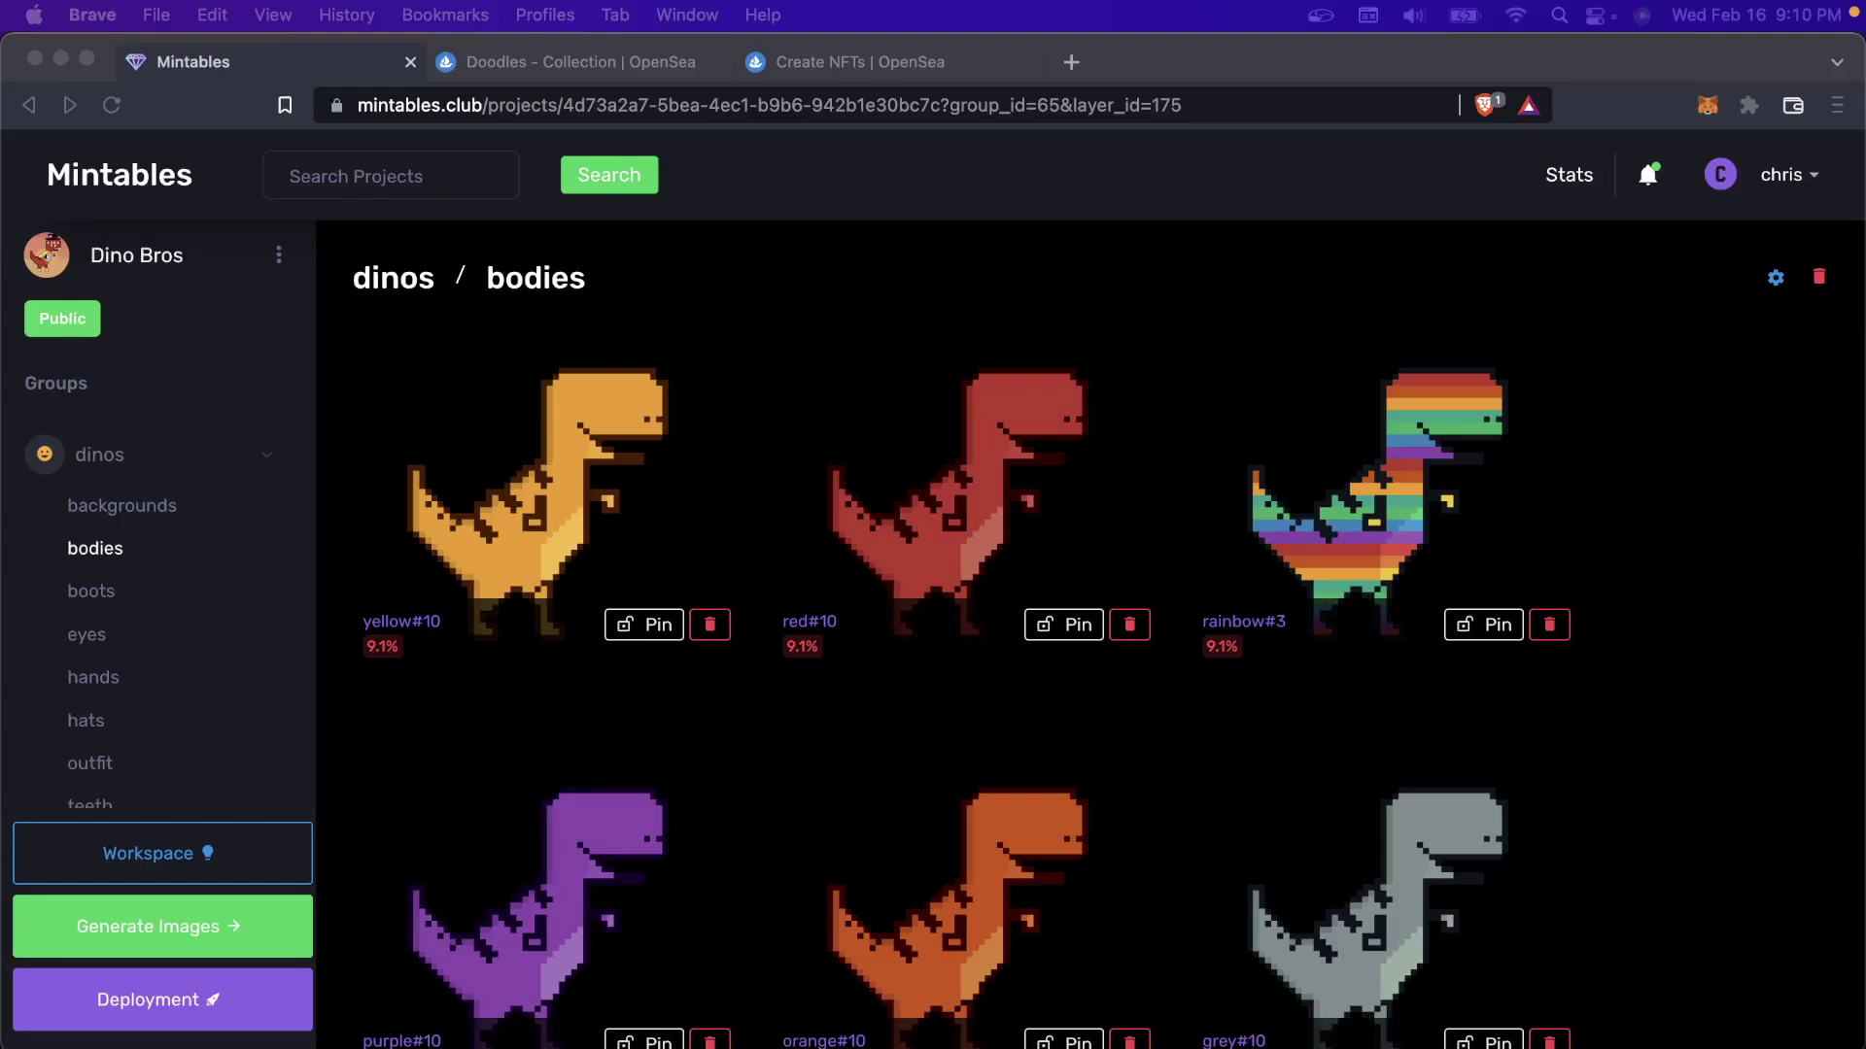
Browse the Dino Bros backgrounds, bodies, boots and eyes trait layers
left_click(681, 303)
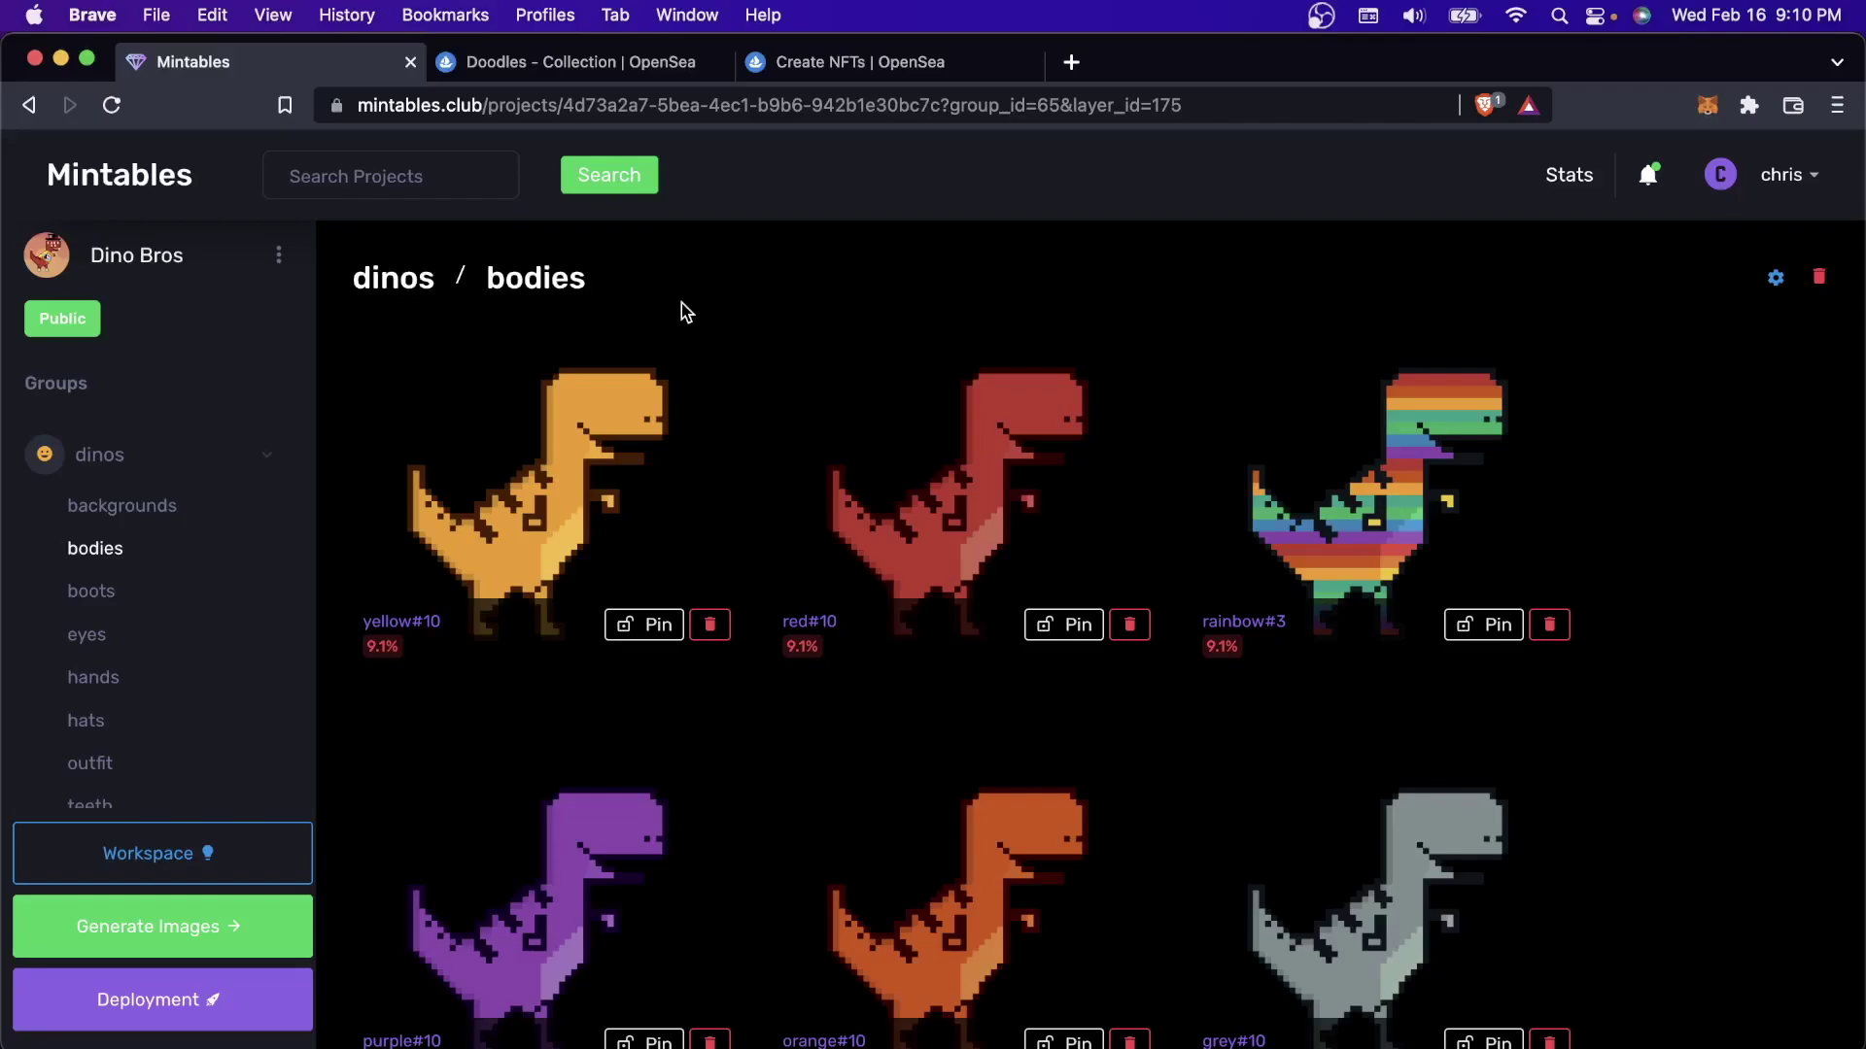
left_click(70, 509)
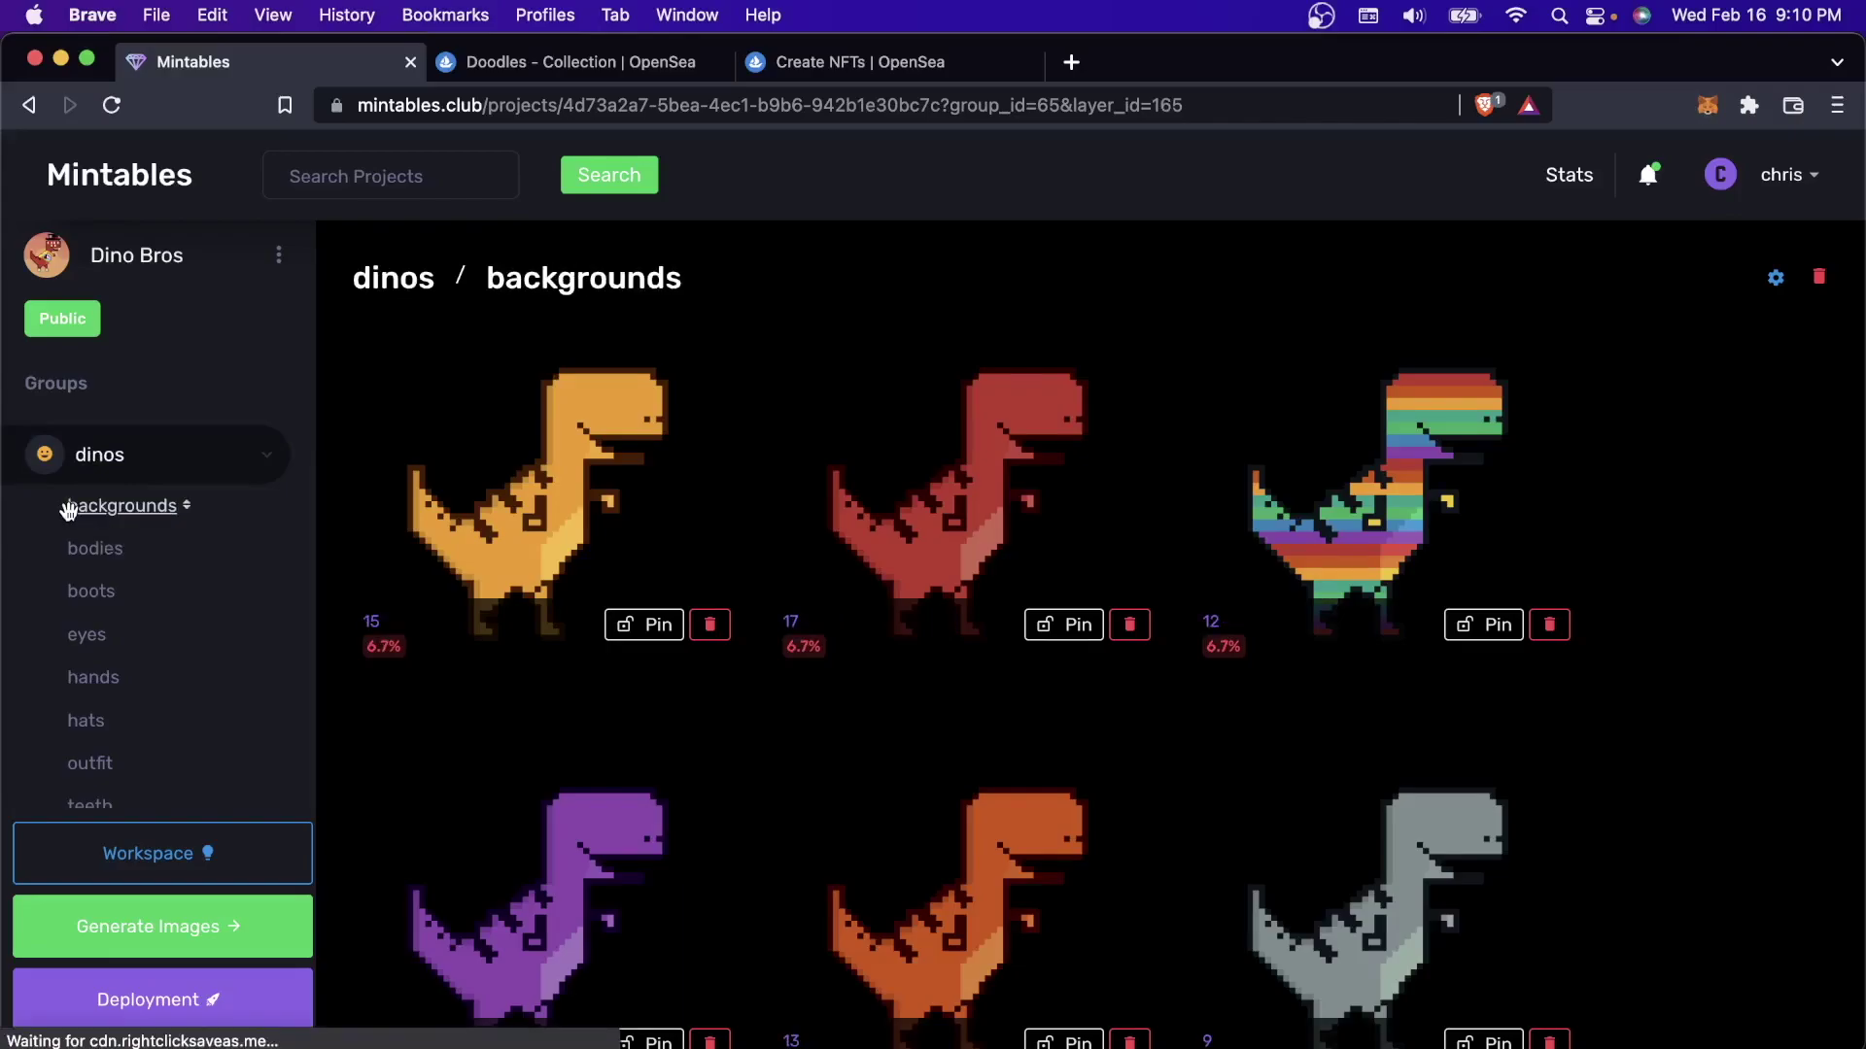
left_click(74, 548)
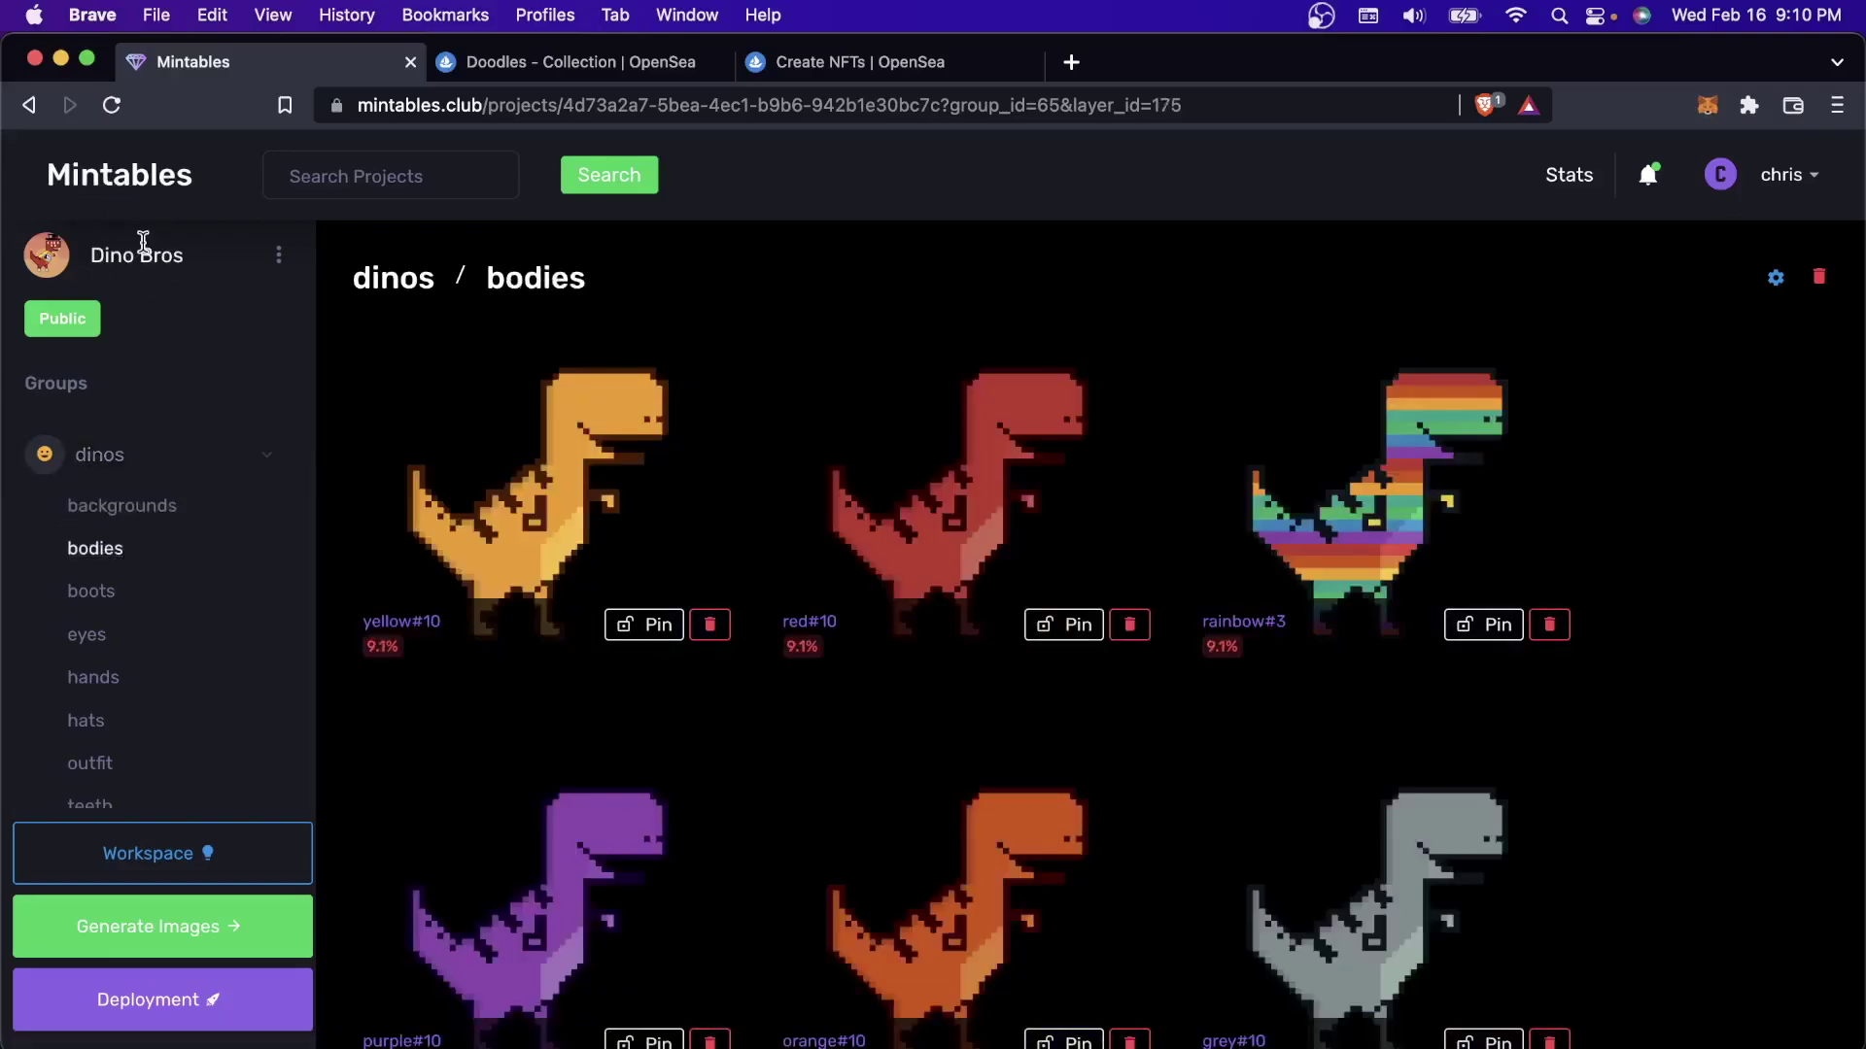
left_click(115, 505)
left_click(92, 591)
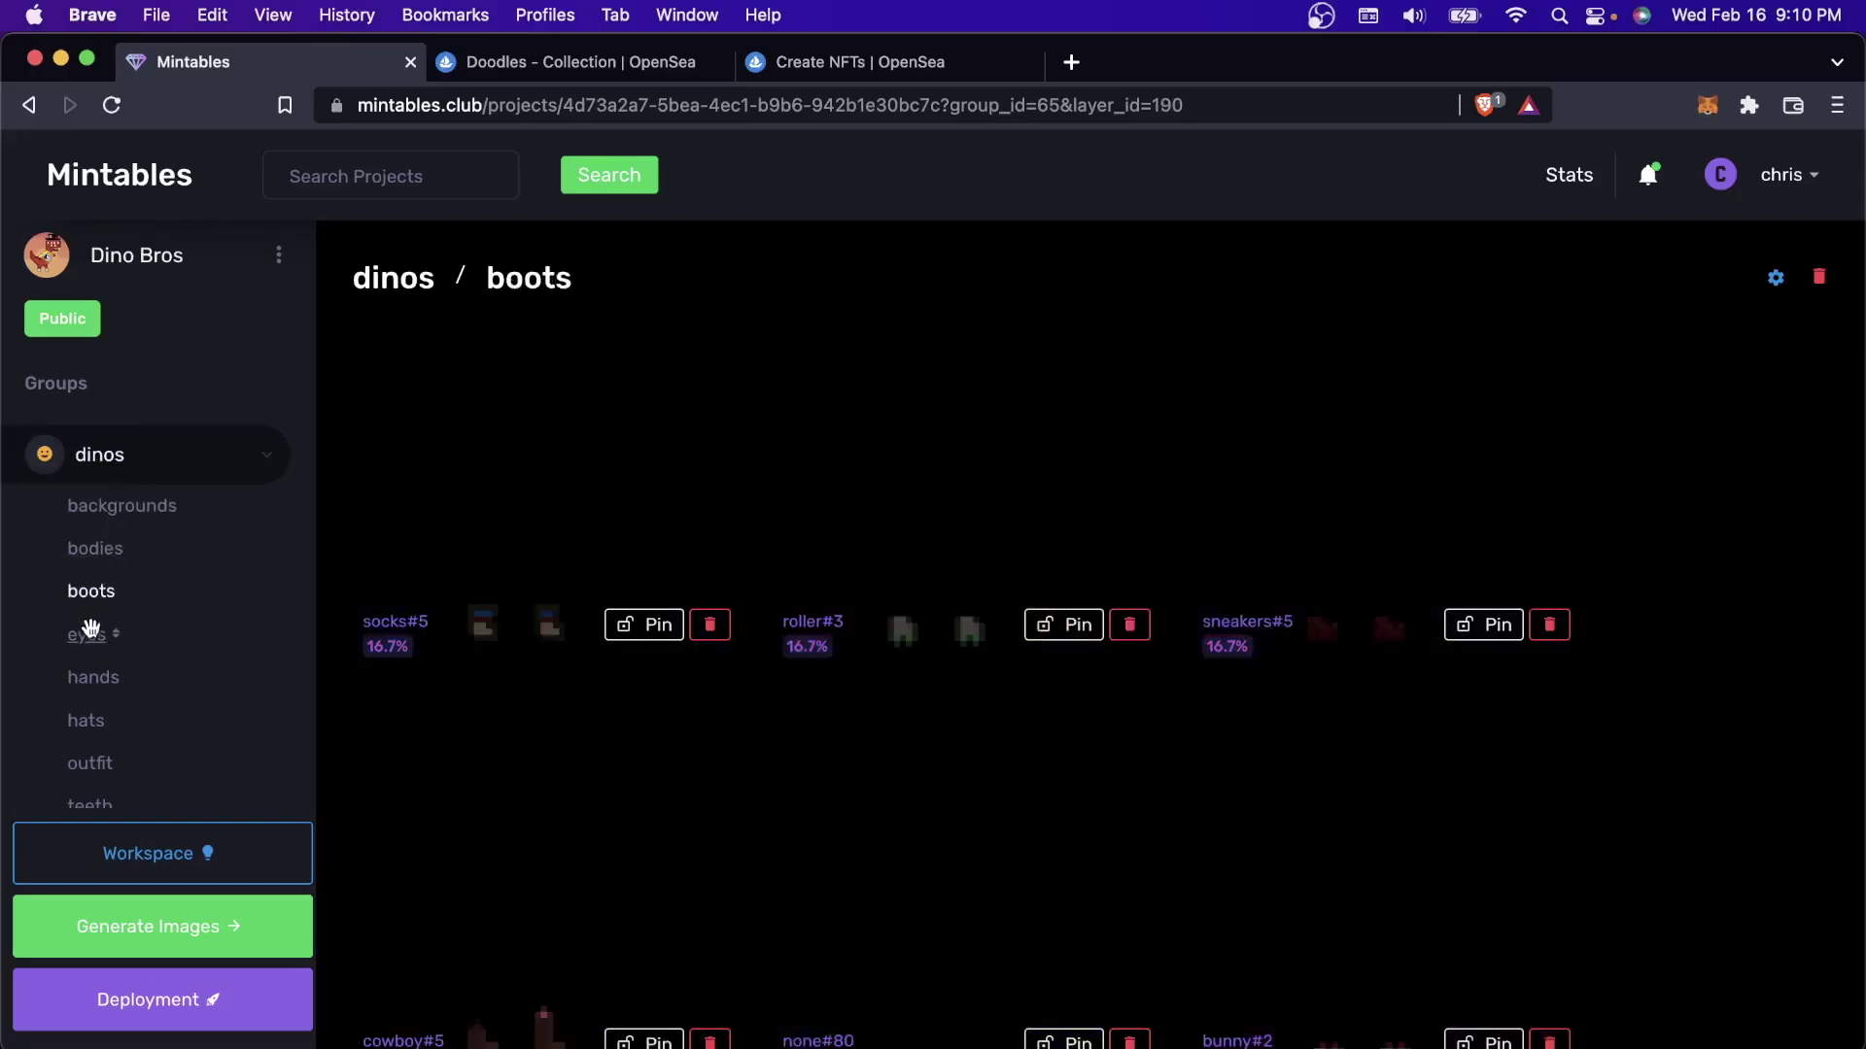
left_click(90, 629)
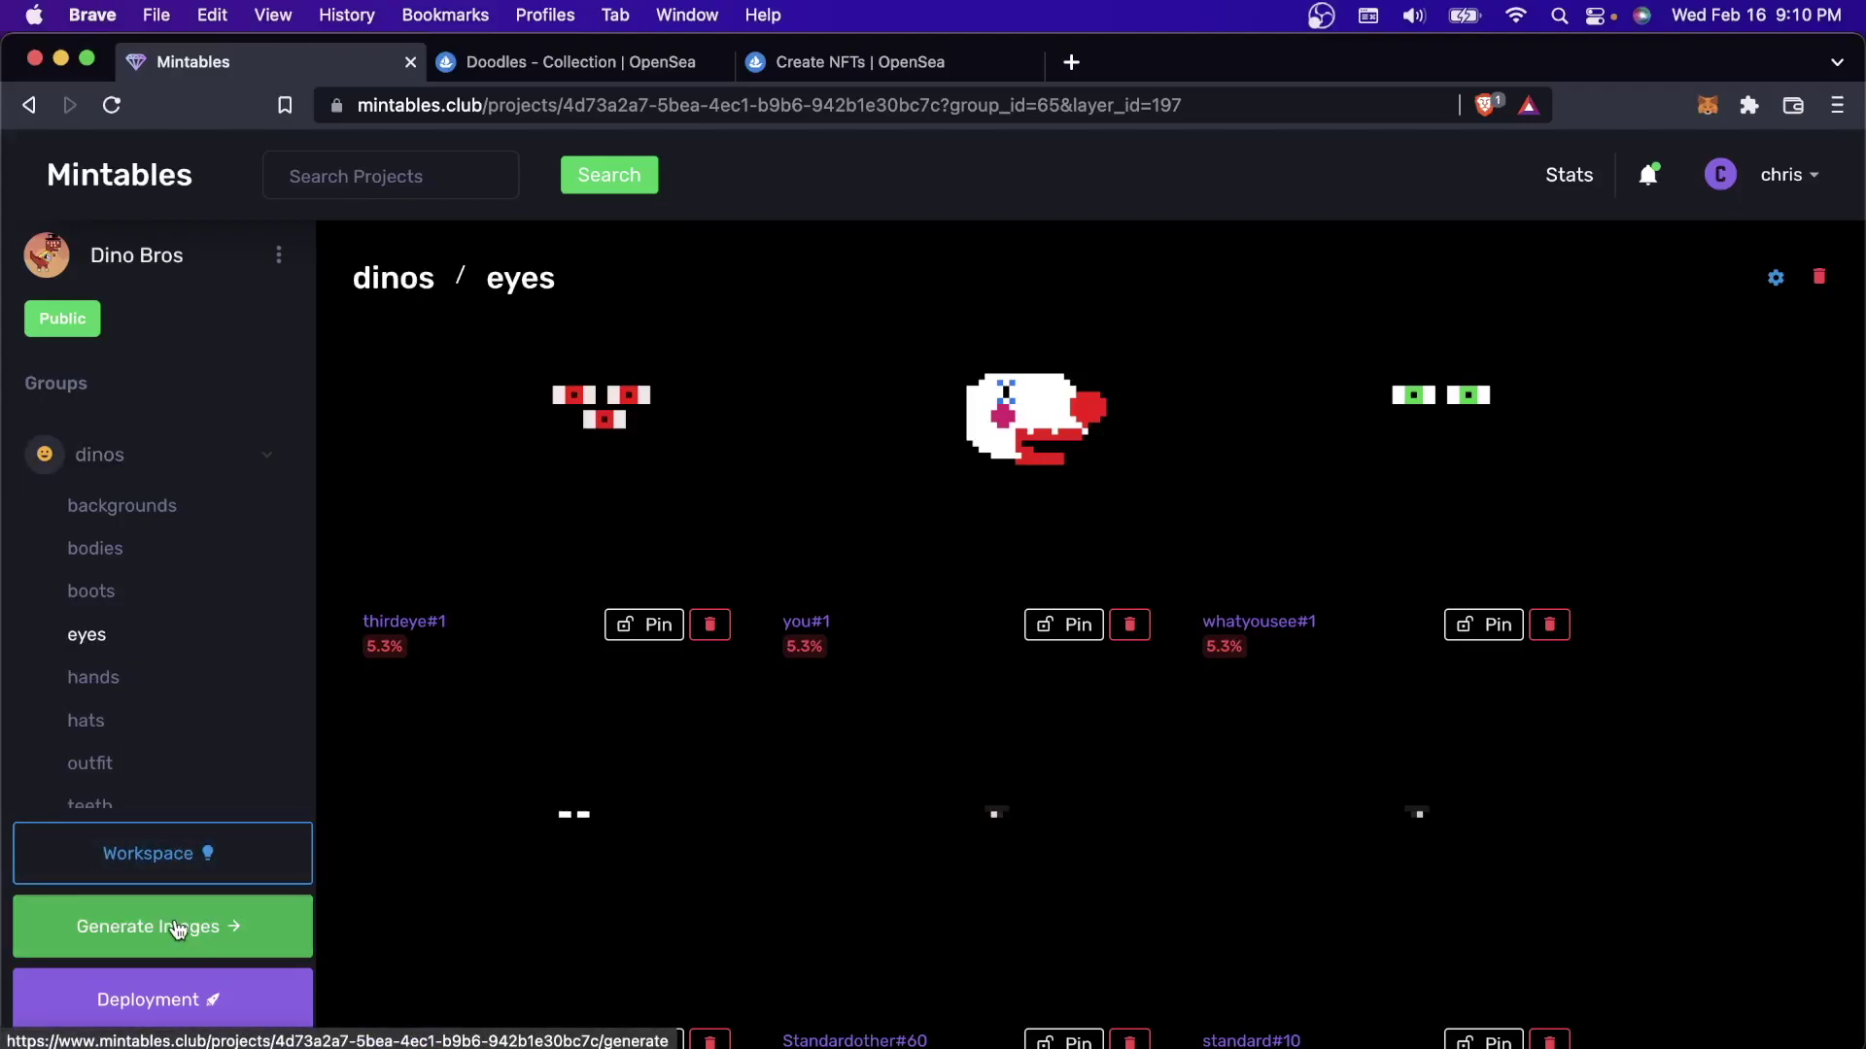
Preview the generated dinos in the Workspace panel, then go to the image generation page
left_click(156, 853)
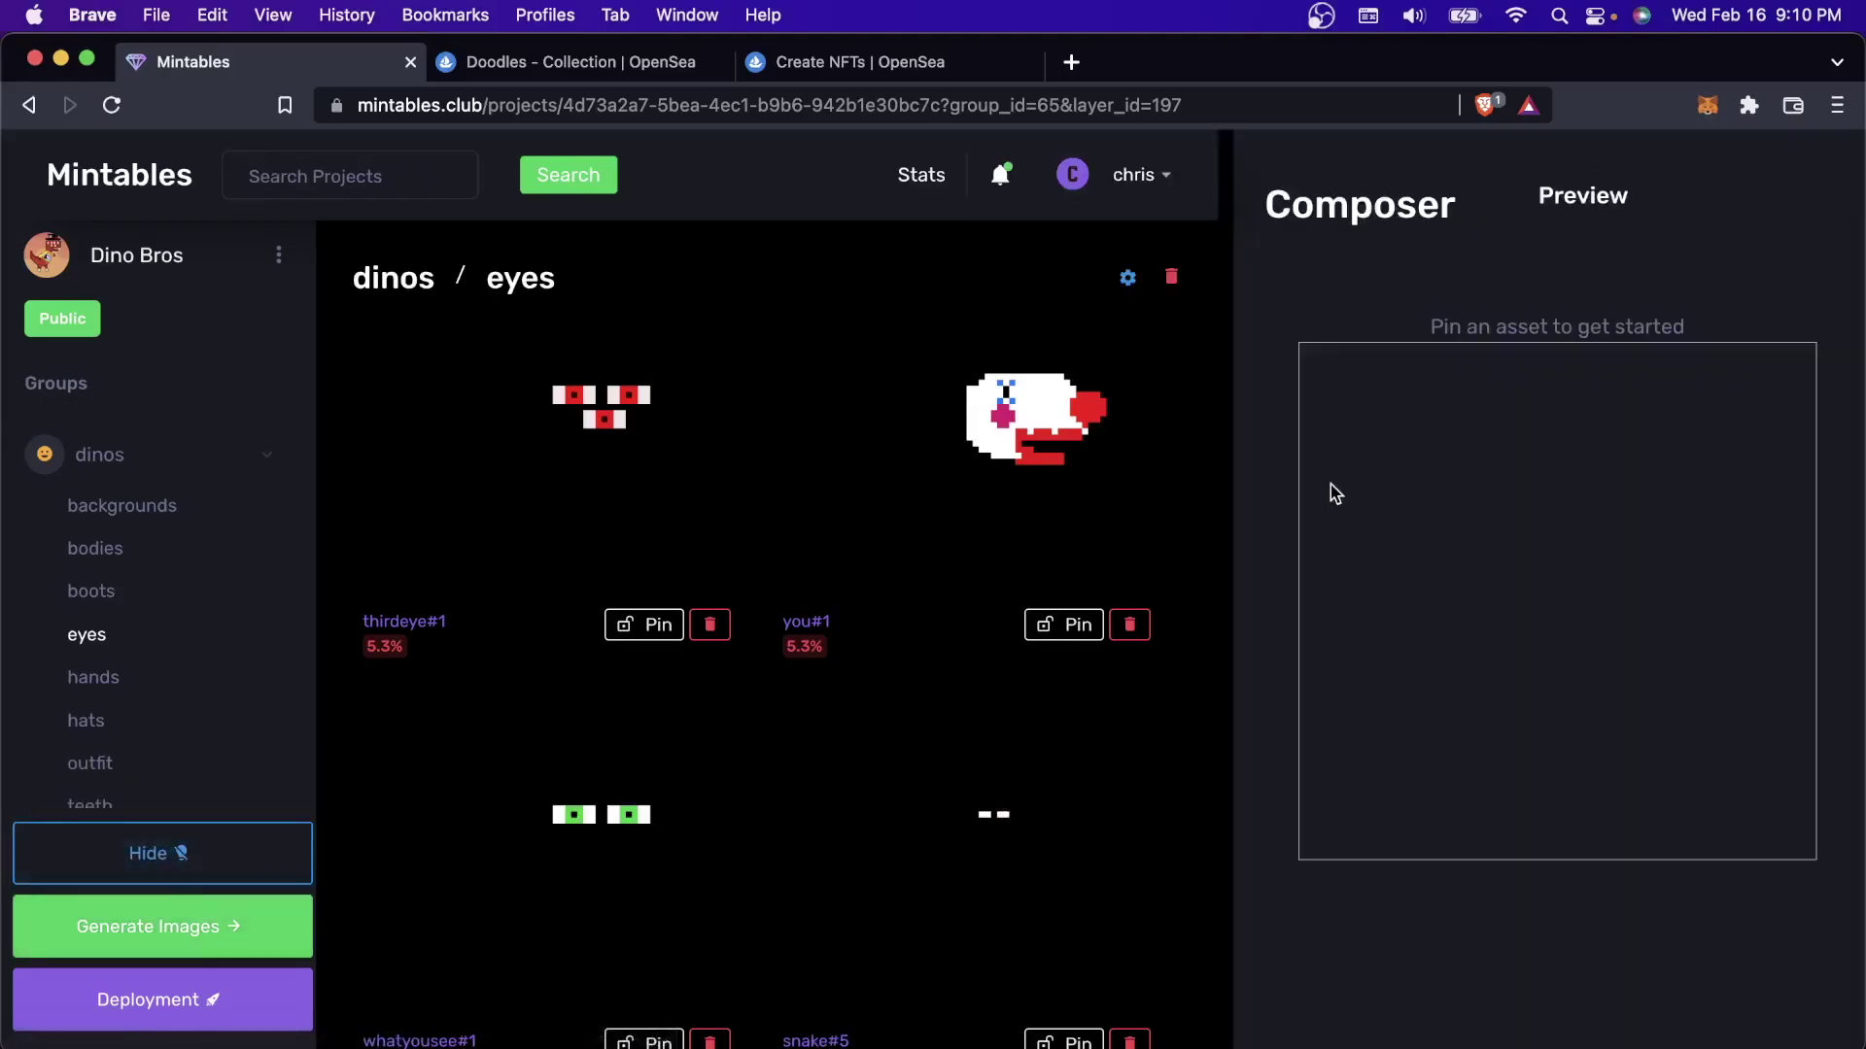
left_click(1574, 206)
scroll(1575, 573, "down", 5)
scroll(1574, 573, "down", 15)
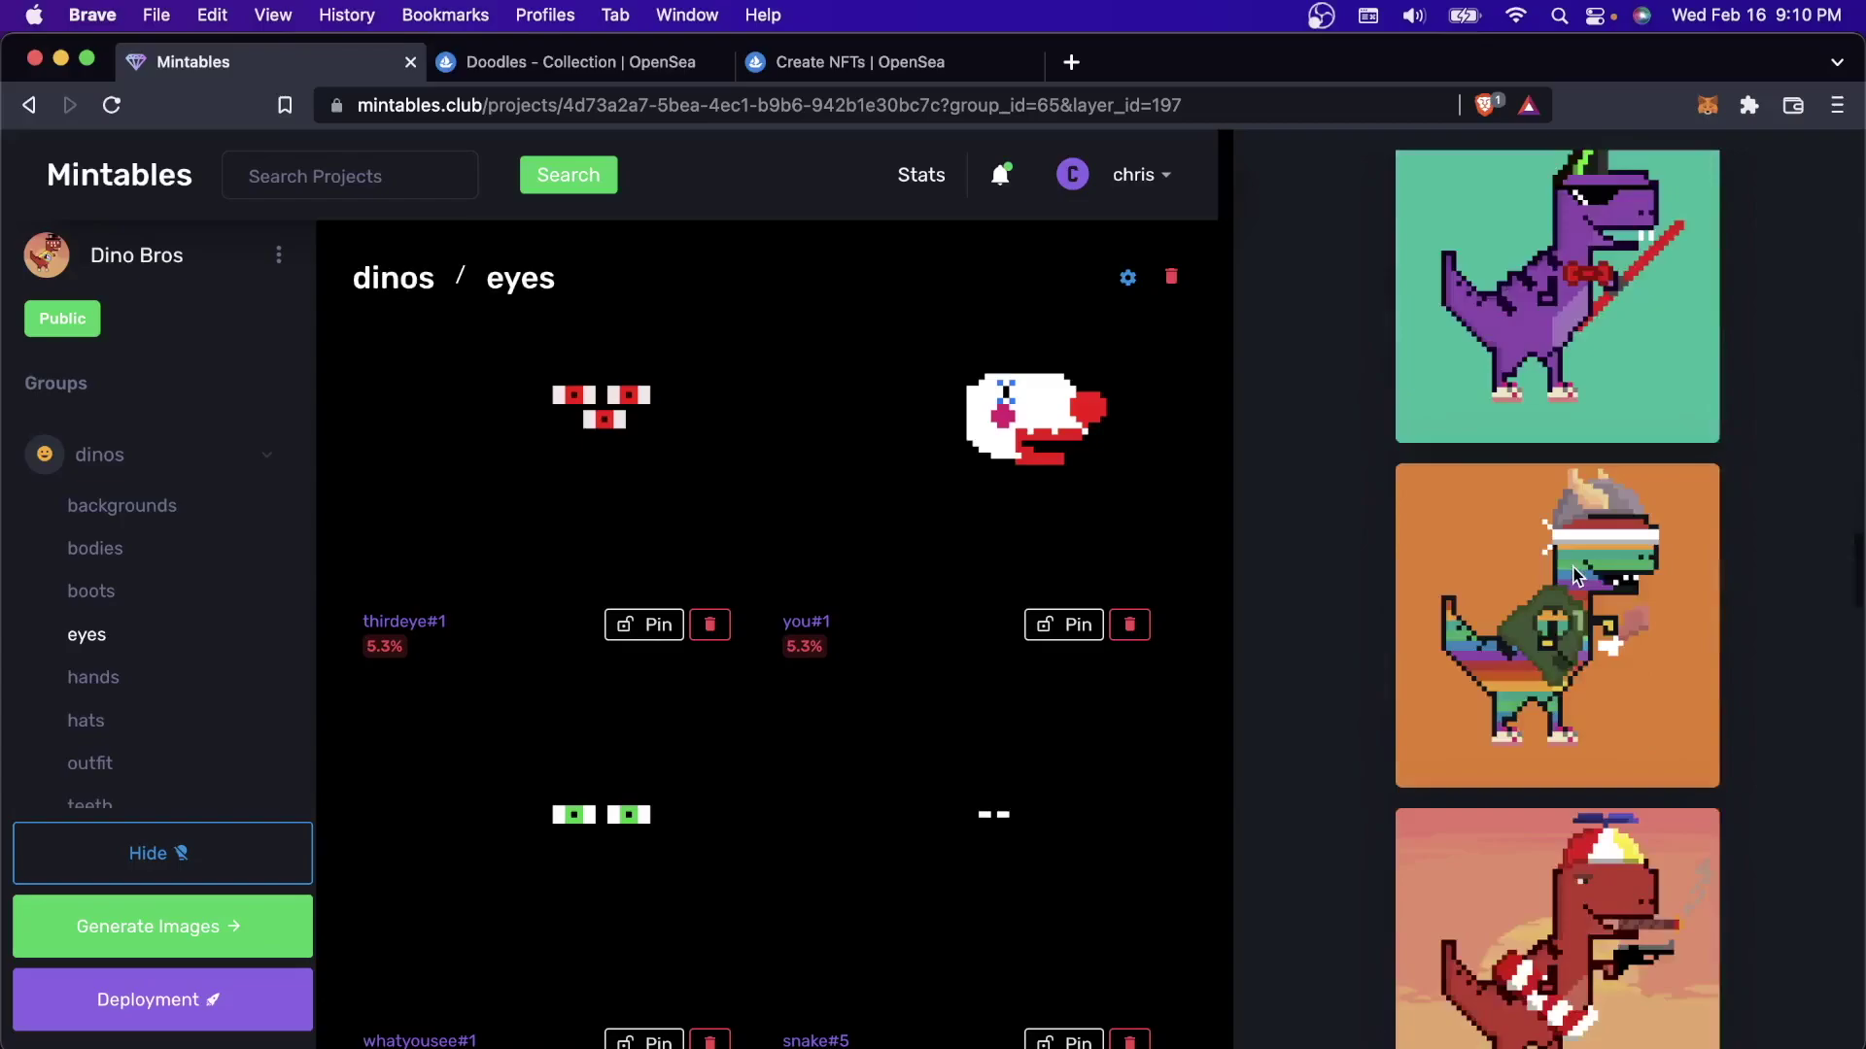
scroll(1574, 573, "down", 15)
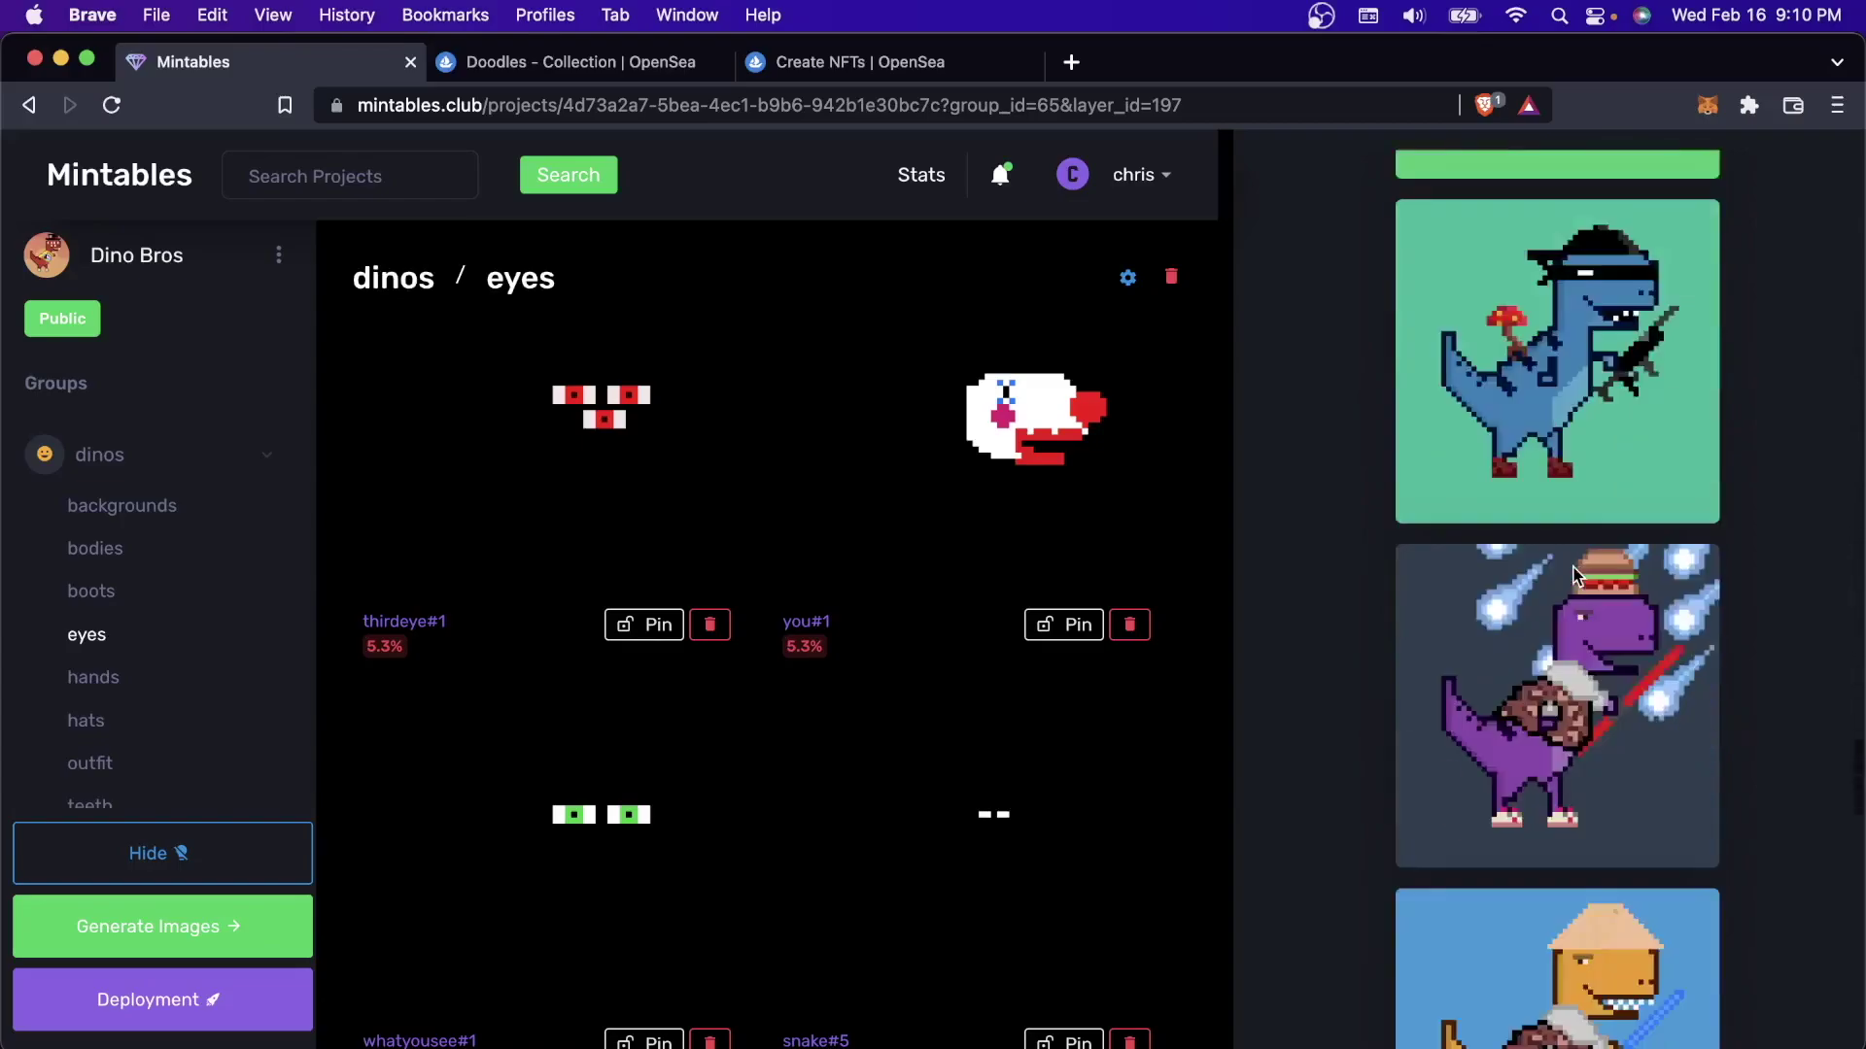
scroll(1574, 573, "down", 10)
scroll(1574, 573, "down", 8)
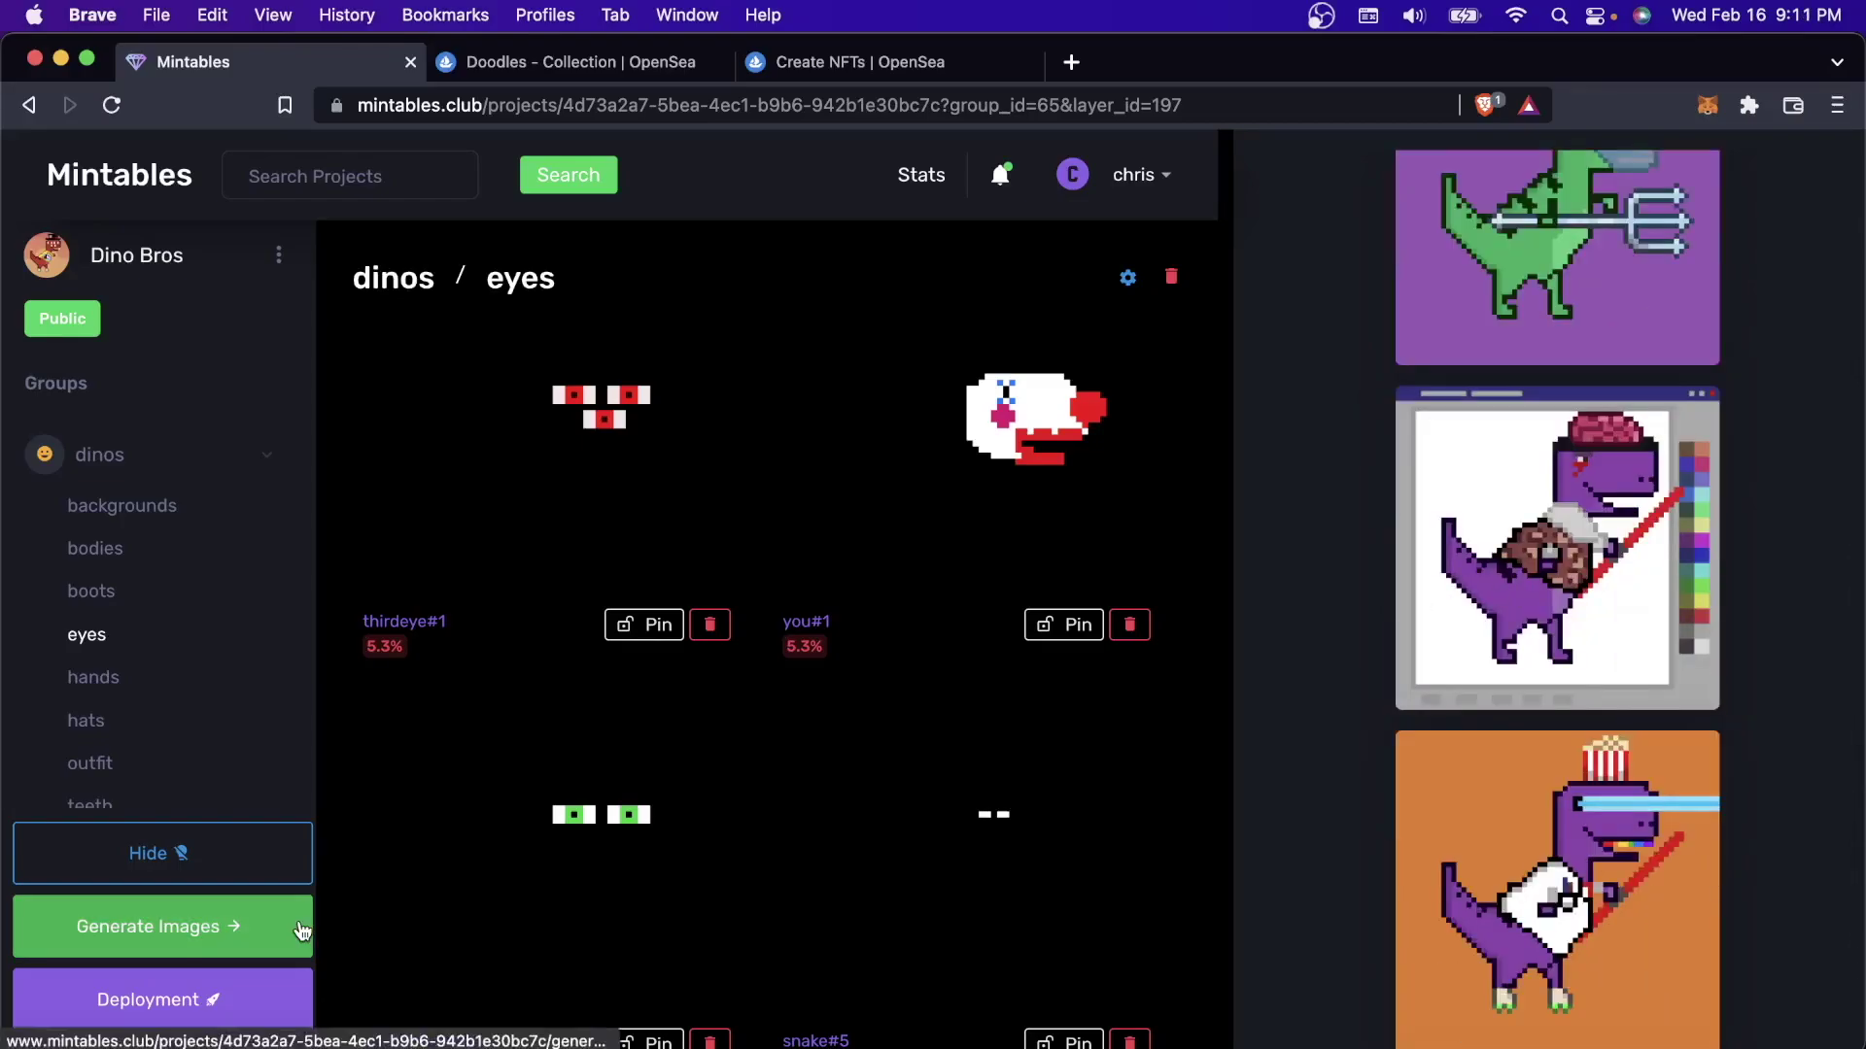
left_click(201, 930)
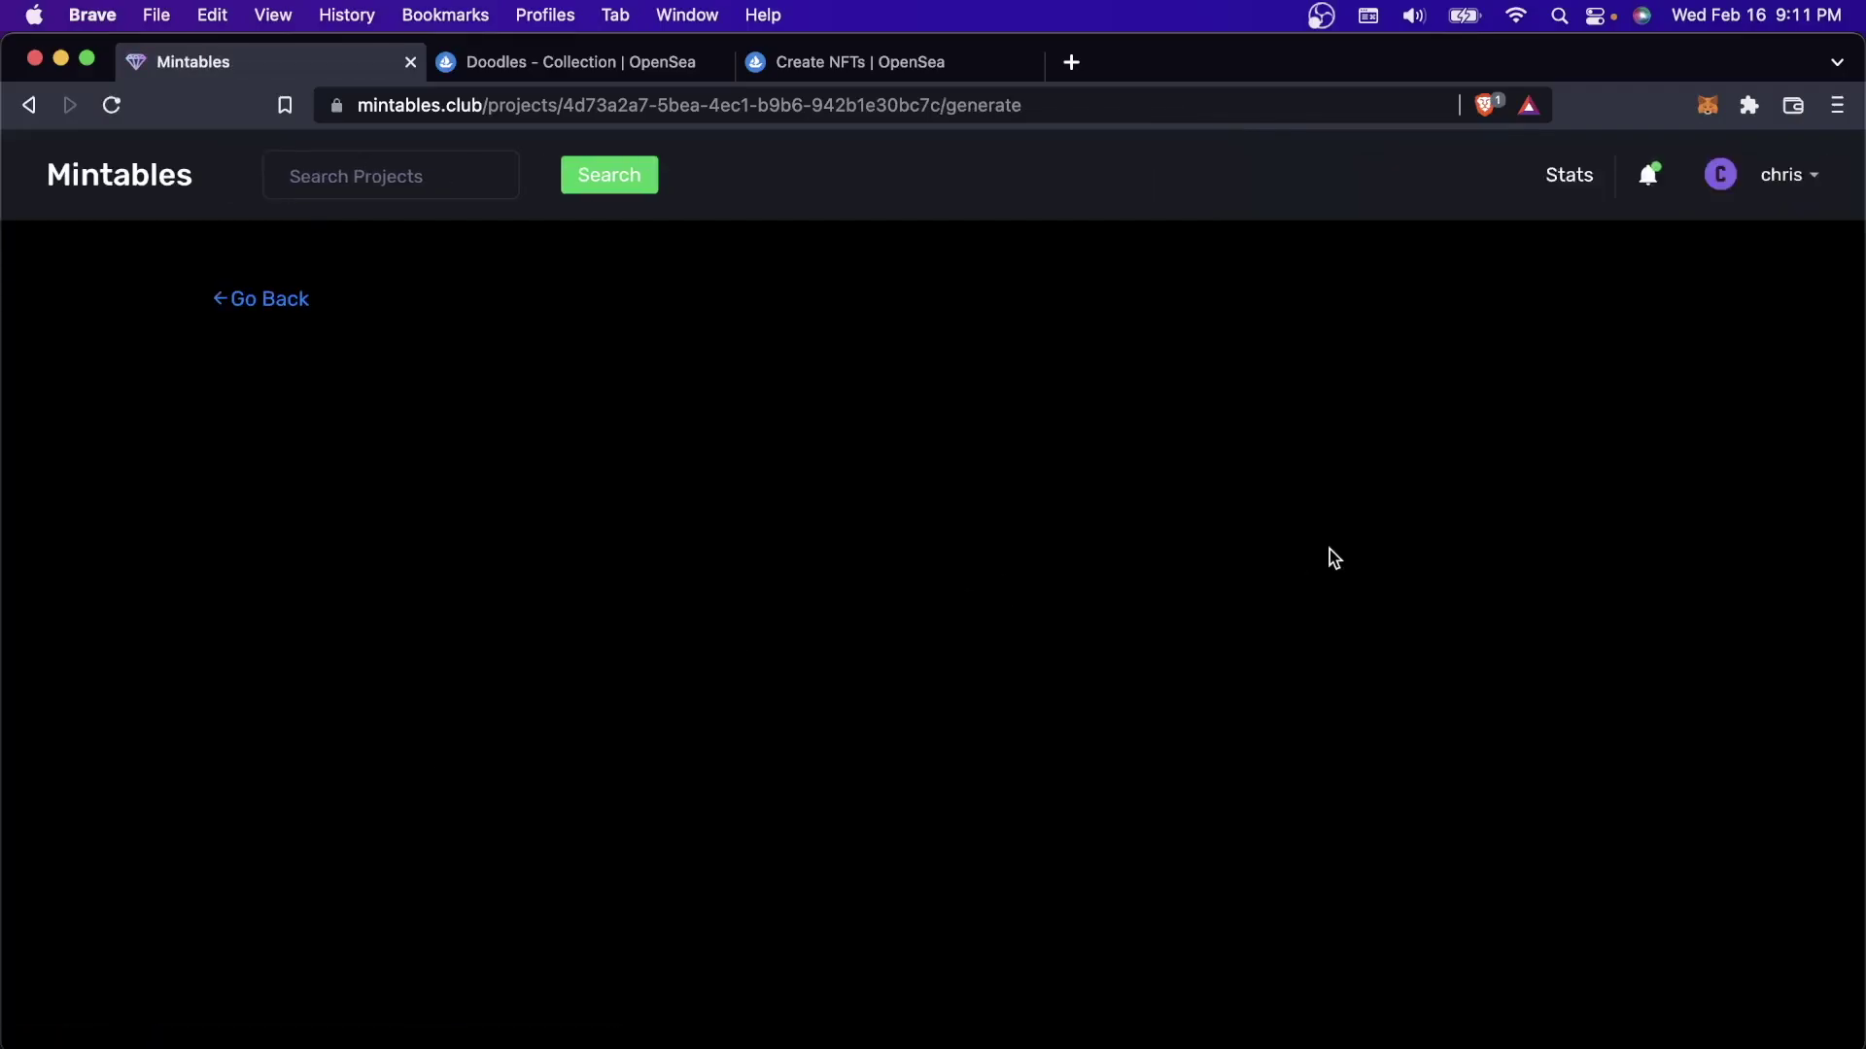
Generate 100 unique images with 100 from the dinos group and save the Dino Bros zip
left_click(1529, 499)
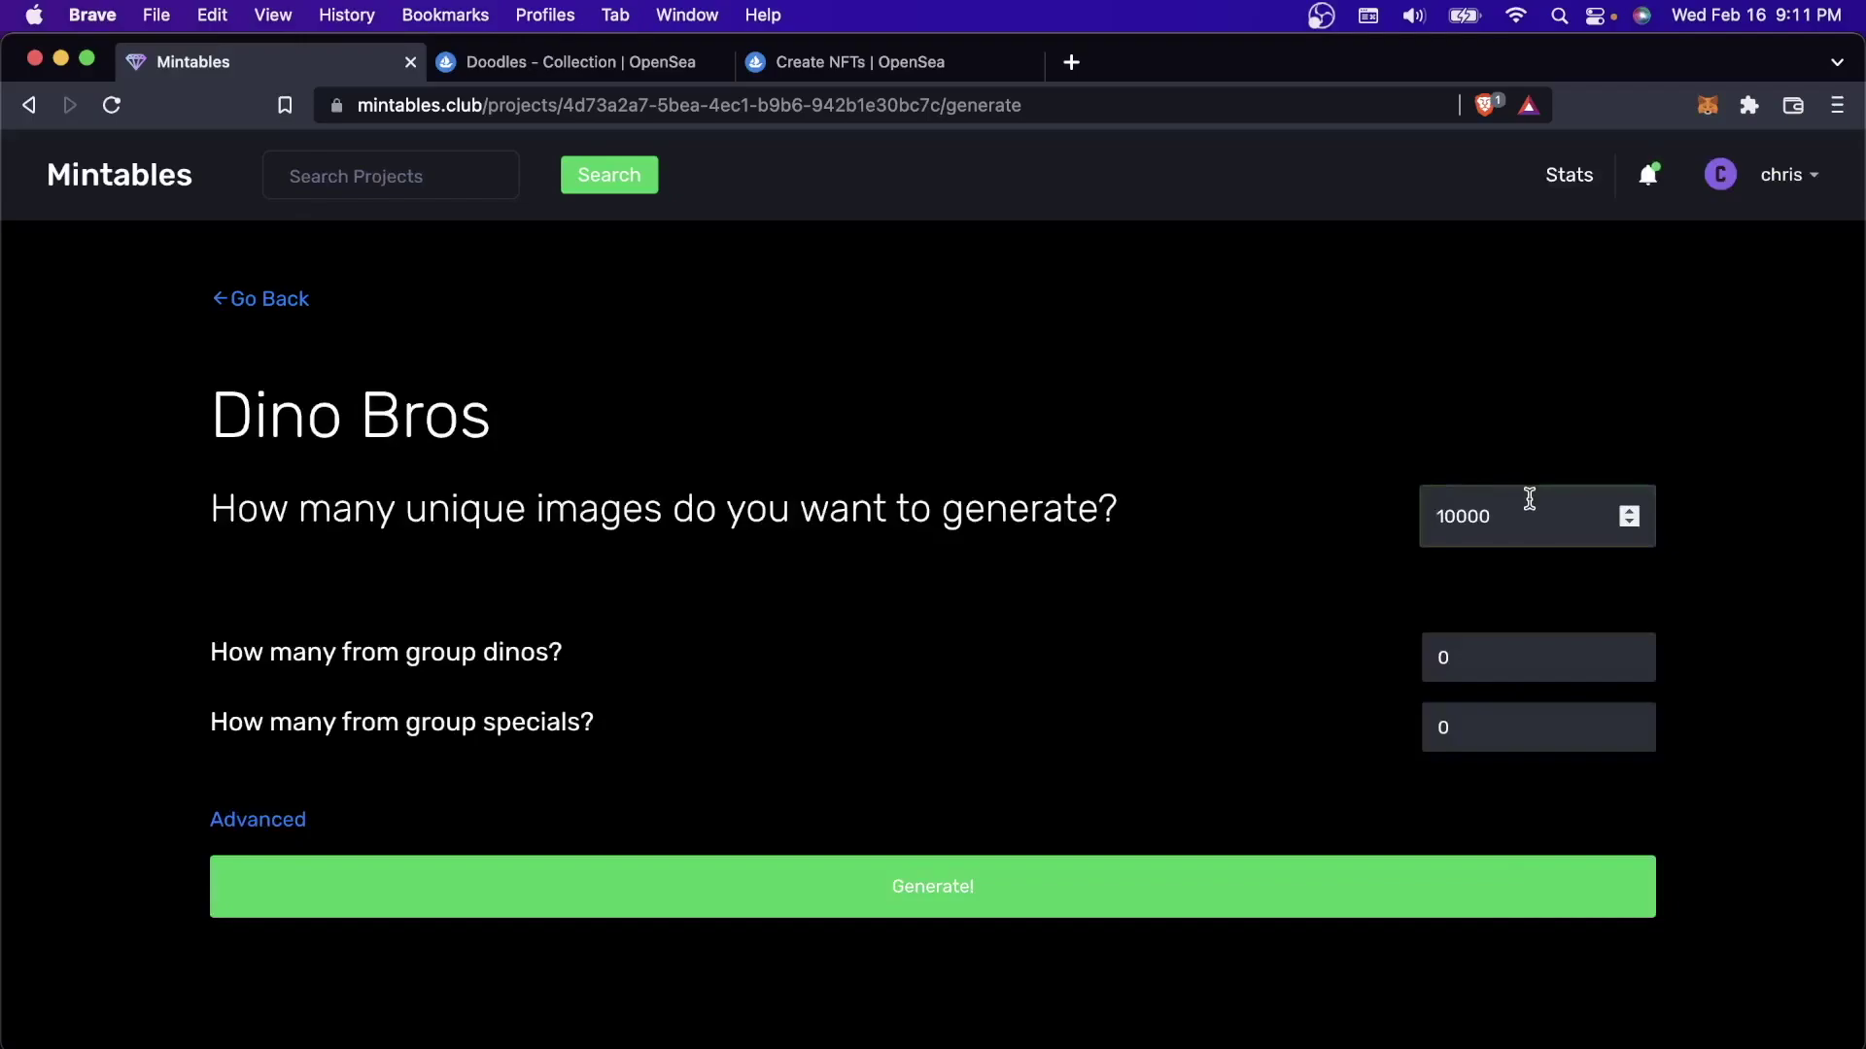
key("BackSpace")
key("BackSpace")
key("Tab")
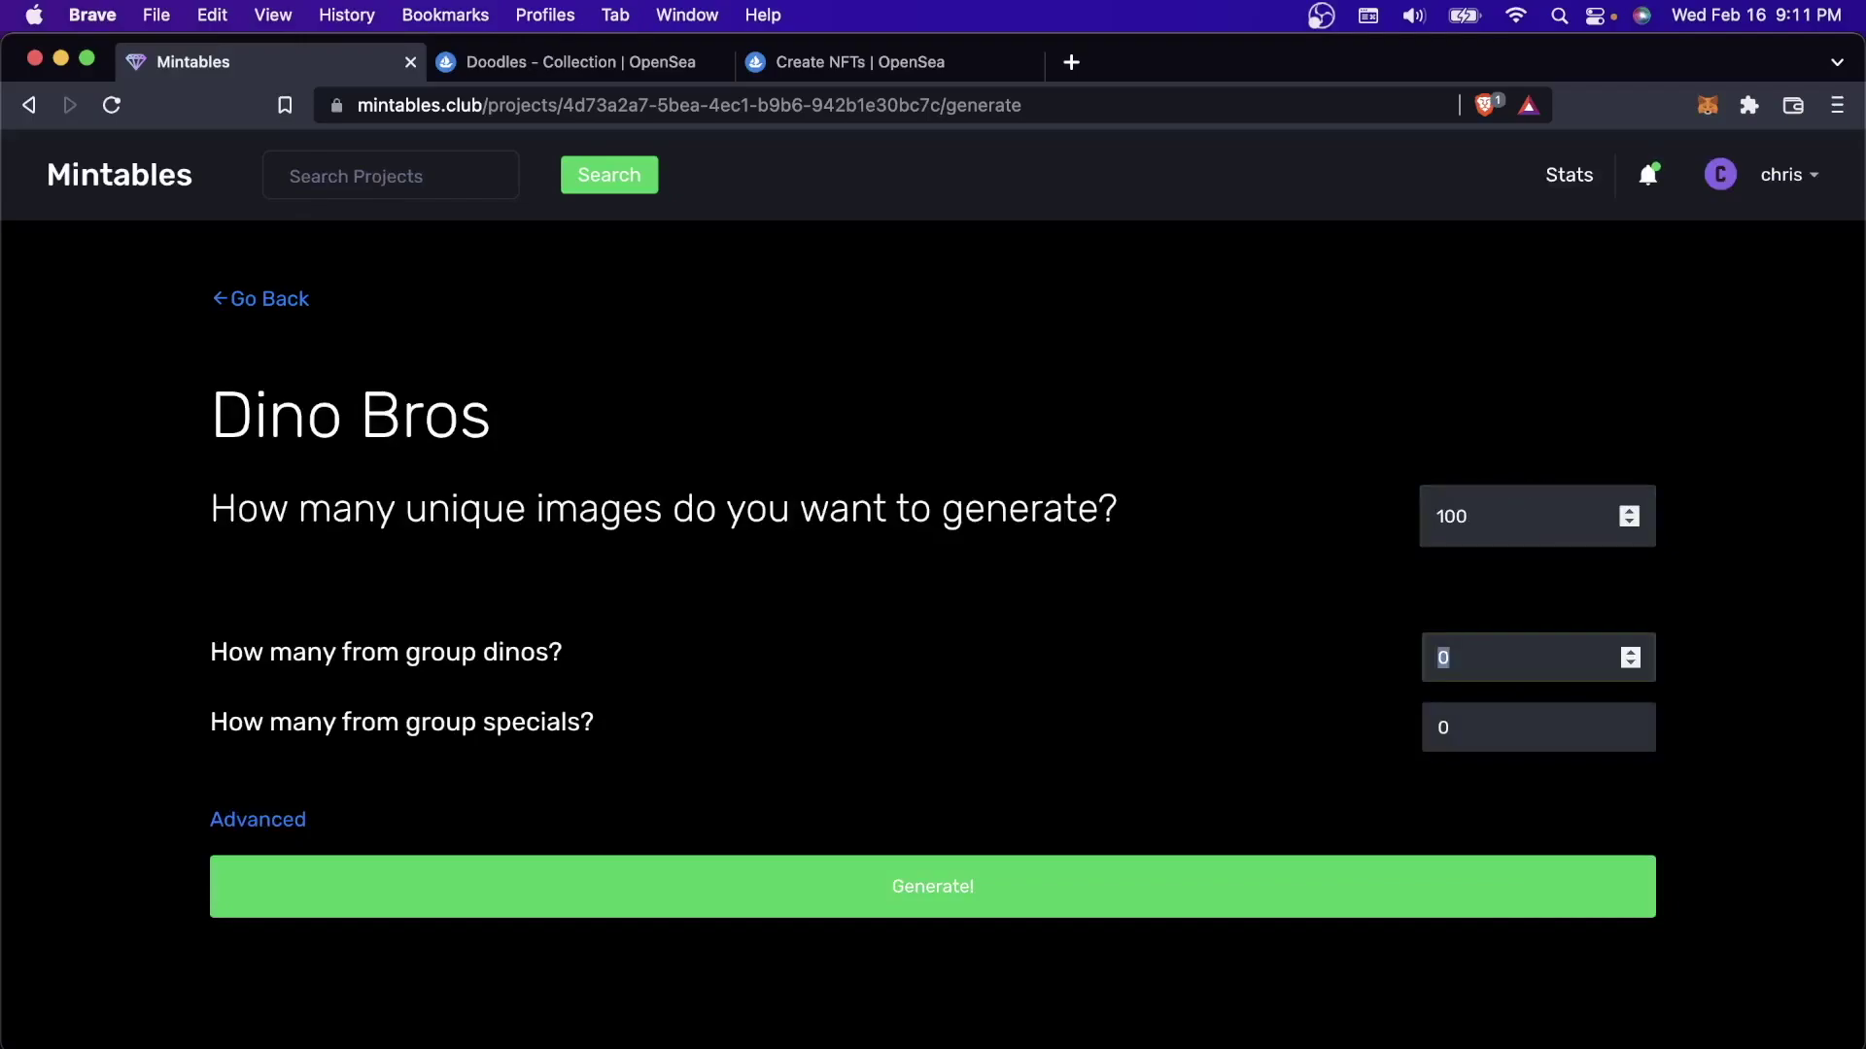
type("100")
left_click(1090, 885)
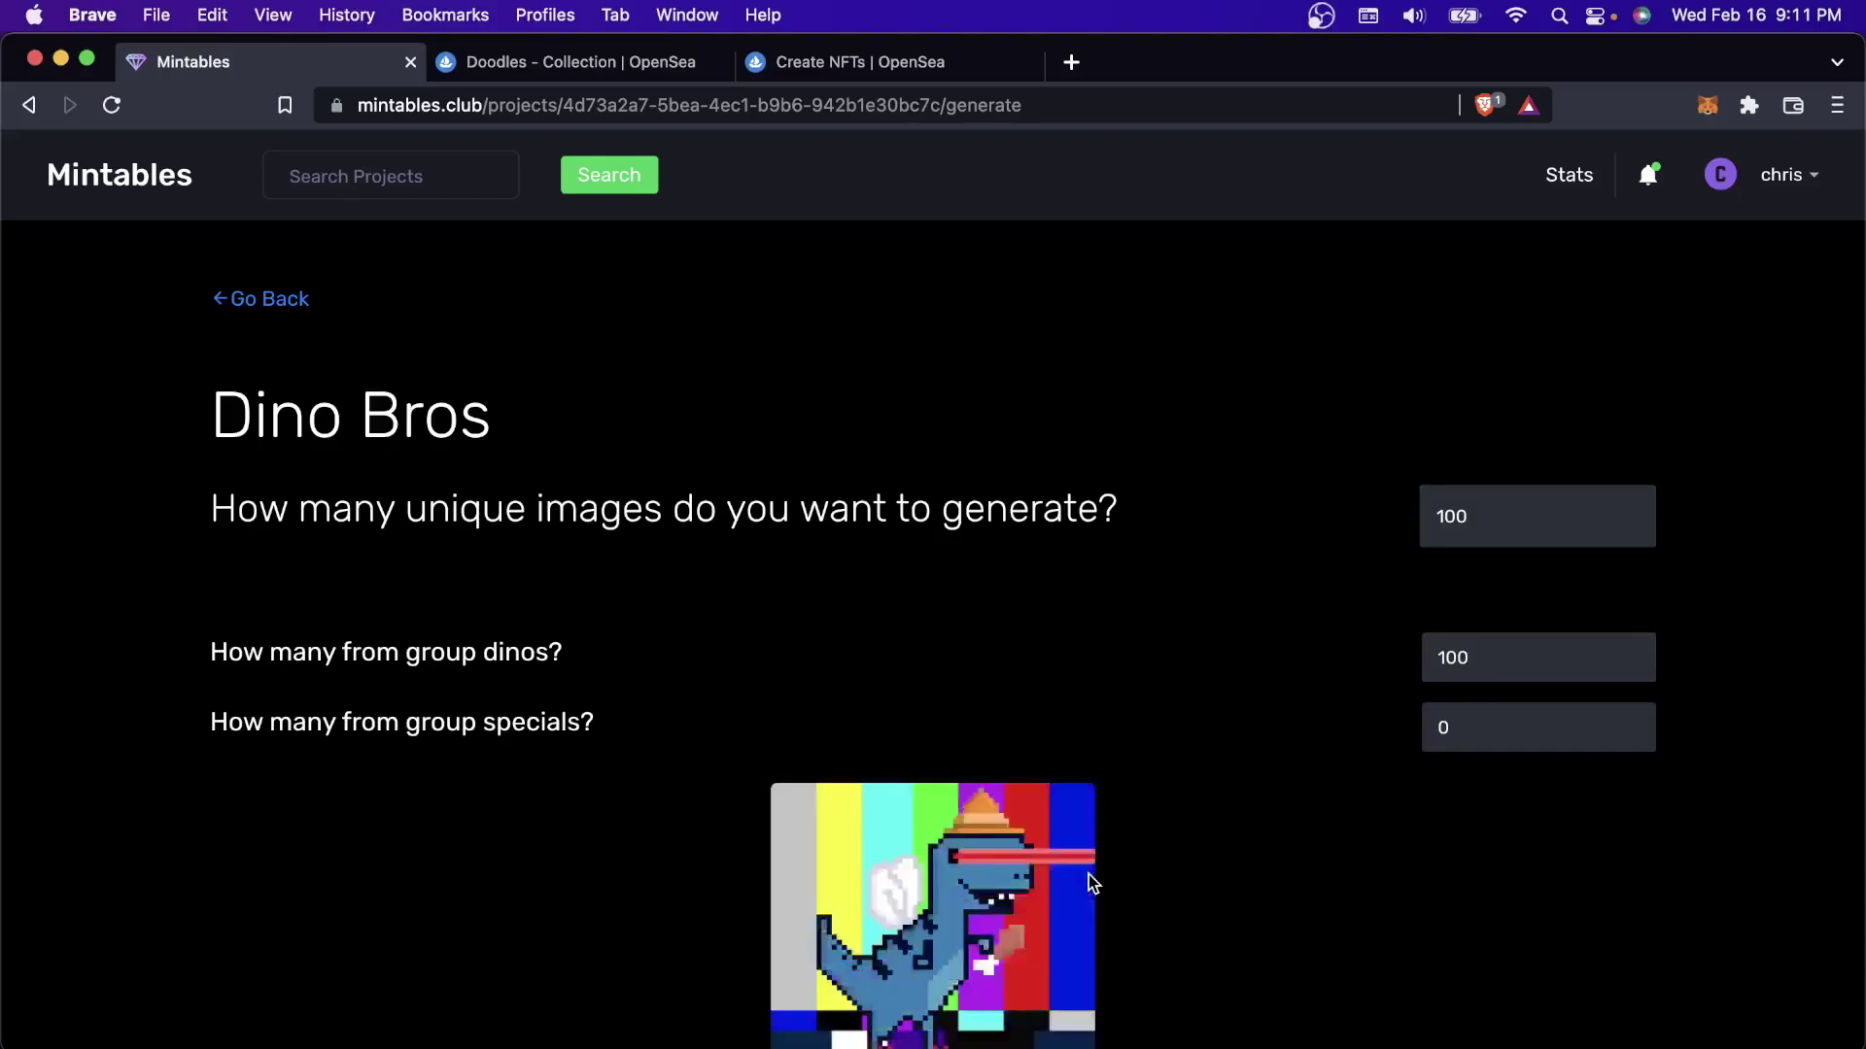
scroll(1088, 874, "down", 5)
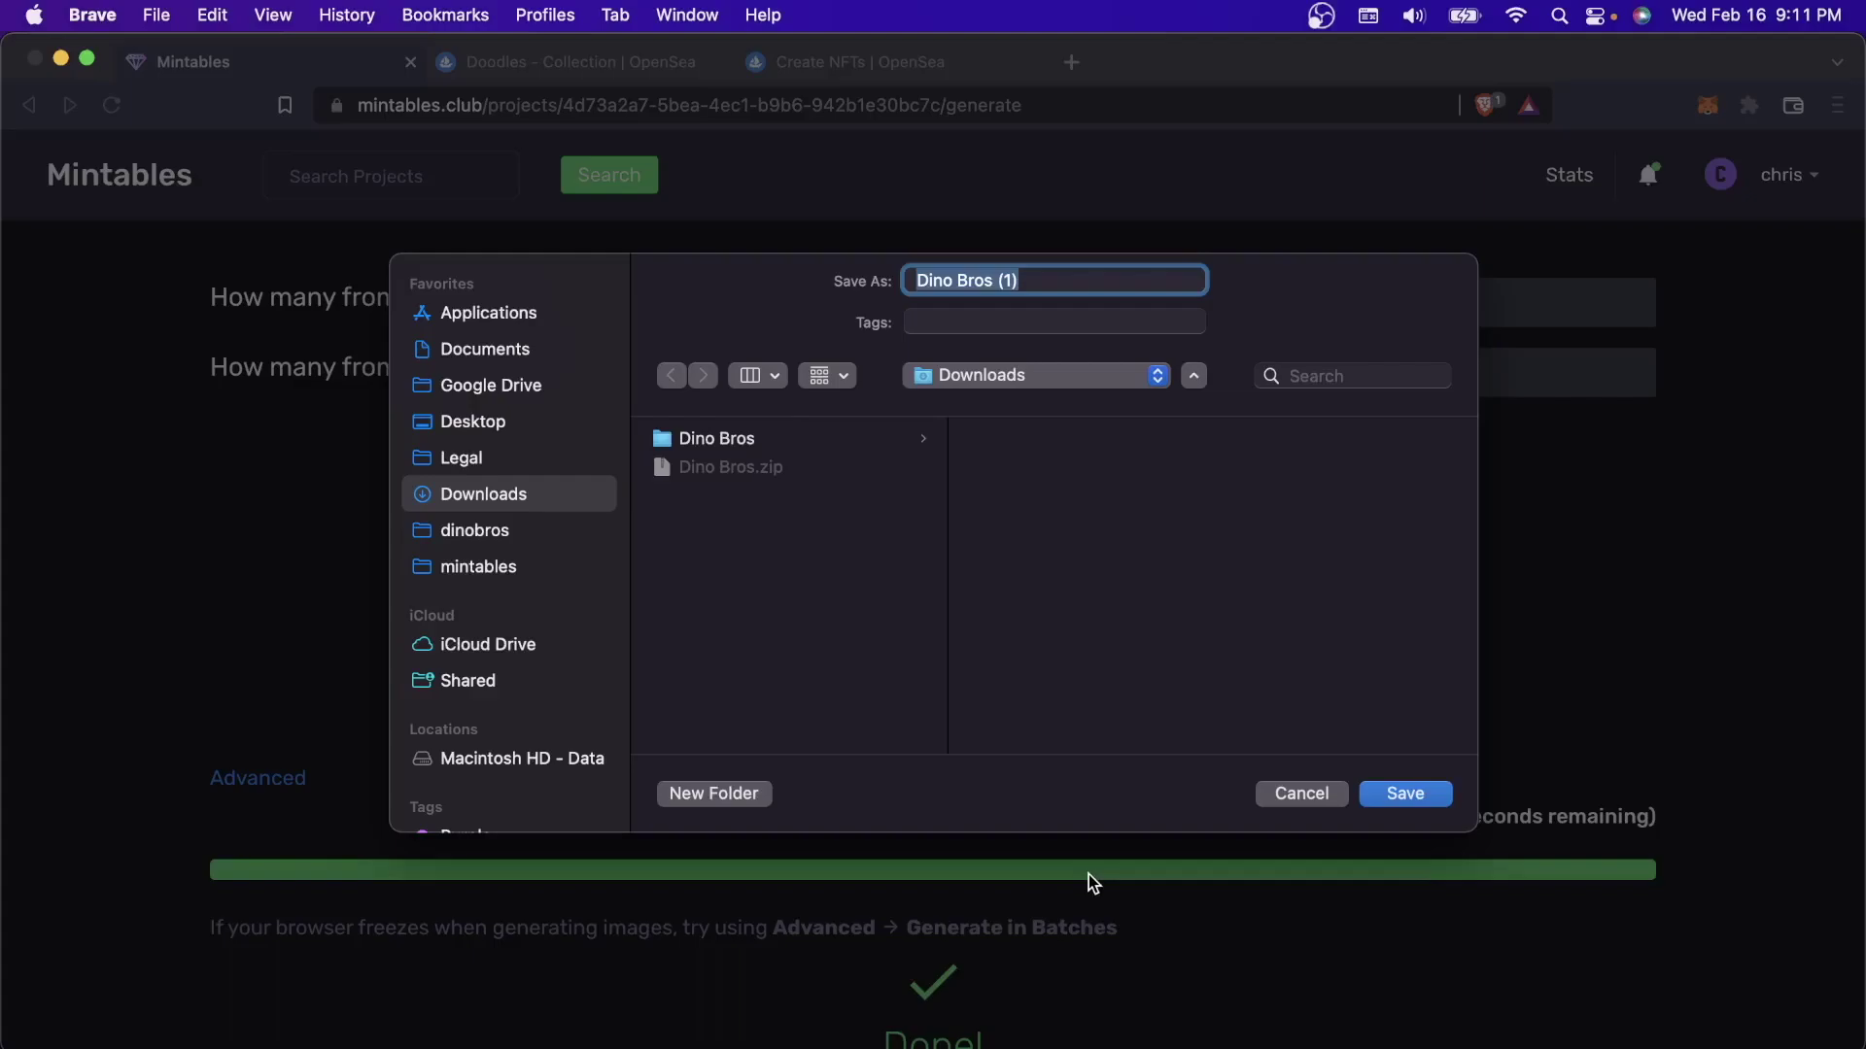
key("Return")
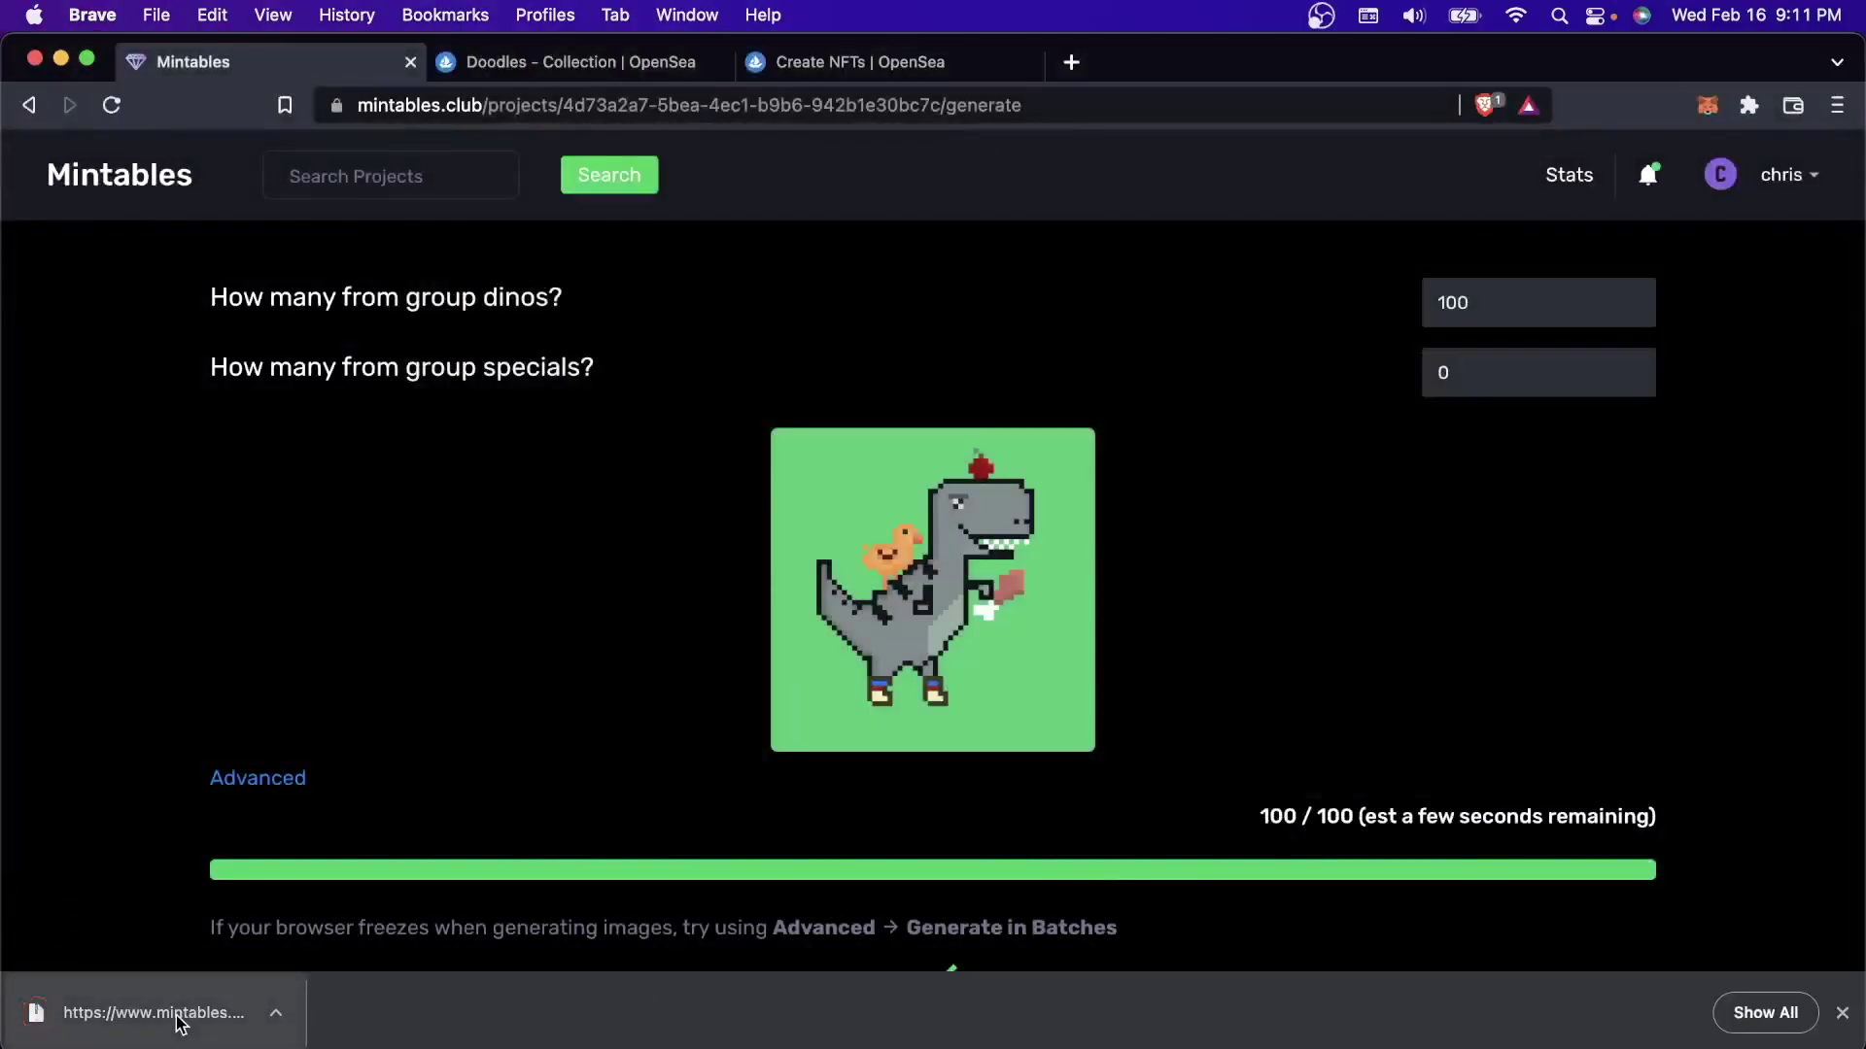
left_click(117, 1013)
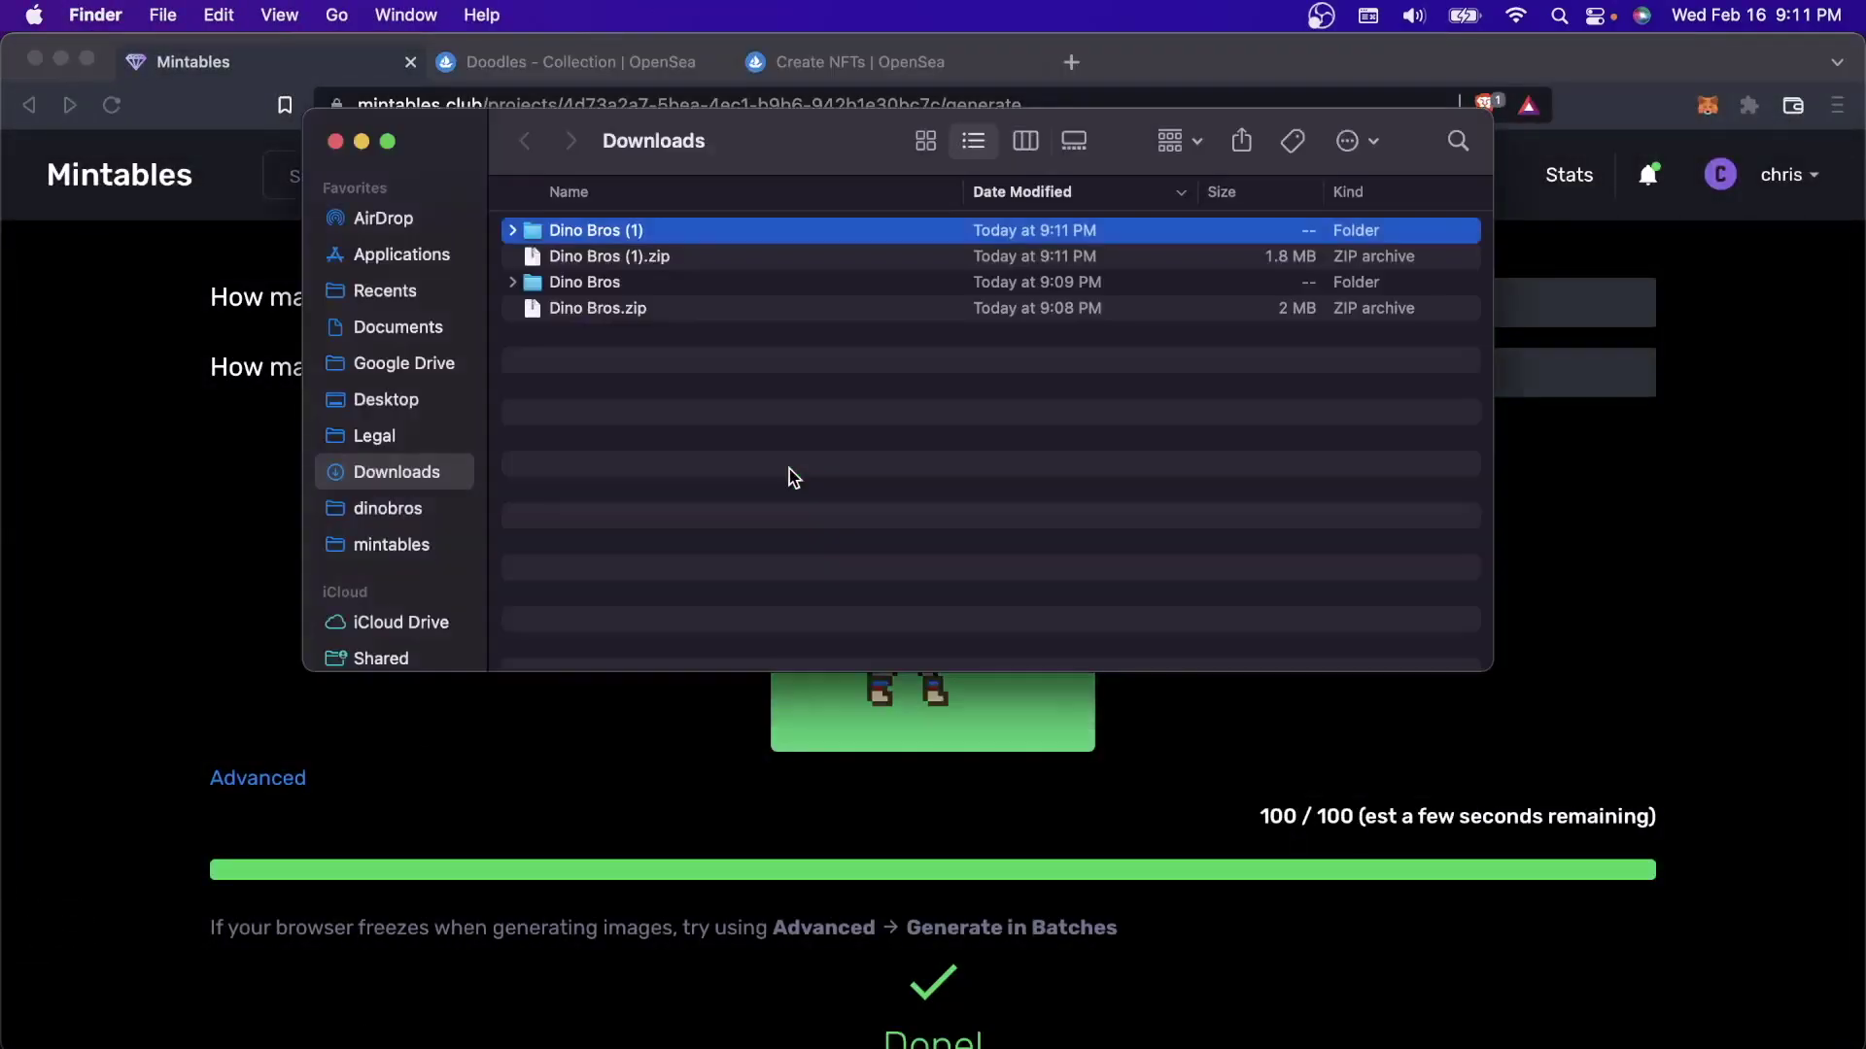
Open the unzipped Dino Bros (1) images and metadata folders, then return to the Doodles tab
double_click(664, 239)
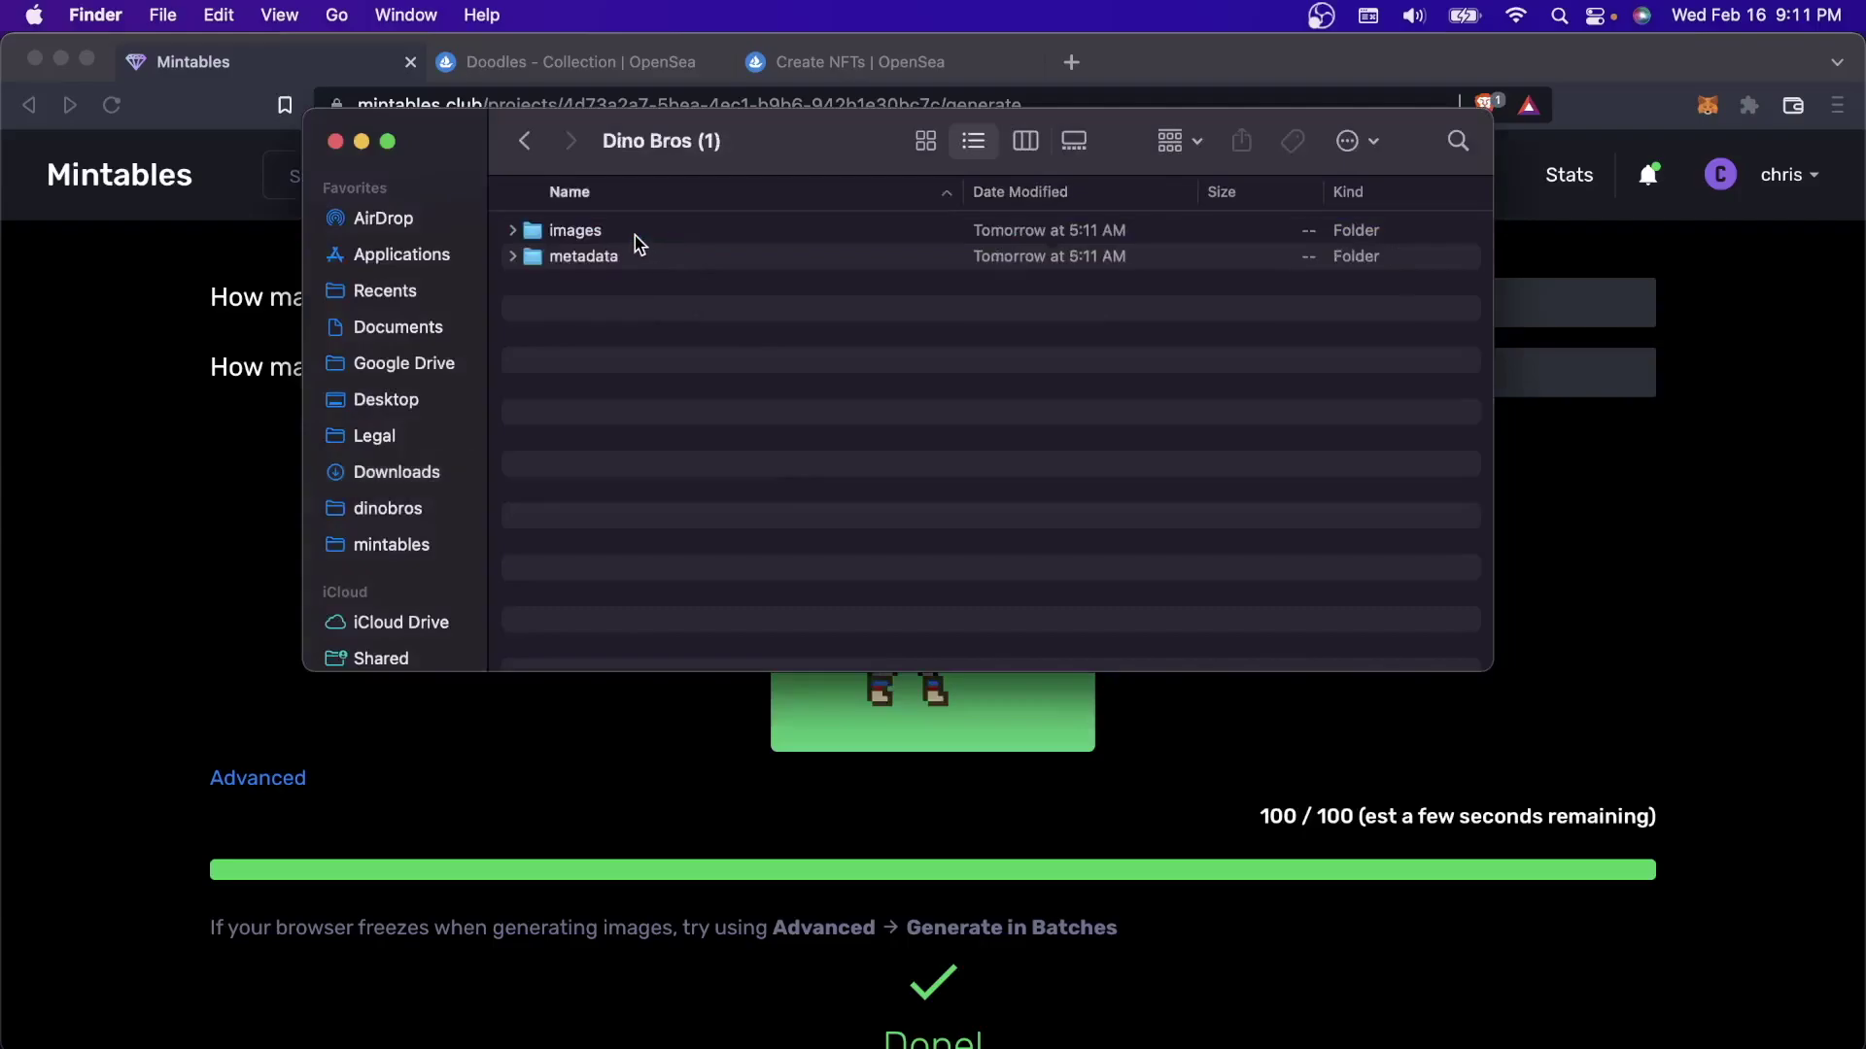
double_click(633, 235)
left_click(525, 141)
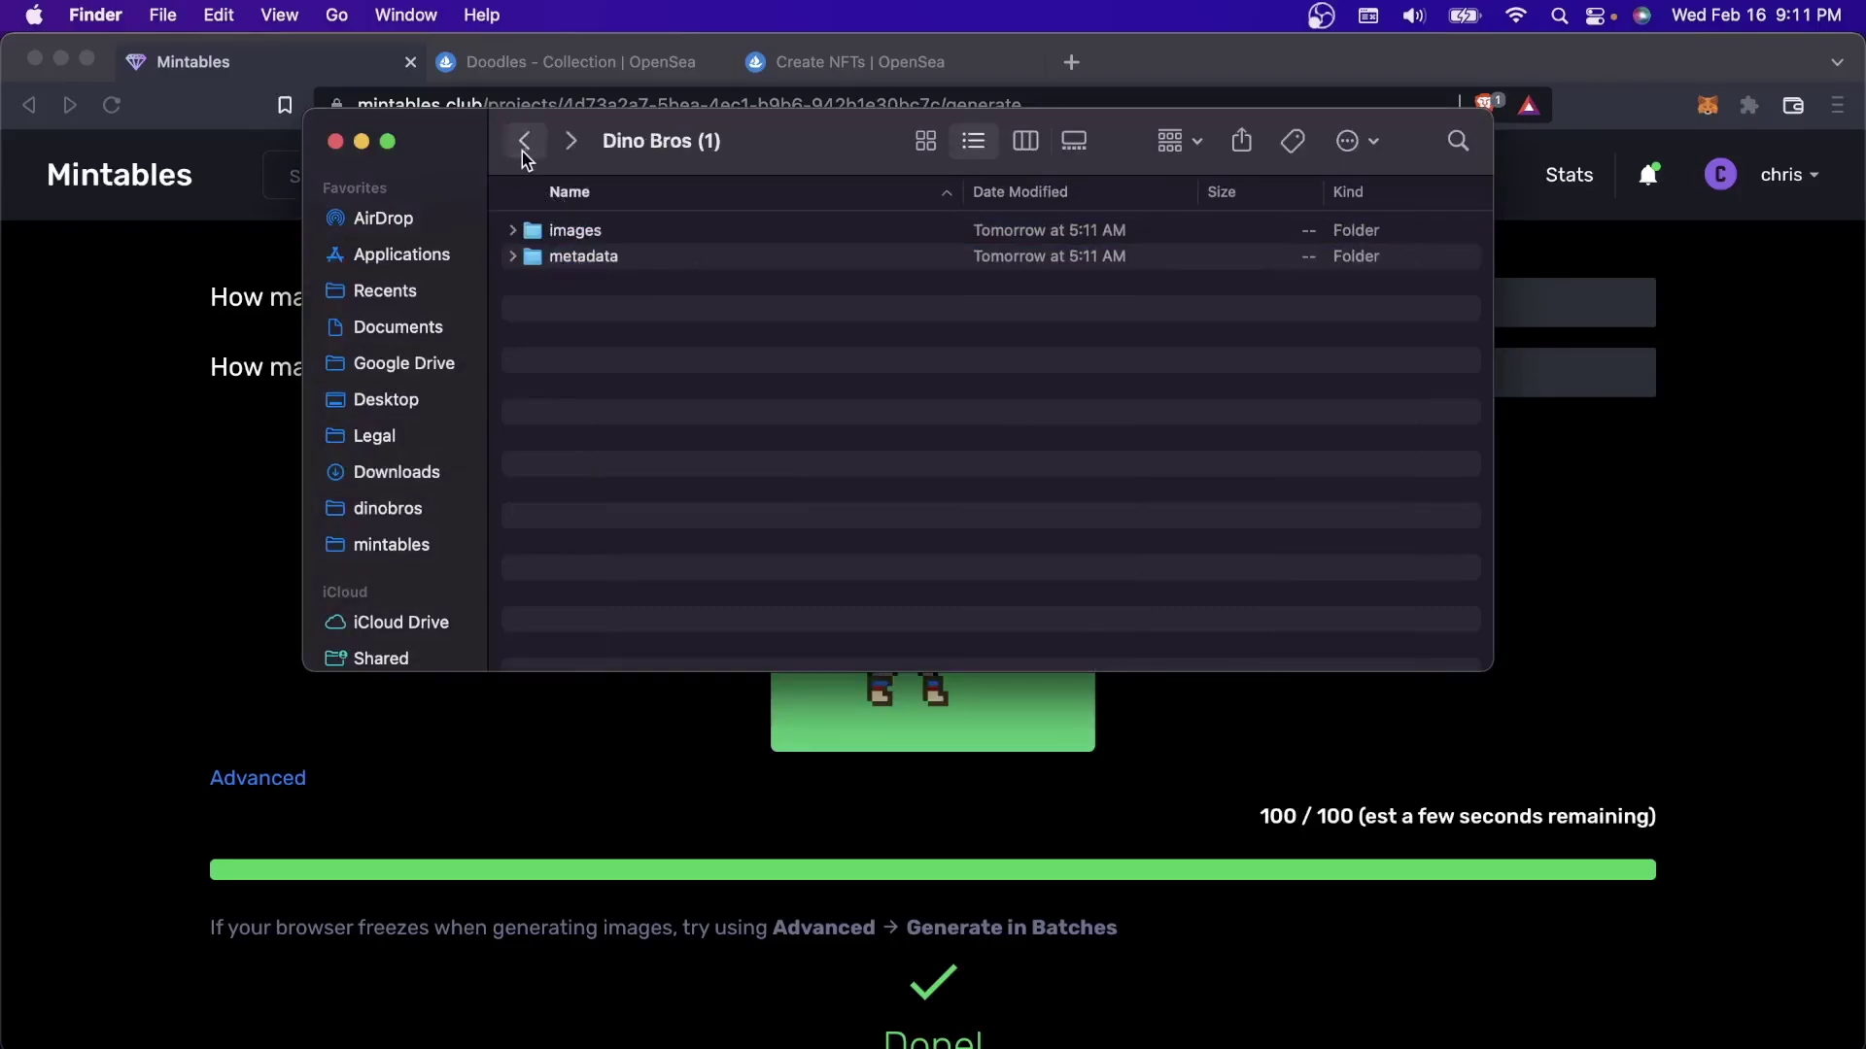
double_click(585, 265)
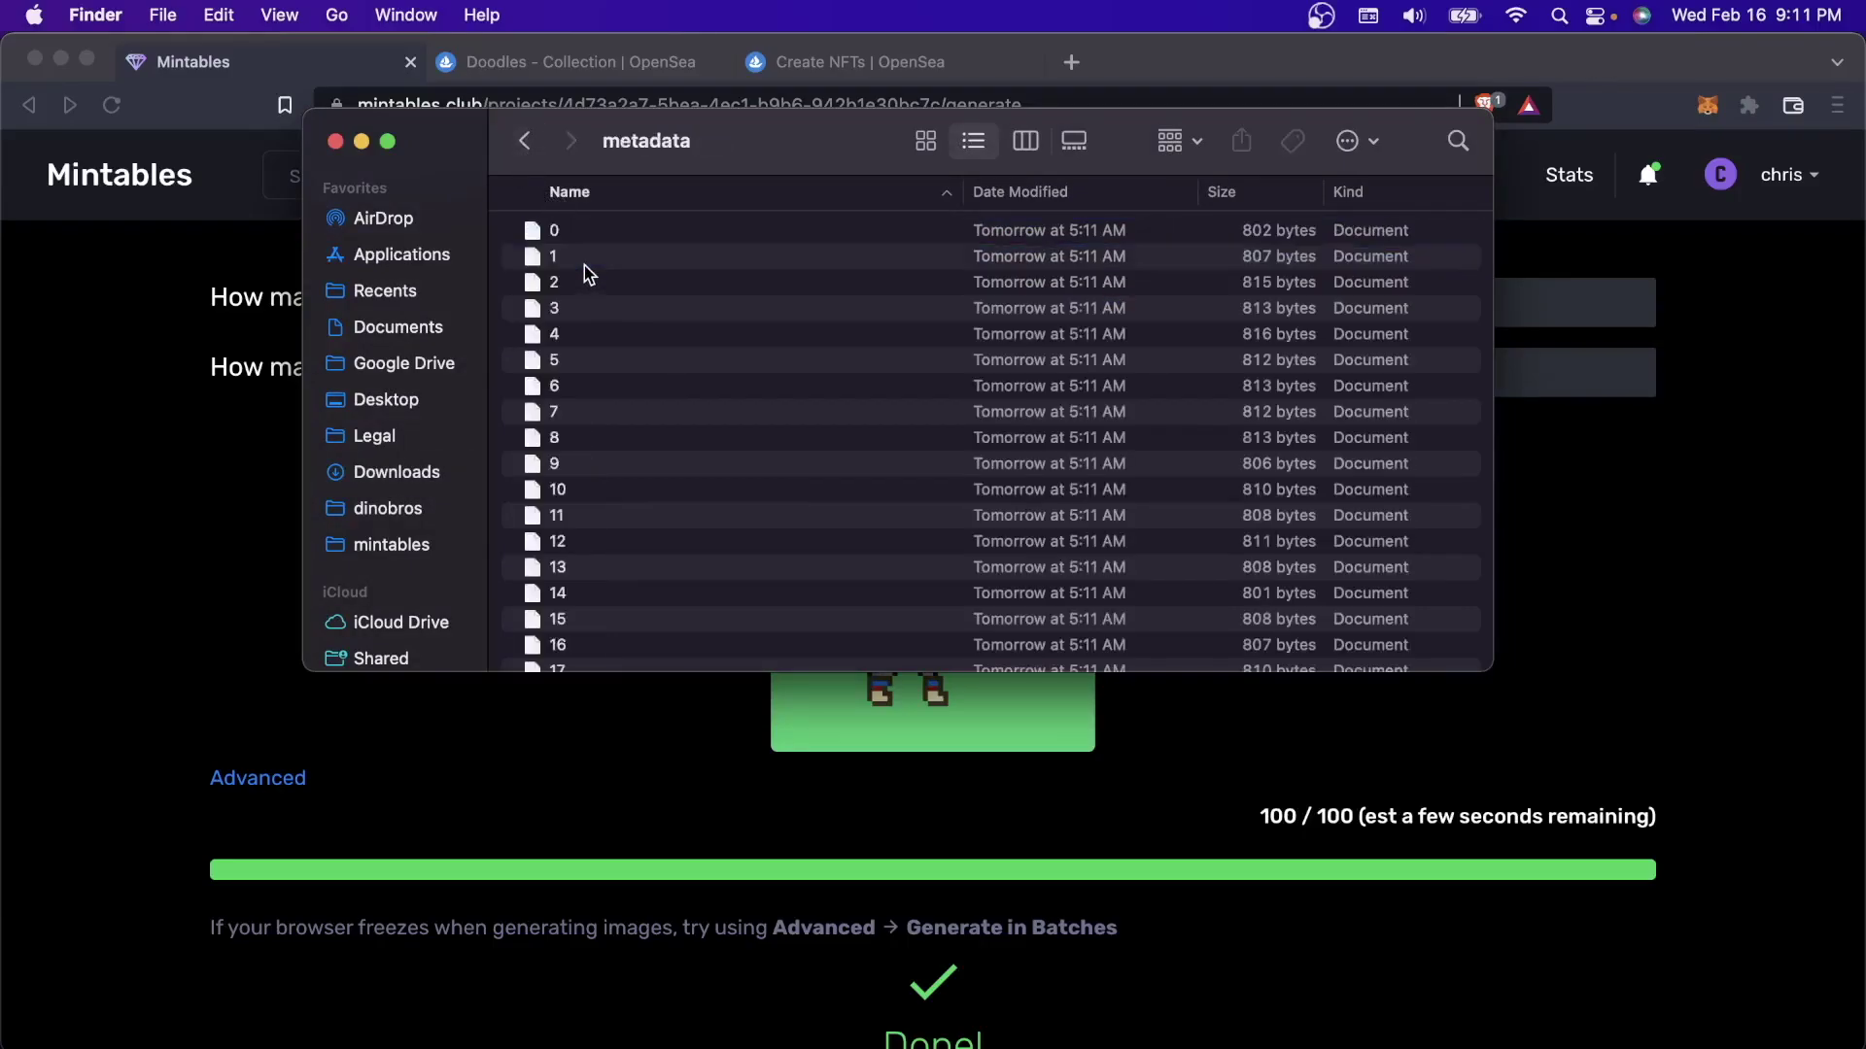
key("super+bracketleft")
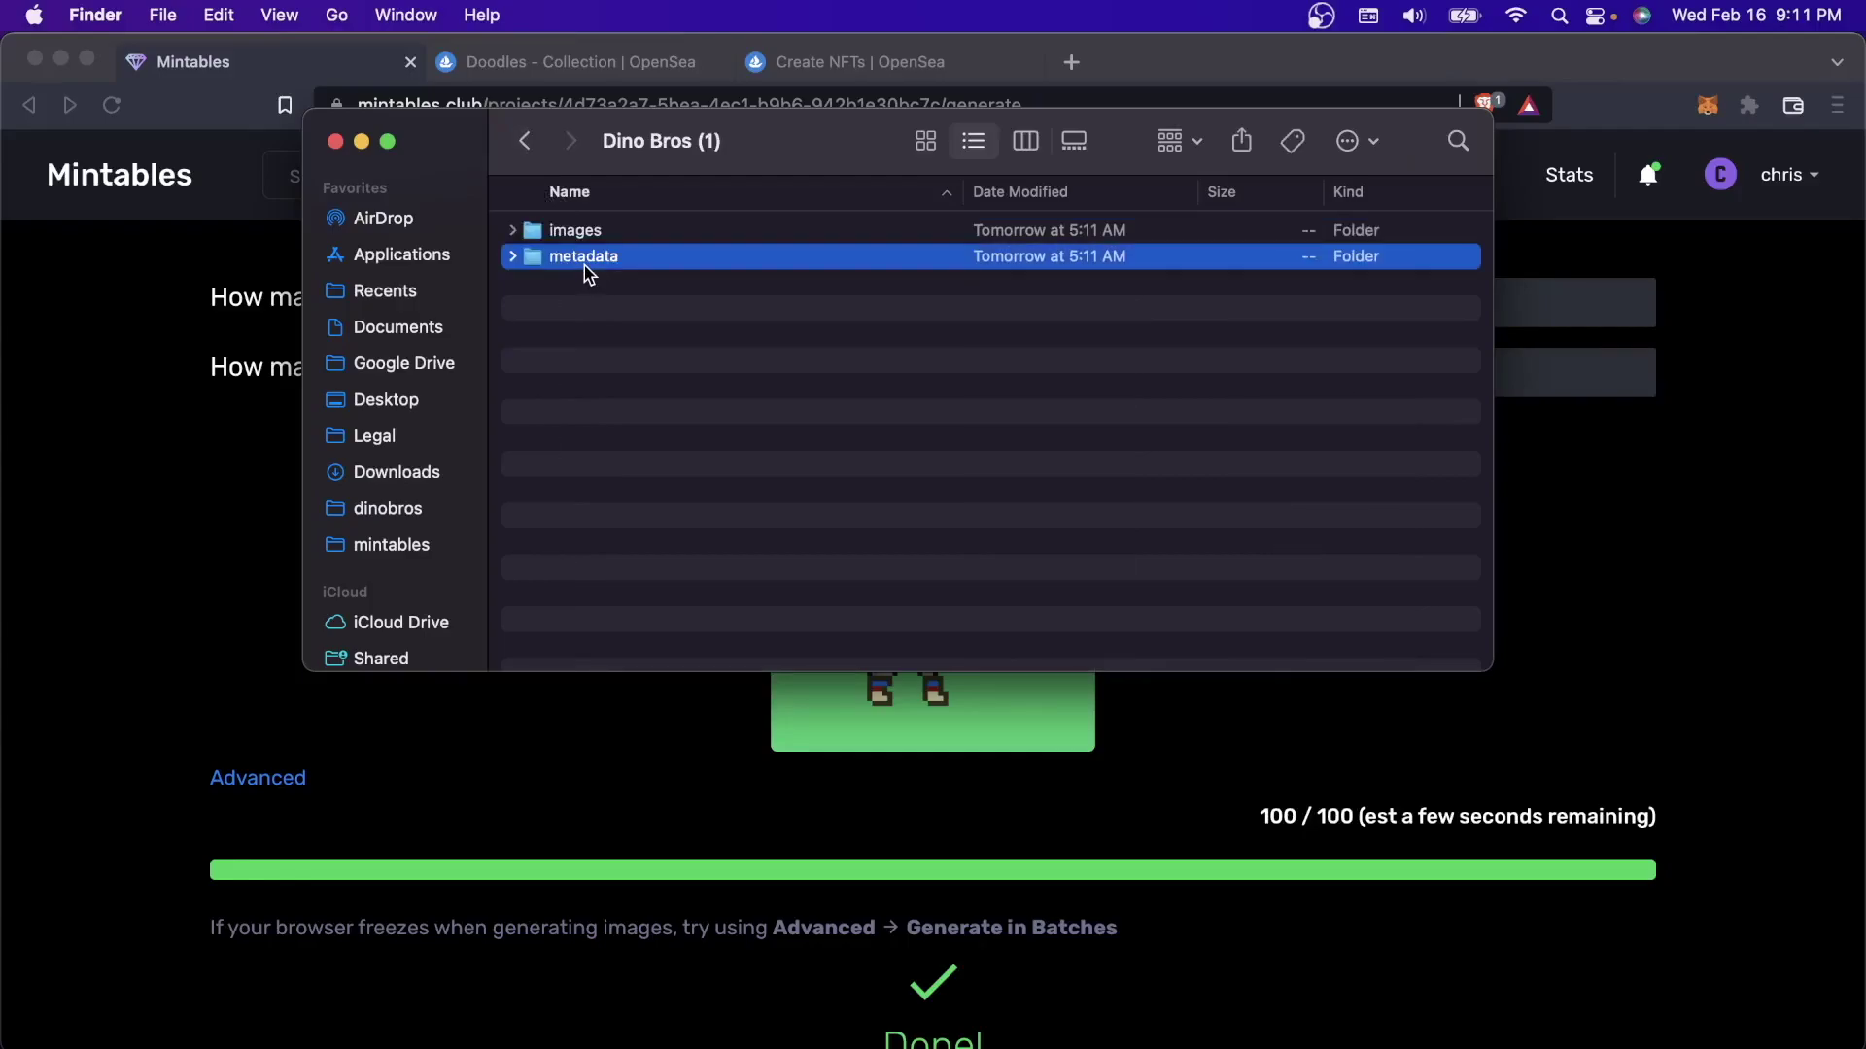
double_click(580, 241)
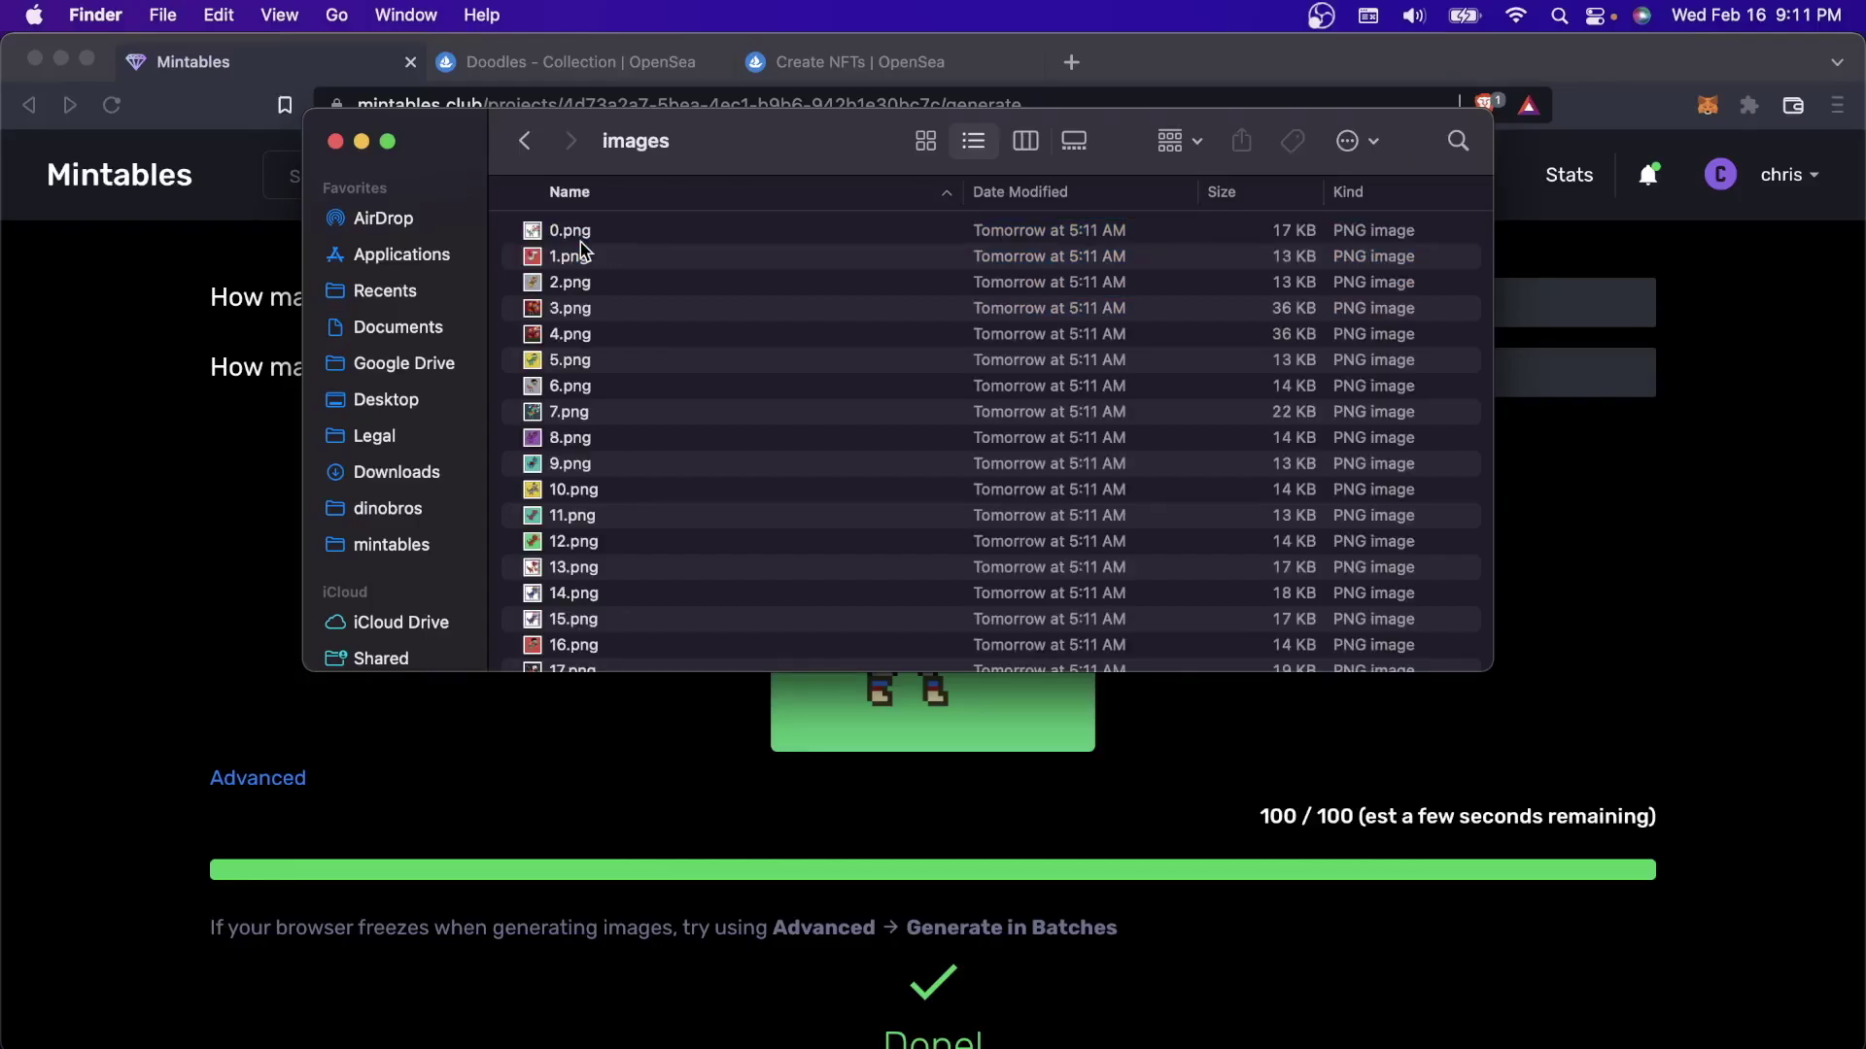
left_click(113, 432)
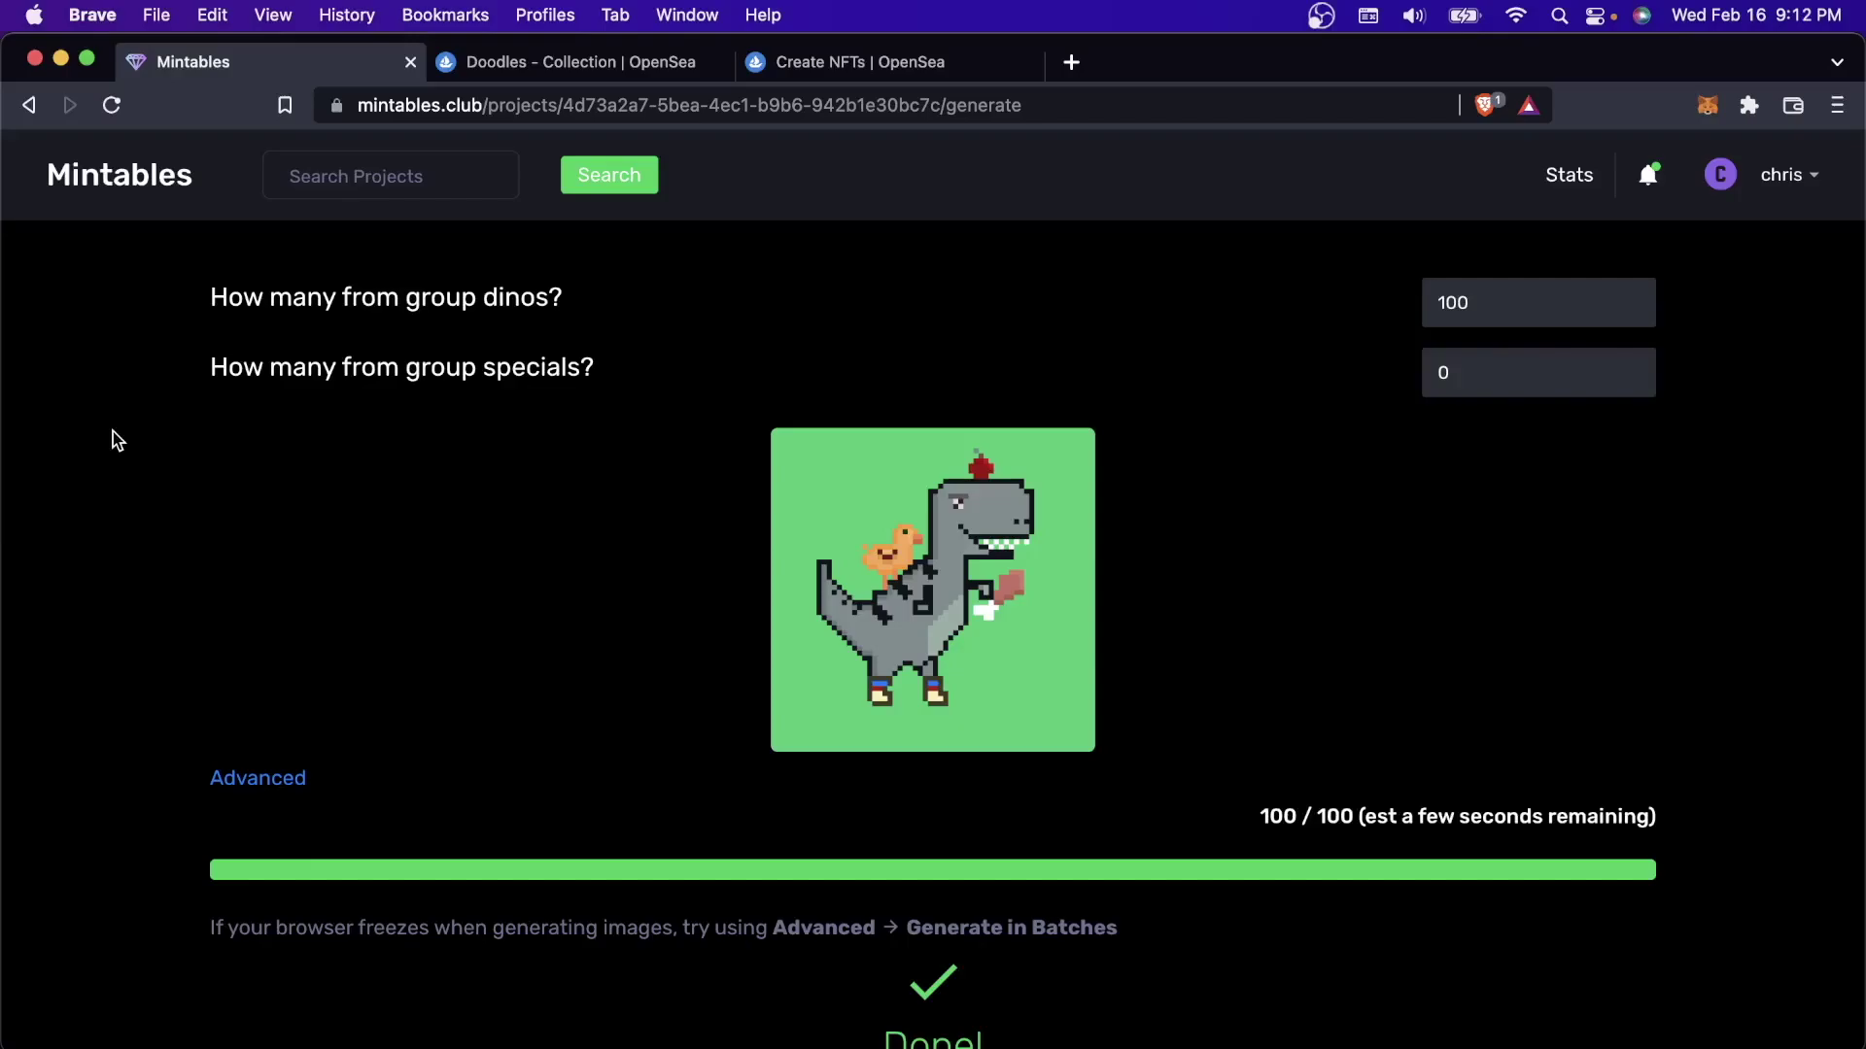
key("ctrl+Tab")
Open the Doodle #1129 item page from the Doodles collection
scroll(709, 574, "up", 10)
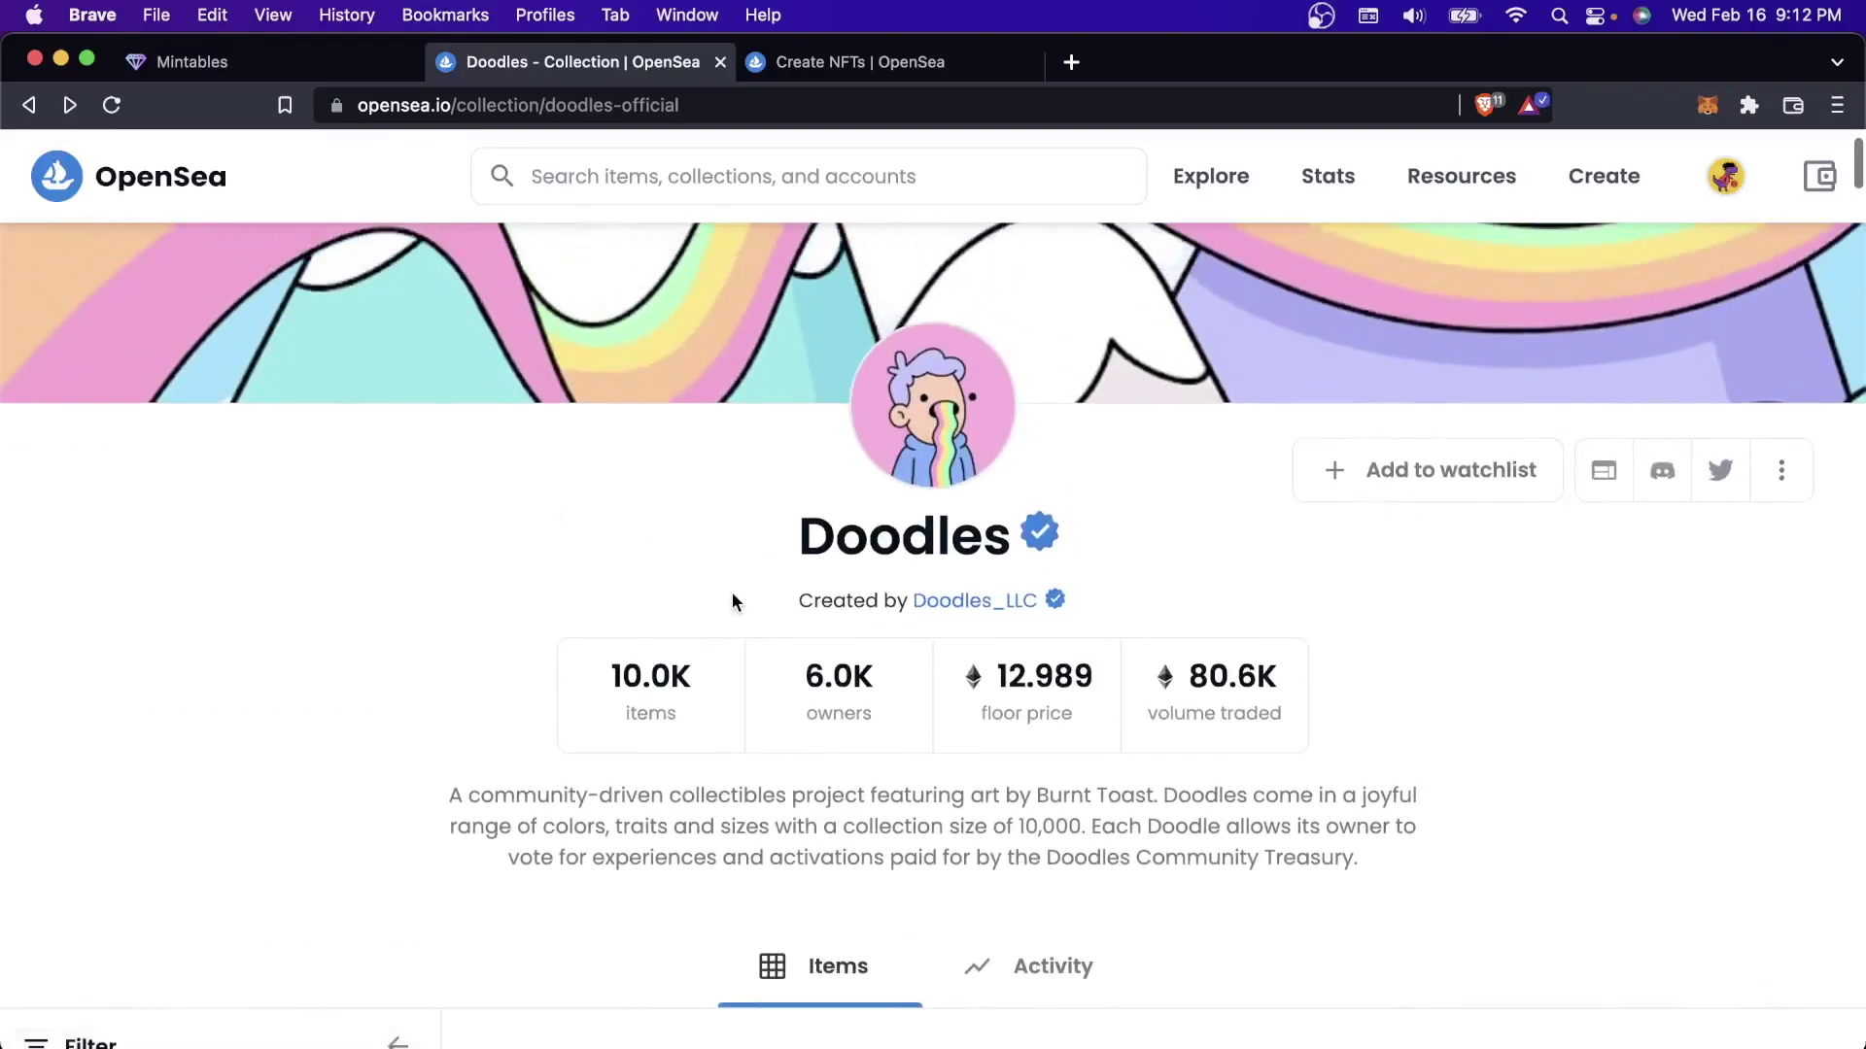
scroll(778, 602, "up", 2)
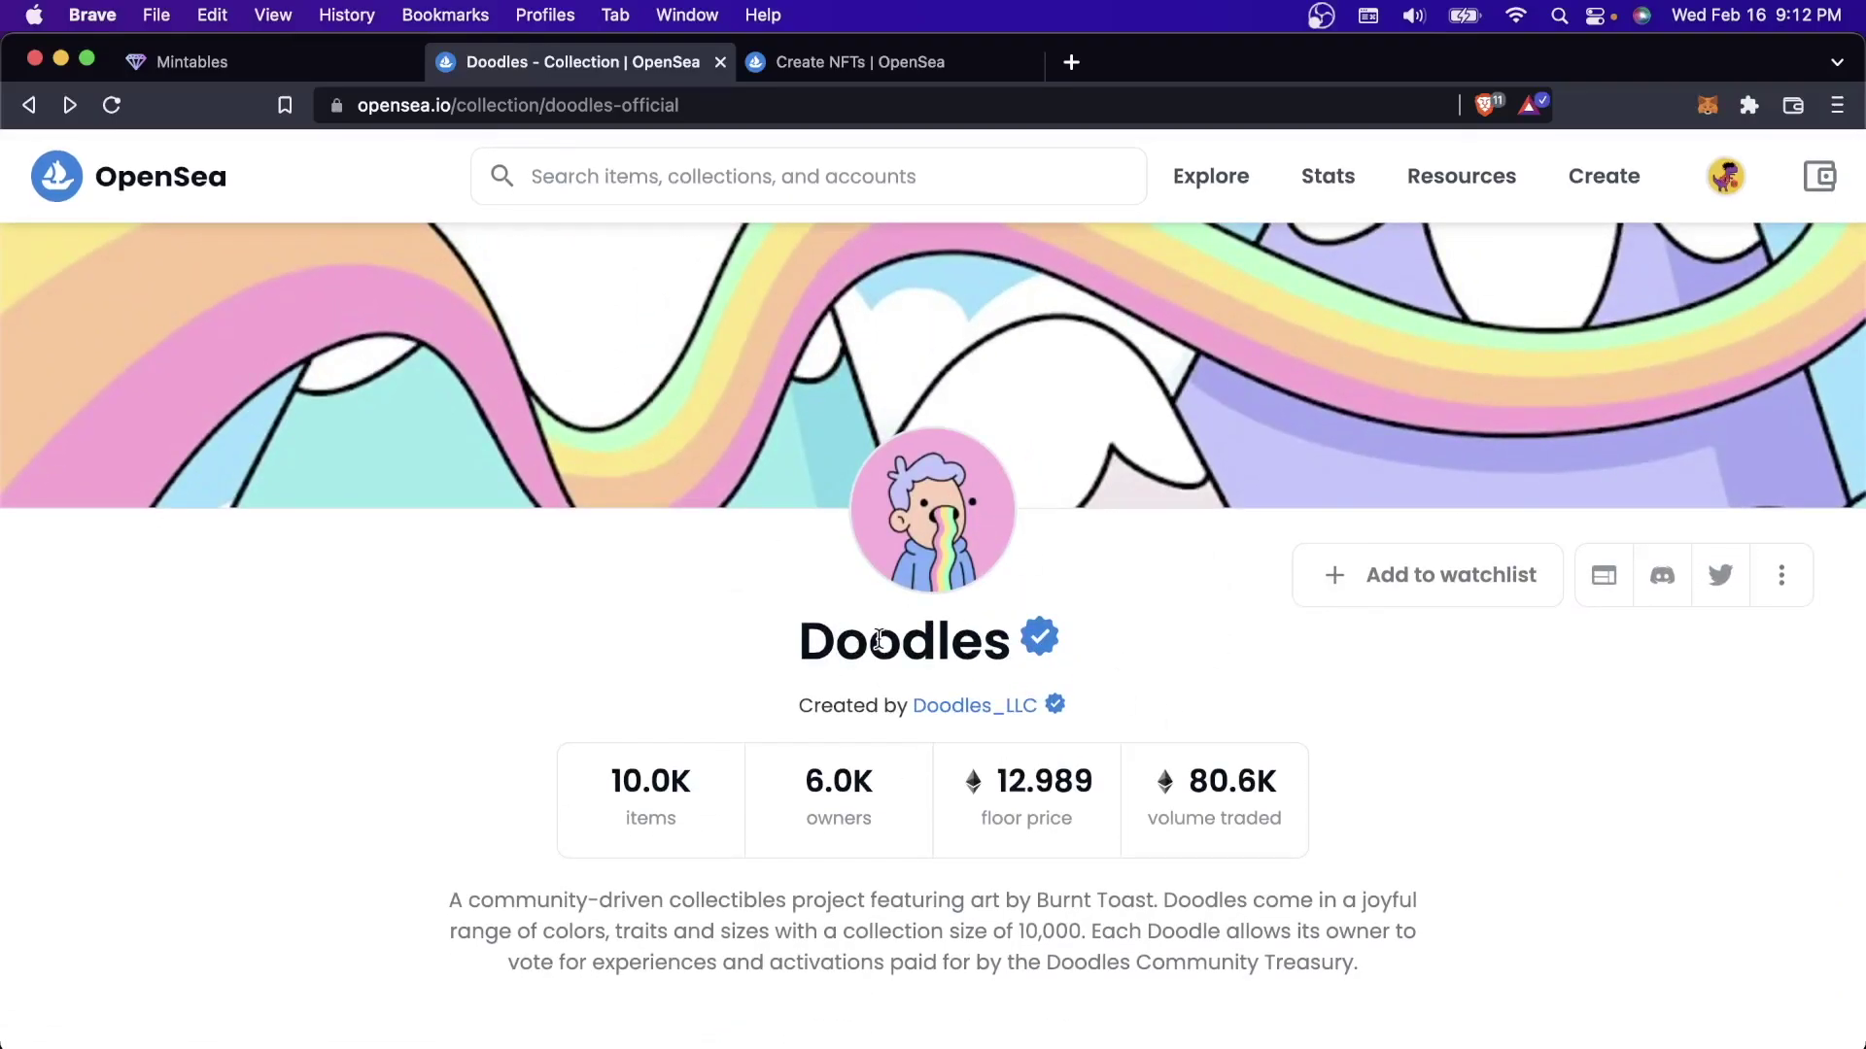
scroll(875, 640, "down", 15)
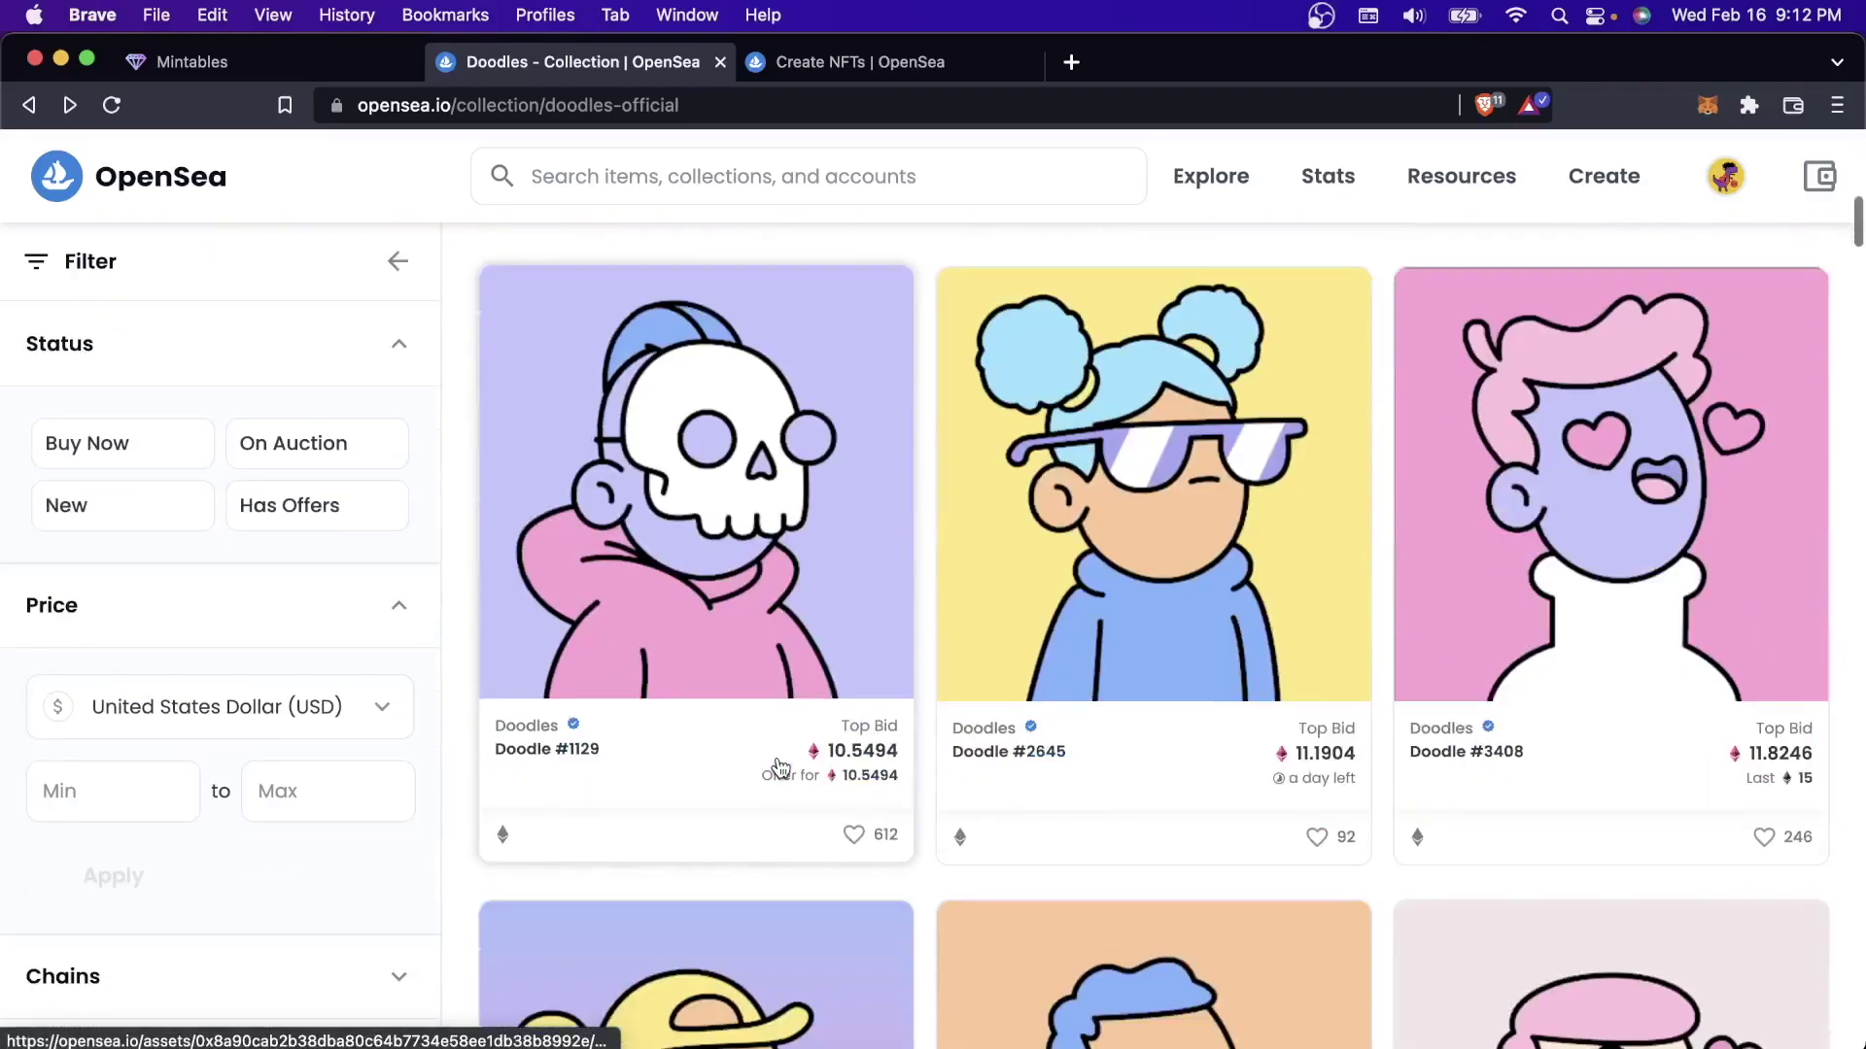
left_click(730, 666)
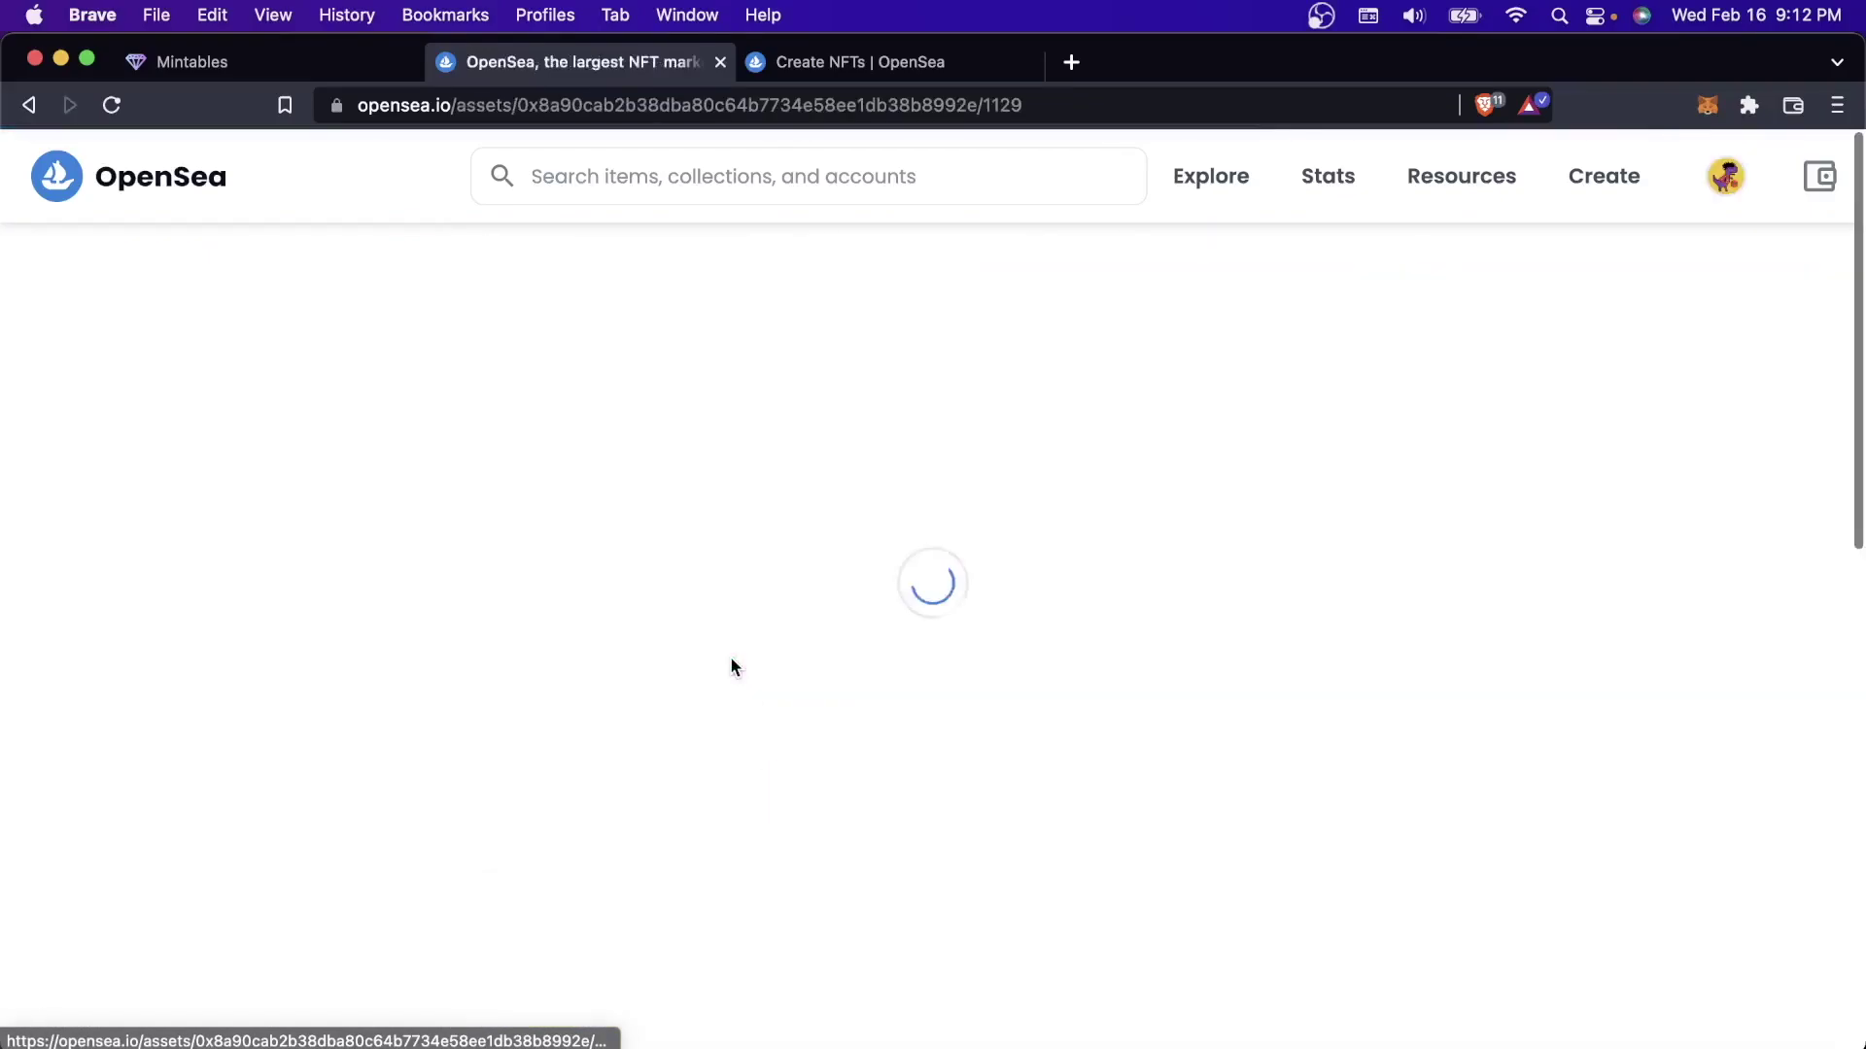
Follow the Contract Address in Doodle #1129's Details to Etherscan
scroll(734, 667, "down", 10)
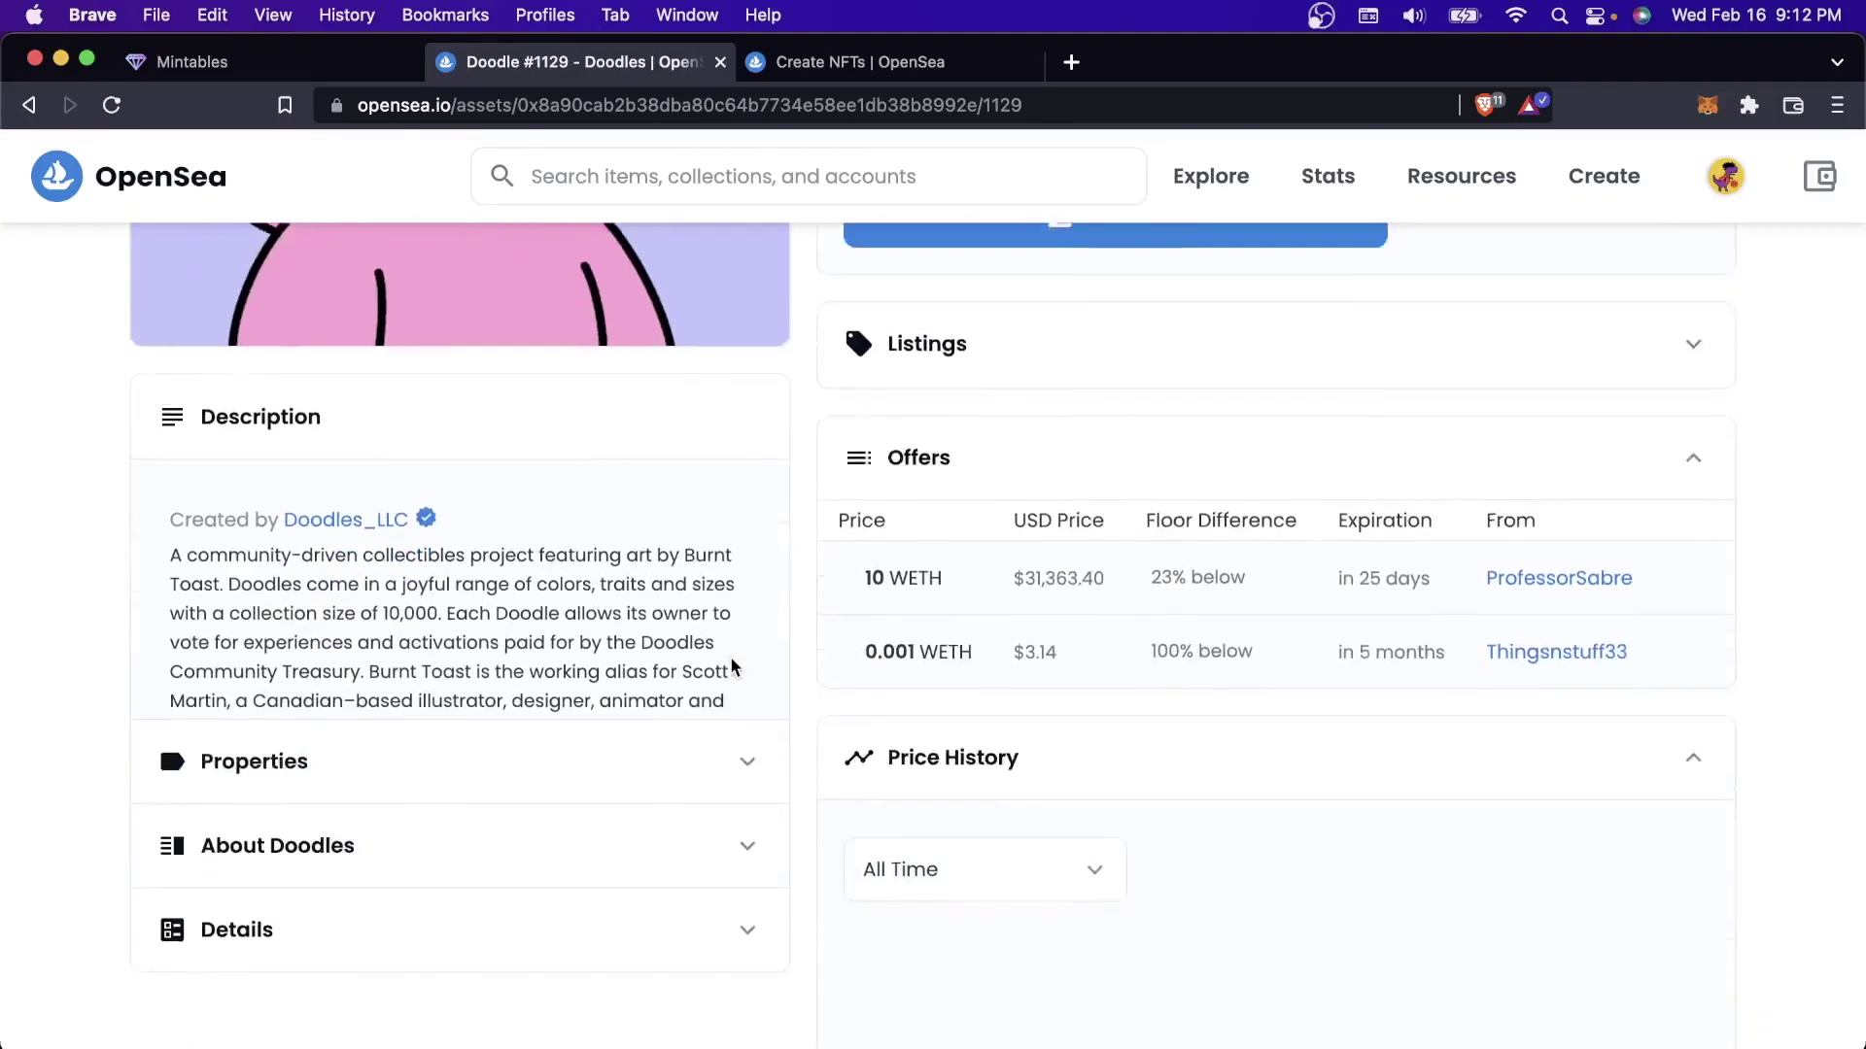
left_click(678, 731)
scroll(678, 731, "down", 2)
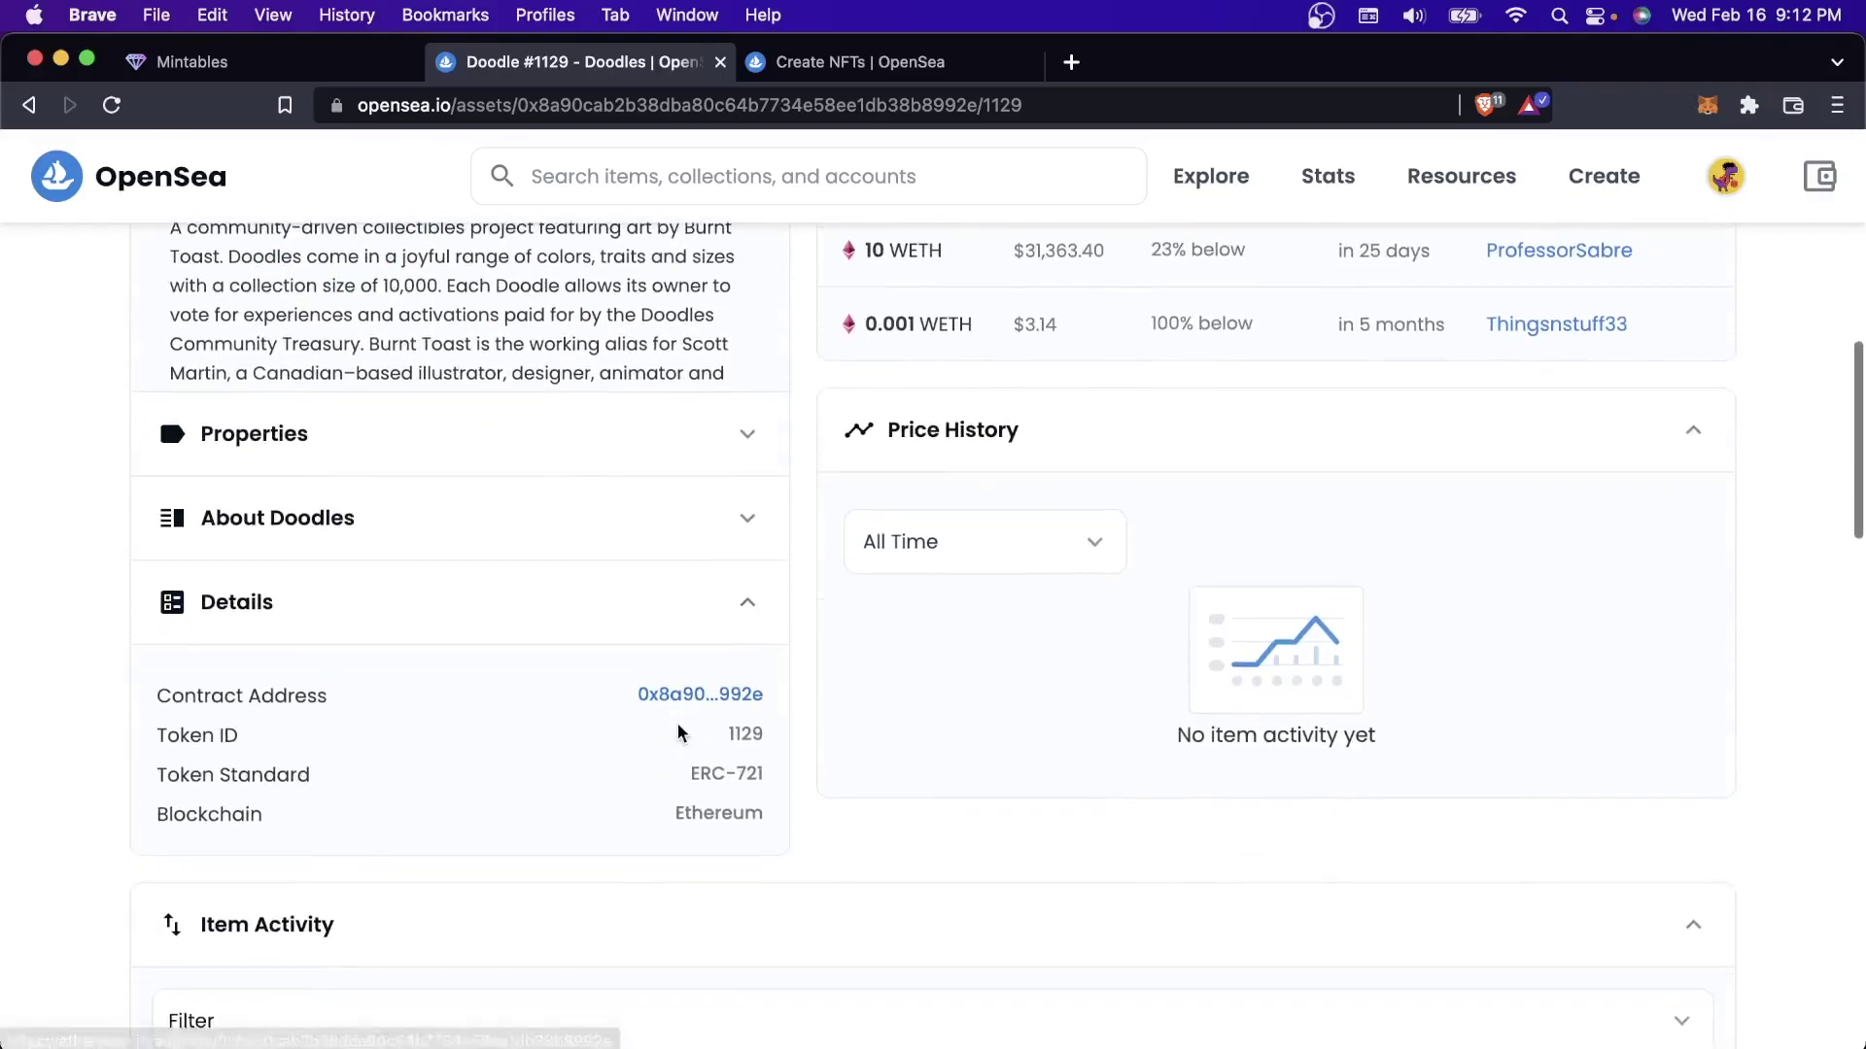
triple_click(290, 695)
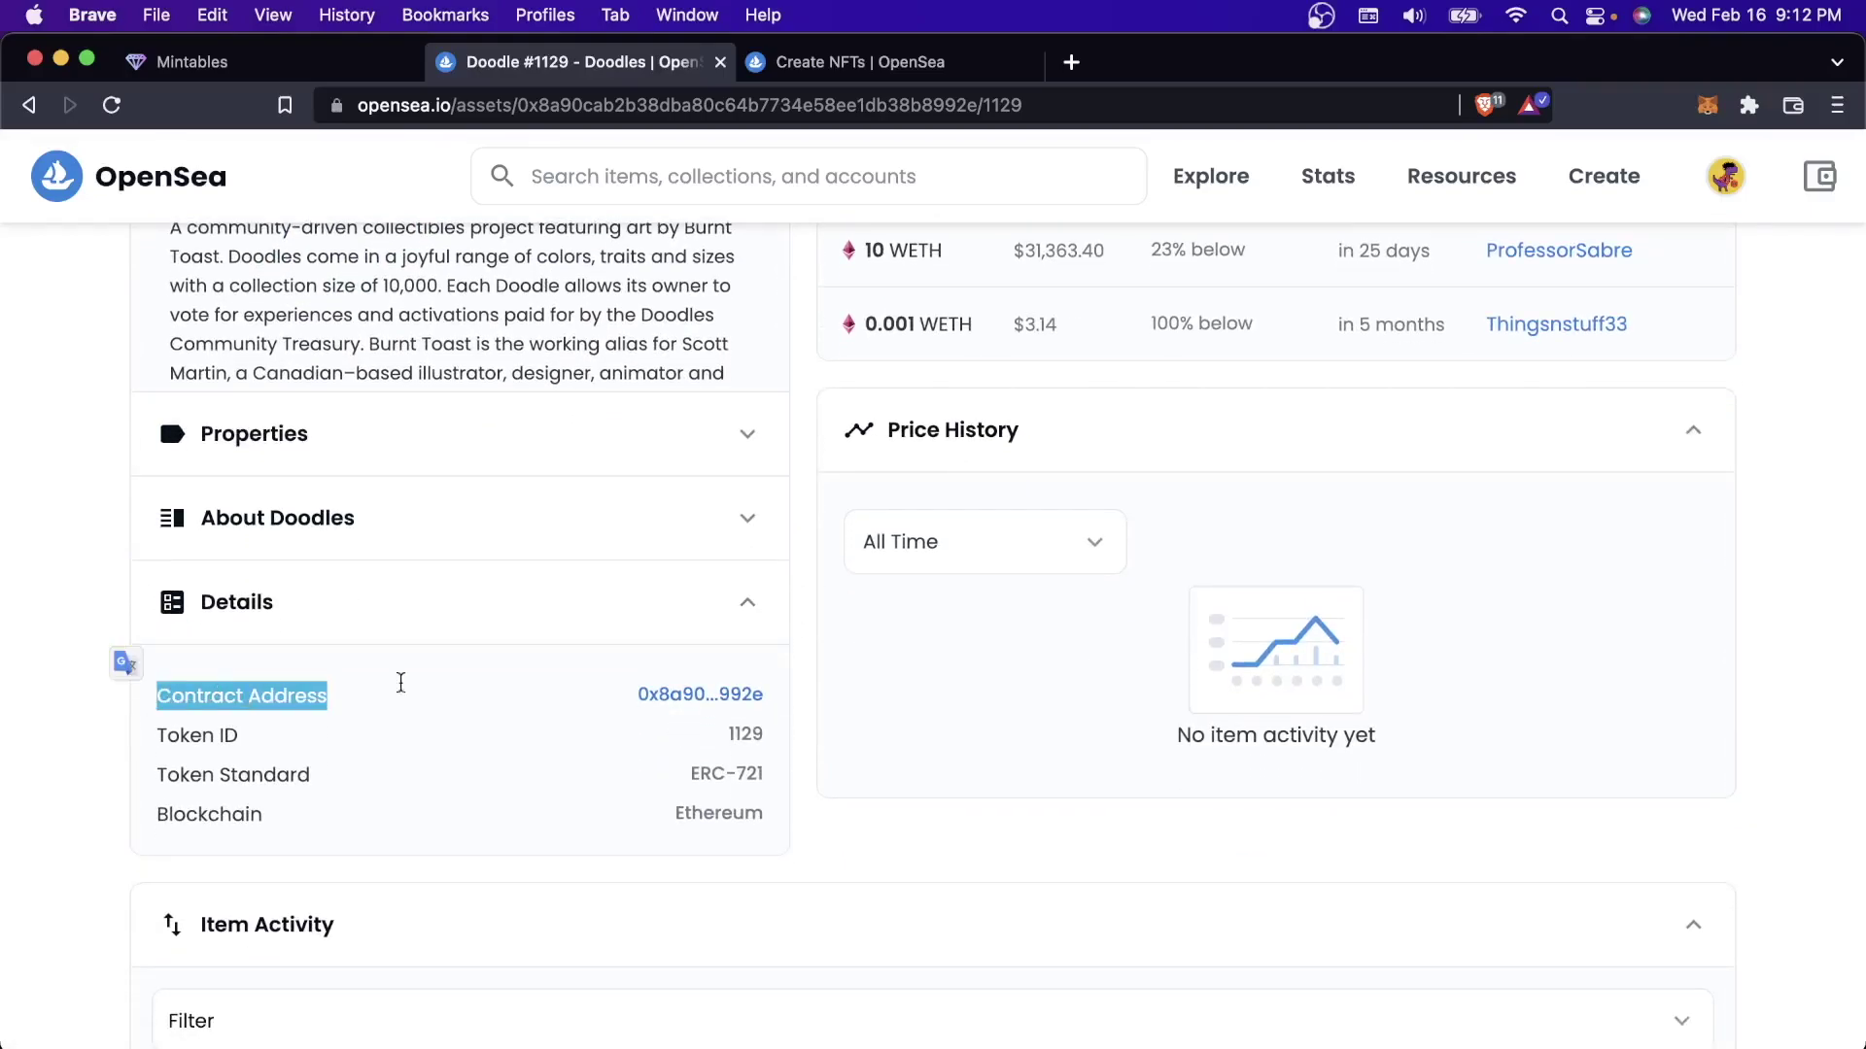
left_click(660, 698)
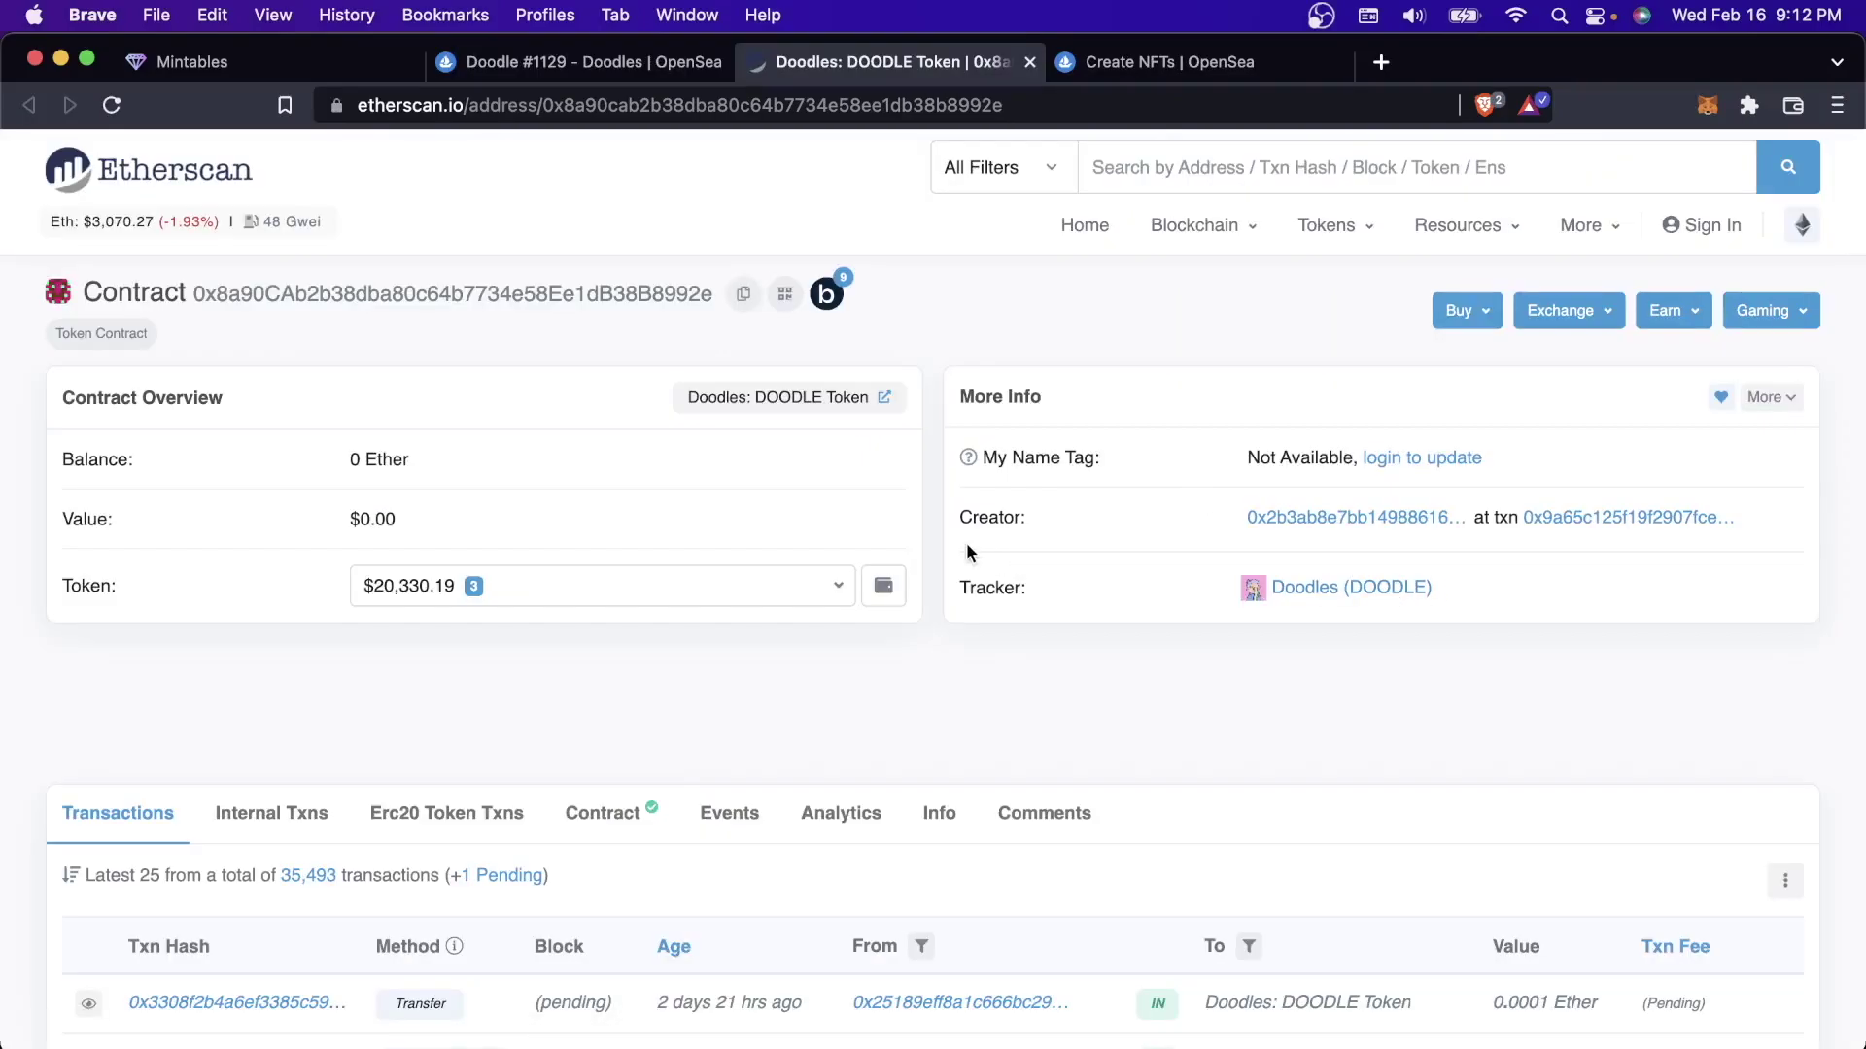
Highlight the Doodles (DOODLE) tracker name and scroll to the recent transactions
left_click_drag(1504, 574, 1268, 573)
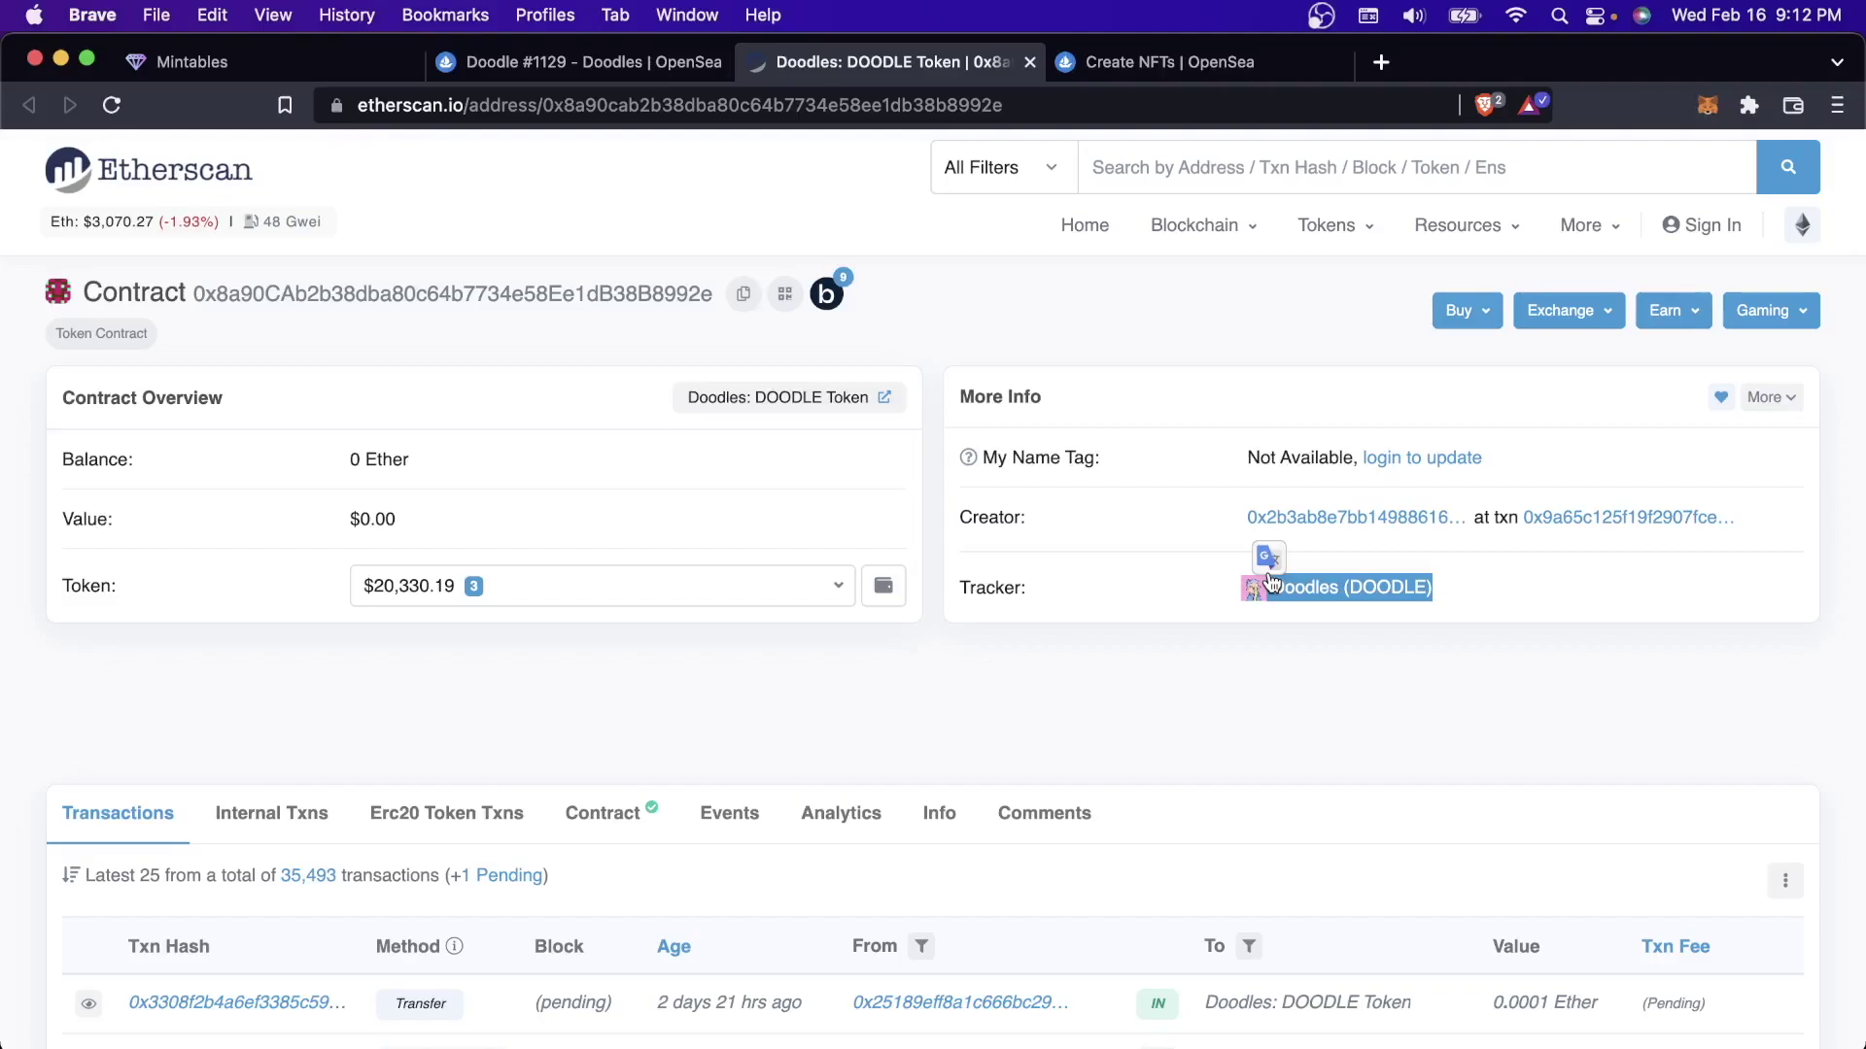
scroll(1316, 692, "down", 5)
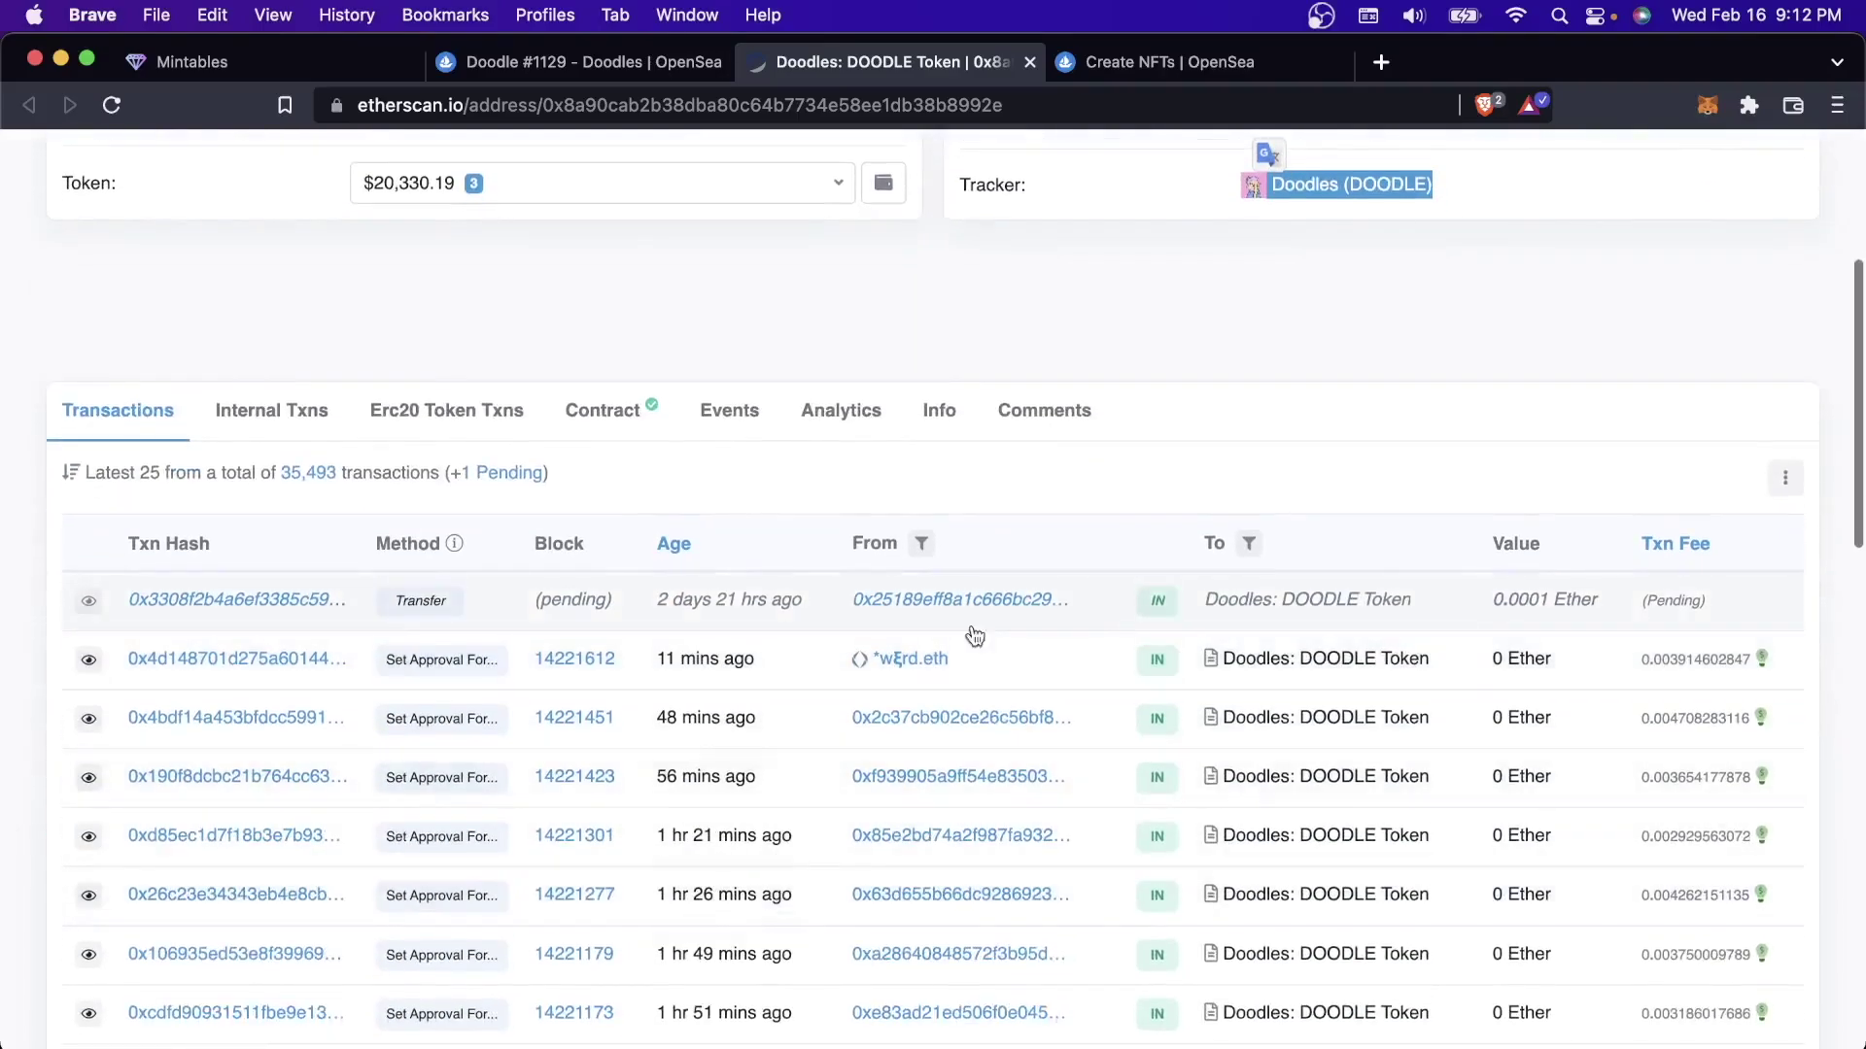
scroll(777, 831, "down", 2)
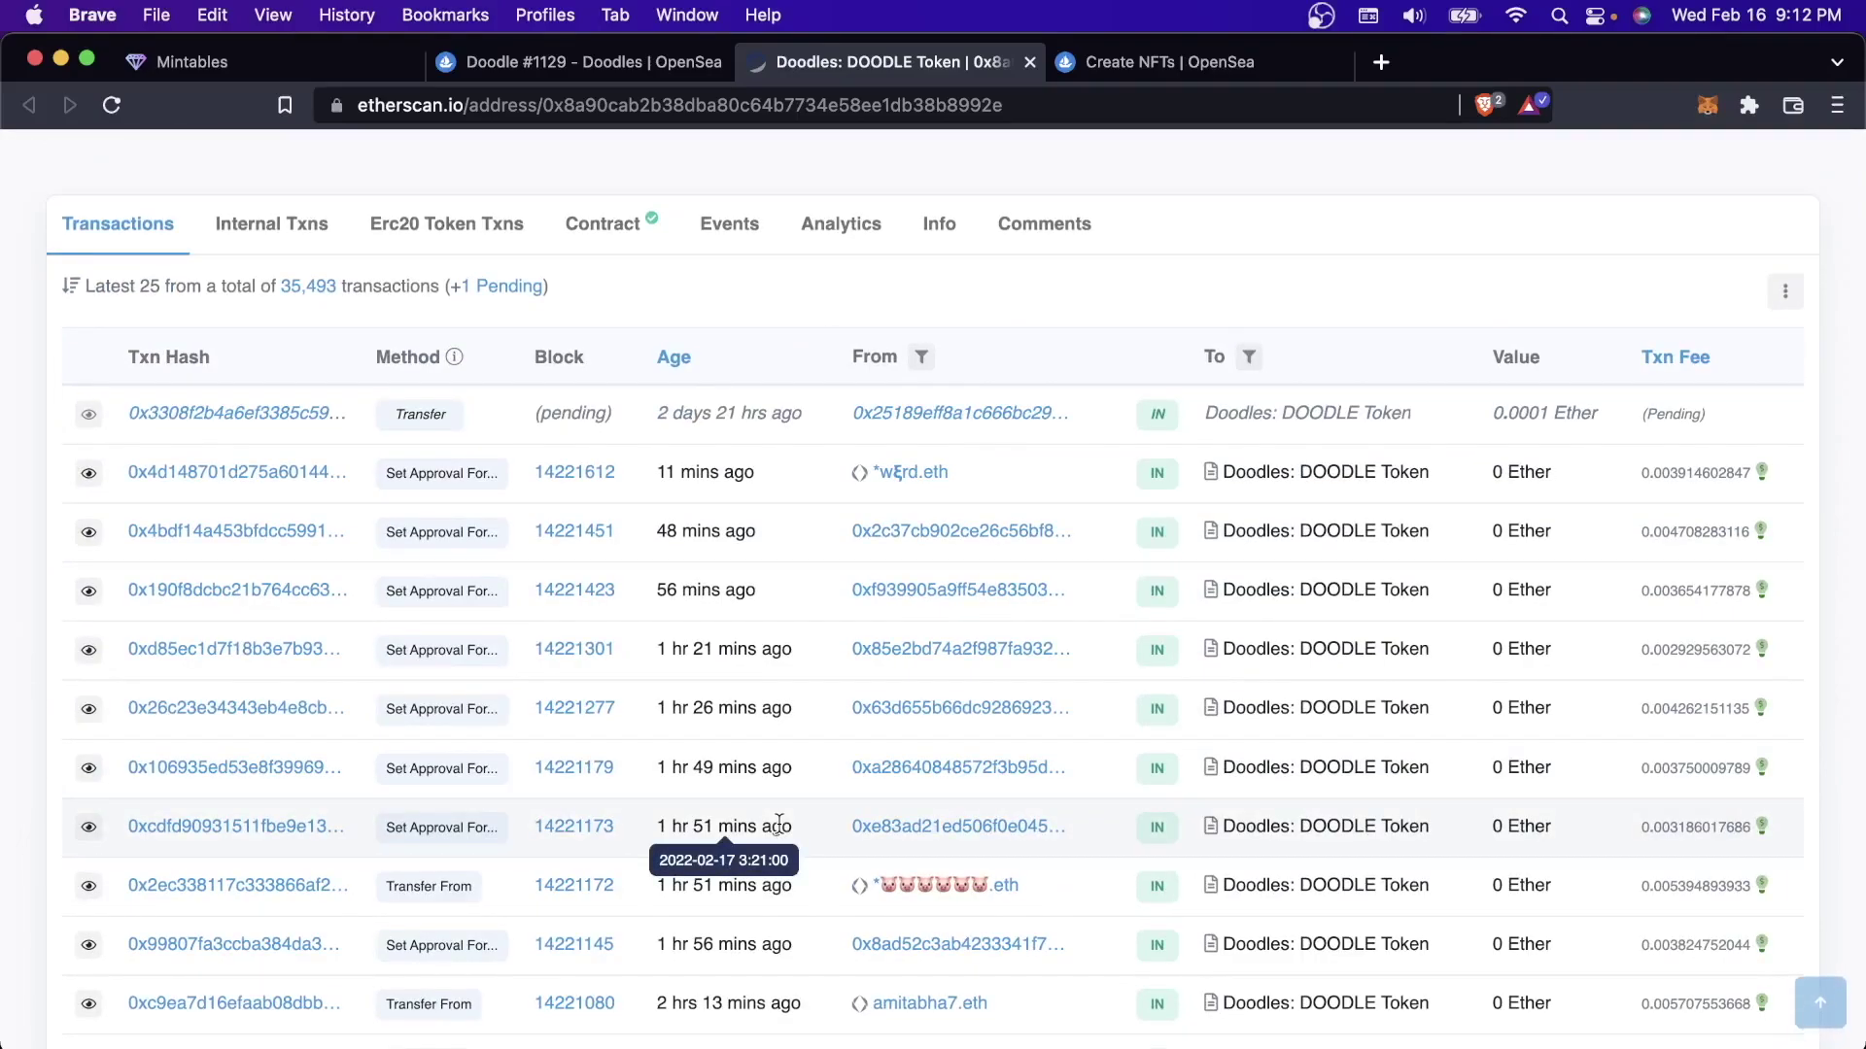
Upload the generated 0.png dinosaur image to the new item form
key("ctrl+Tab")
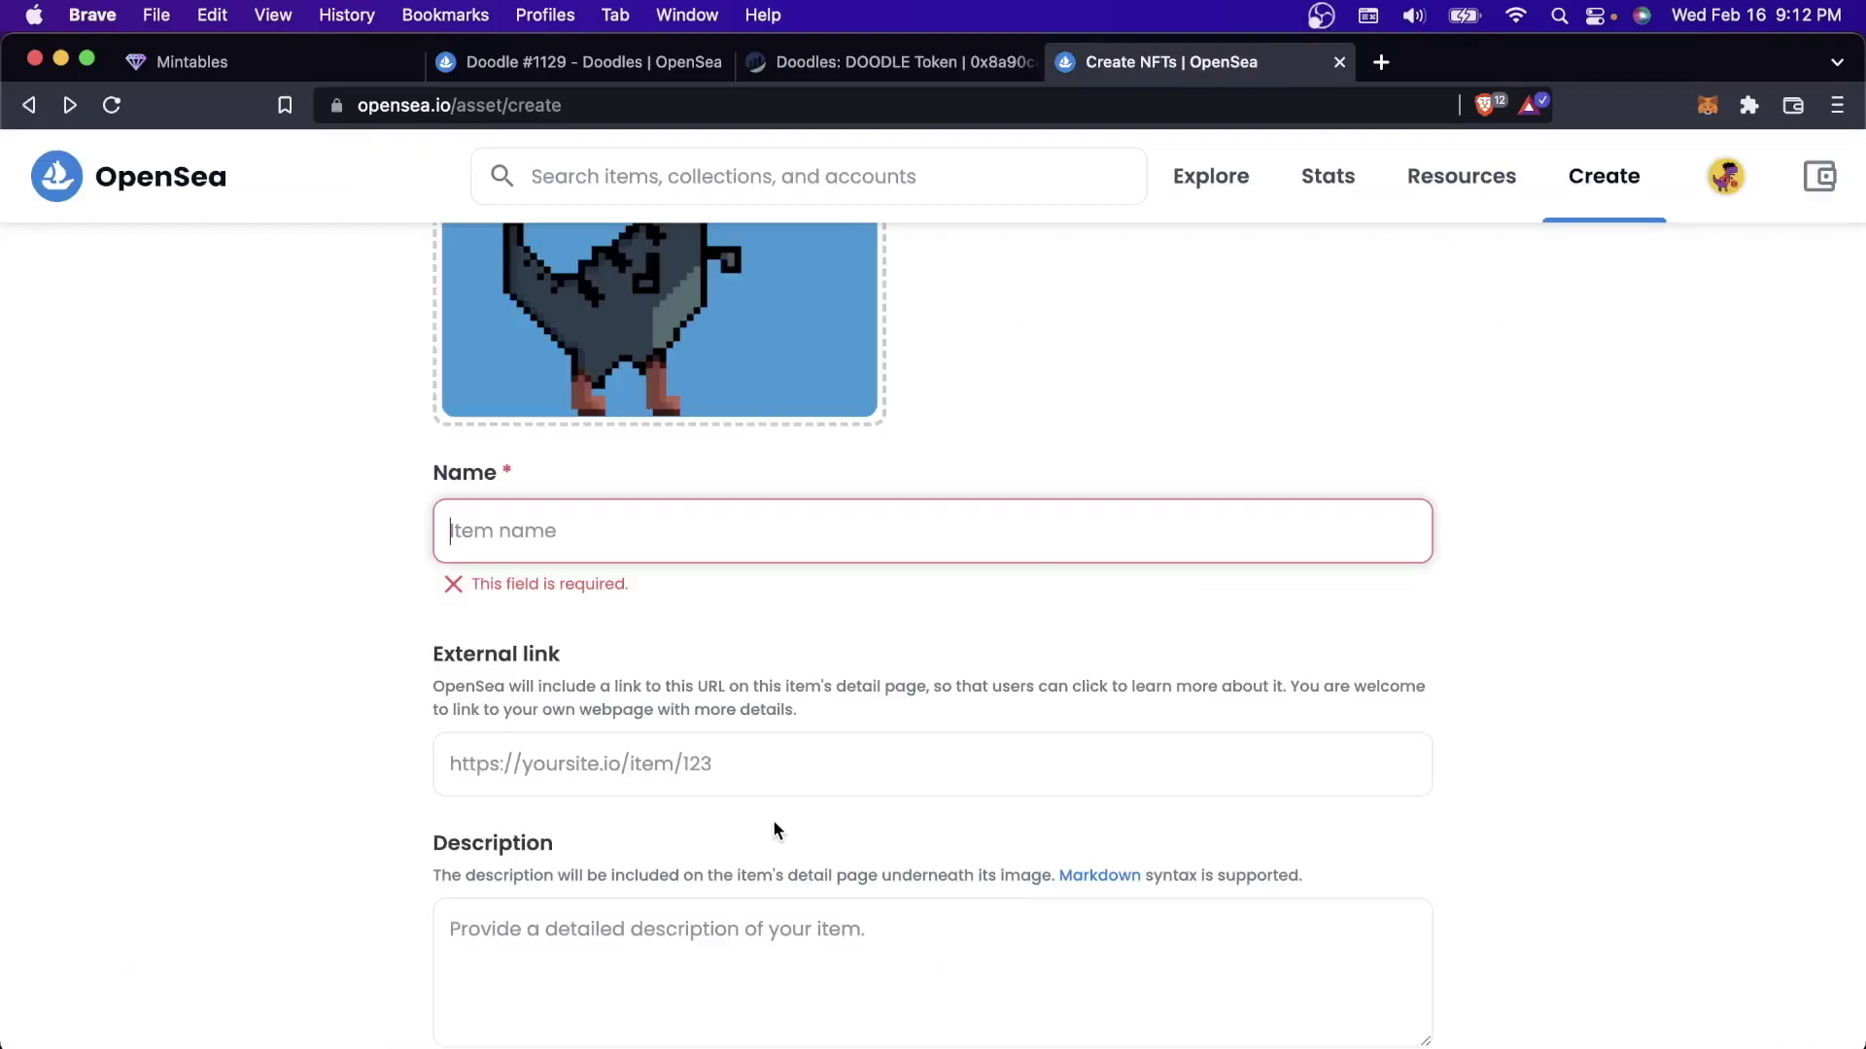
scroll(748, 651, "up", 5)
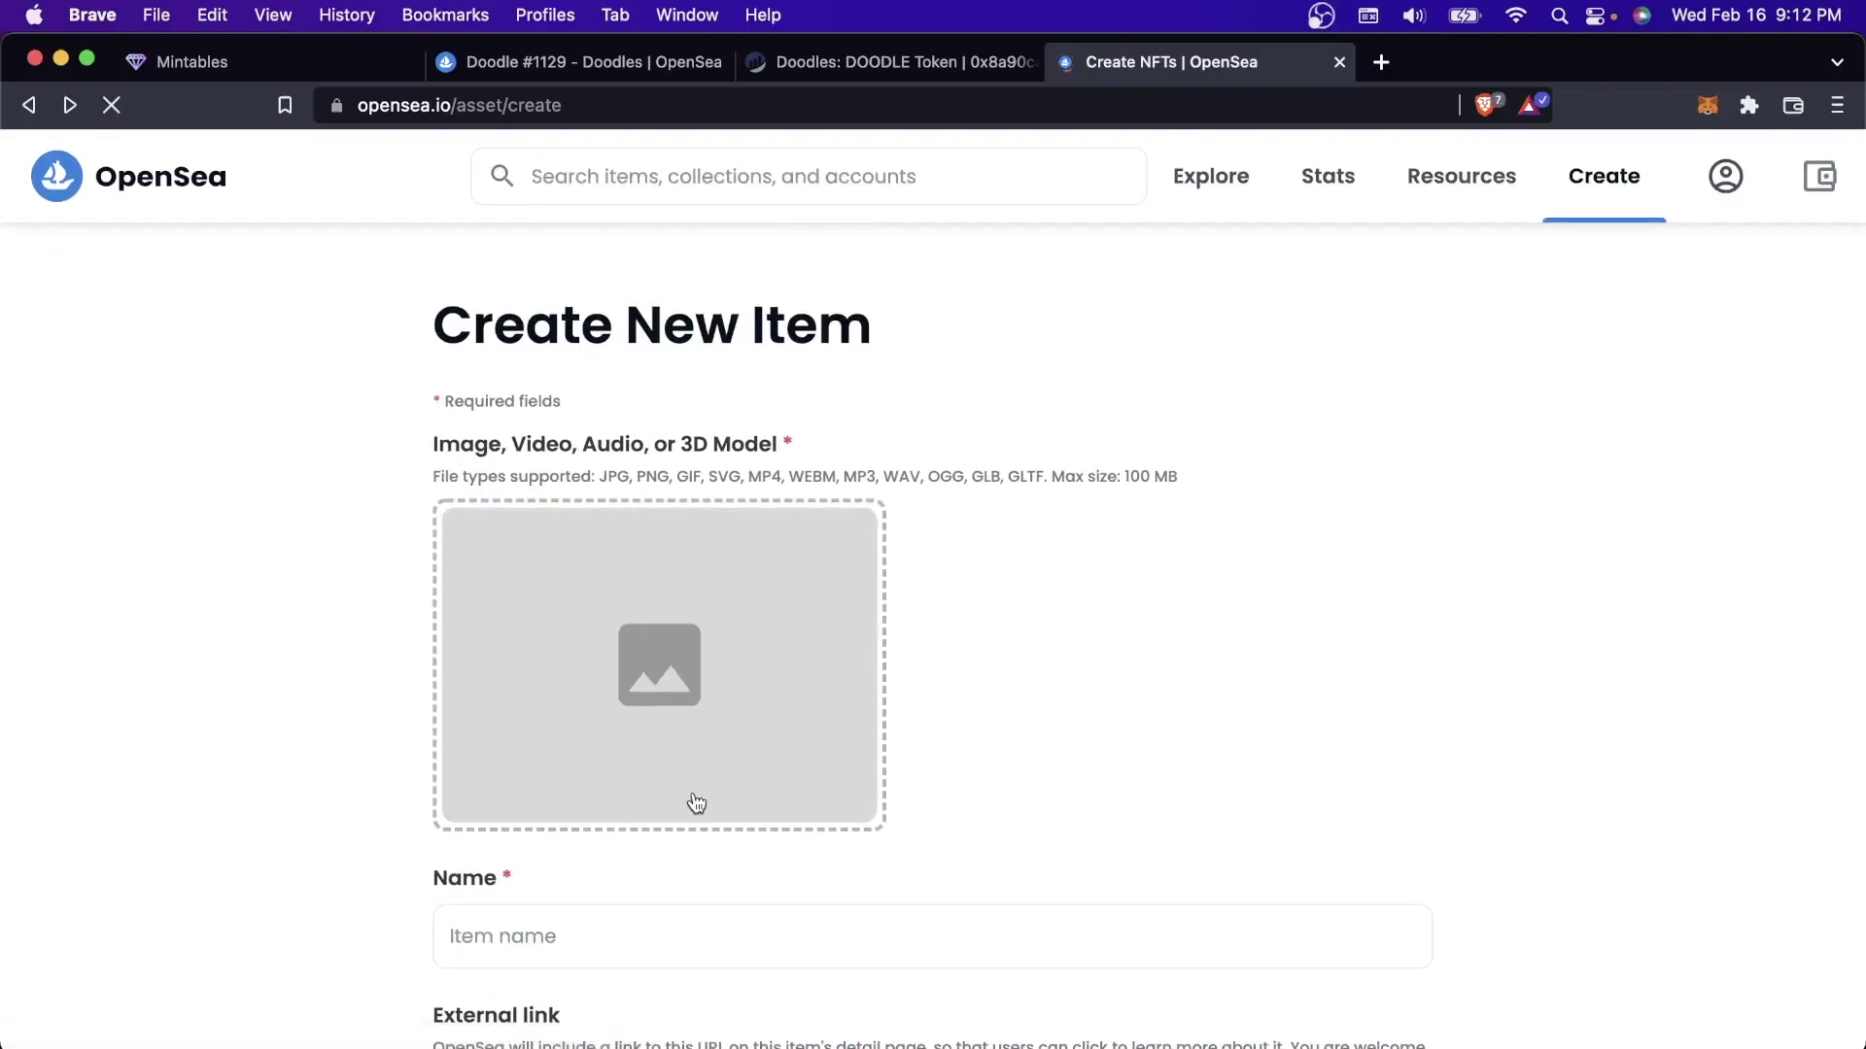
key("super+Tab")
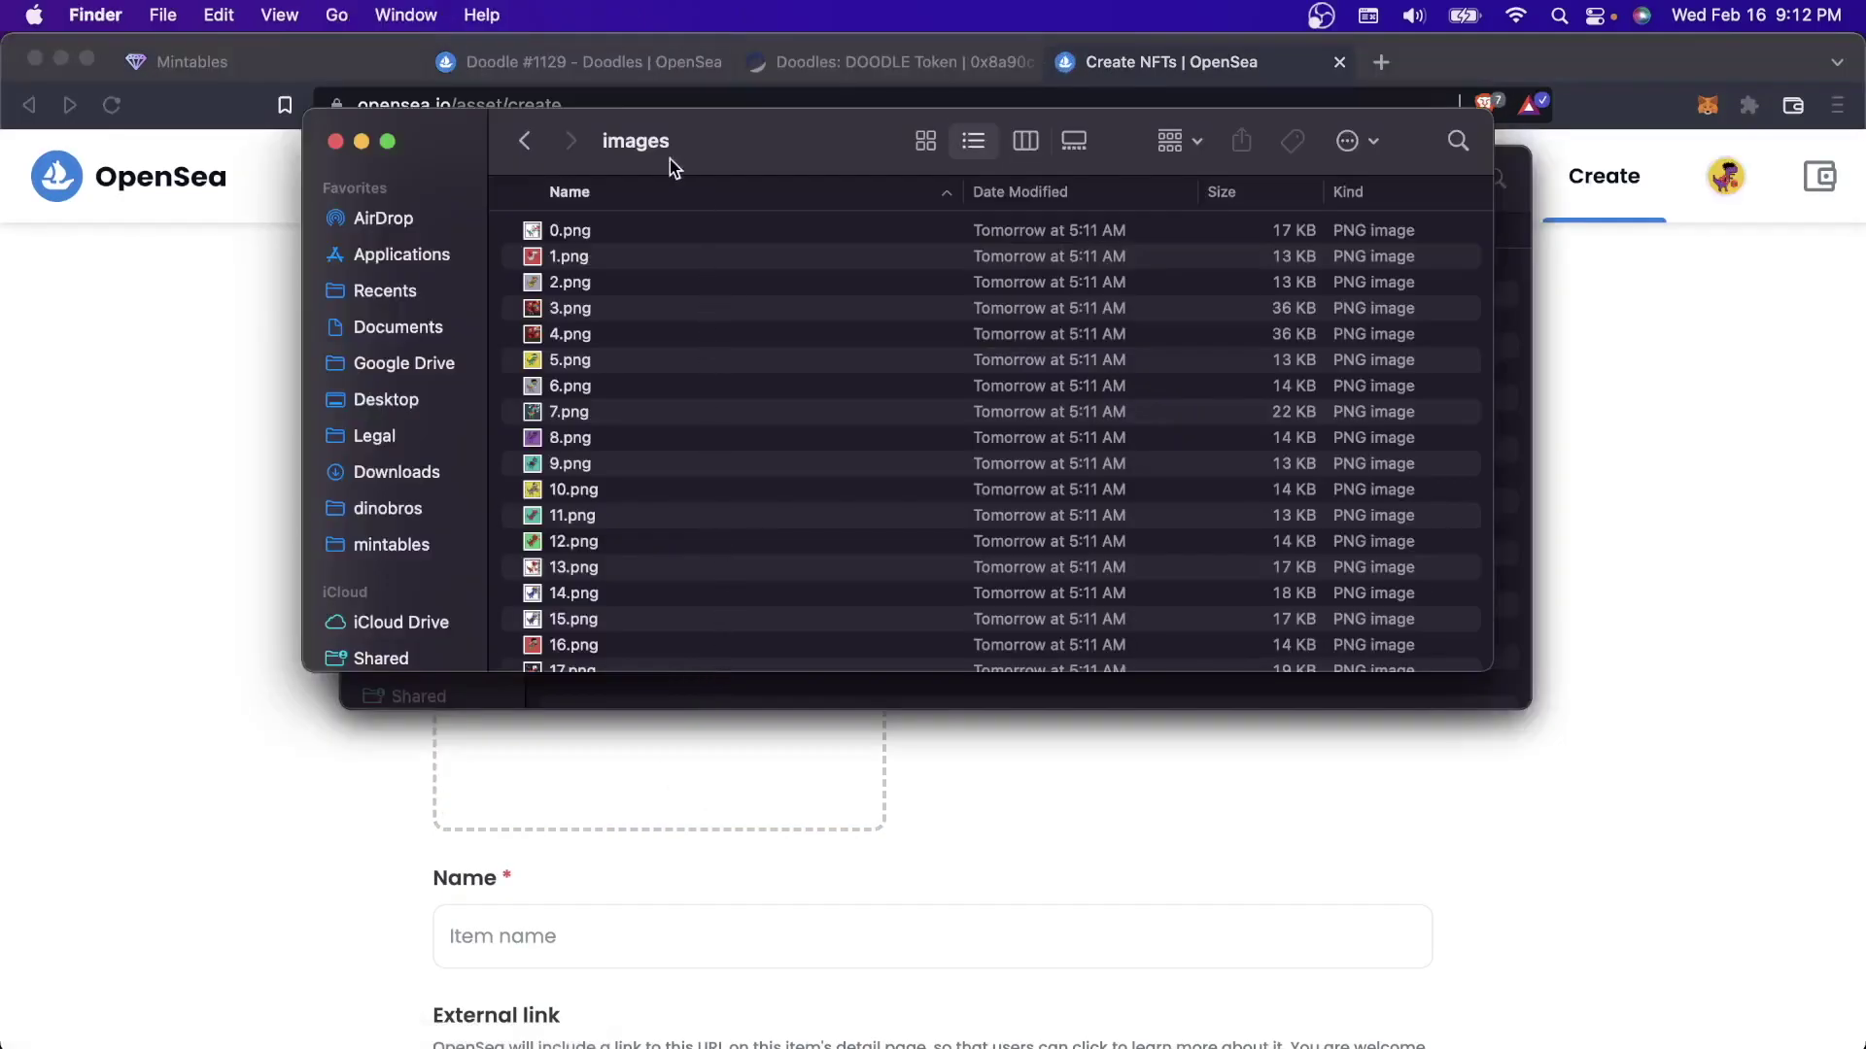
left_click_drag(669, 159, 1176, 227)
left_click(373, 178)
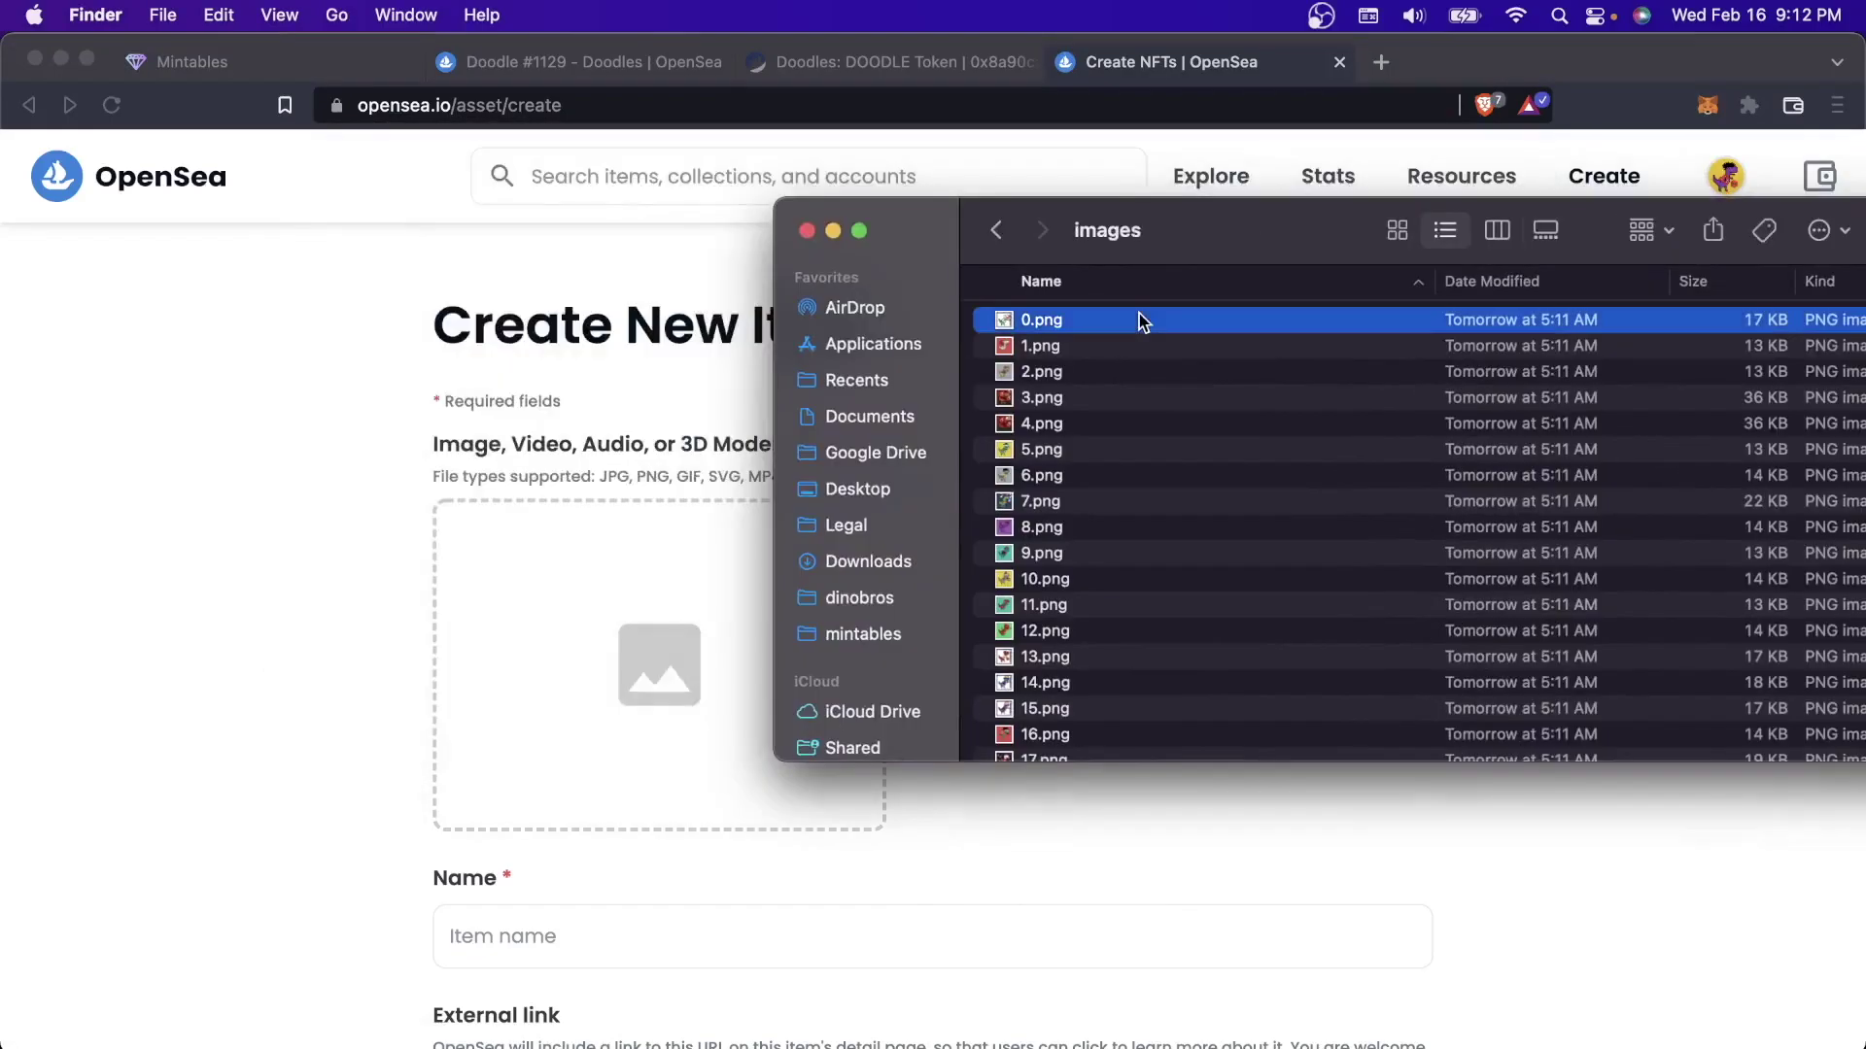
left_click_drag(1141, 317, 661, 642)
Name the item 'My Test Dino' and create it
scroll(644, 849, "down", 5)
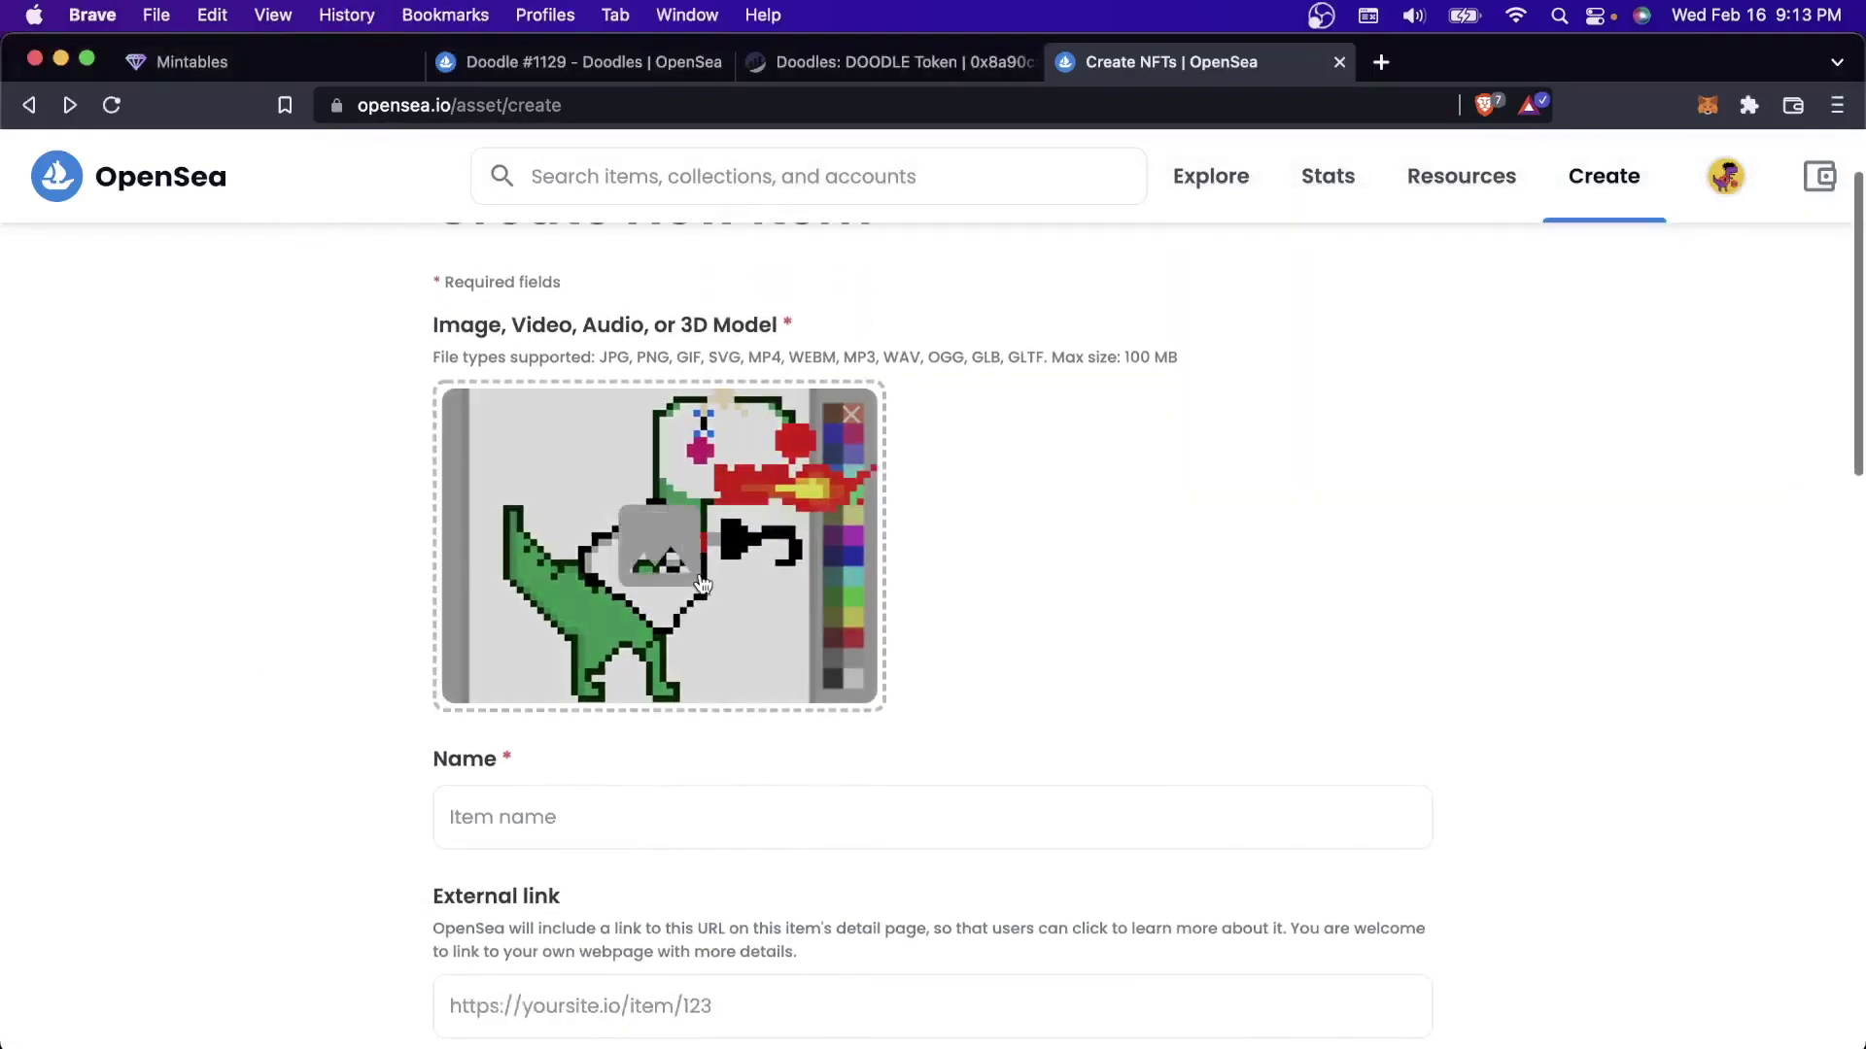
left_click(698, 546)
type("Din")
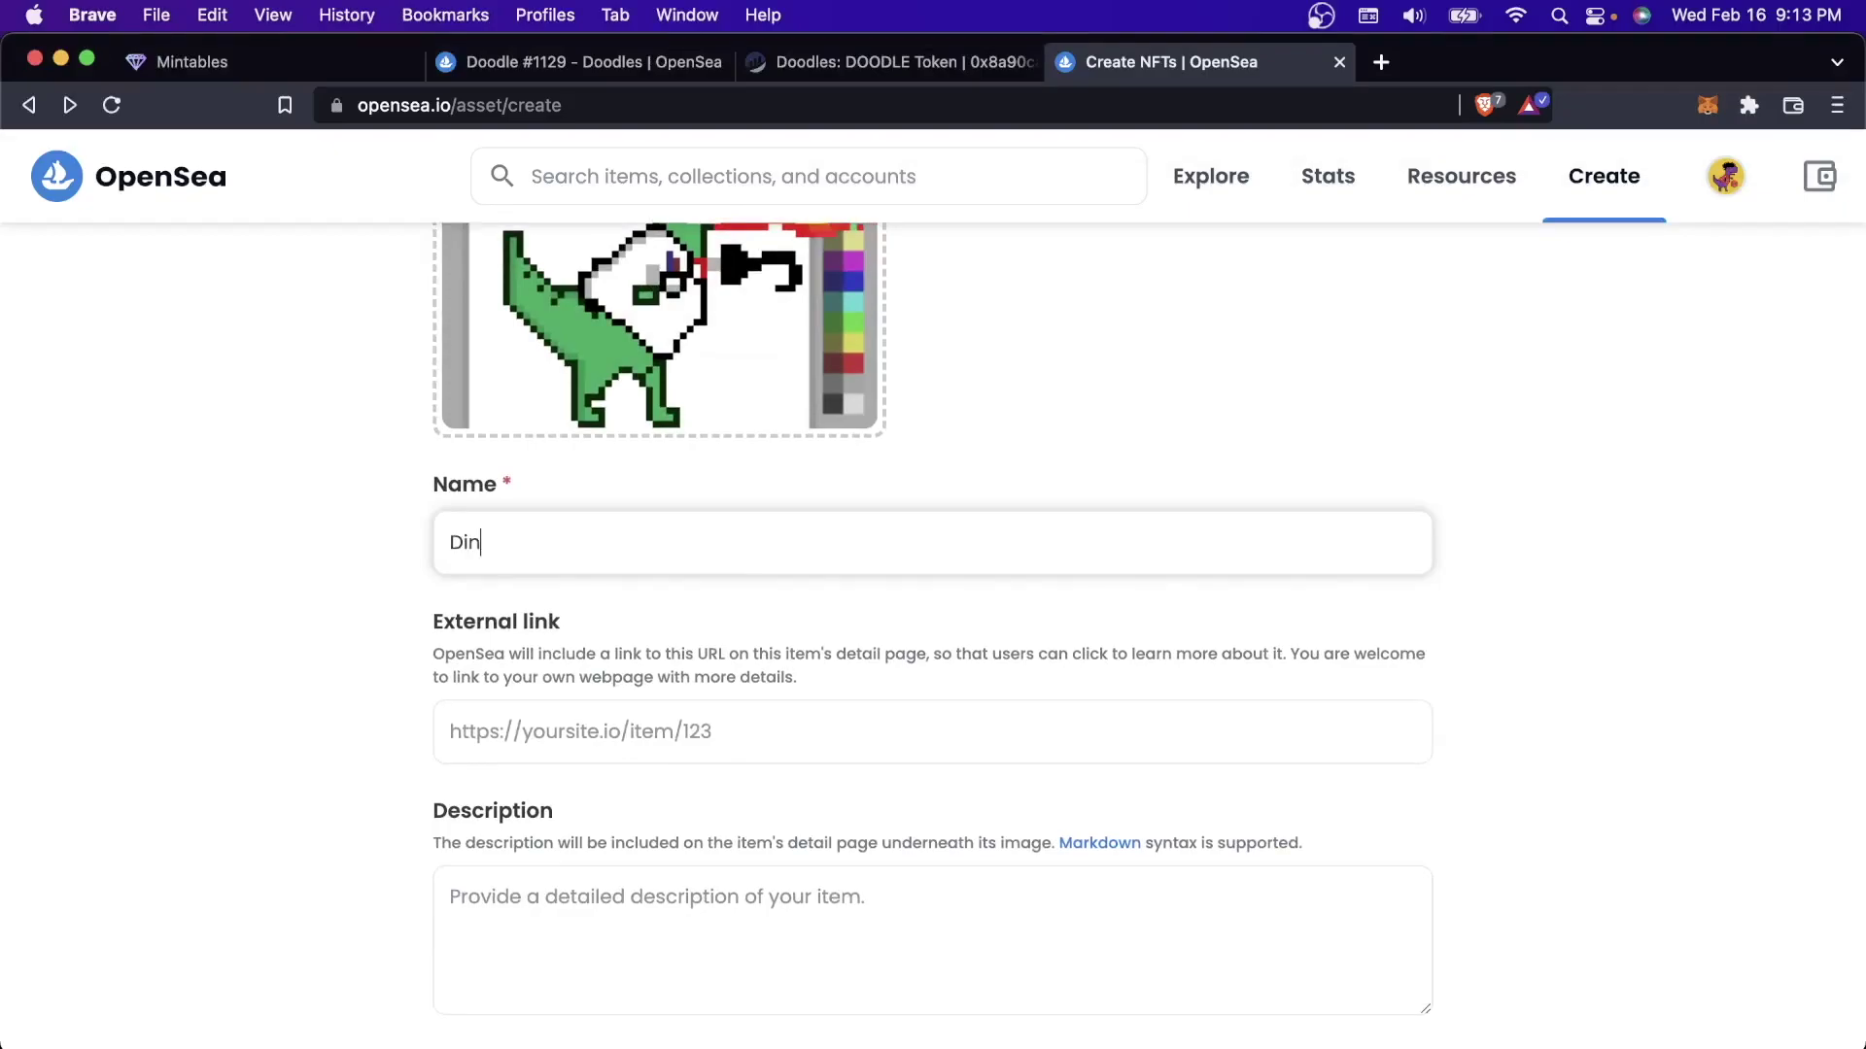
key("super+a")
type("My Test Dino")
scroll(933, 583, "down", 15)
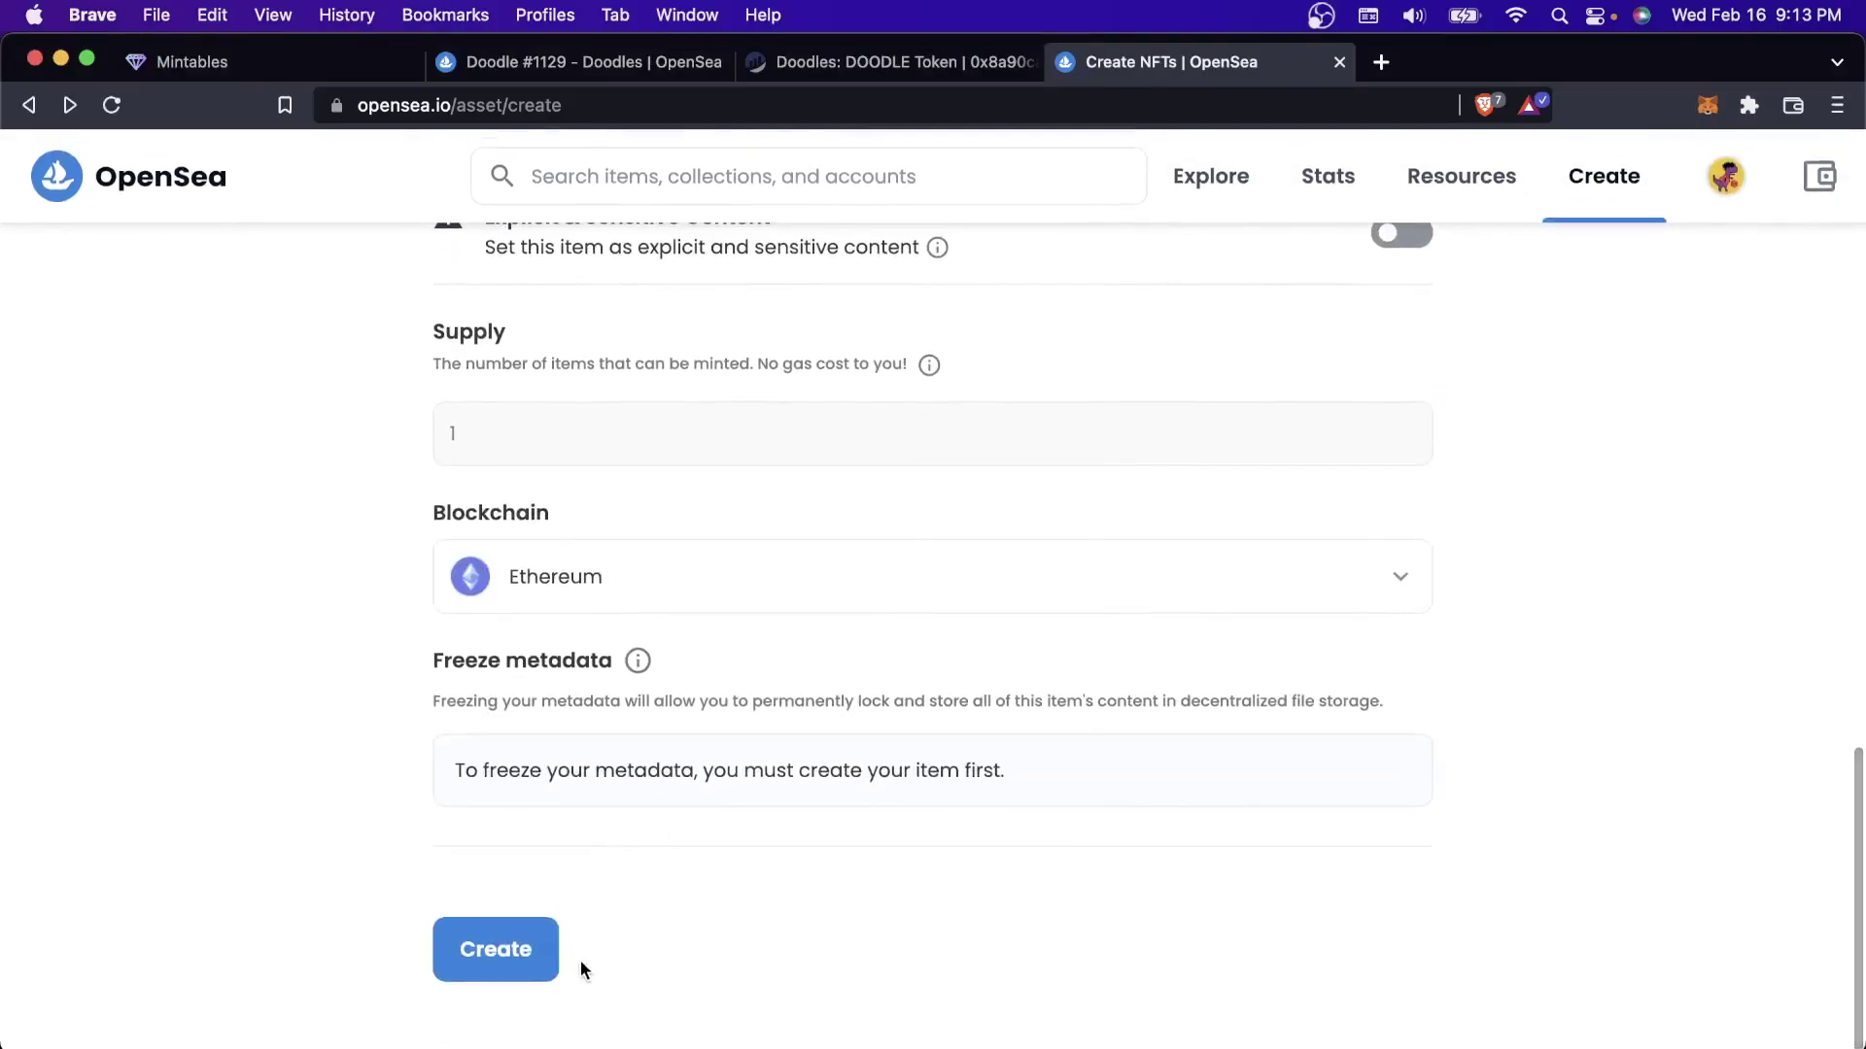
left_click(528, 972)
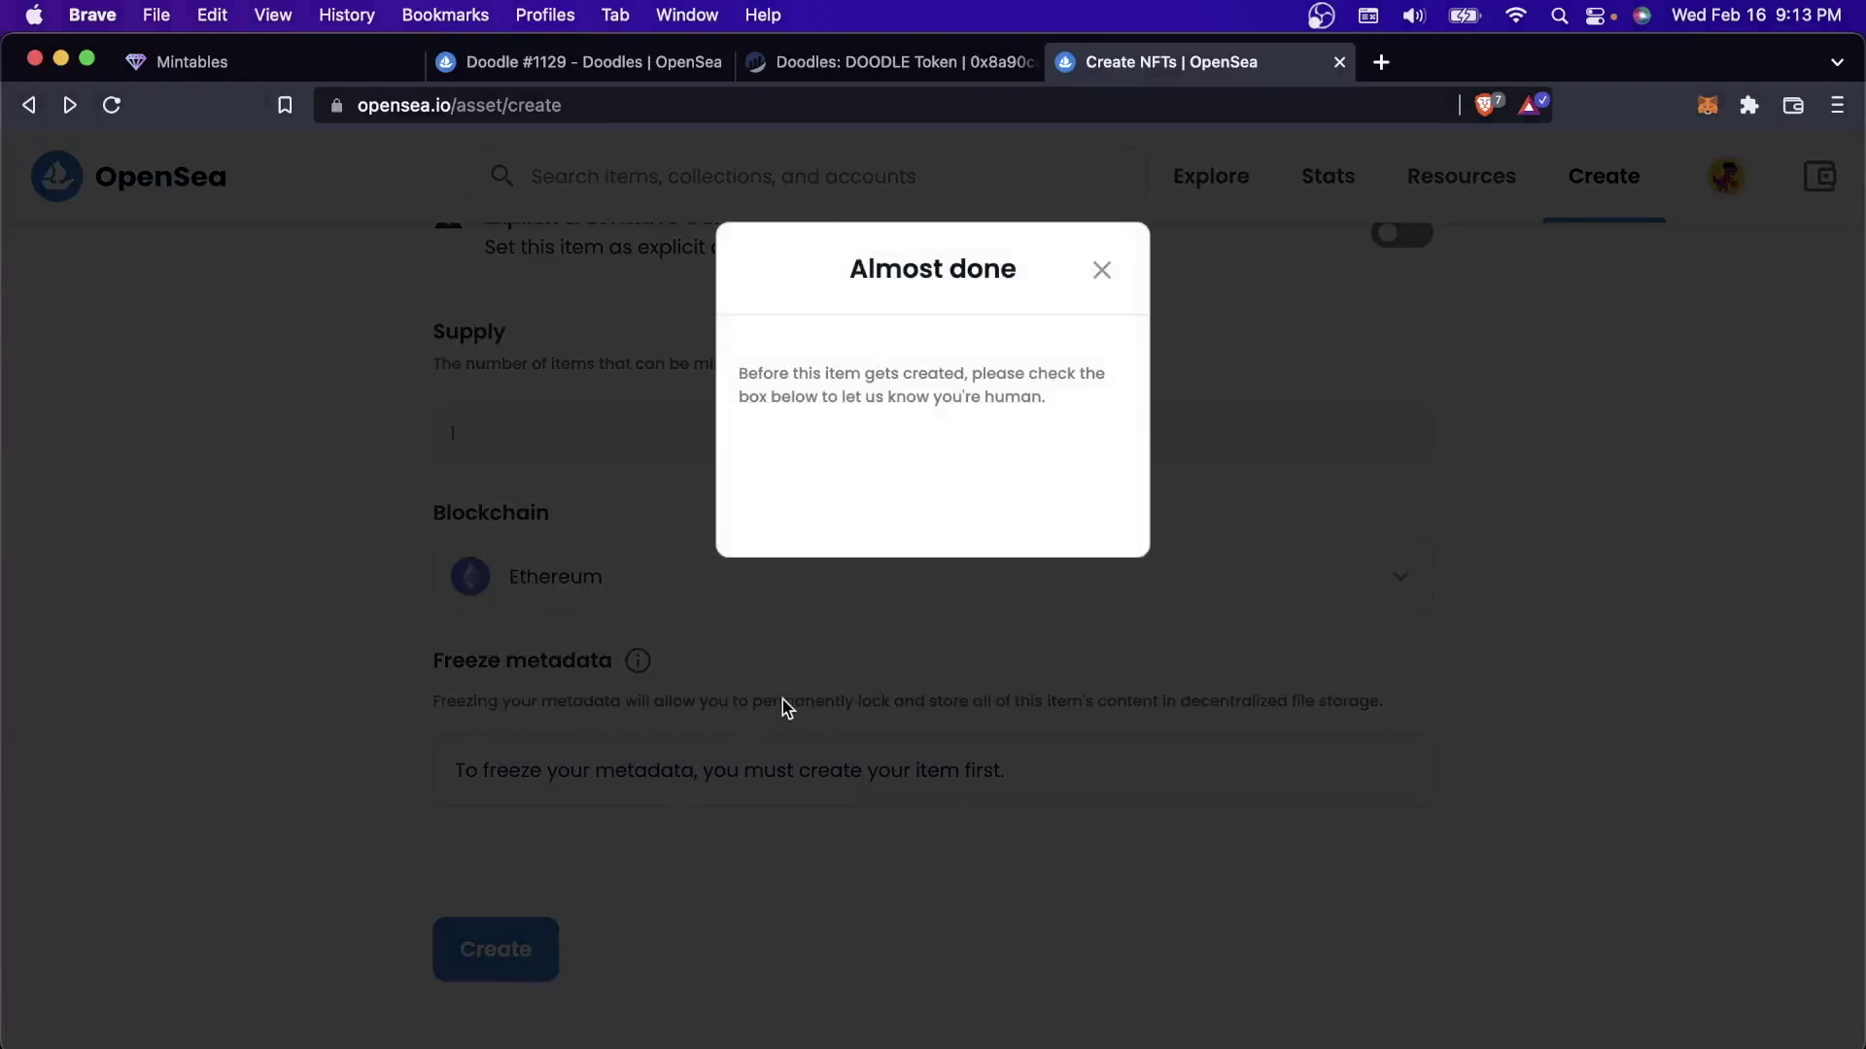
Pass the crosswalk reCAPTCHA check and dismiss the item-created message
left_click(777, 480)
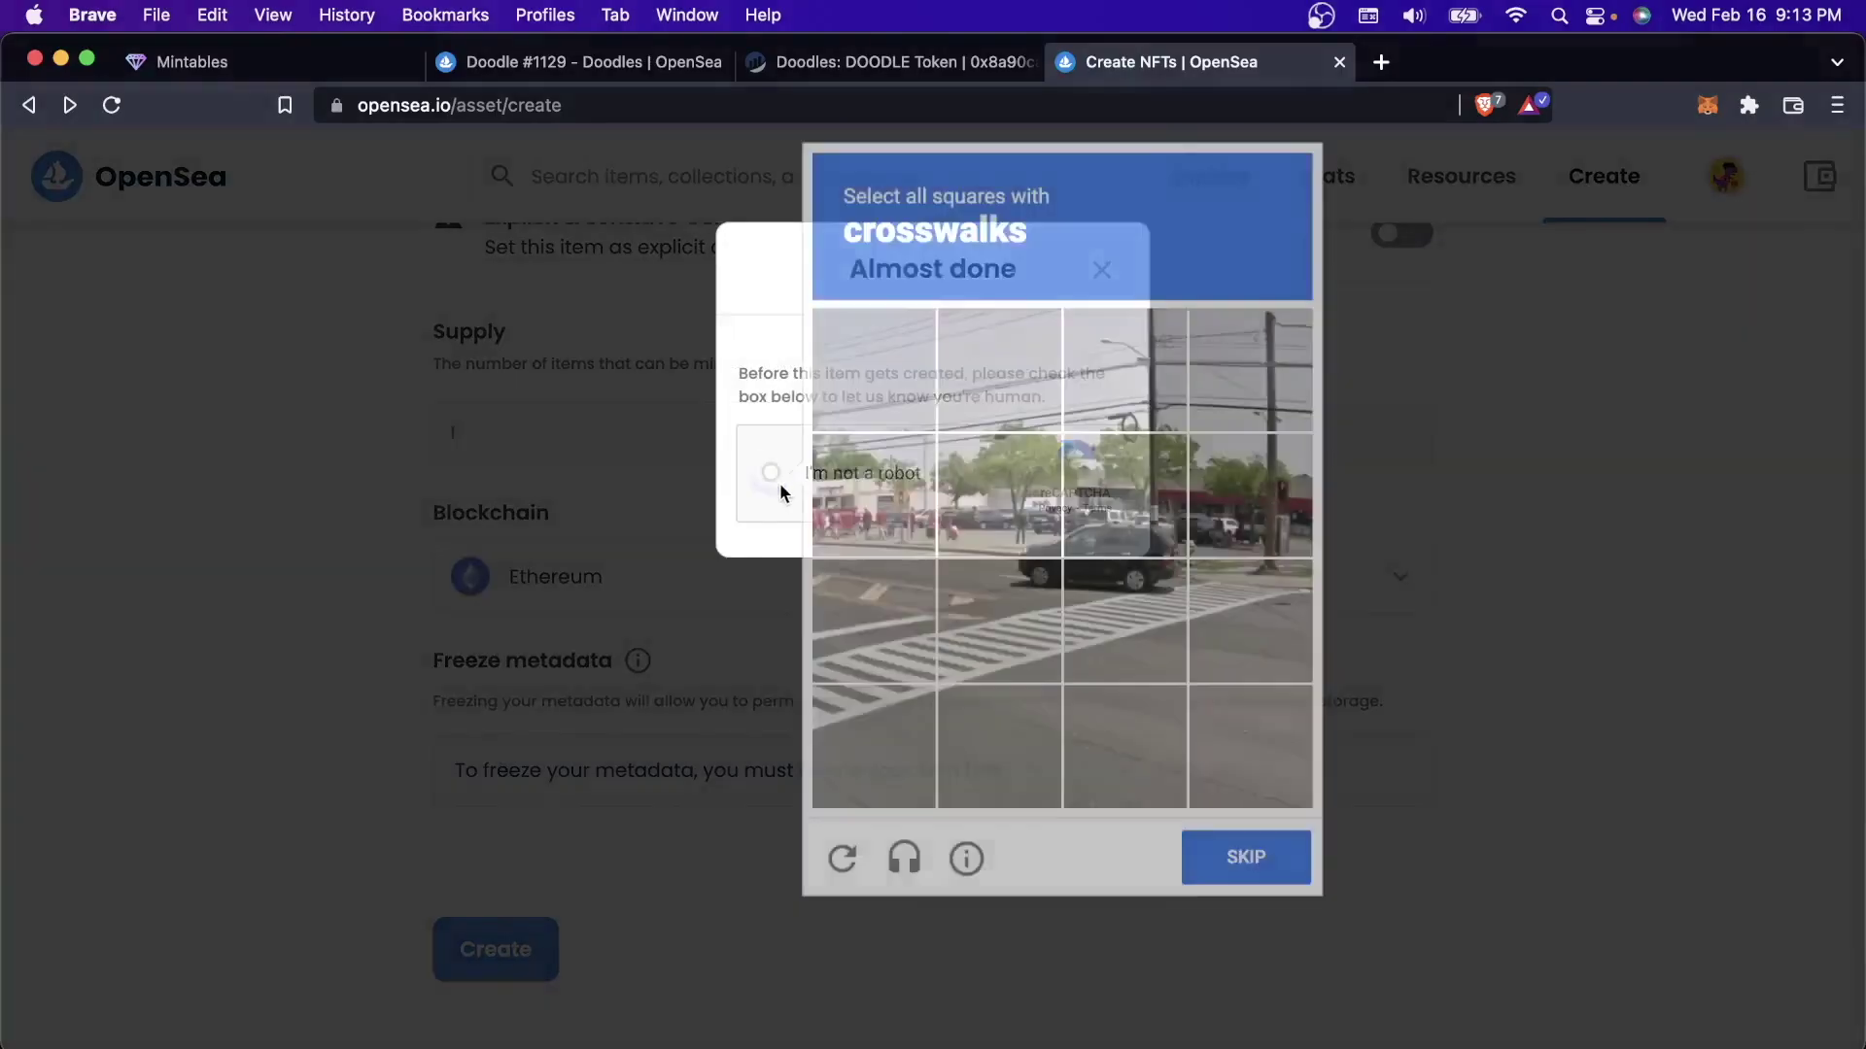
left_click(871, 616)
left_click(1000, 616)
left_click(1124, 616)
left_click(1254, 616)
left_click(871, 746)
left_click(1261, 859)
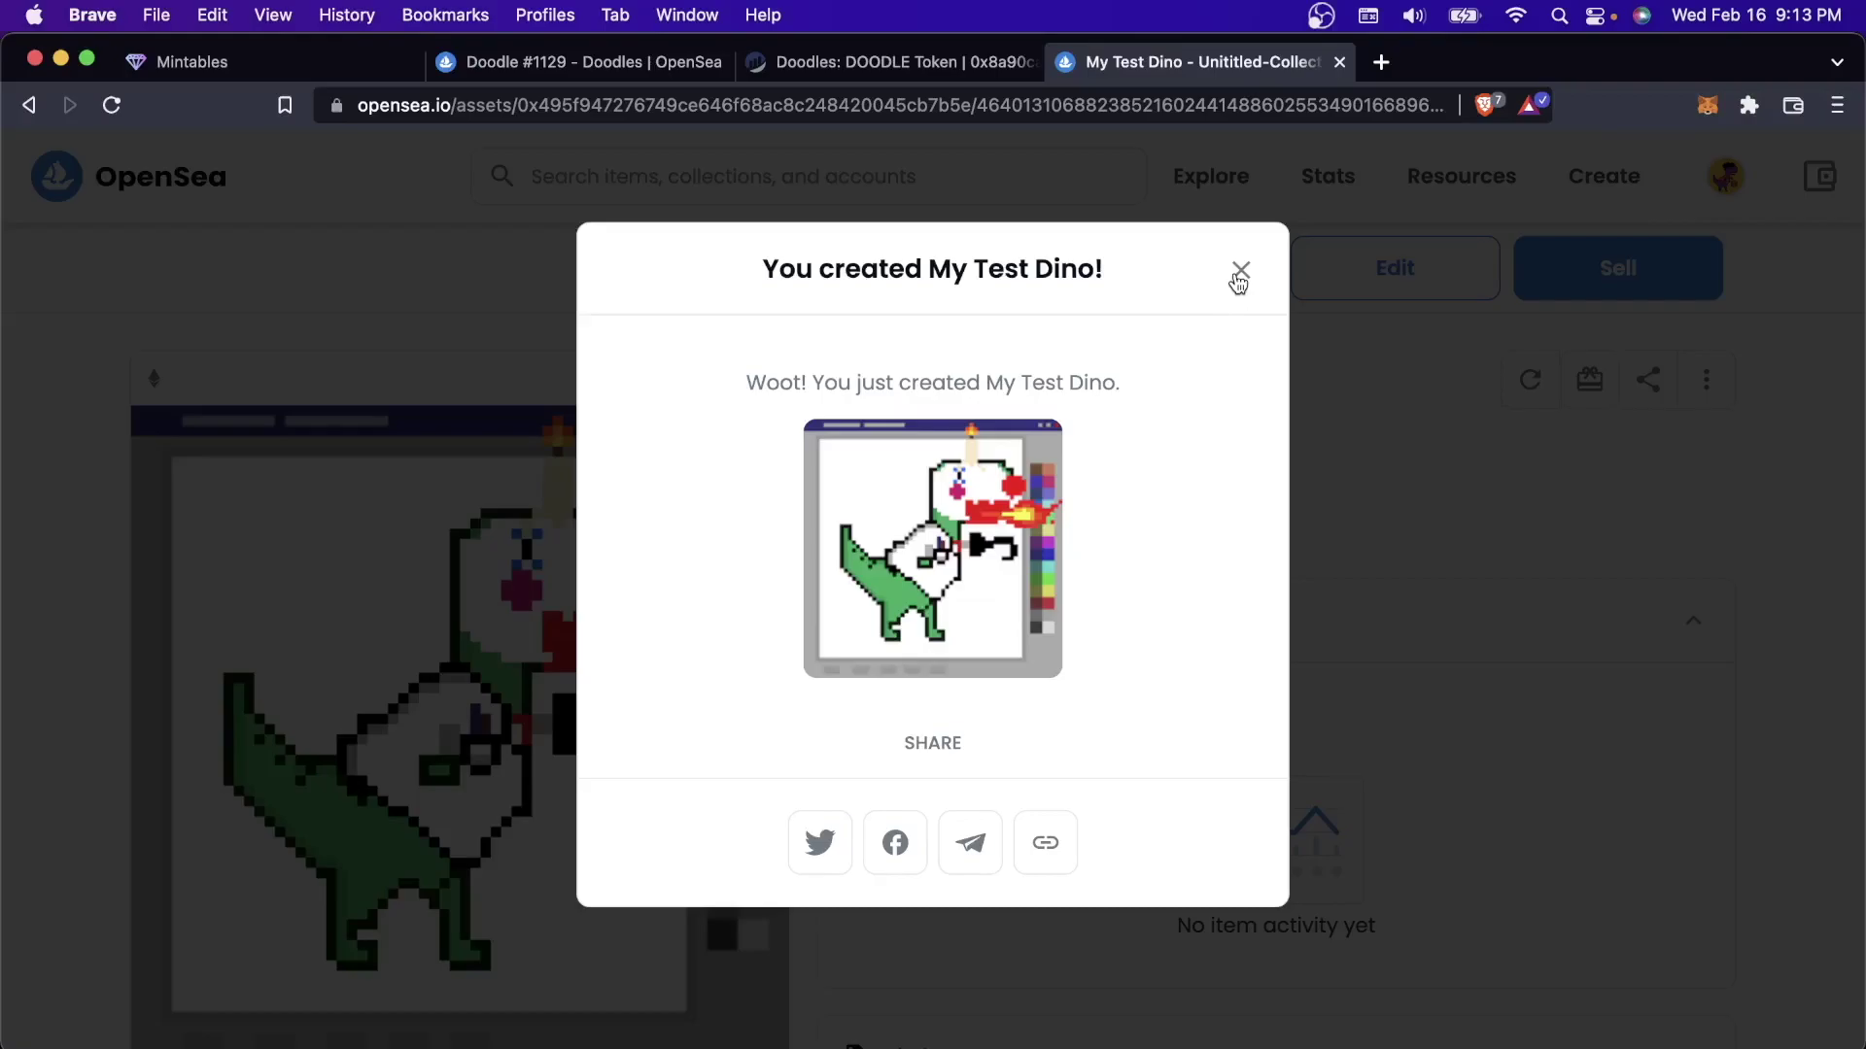
left_click(1239, 280)
Open My Test Dino's contract address from its Details on Etherscan
scroll(621, 701, "down", 5)
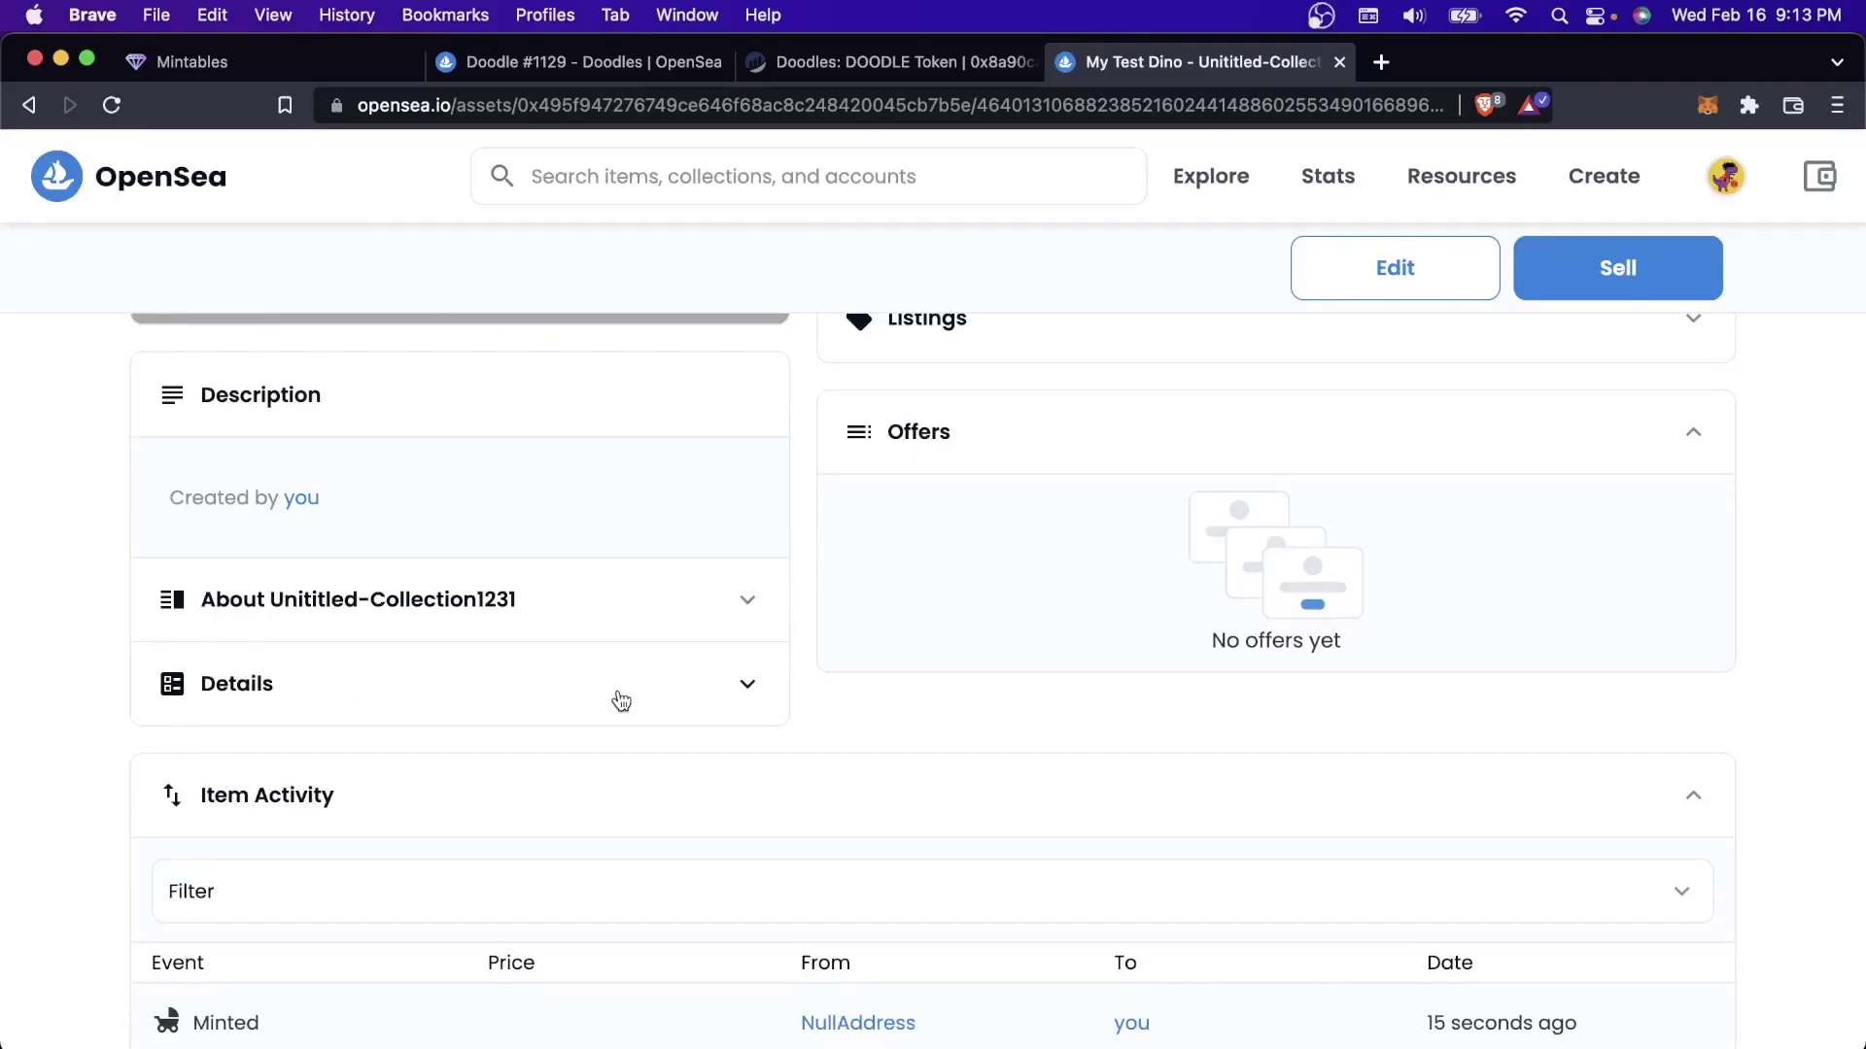
scroll(622, 695, "down", 1)
left_click(616, 675)
scroll(622, 660, "down", 2)
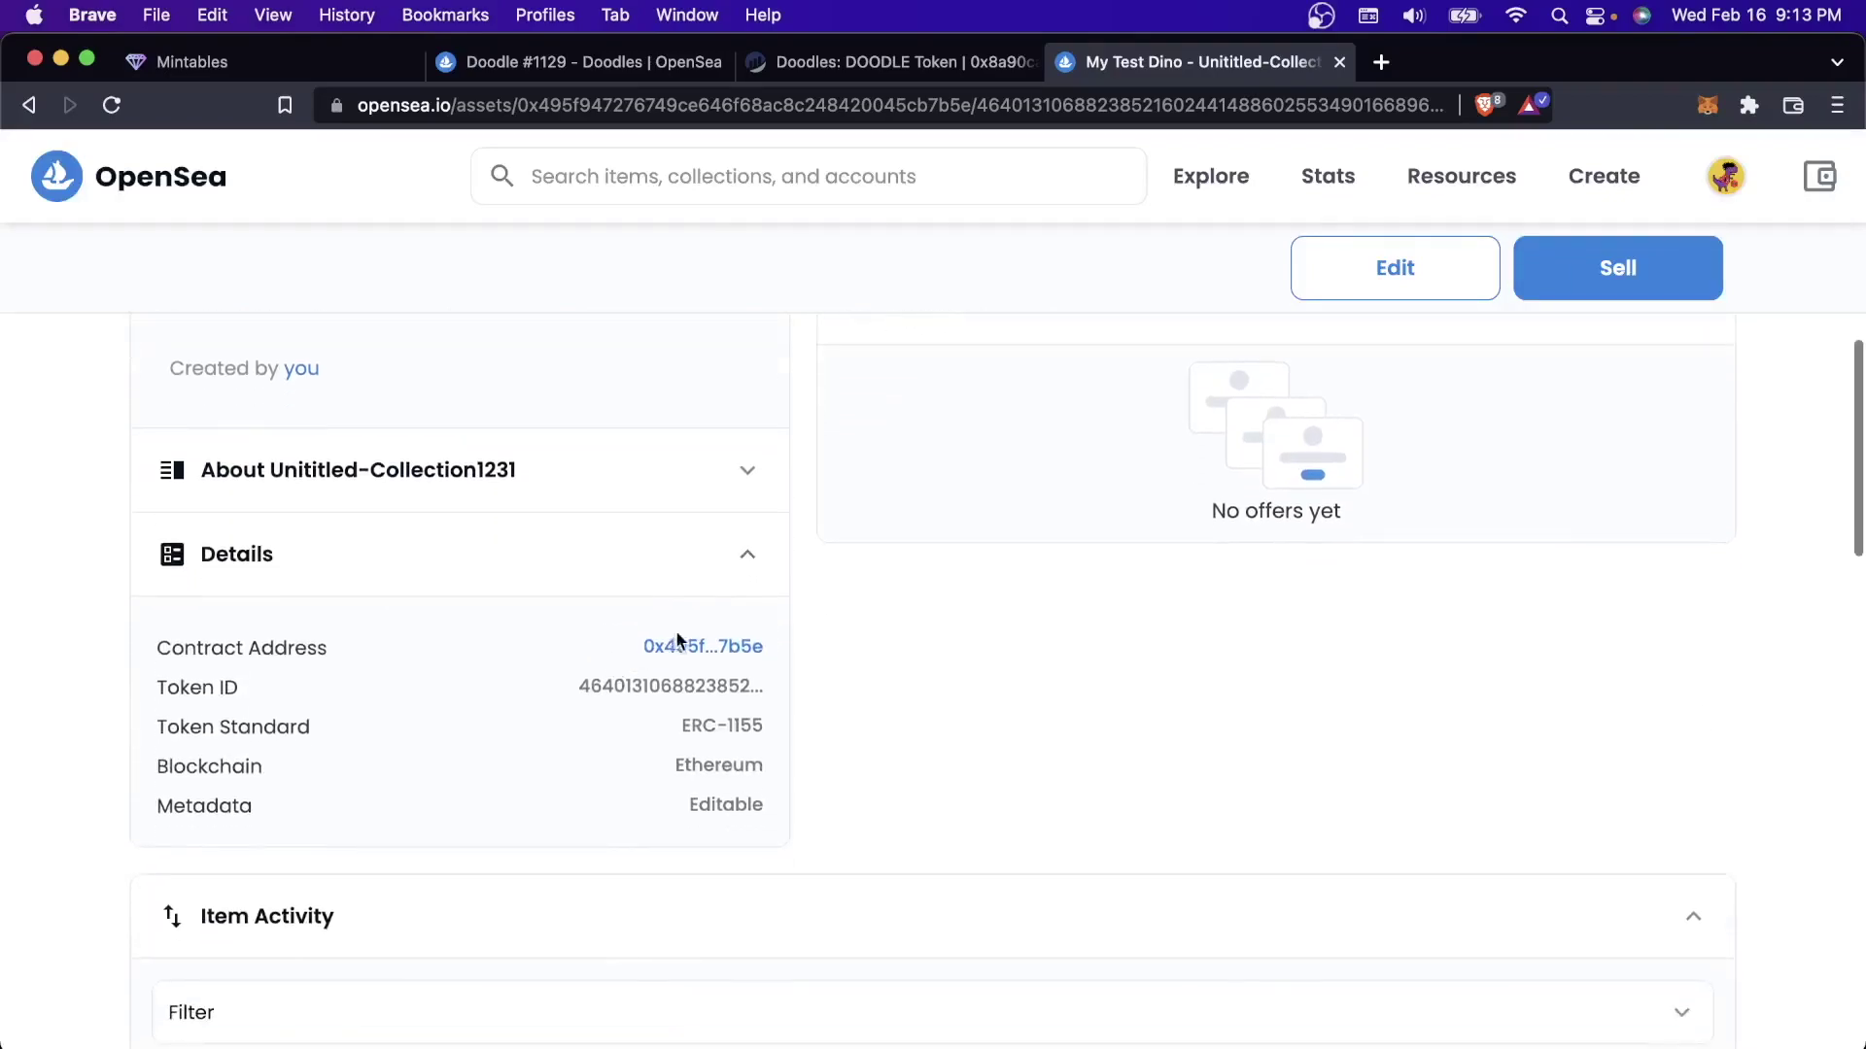
left_click(683, 648)
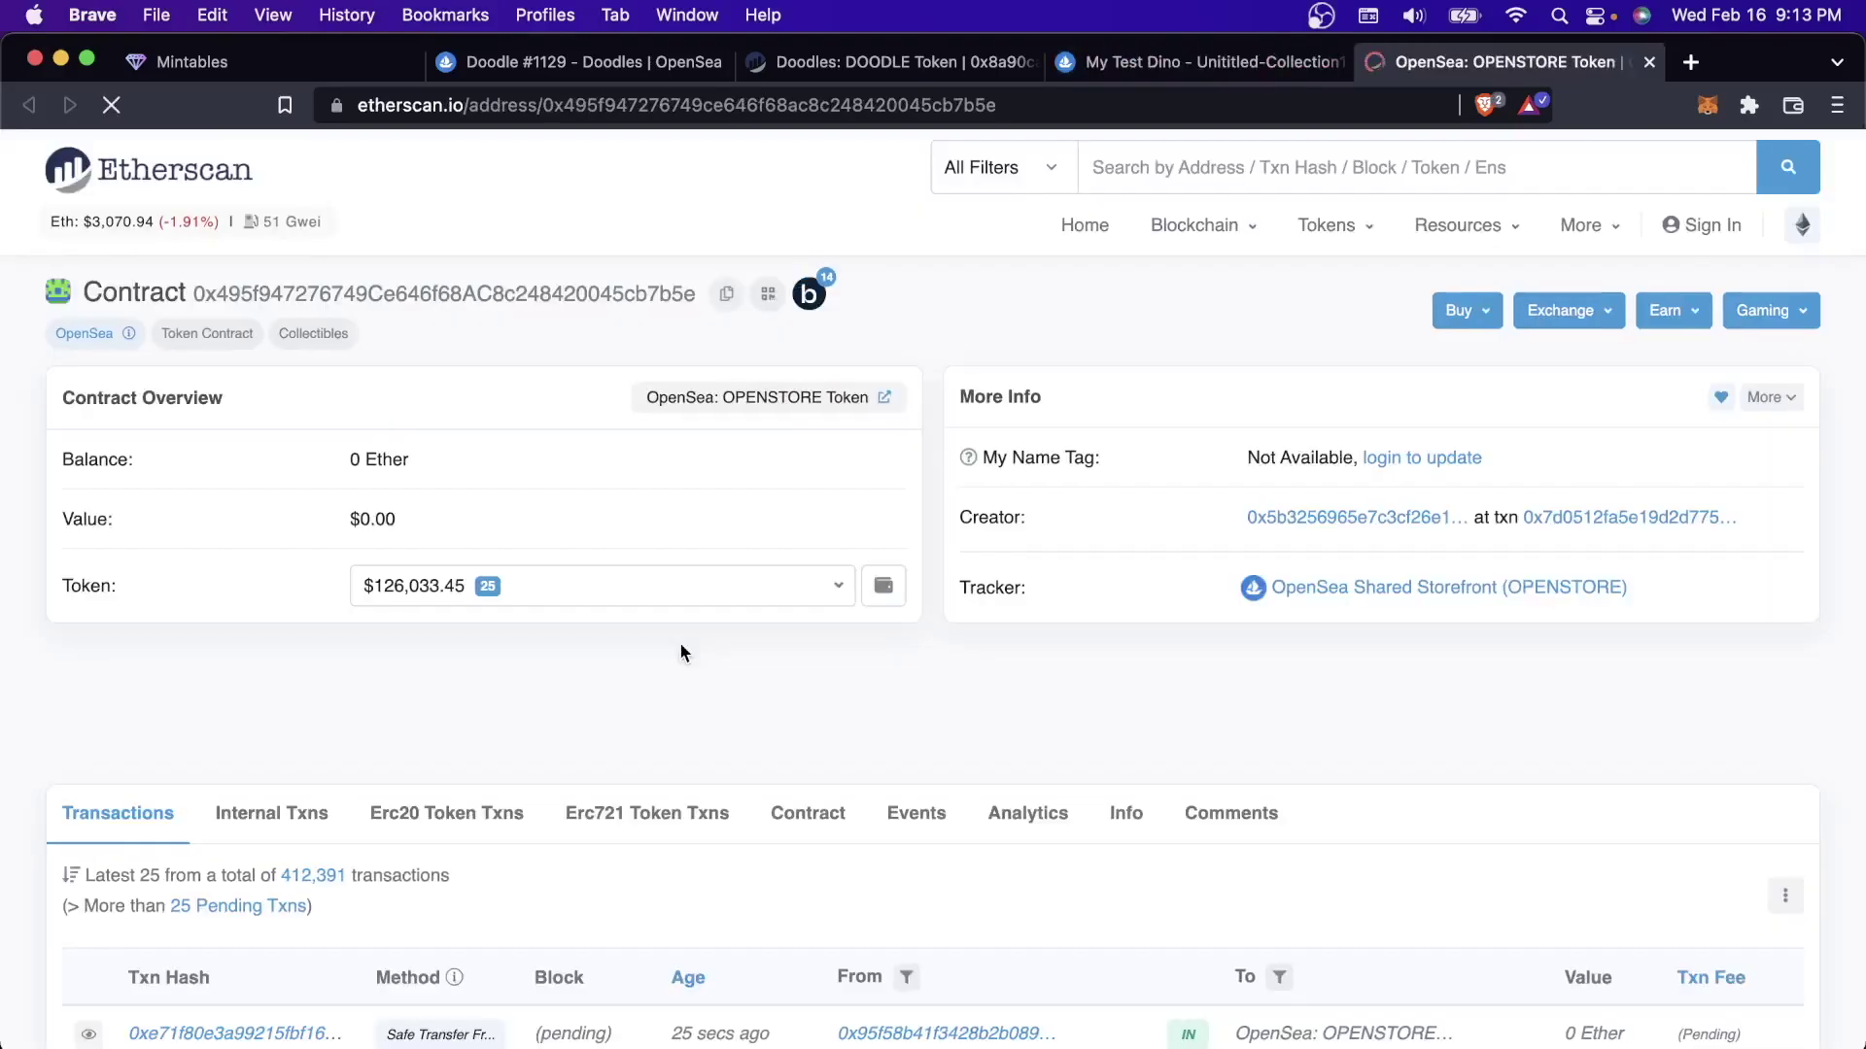
Highlight the OpenSea Shared Storefront (OPENSTORE) tracker name on the contract page
left_click_drag(1700, 589, 1238, 590)
left_click(1134, 599)
scroll(1130, 613, "down", 2)
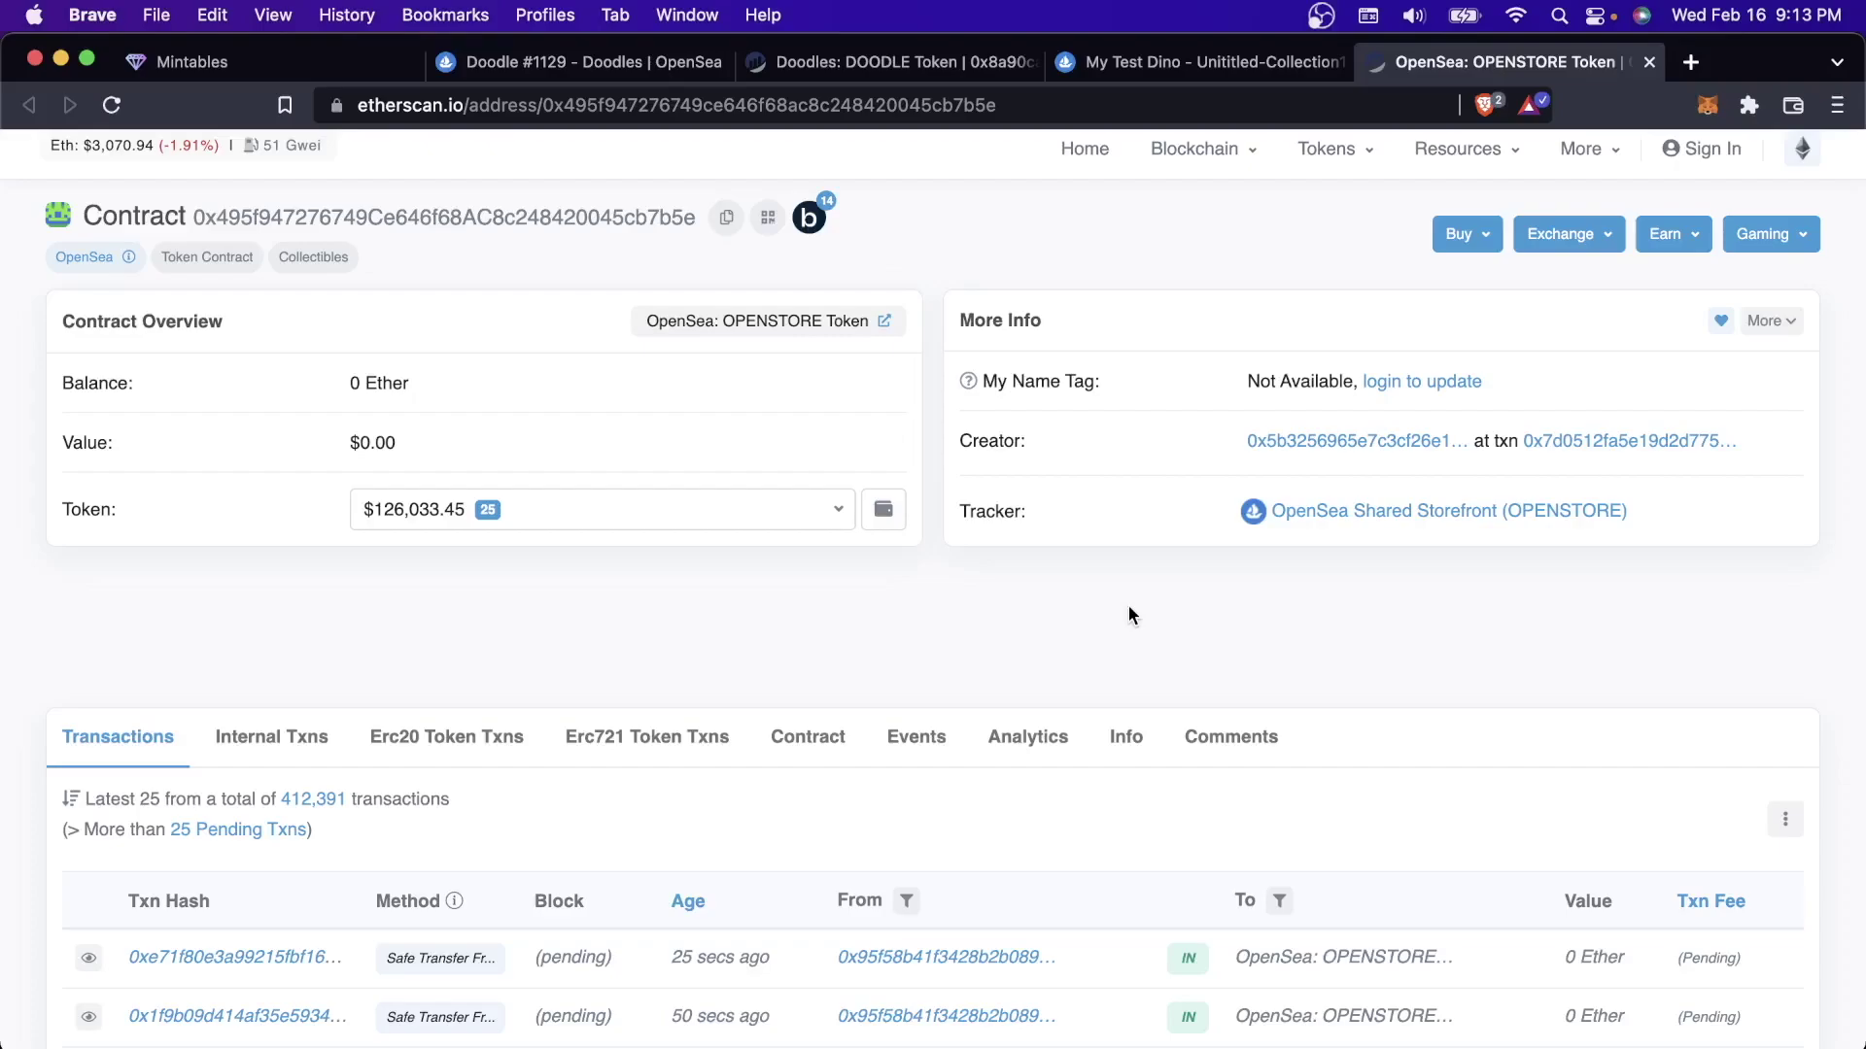
left_click_drag(1696, 500, 1261, 504)
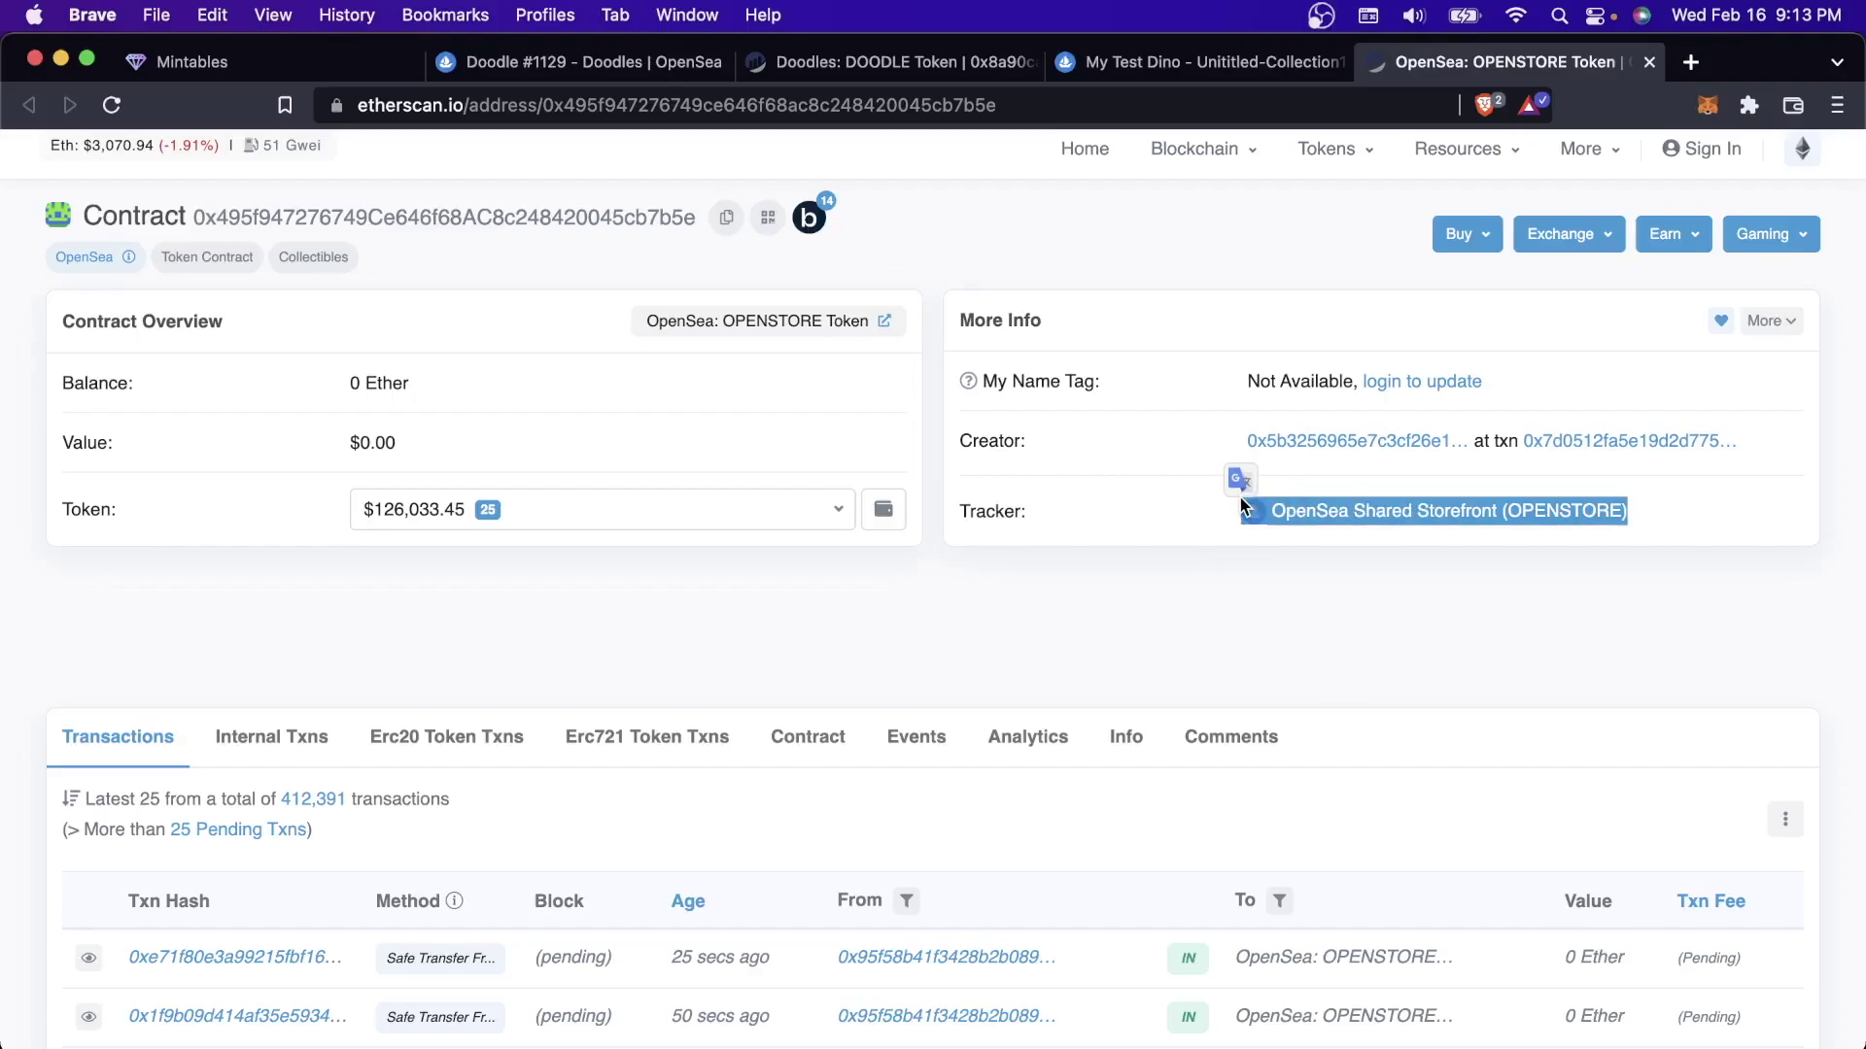
Cycle between the My Test Dino, OPENSTORE contract and Doodle #1129 tabs to compare them
key("ctrl+shift+Tab")
scroll(551, 754, "up", 10)
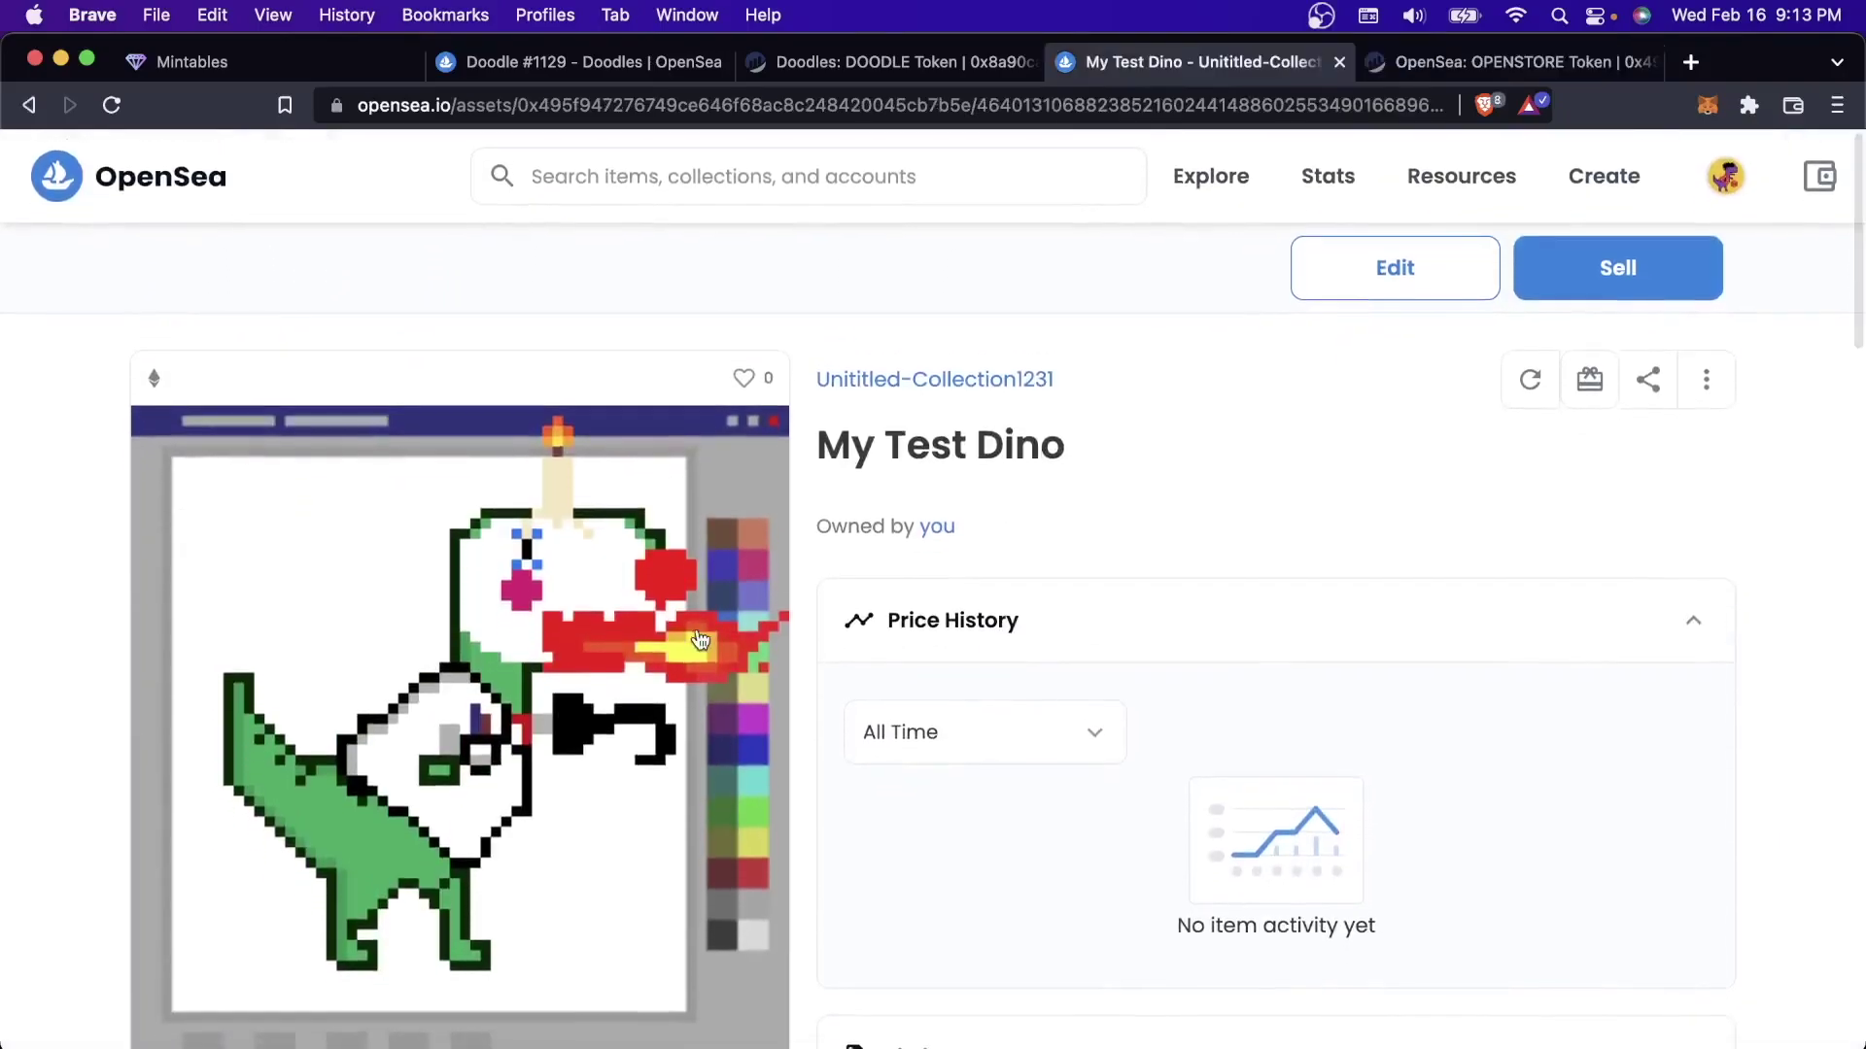
scroll(700, 640, "down", 2)
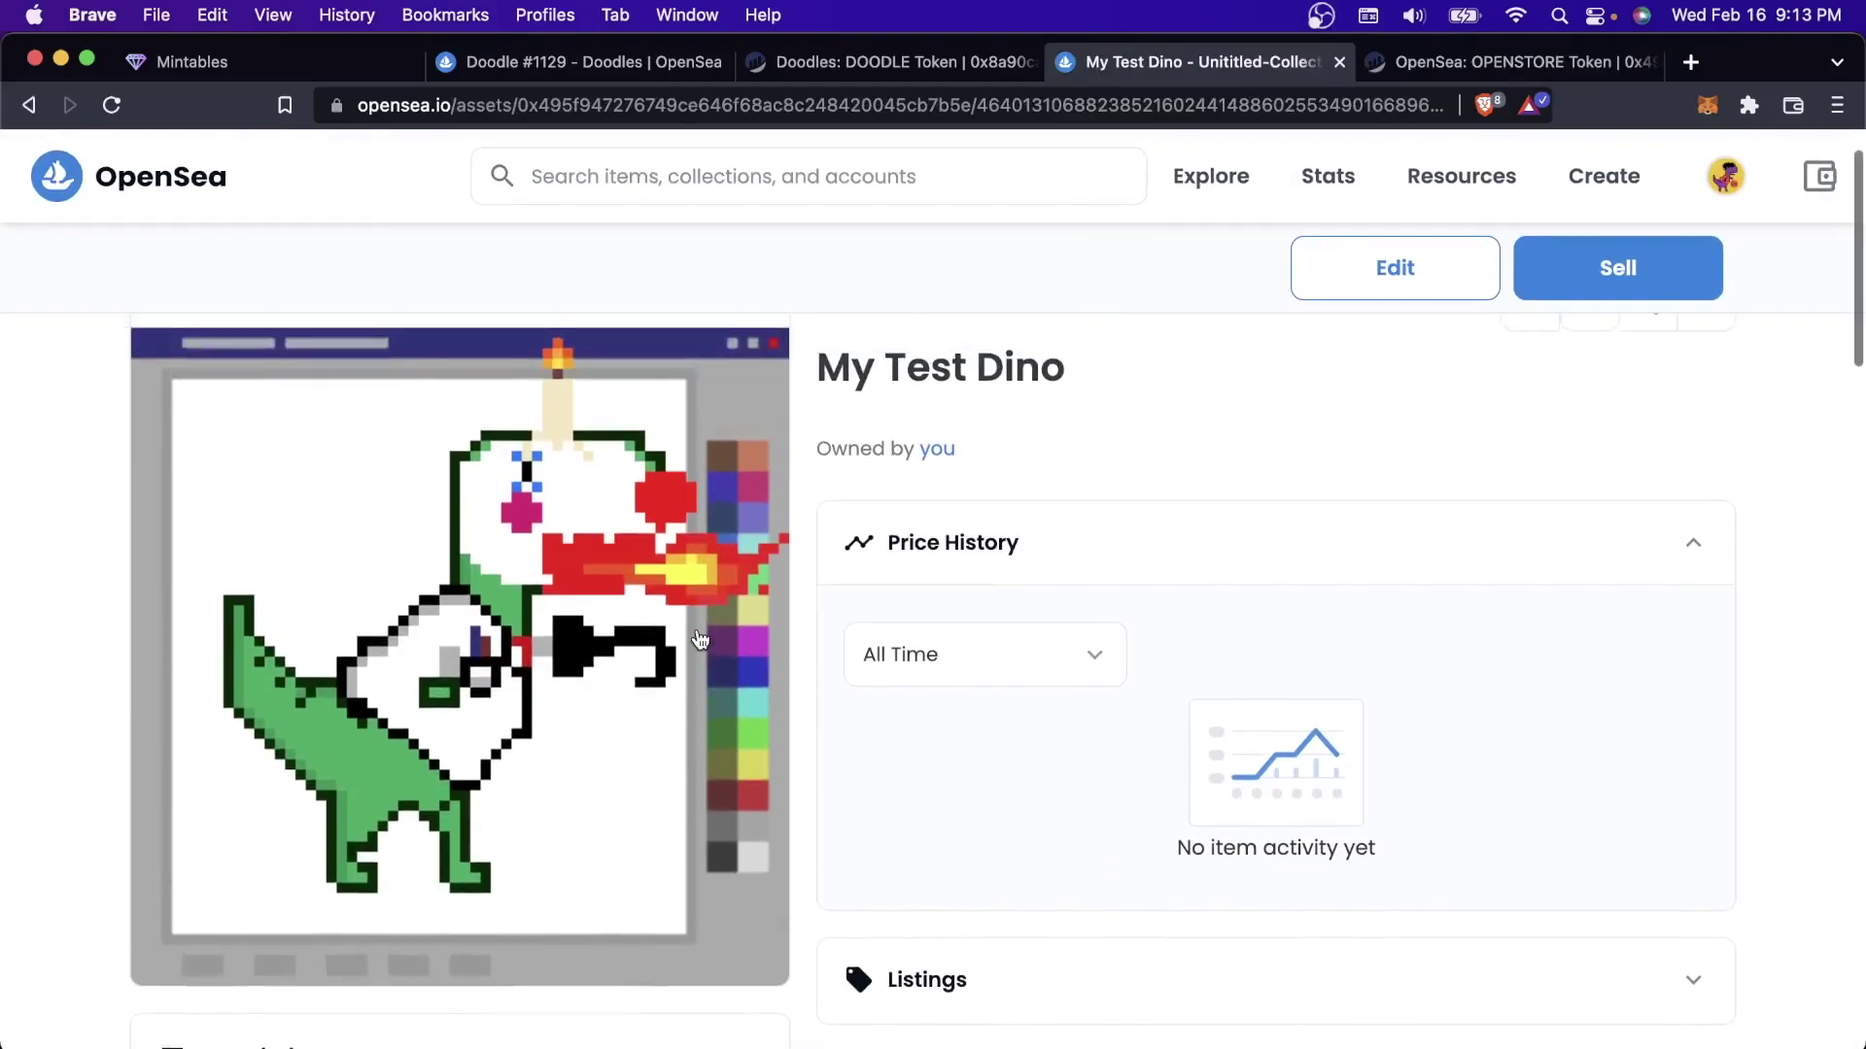
key("ctrl+Tab")
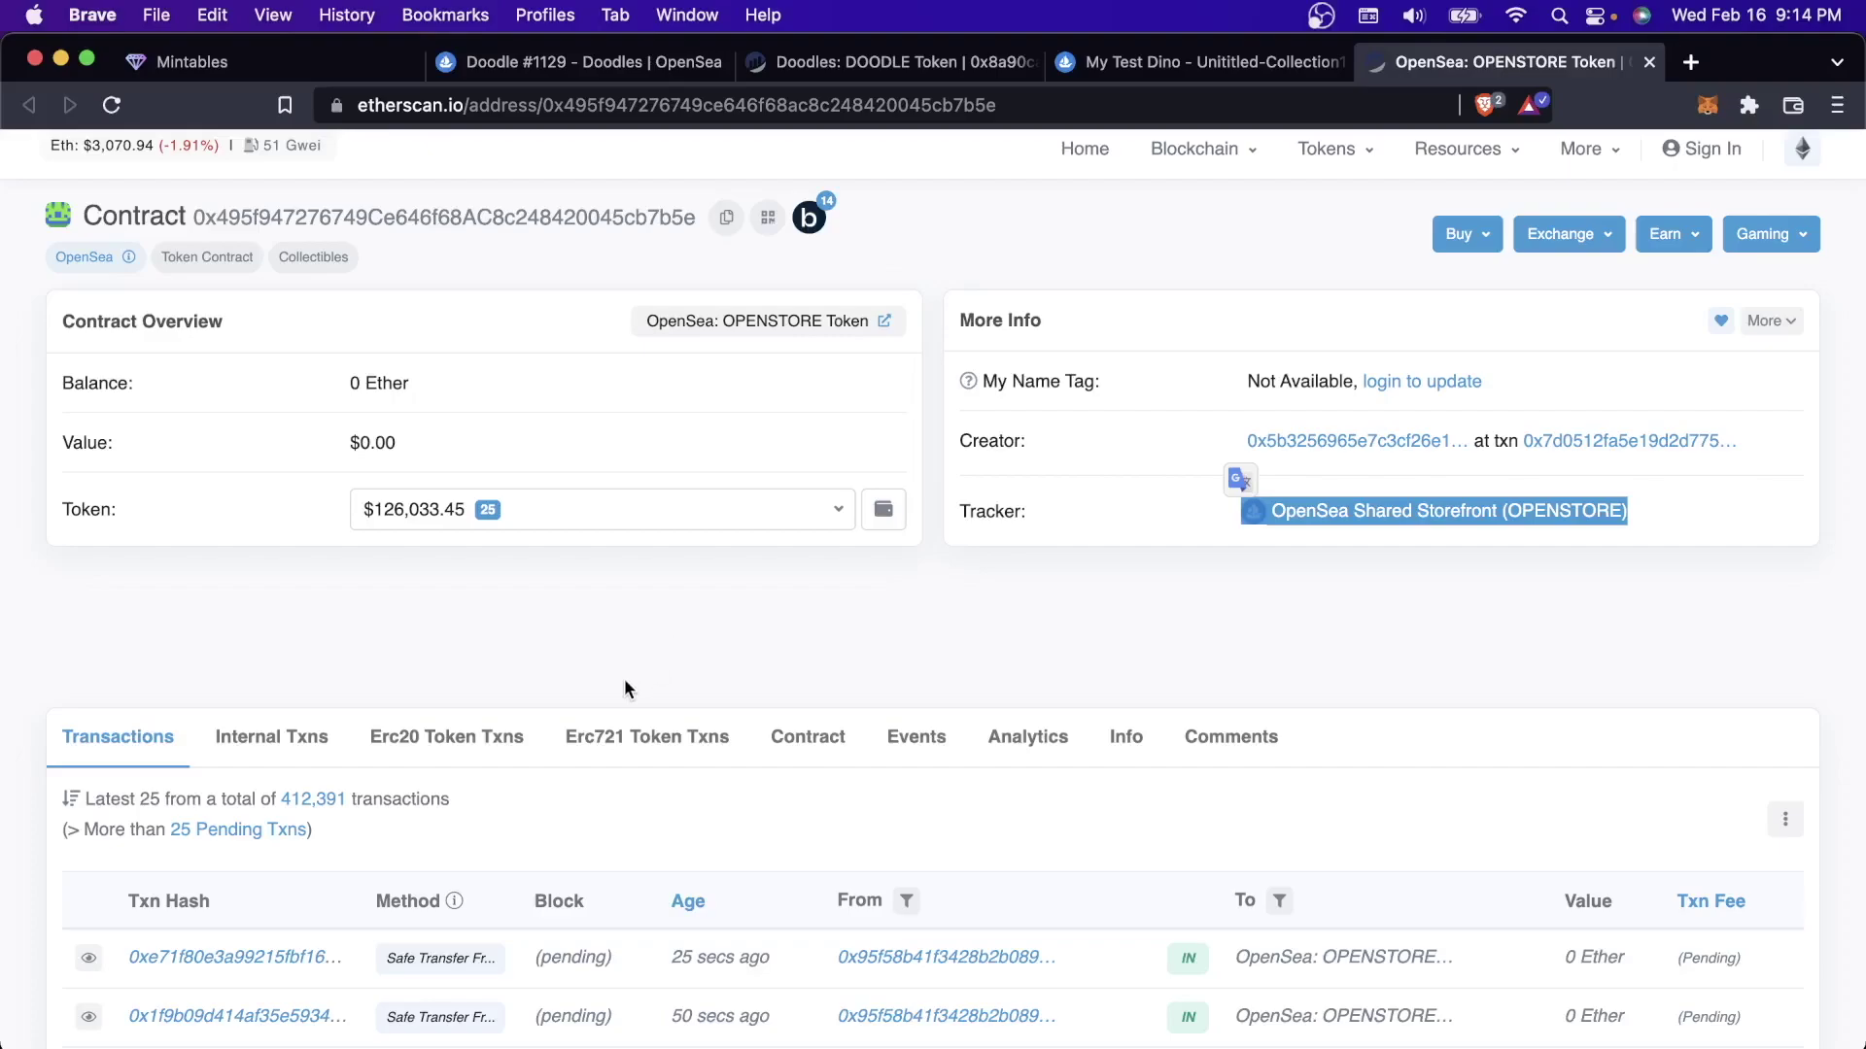
key("ctrl+shift+Tab")
scroll(627, 690, "up", 2)
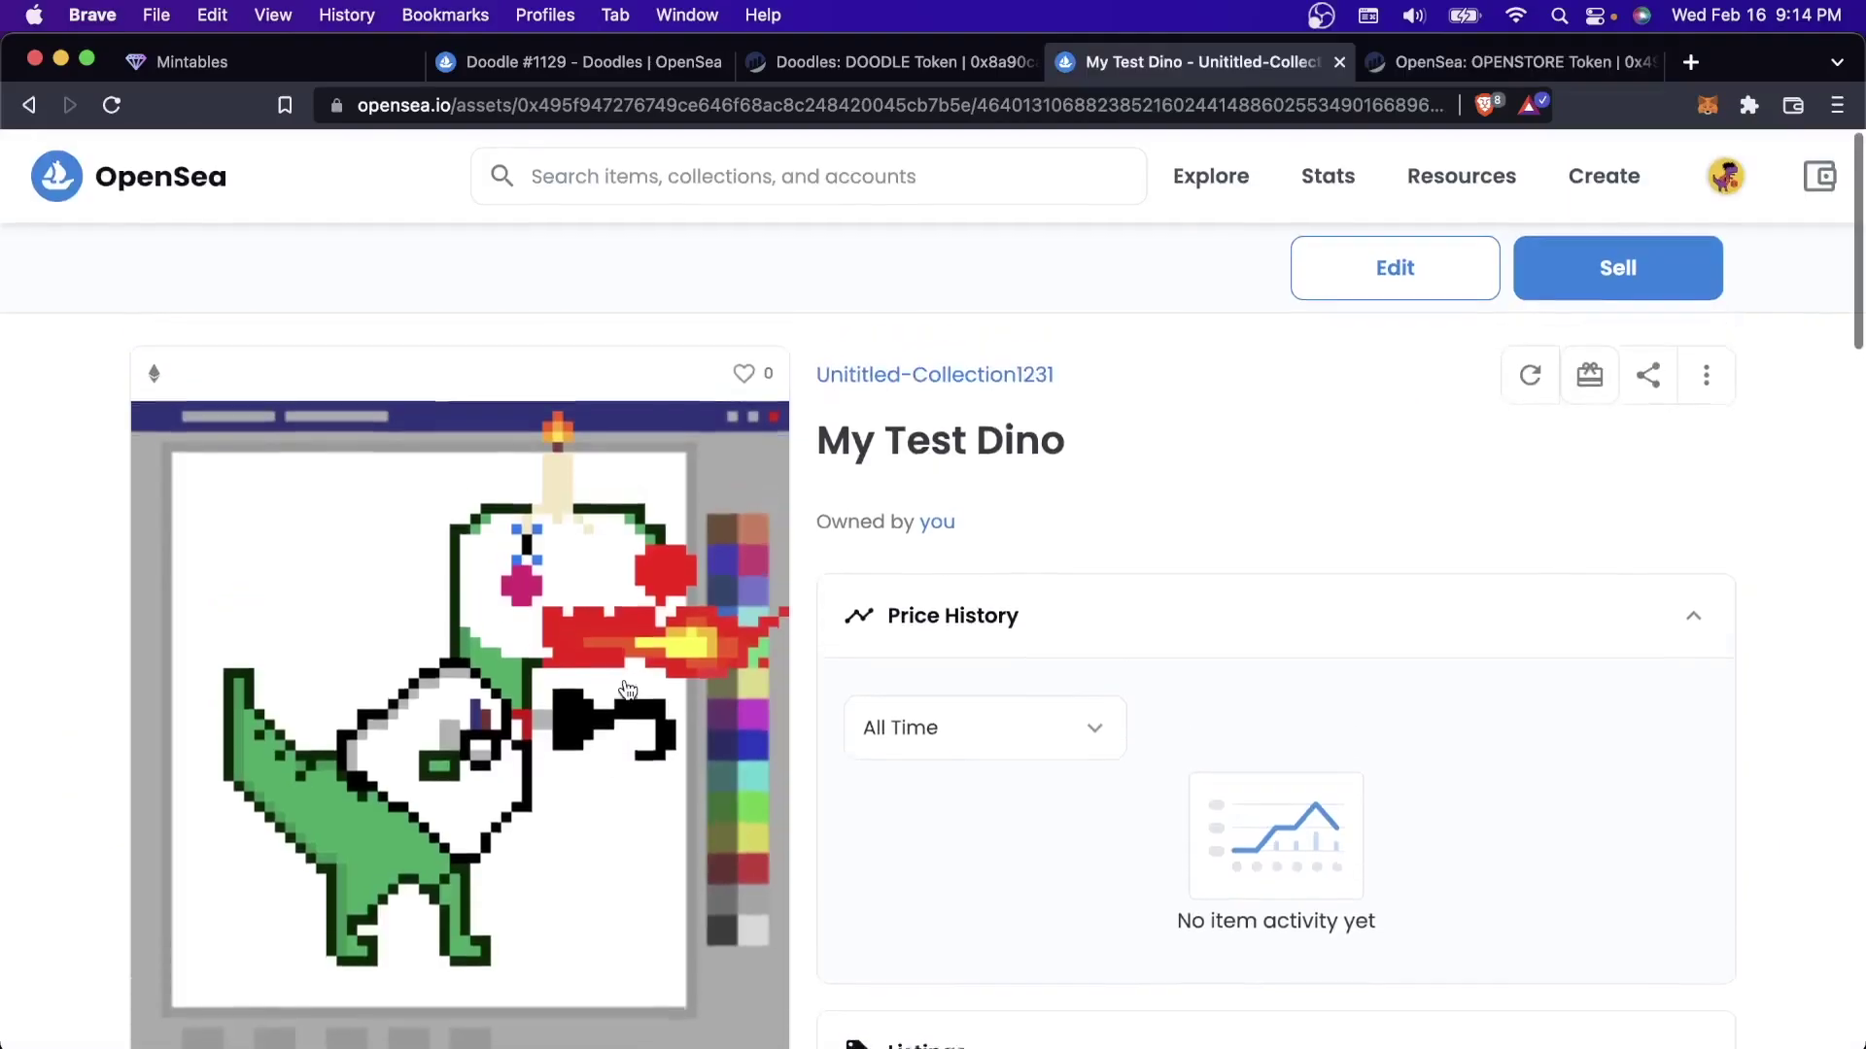
key("ctrl+shift+Tab")
scroll(771, 661, "up", 4)
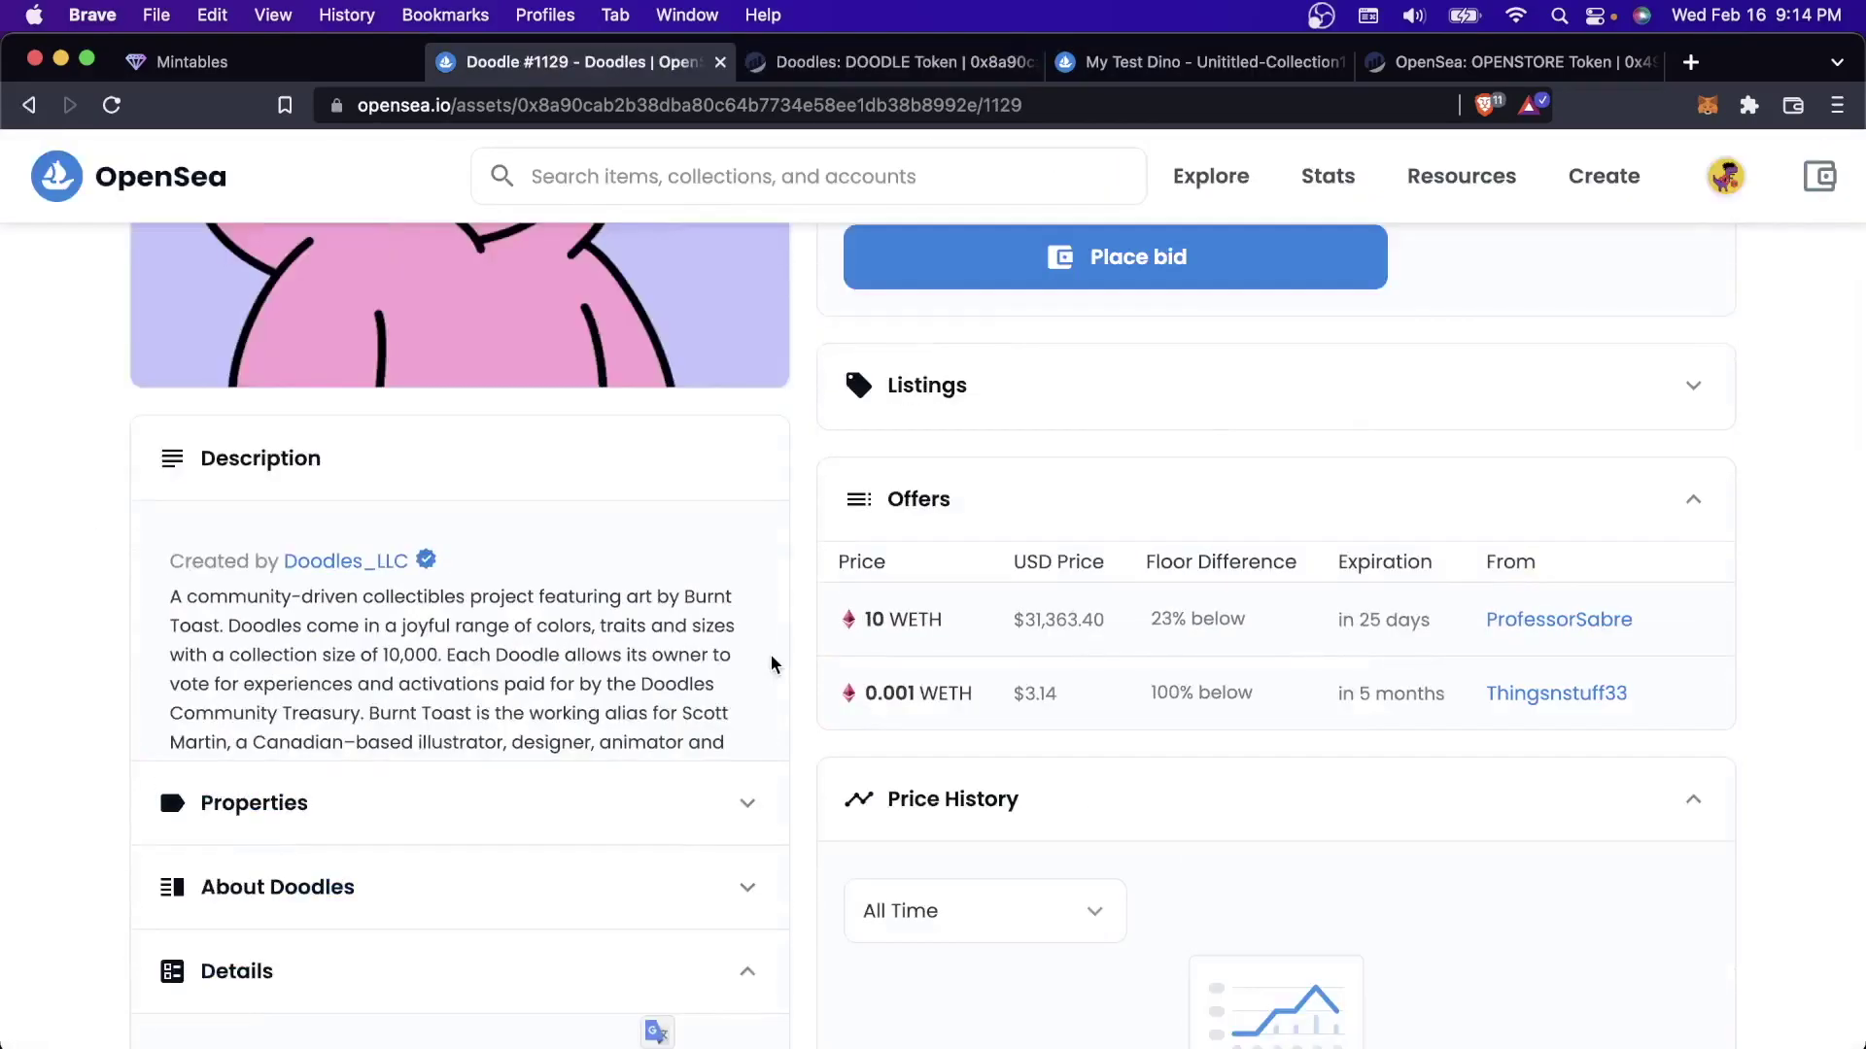
key("ctrl+Tab")
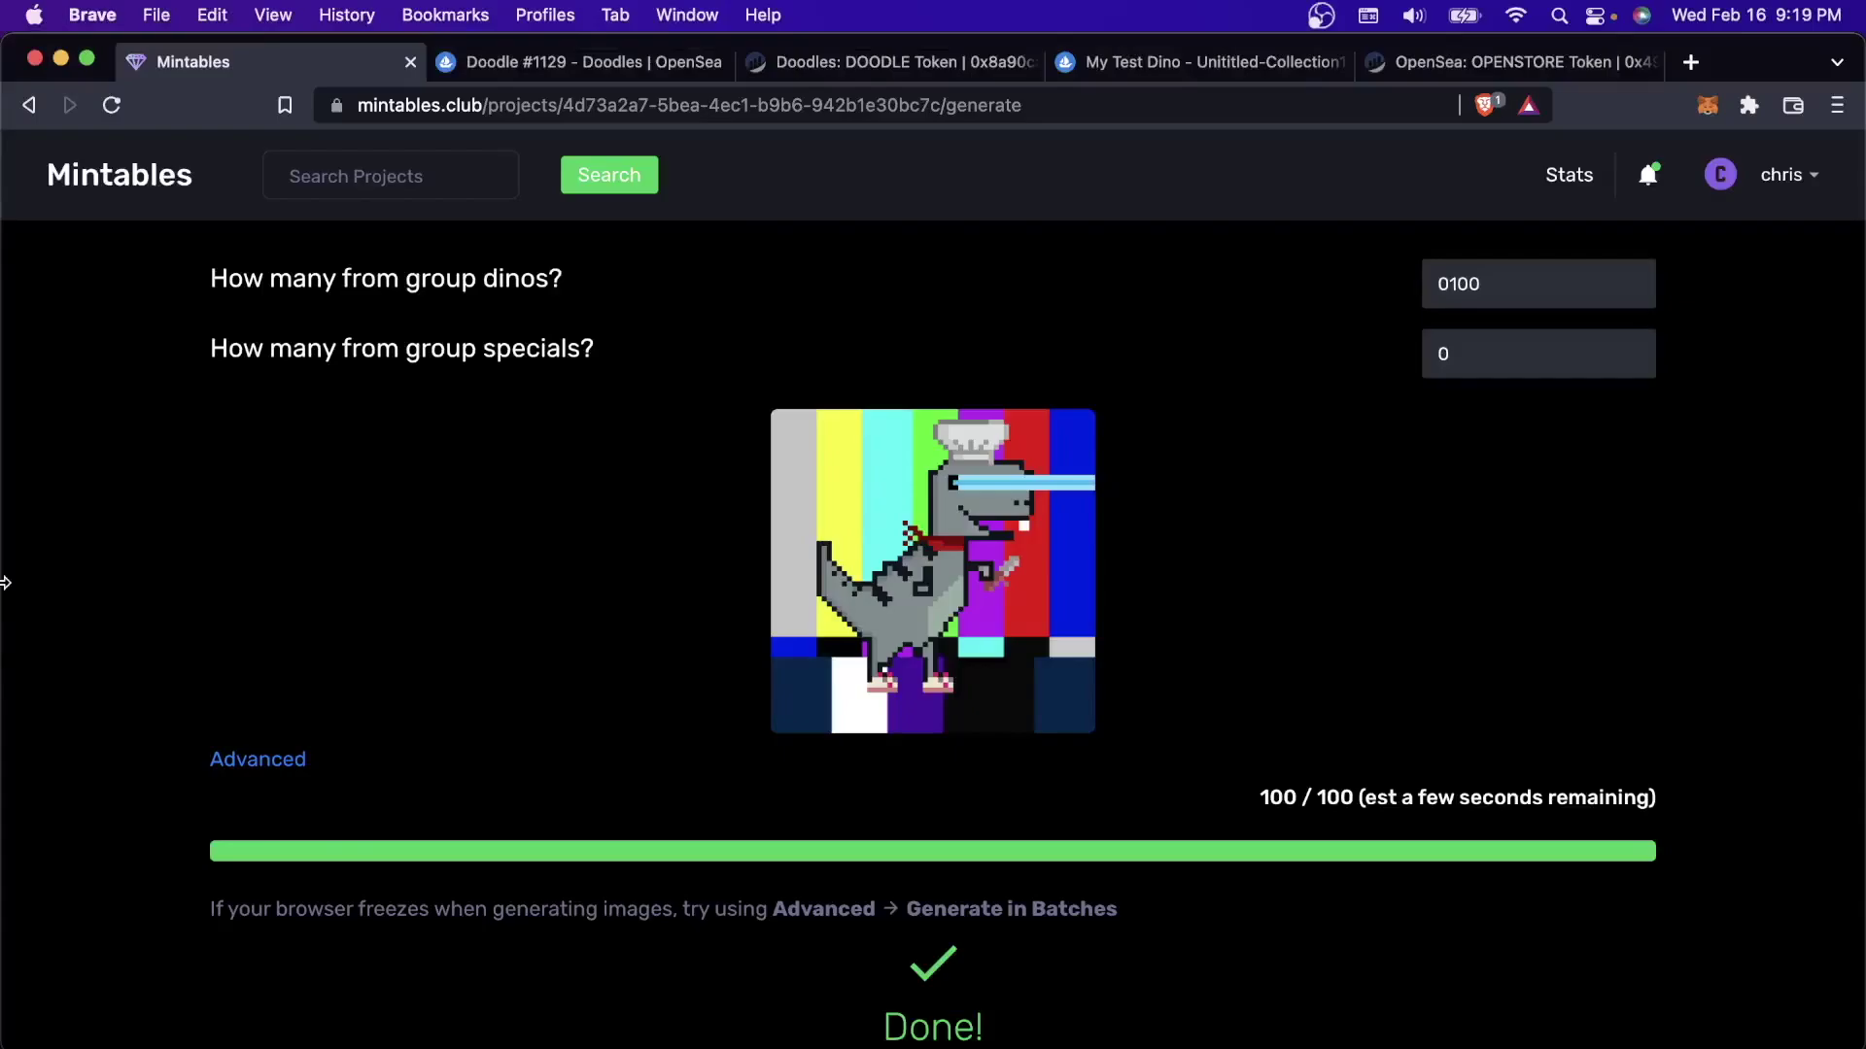
Confirm 100 of 100 Dino Bros images are done, then switch to Doodle #1129
scroll(5, 583, "up", 5)
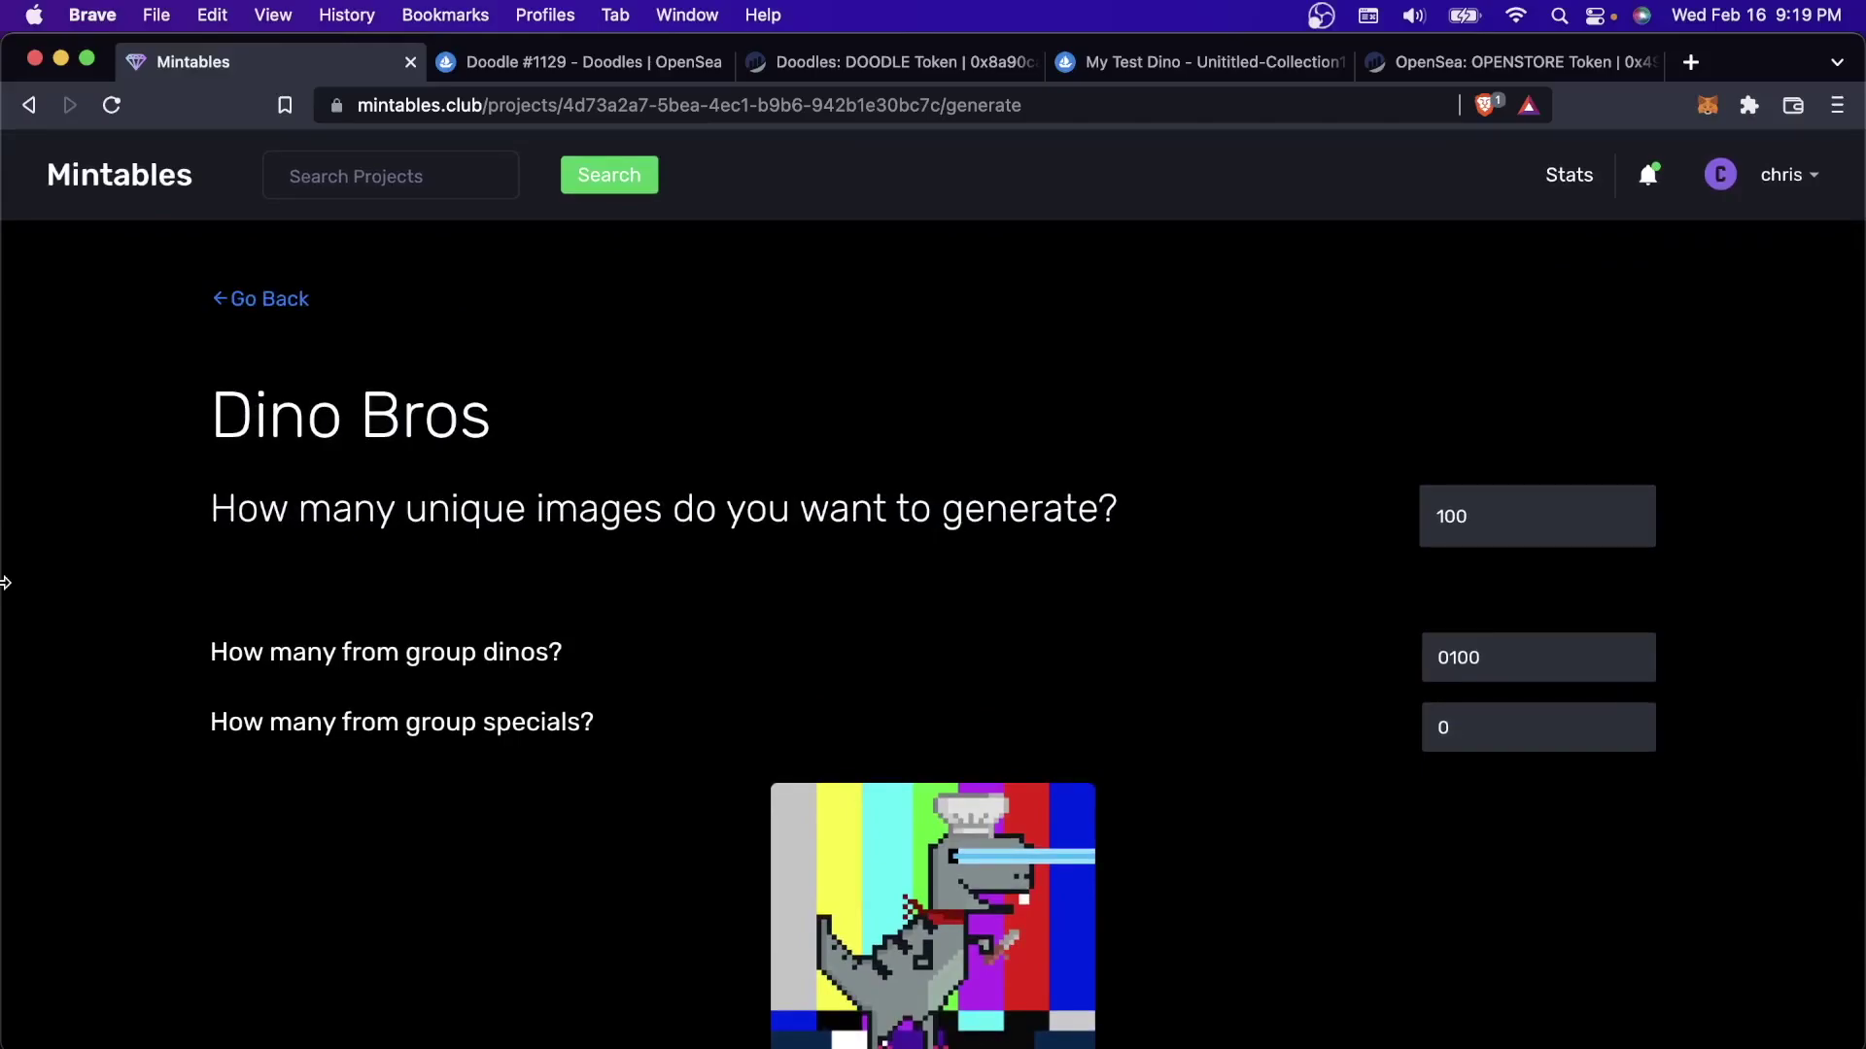
key("ctrl+Tab")
Open the Doodles collection page from Doodle #1129 and scroll to its items
scroll(297, 600, "up", 8)
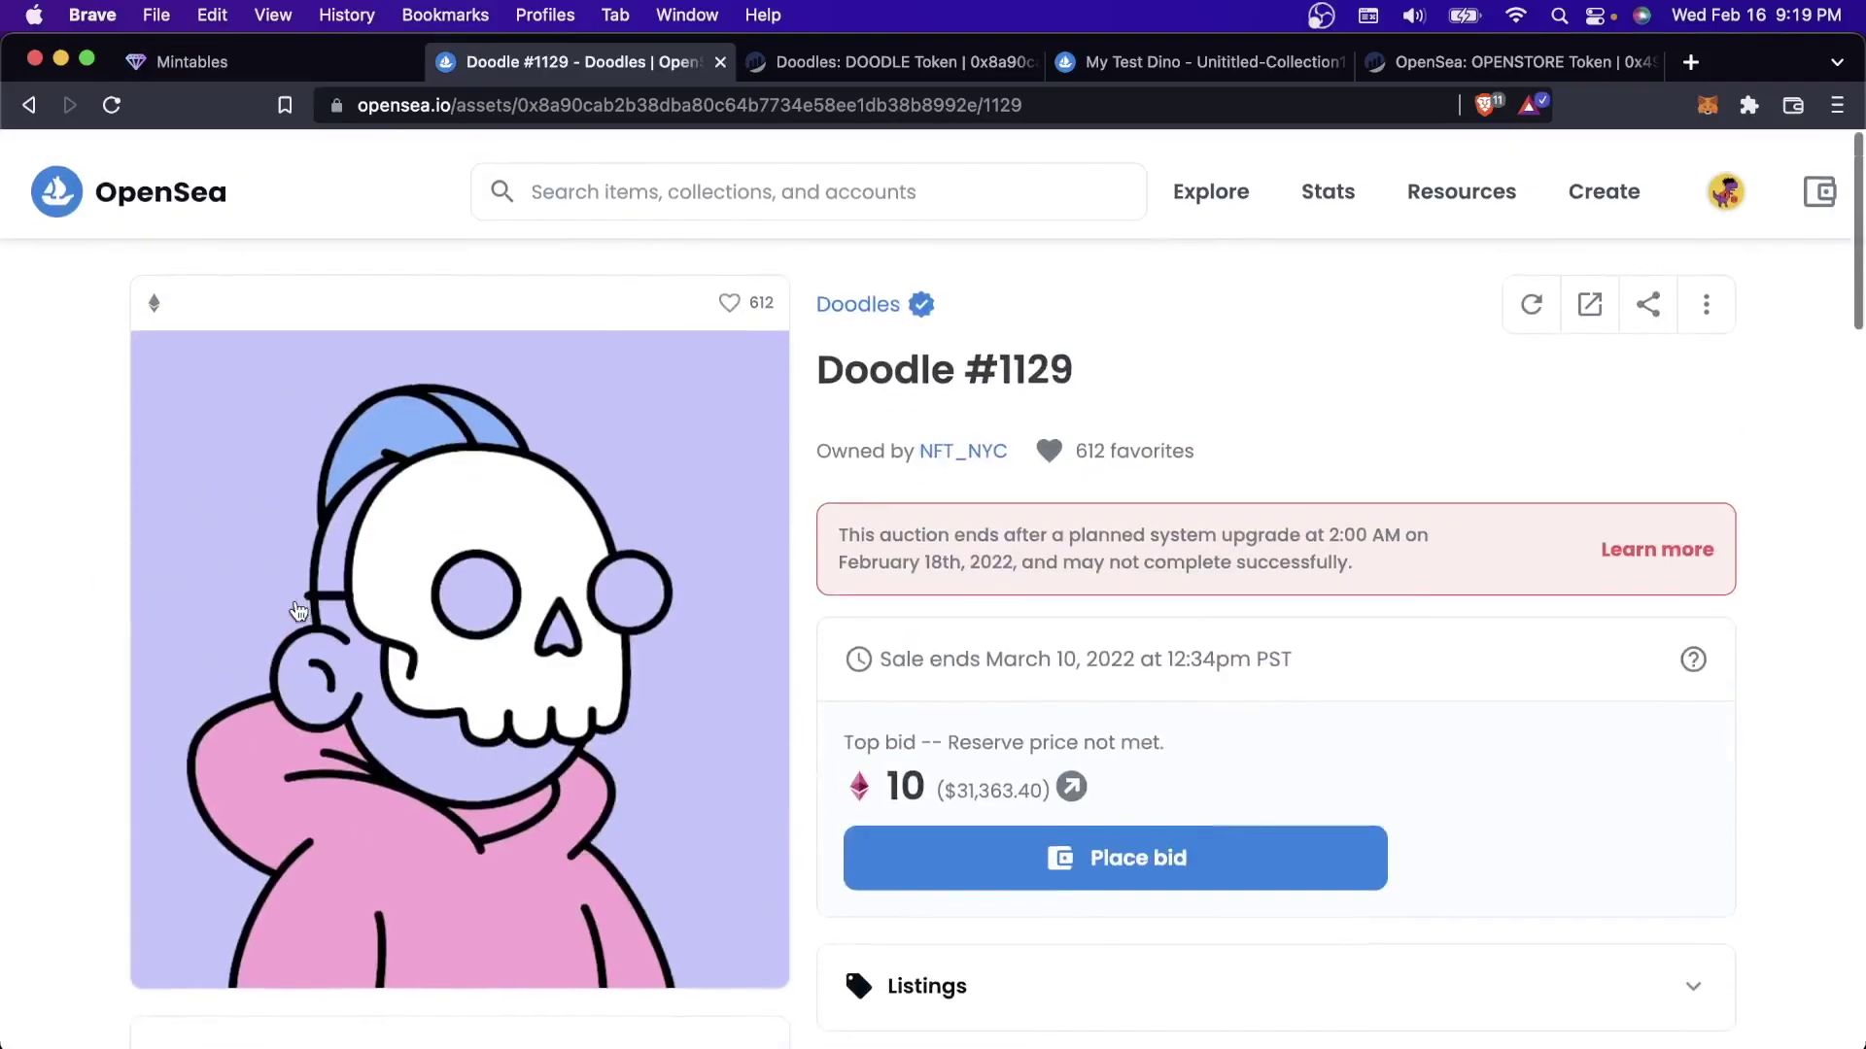
left_click(866, 307)
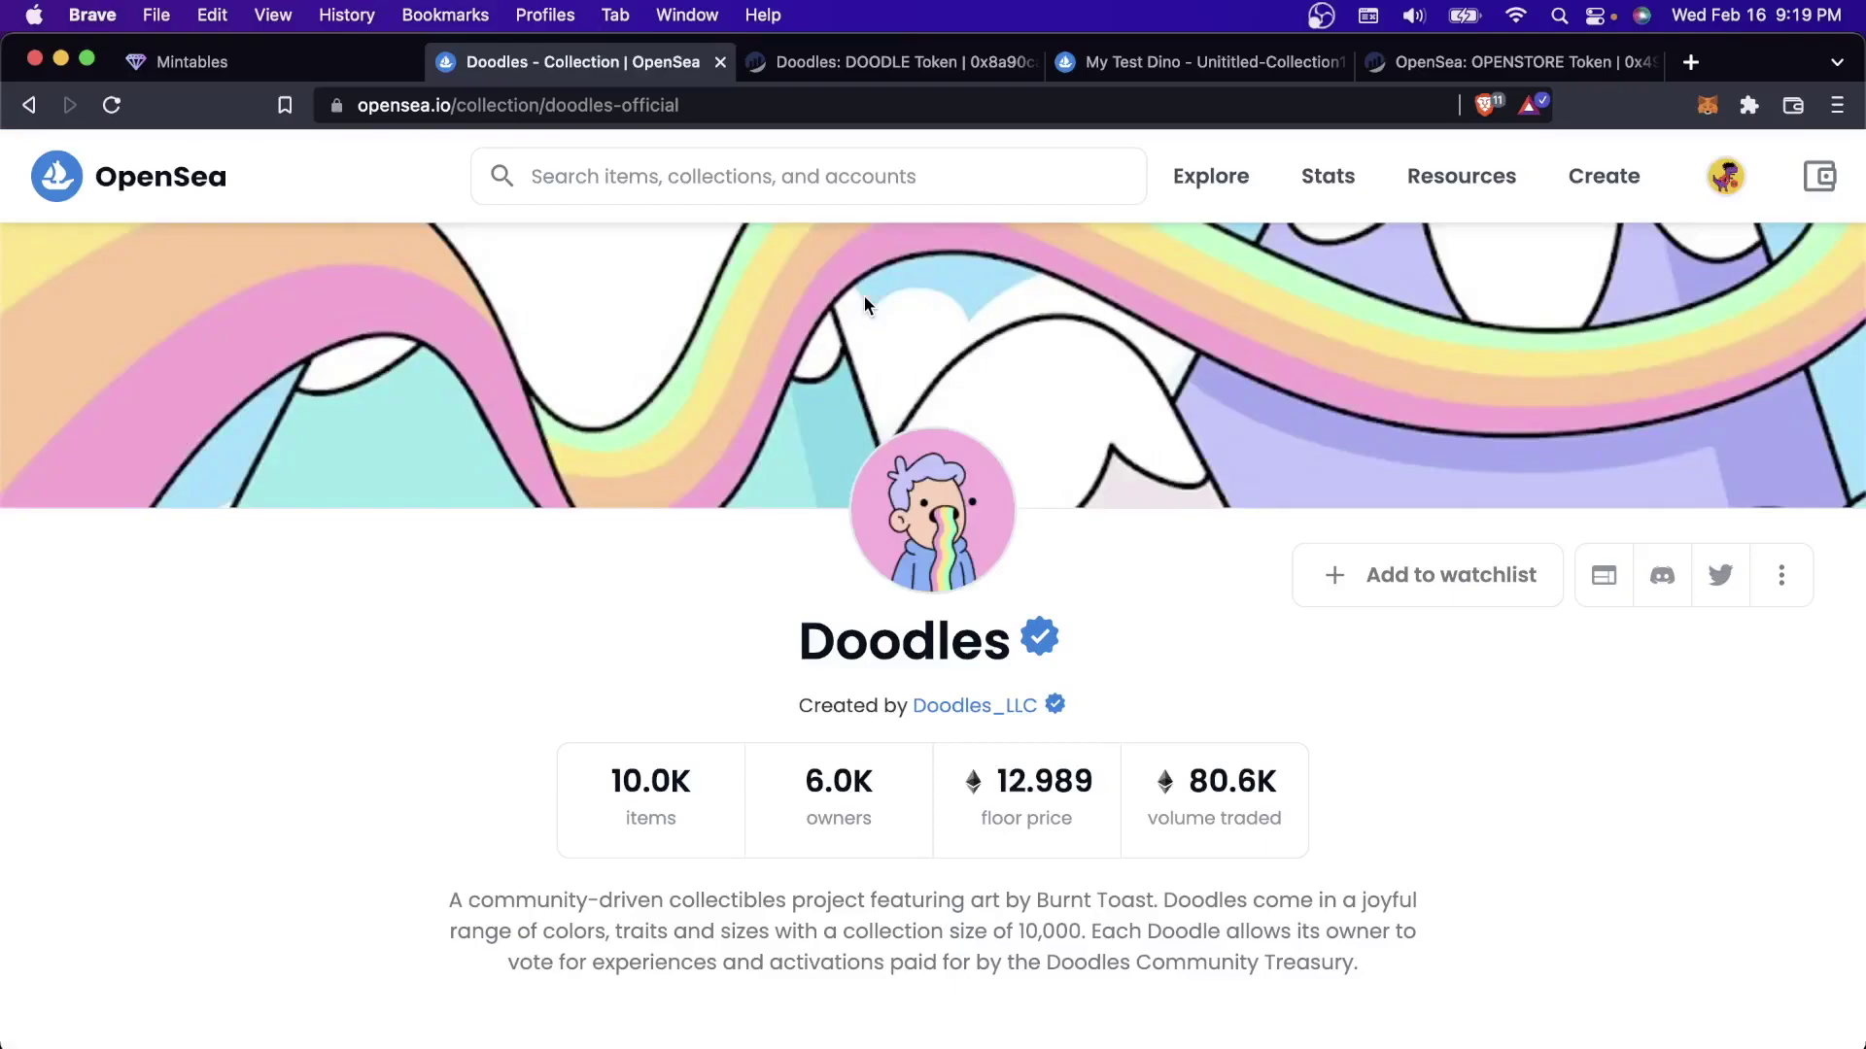
scroll(834, 678, "down", 10)
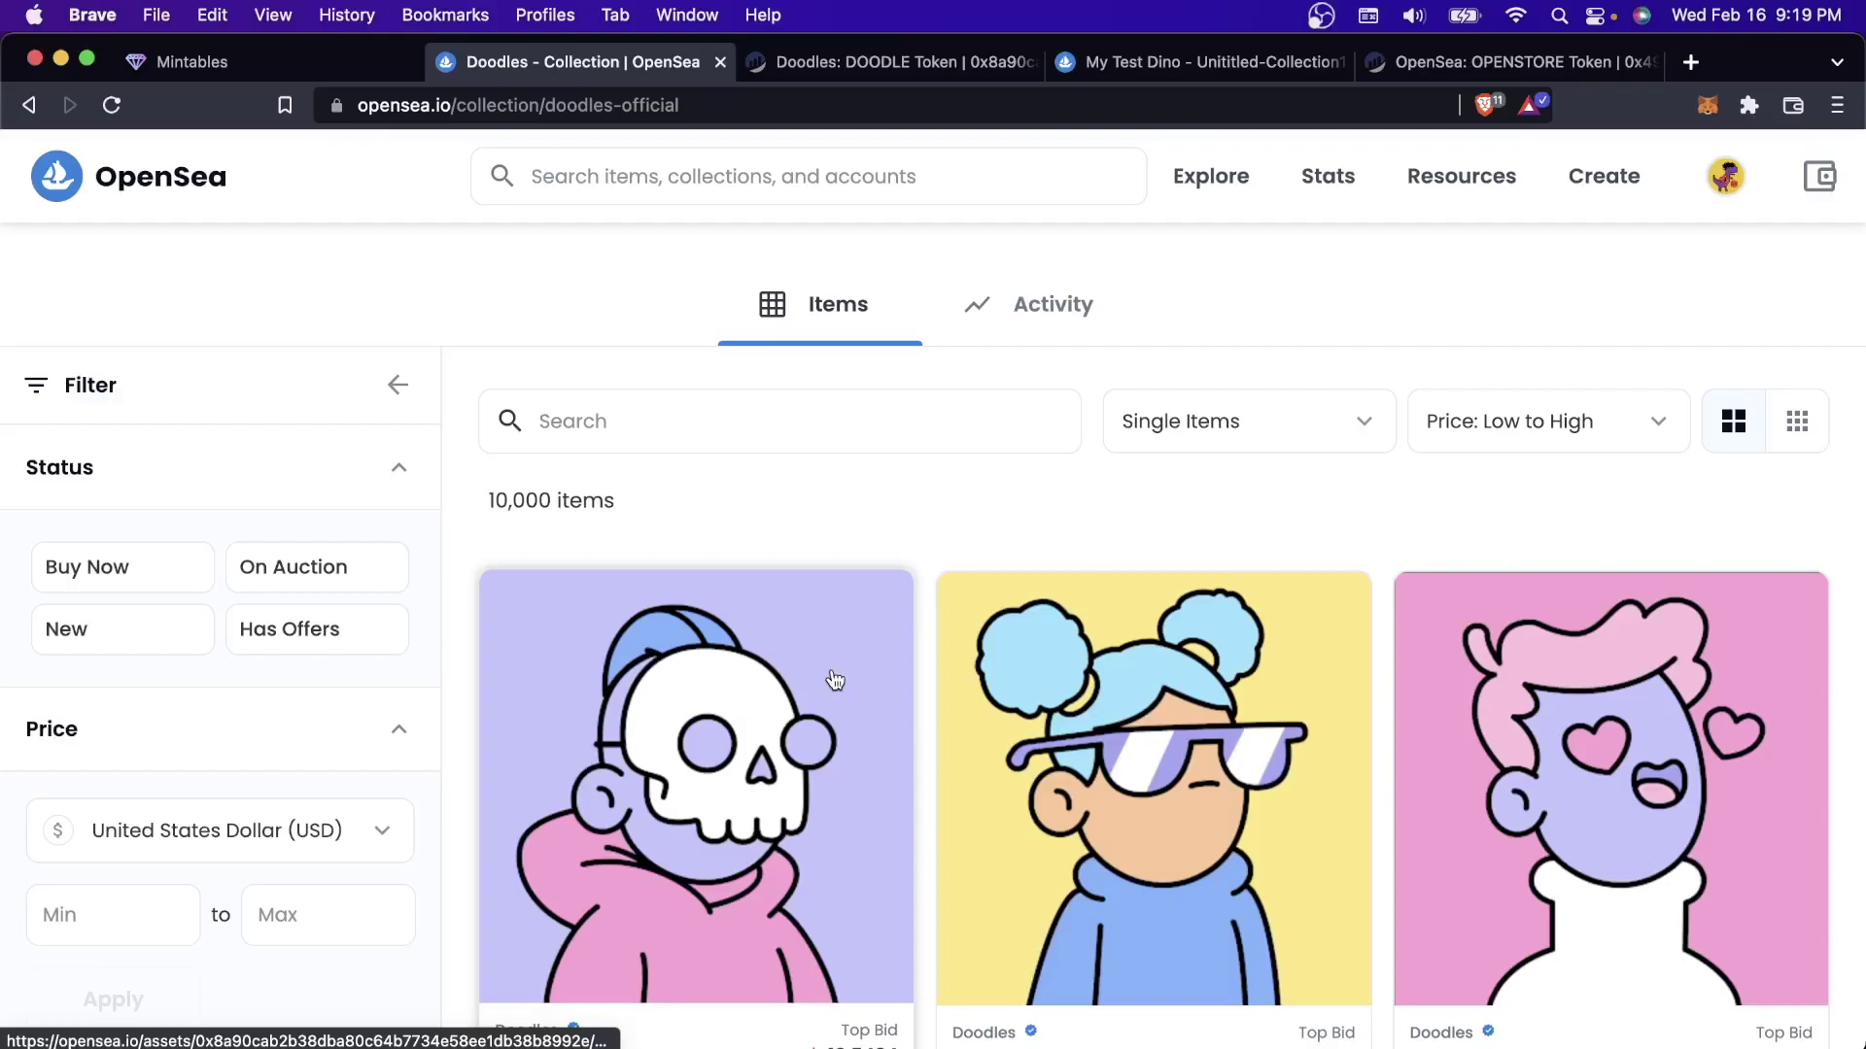
Load doodles.app, the official Doodles website, in a new tab
key("super+t")
type("doodles.app")
key("Return")
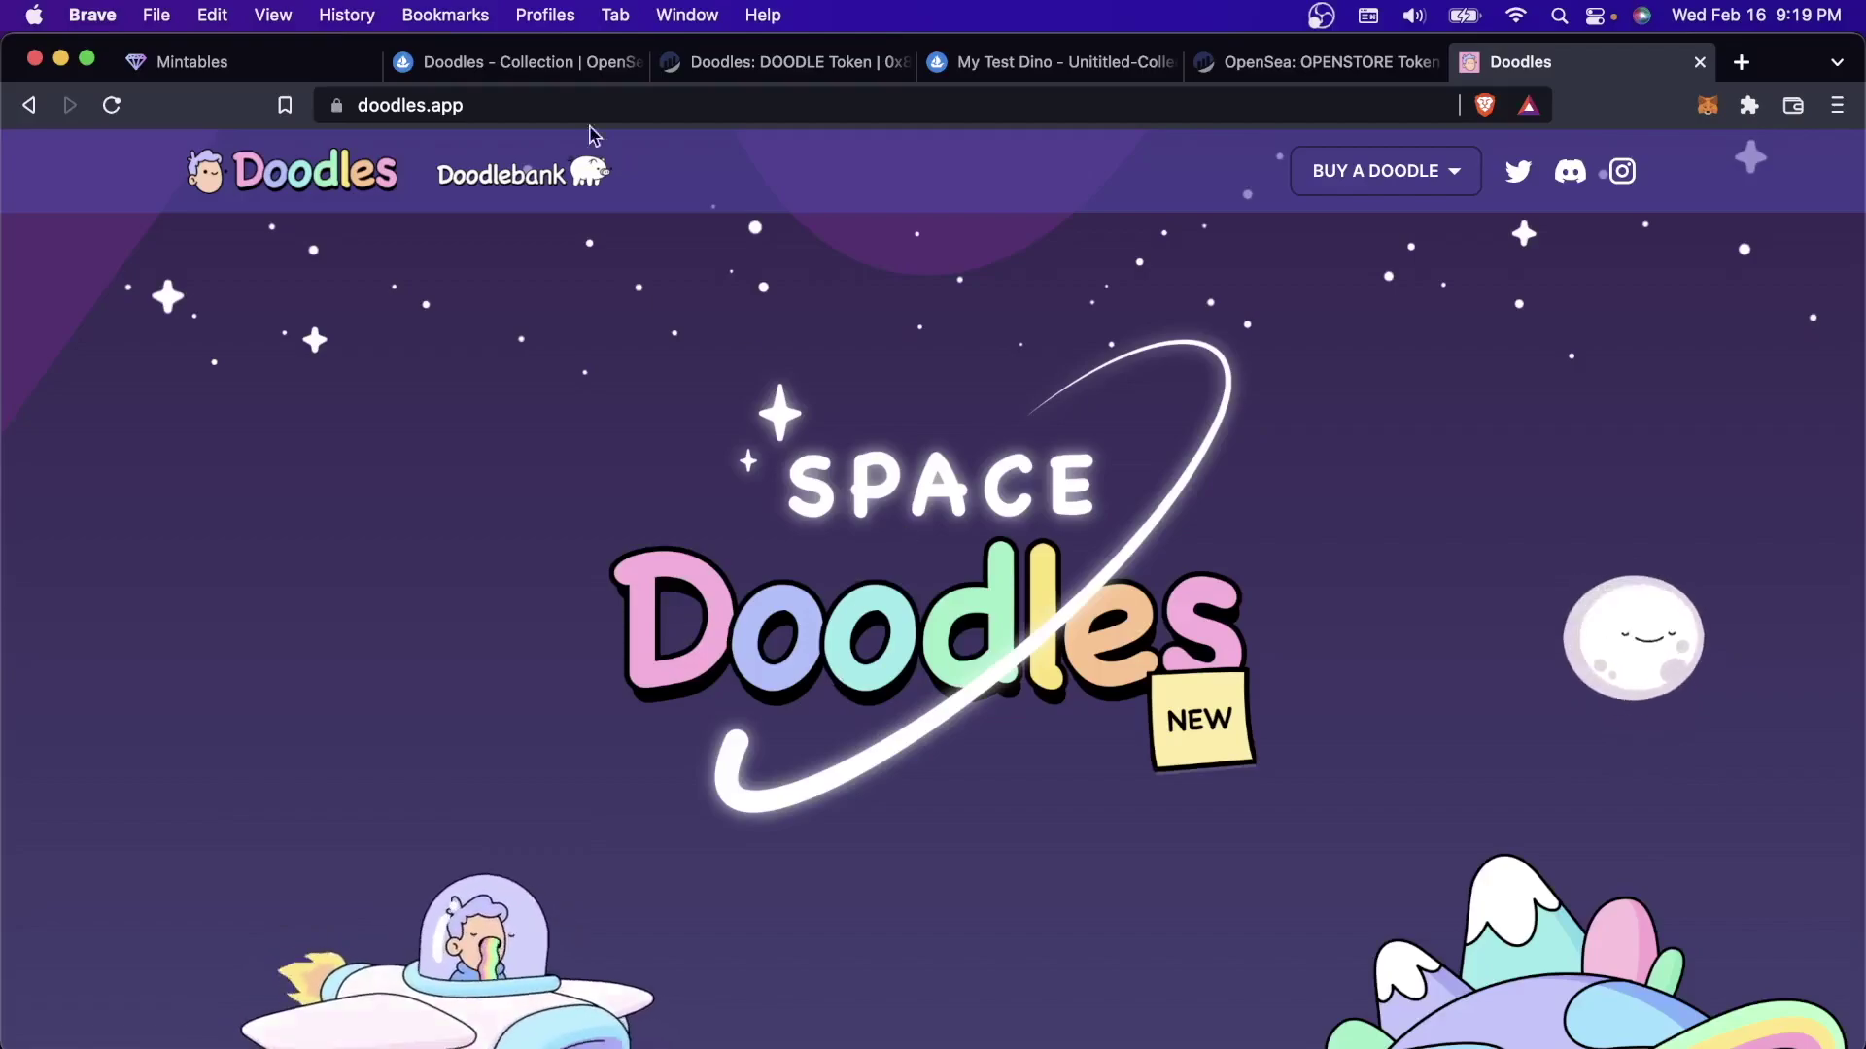
Browse the Doodles collection listing and the Space Doodles website, then return to the Dino Bros page
left_click(541, 61)
scroll(583, 633, "down", 2)
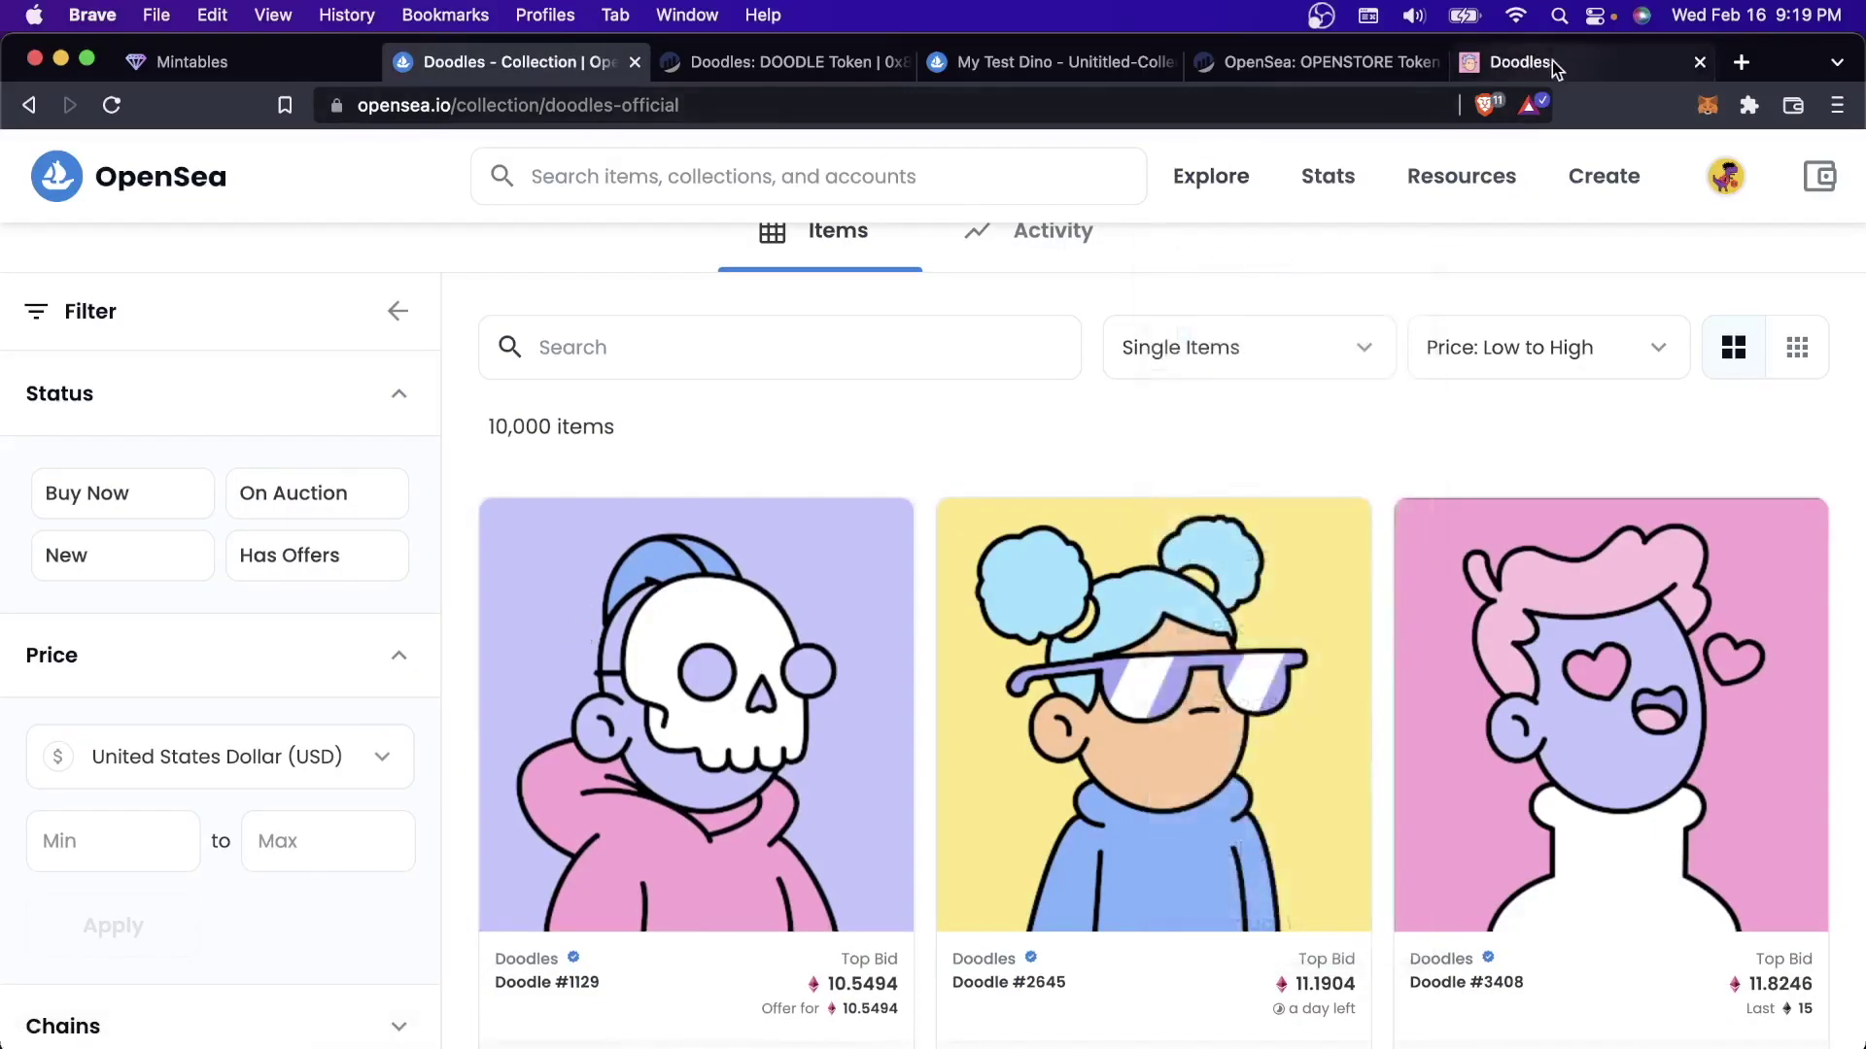
left_click(1520, 61)
scroll(872, 450, "down", 10)
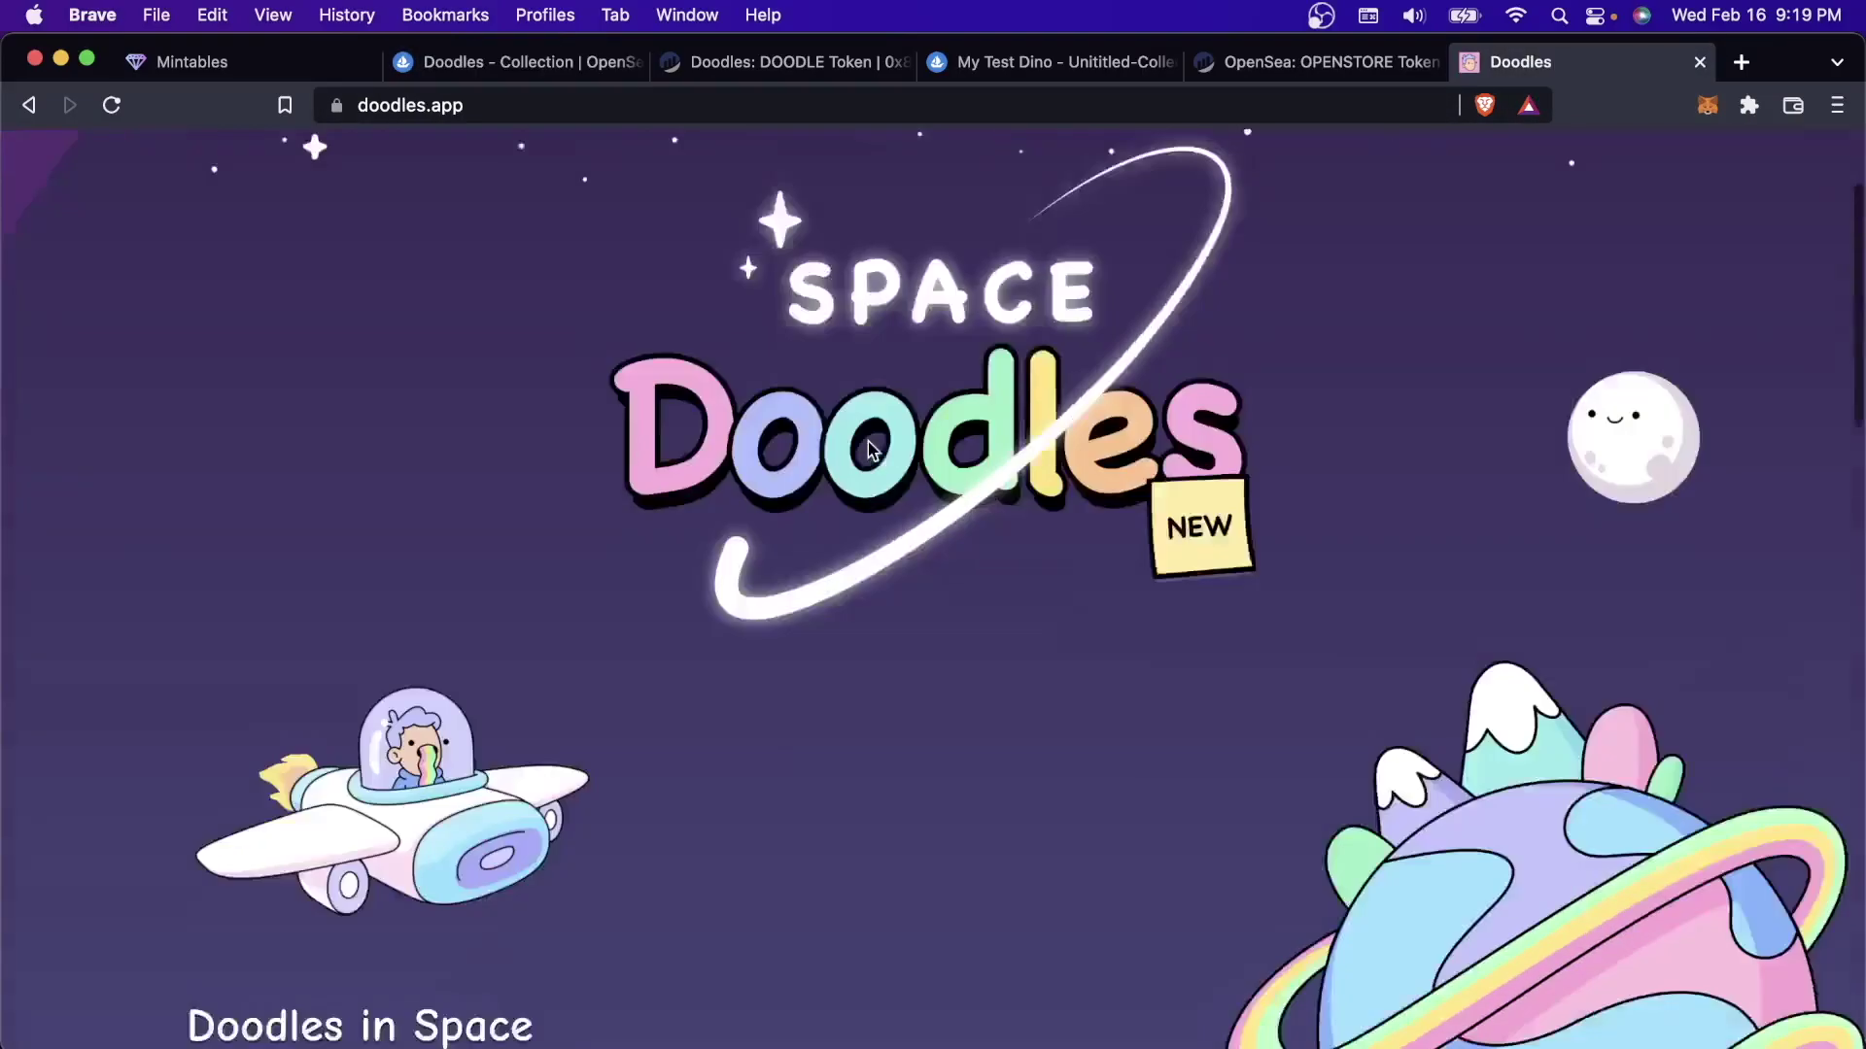
scroll(872, 450, "down", 5)
scroll(871, 429, "up", 15)
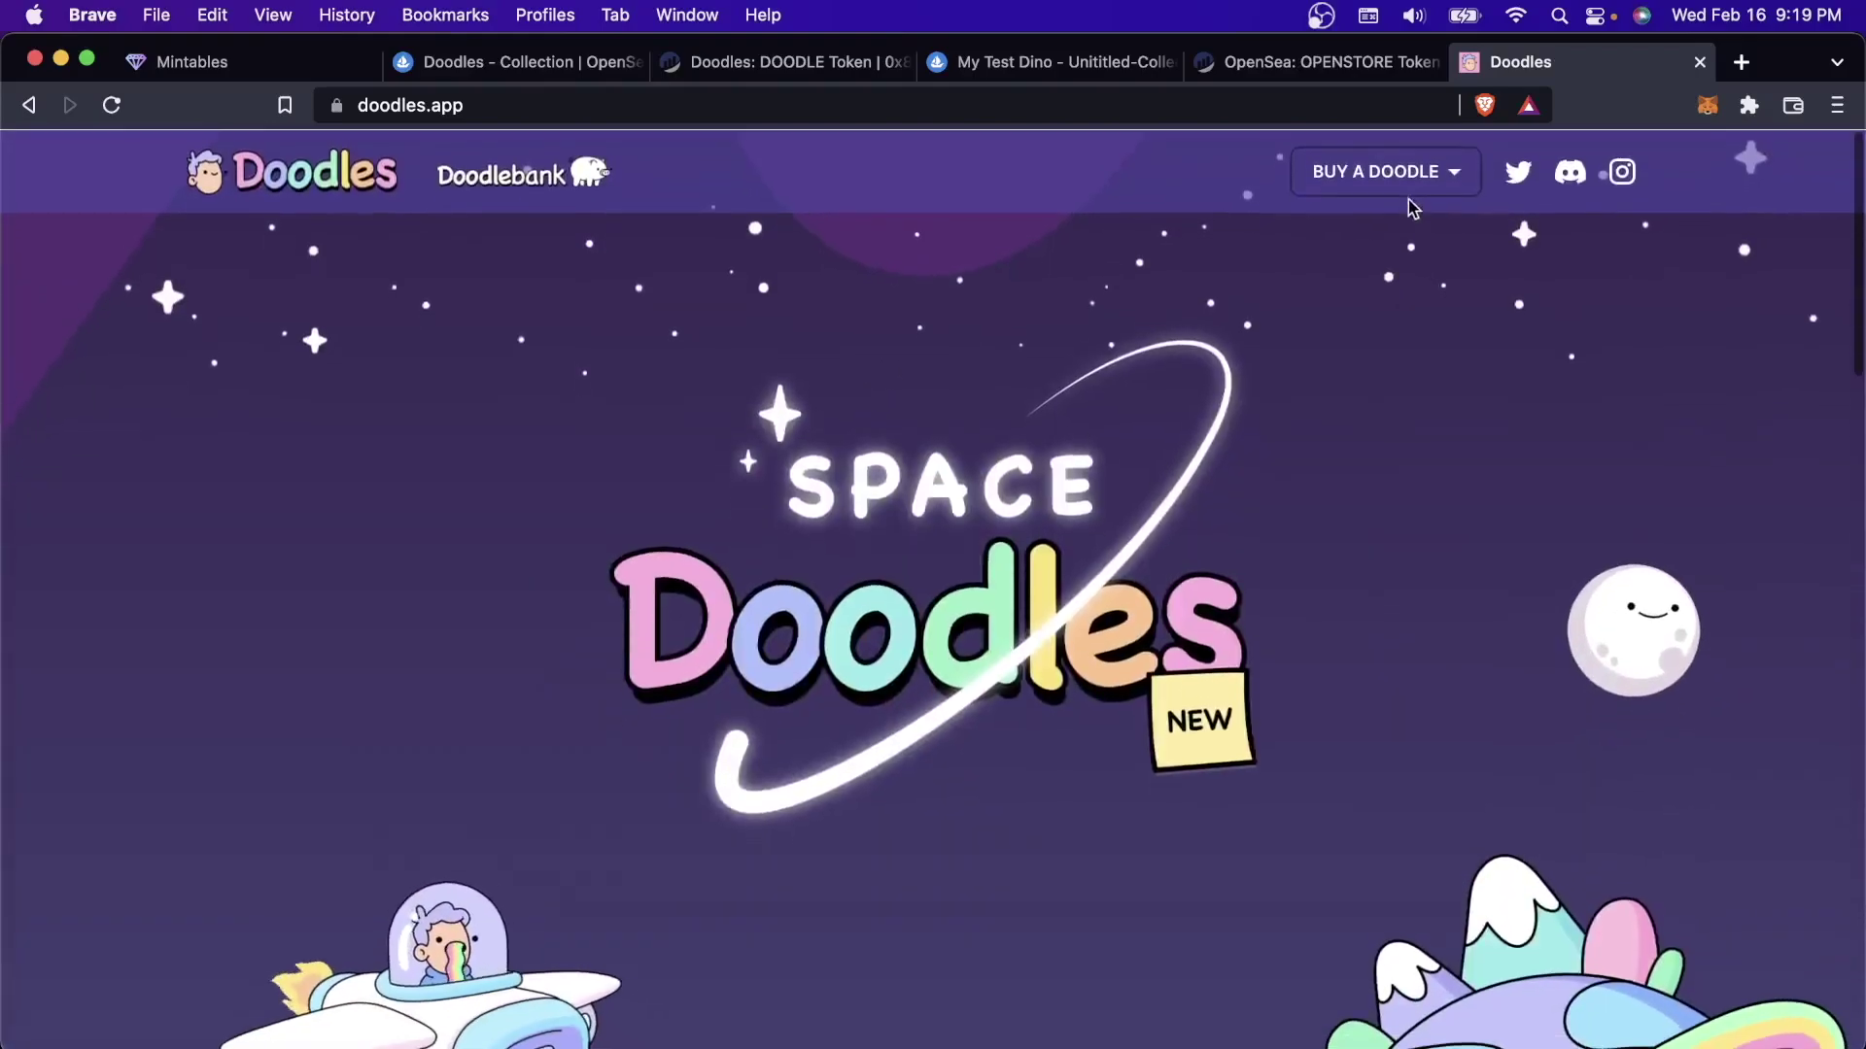
mouse_move(1407, 173)
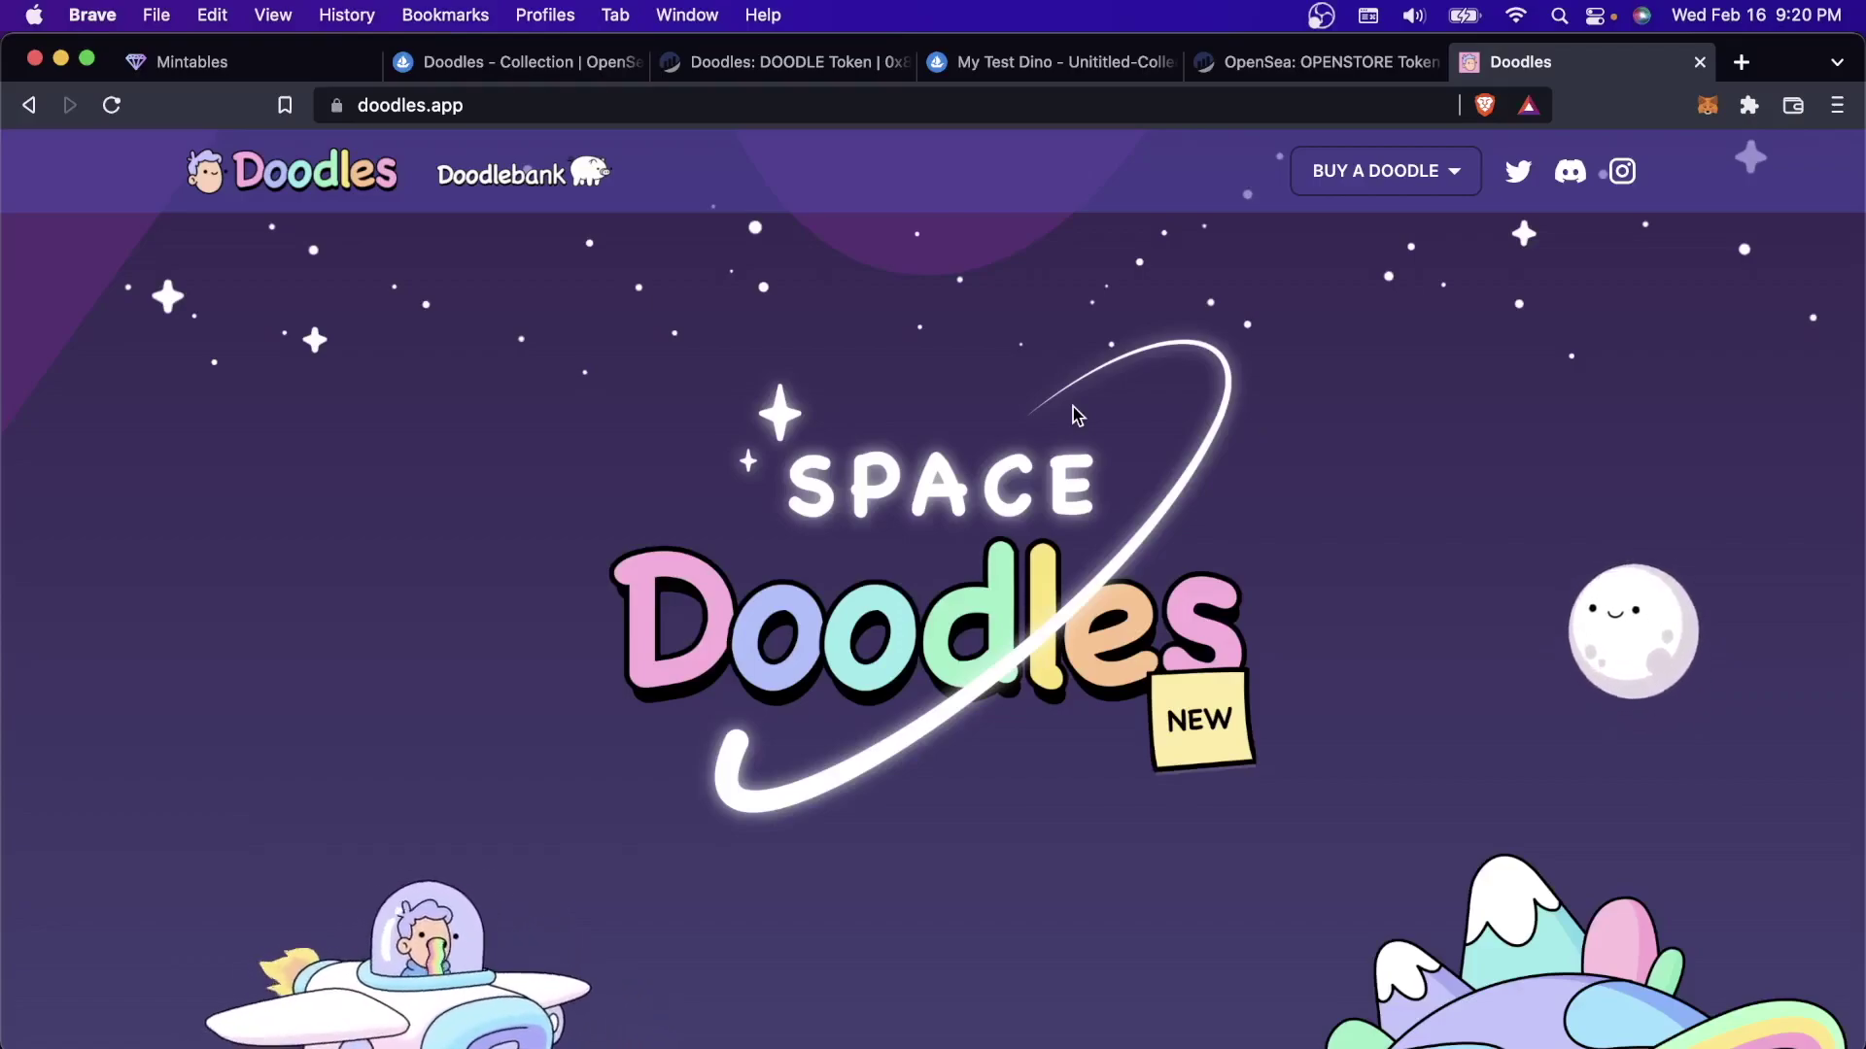
key("super+1")
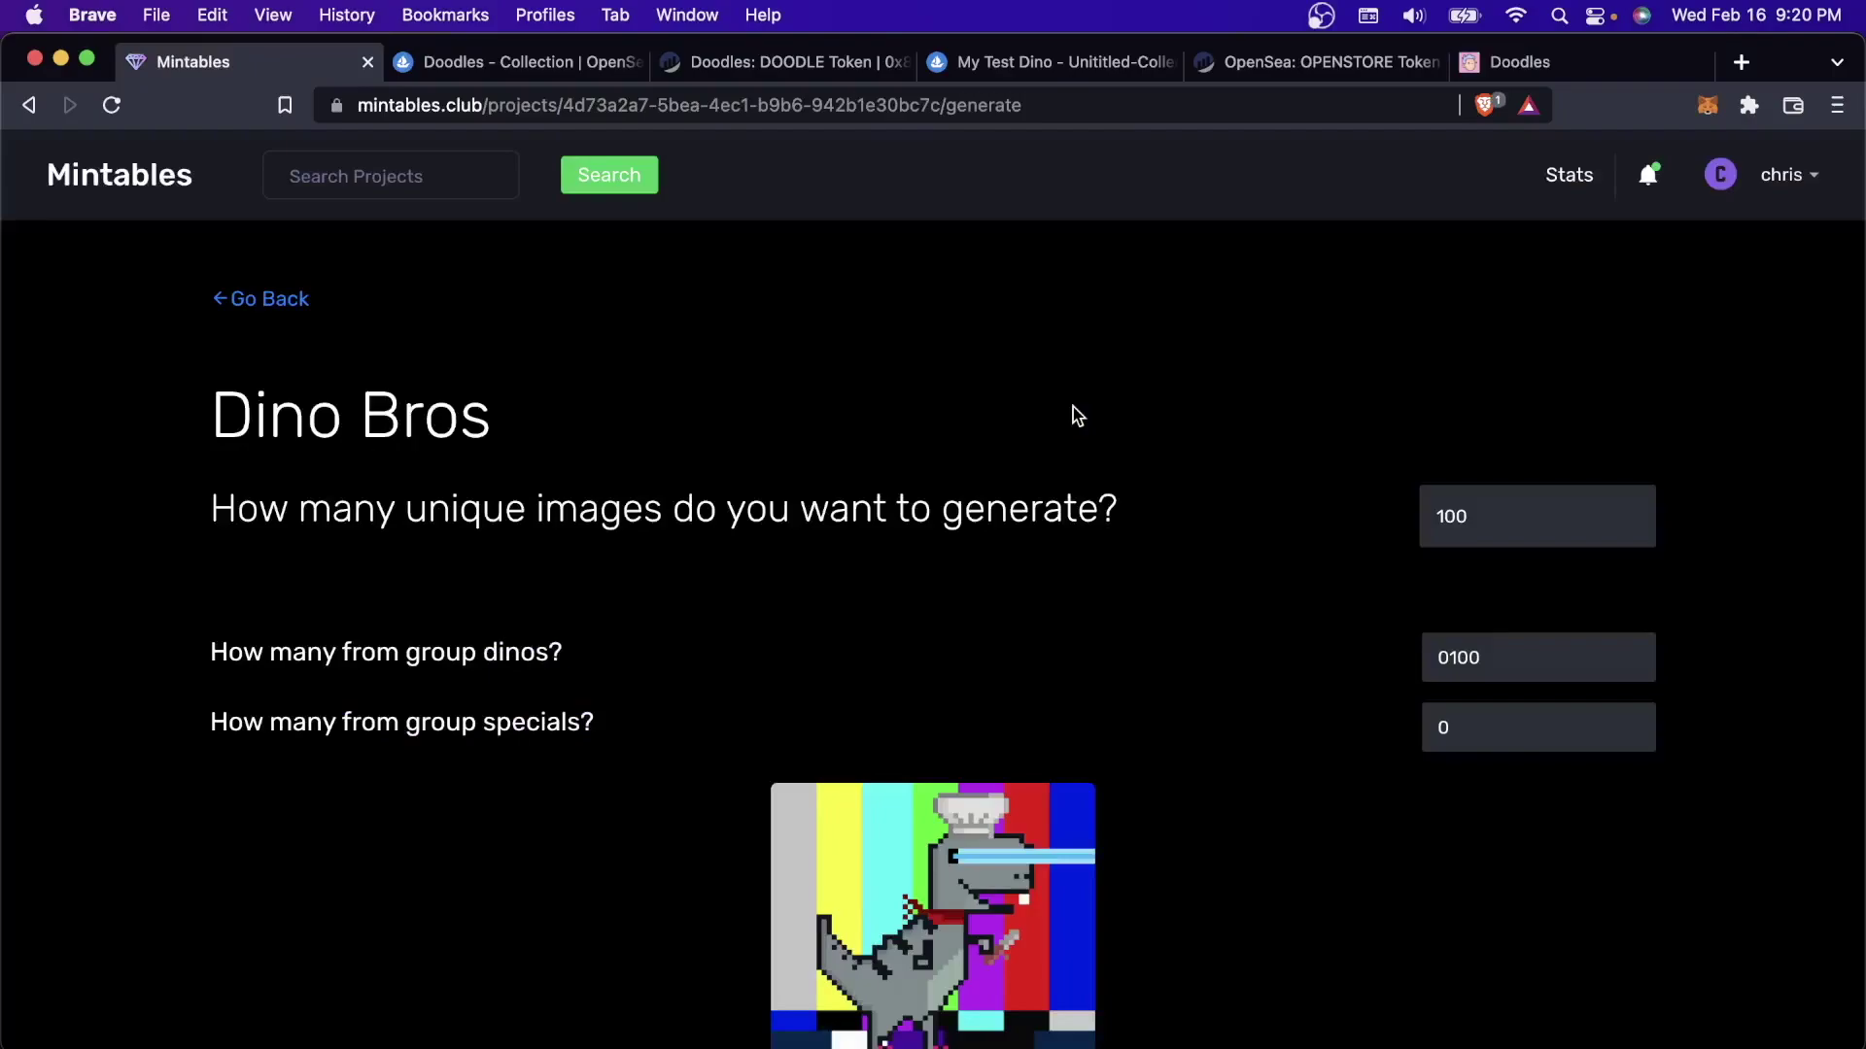
Go back to the Dino Bros project overview and open its Deployment setup
left_click(272, 296)
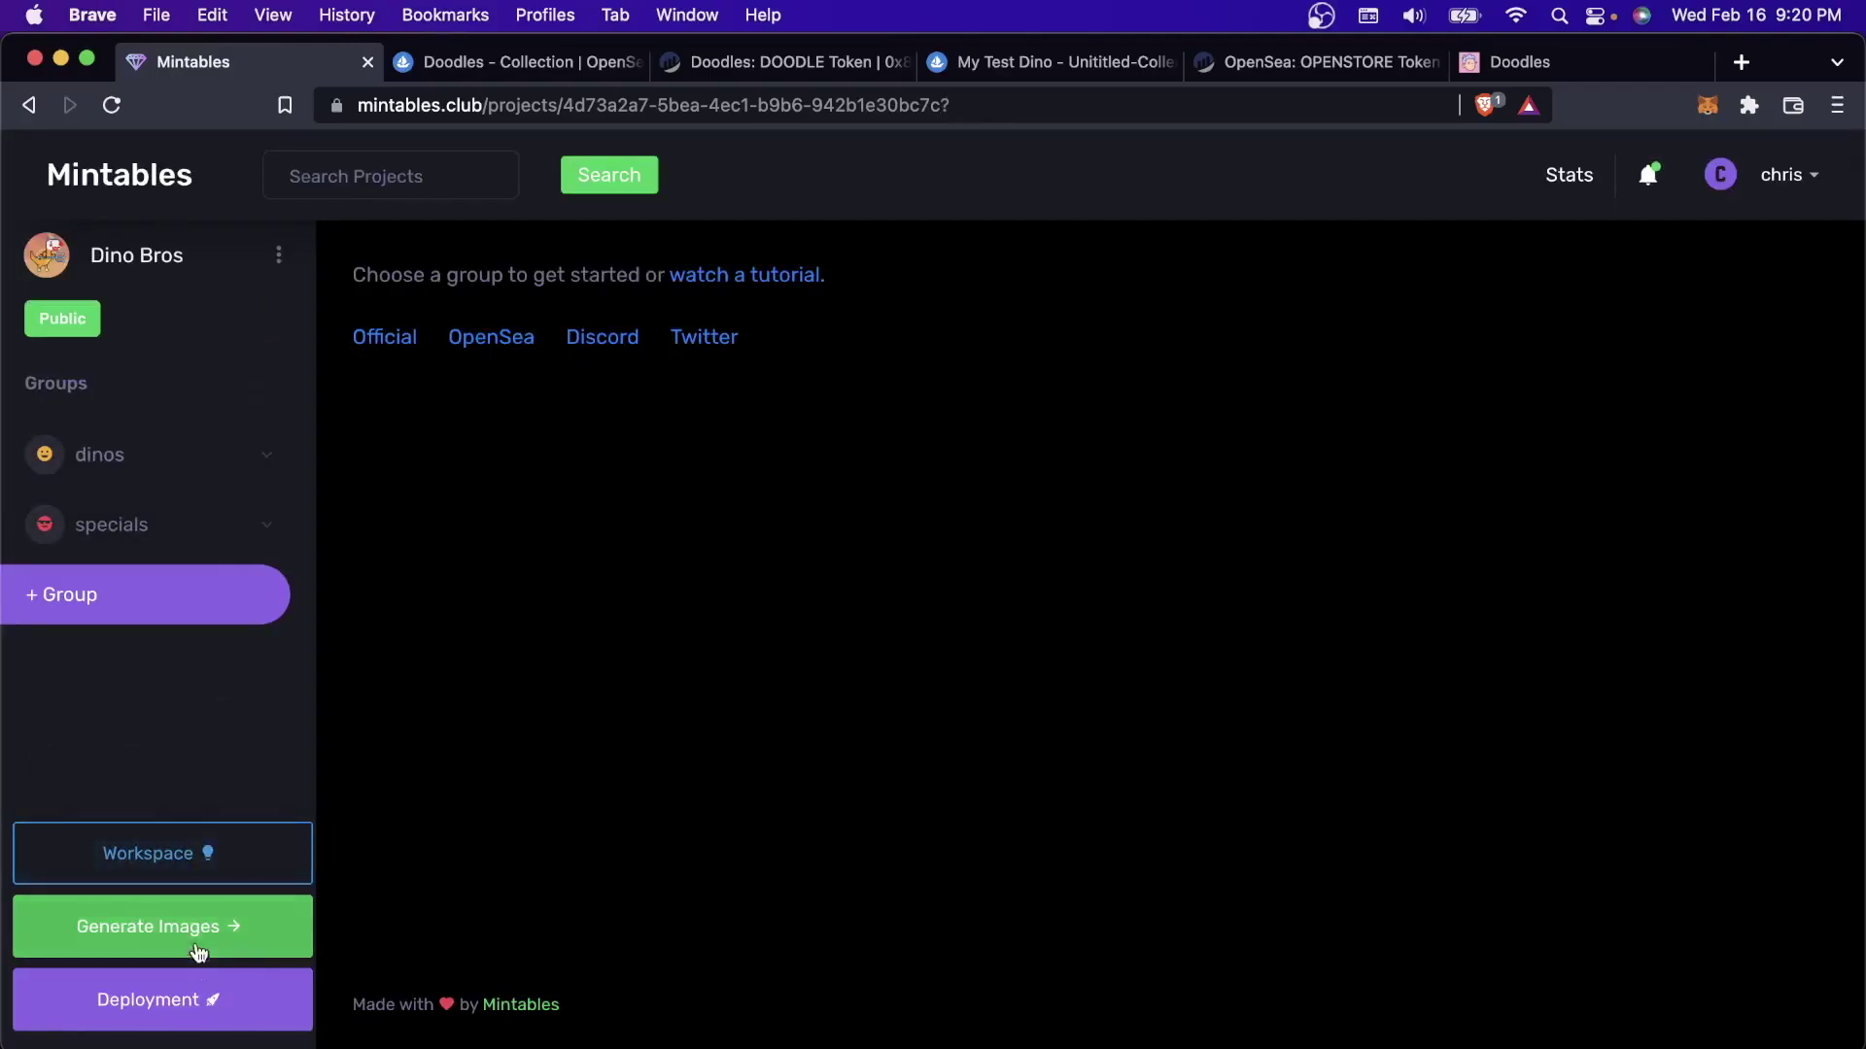
left_click(195, 1006)
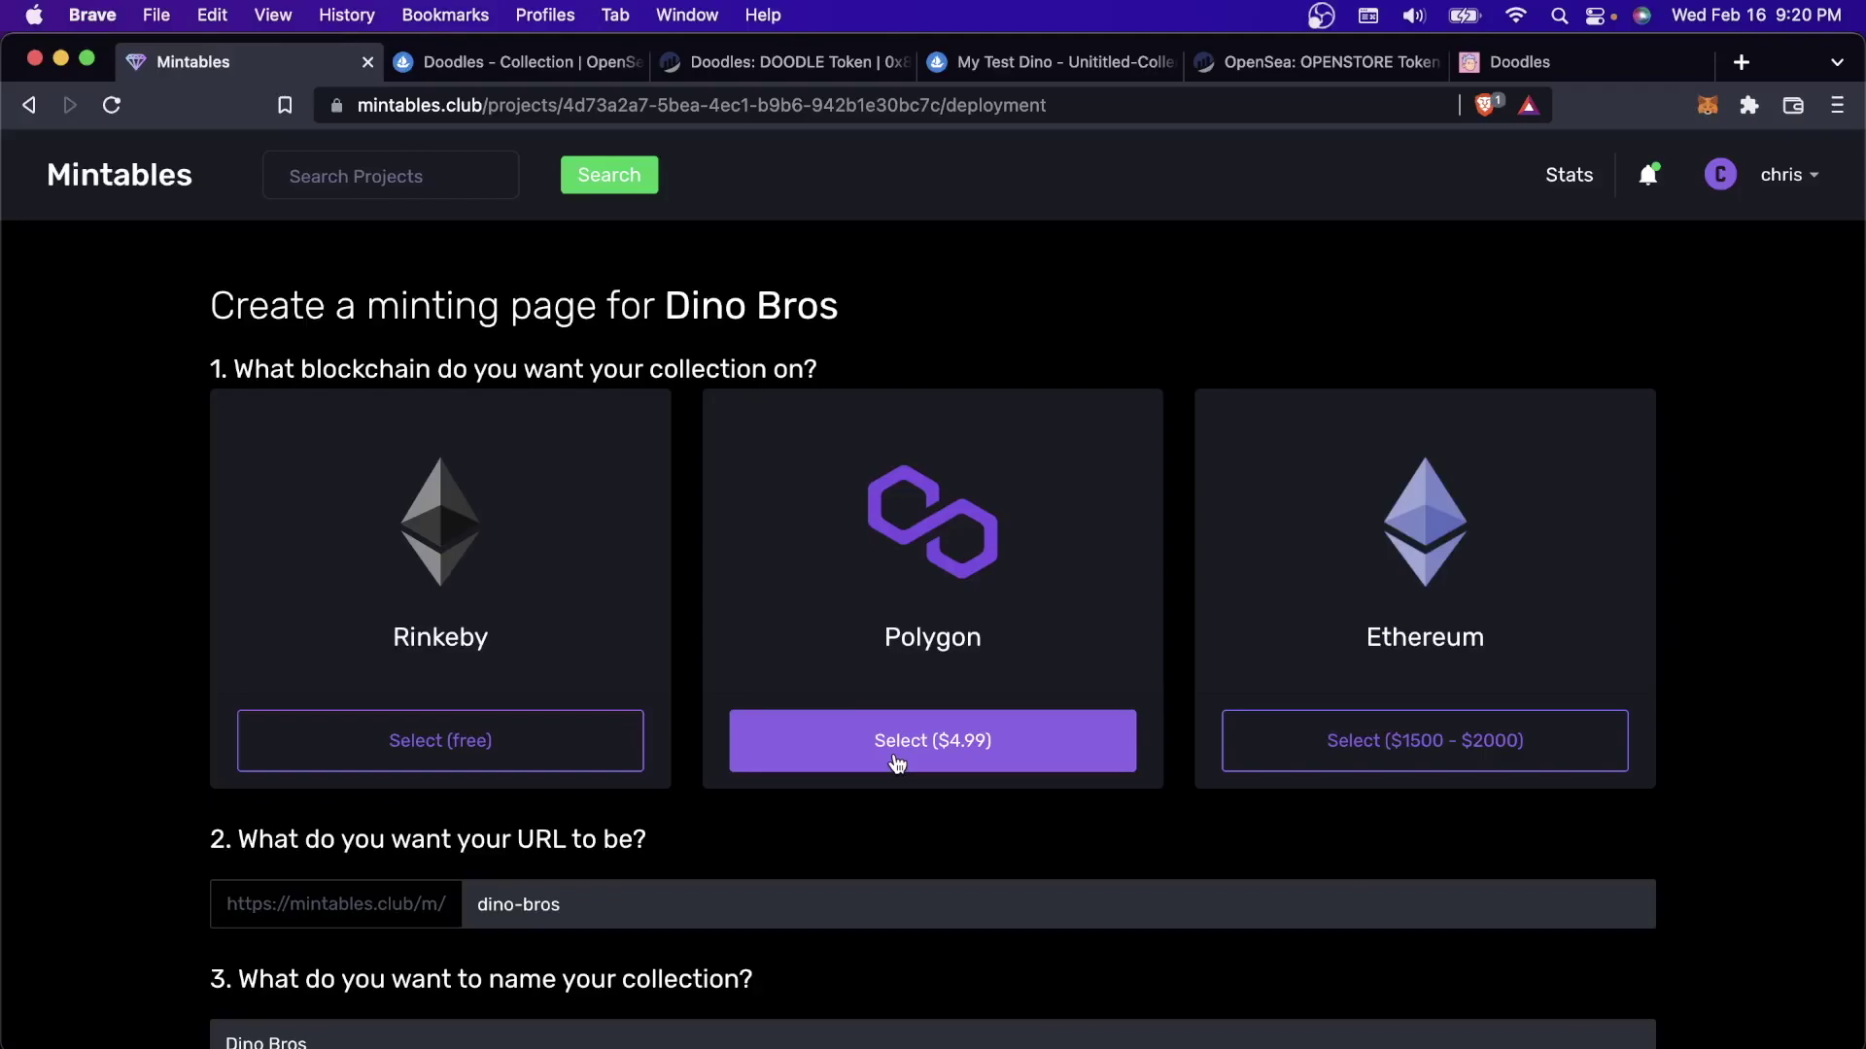
On Etherscan's Doodles contract page, open the Creator transaction in a new tab
key("ctrl+Tab")
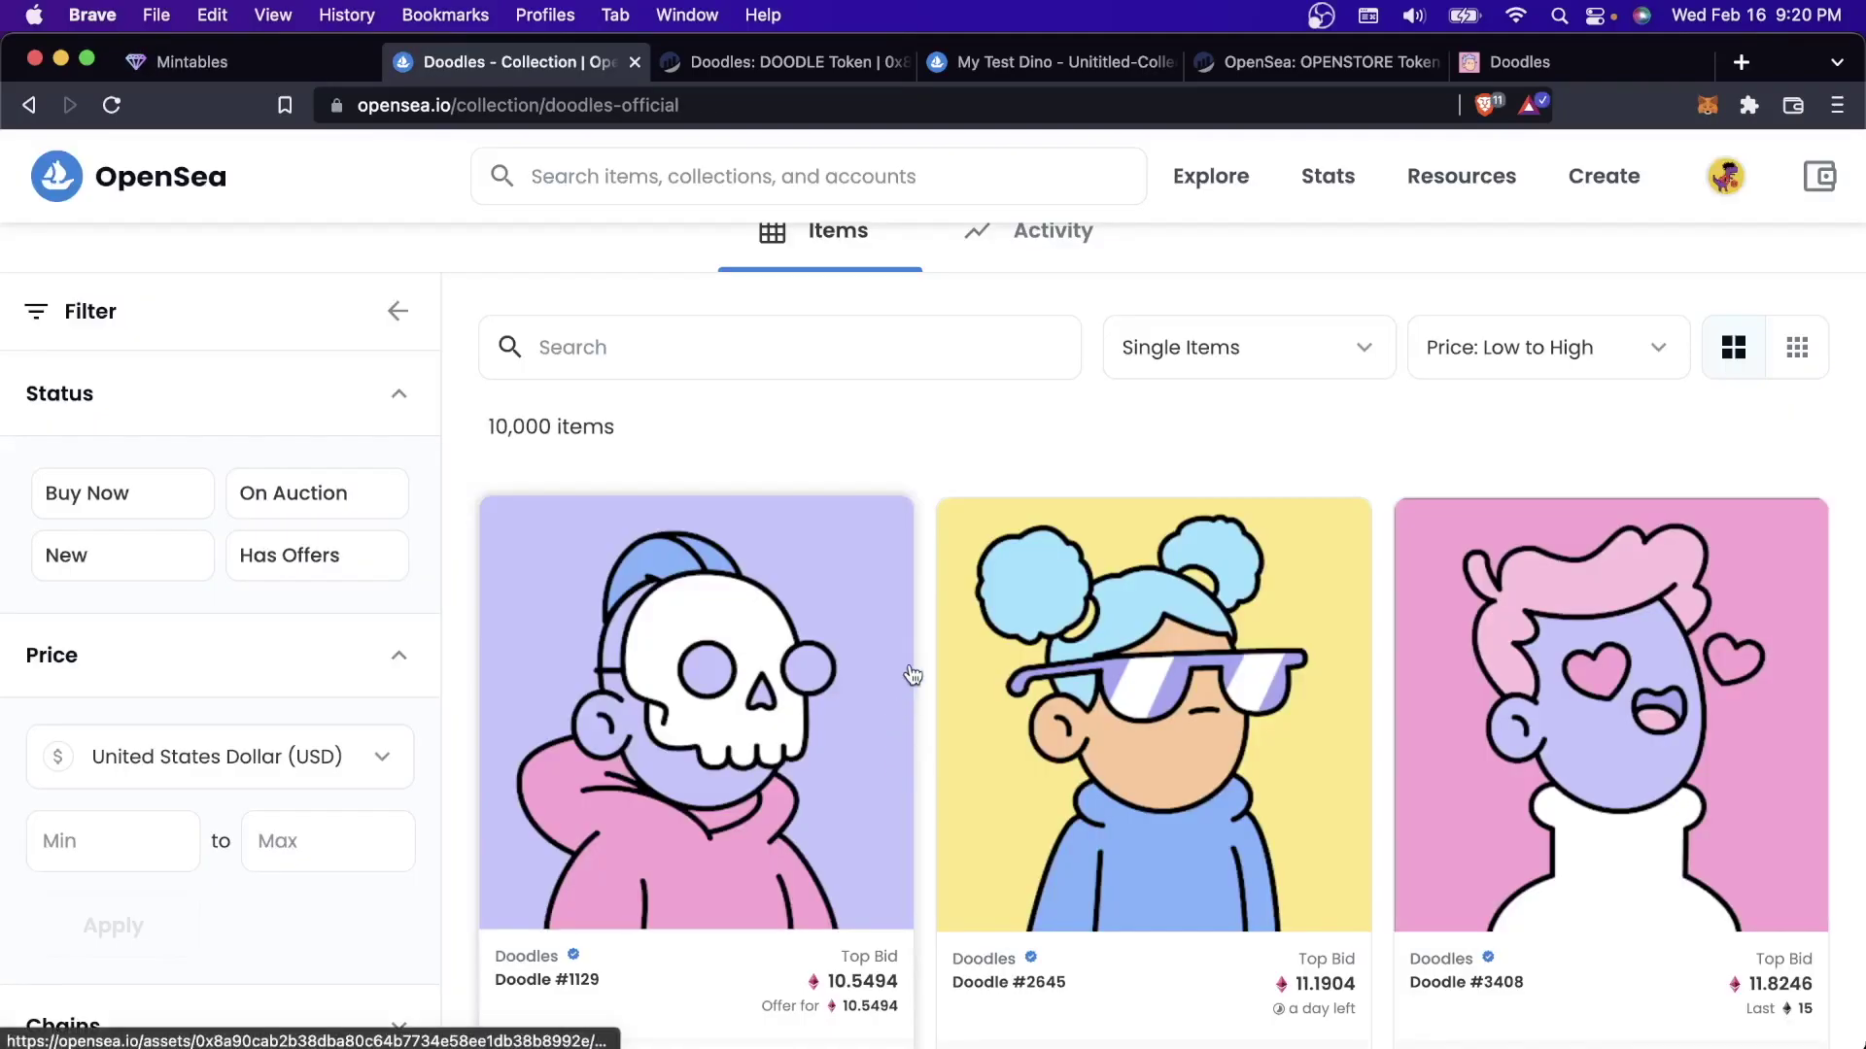
key("ctrl+Tab")
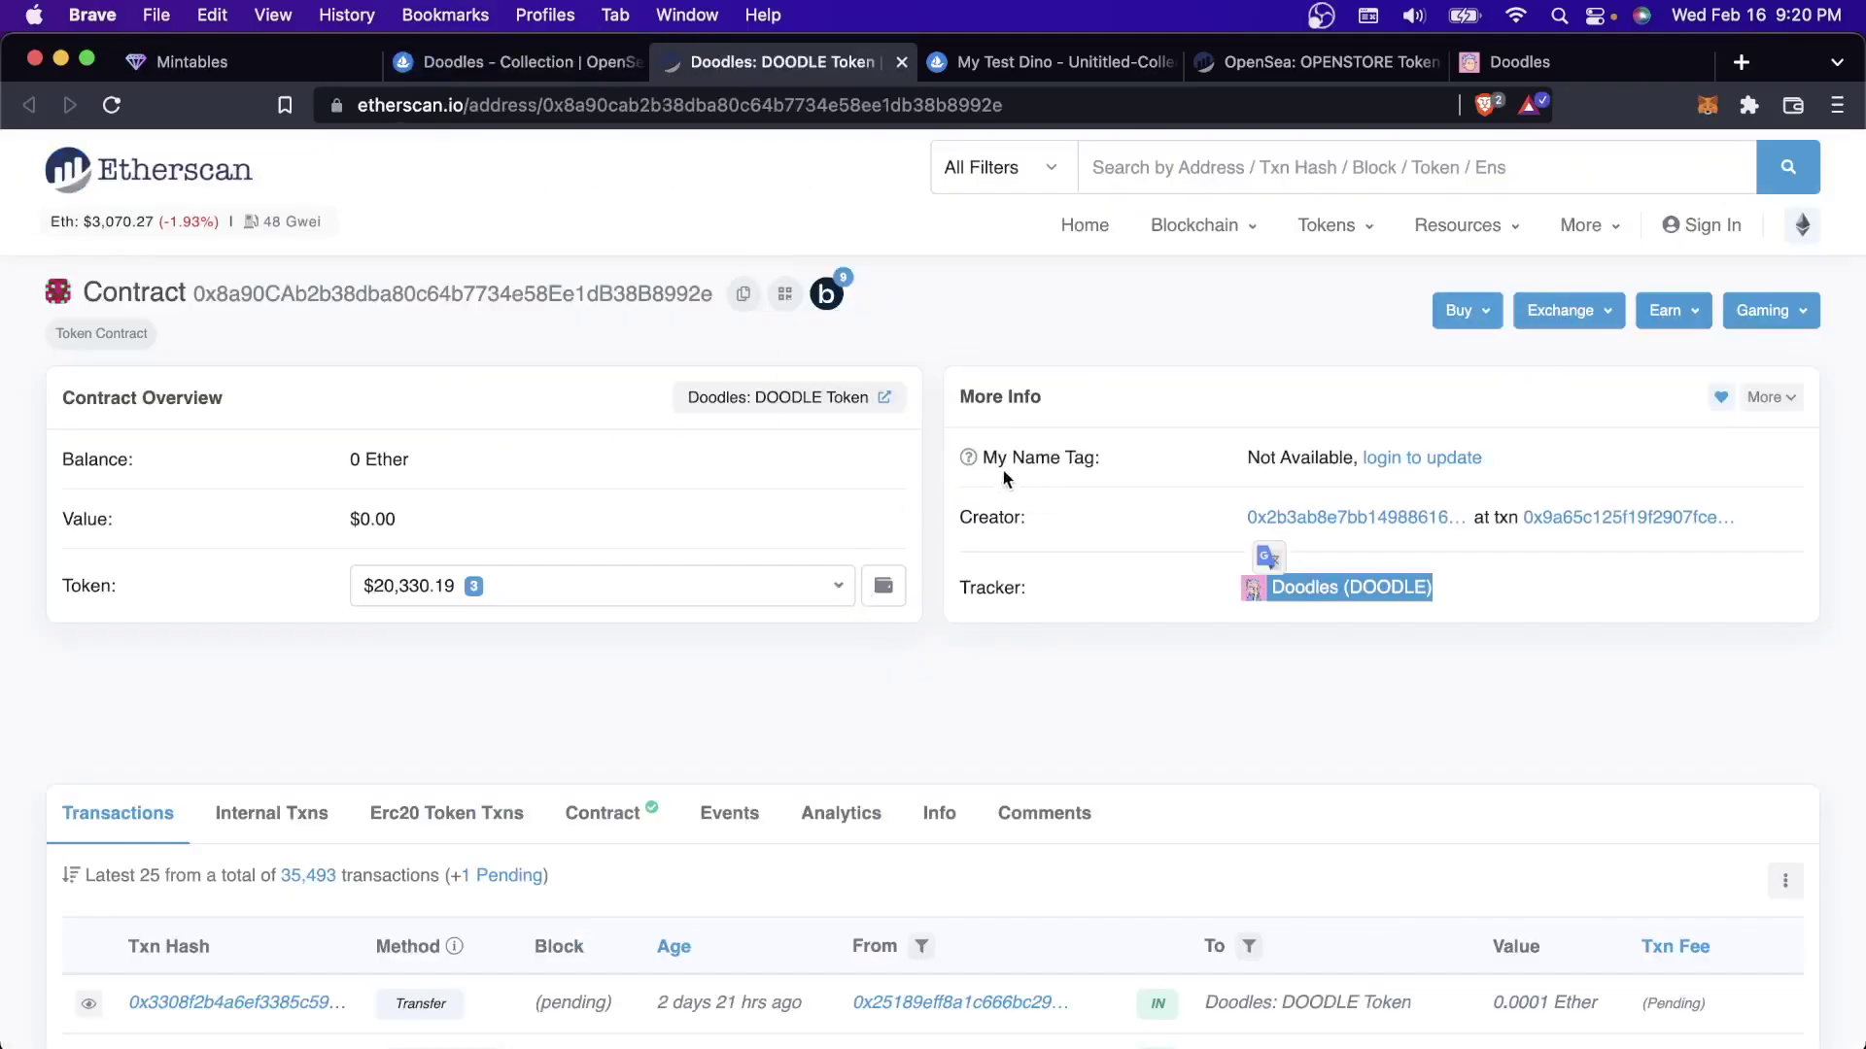
left_click(1030, 453)
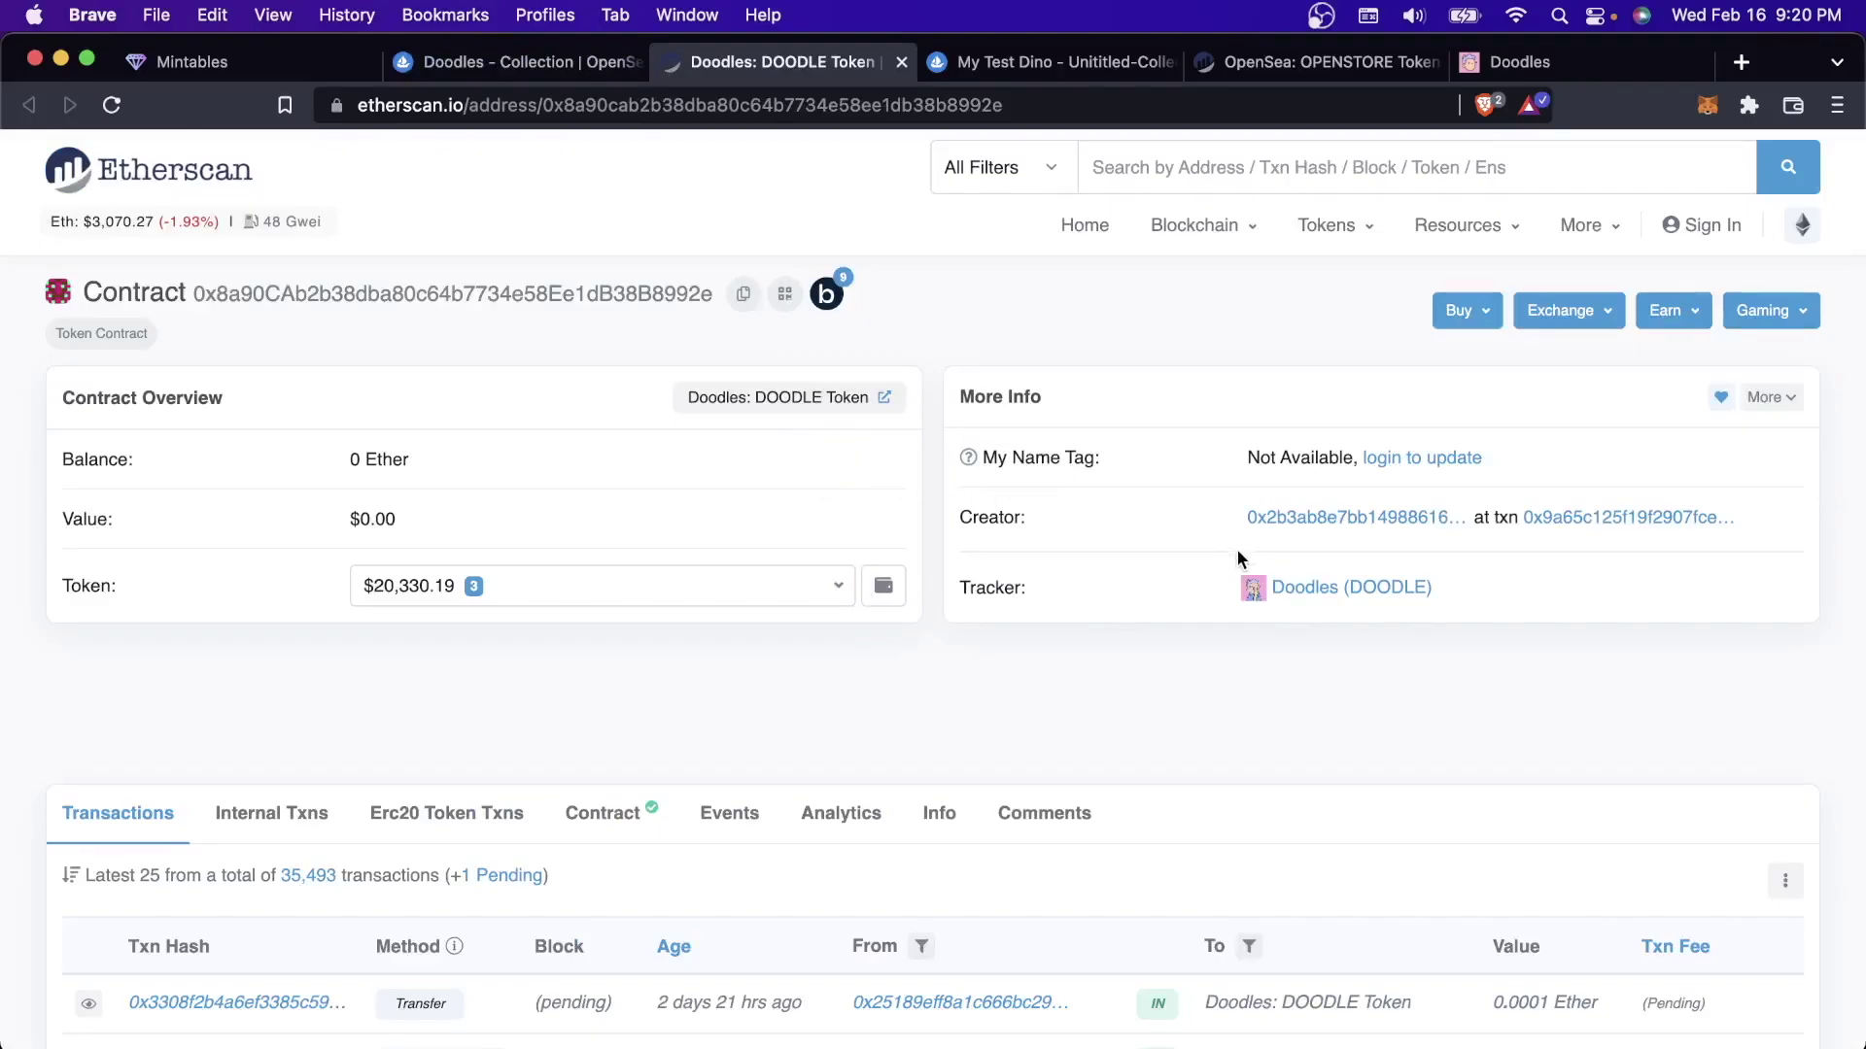
left_click(1615, 517, "super")
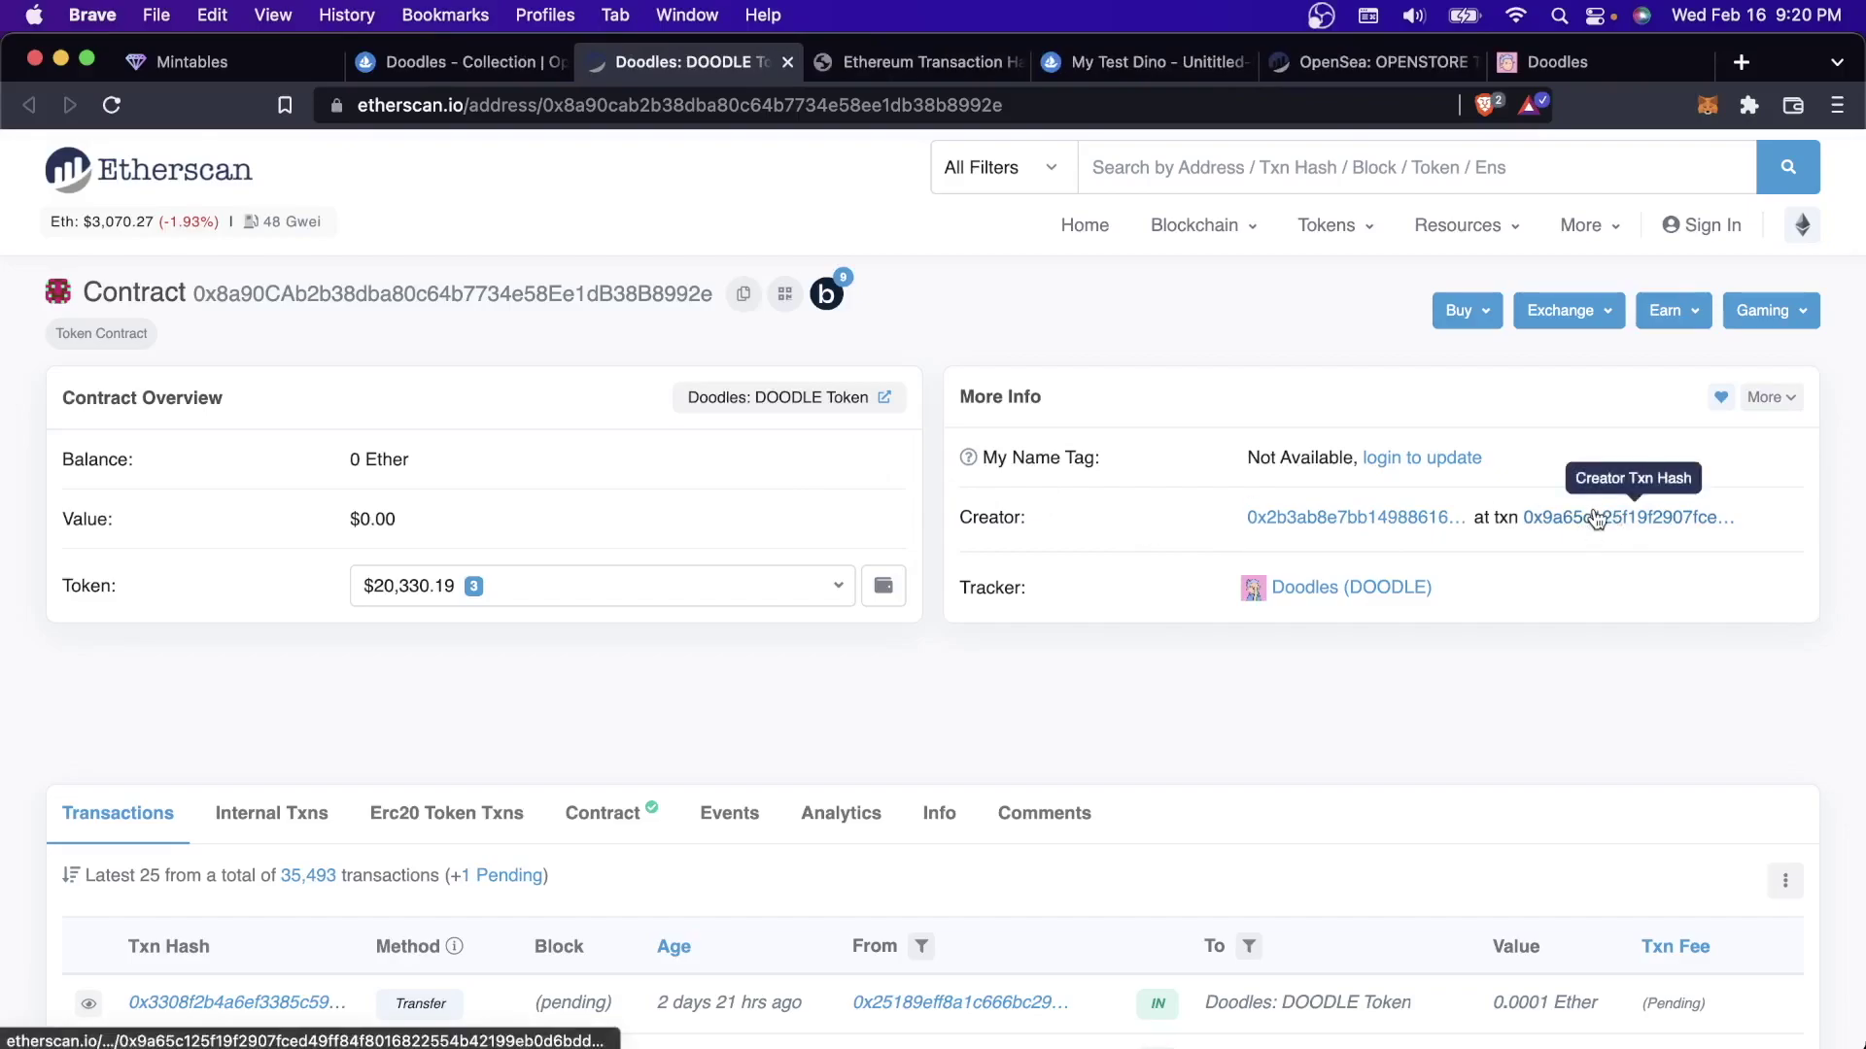
Inspect the creation transaction's fee and 3,829.61 Ether Price, then return to the contract page
key("ctrl+Tab")
scroll(845, 739, "down", 3)
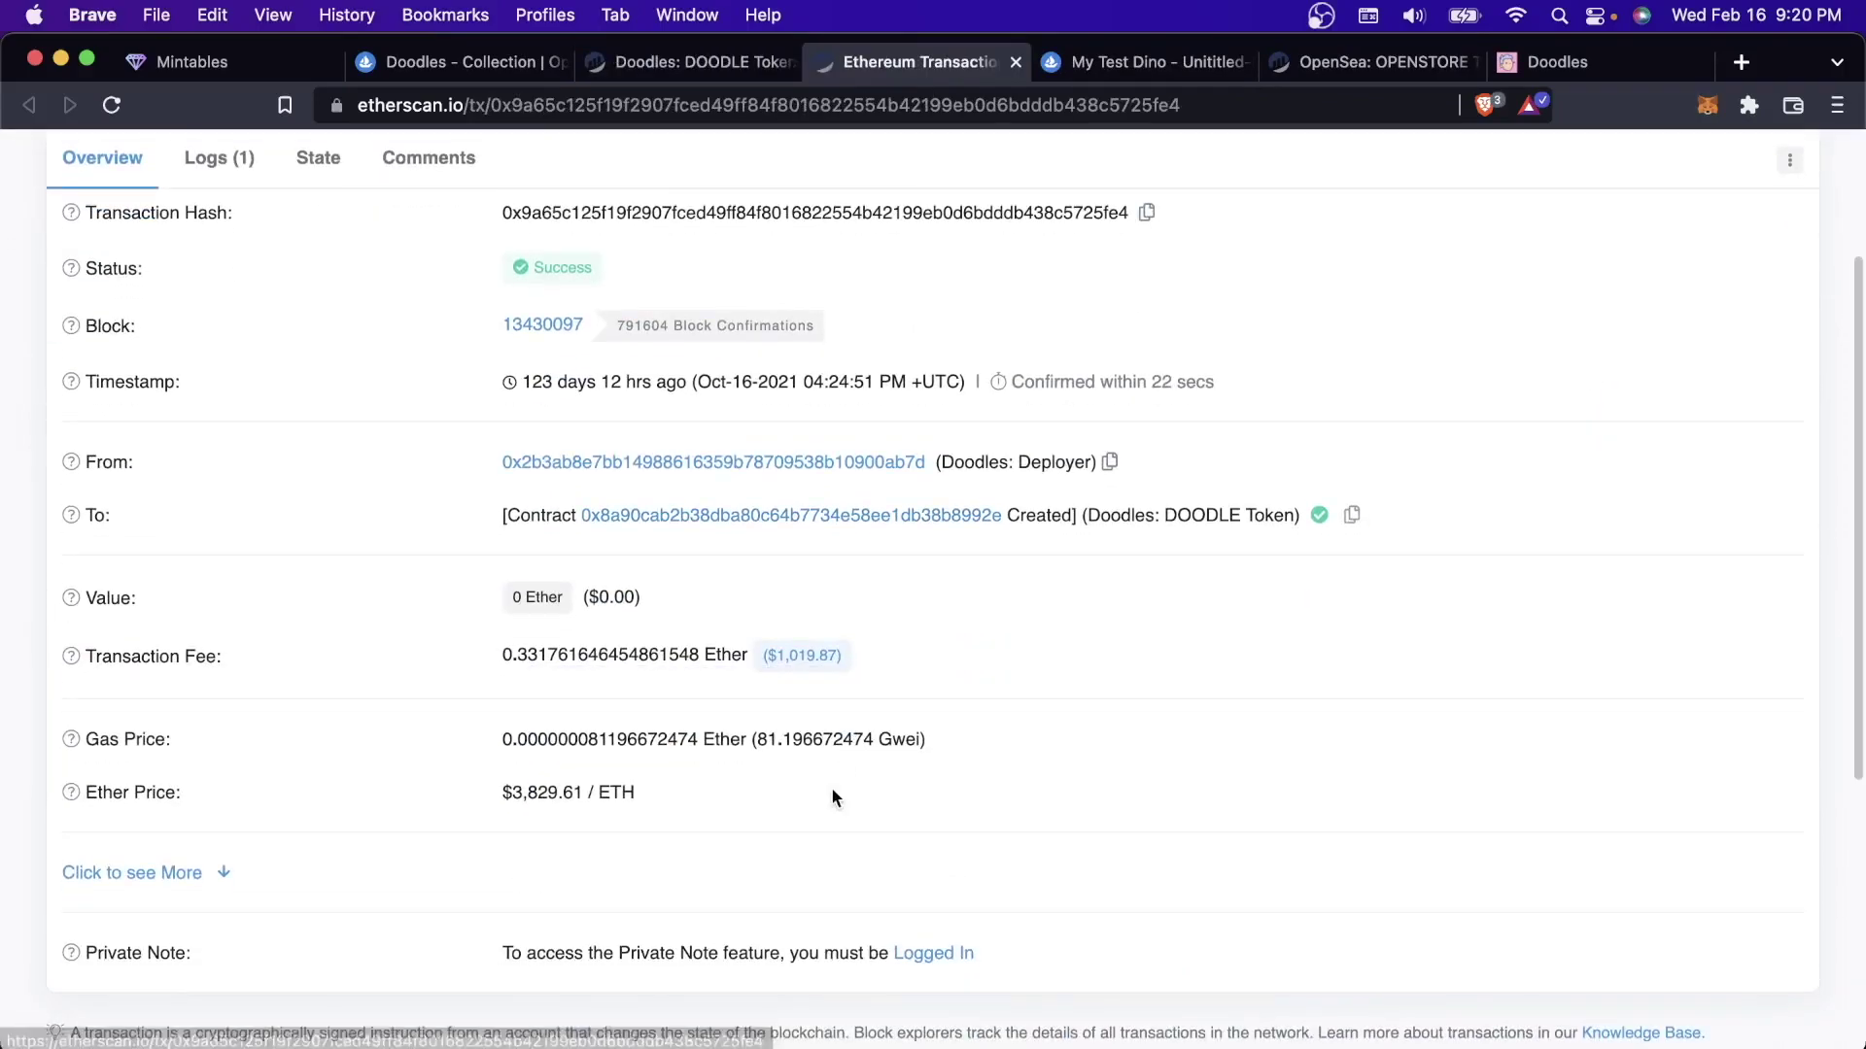
double_click(525, 792)
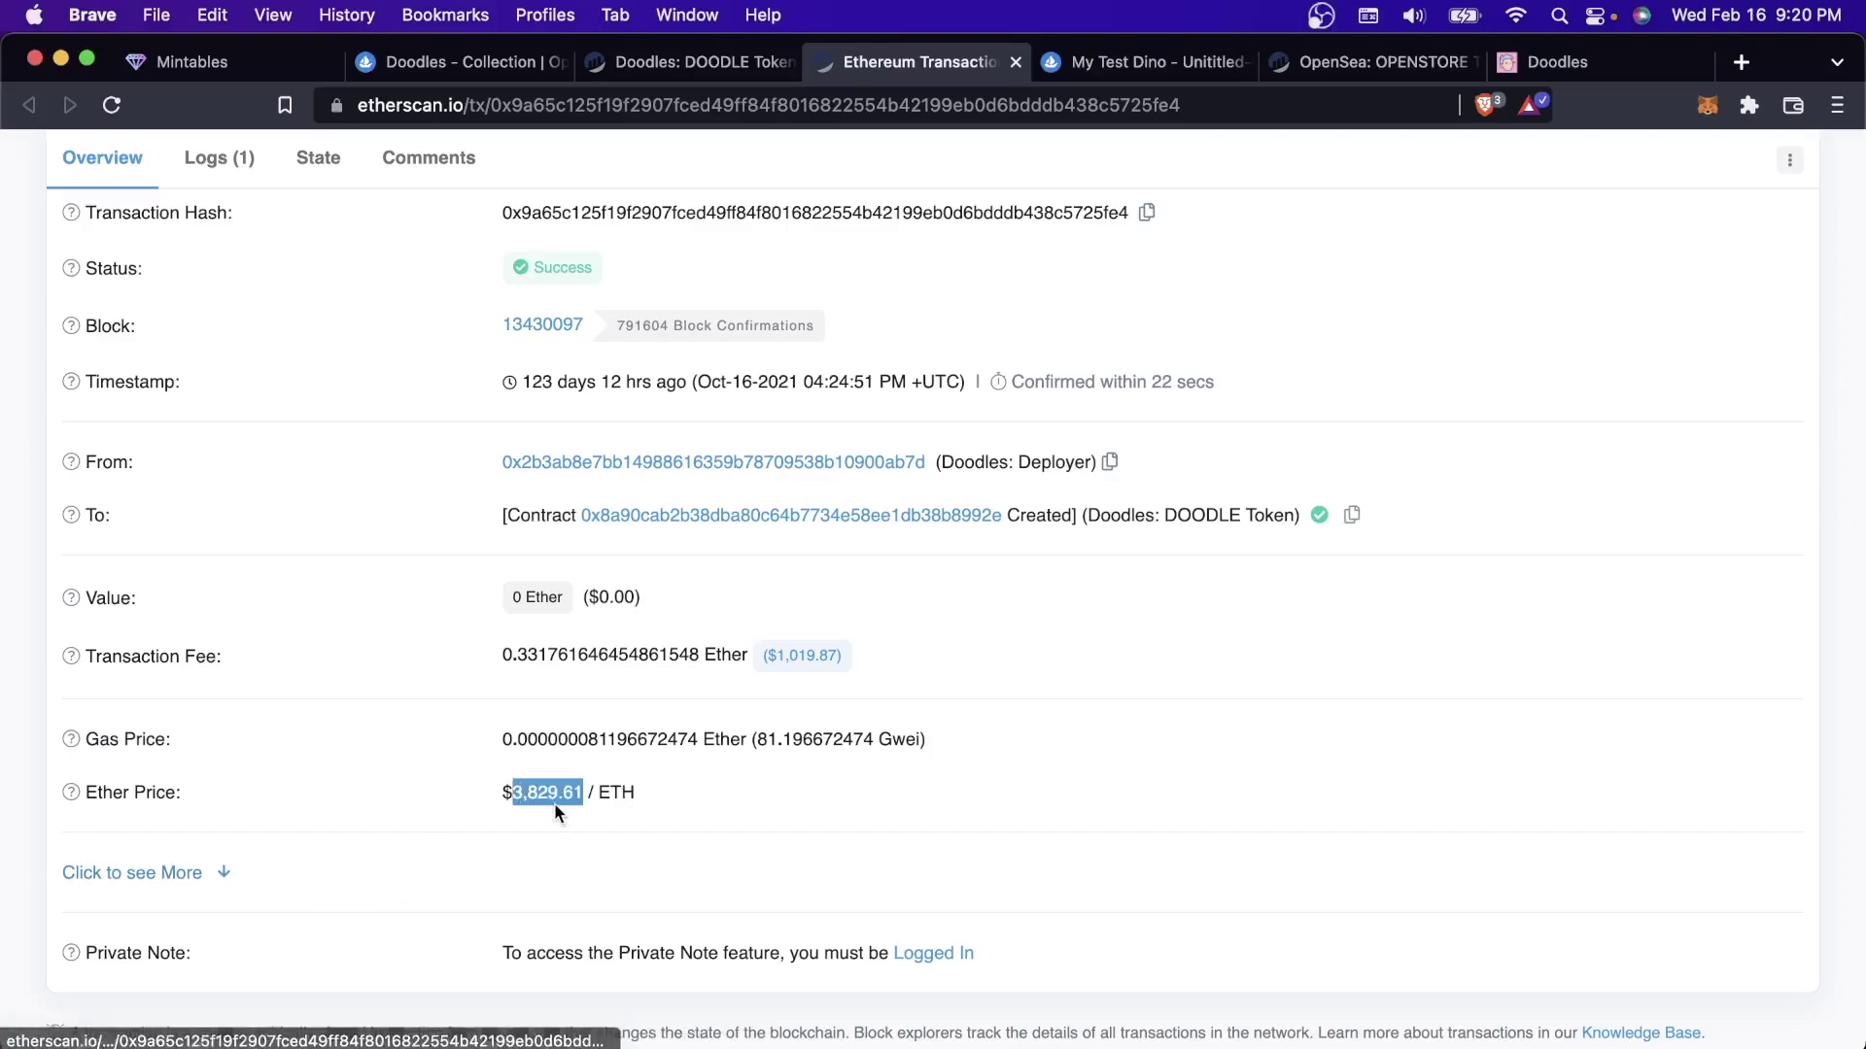
left_click(553, 795)
double_click(554, 795)
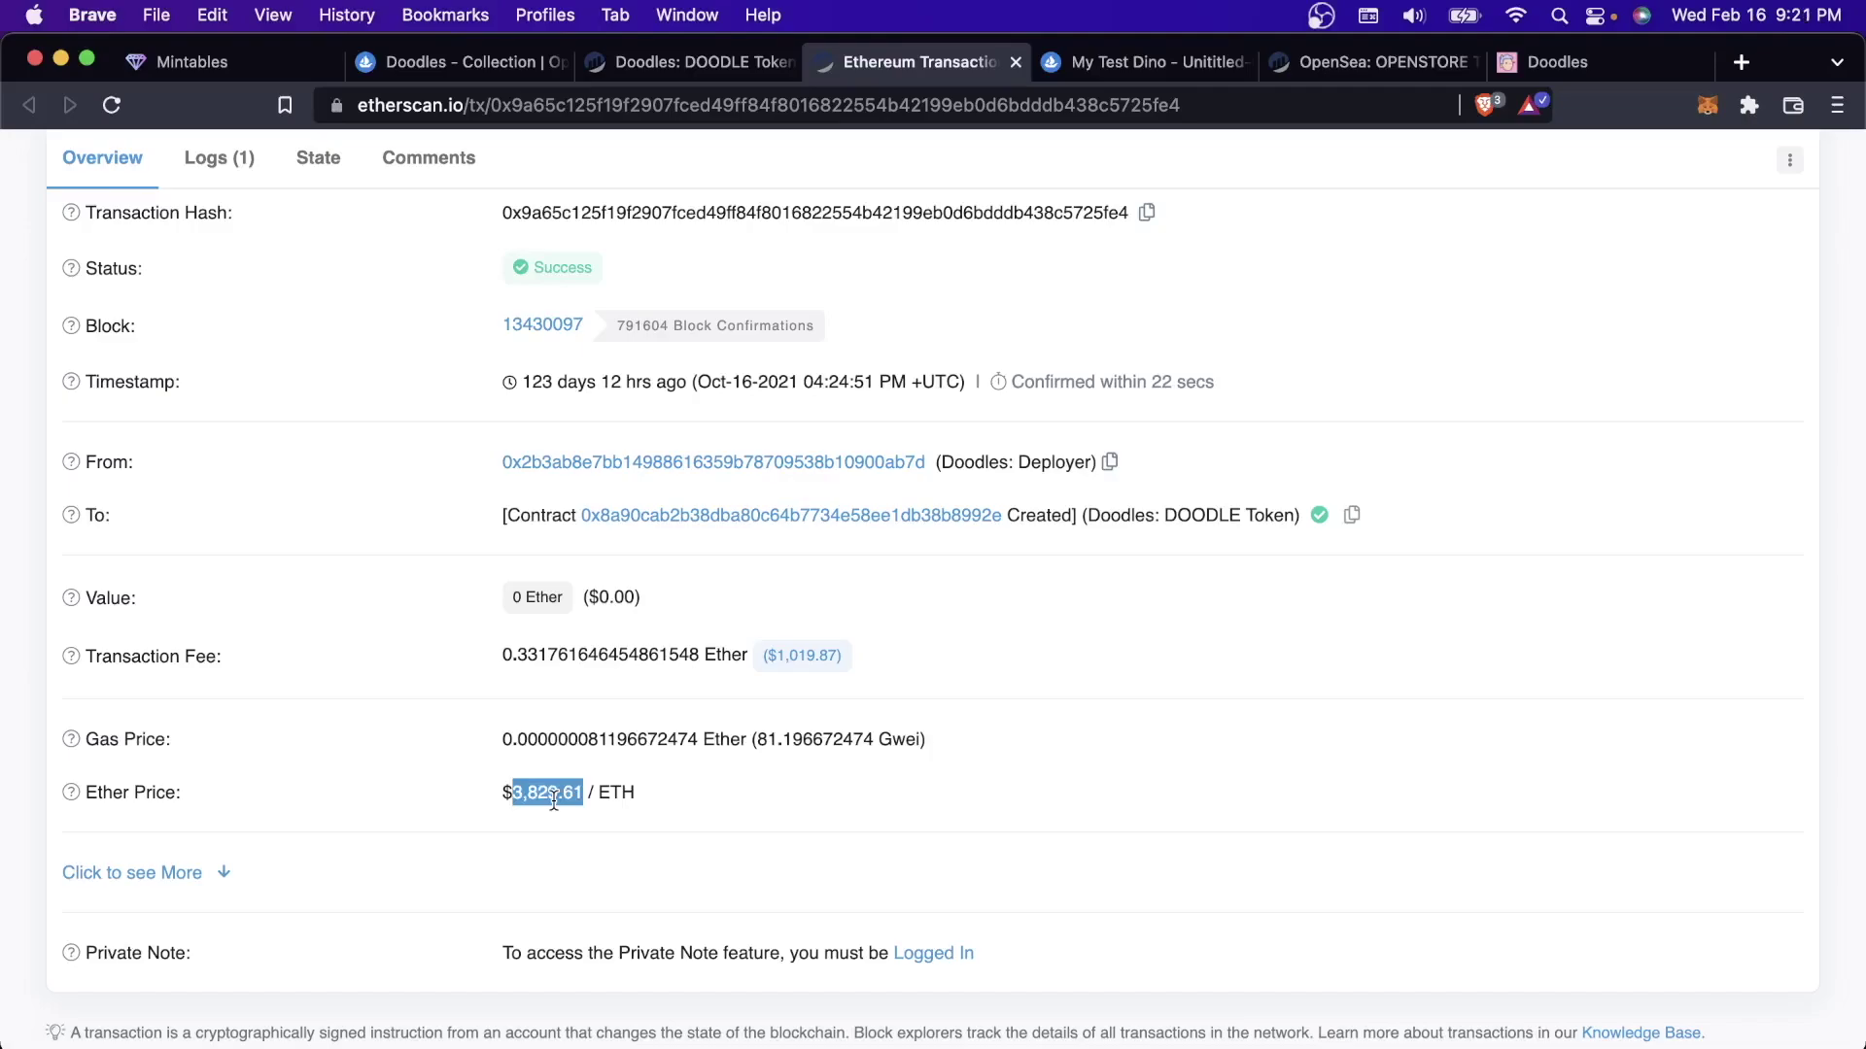
scroll(554, 798, "up", 2)
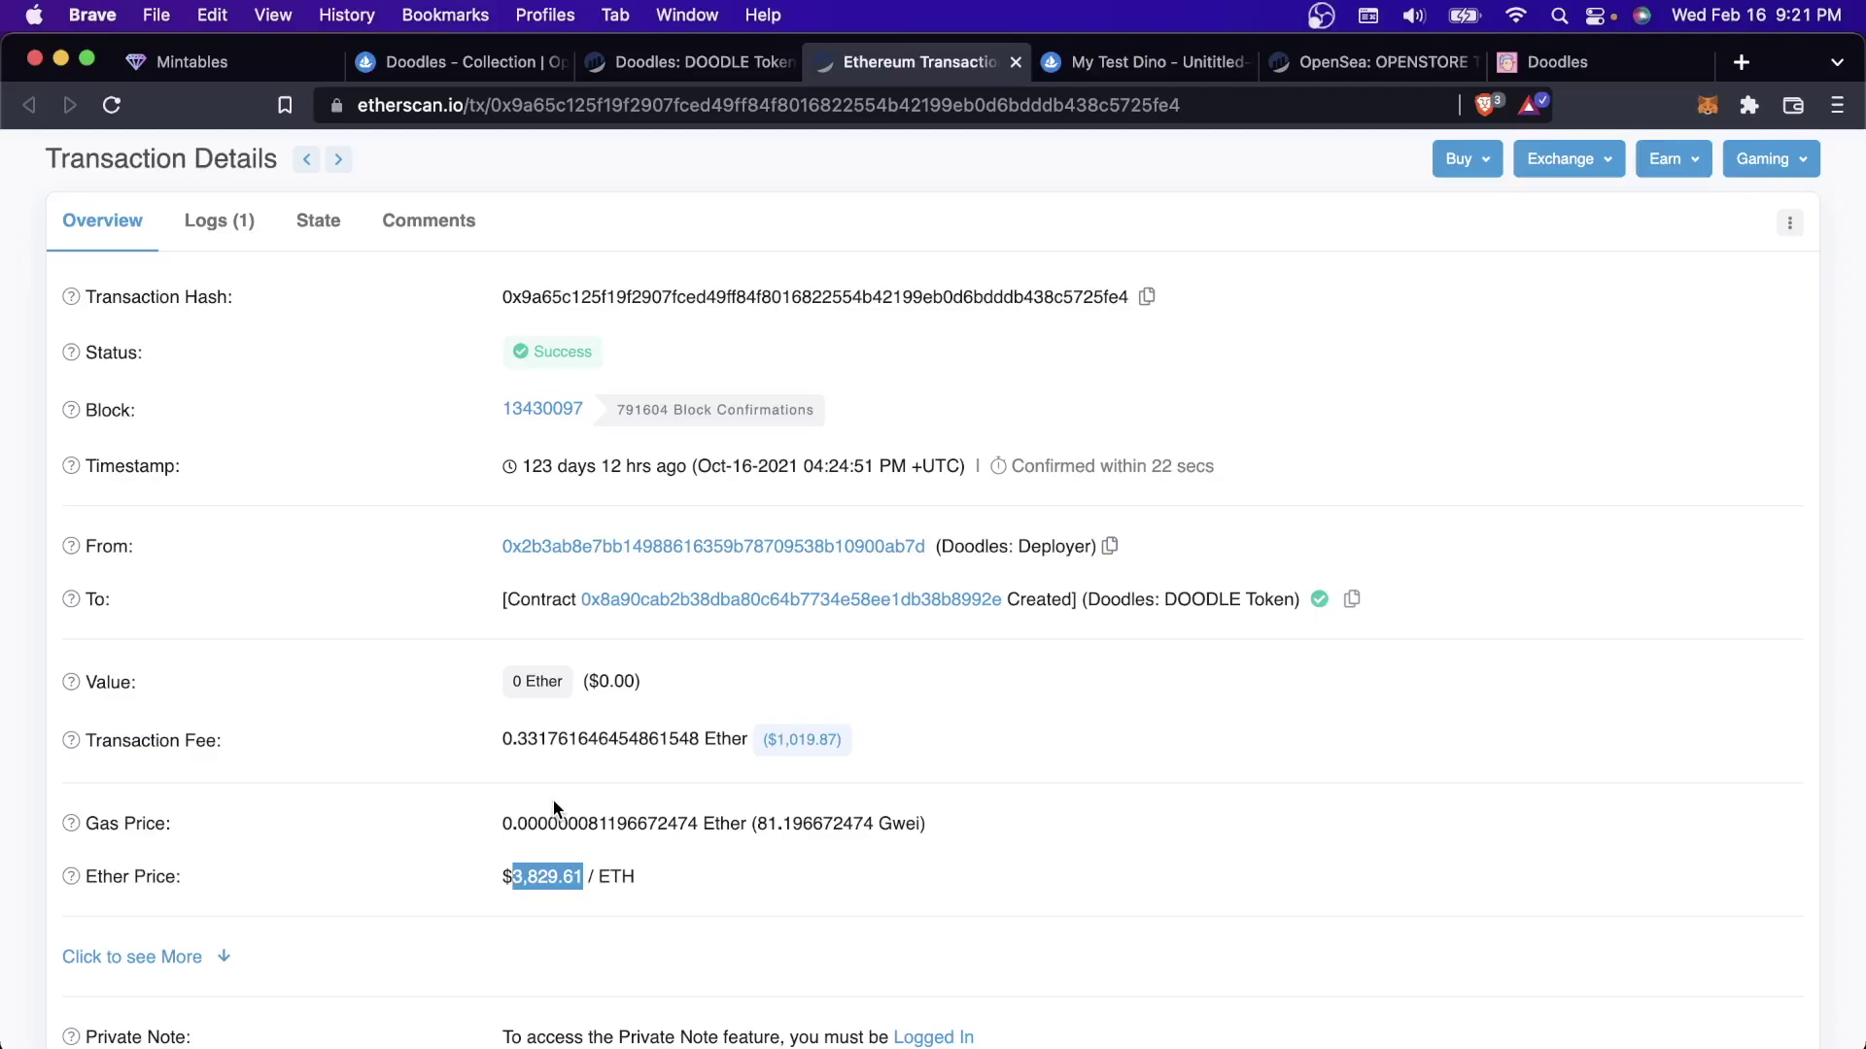
key("ctrl+shift+Tab")
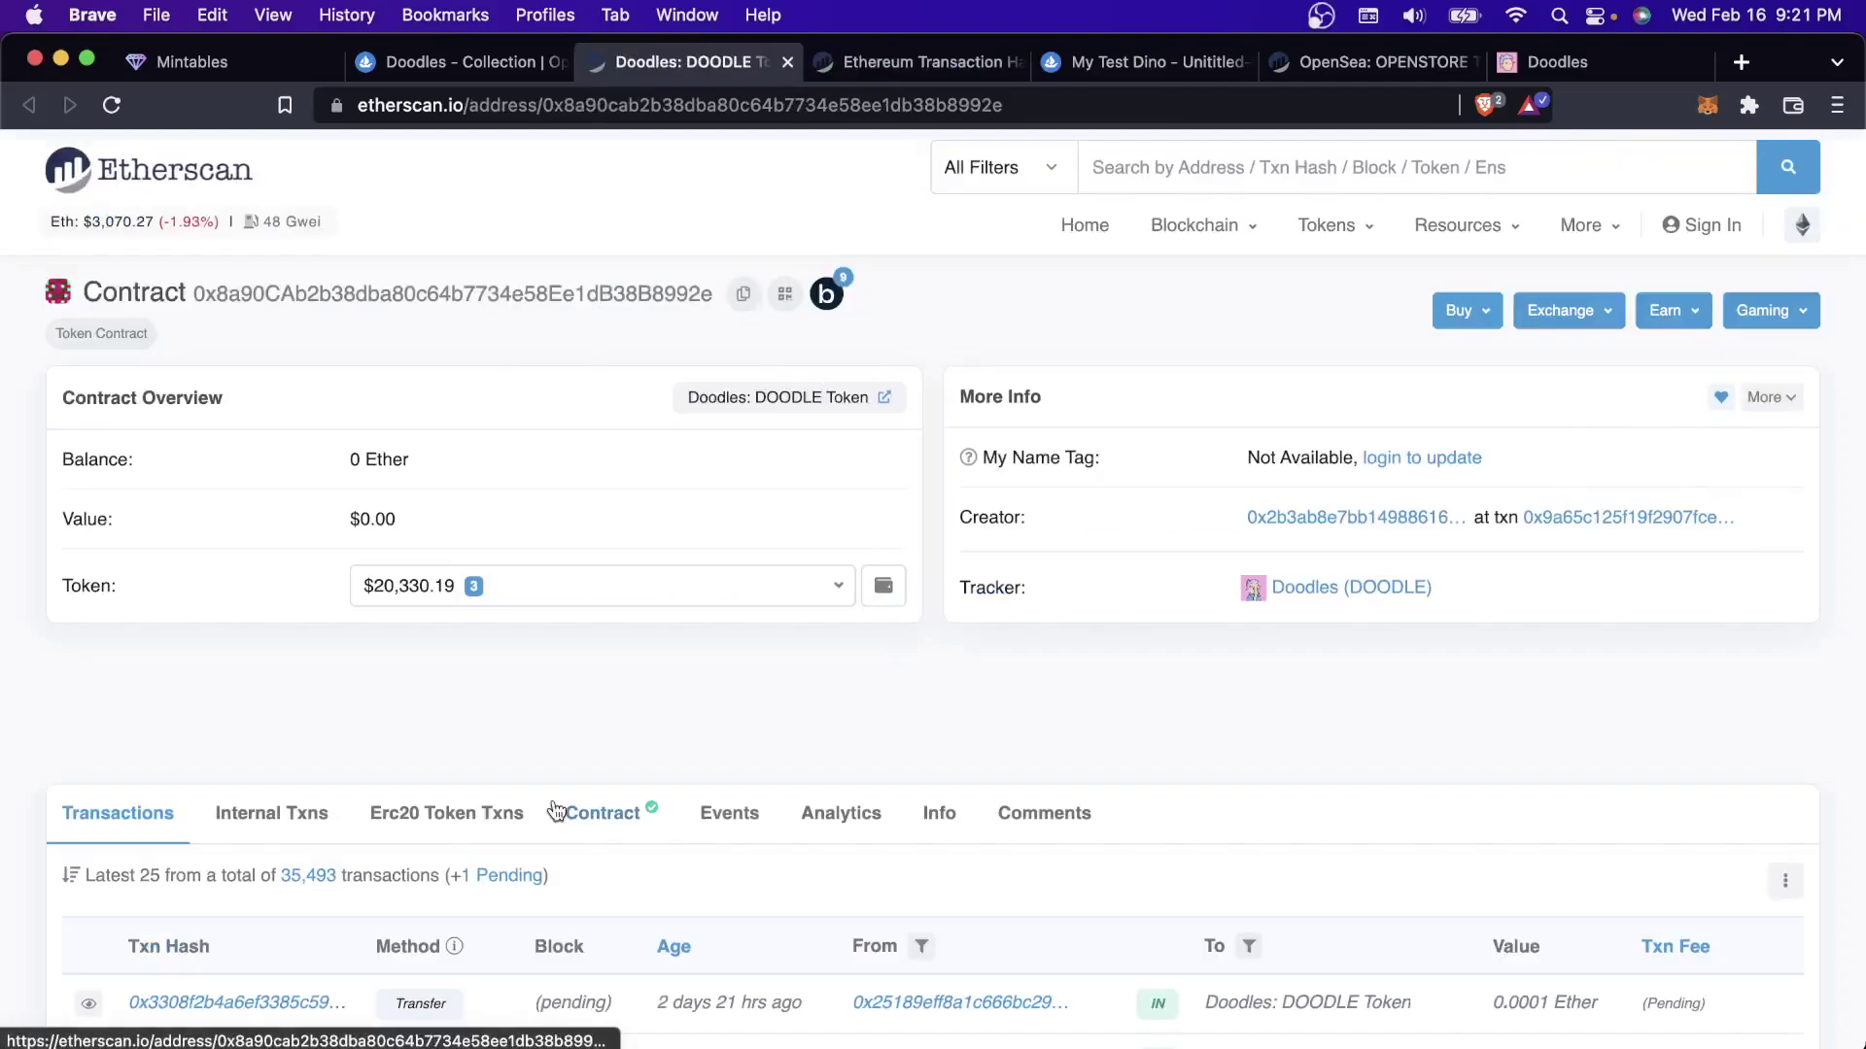
Change the Dino Bros minting page URL from dino-bros to dinobros
key("ctrl+shift+Tab")
key("ctrl+shift+Tab")
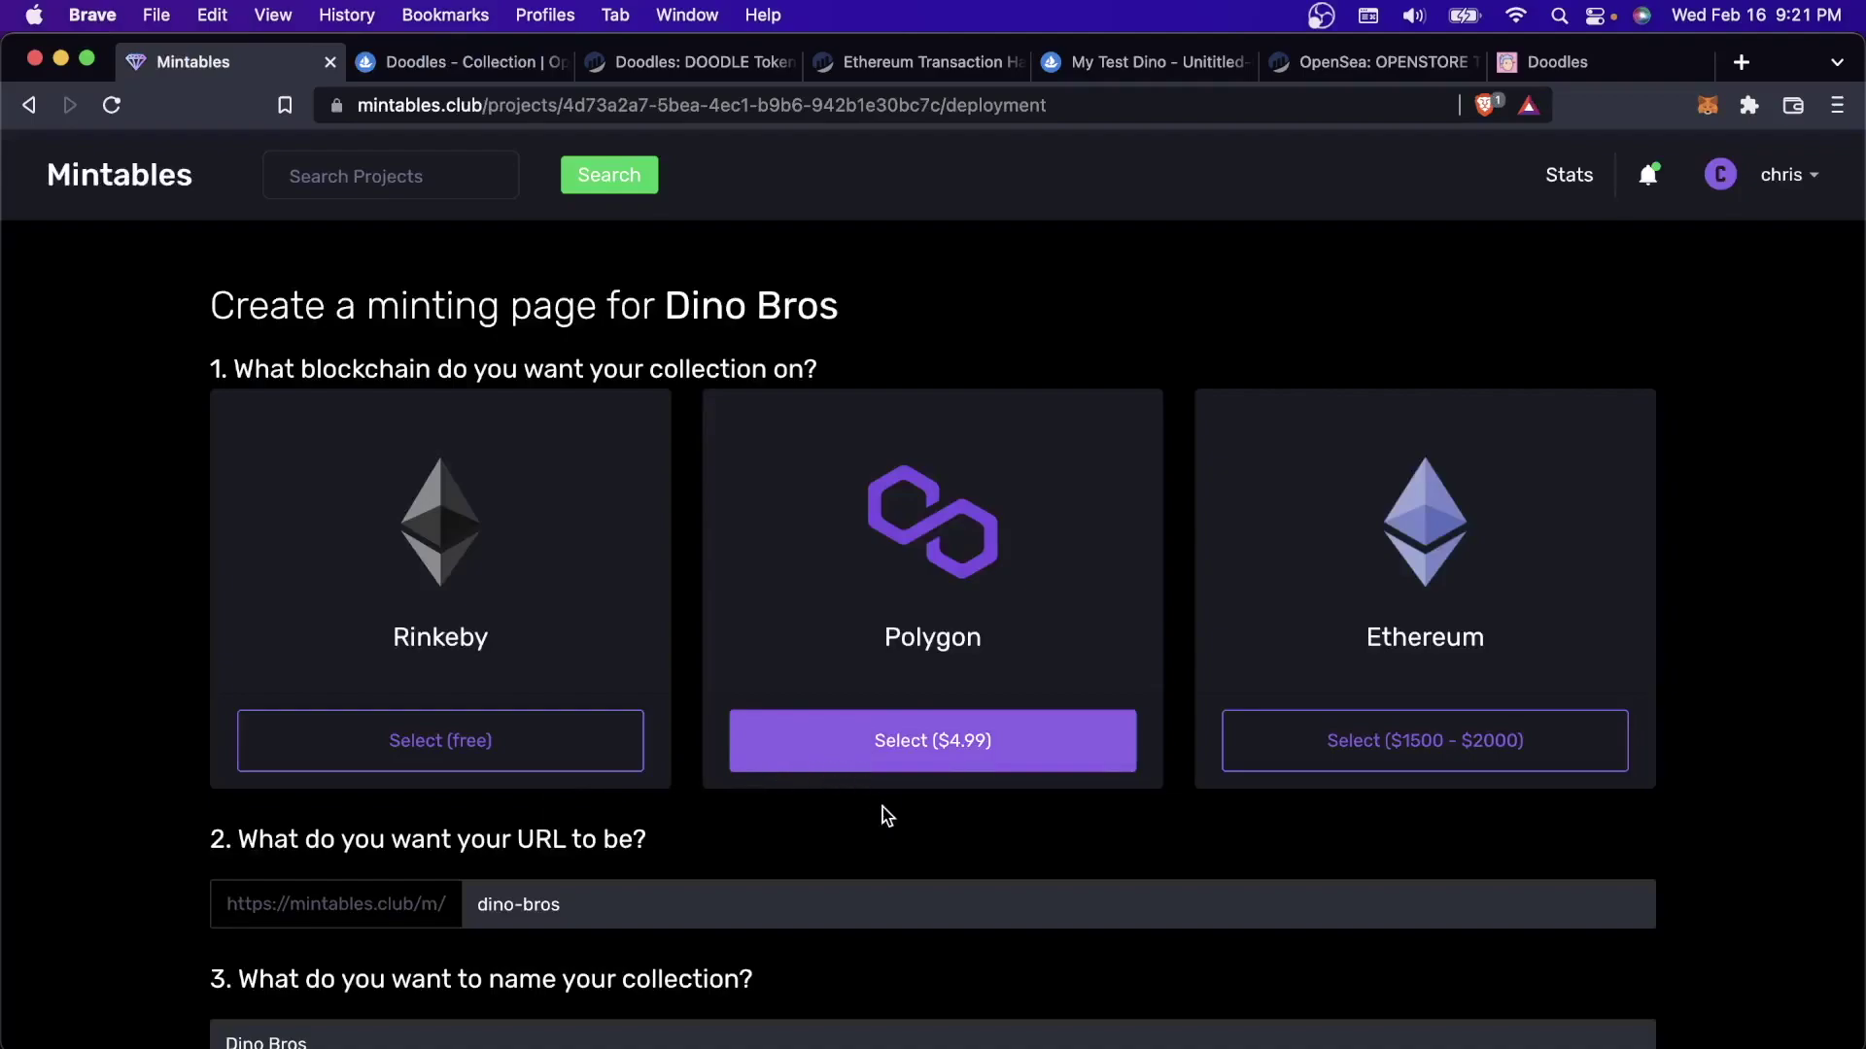
scroll(884, 813, "down", 2)
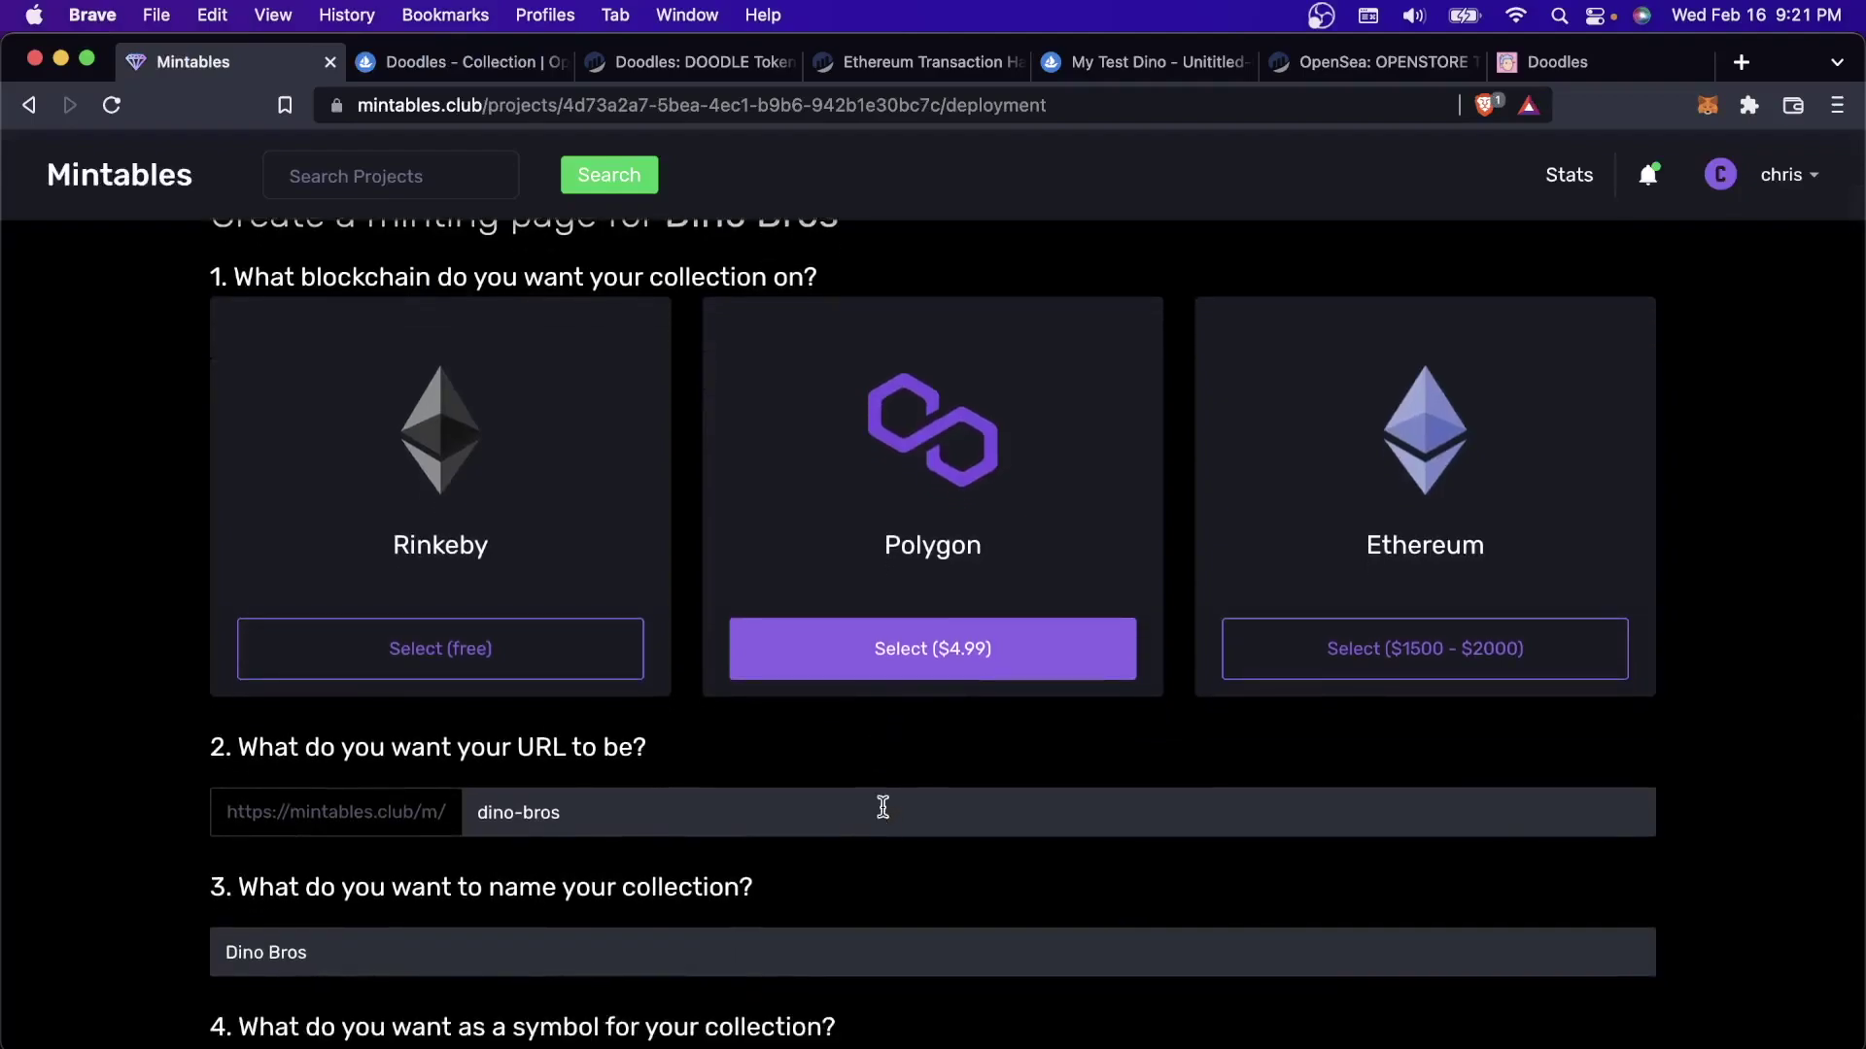
left_click(882, 807)
key("BackSpace")
key("BackSpace")
key("BackSpace")
key("BackSpace")
key("BackSpace")
type("bros")
scroll(882, 807, "down", 2)
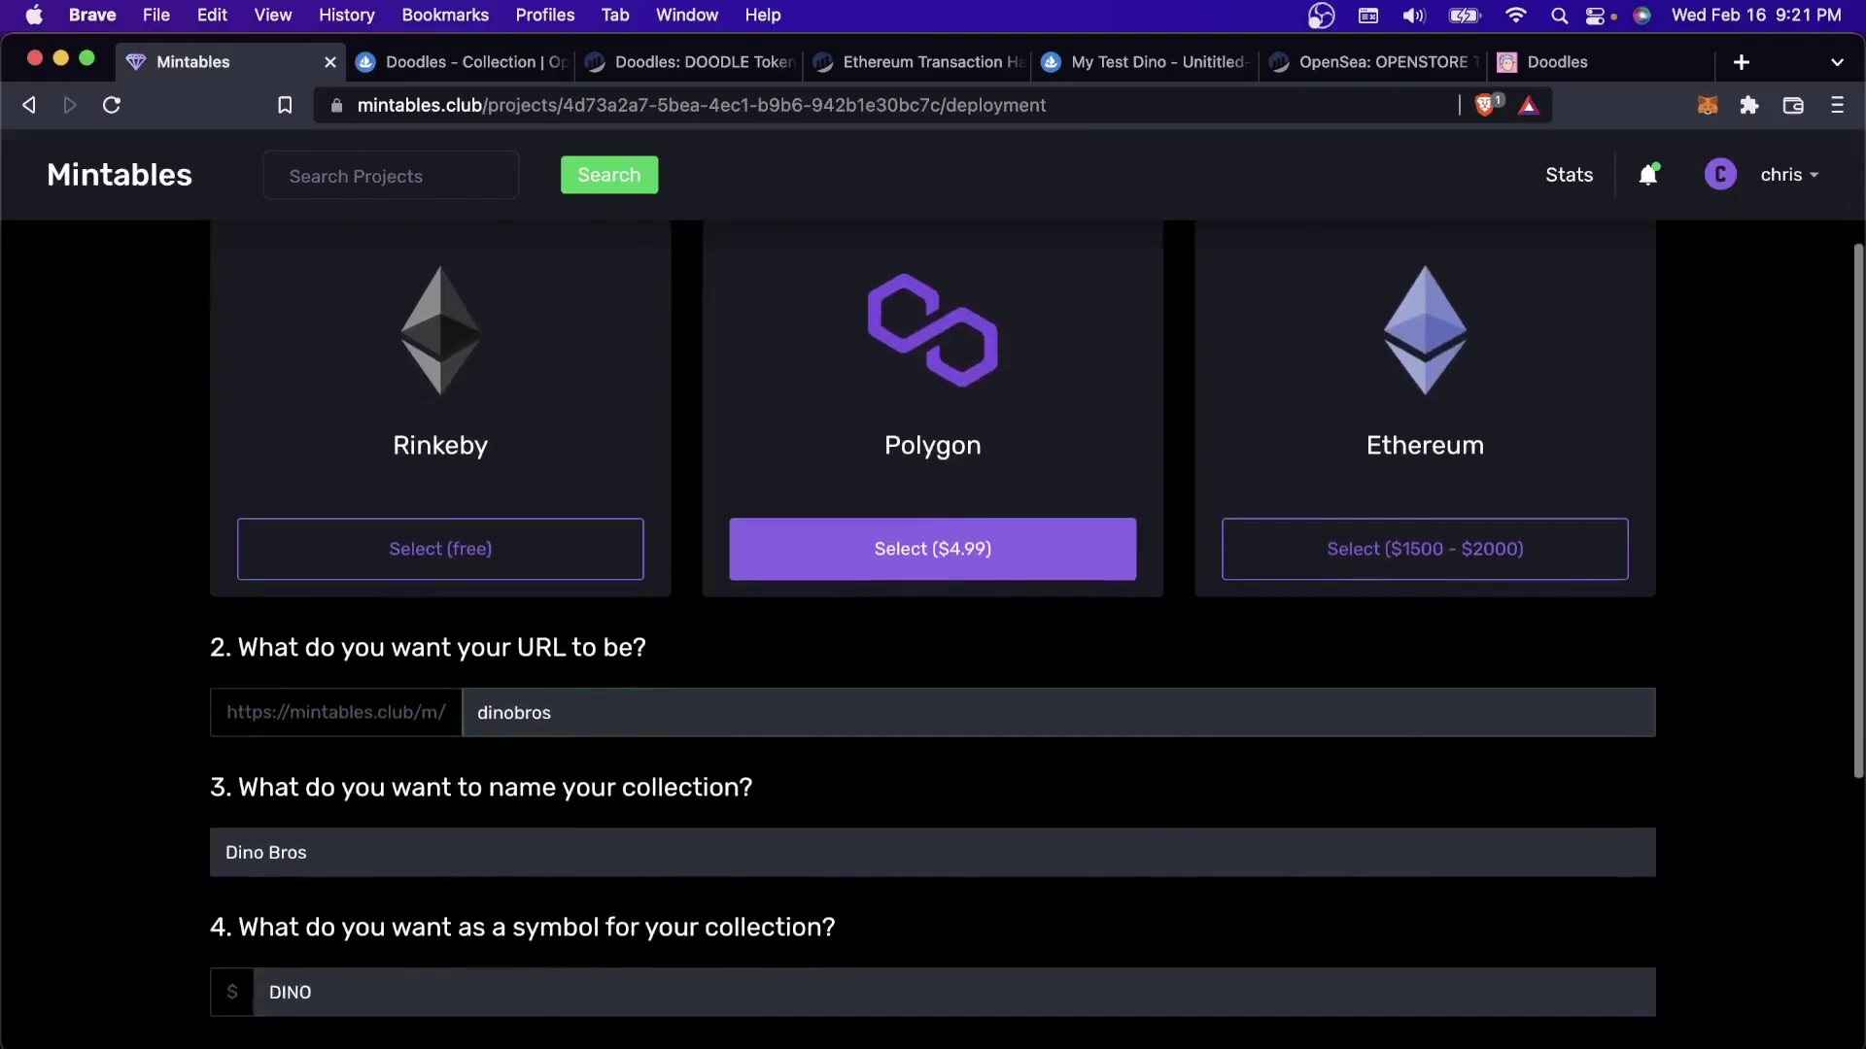
scroll(595, 680, "down", 1)
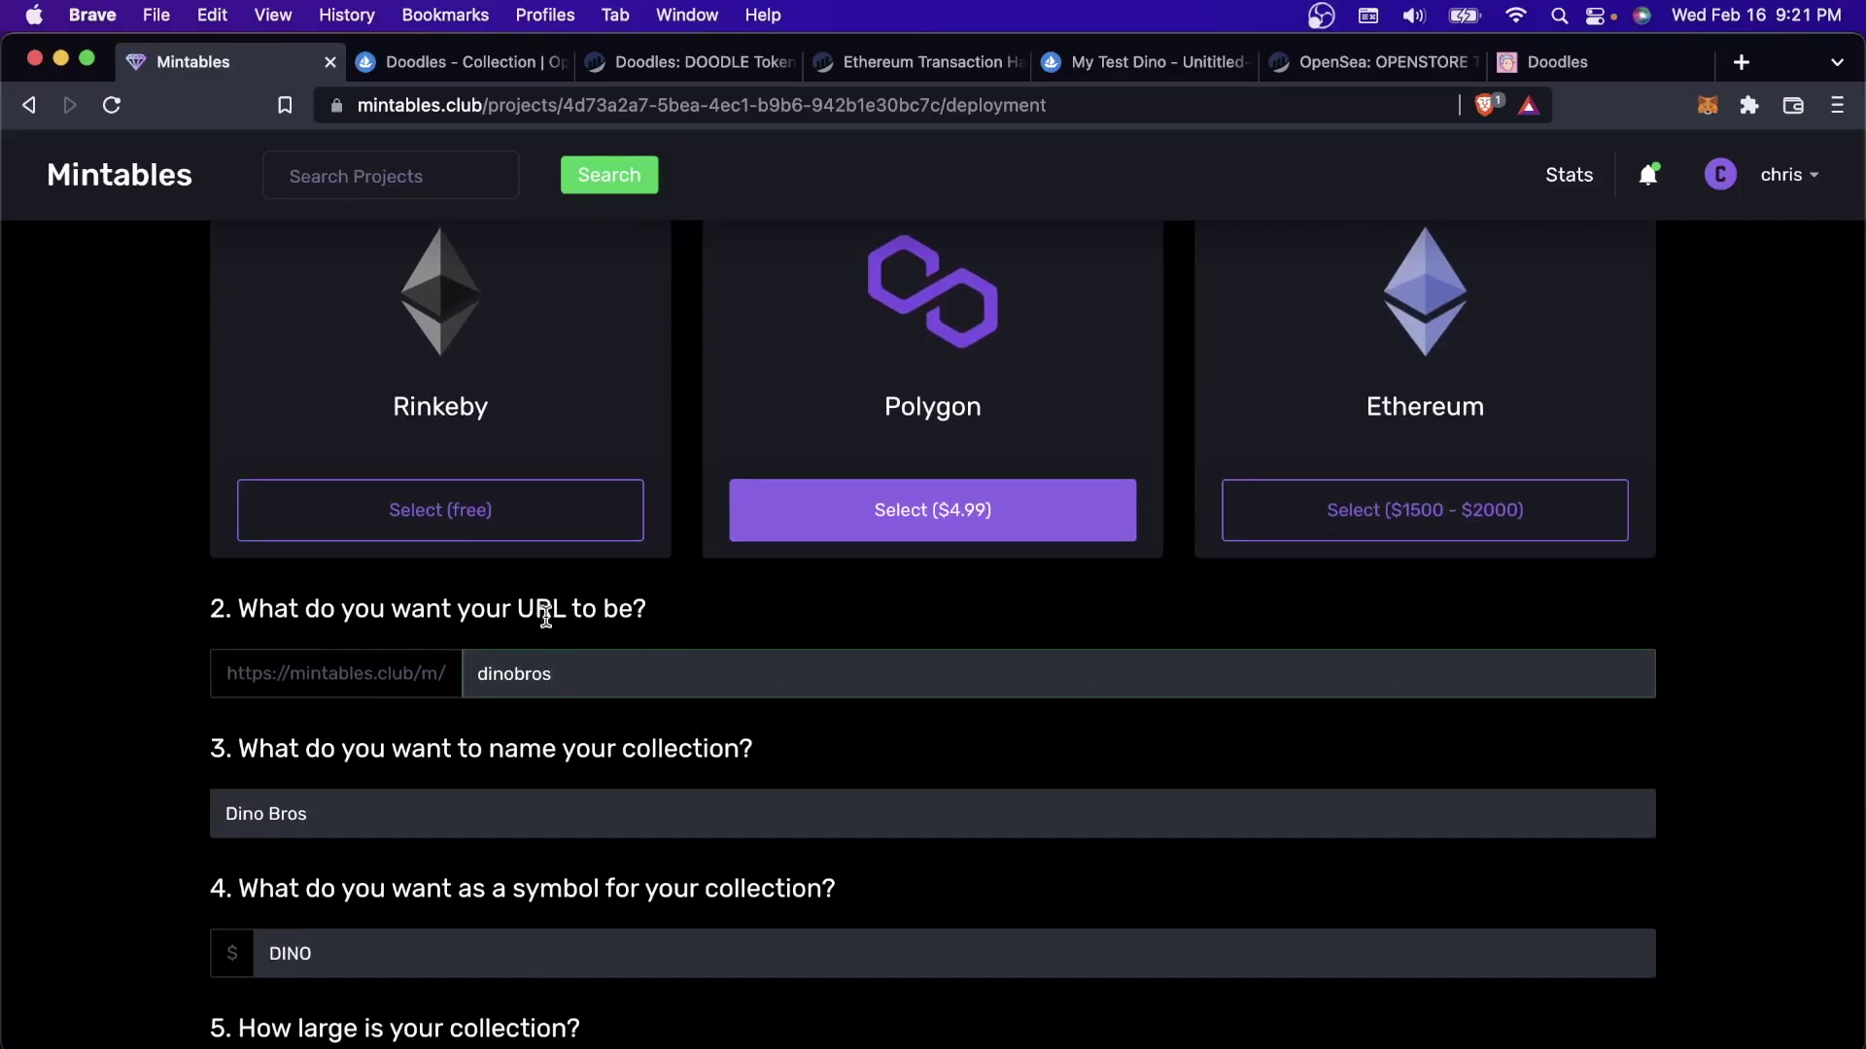
Review the dinobros URL, Dino Bros name and symbol questions, then return to Etherscan's Doodles contract
double_click(583, 675)
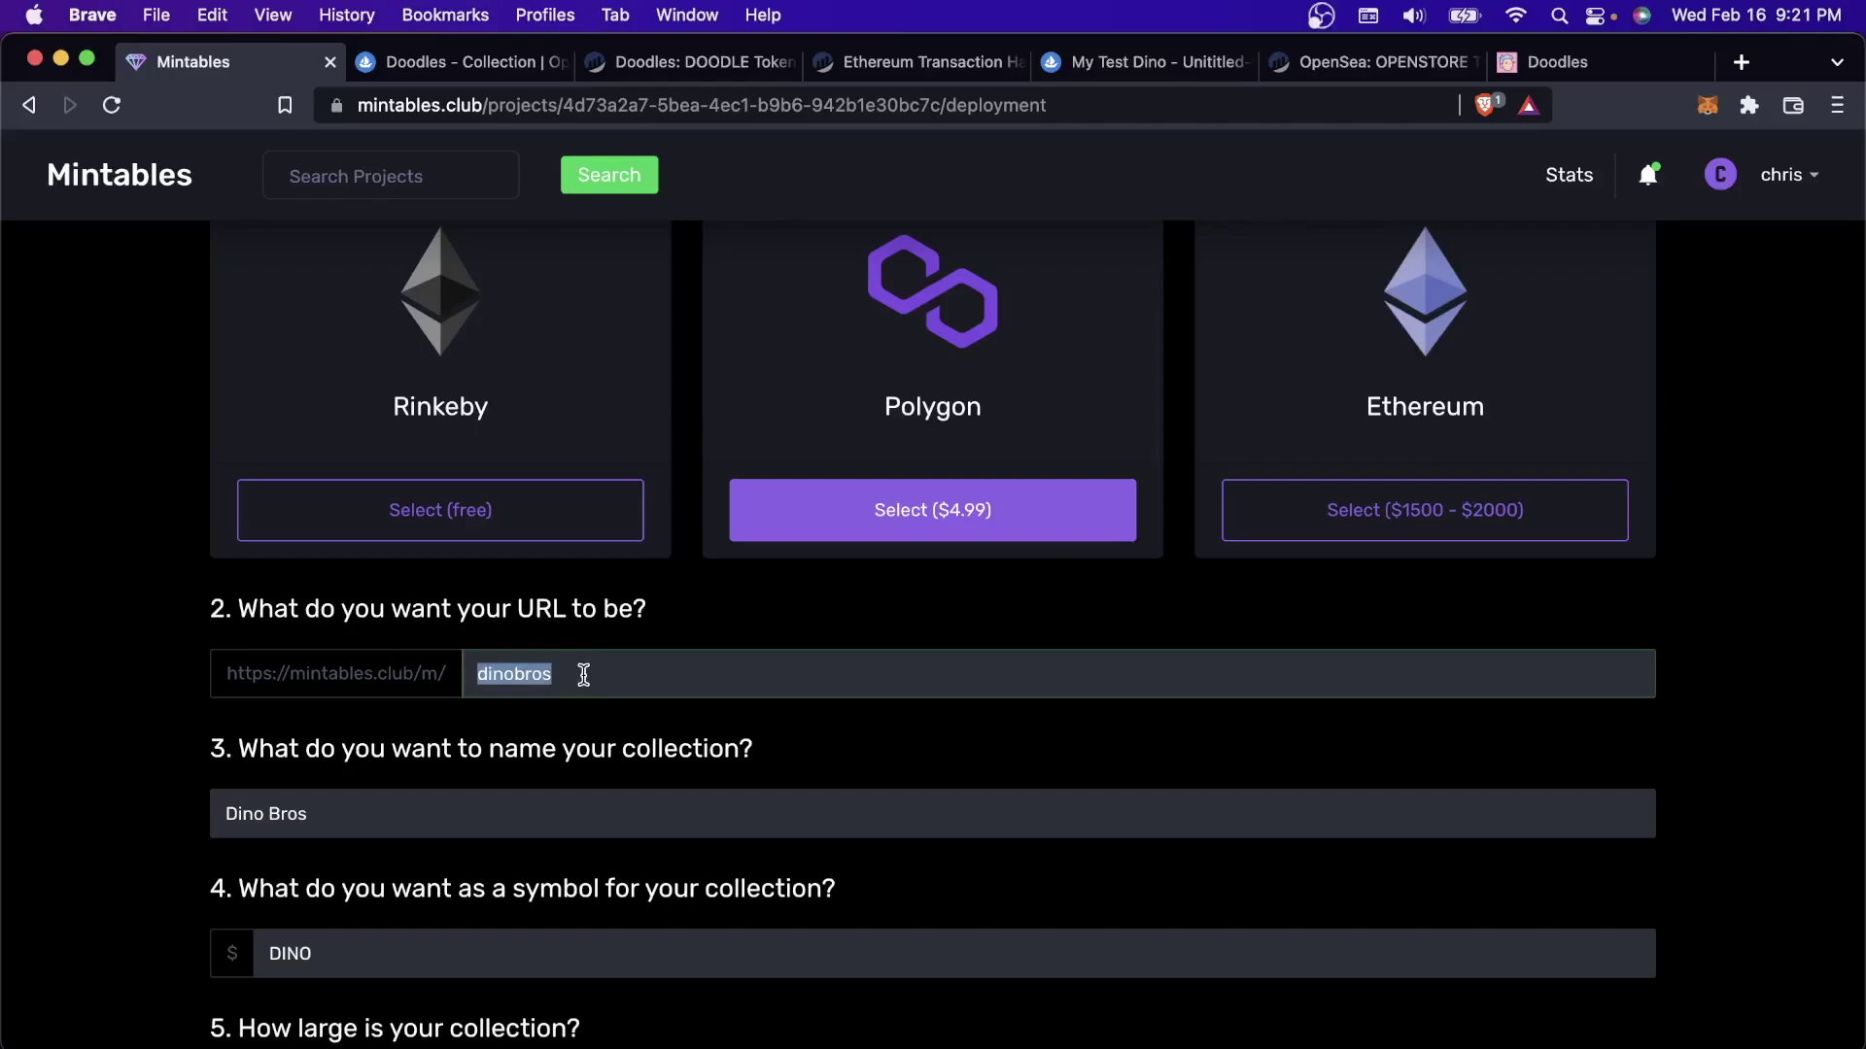
left_click(534, 843)
triple_click(534, 818)
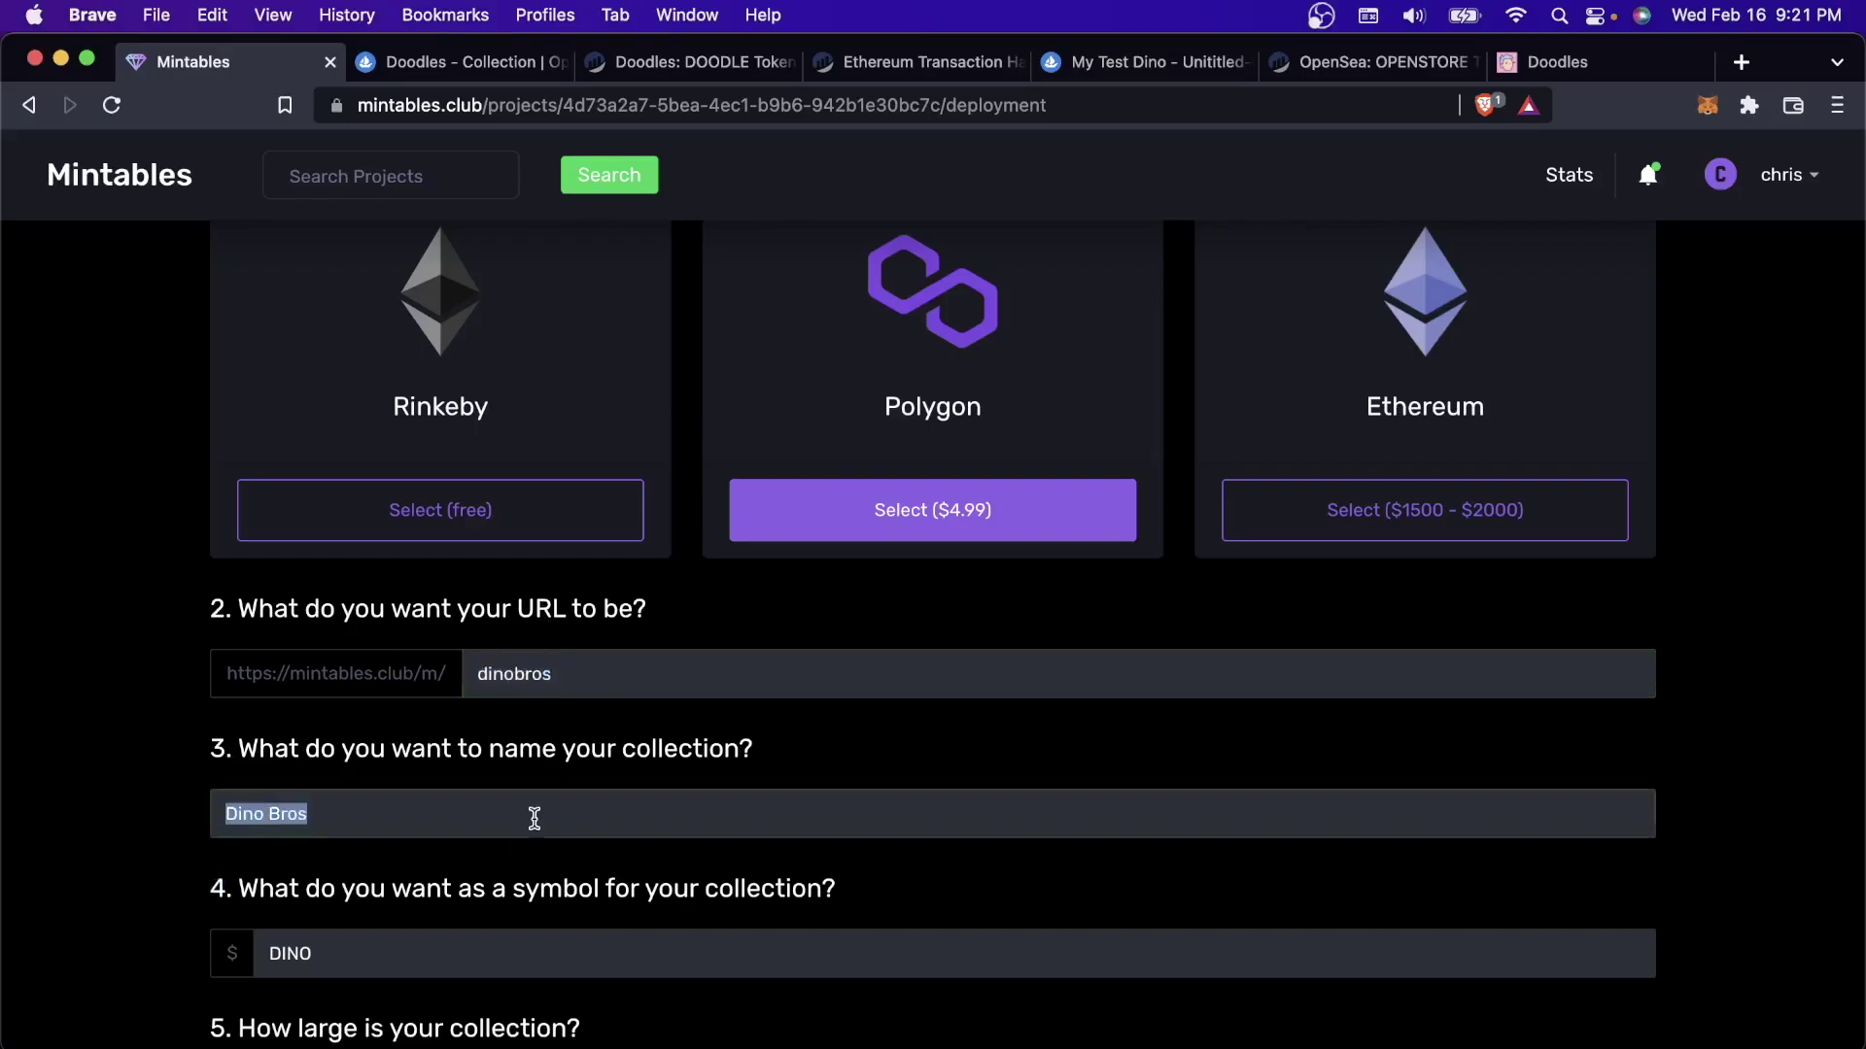
scroll(535, 818, "down", 2)
double_click(522, 635)
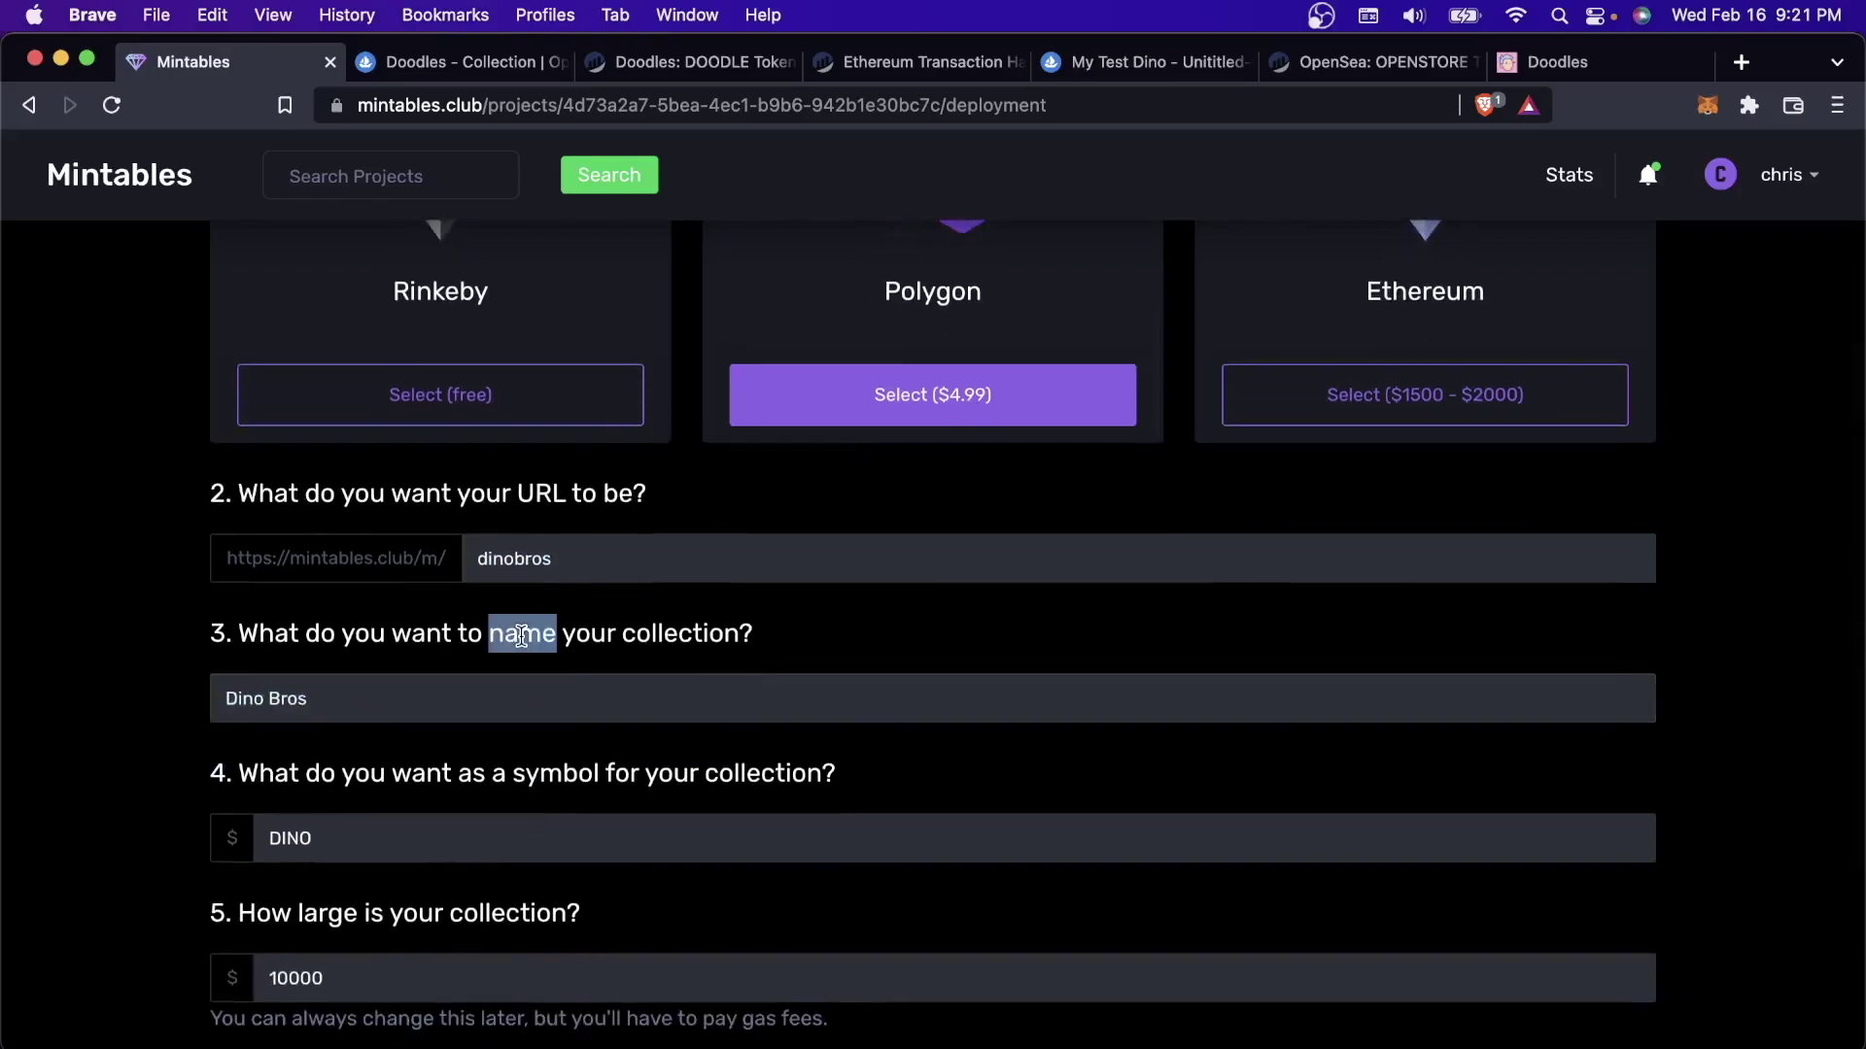
double_click(563, 775)
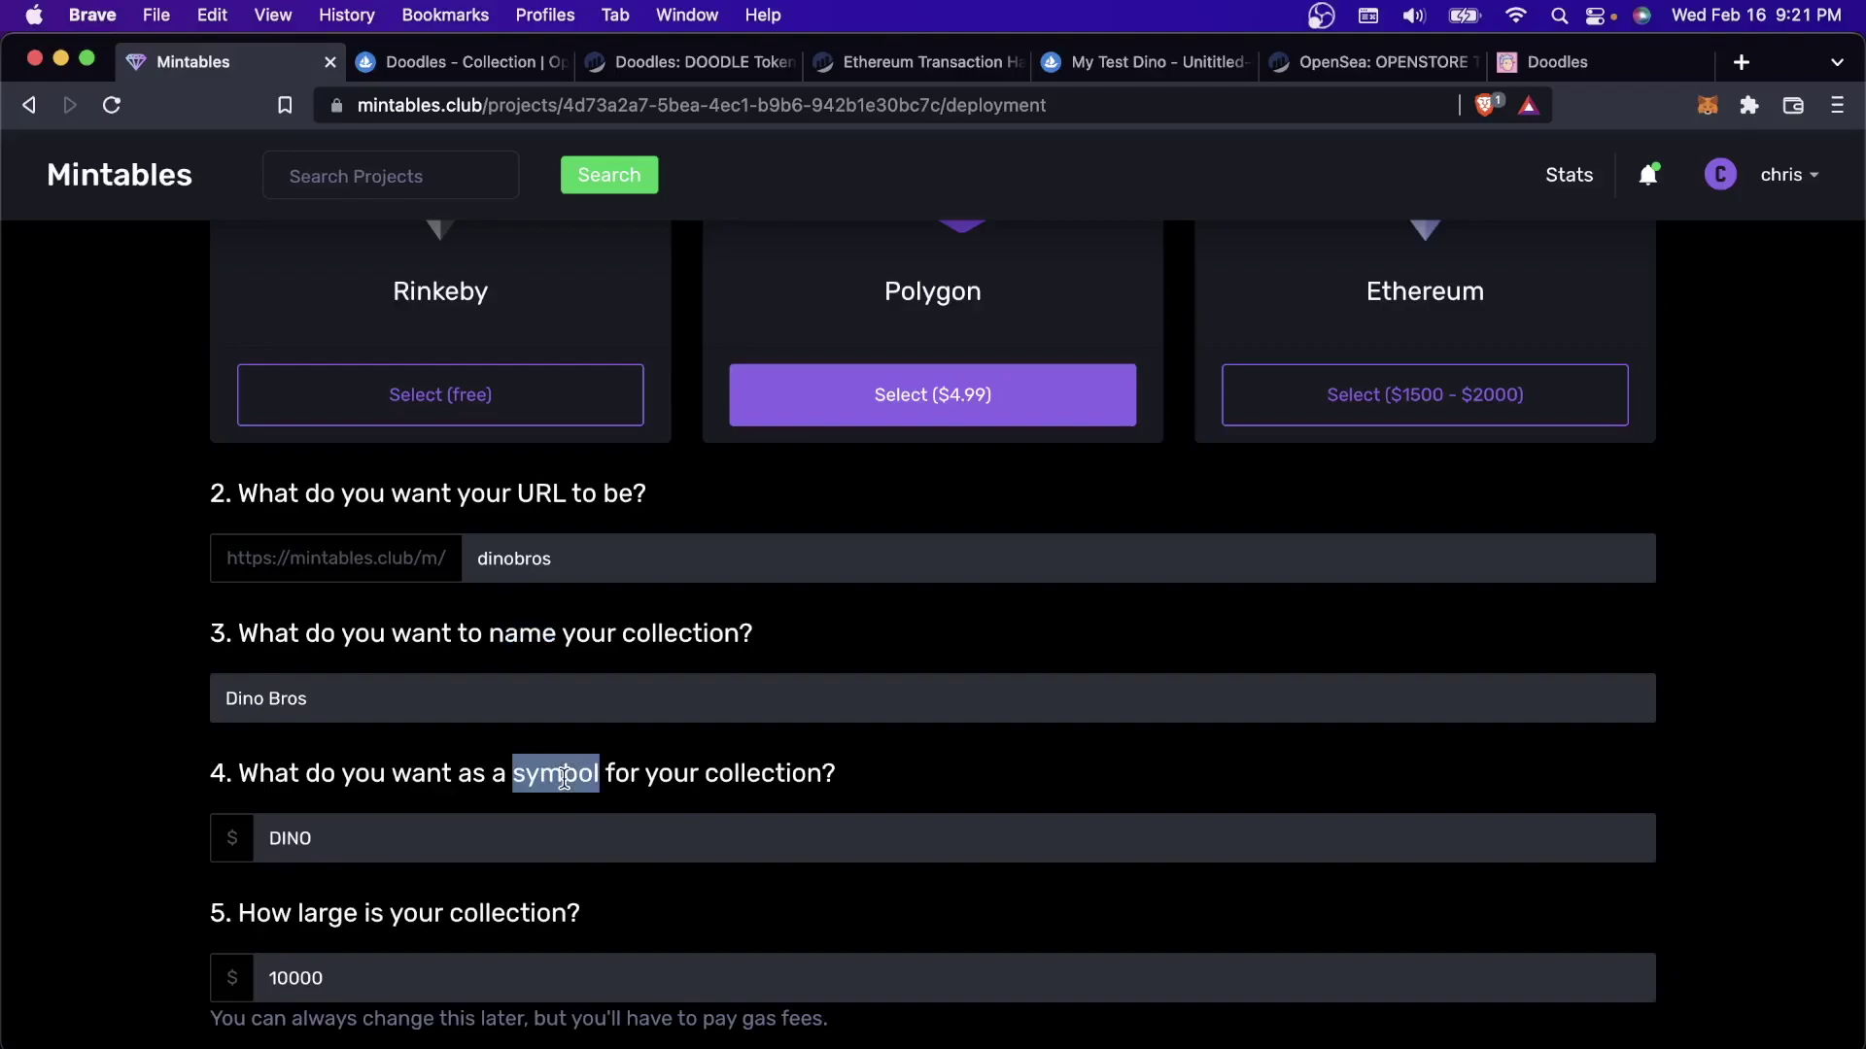
left_click(553, 63)
left_click(622, 63)
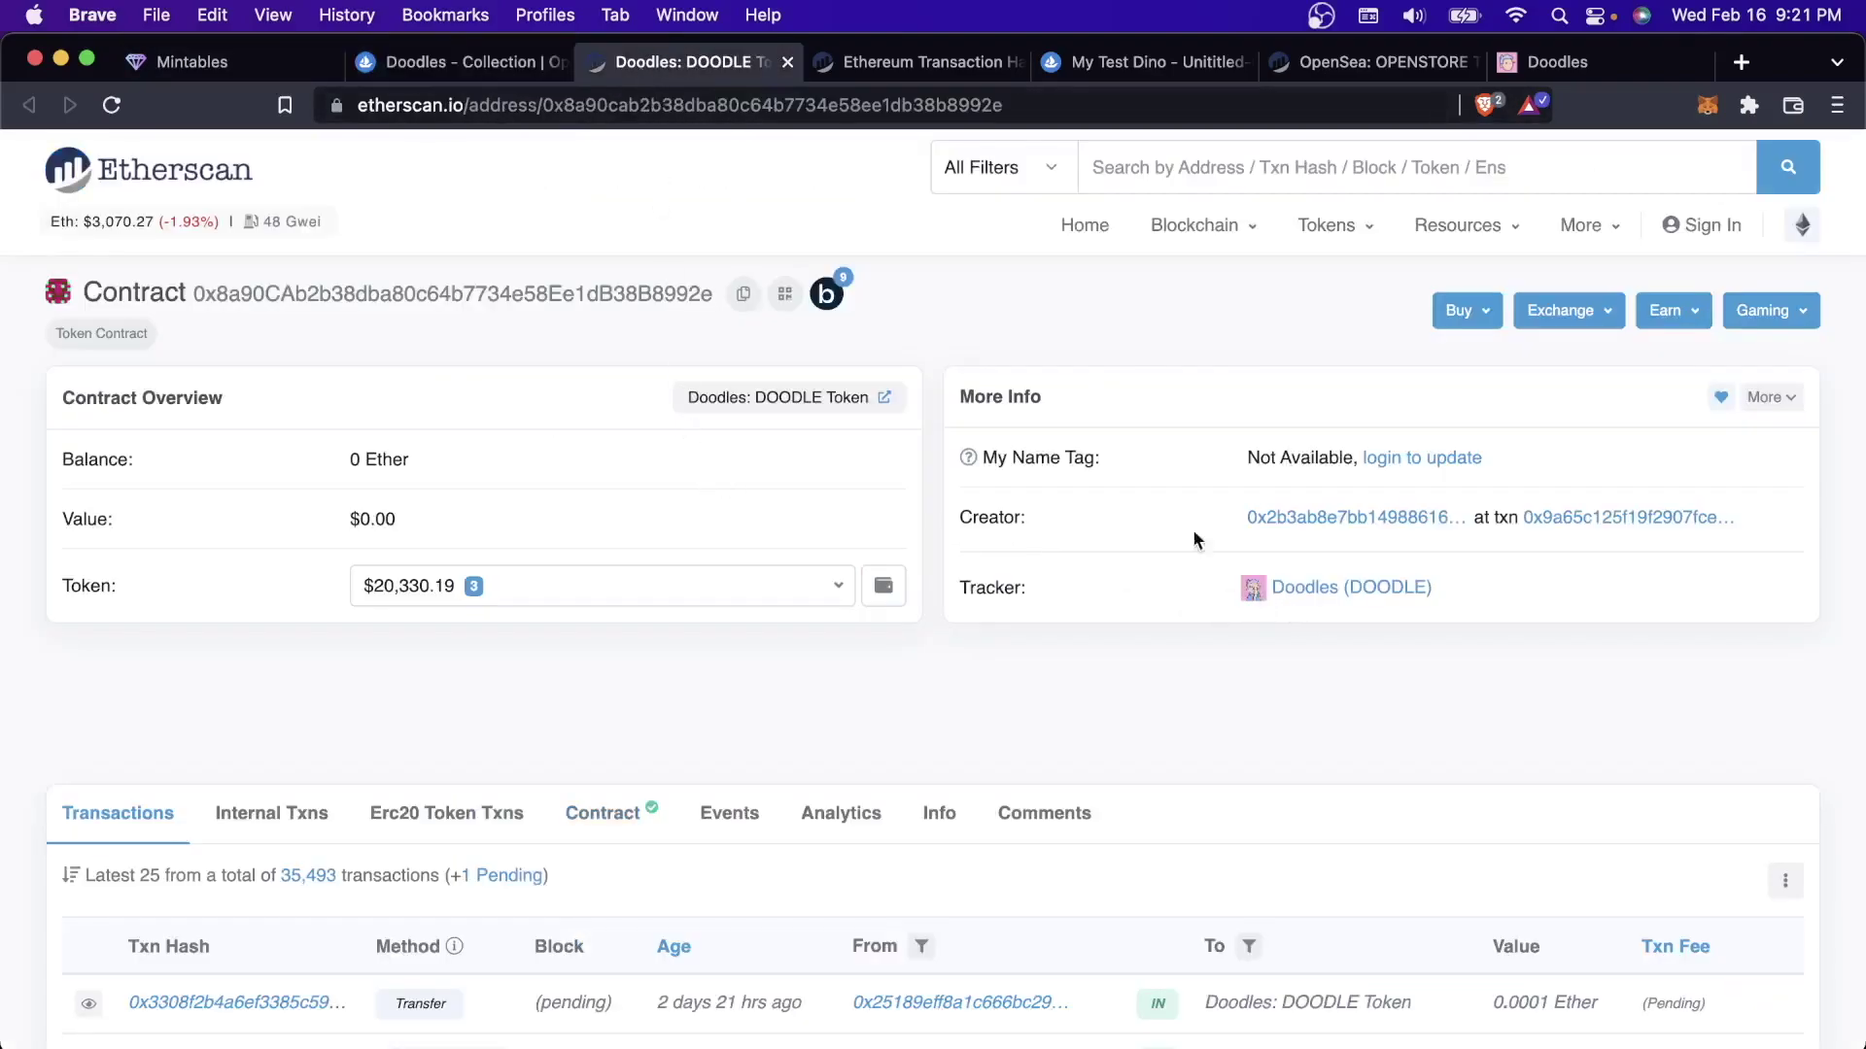
left_click_drag(734, 68, 505, 64)
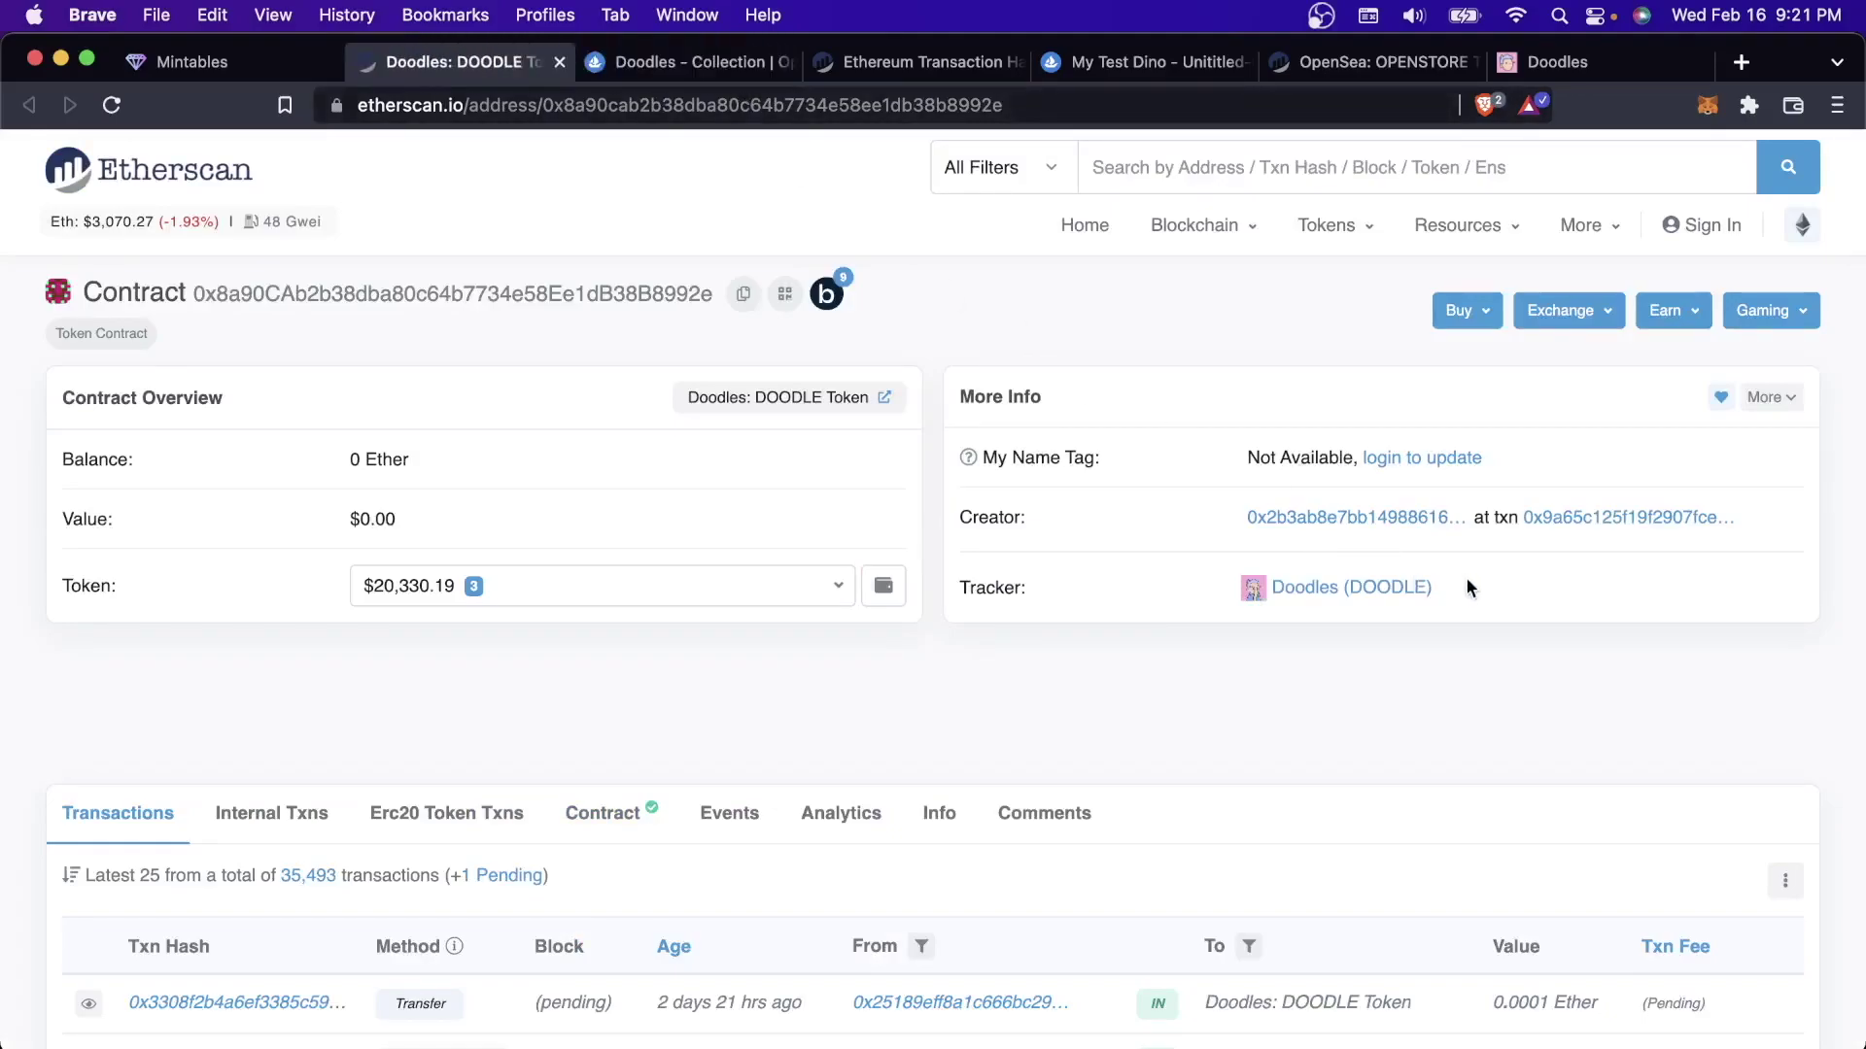
left_click_drag(1468, 587, 1271, 587)
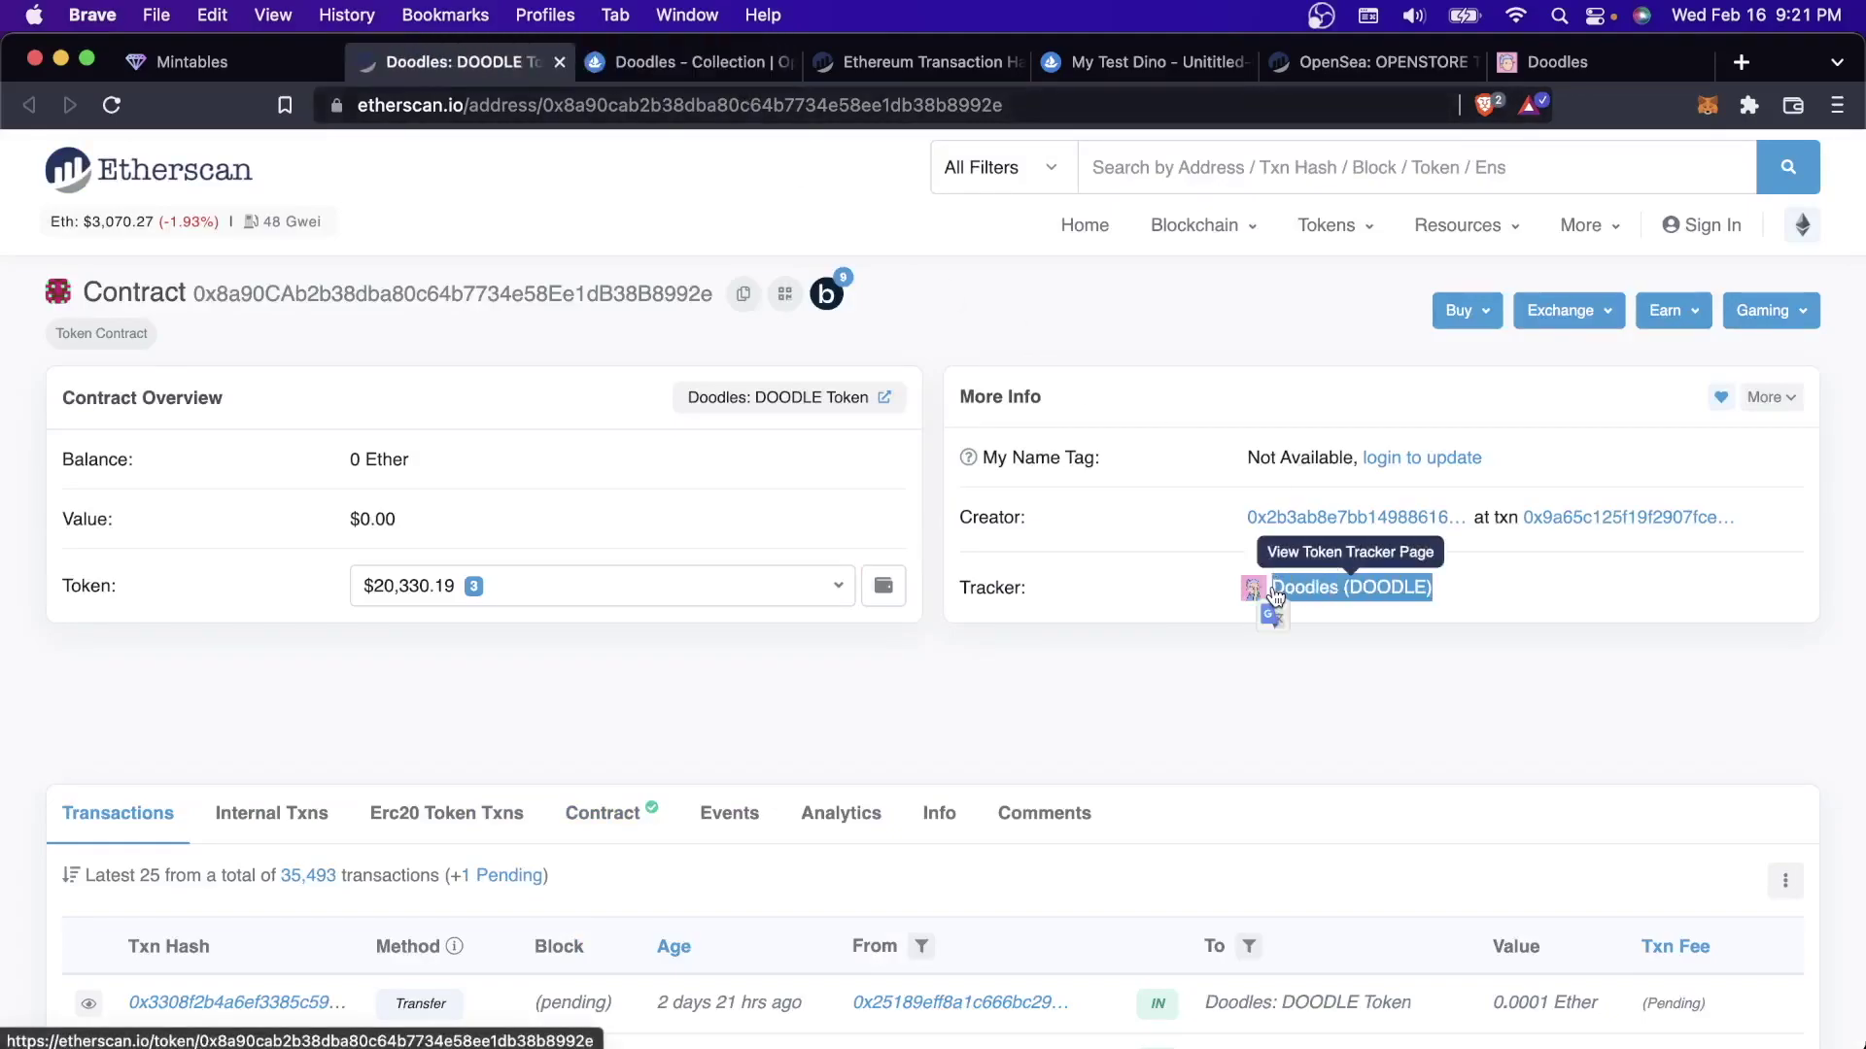
left_click_drag(1181, 579, 1345, 586)
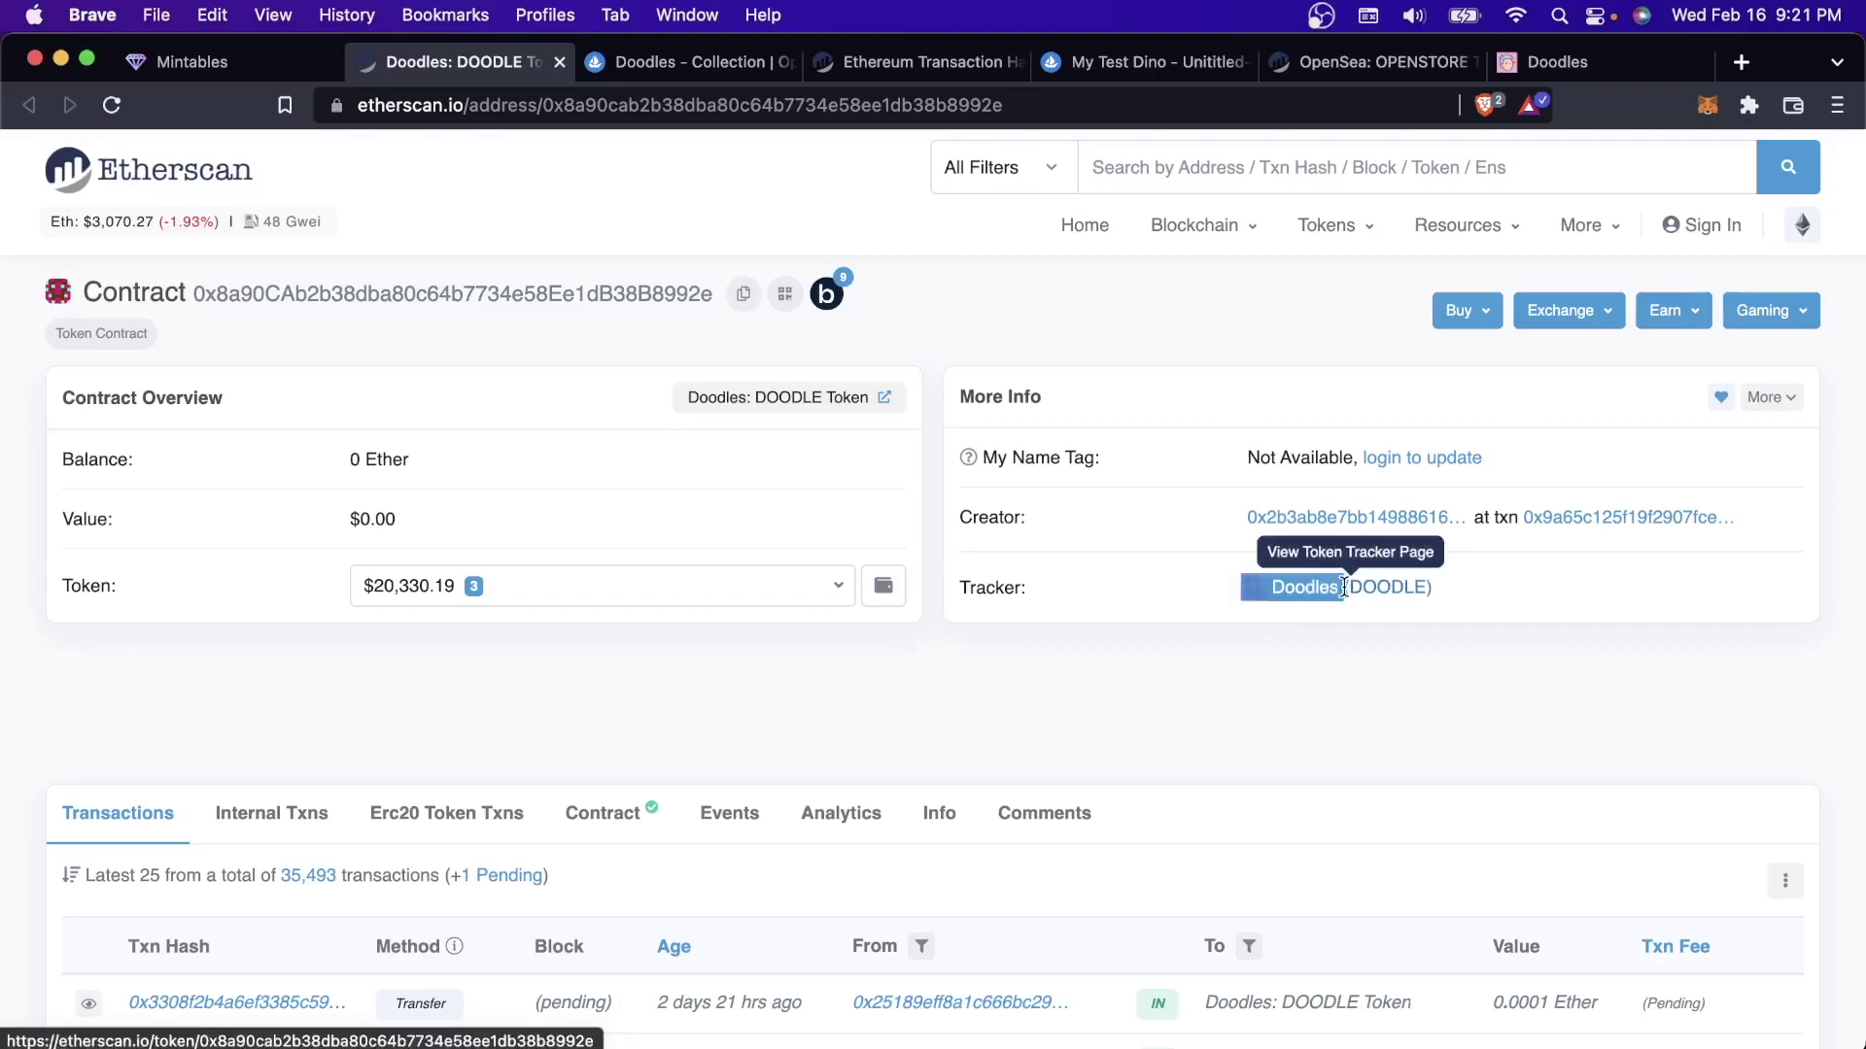
left_click_drag(1462, 582, 1347, 602)
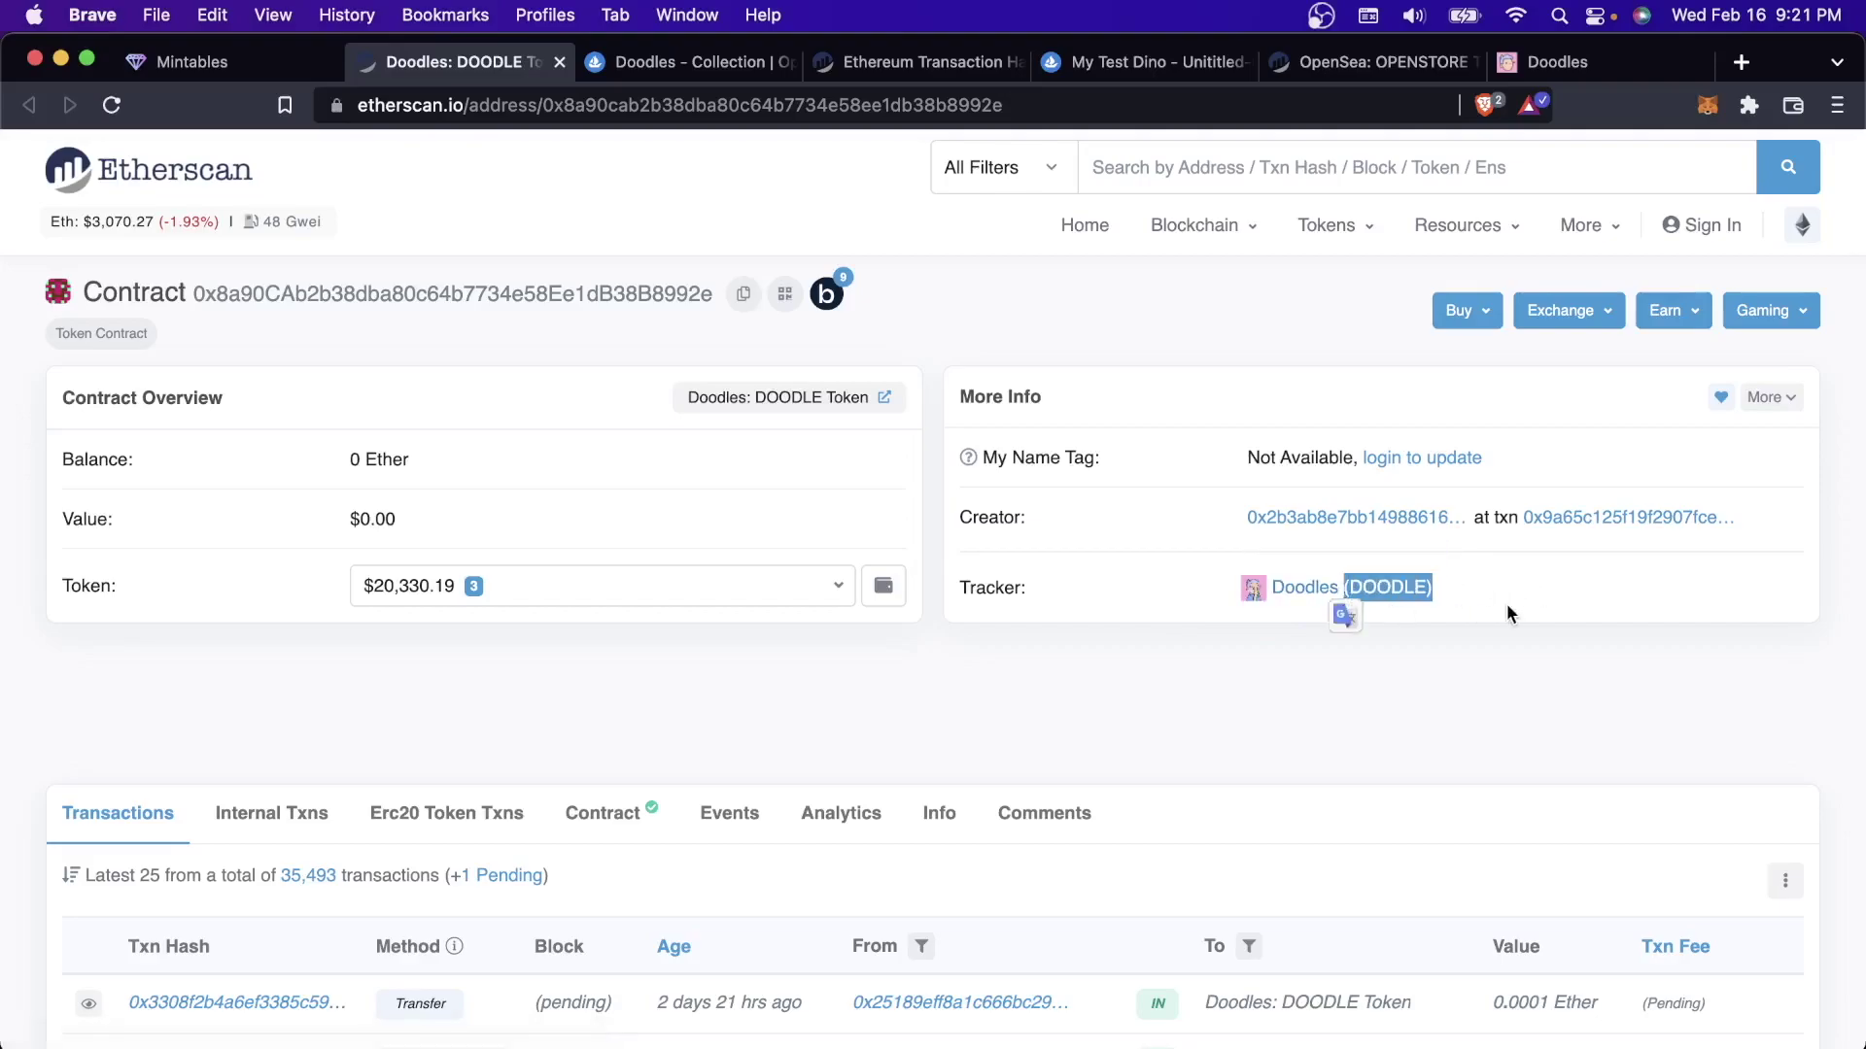
left_click(1507, 607)
Check the Dino Bros name, DINO symbol and 10000 collection size fields
key("super+1")
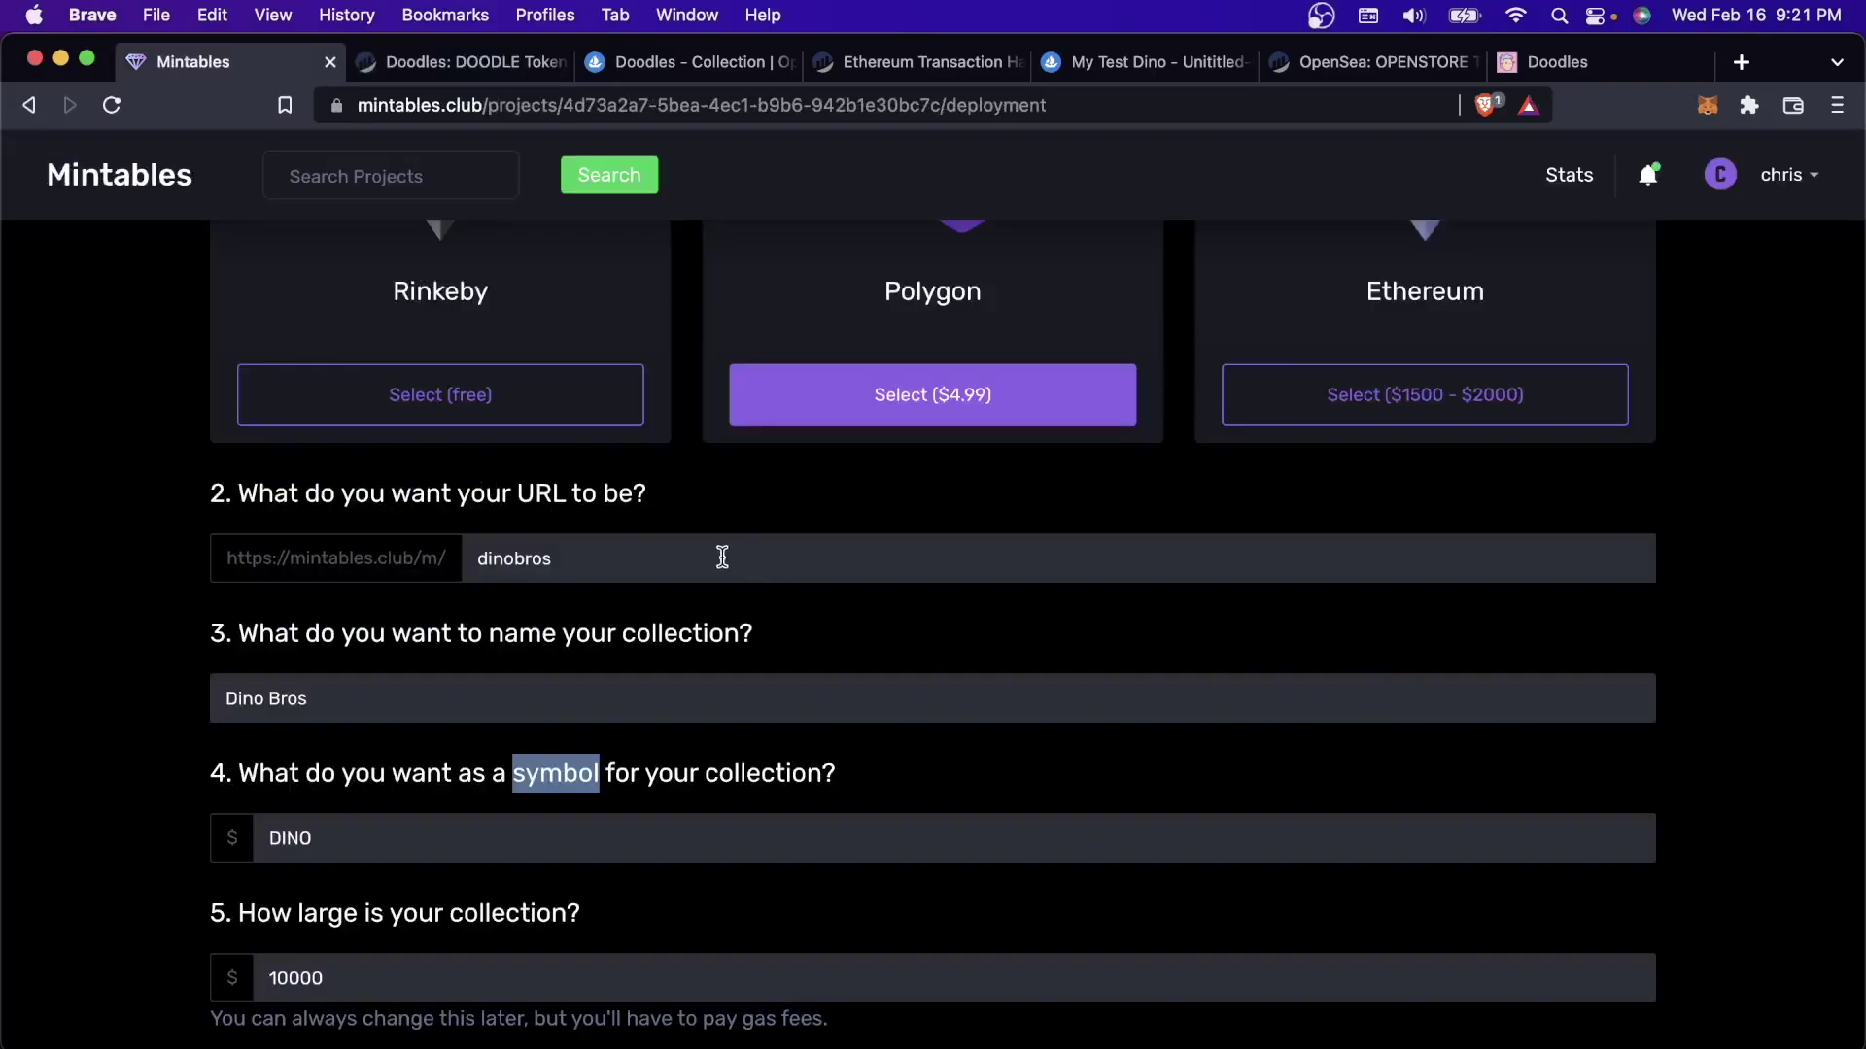
left_click(629, 698)
scroll(629, 697, "down", 1)
left_click(627, 697)
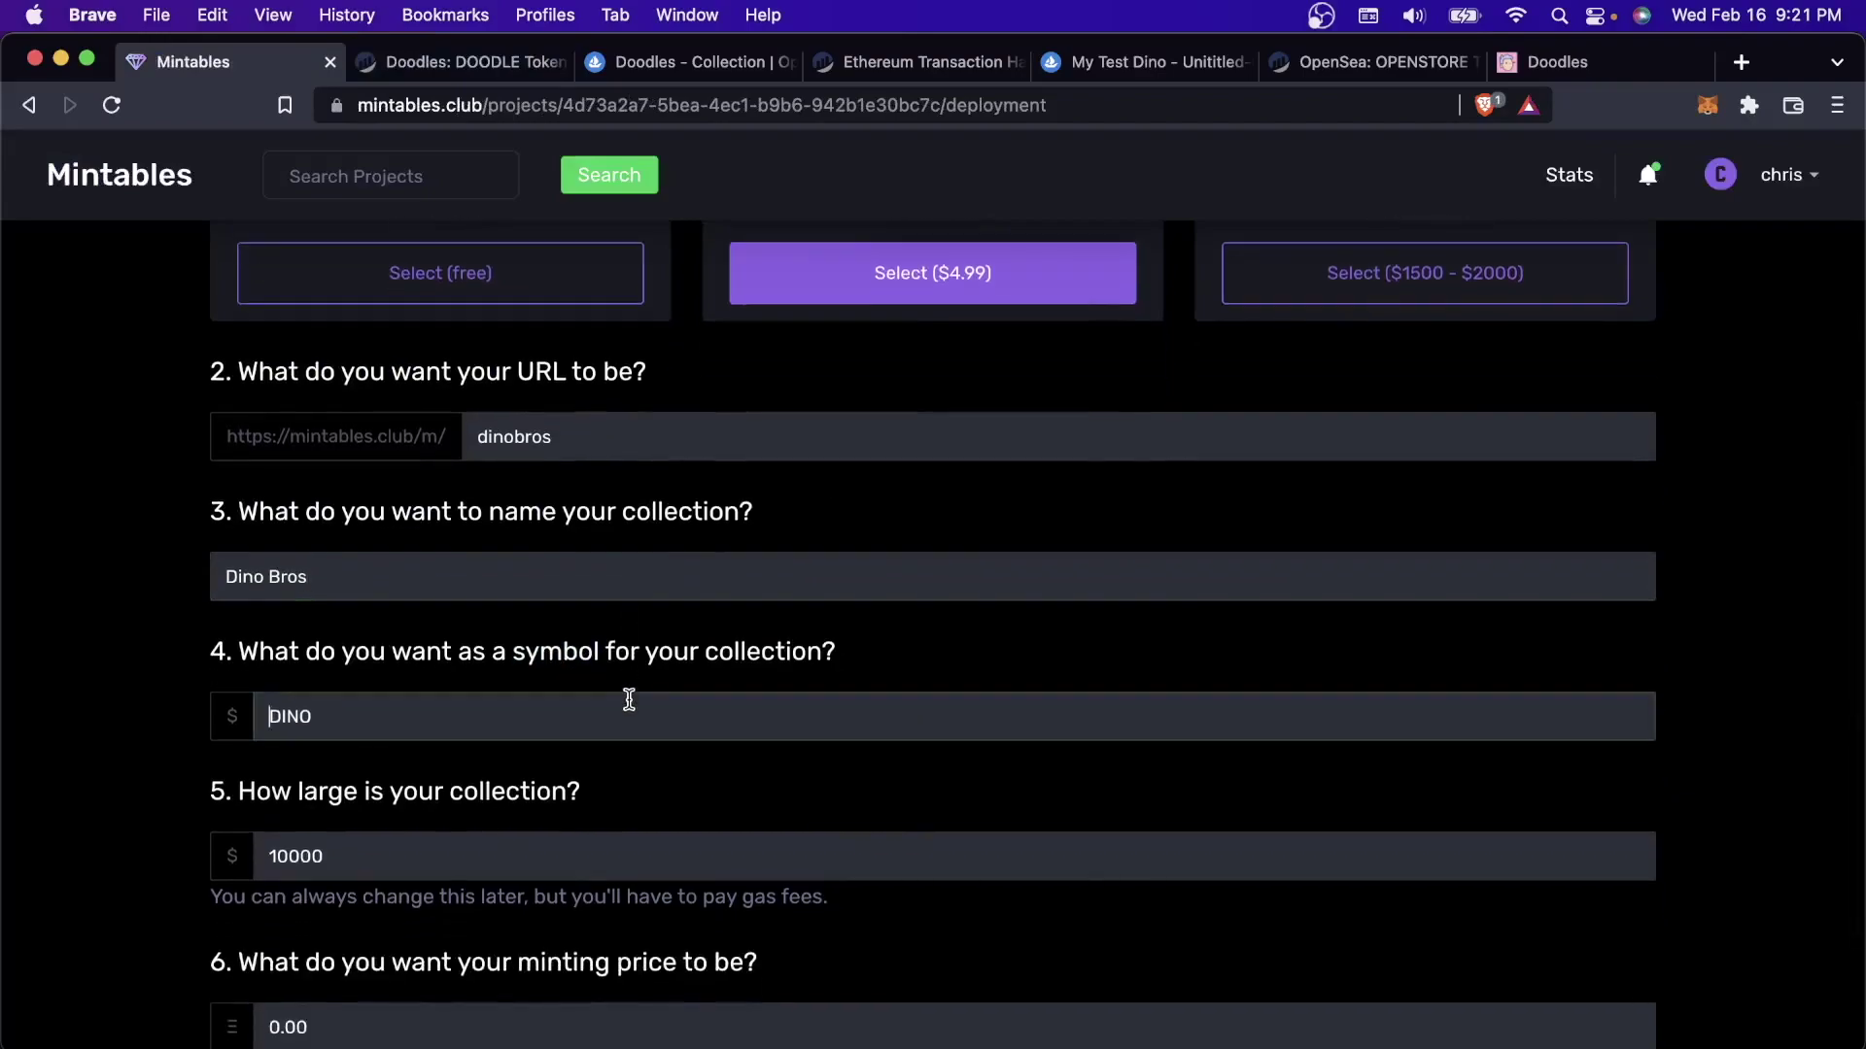
double_click(566, 721)
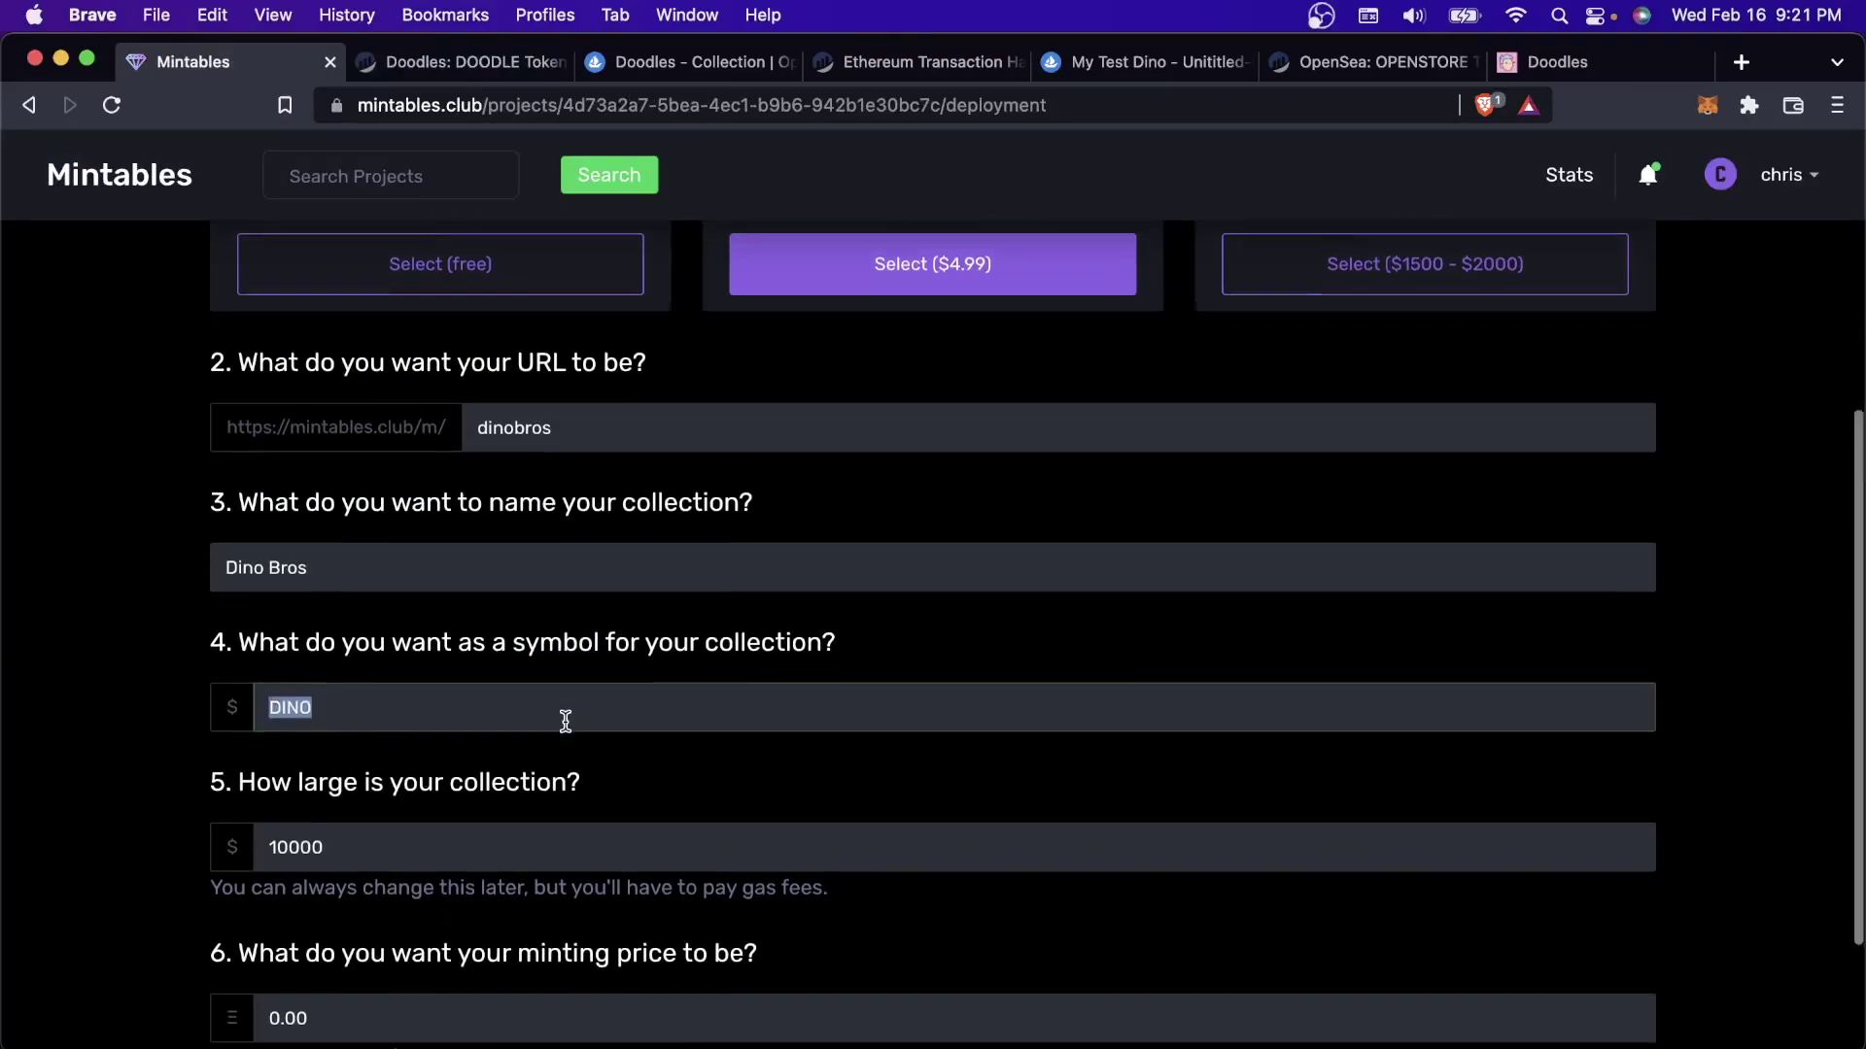
scroll(564, 720, "down", 2)
left_click(540, 729)
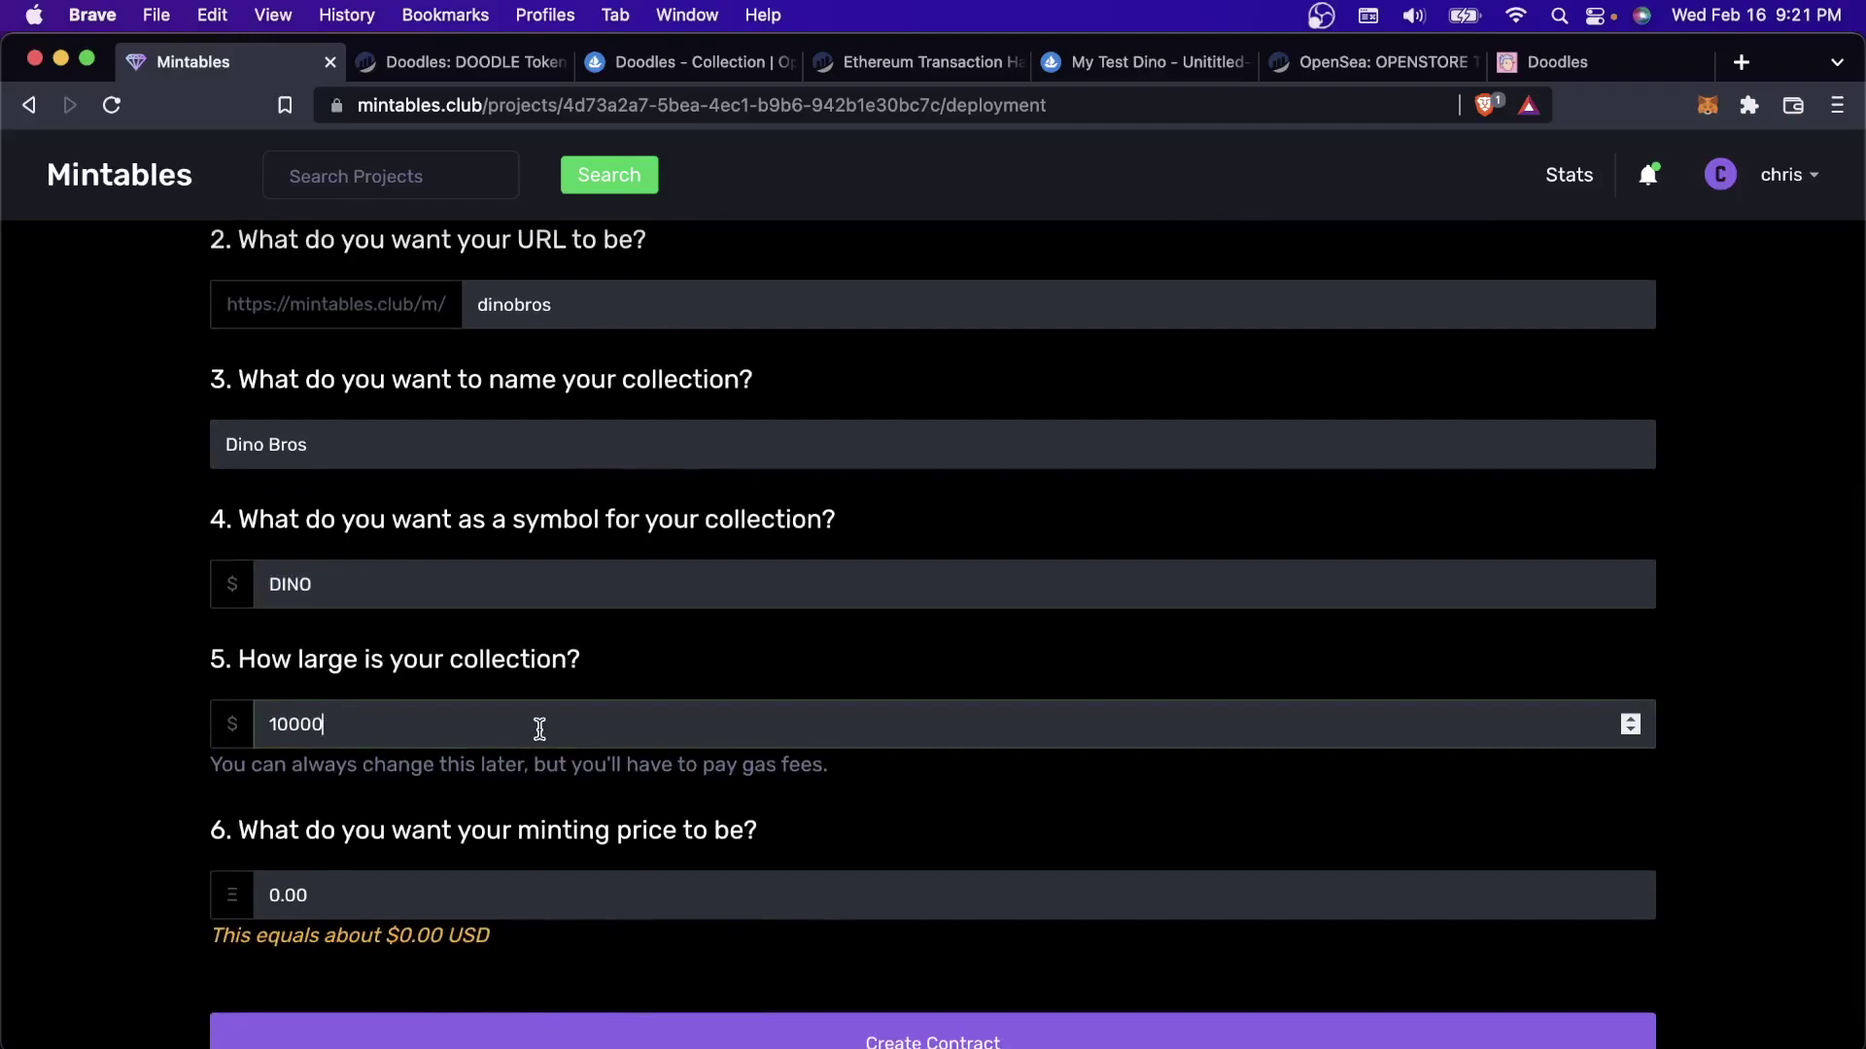
Set the minting price to 0.06 and review the completed form
left_click(503, 893)
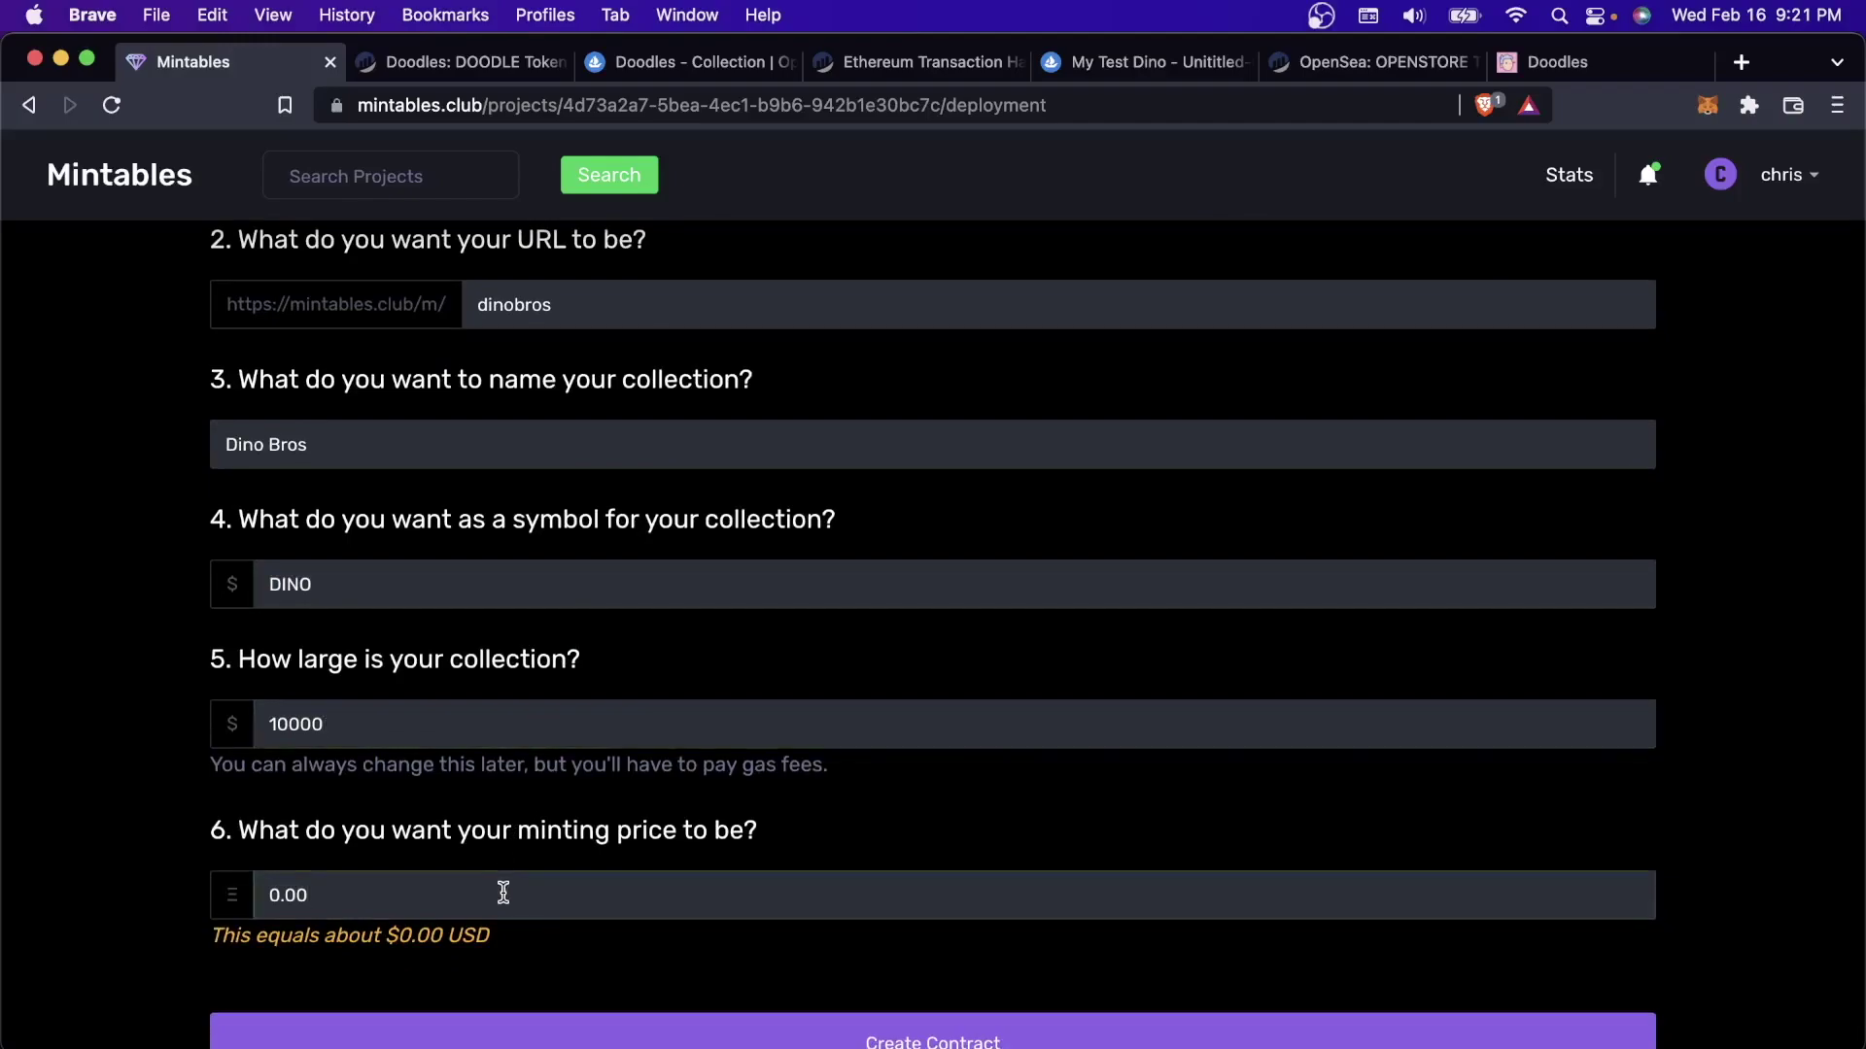
key("BackSpace")
type("3")
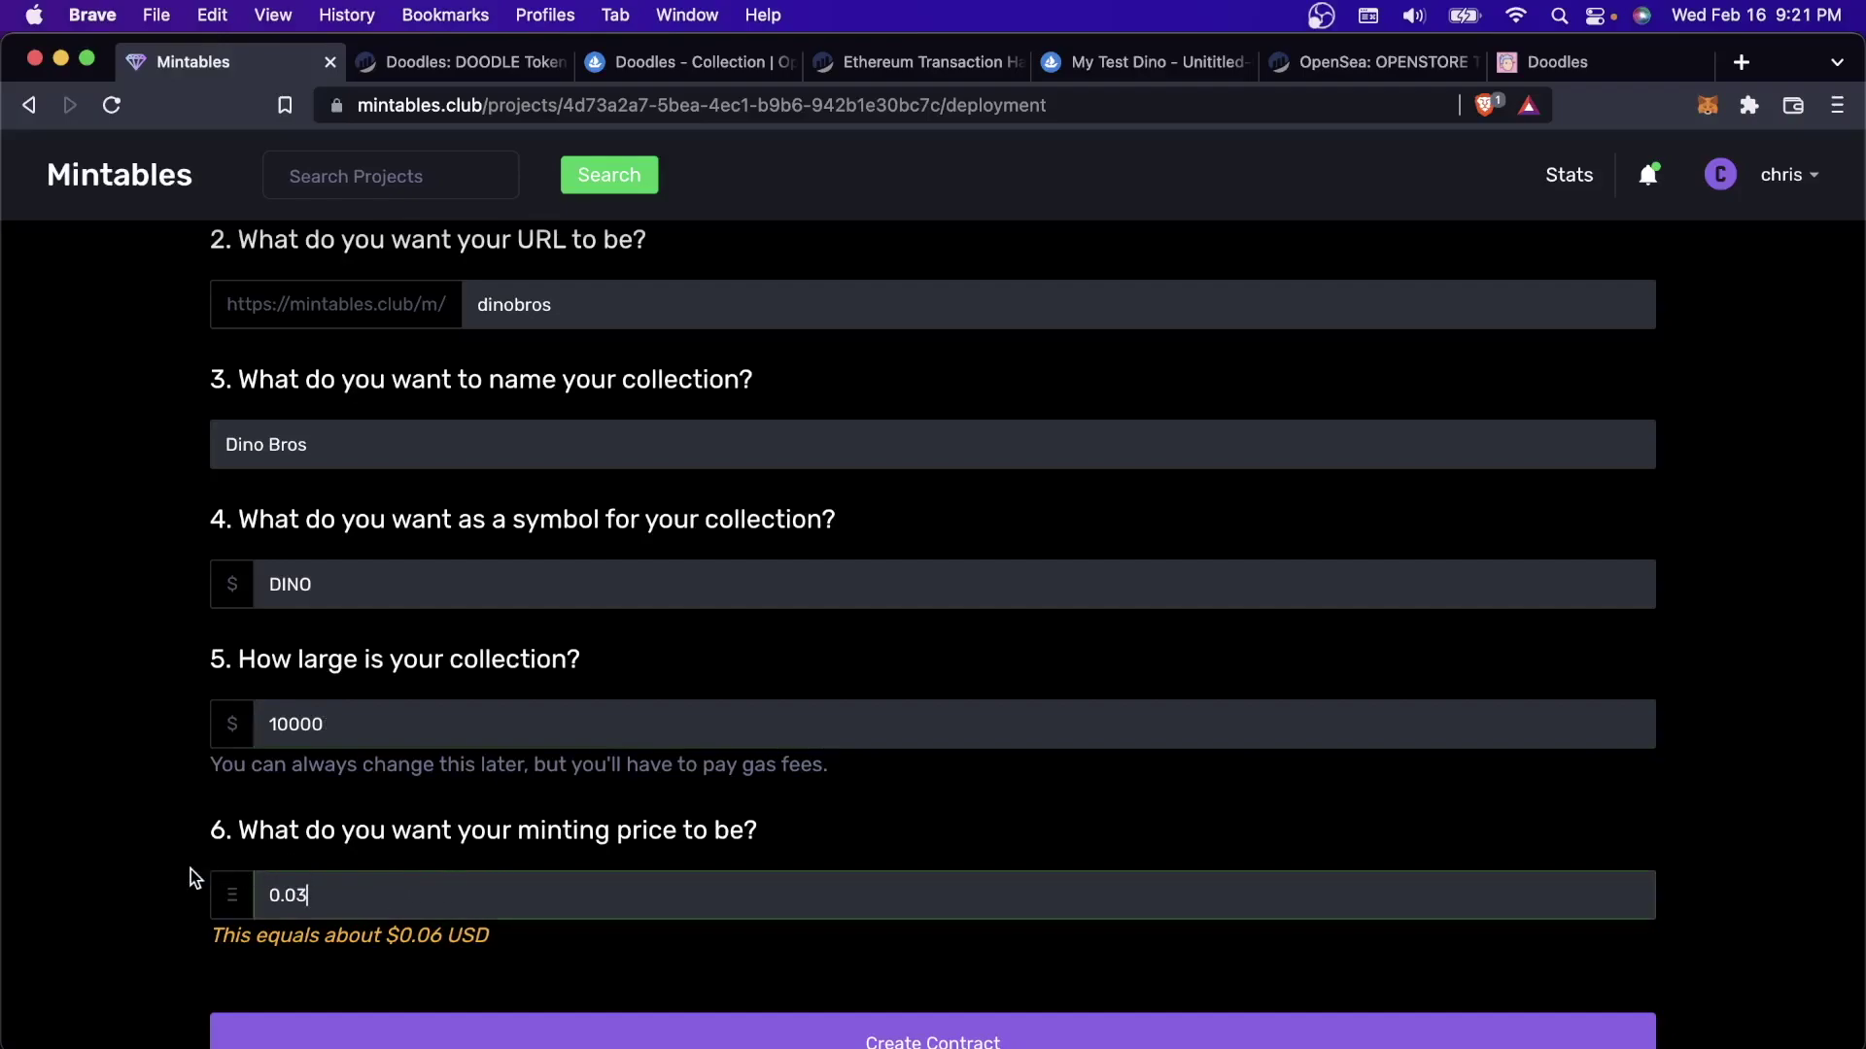
scroll(196, 877, "down", 1)
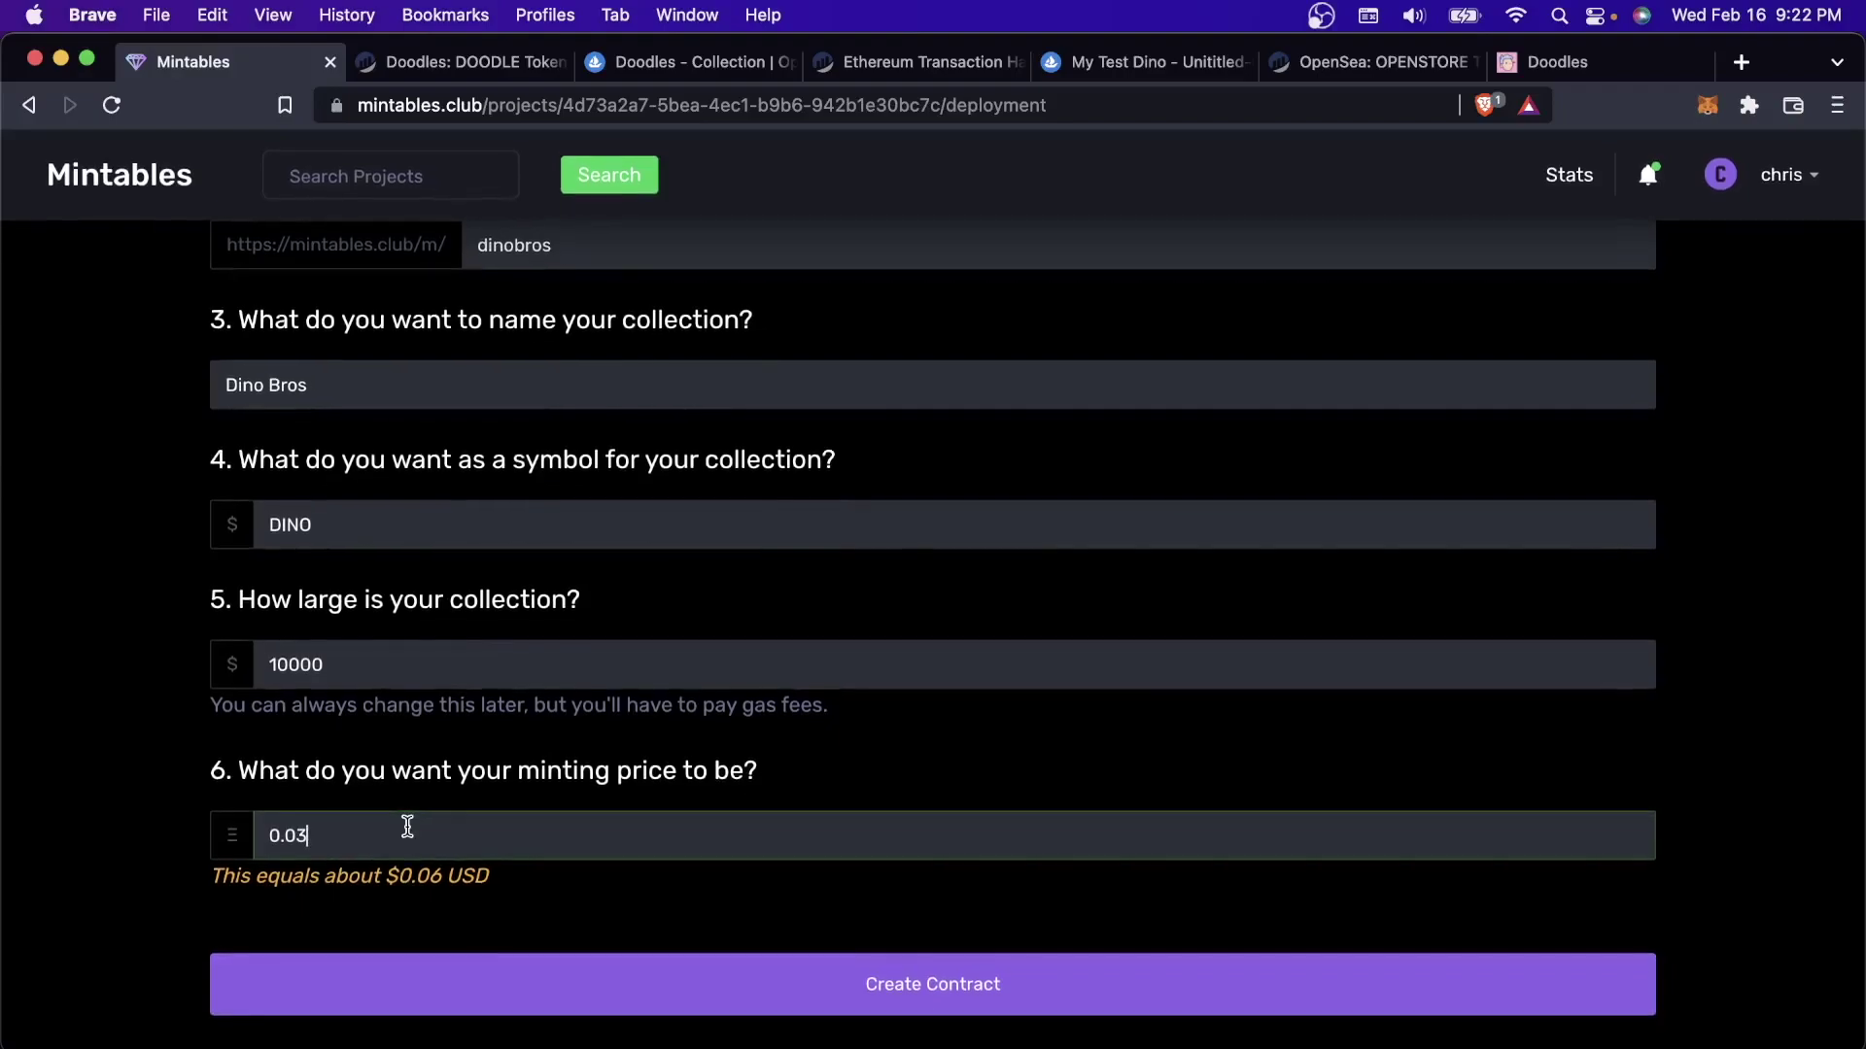
key("BackSpace")
key("BackSpace")
key("BackSpace")
type("6")
left_click(153, 819)
scroll(778, 965, "up", 2)
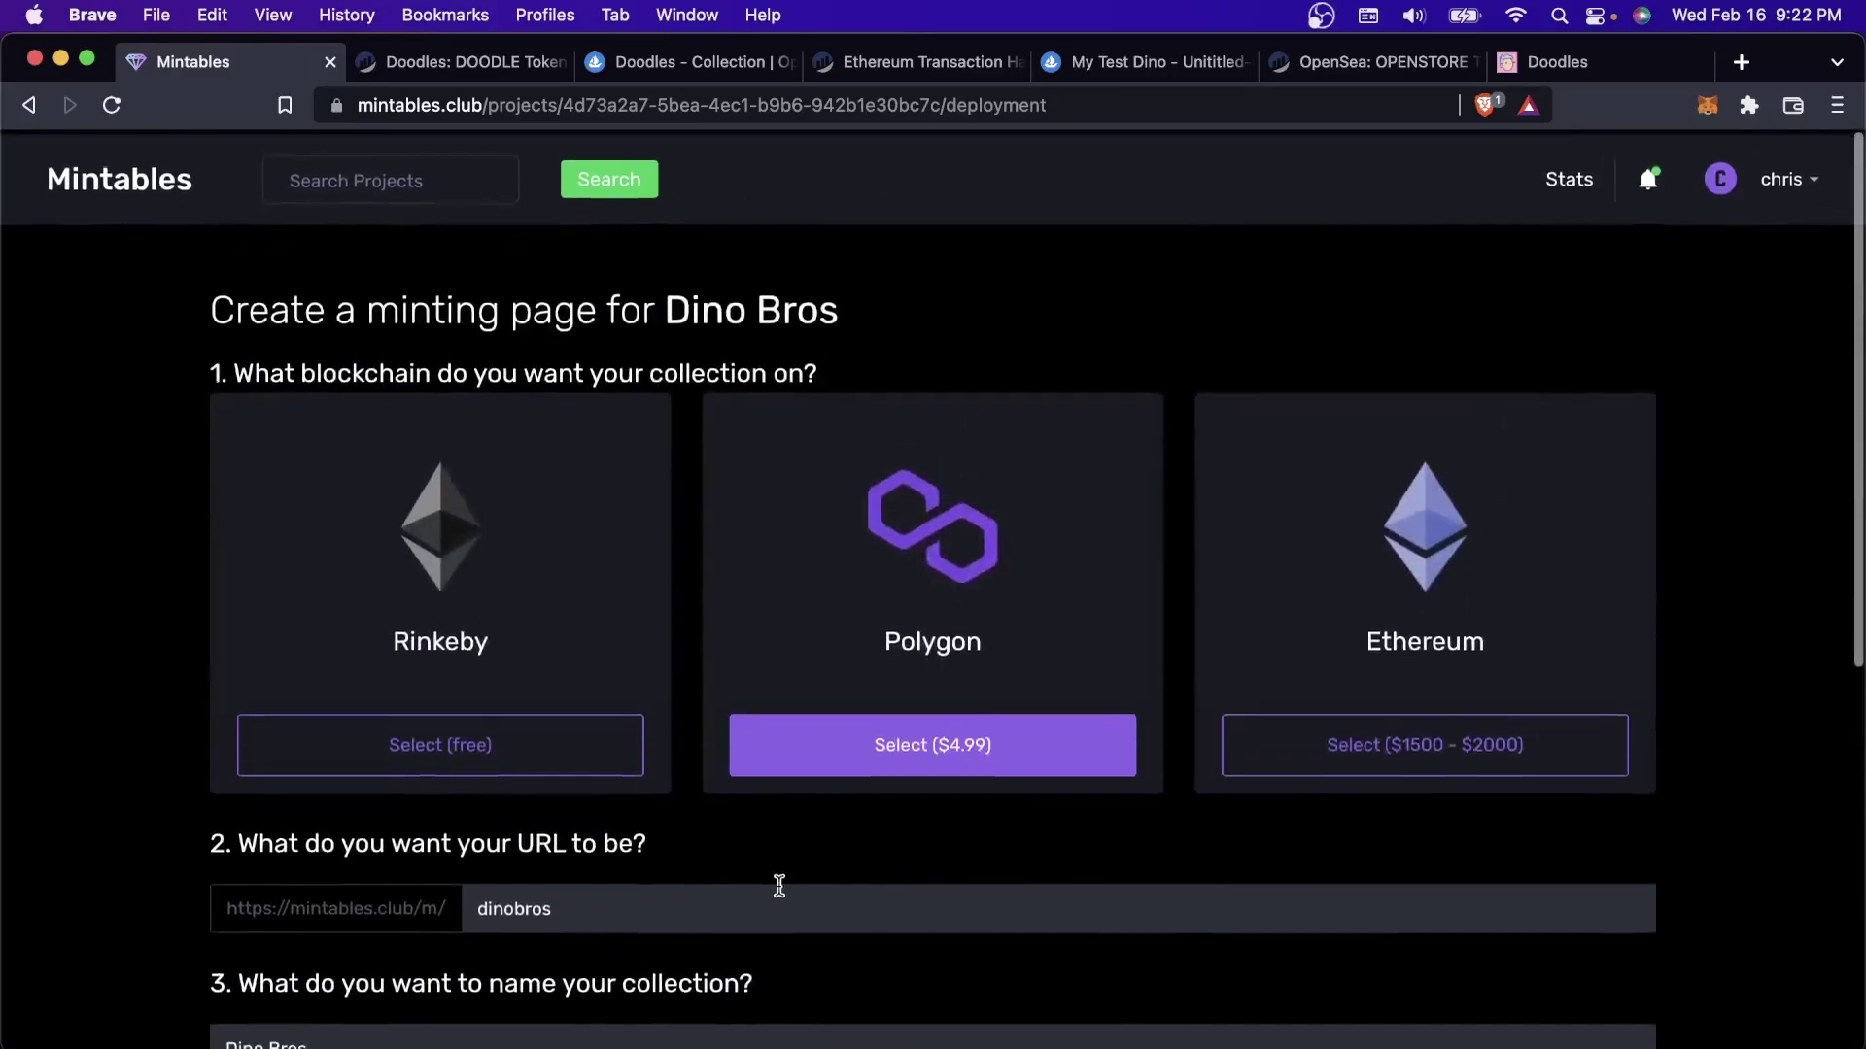
scroll(779, 887, "down", 7)
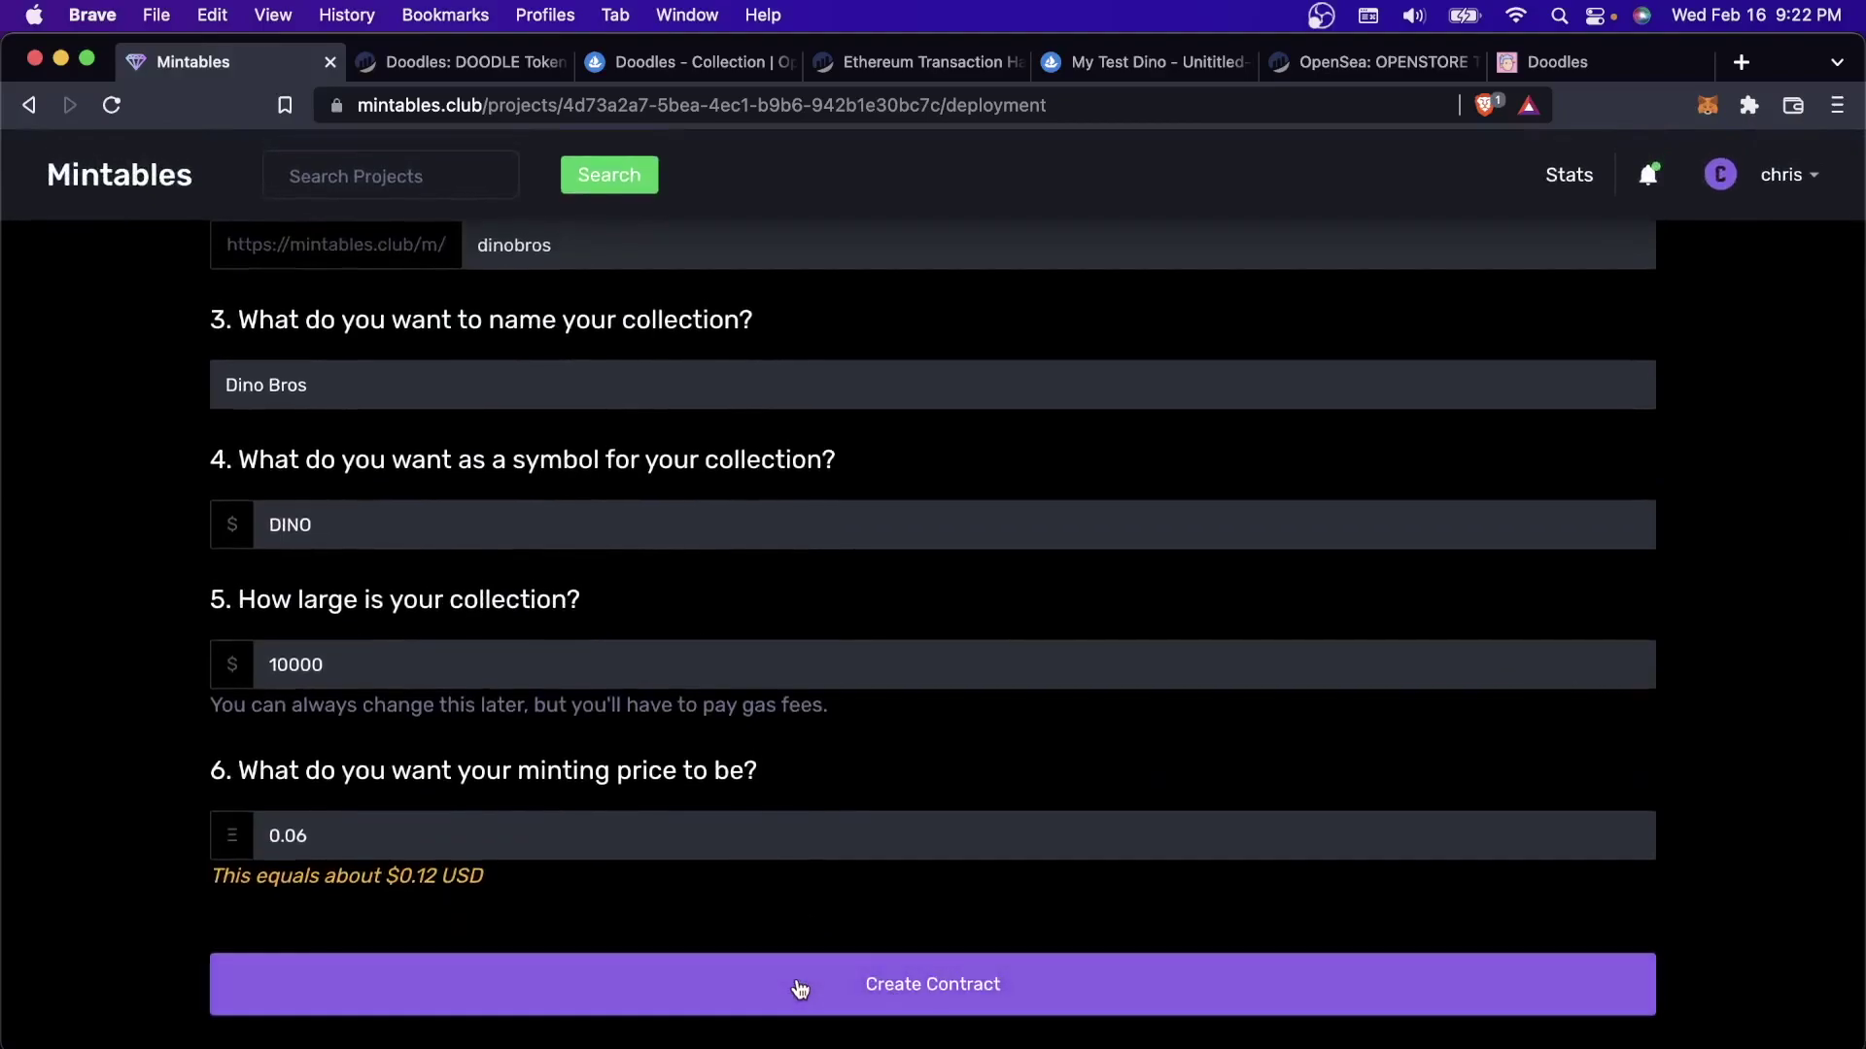
Create the Dino Bros contract on Polygon and open its creation status on Polygonscan
left_click(799, 988)
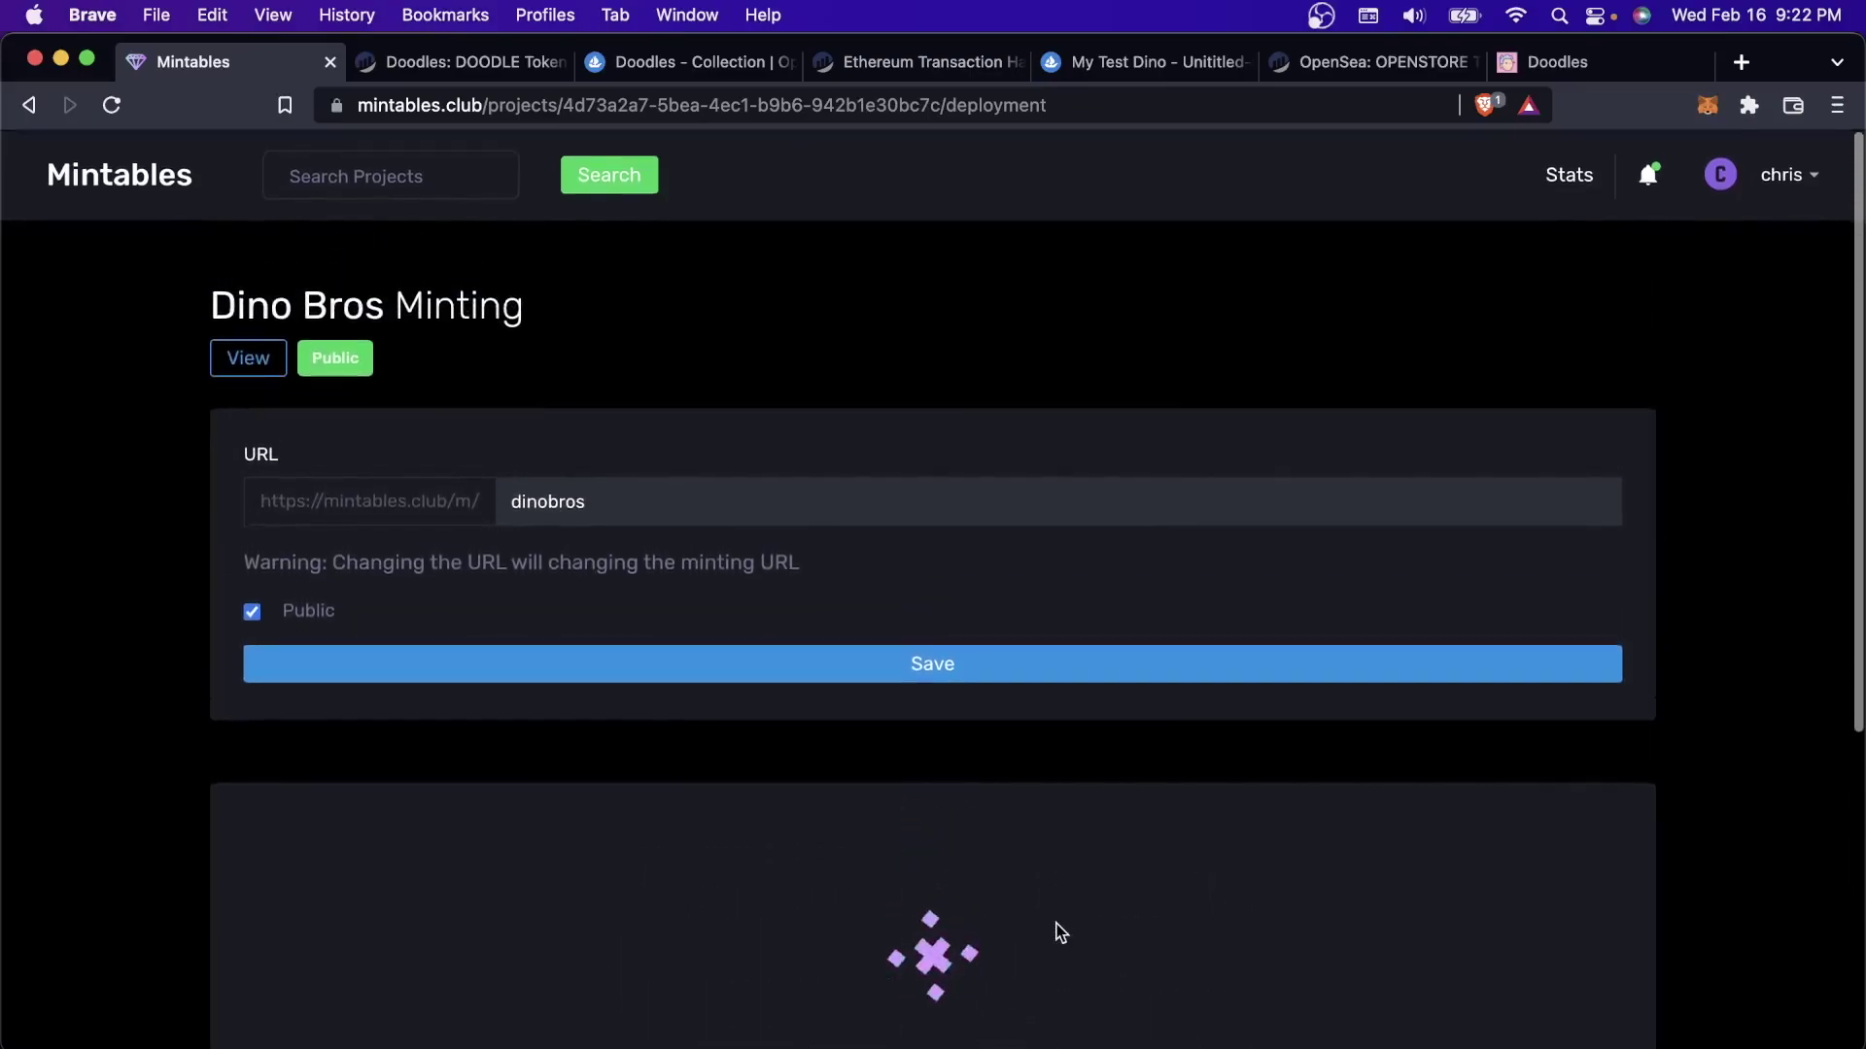
scroll(1059, 933, "down", 3)
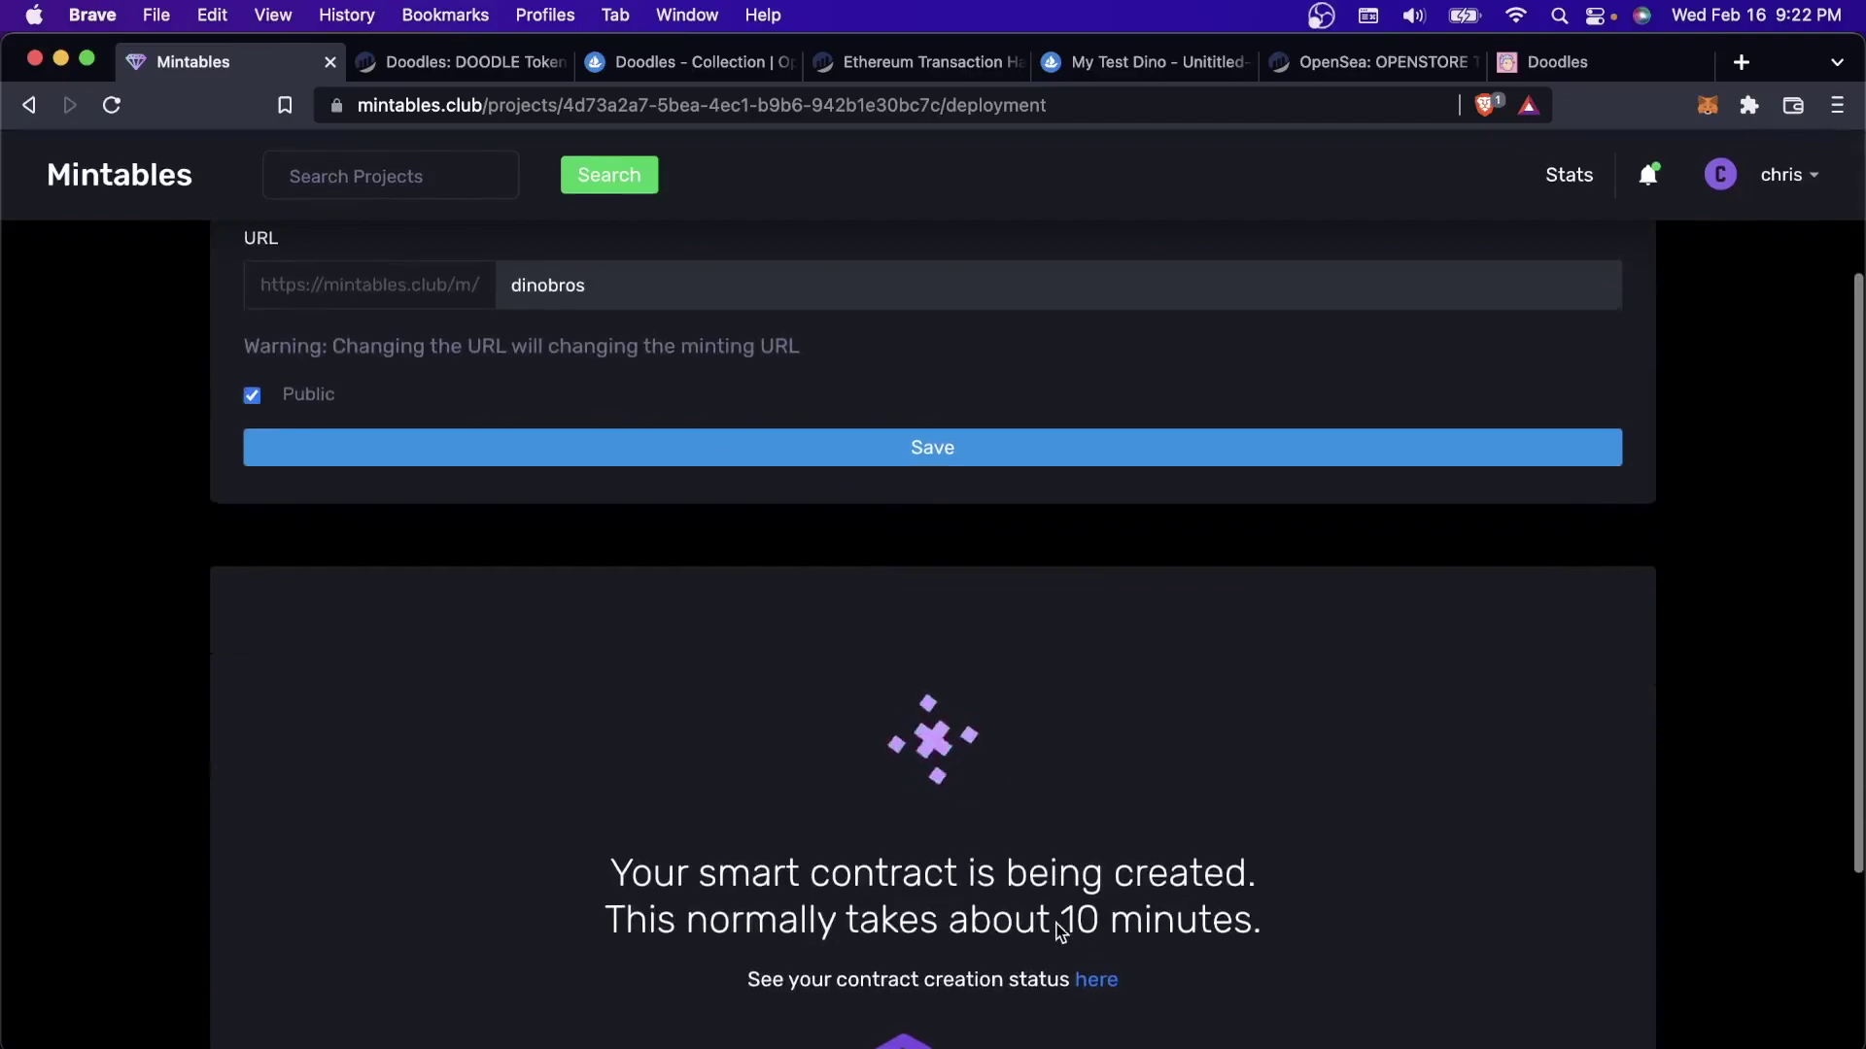
scroll(1059, 928, "down", 2)
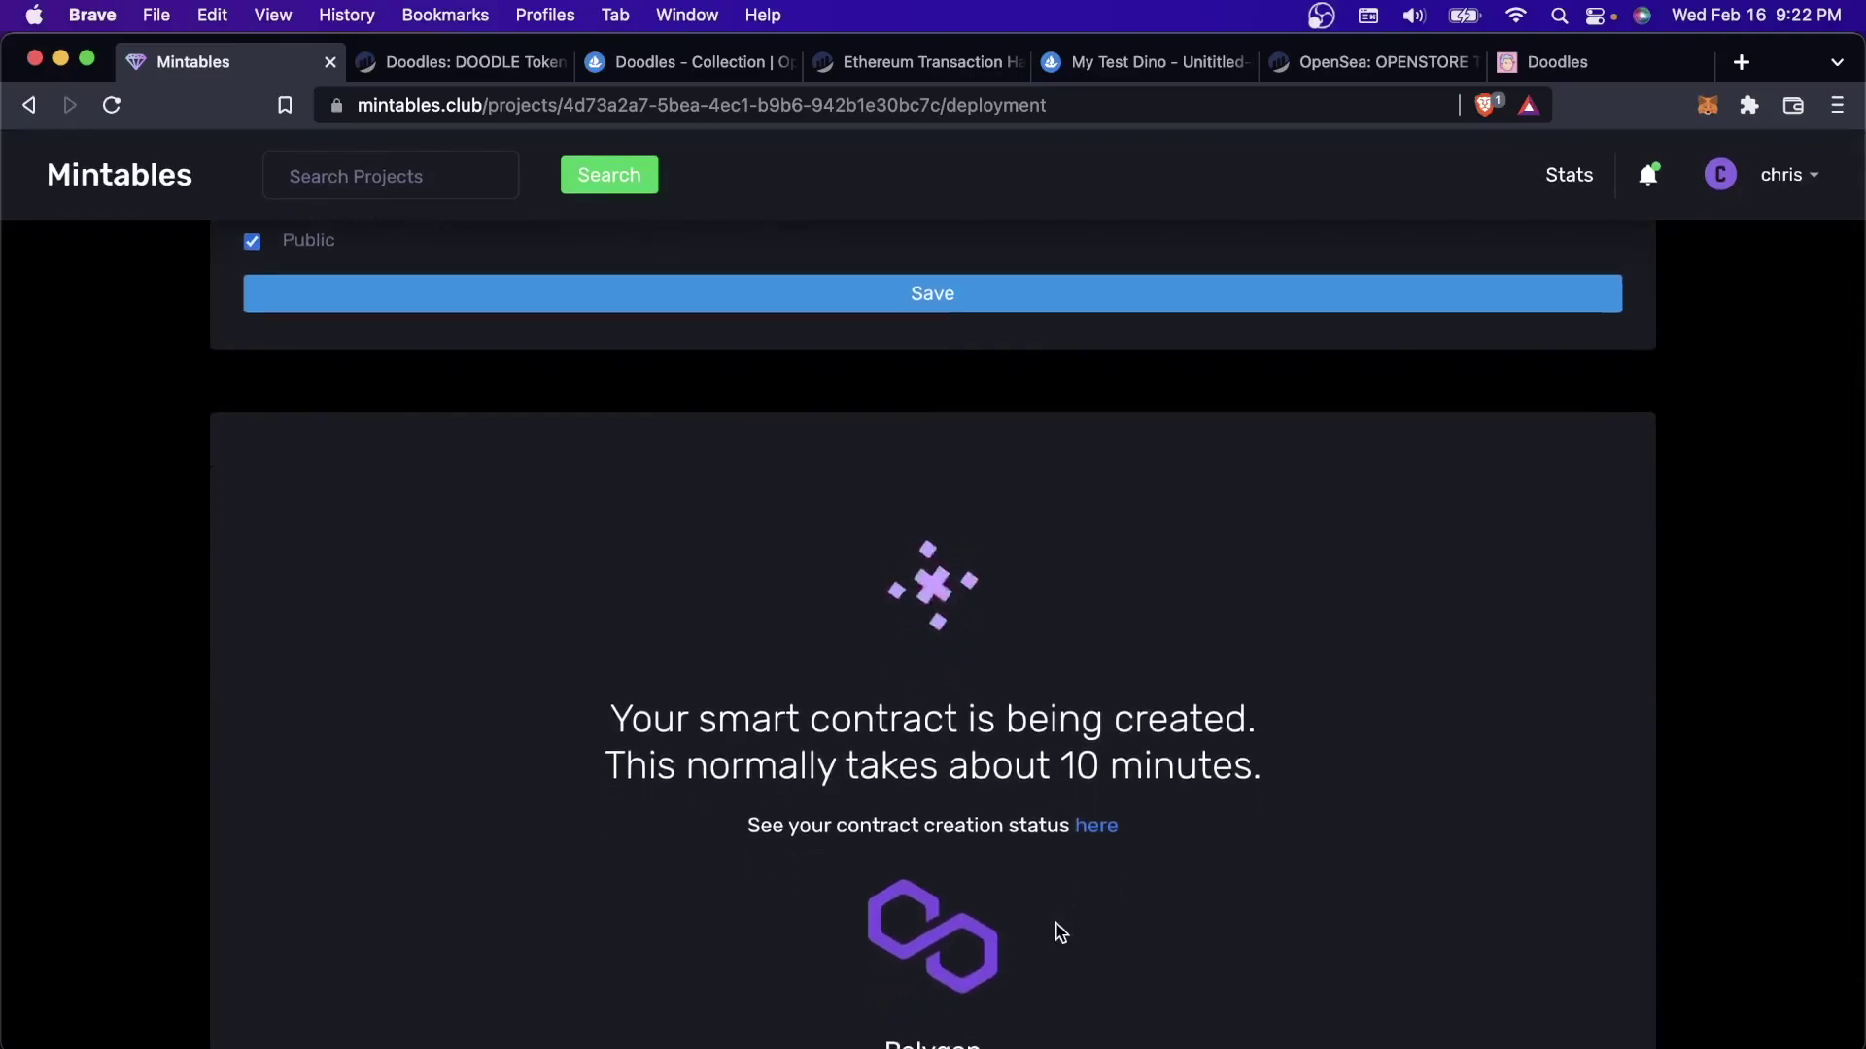
left_click(1096, 826)
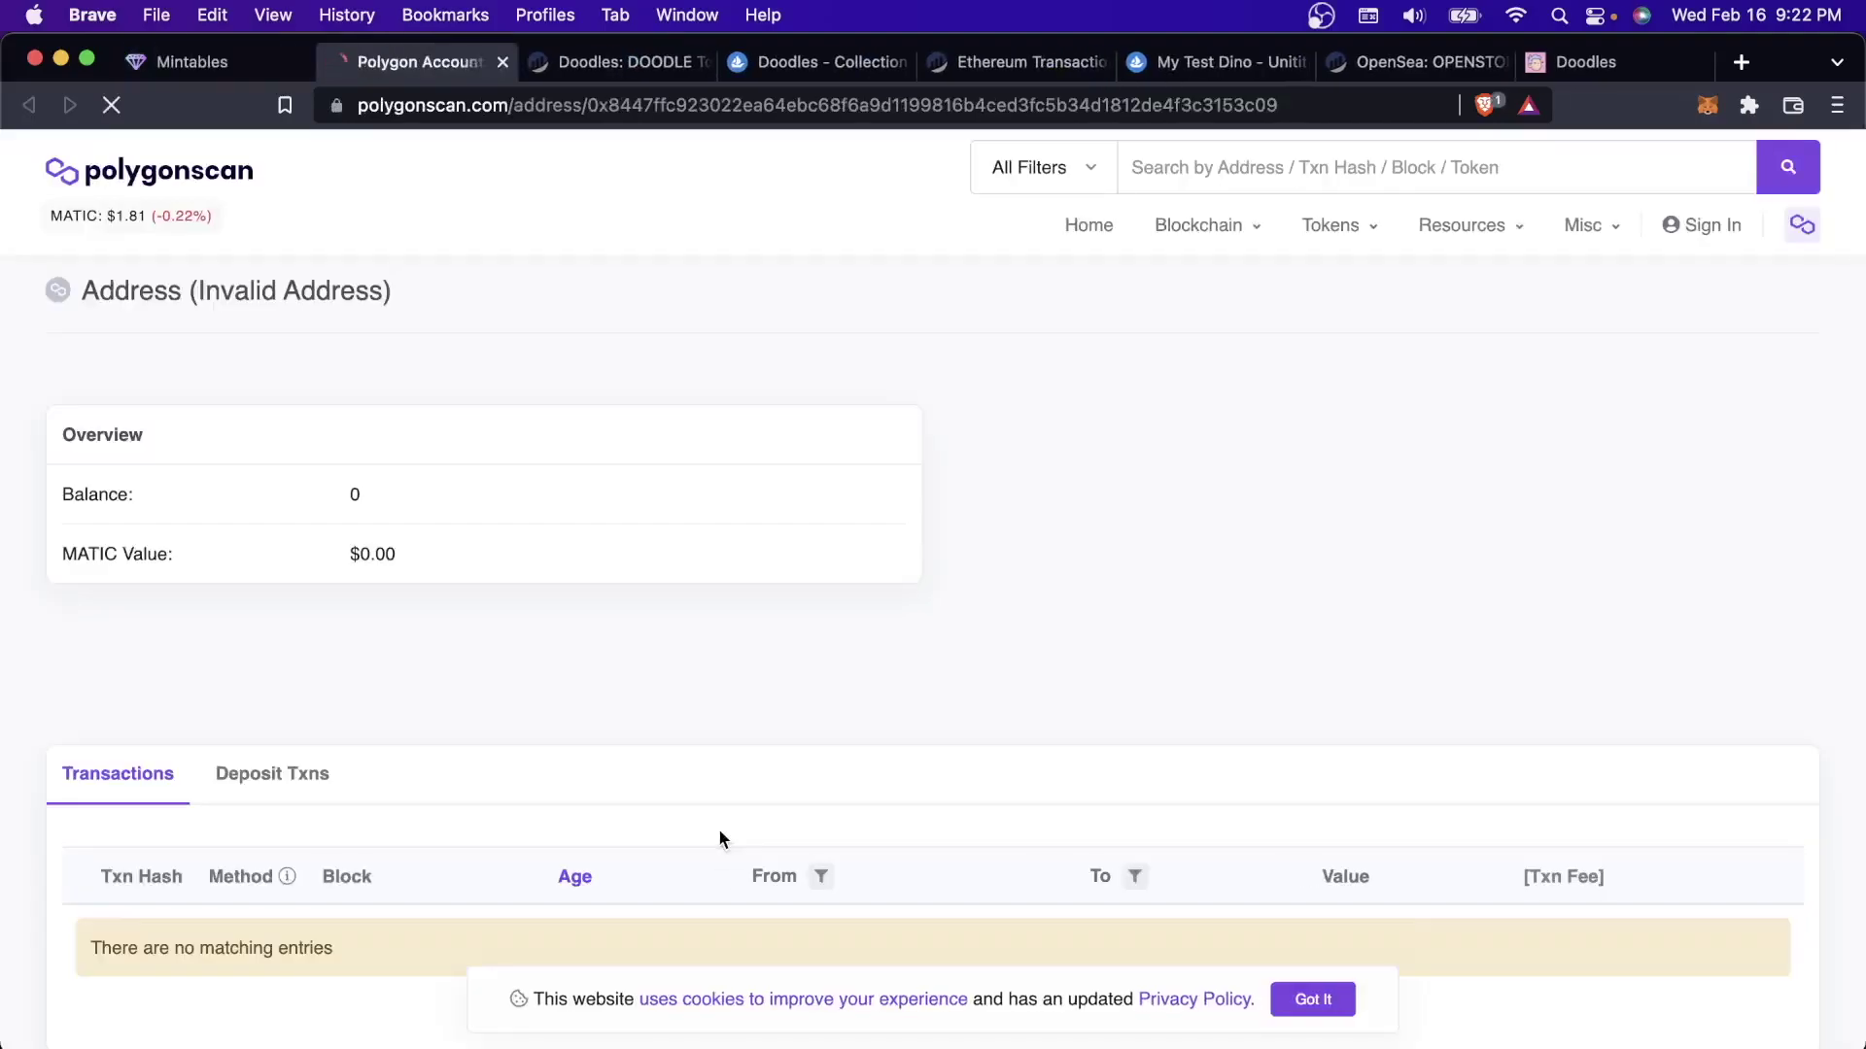
Check the empty Polygonscan status page, close it, and review the deployed Dino Bros page
scroll(719, 832, "down", 2)
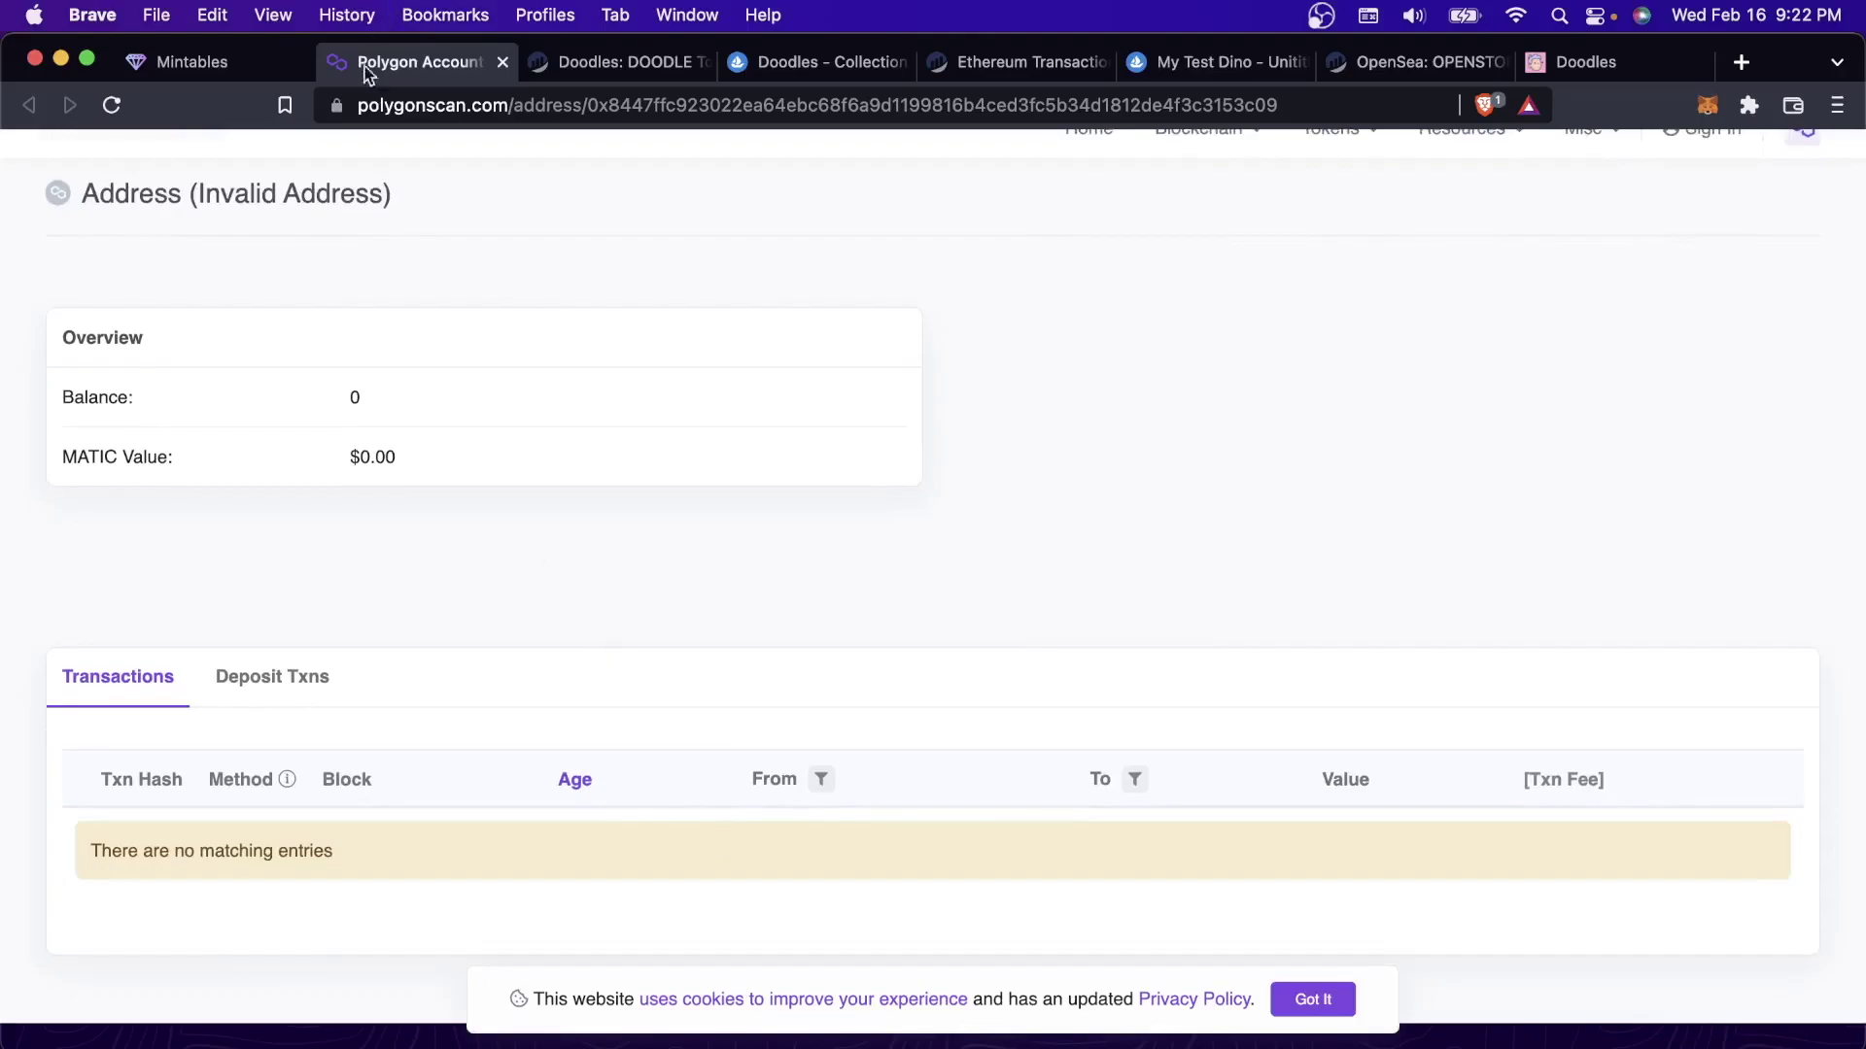
key("super+w")
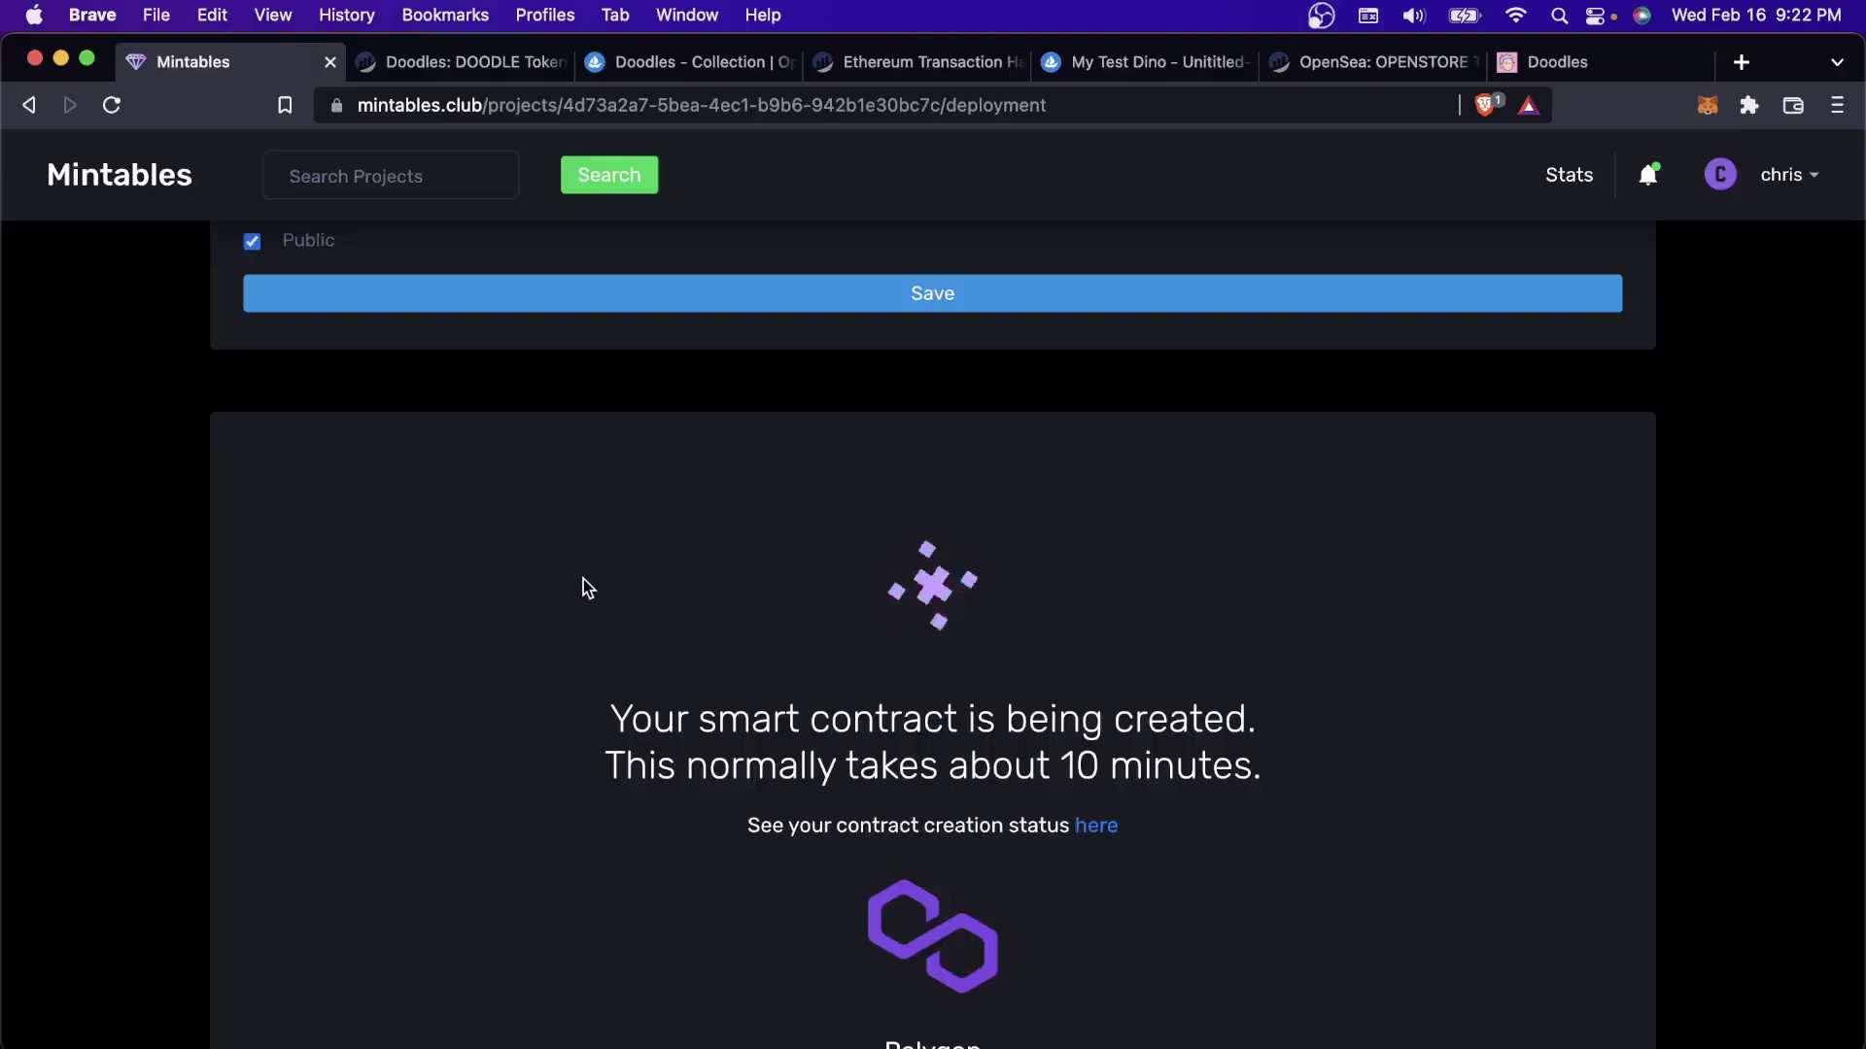
scroll(583, 579, "up", 4)
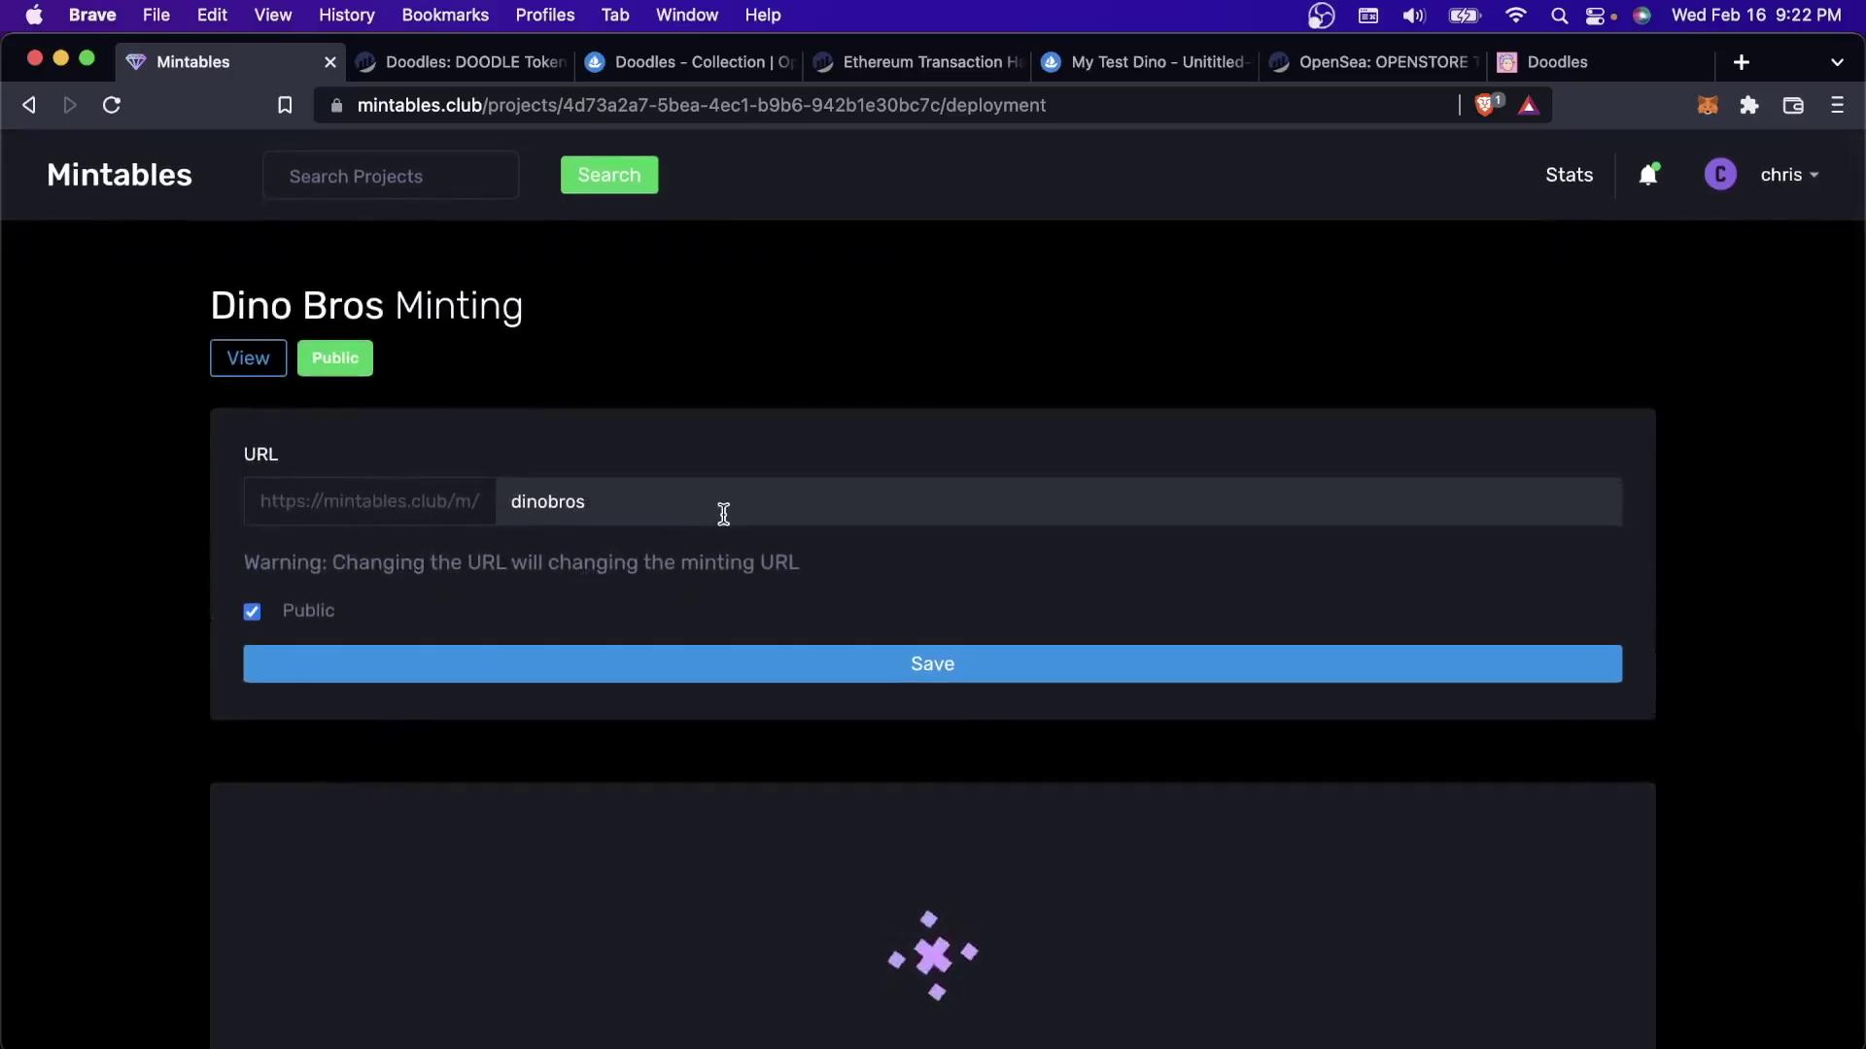
scroll(723, 514, "down", 4)
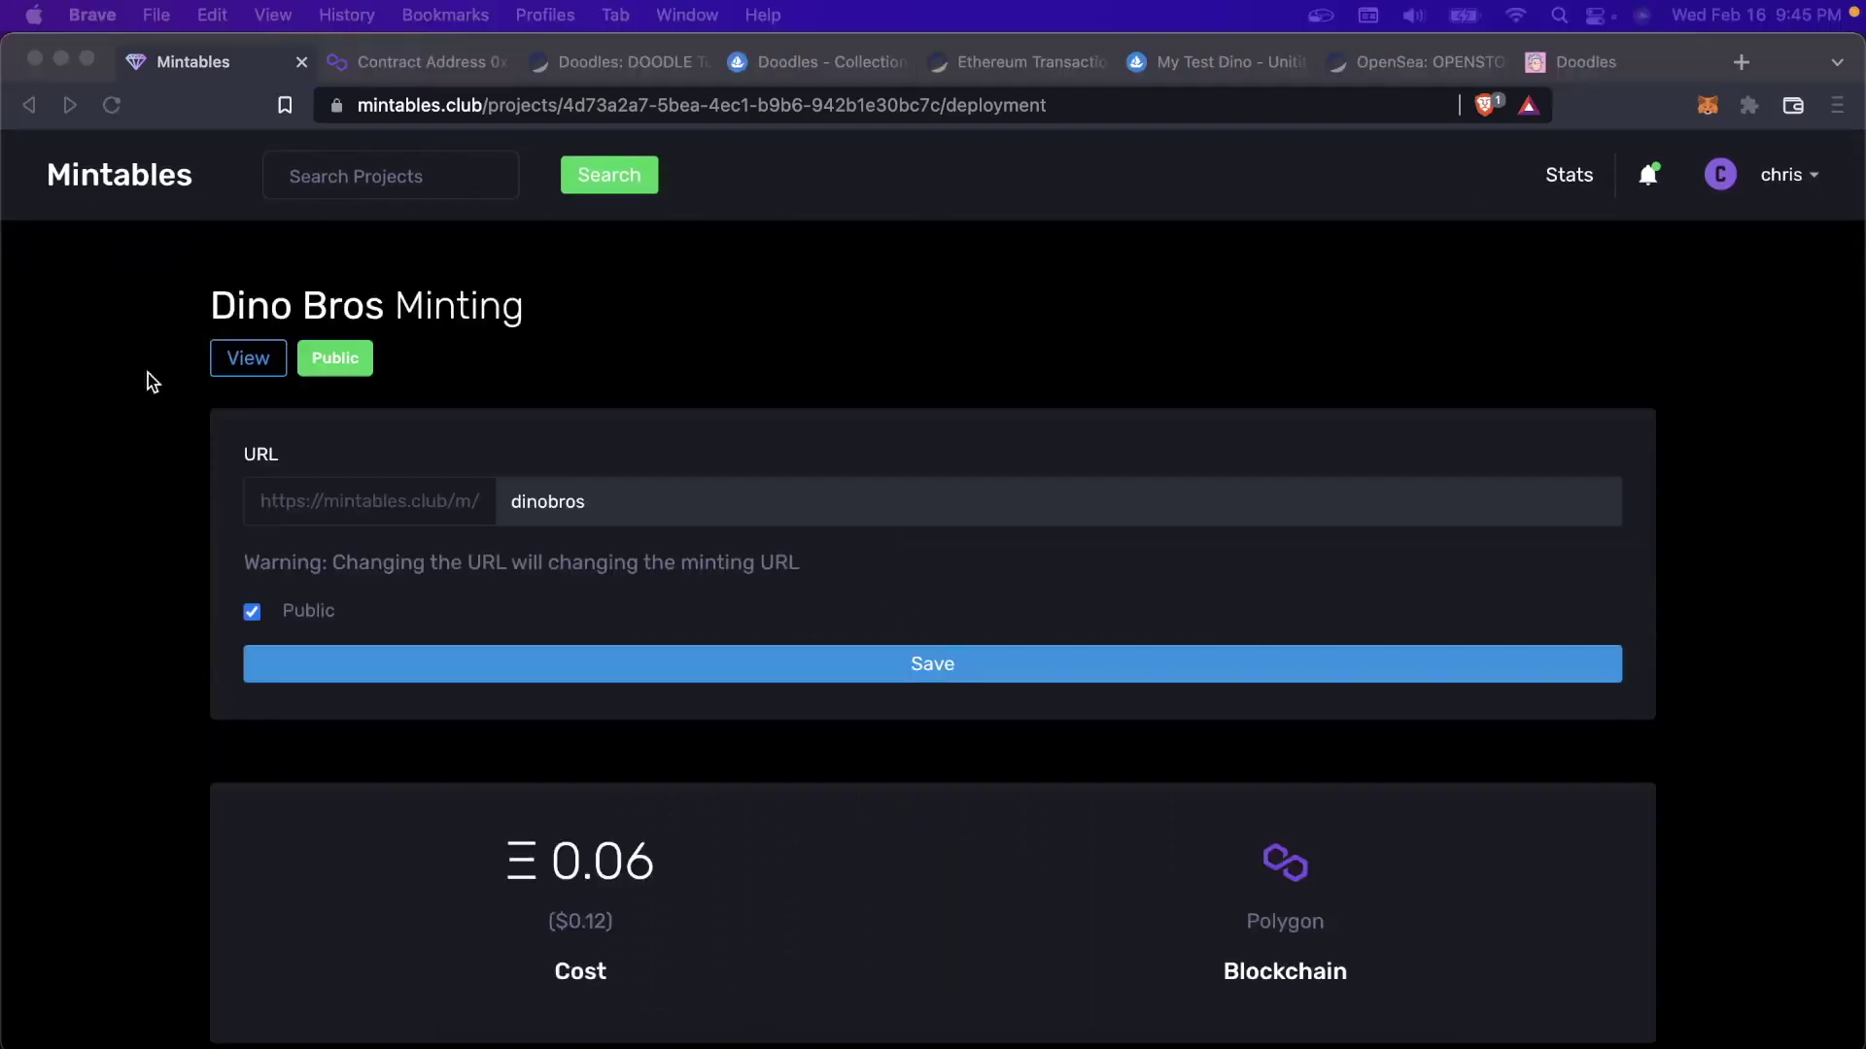
left_click(87, 560)
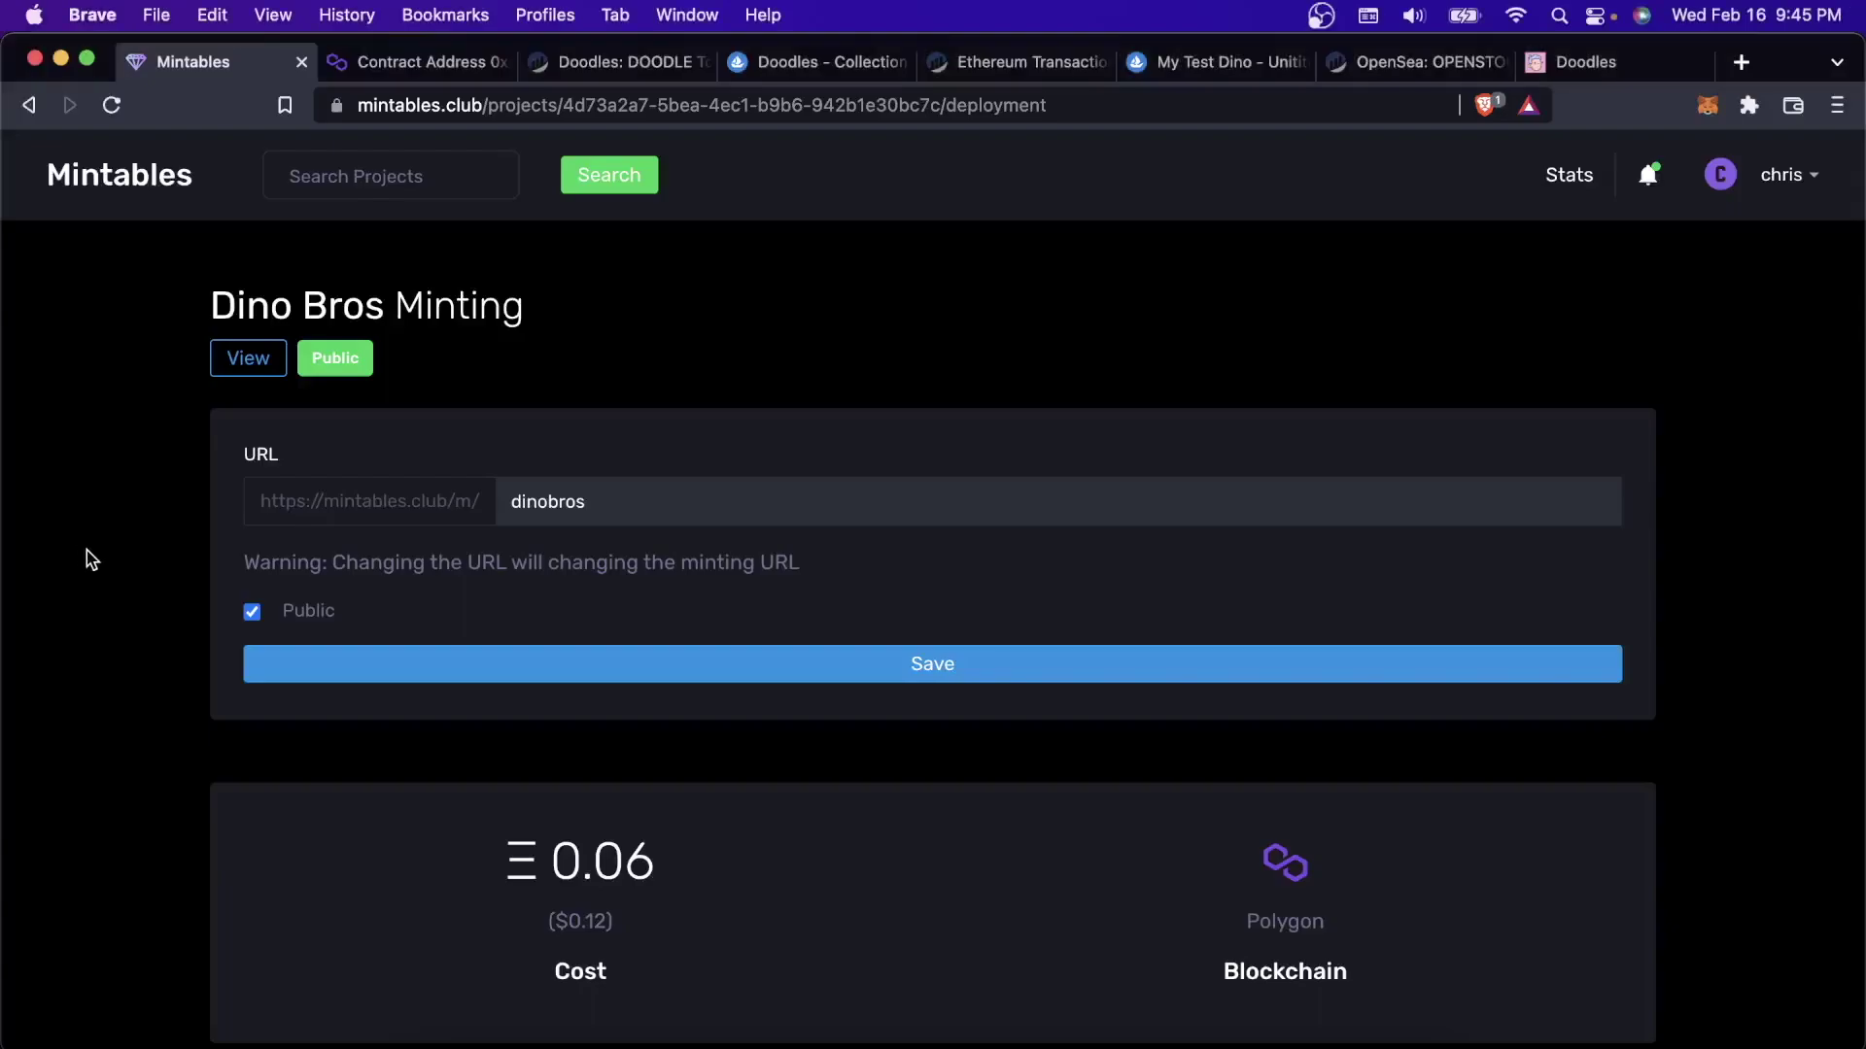
scroll(86, 552, "down", 8)
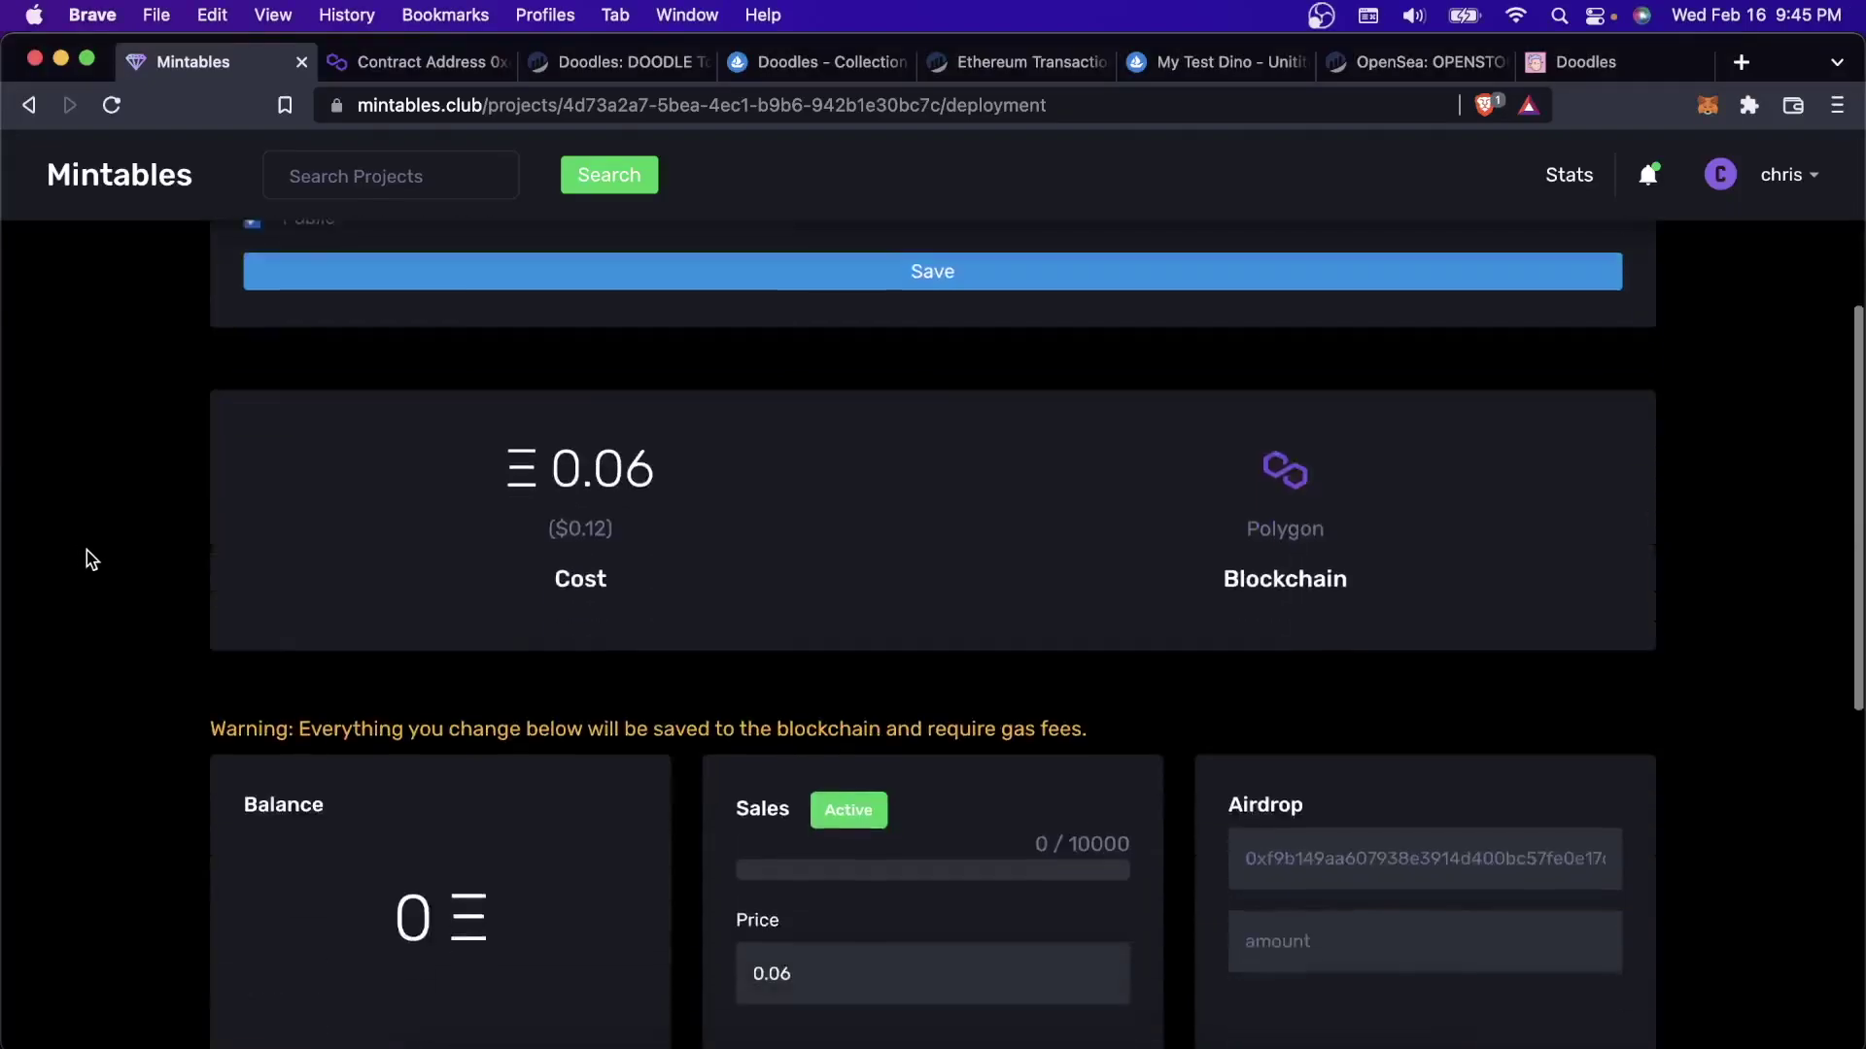
scroll(86, 560, "down", 3)
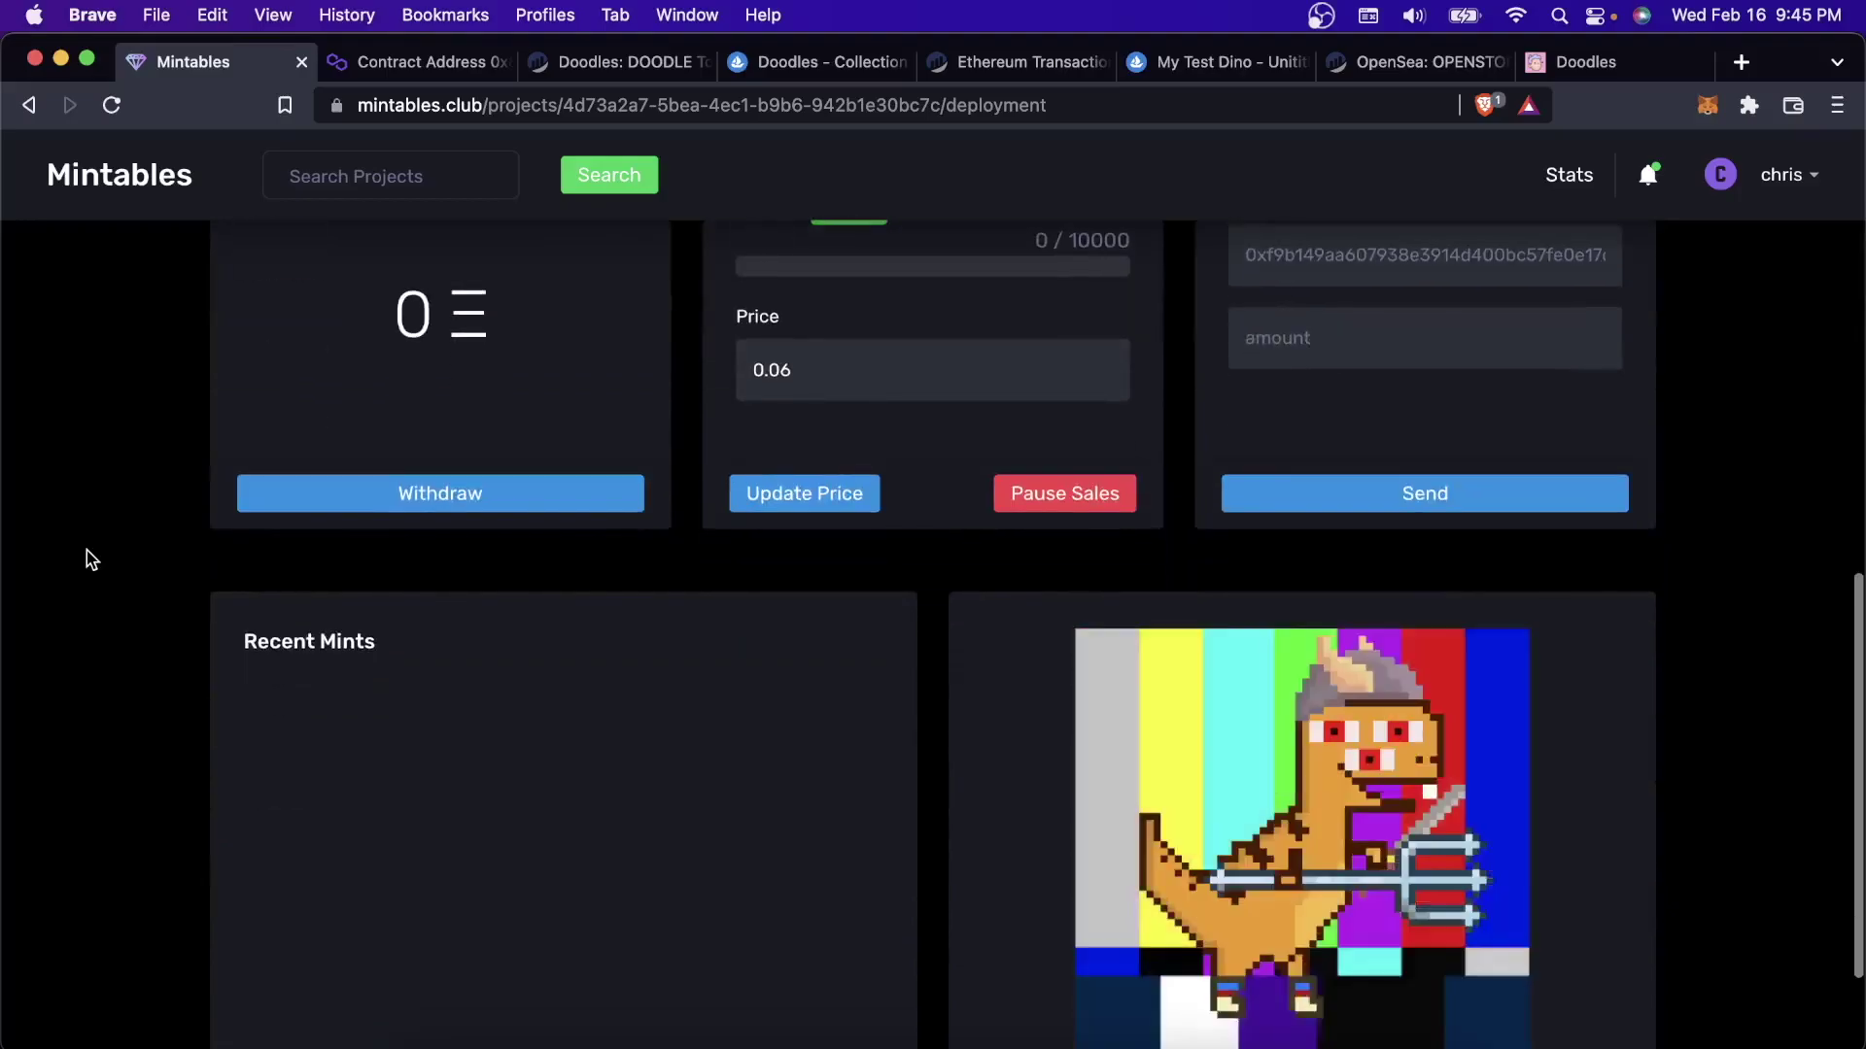
scroll(86, 560, "up", 6)
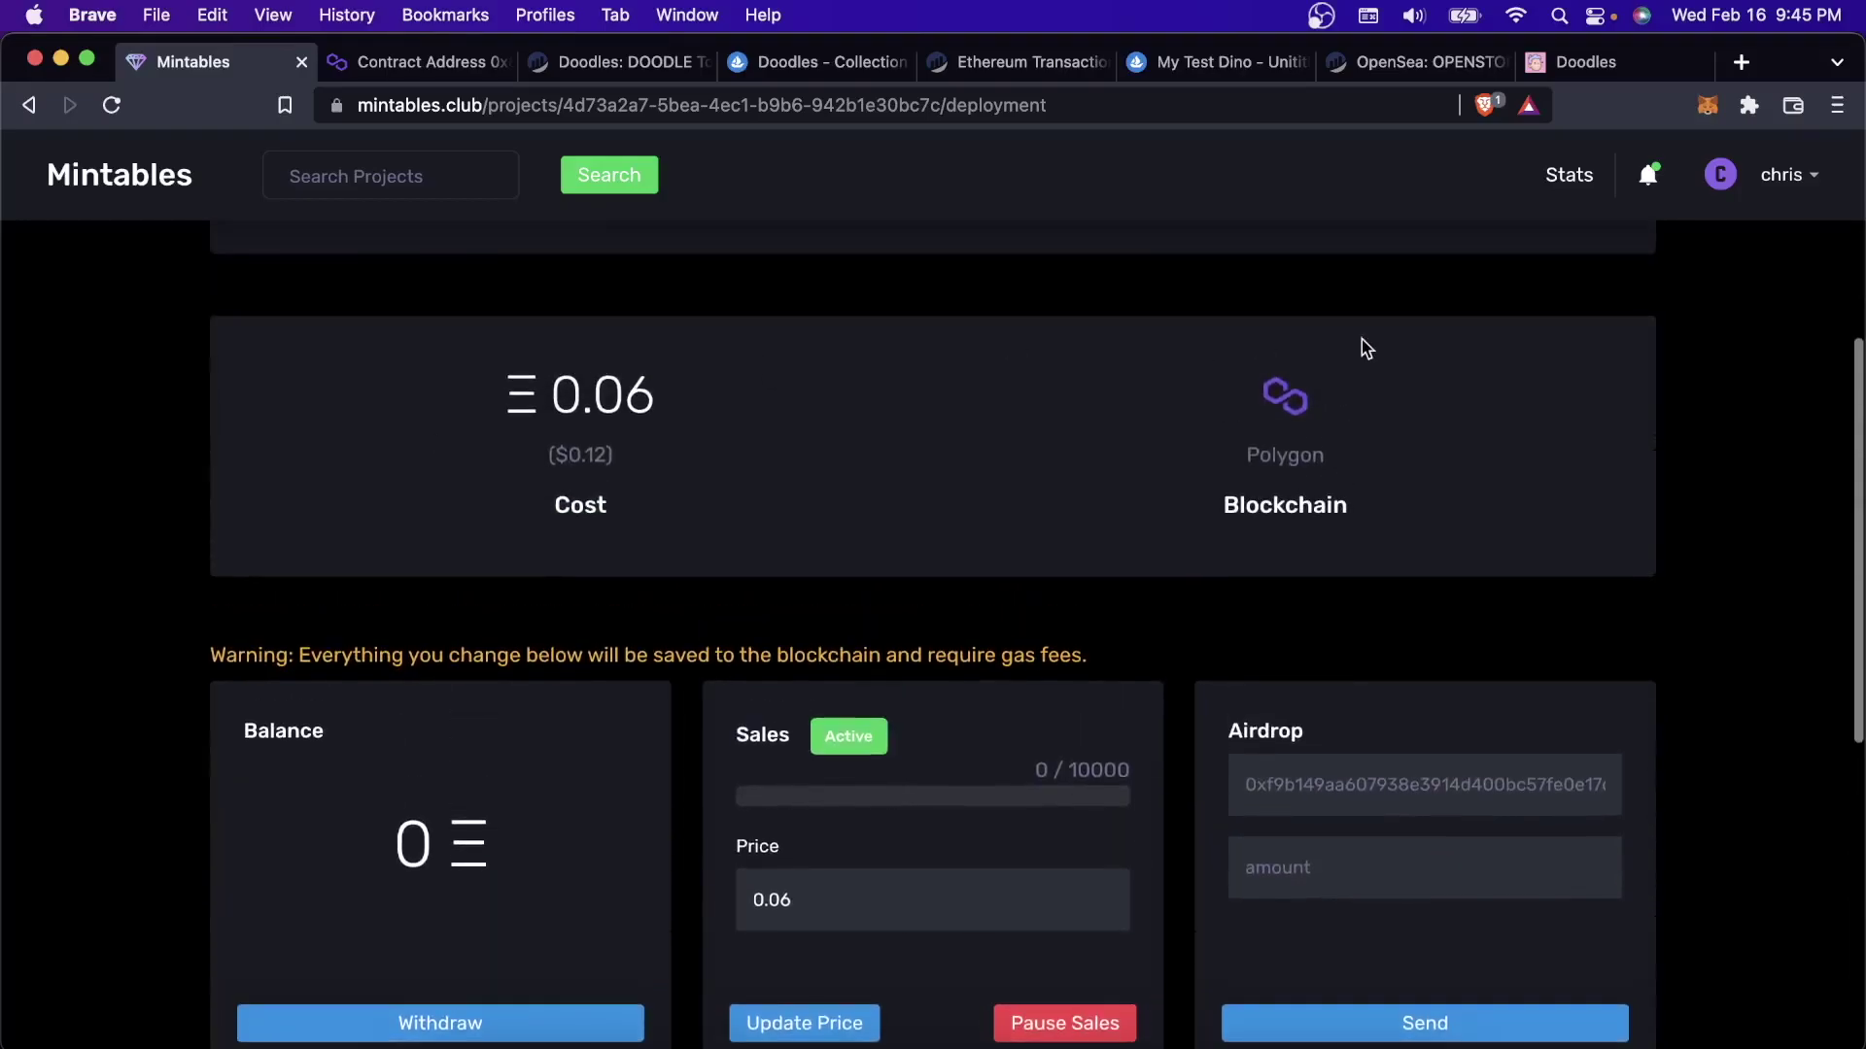
left_click(1301, 392)
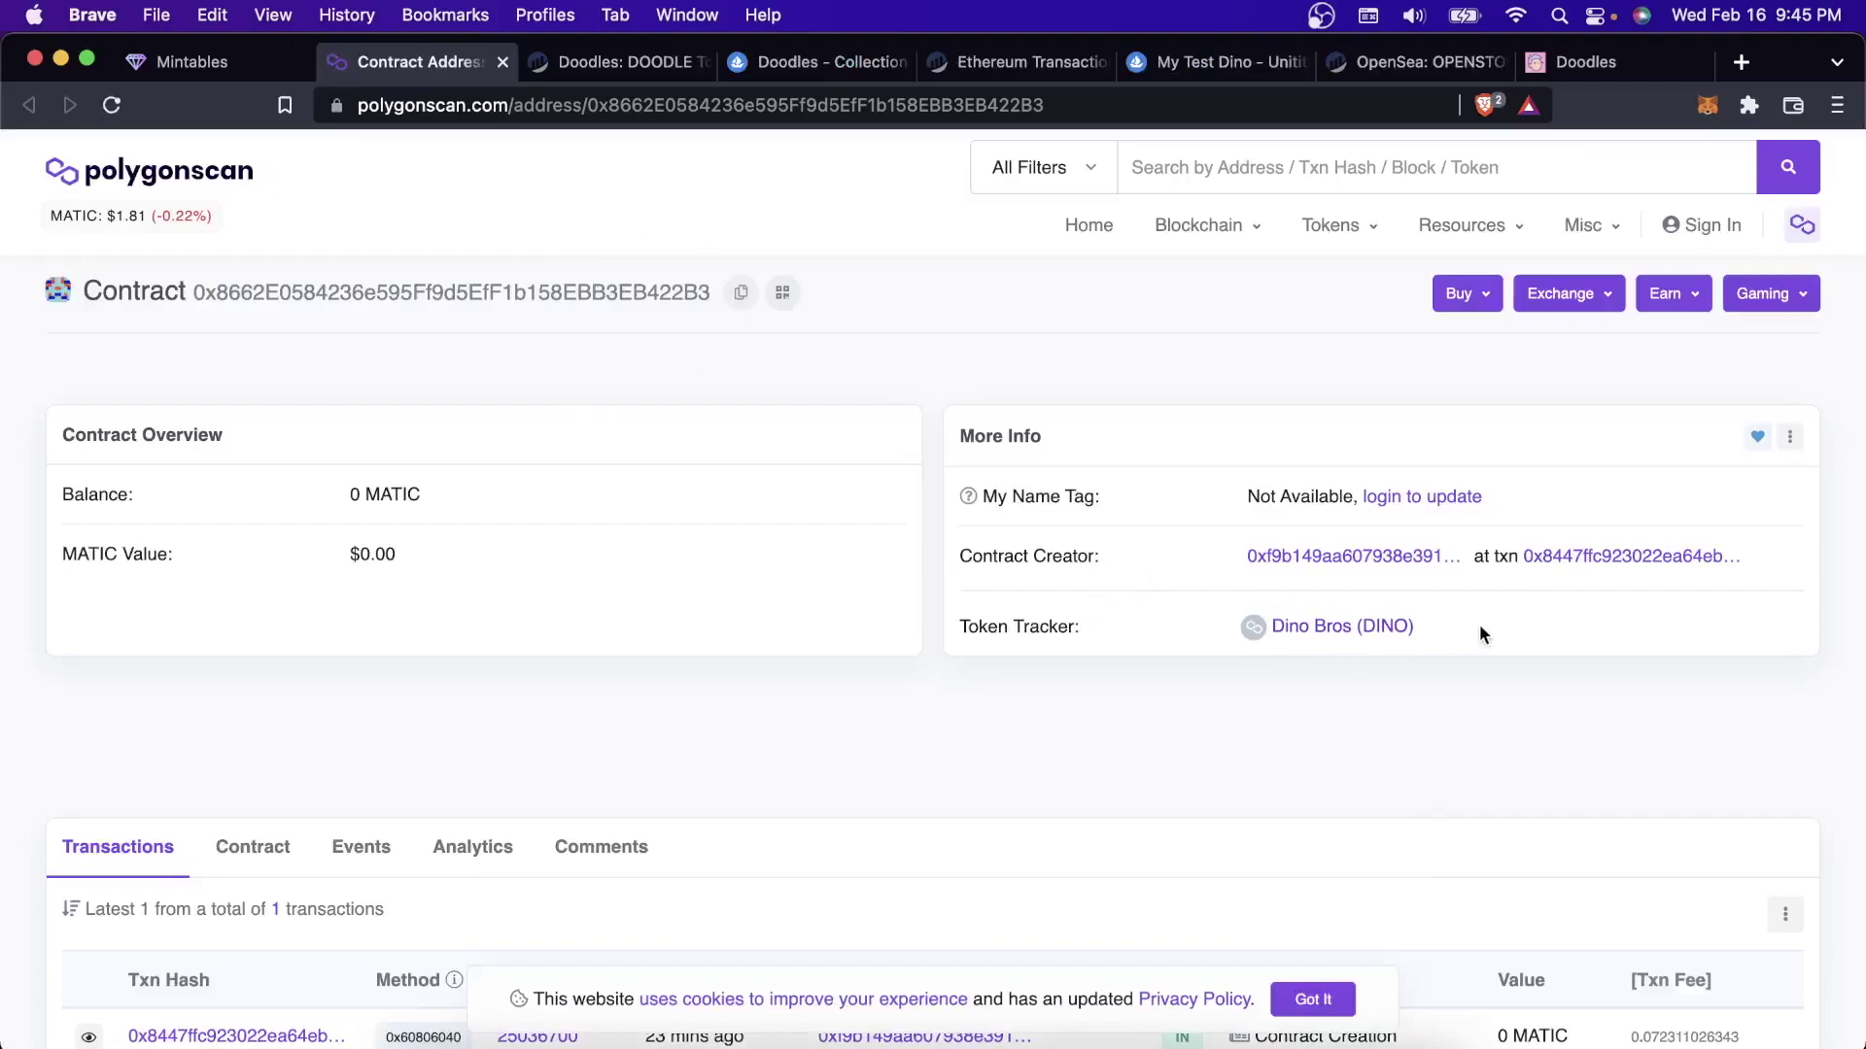
left_click_drag(1479, 632, 1377, 628)
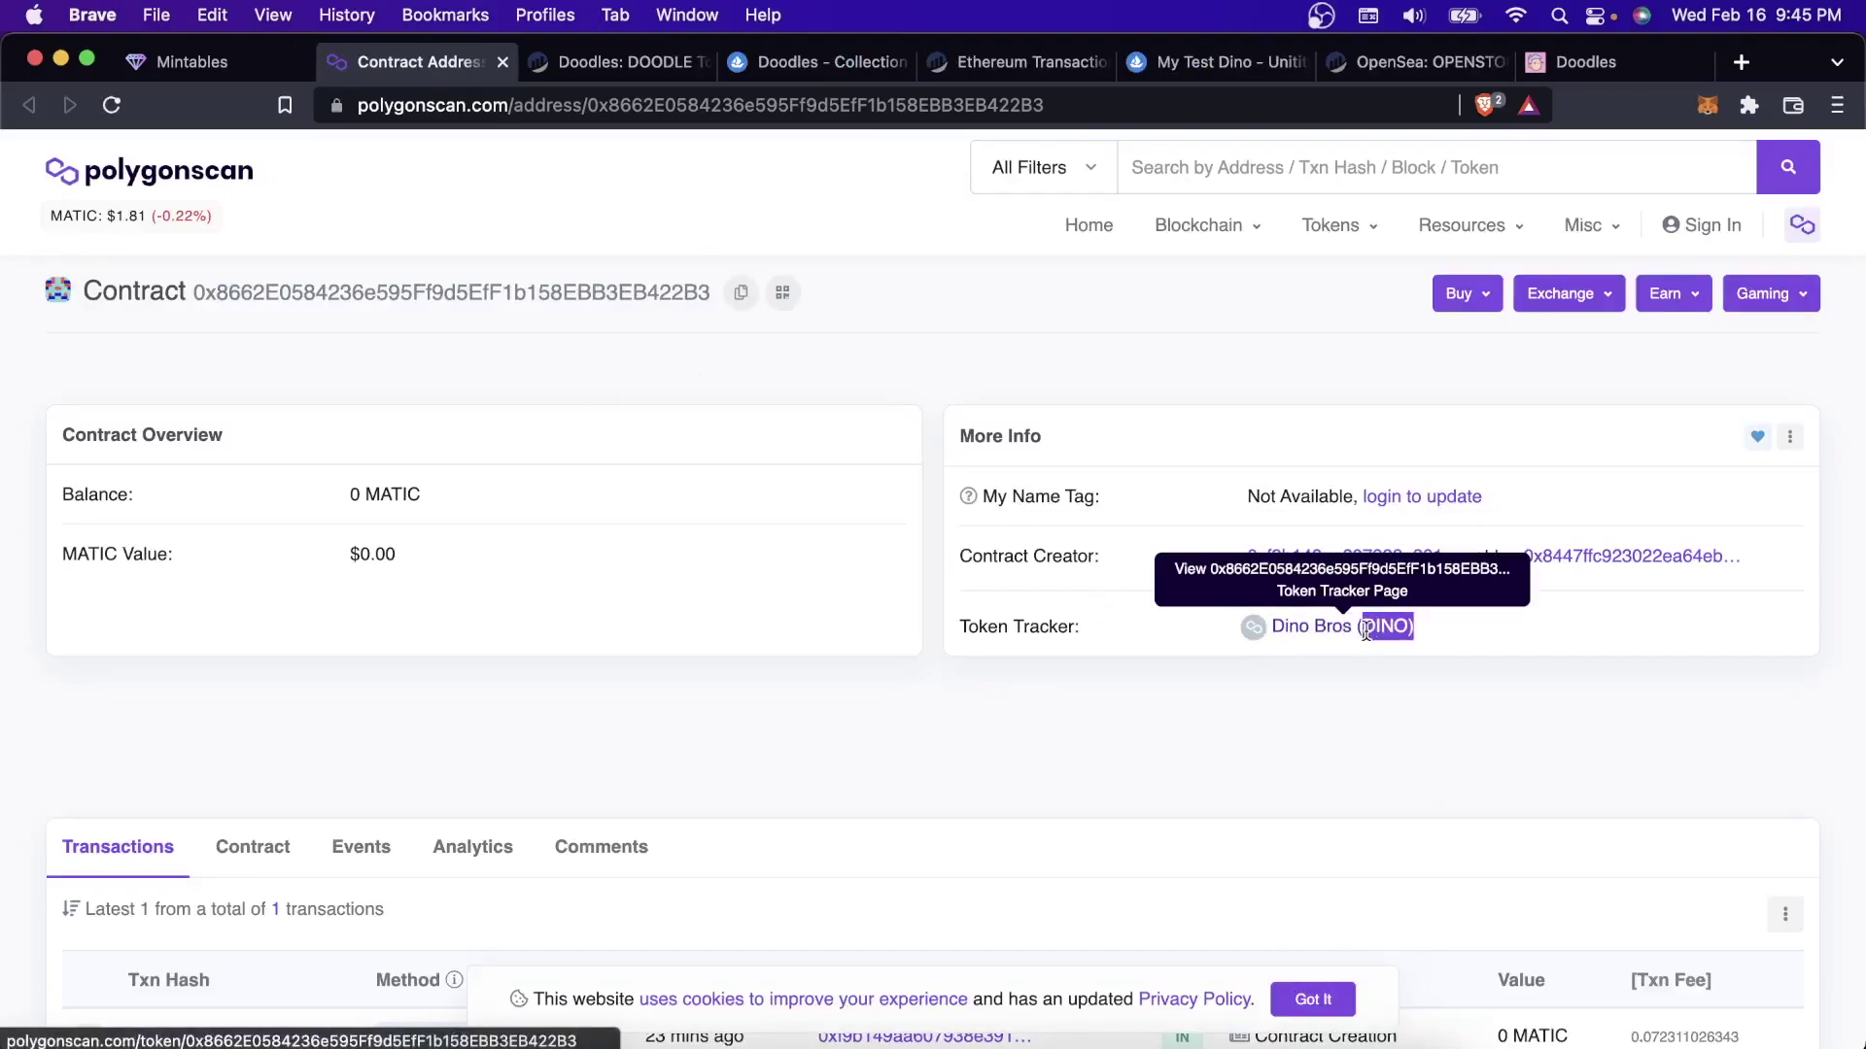
left_click(1470, 633)
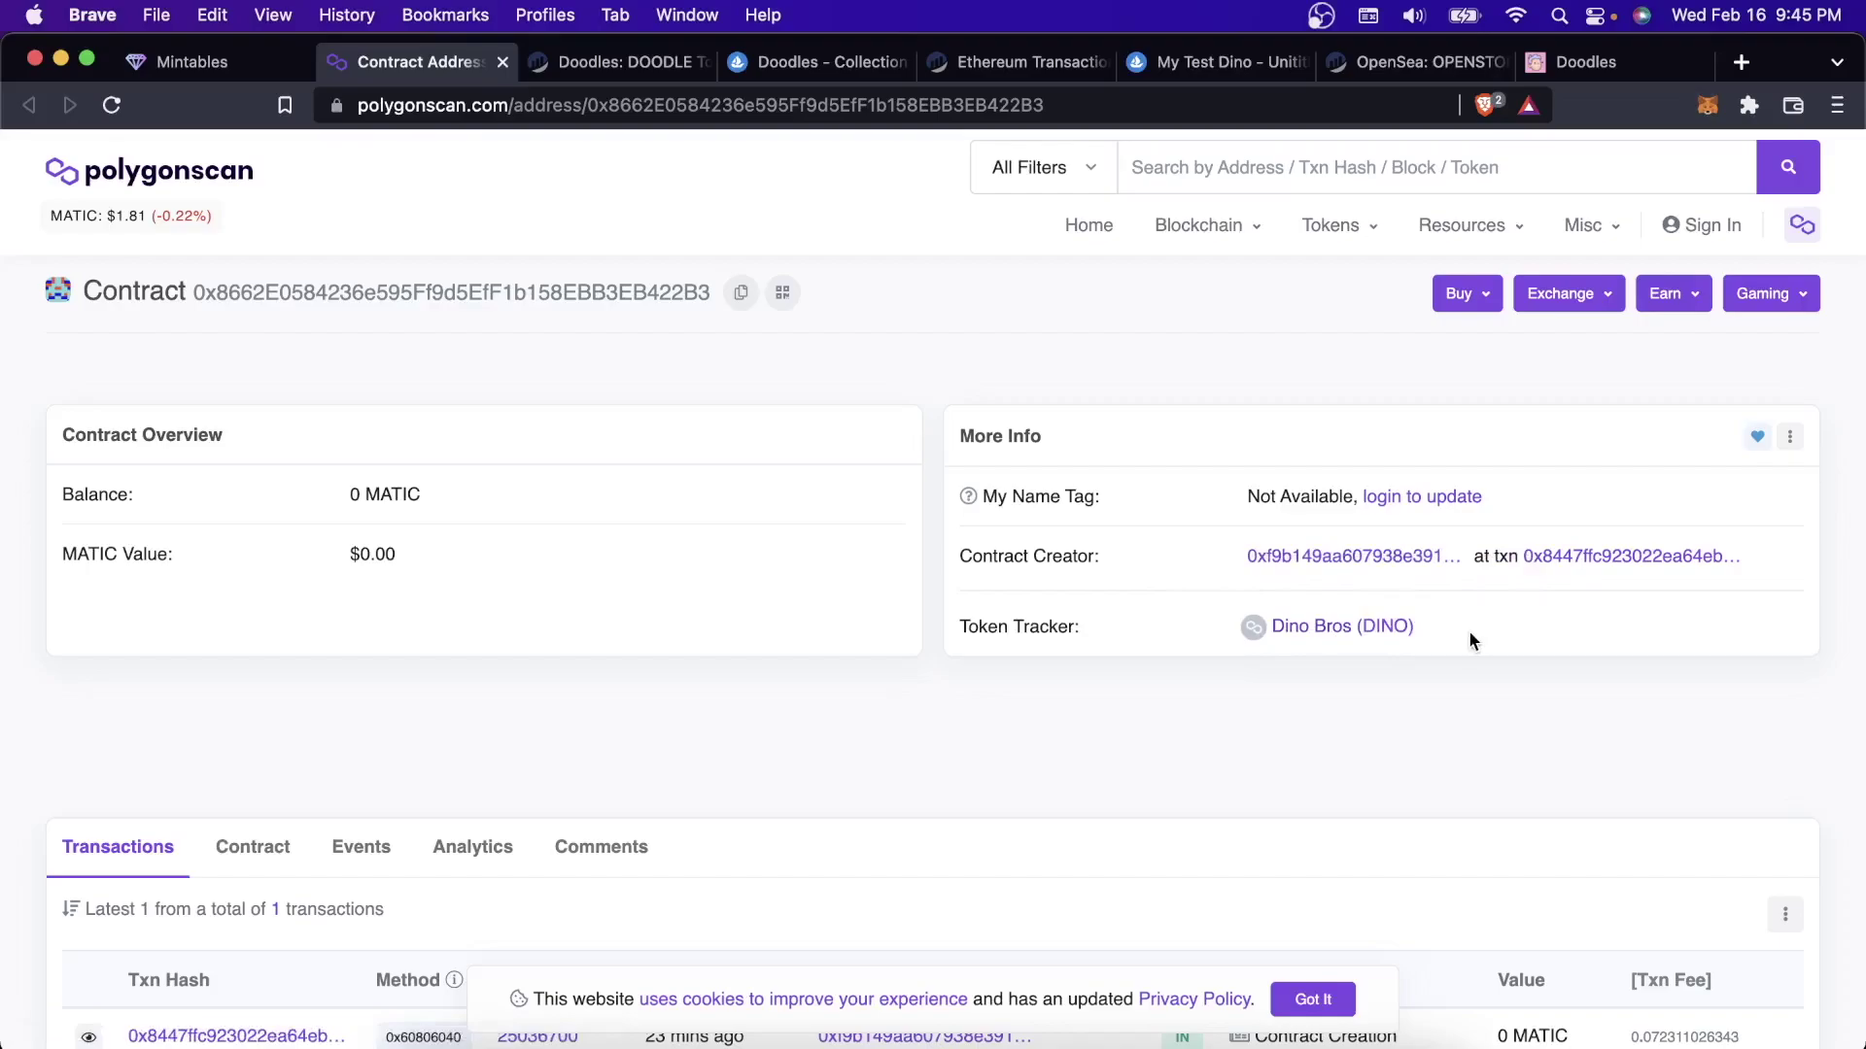
key("ctrl+shift+Tab")
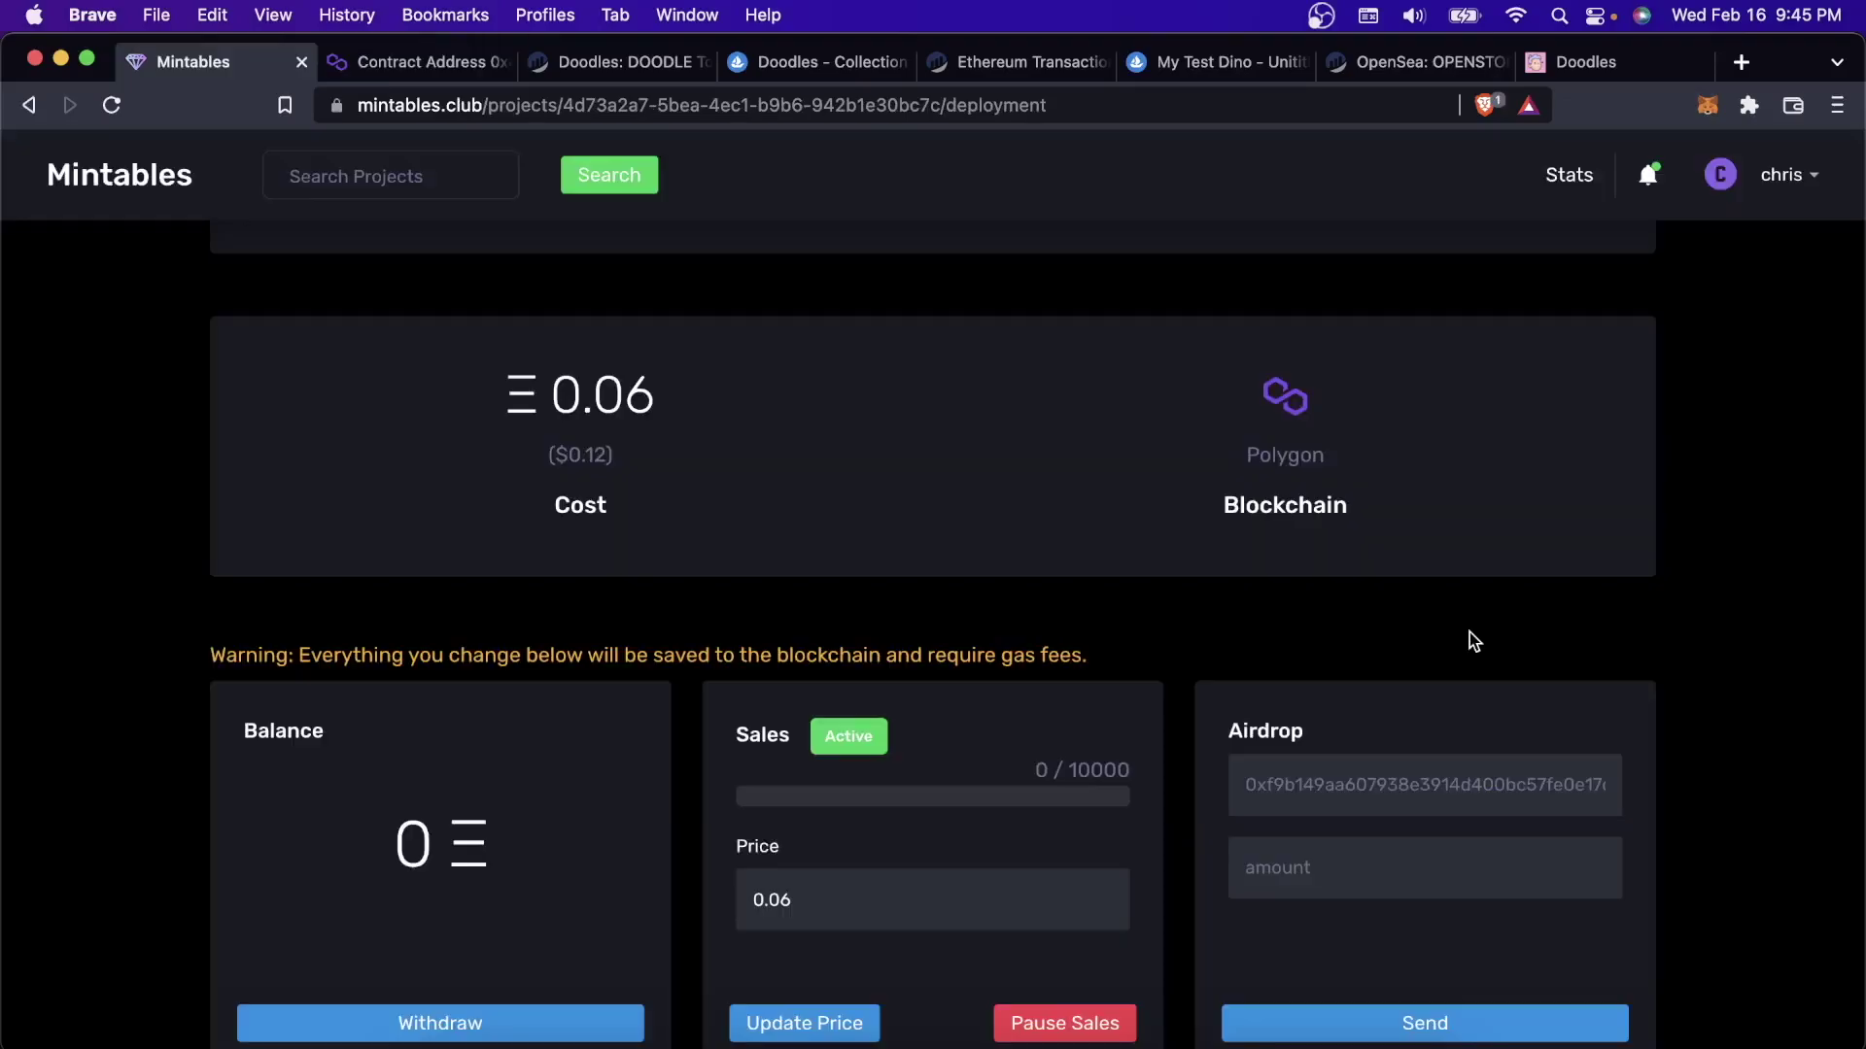
scroll(1469, 632, "down", 3)
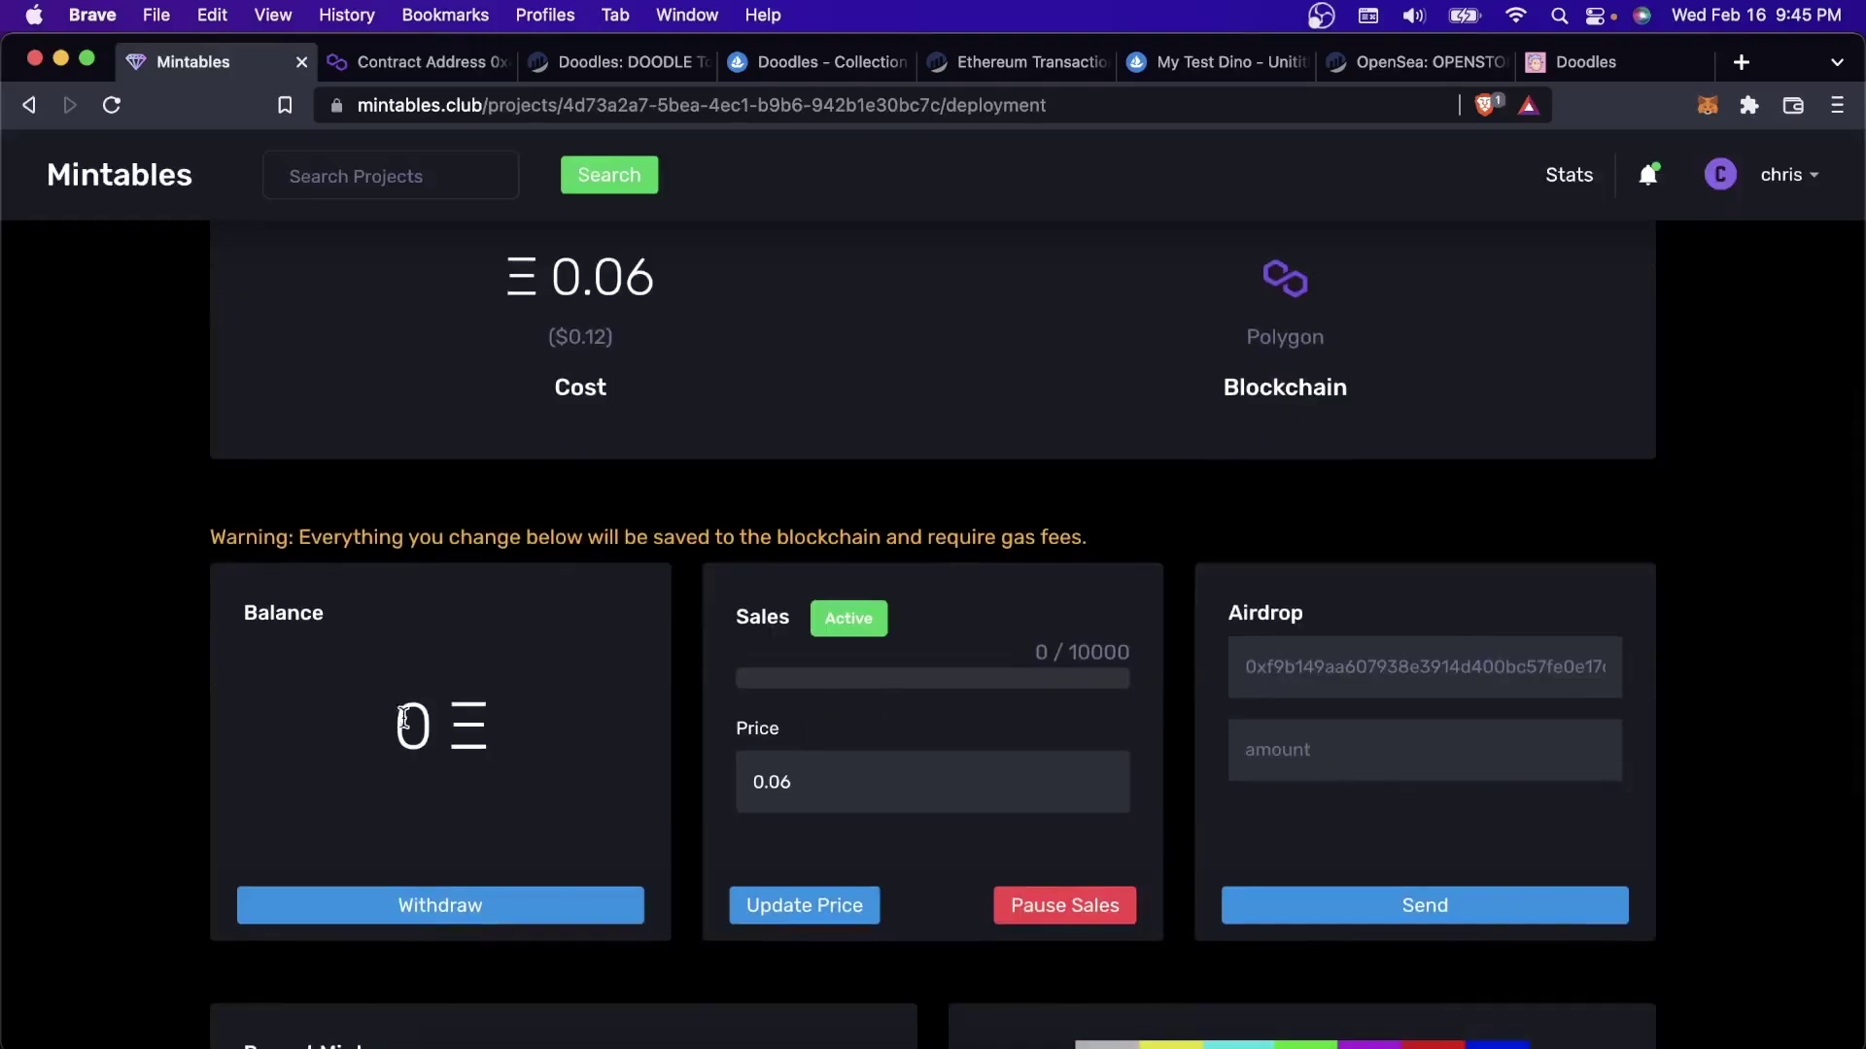
left_click_drag(384, 726, 655, 719)
left_click(650, 719)
left_click_drag(815, 777, 730, 786)
left_click(803, 779)
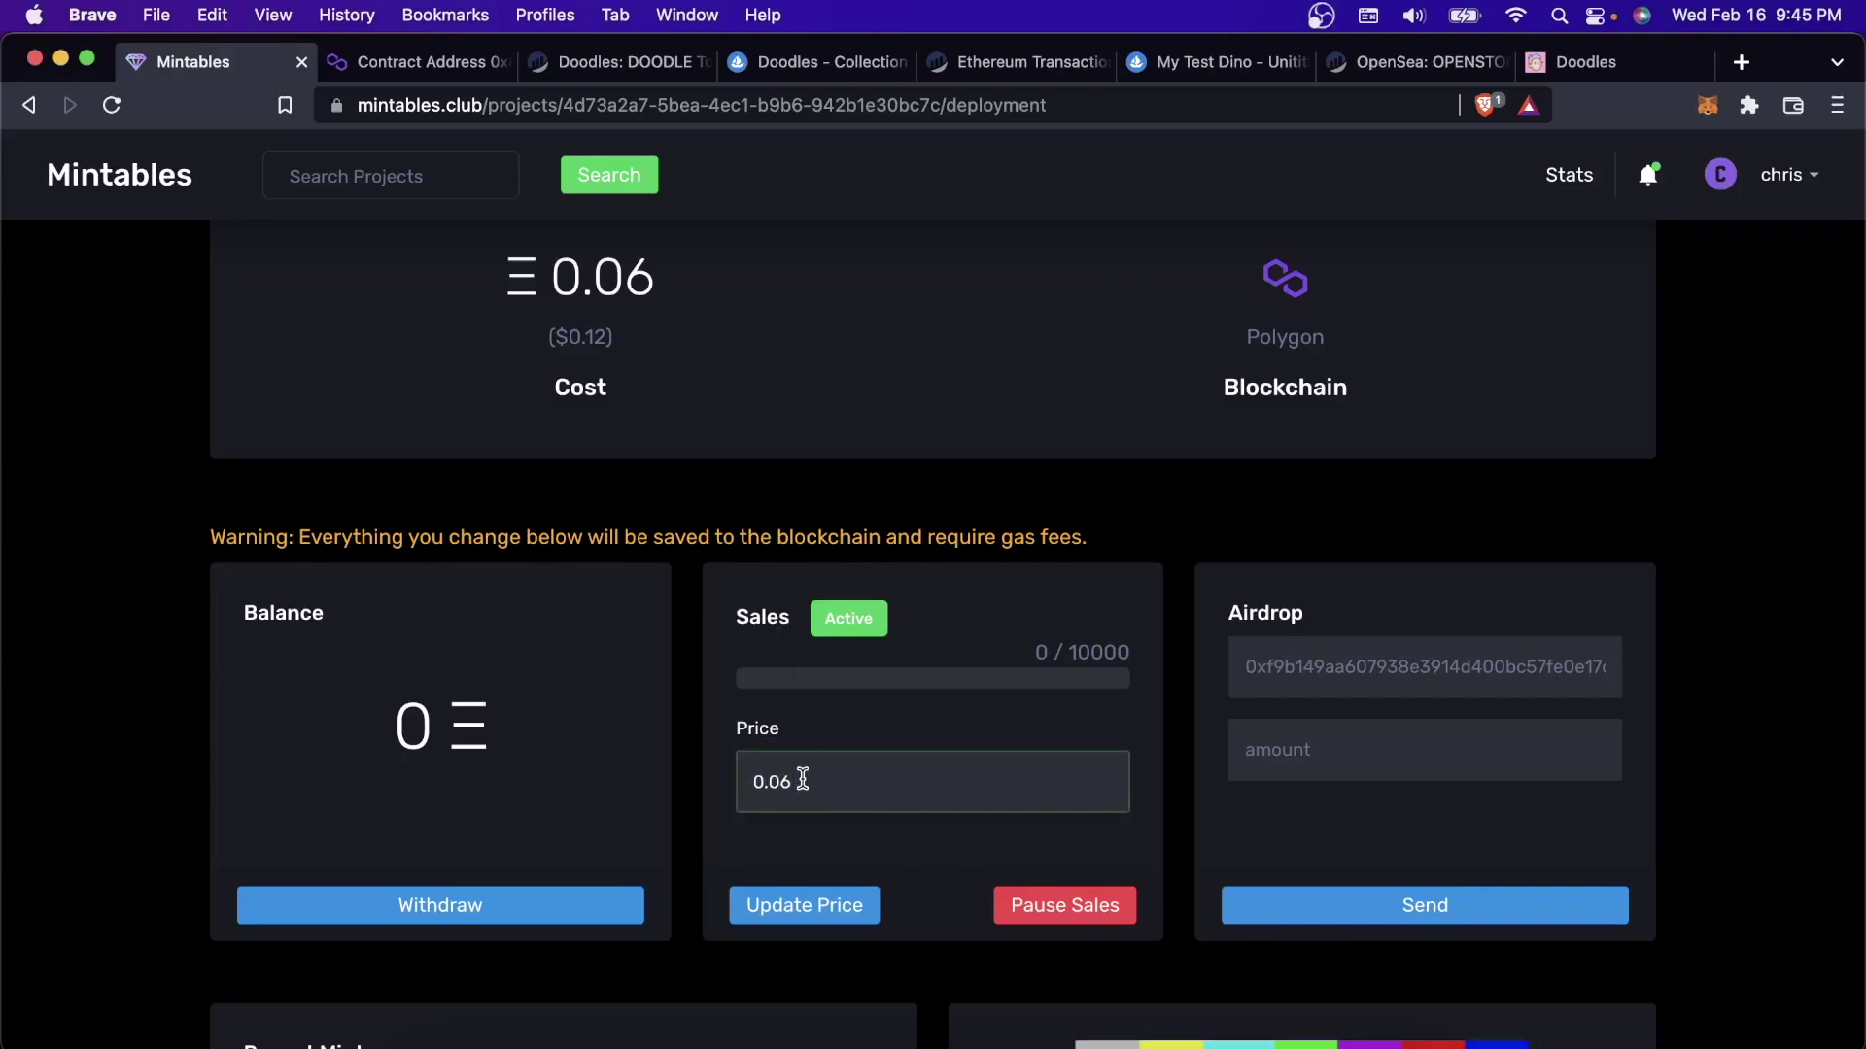
left_click_drag(1032, 650, 1133, 647)
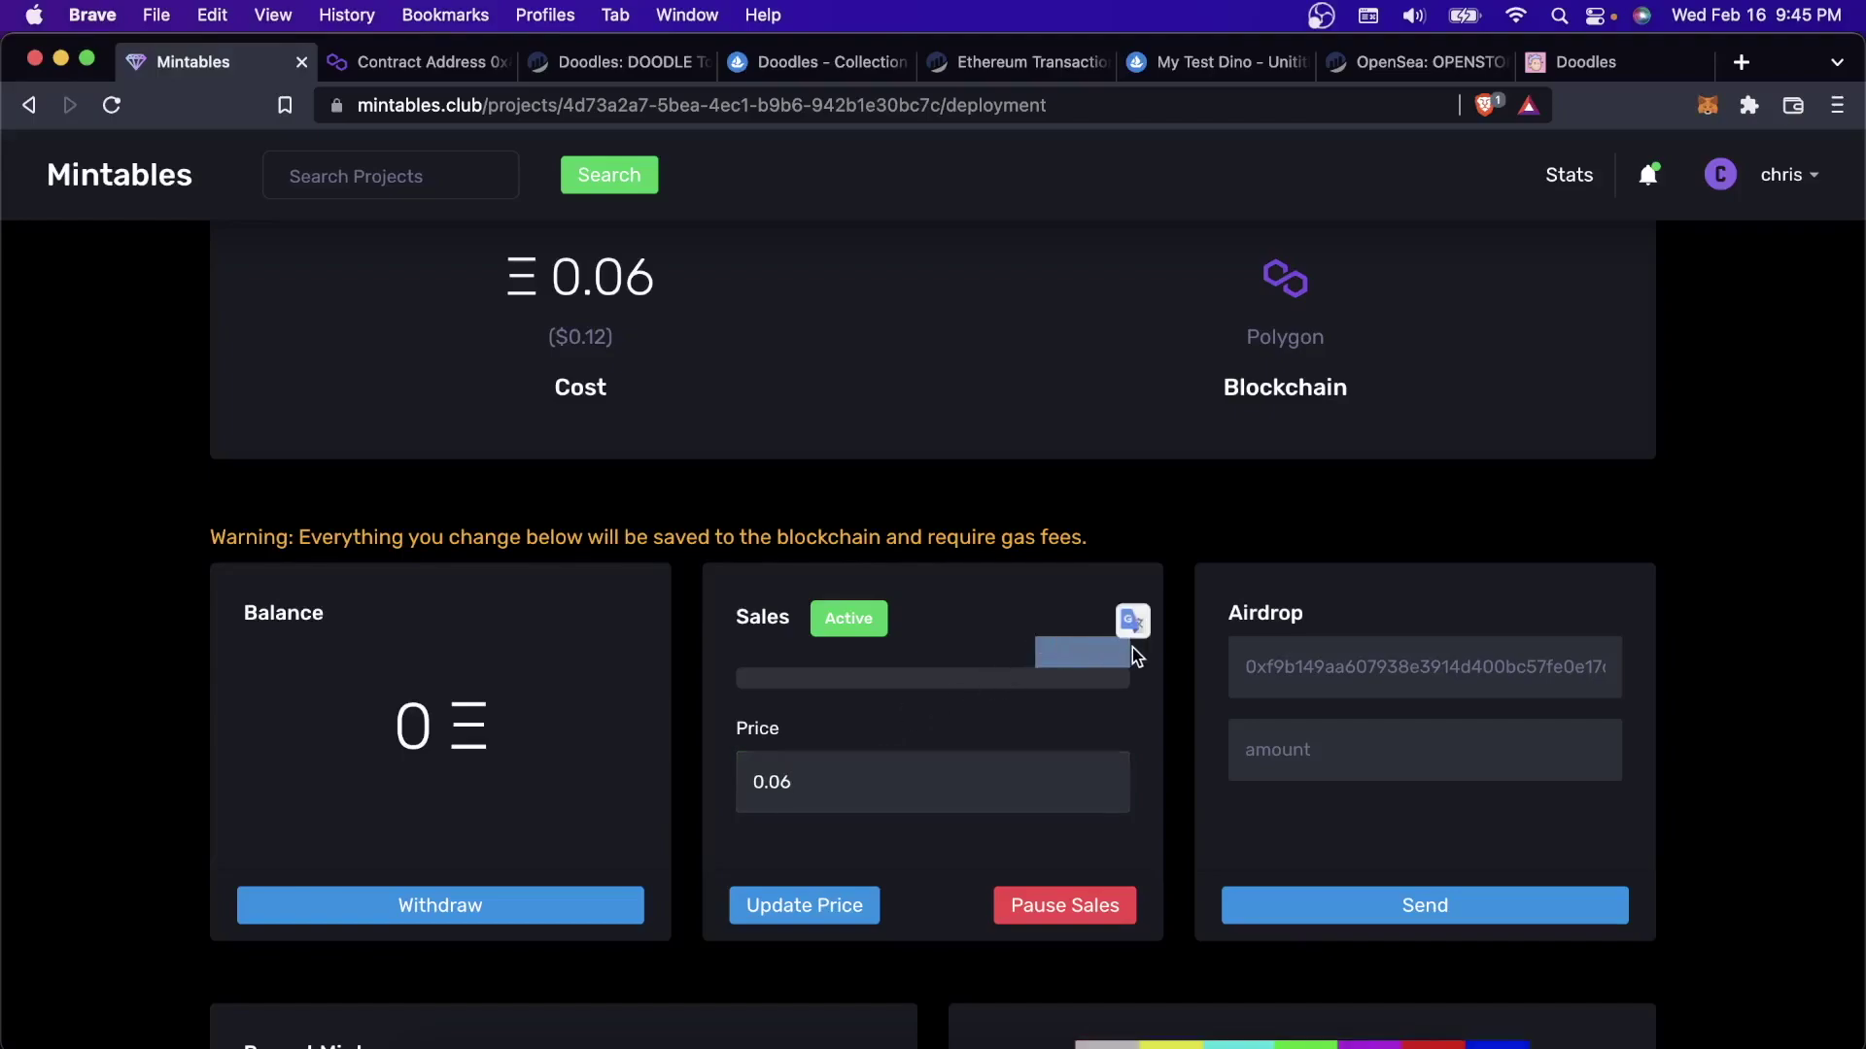
left_click(1133, 664)
left_click(1313, 665)
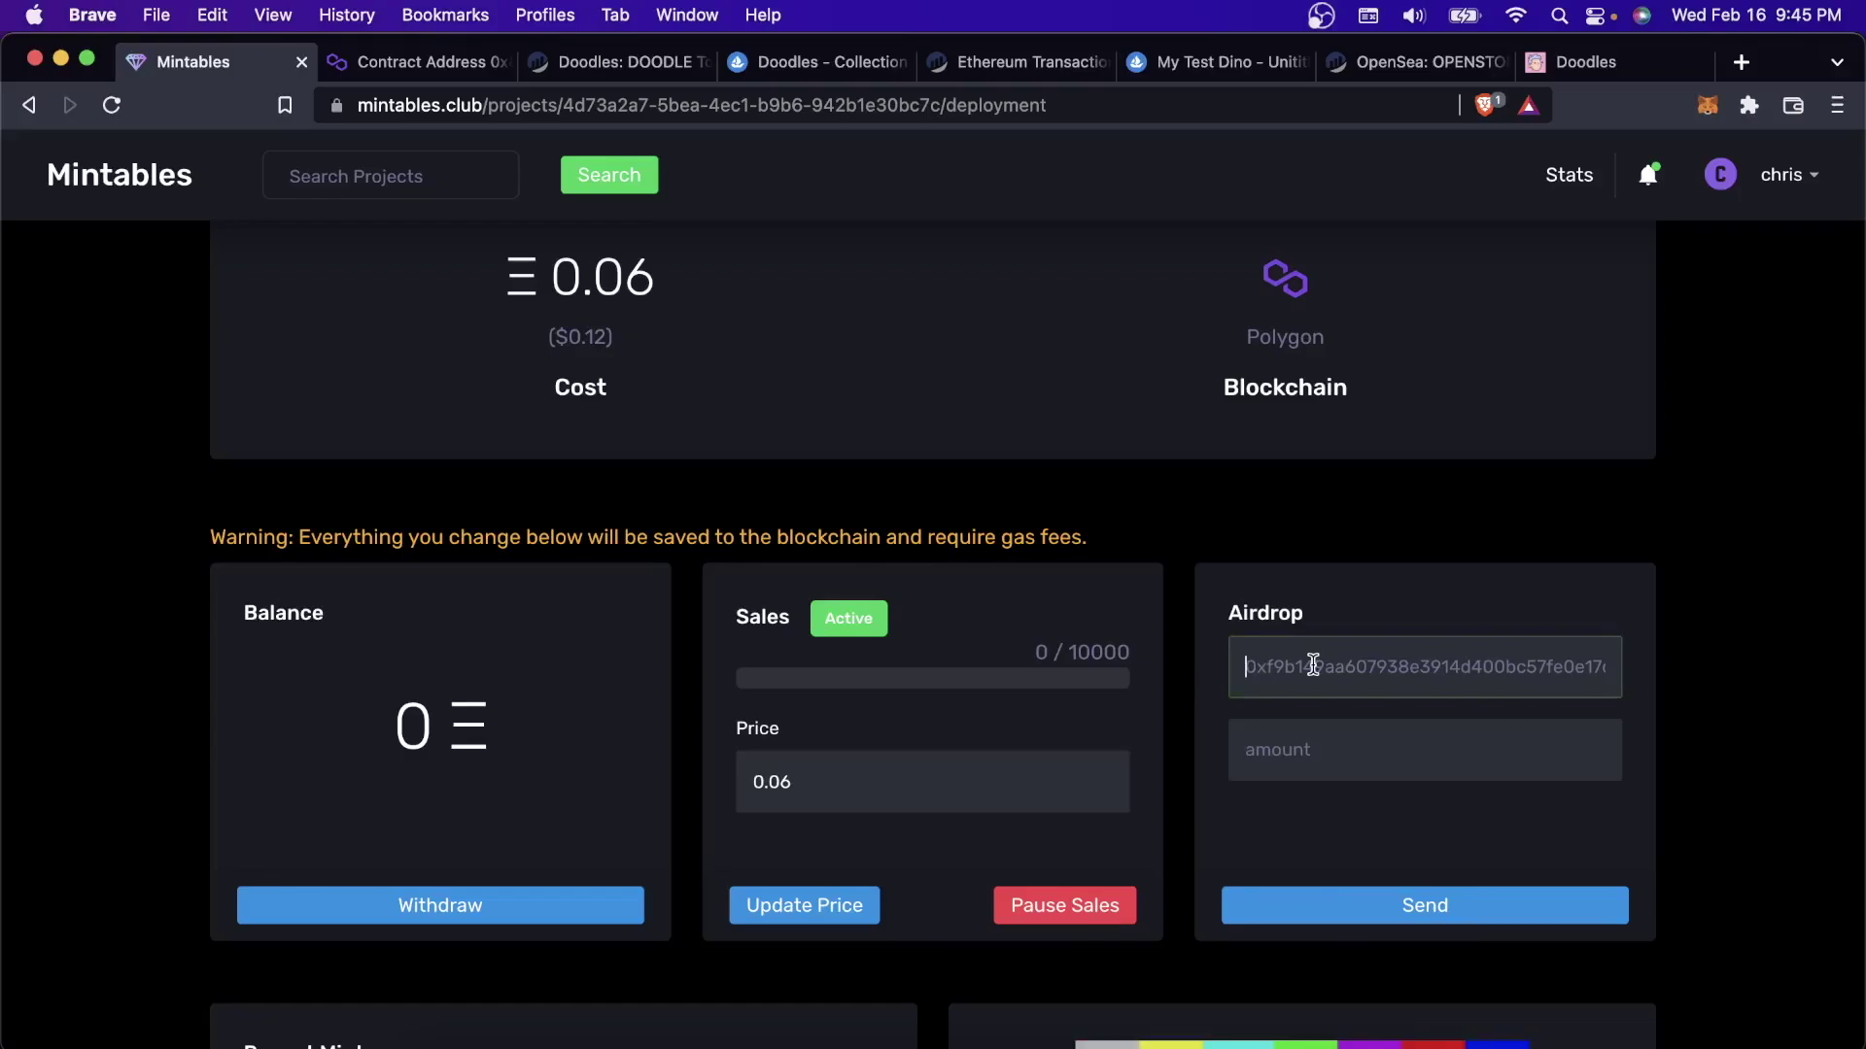
scroll(1312, 663, "down", 10)
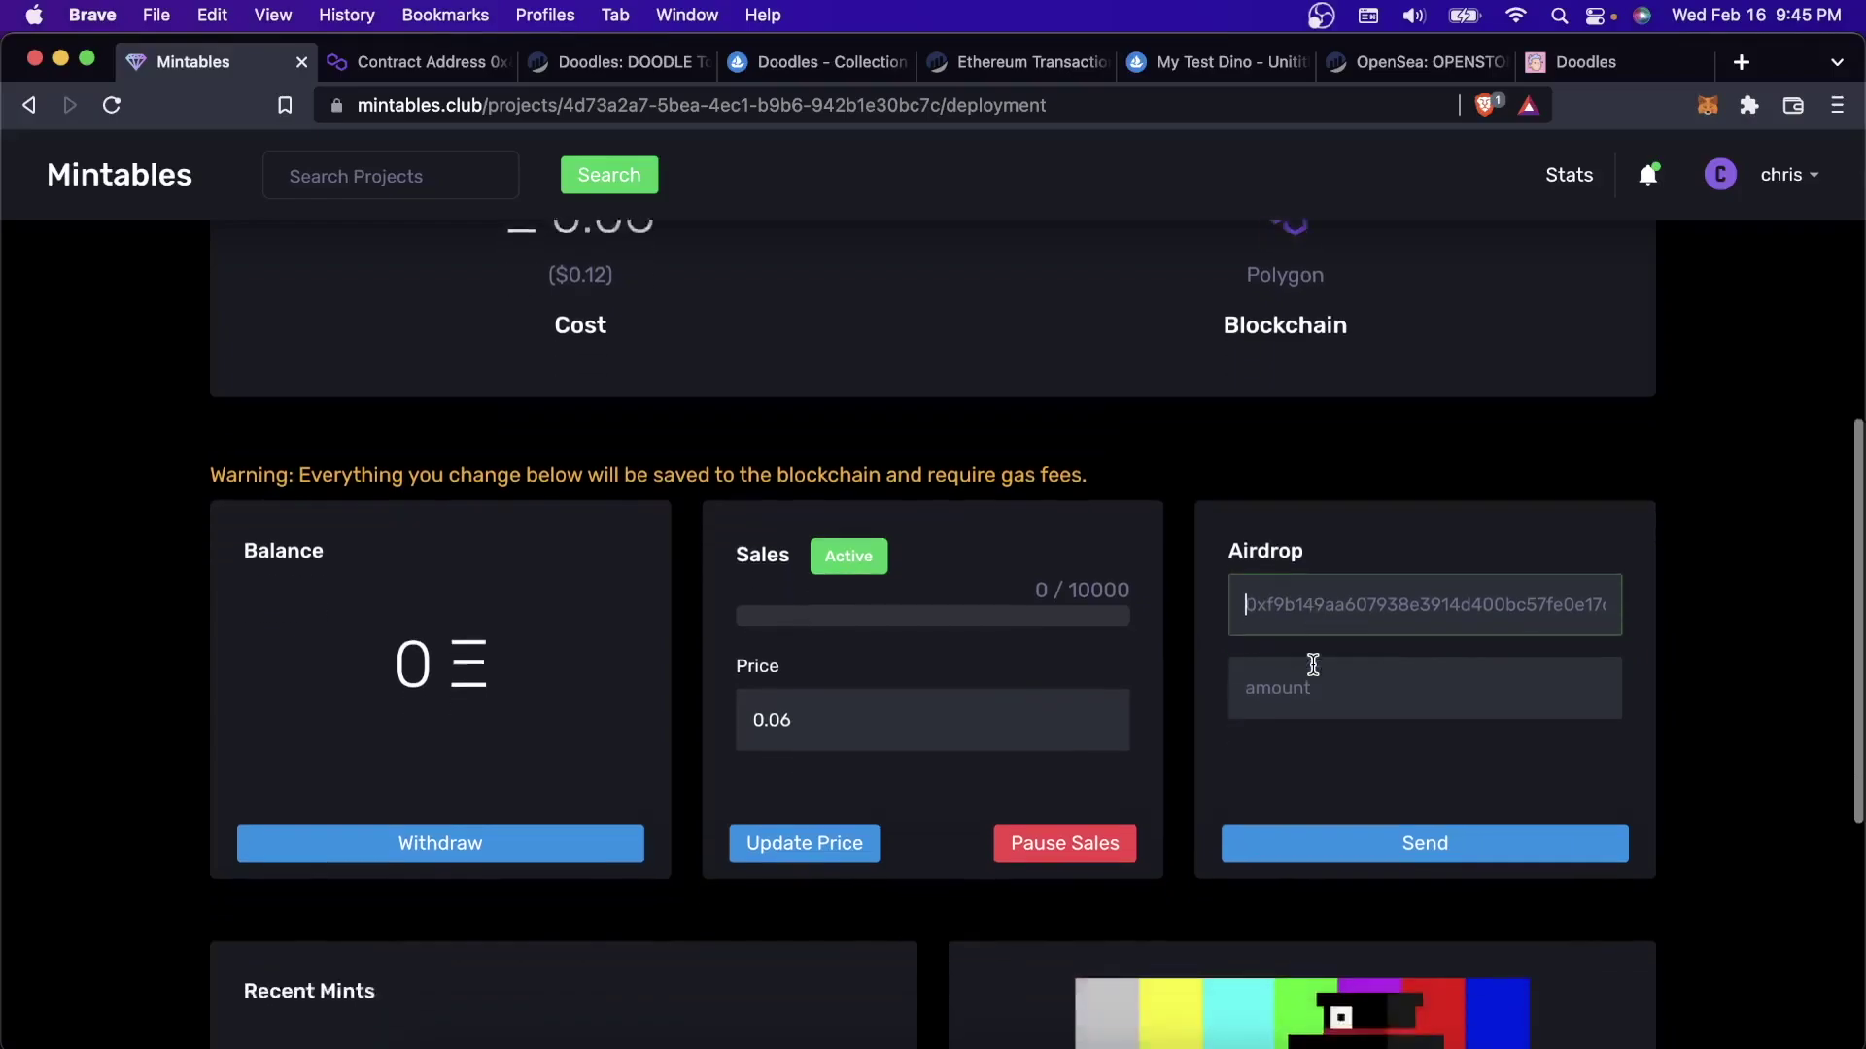
scroll(1175, 719, "down", 1)
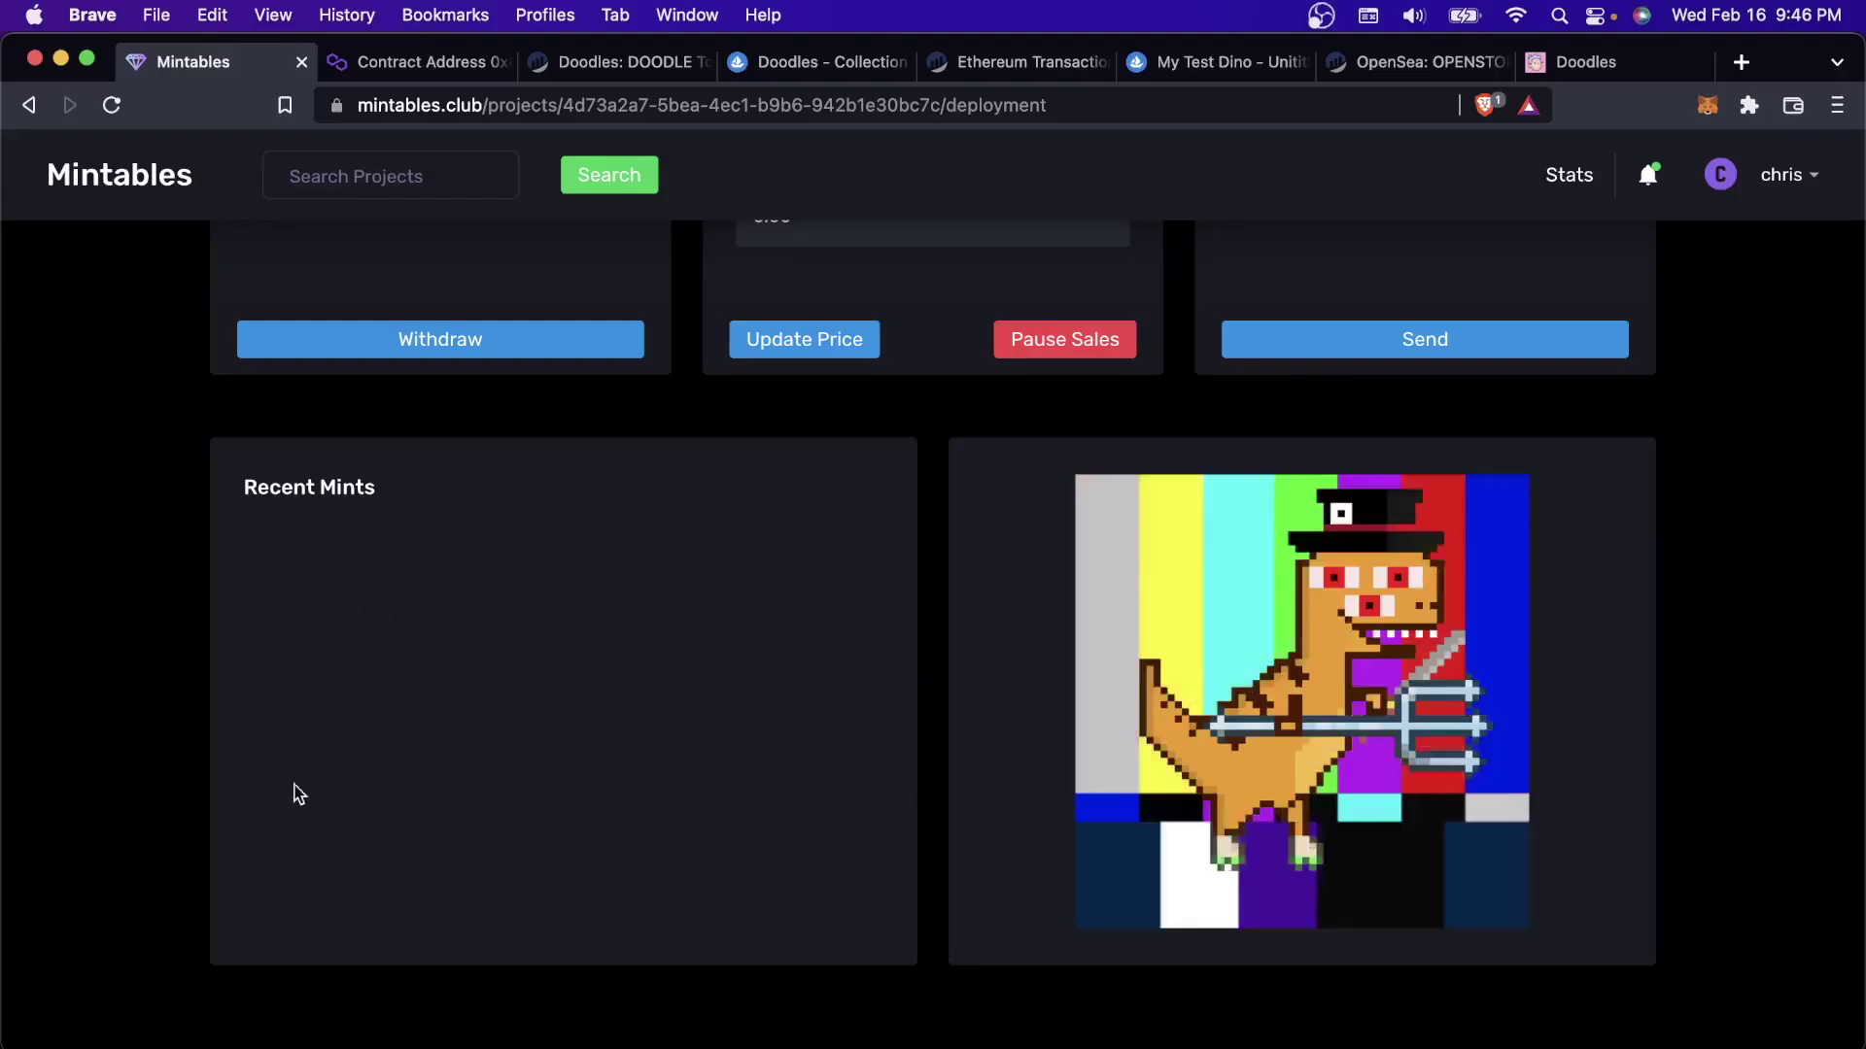
scroll(438, 762, "up", 8)
scroll(439, 762, "up", 3)
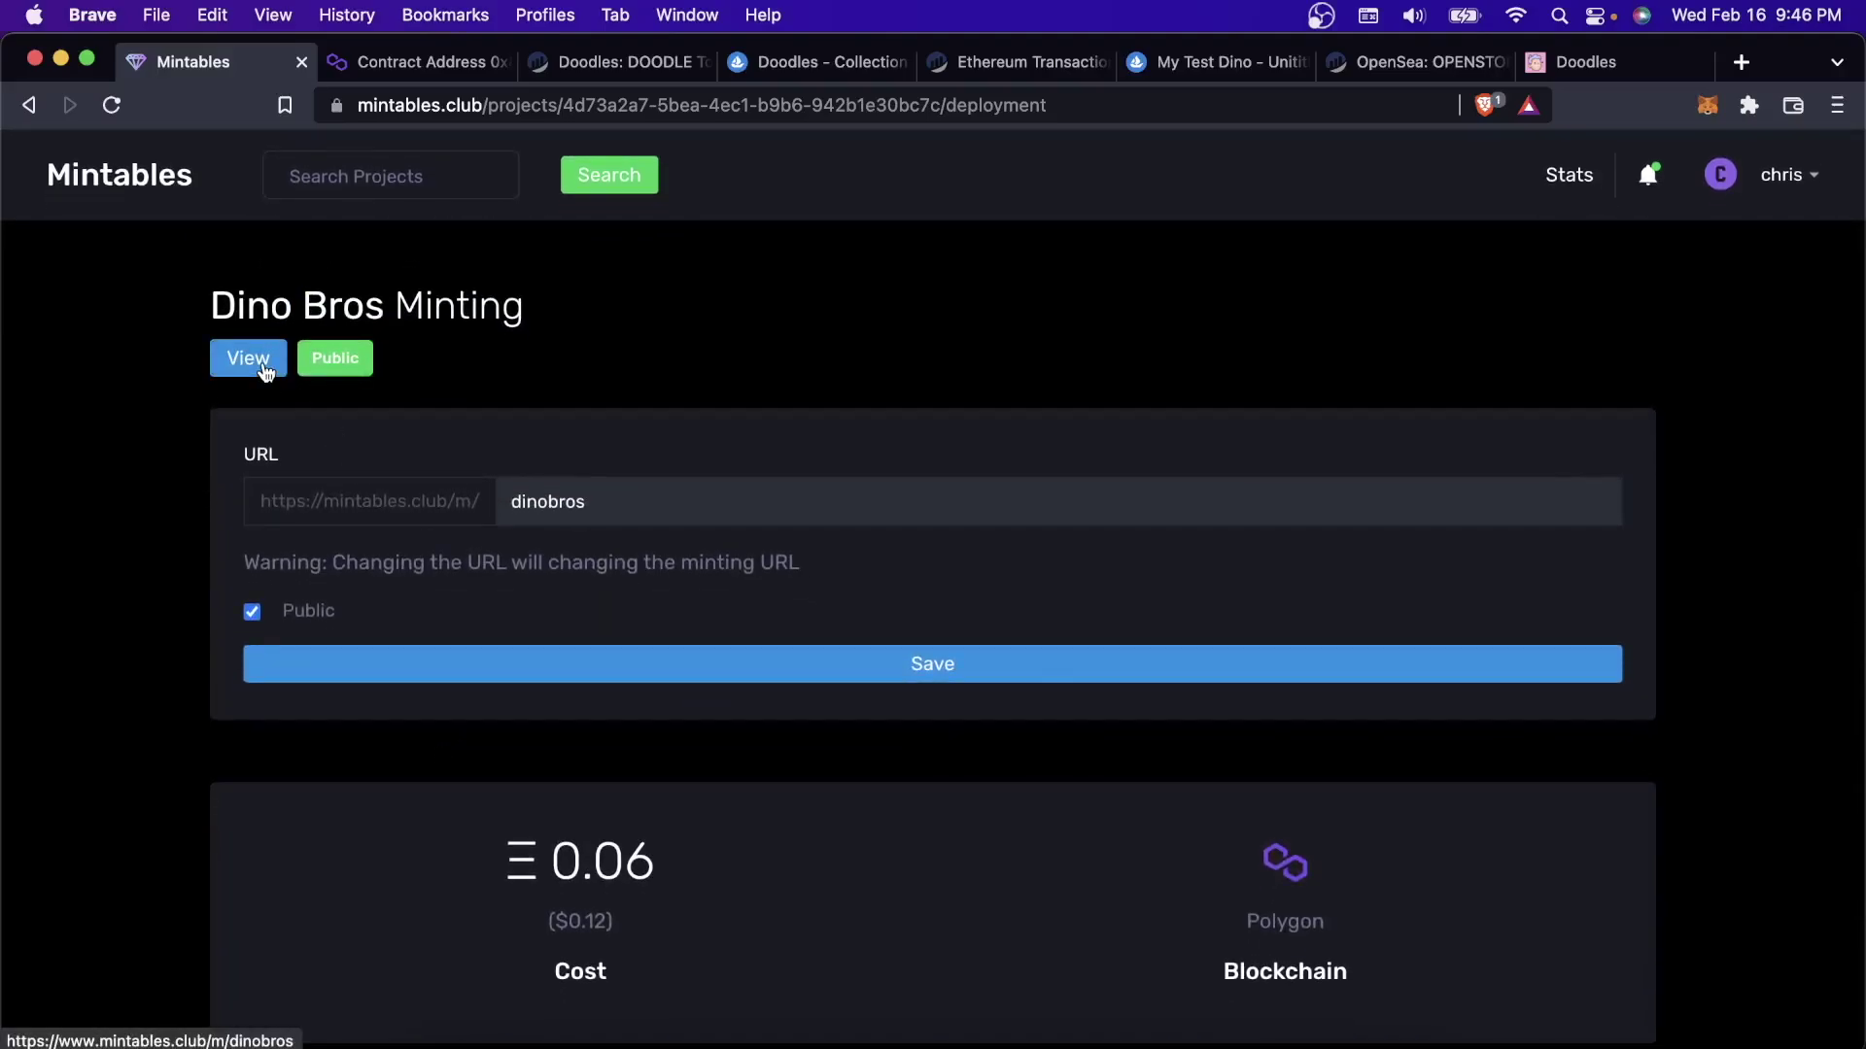
left_click(265, 372)
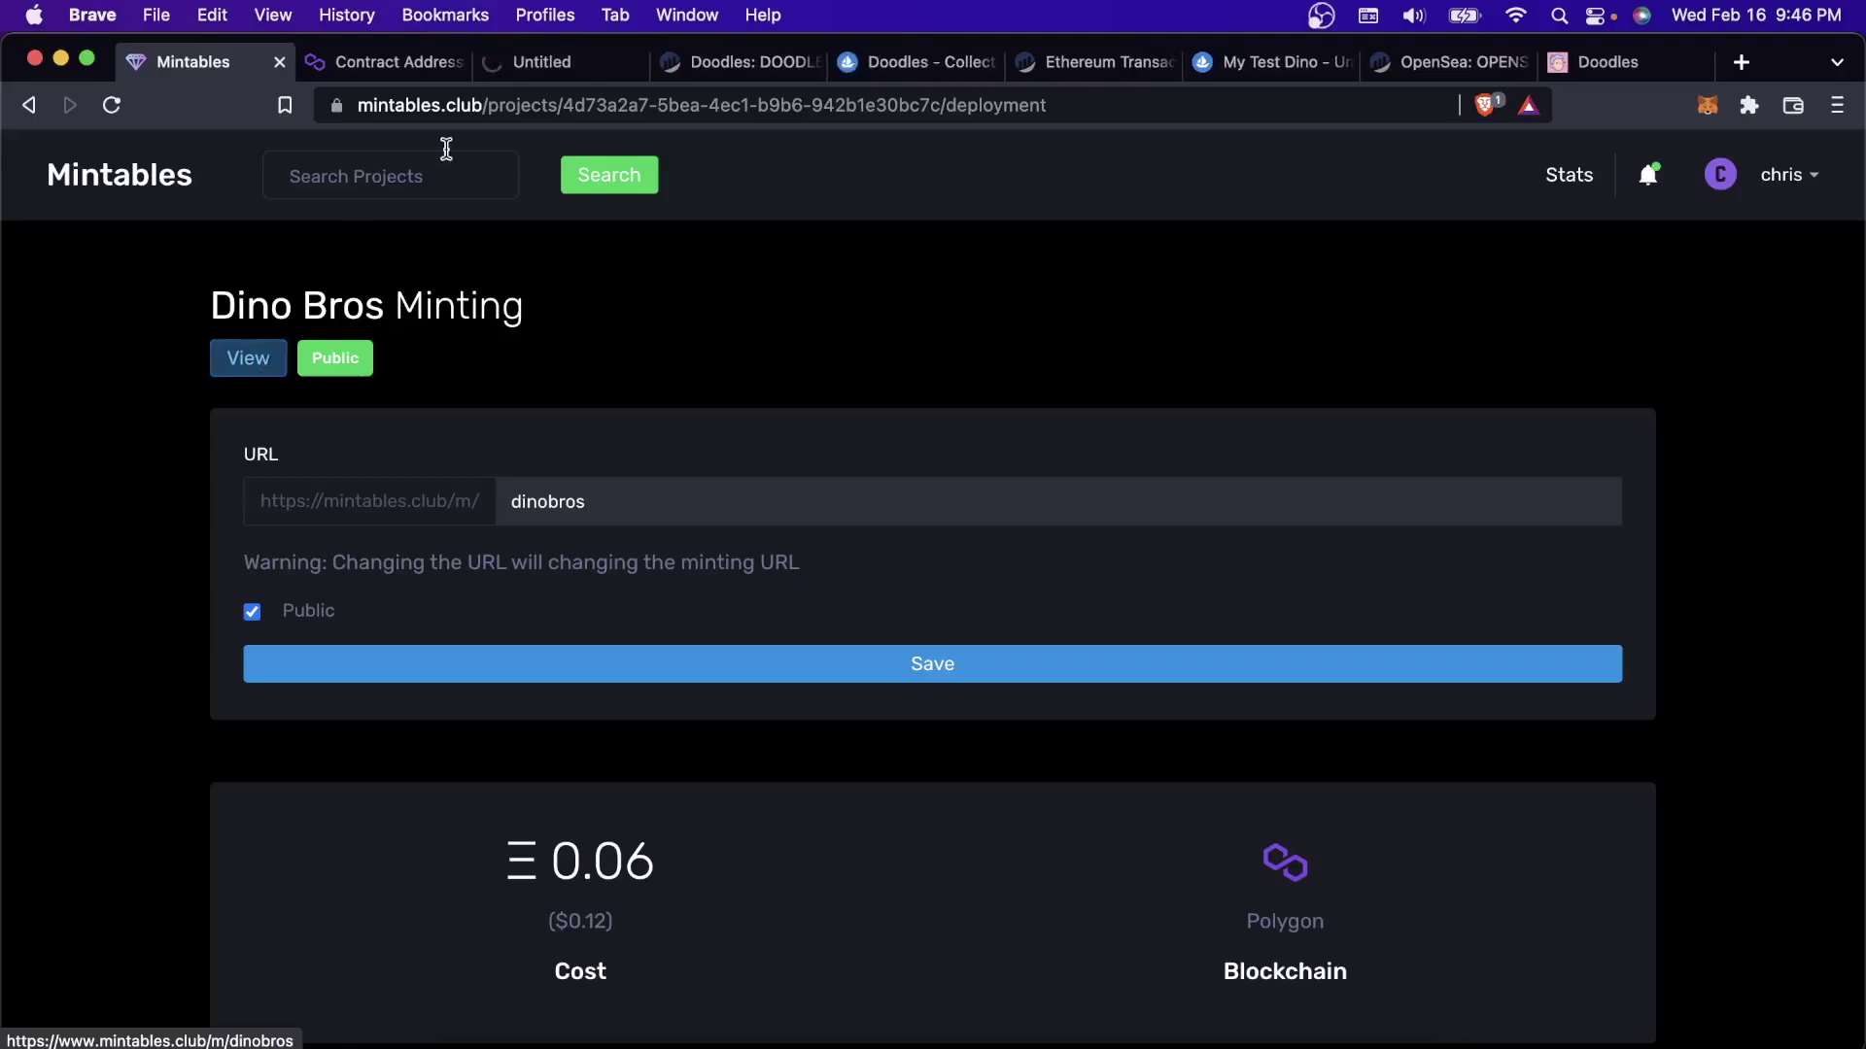
Open the public Dino Bros minting page, view its full address, and start minting
left_click(453, 66)
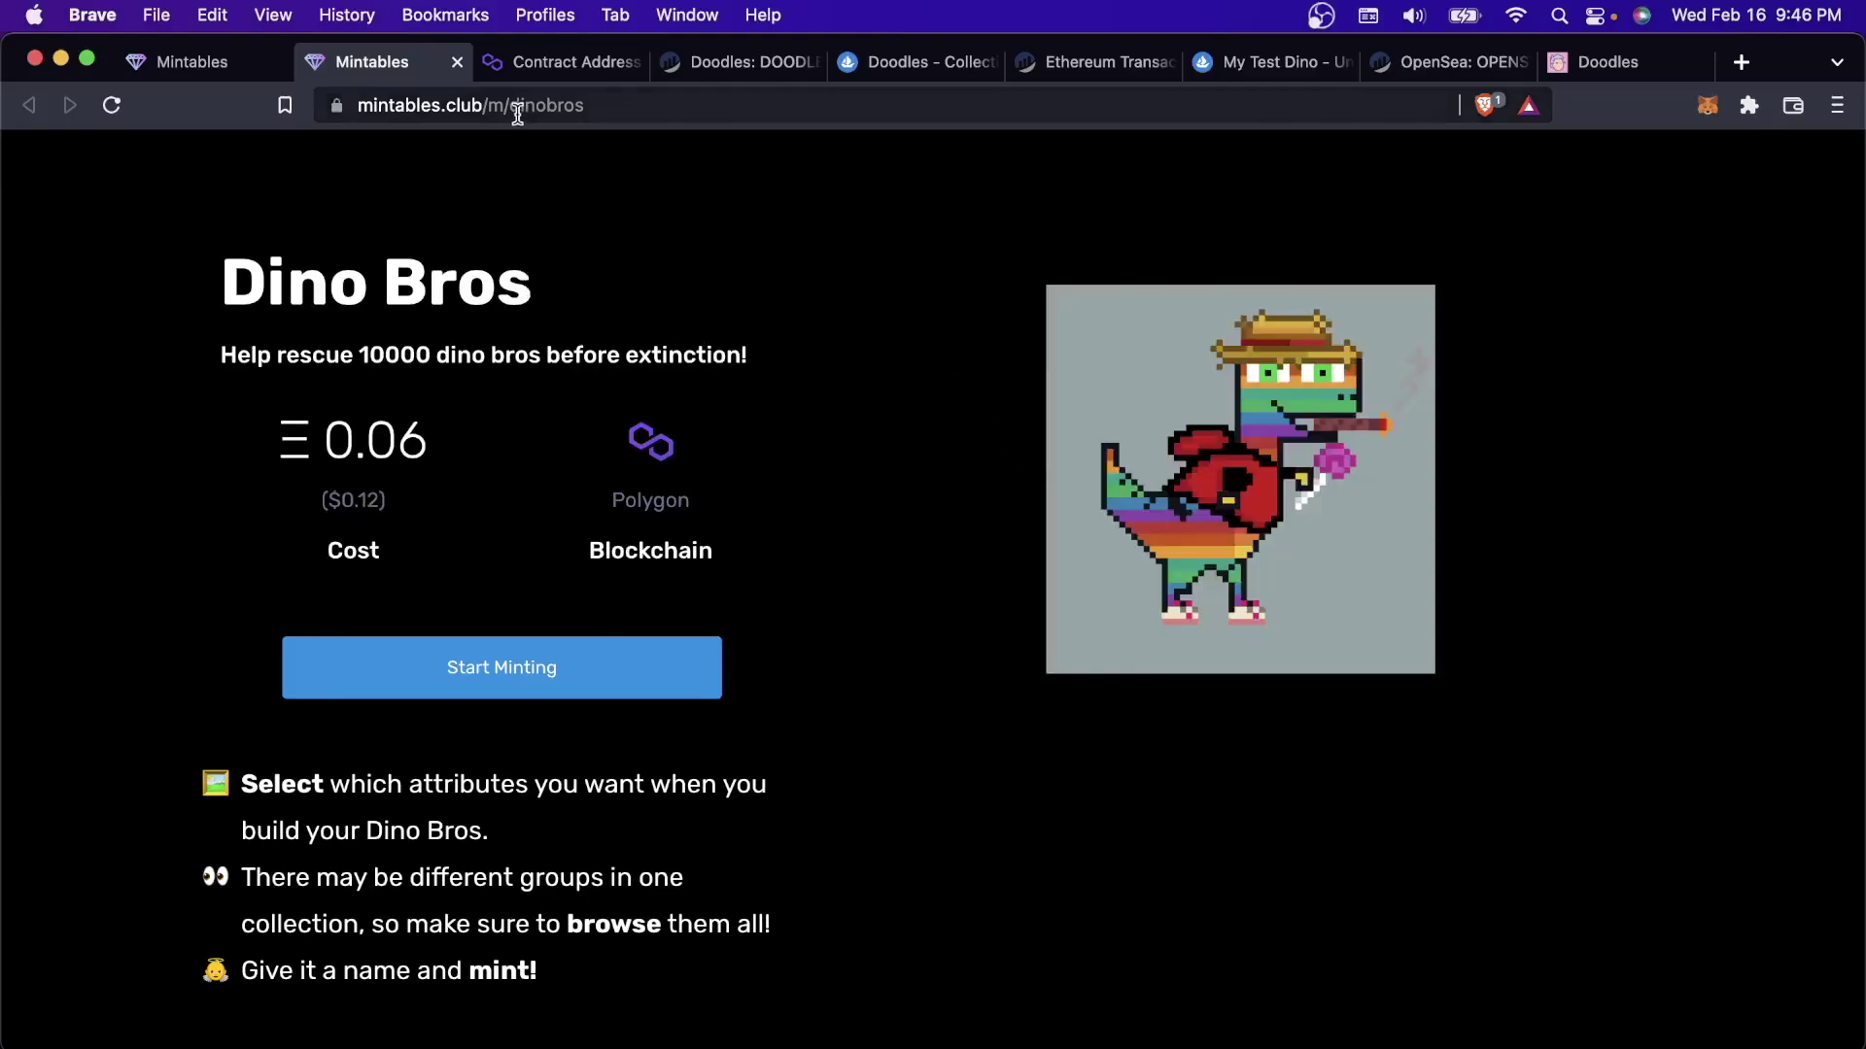
left_click(687, 113)
left_click(734, 112)
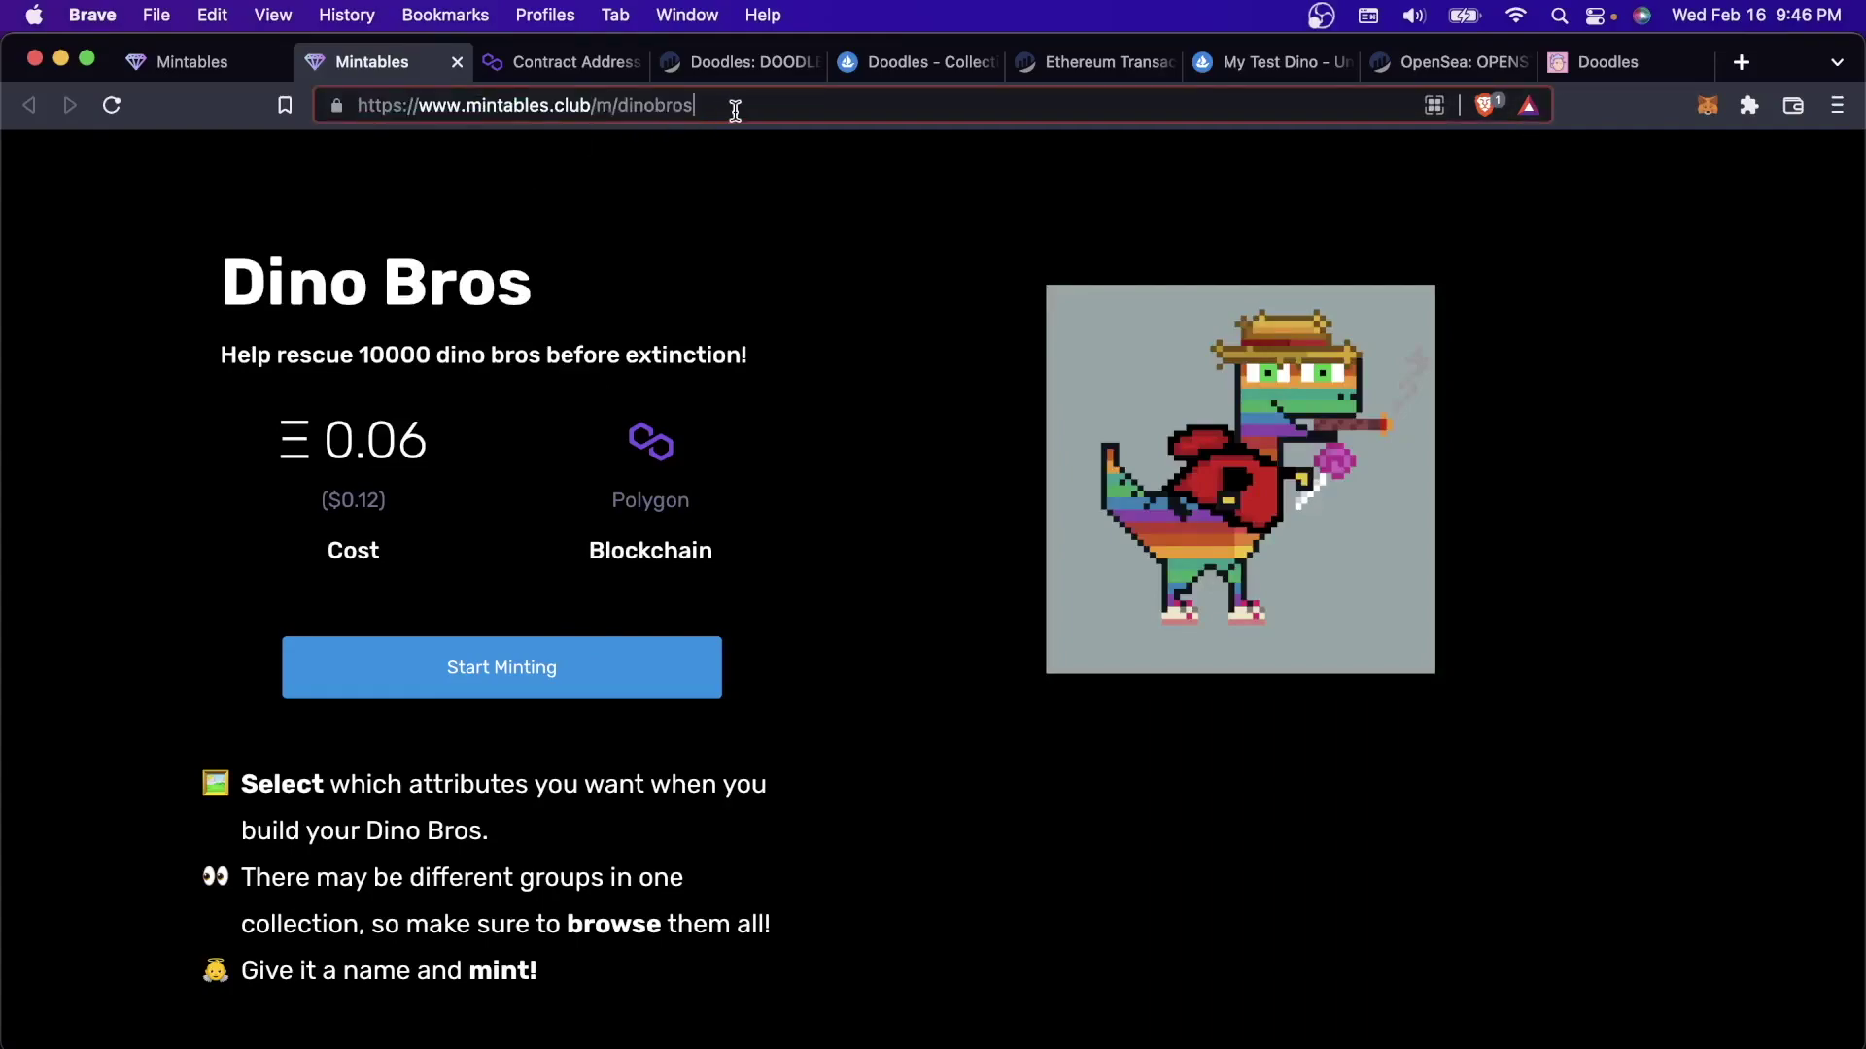
left_click(590, 668)
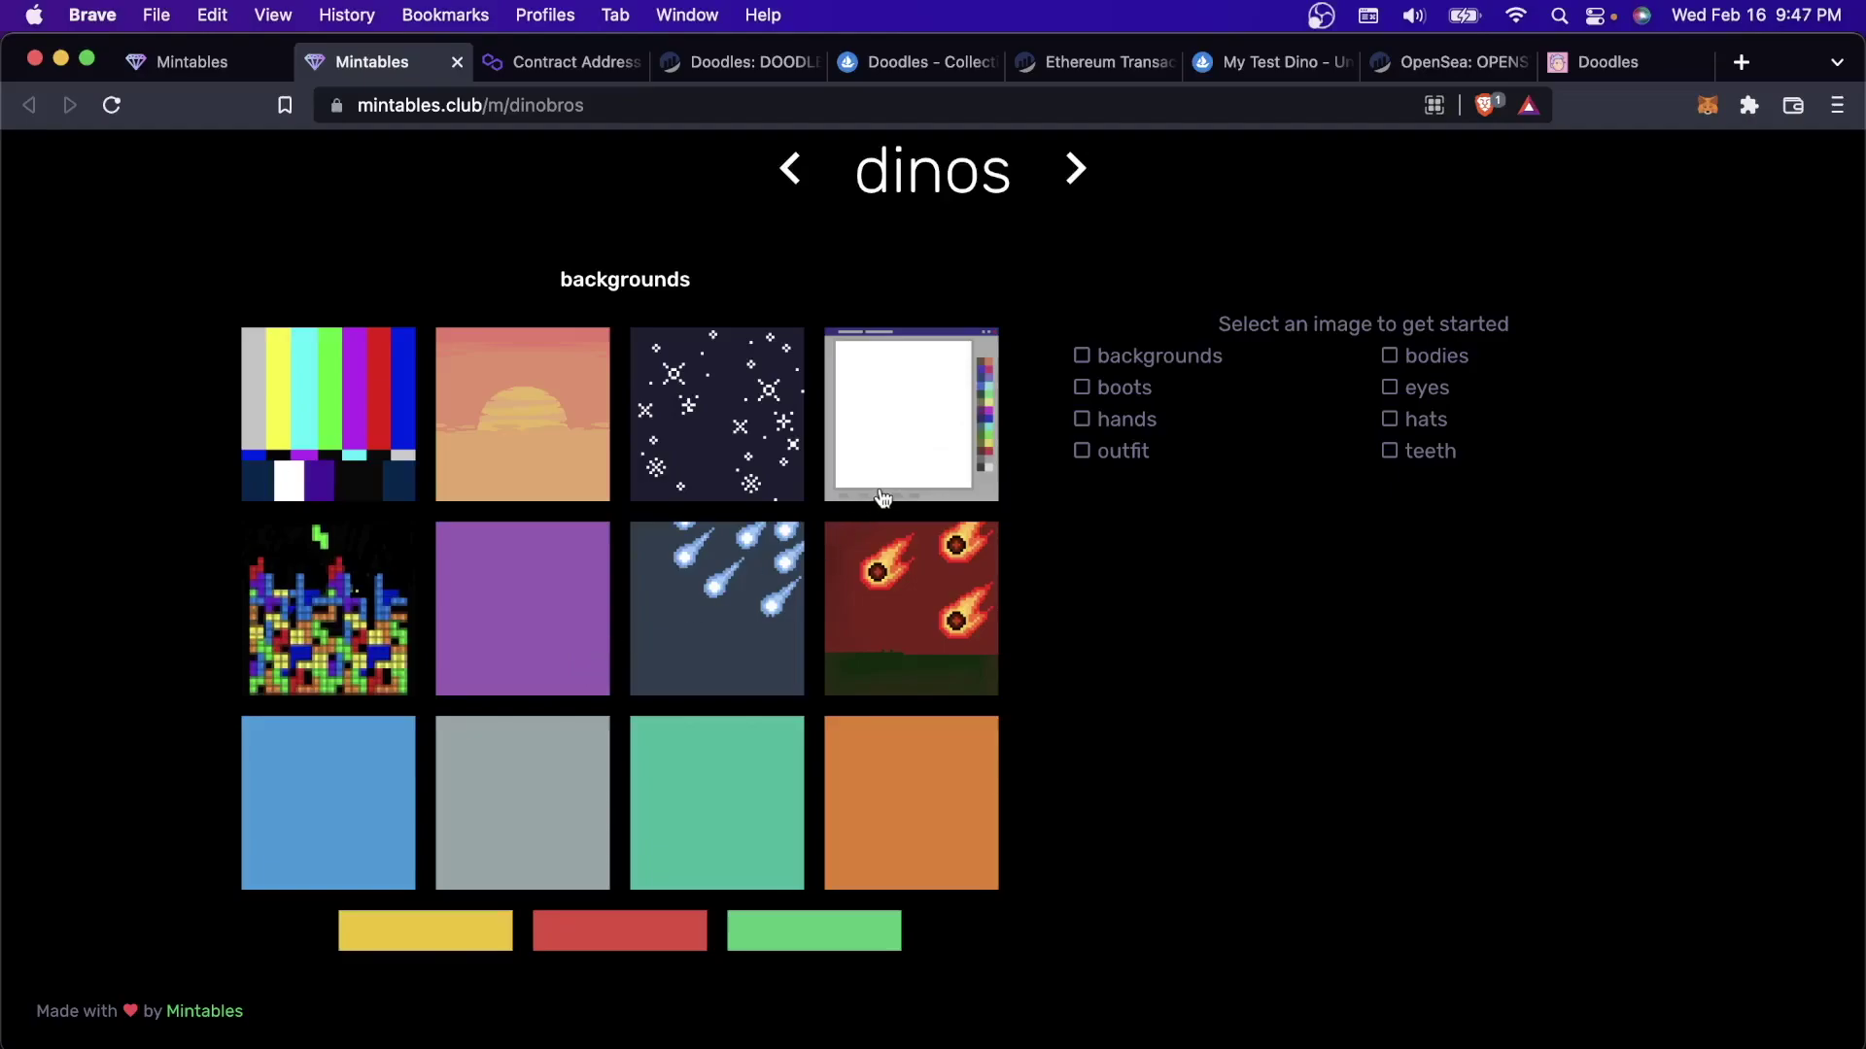
Pick sunset background, red body, green boots, eyes, hands and a top hat for the dino
left_click(561, 475)
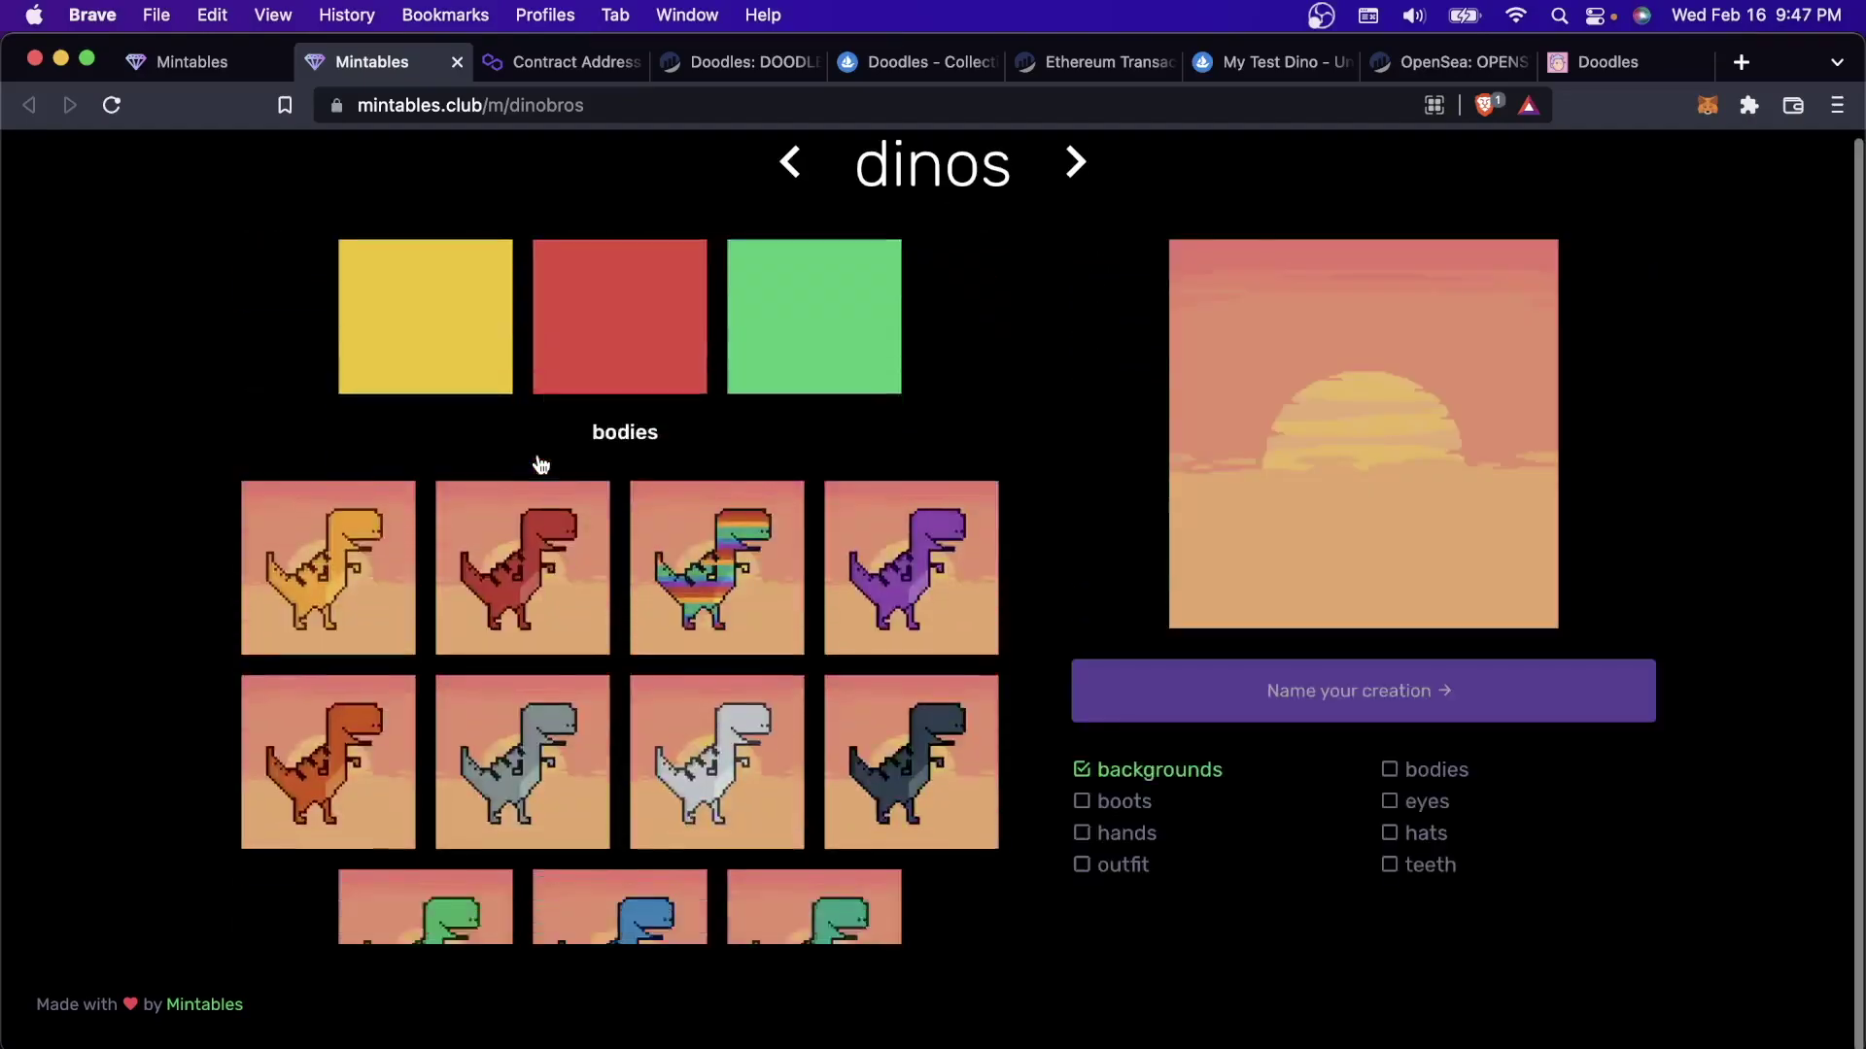
left_click(533, 423)
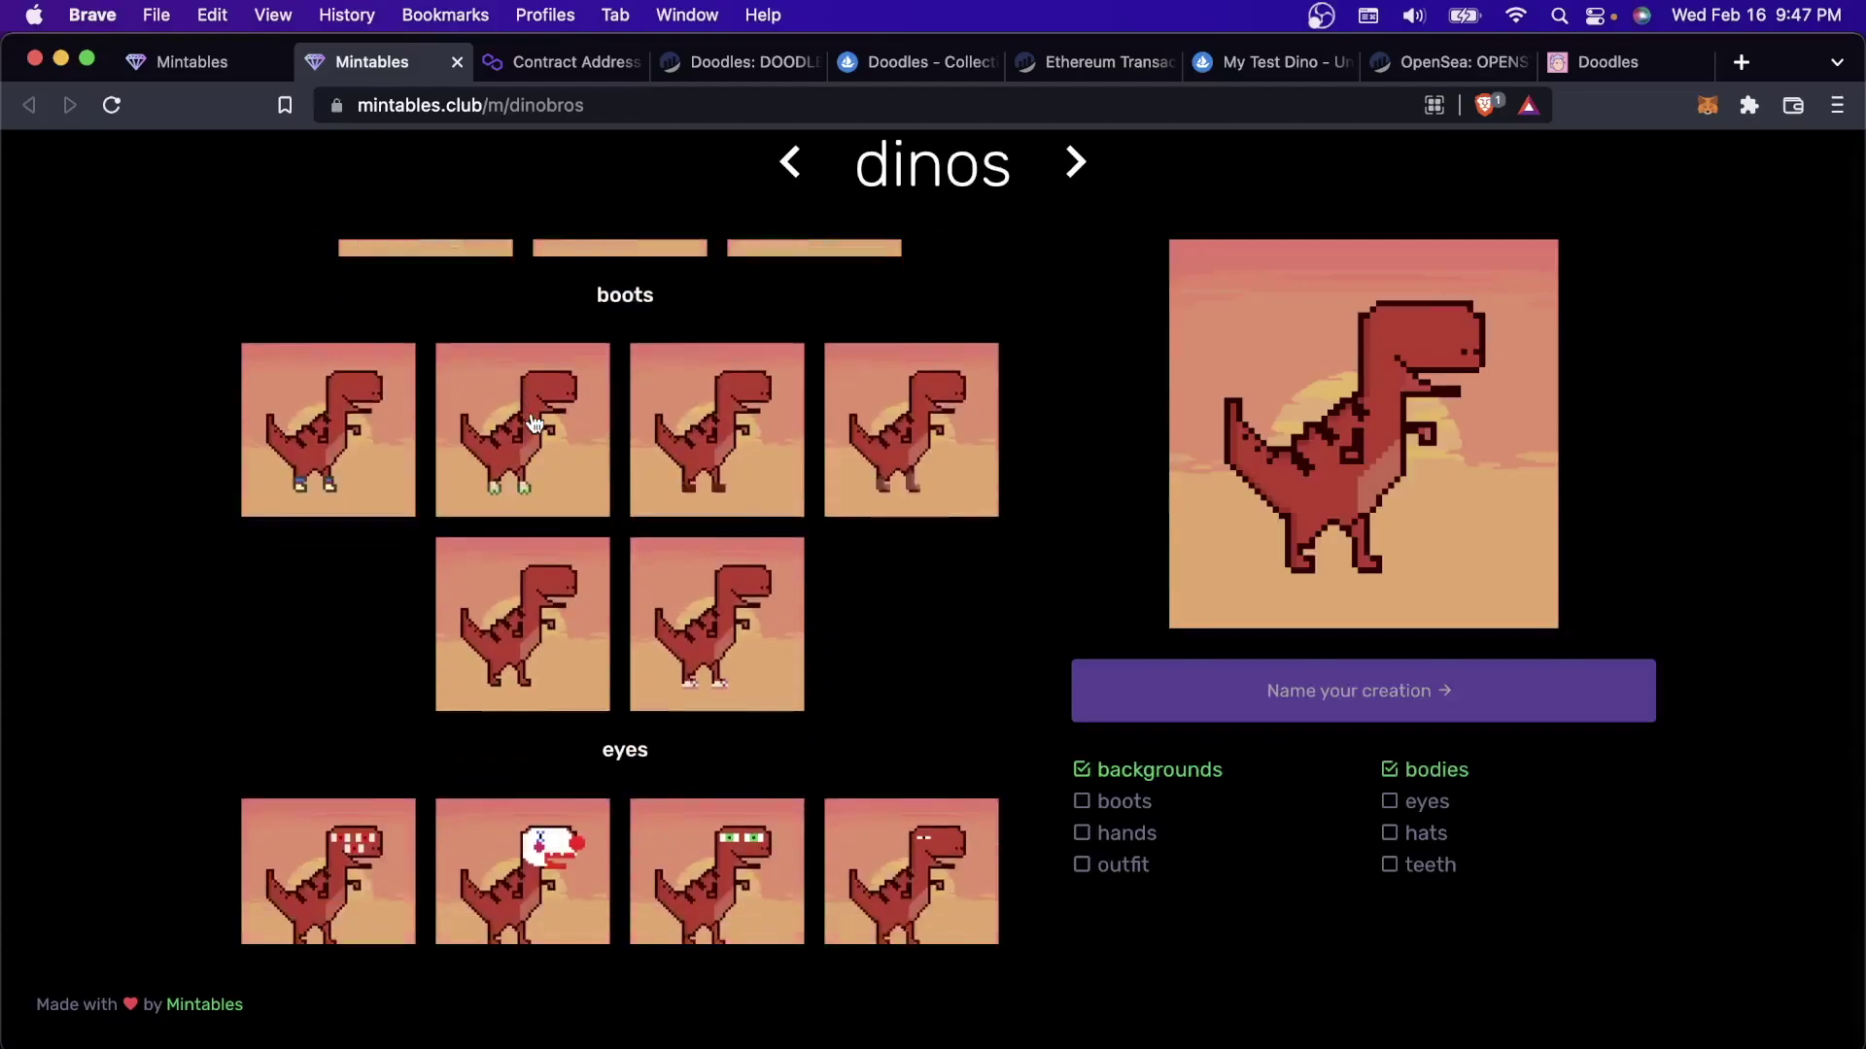
left_click(538, 409)
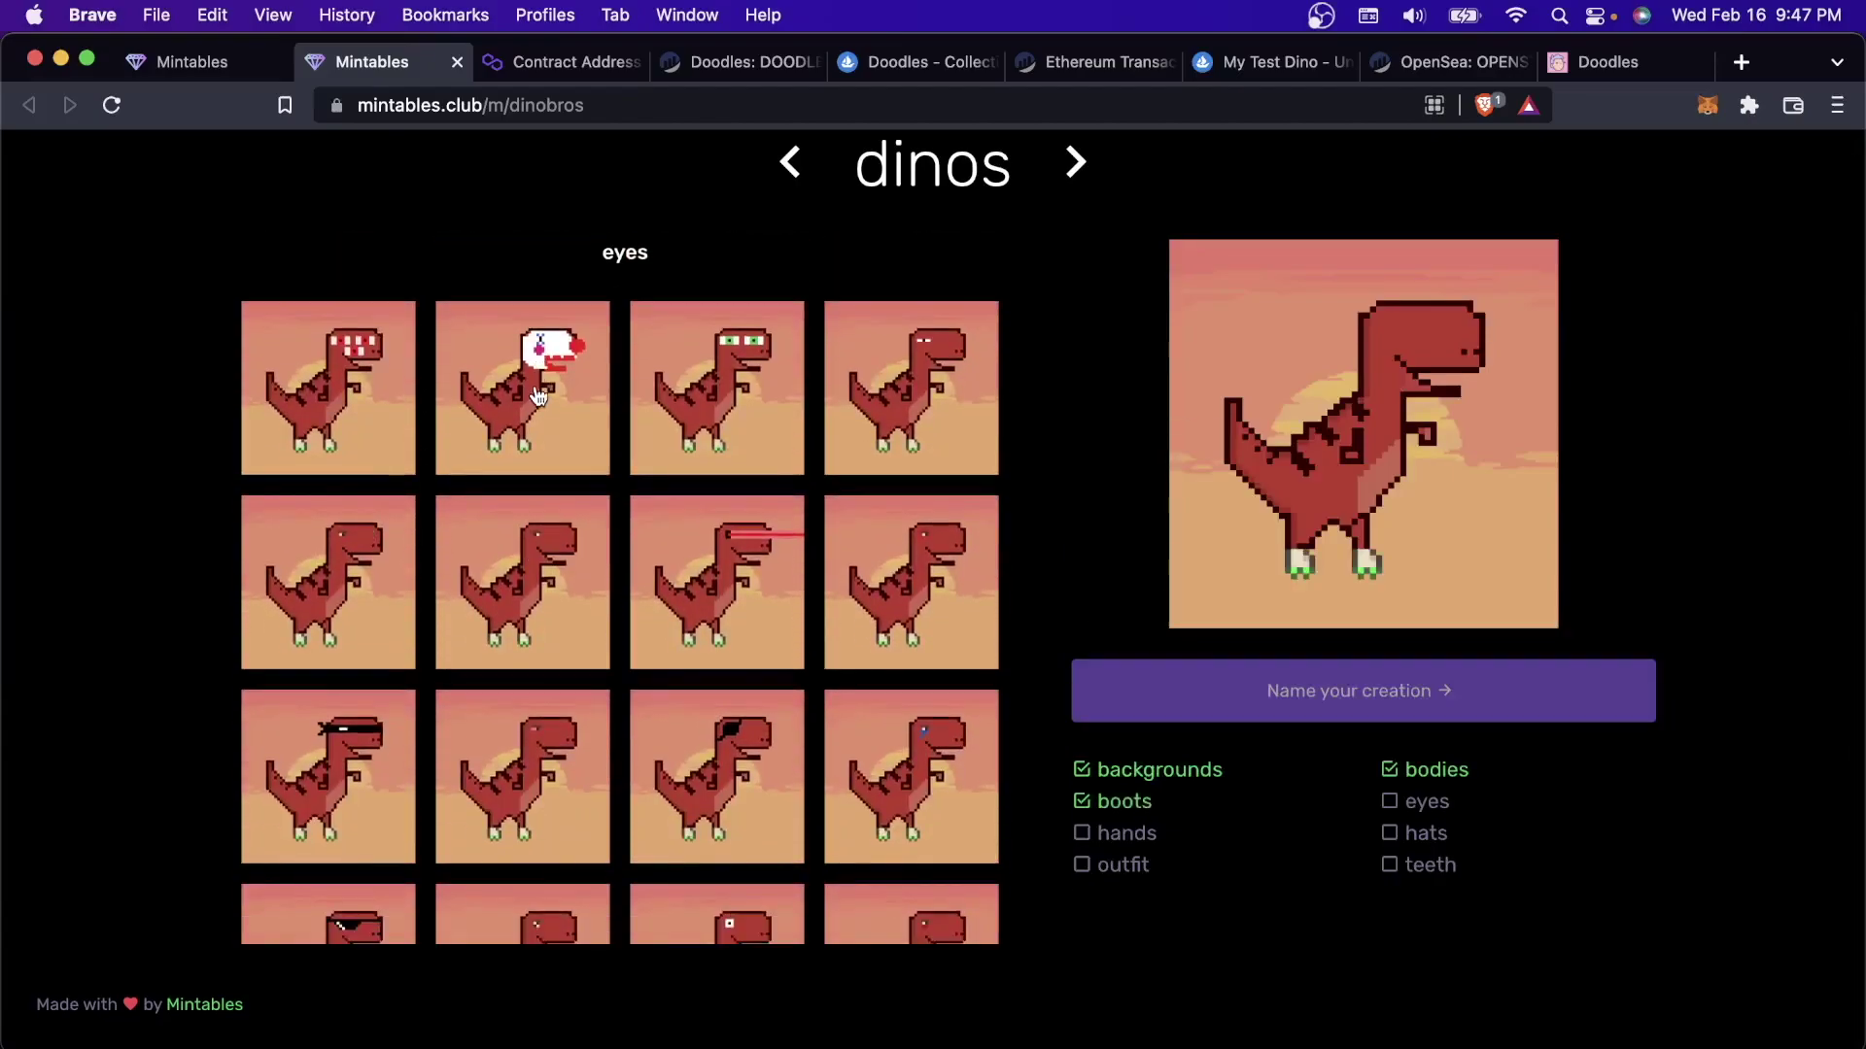
left_click(536, 397)
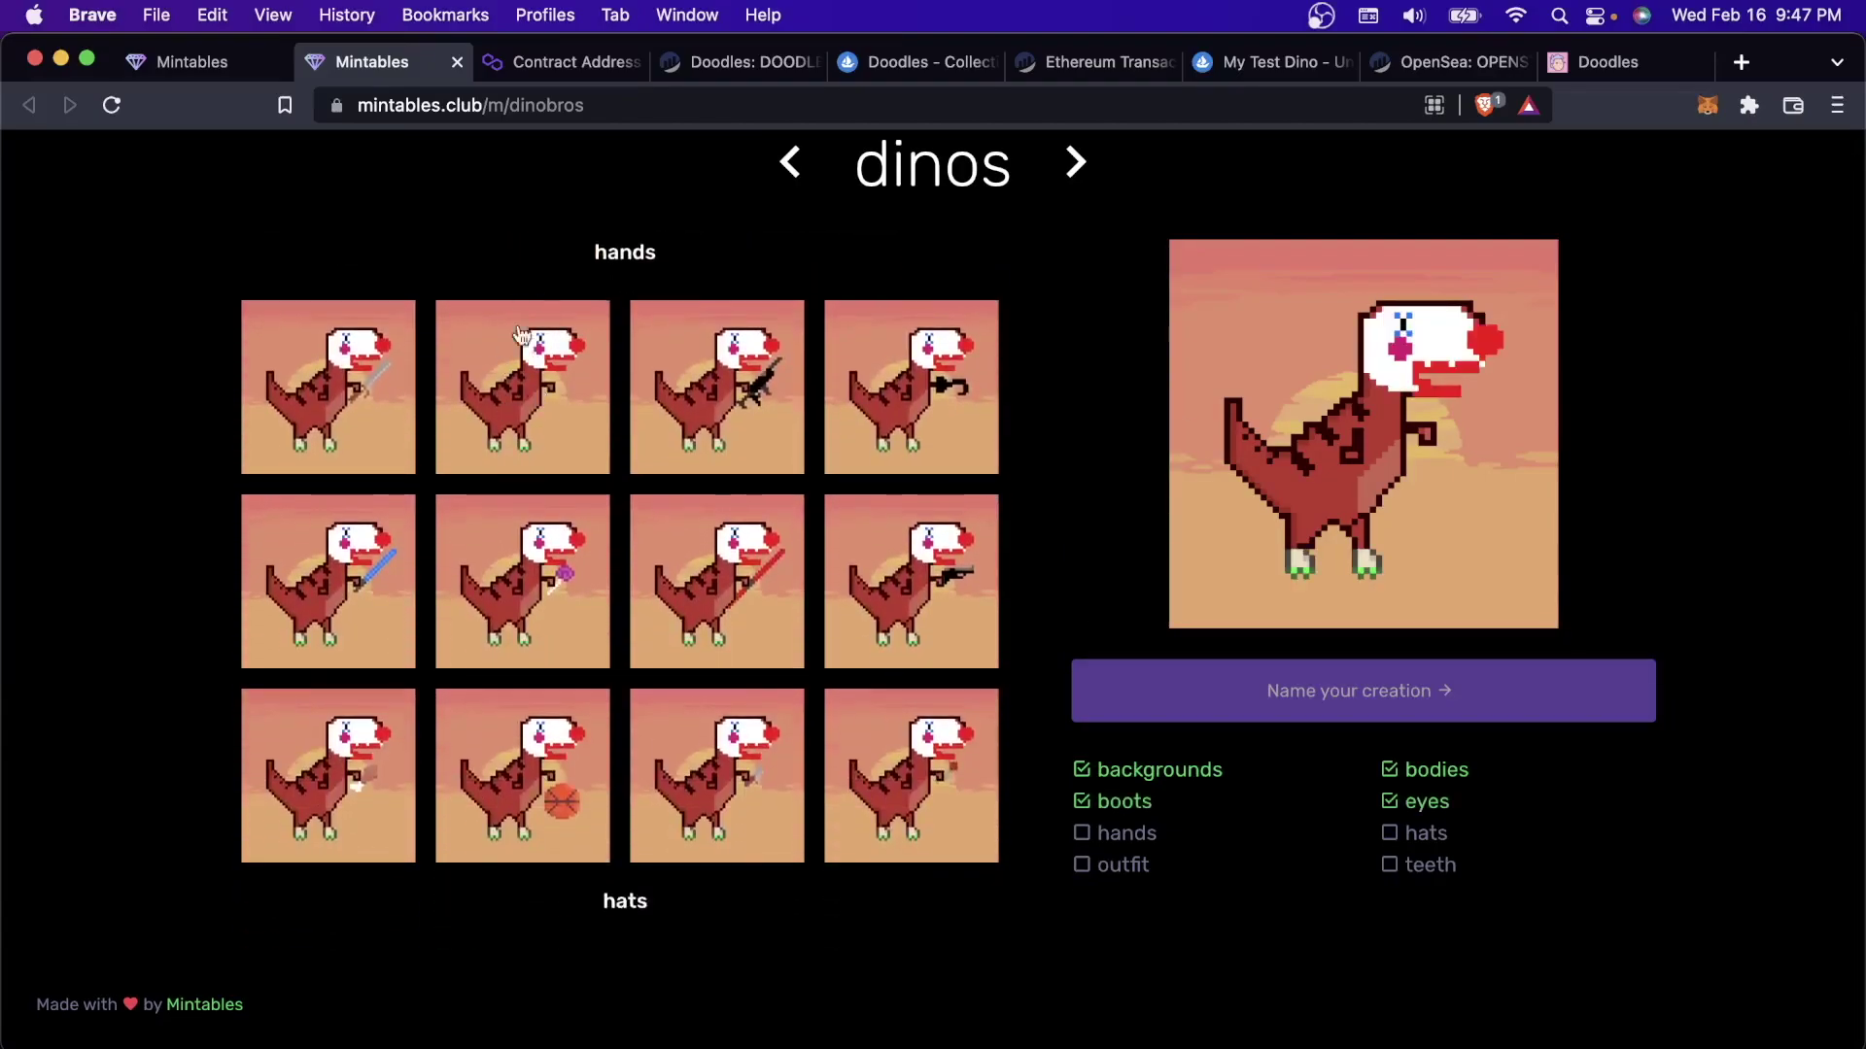
left_click(512, 420)
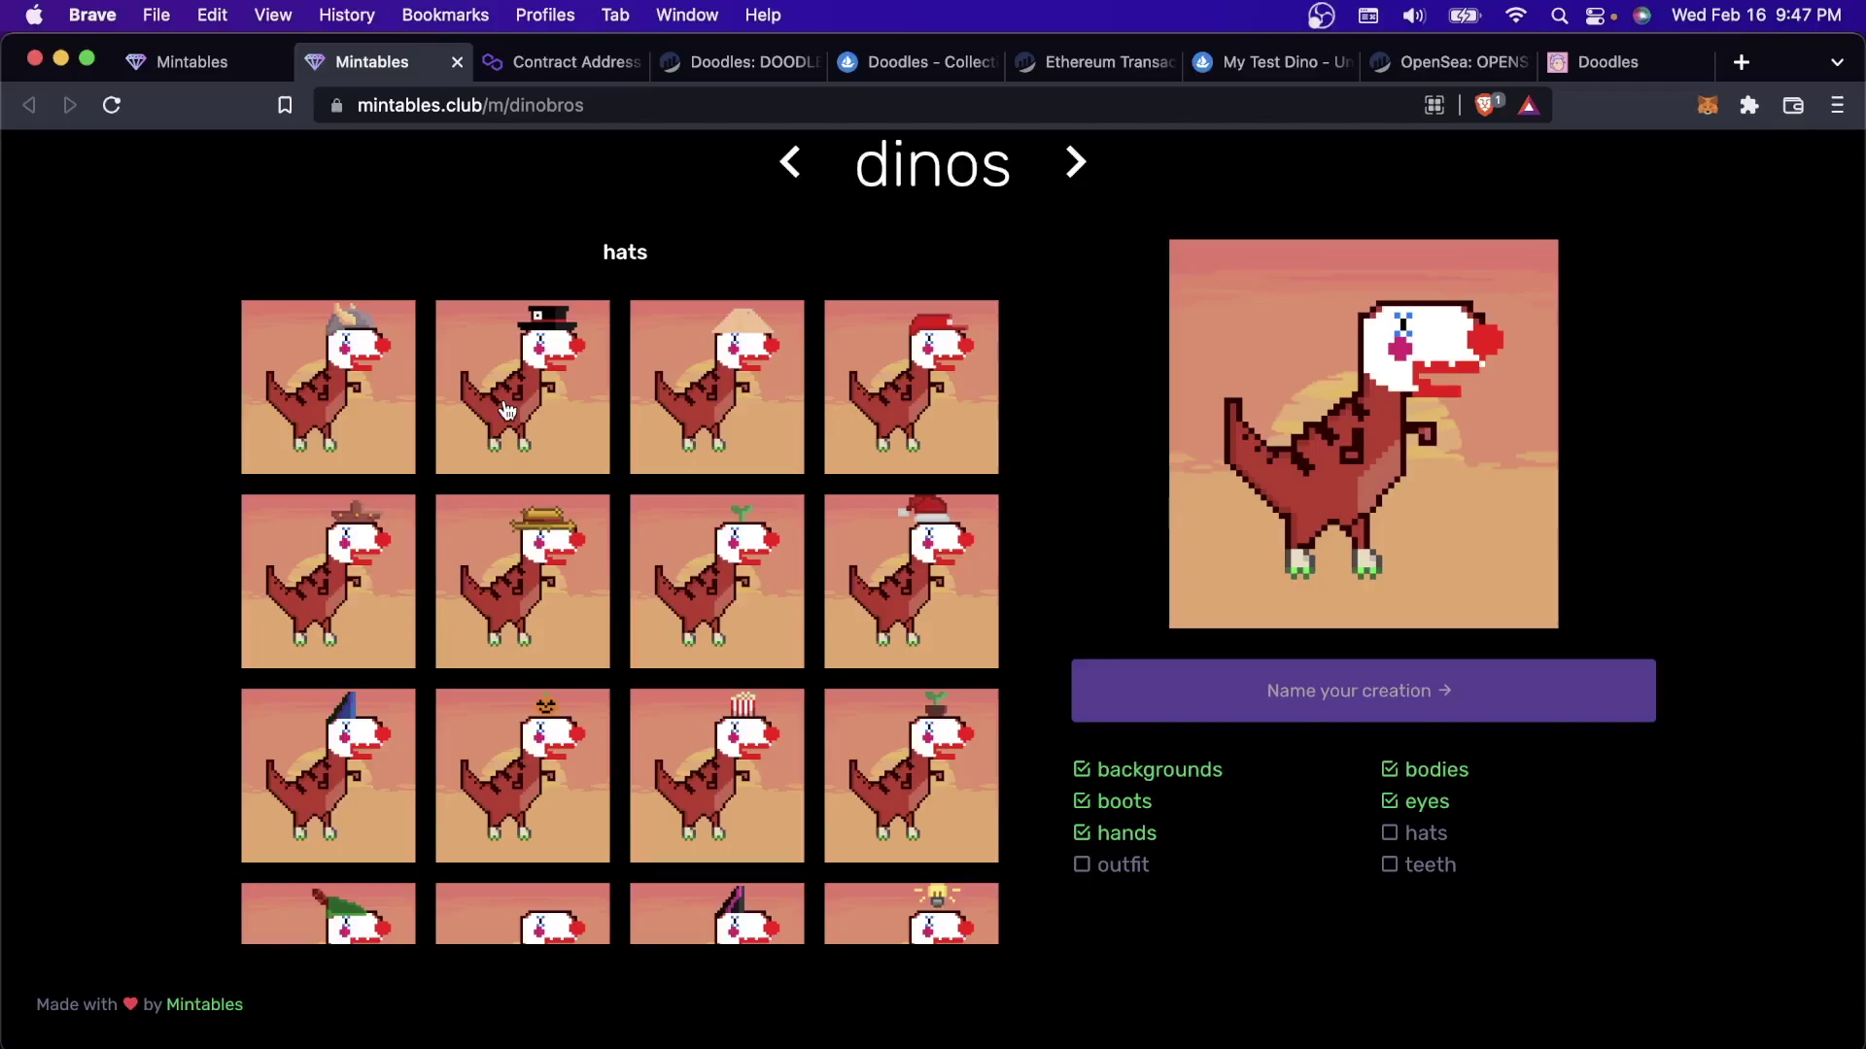
left_click(506, 410)
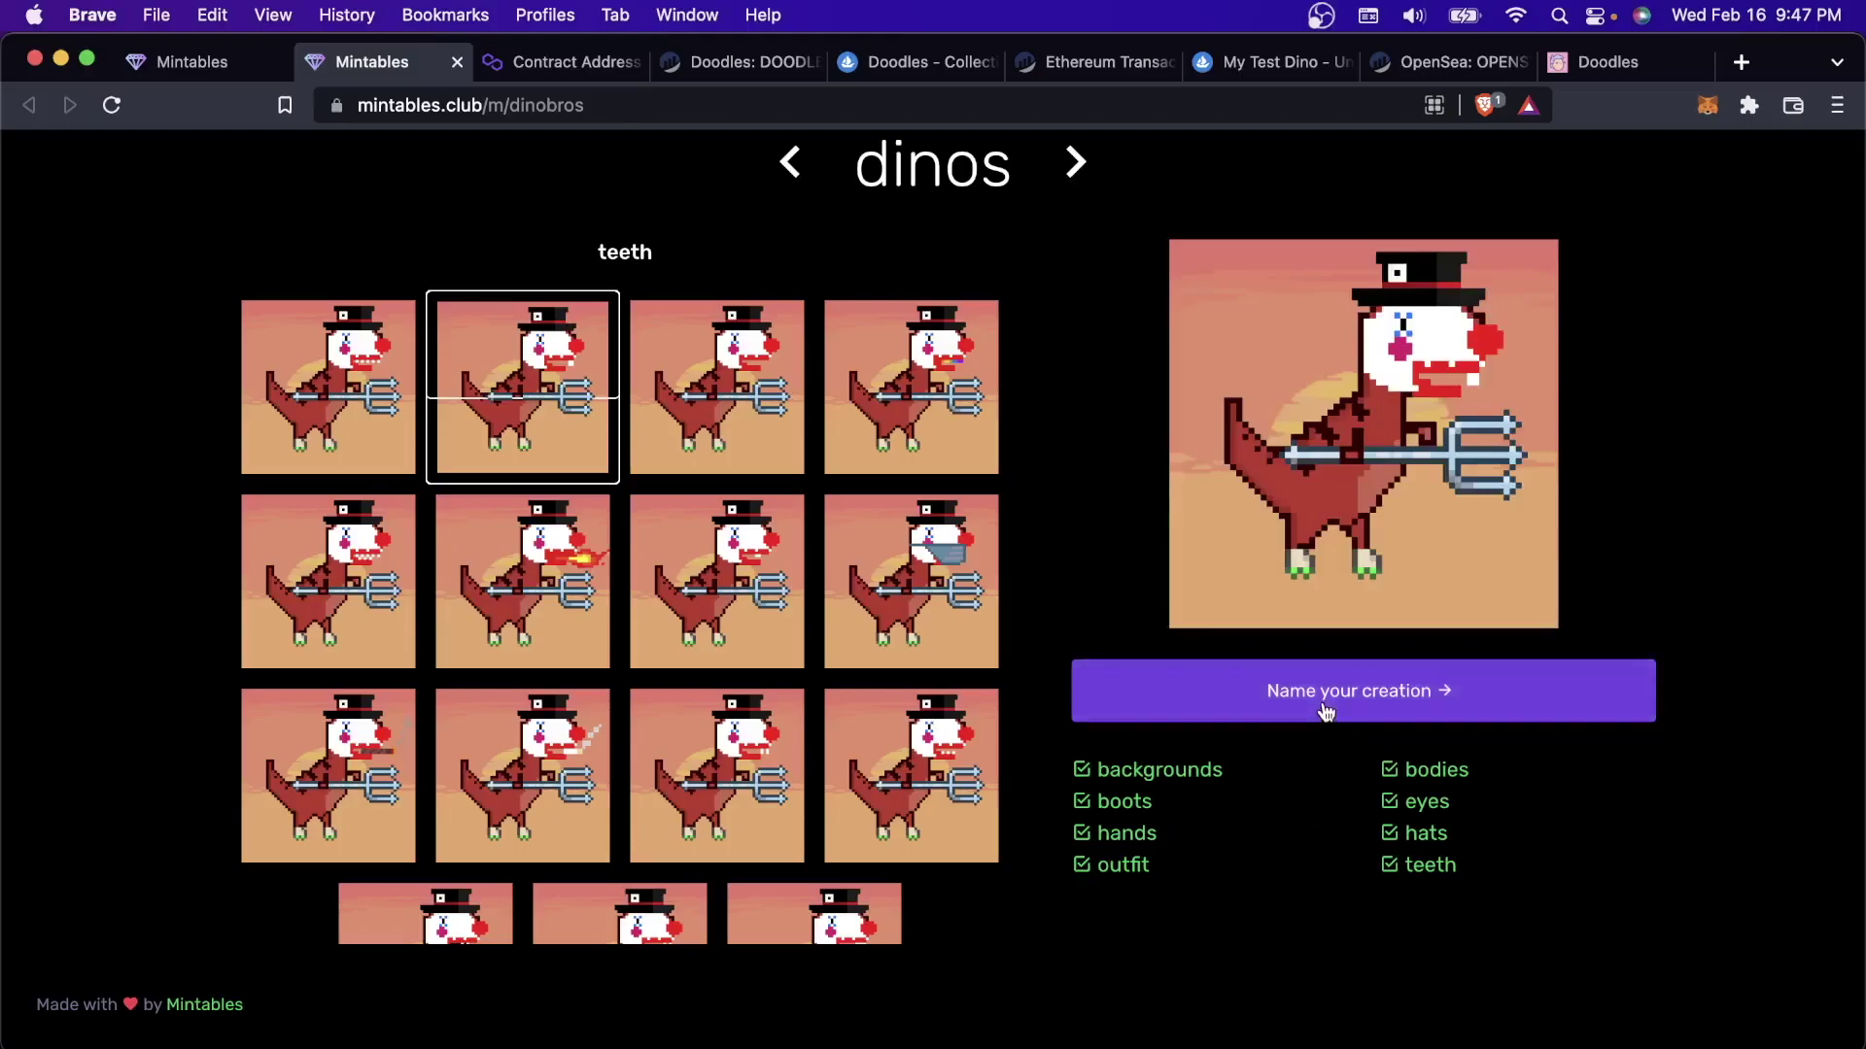
Glance over the Doodles collection on OpenSea and return to the dino builder
left_click(918, 61)
scroll(820, 667, "down", 2)
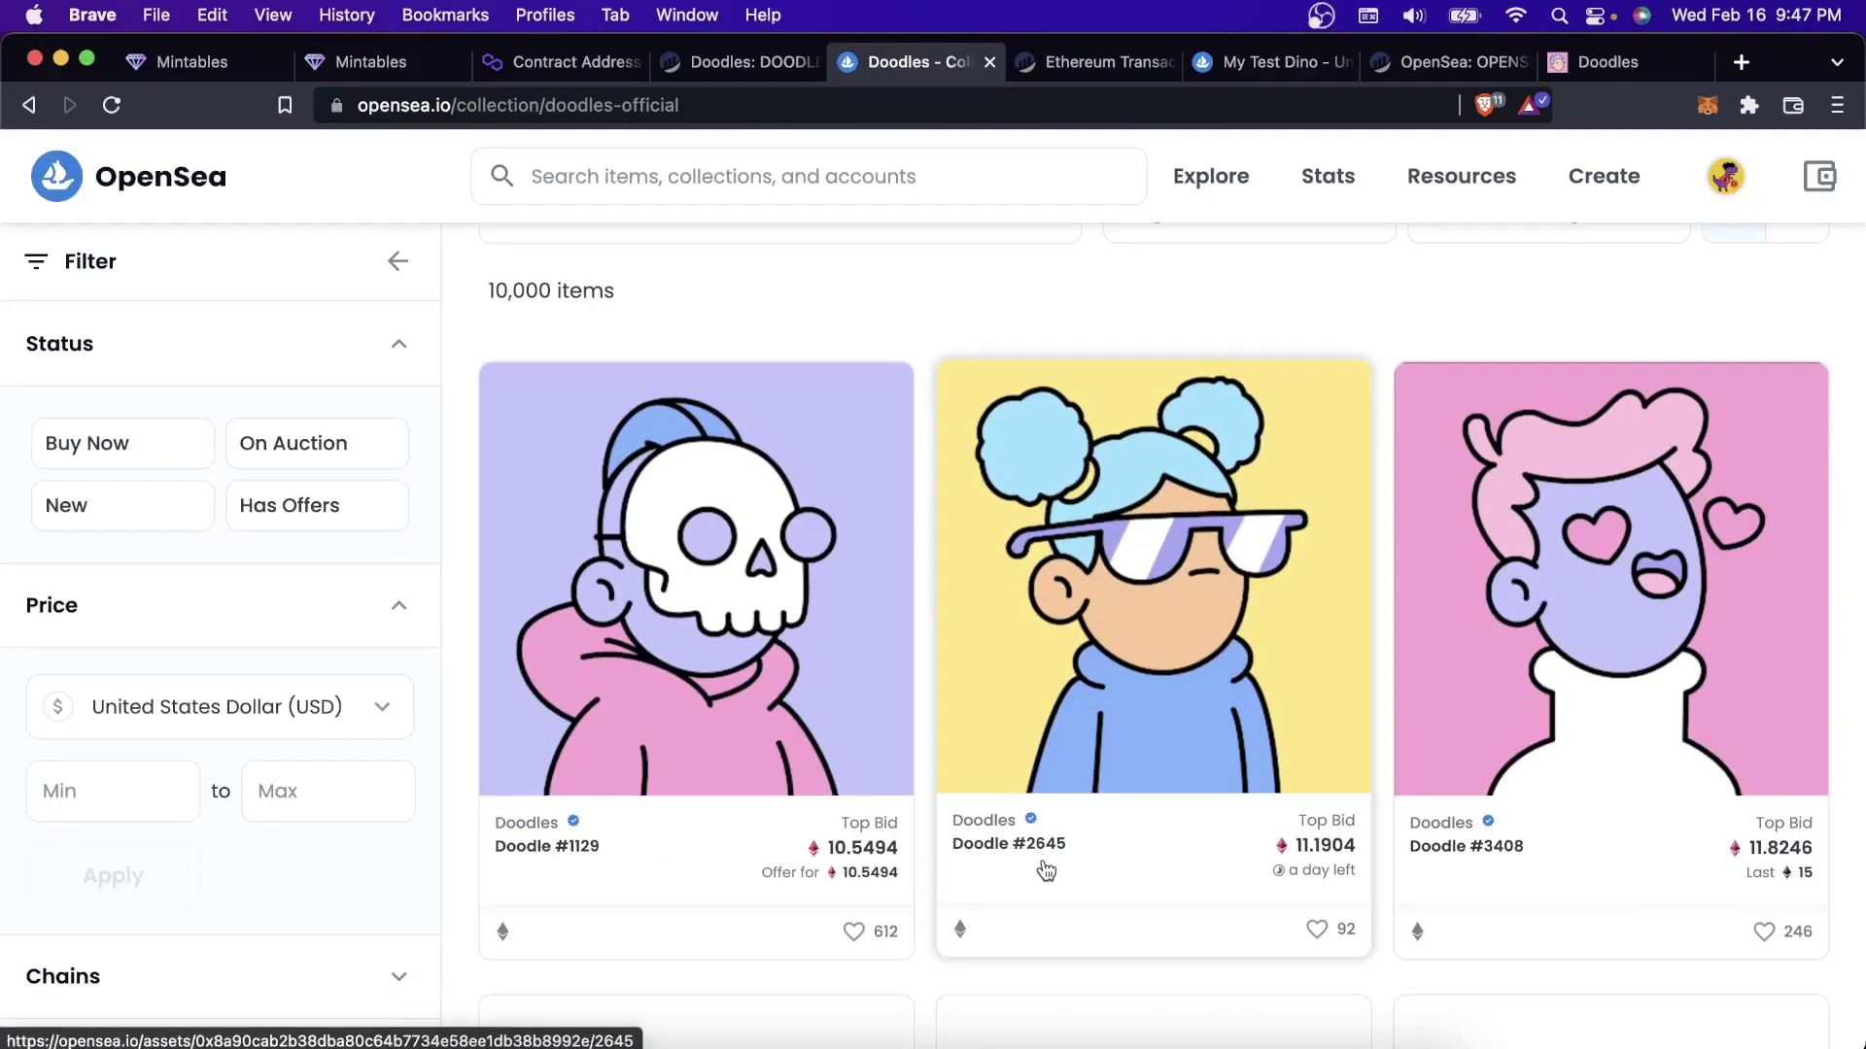
left_click(375, 74)
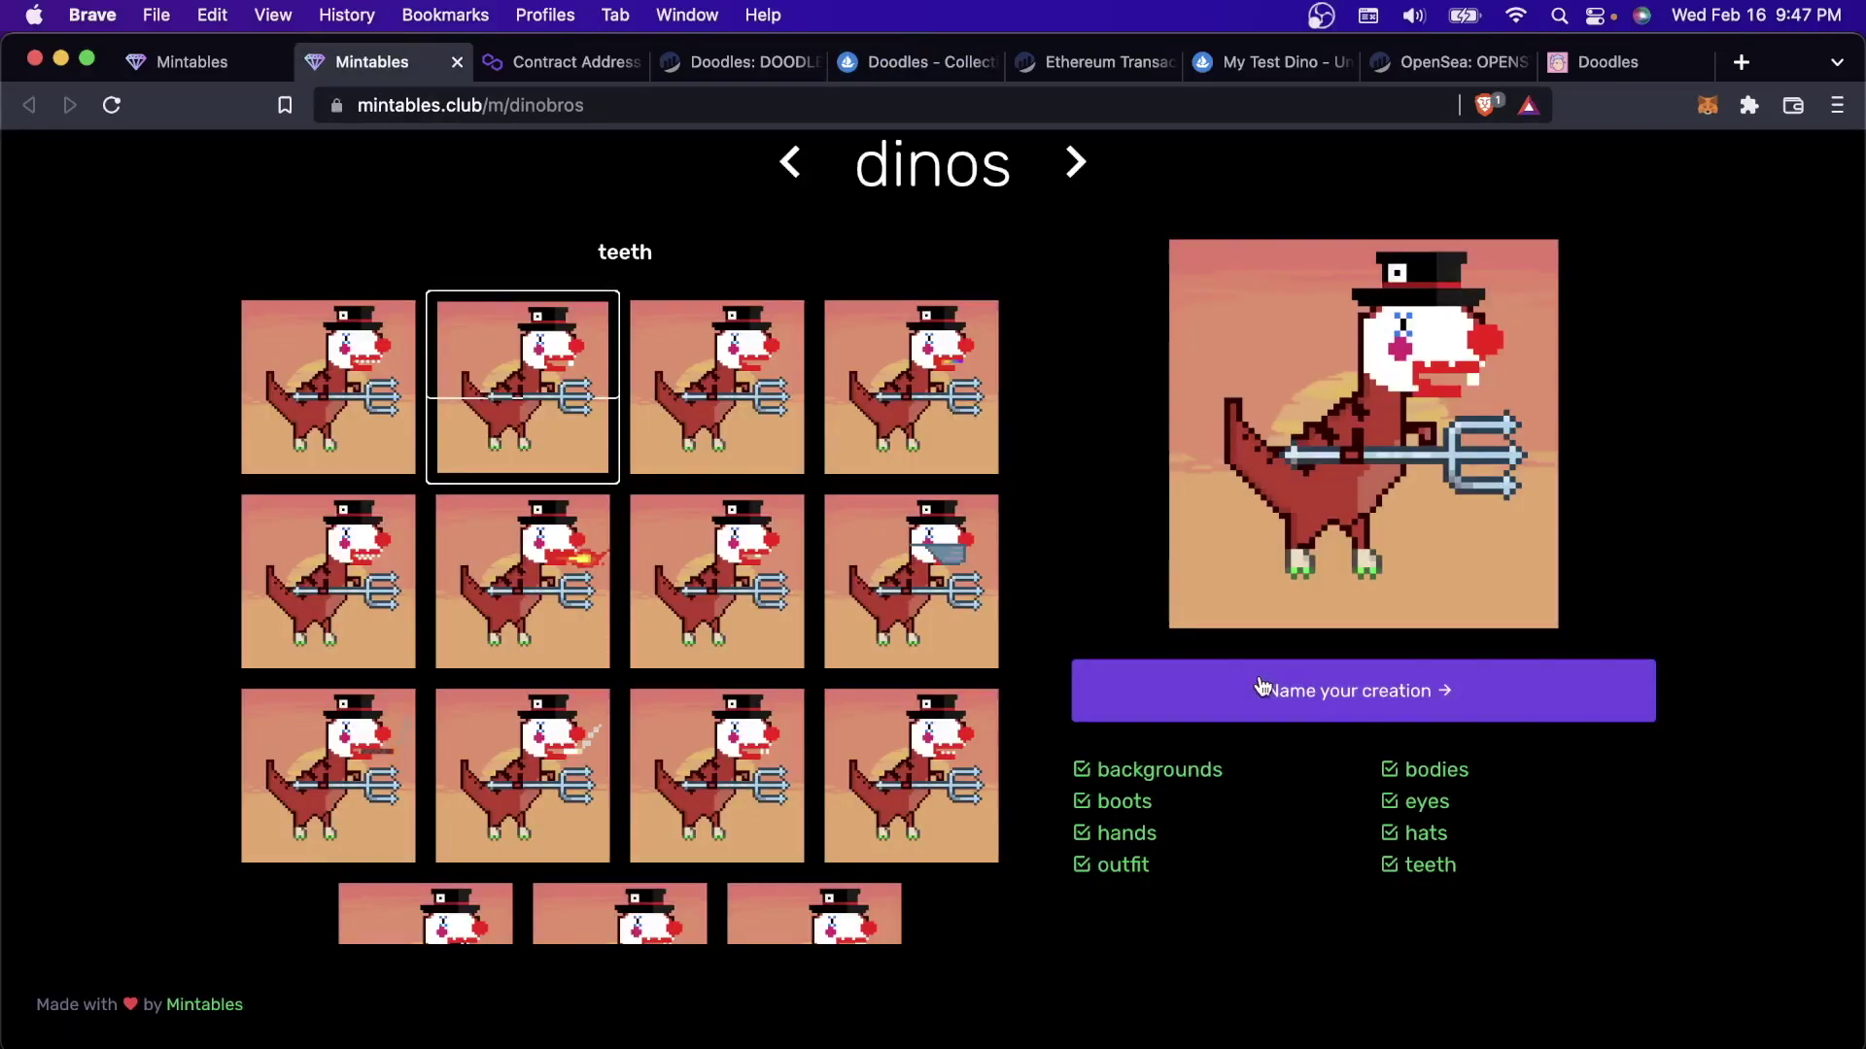
Name the dino creation and submit it for minting at 0.06 on Matic Mainnet
left_click(1261, 688)
left_click(1096, 336)
type("Chris")
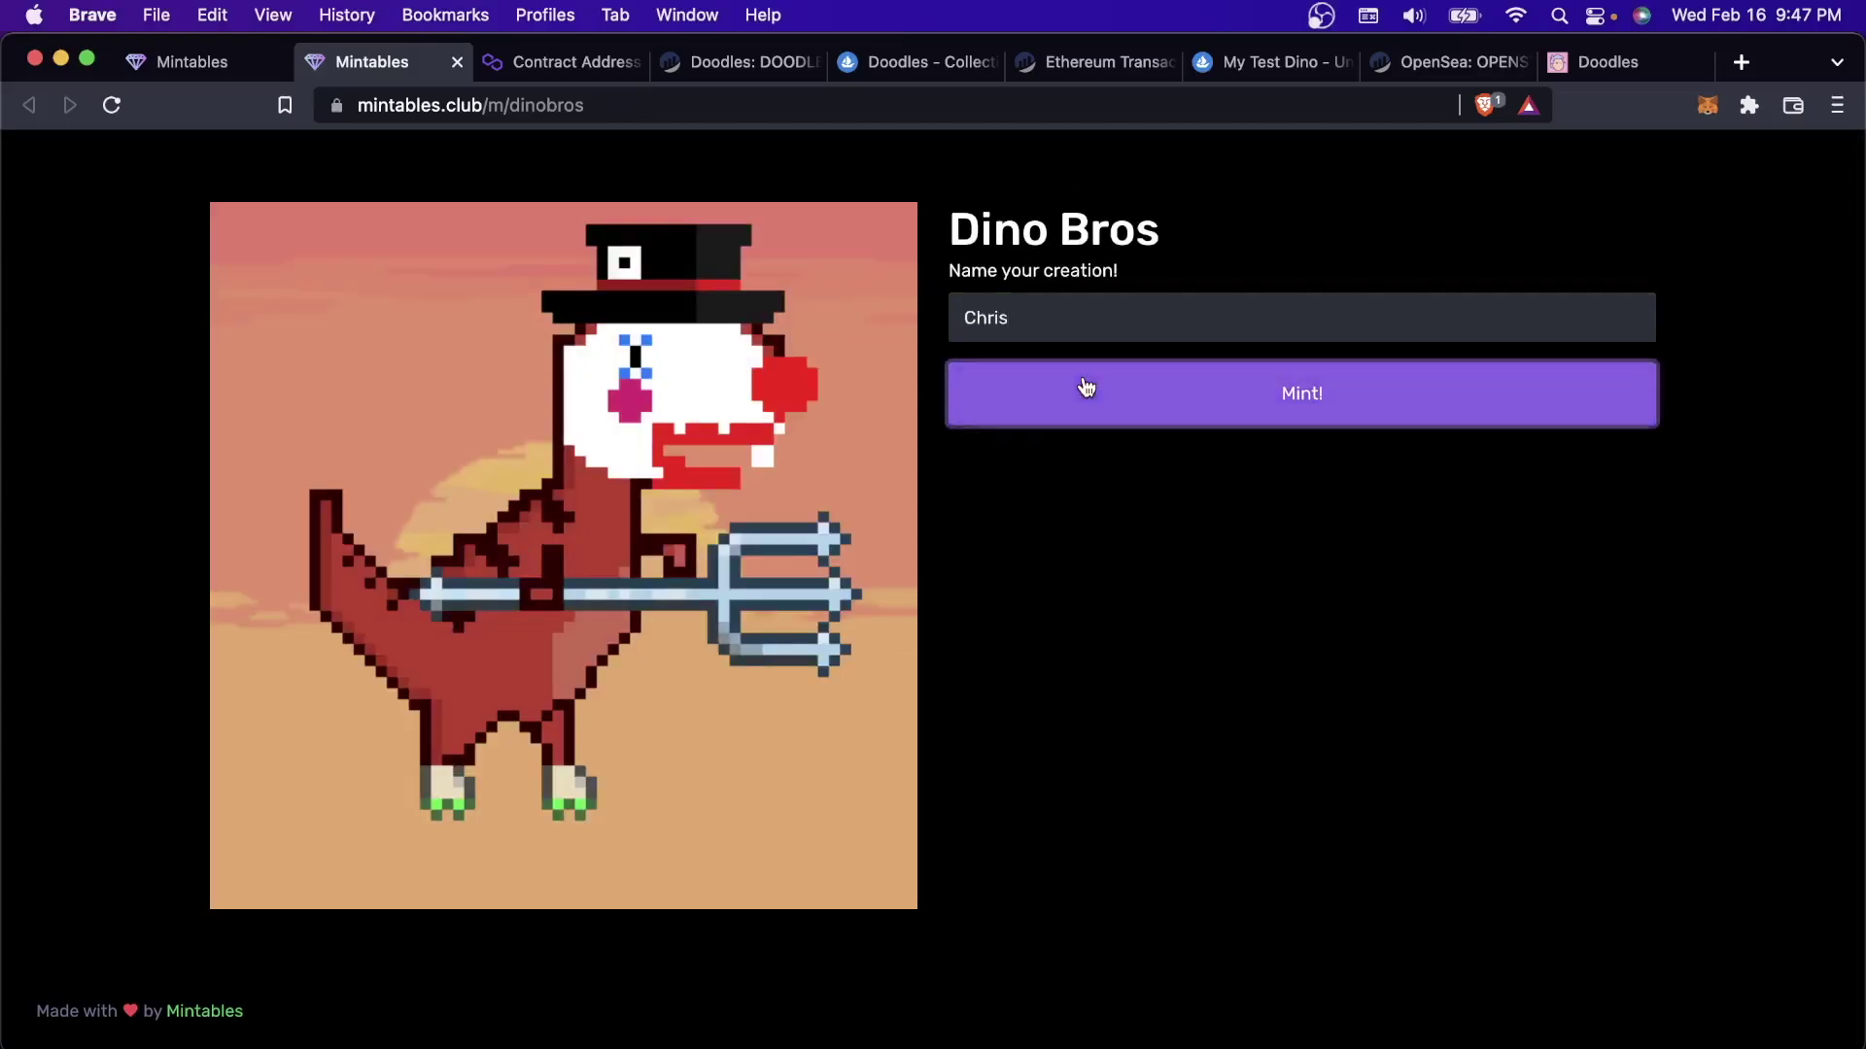
left_click(1086, 387)
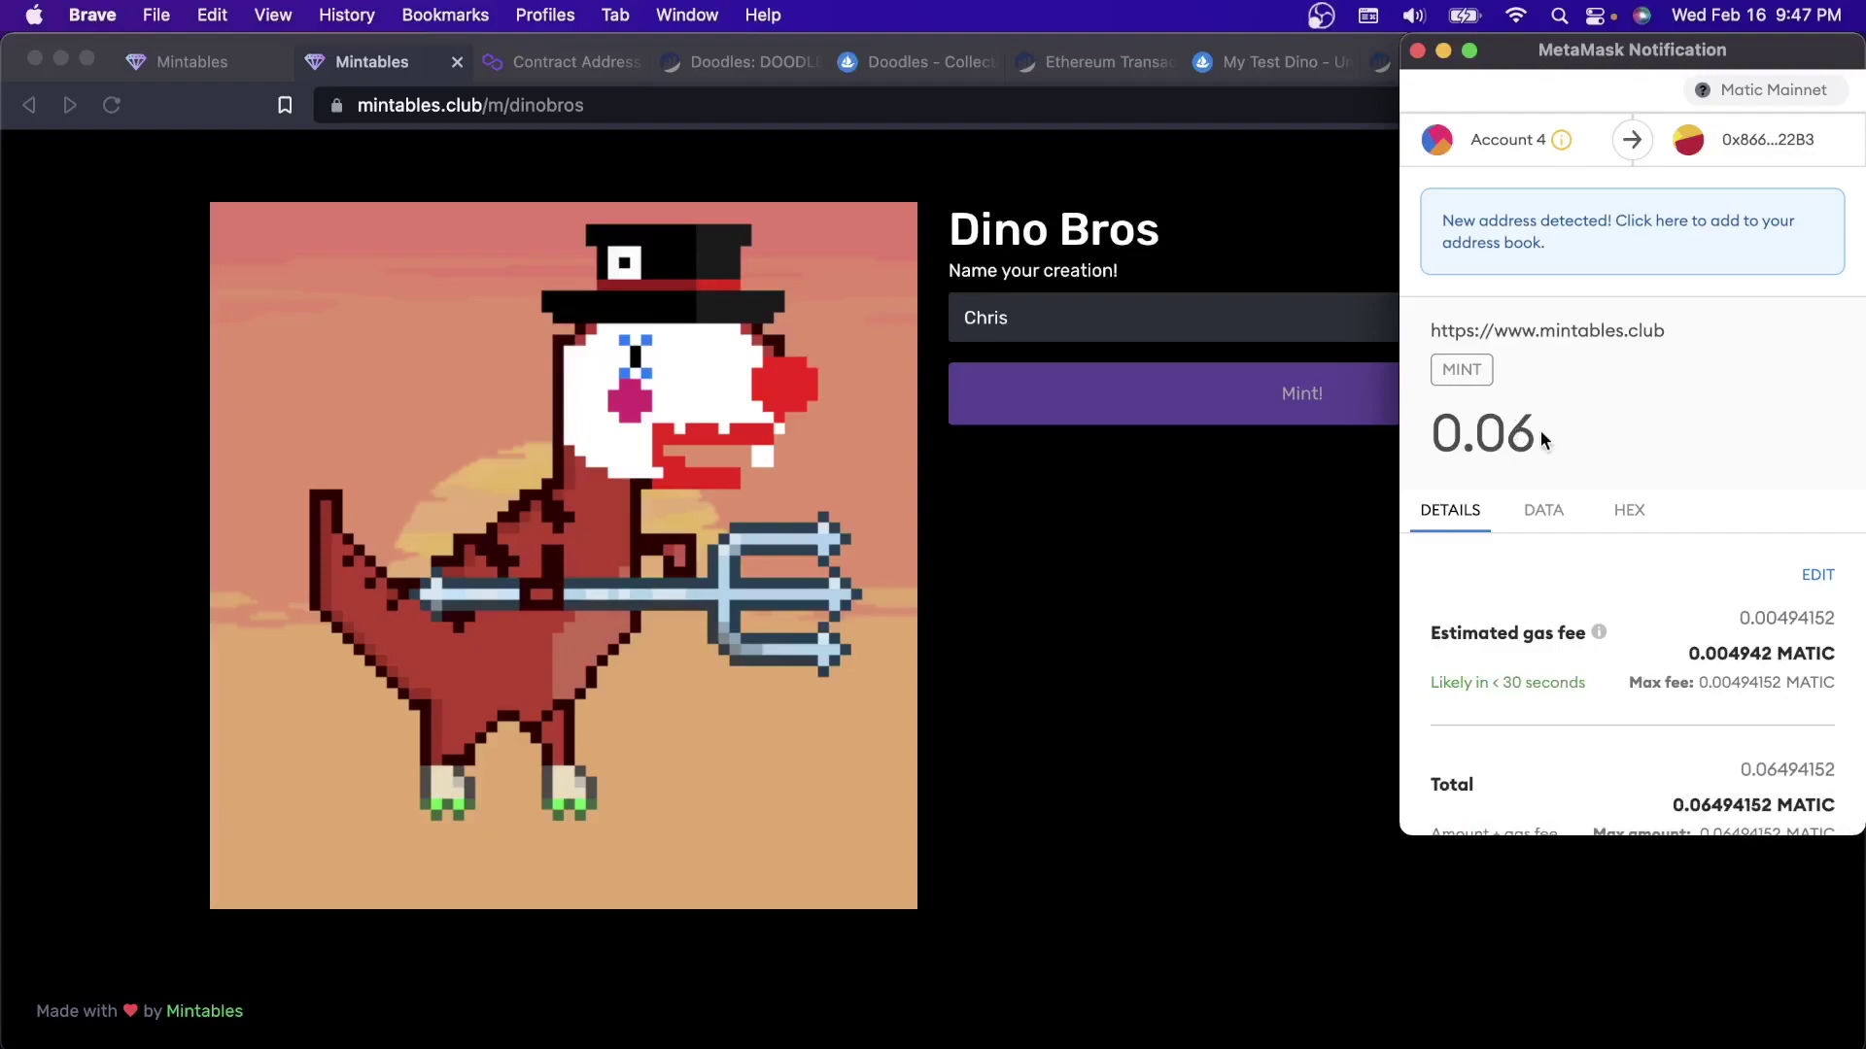
Confirm the 0.06 MATIC mint transaction in the MetaMask notification
scroll(1541, 439, "down", 3)
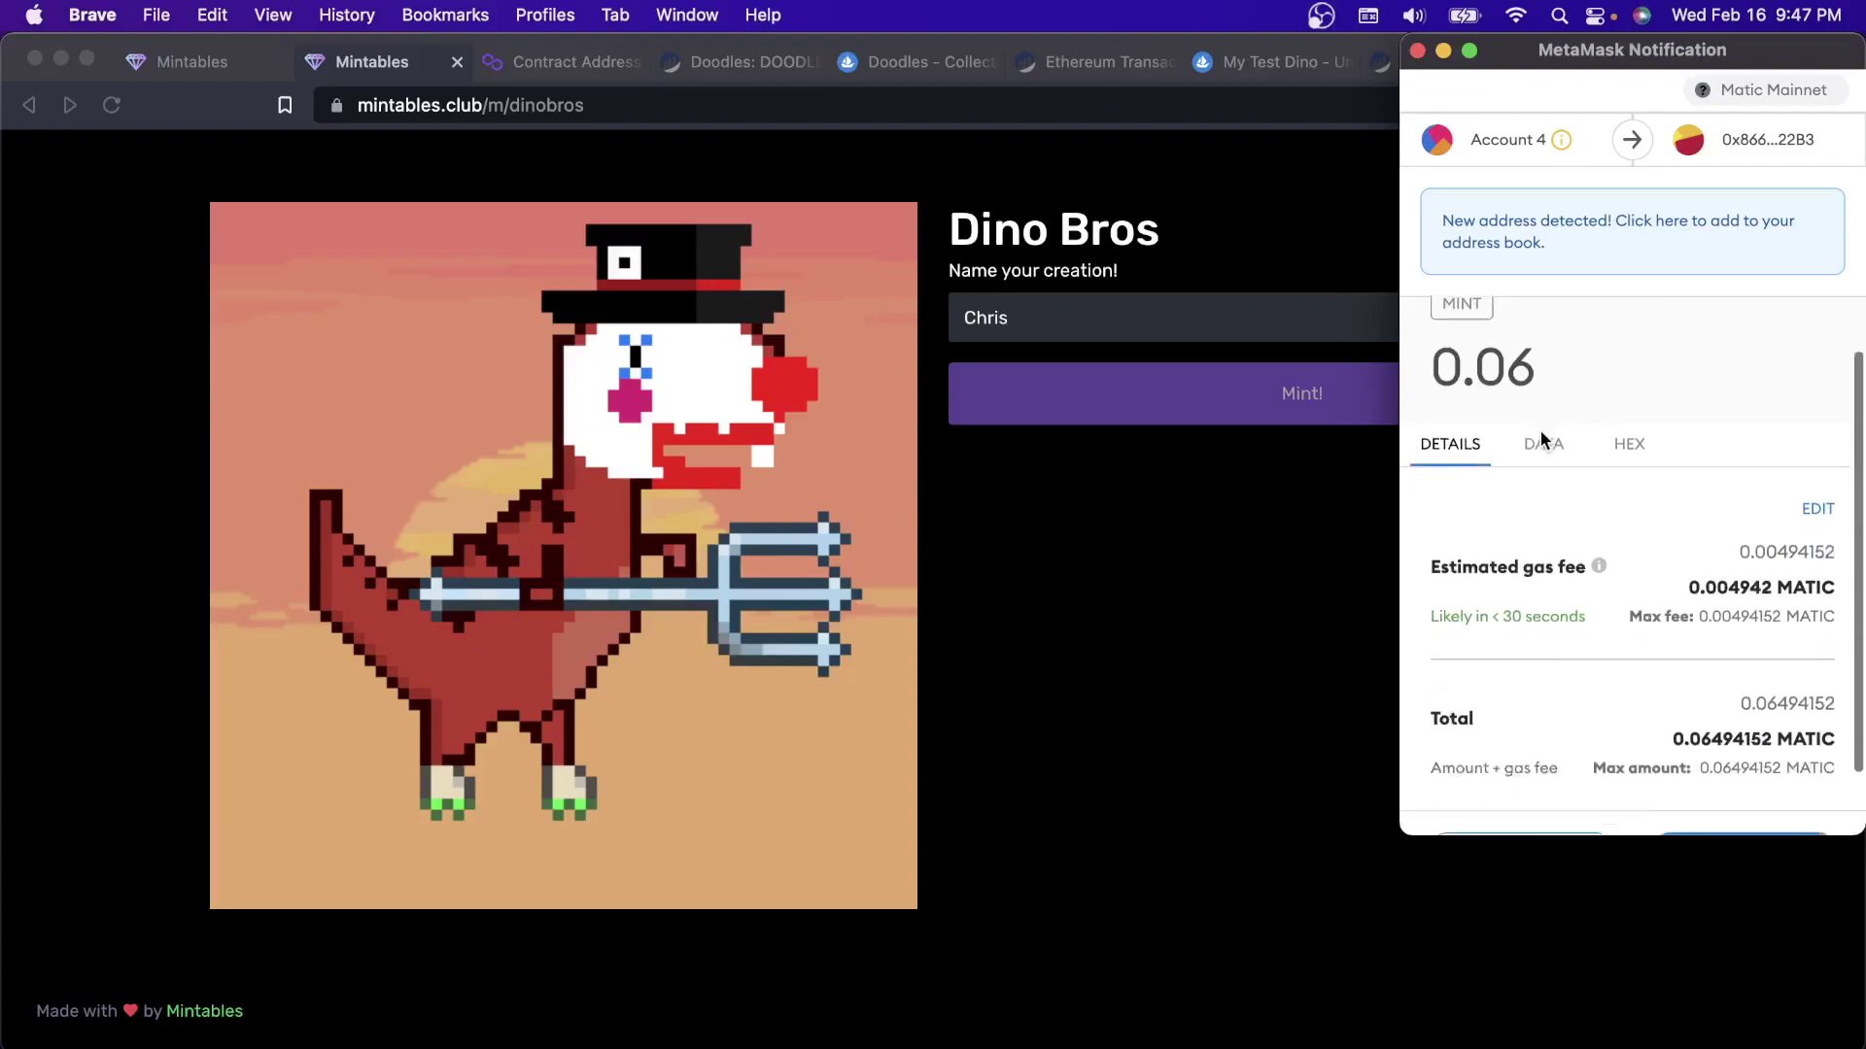
left_click(1735, 789)
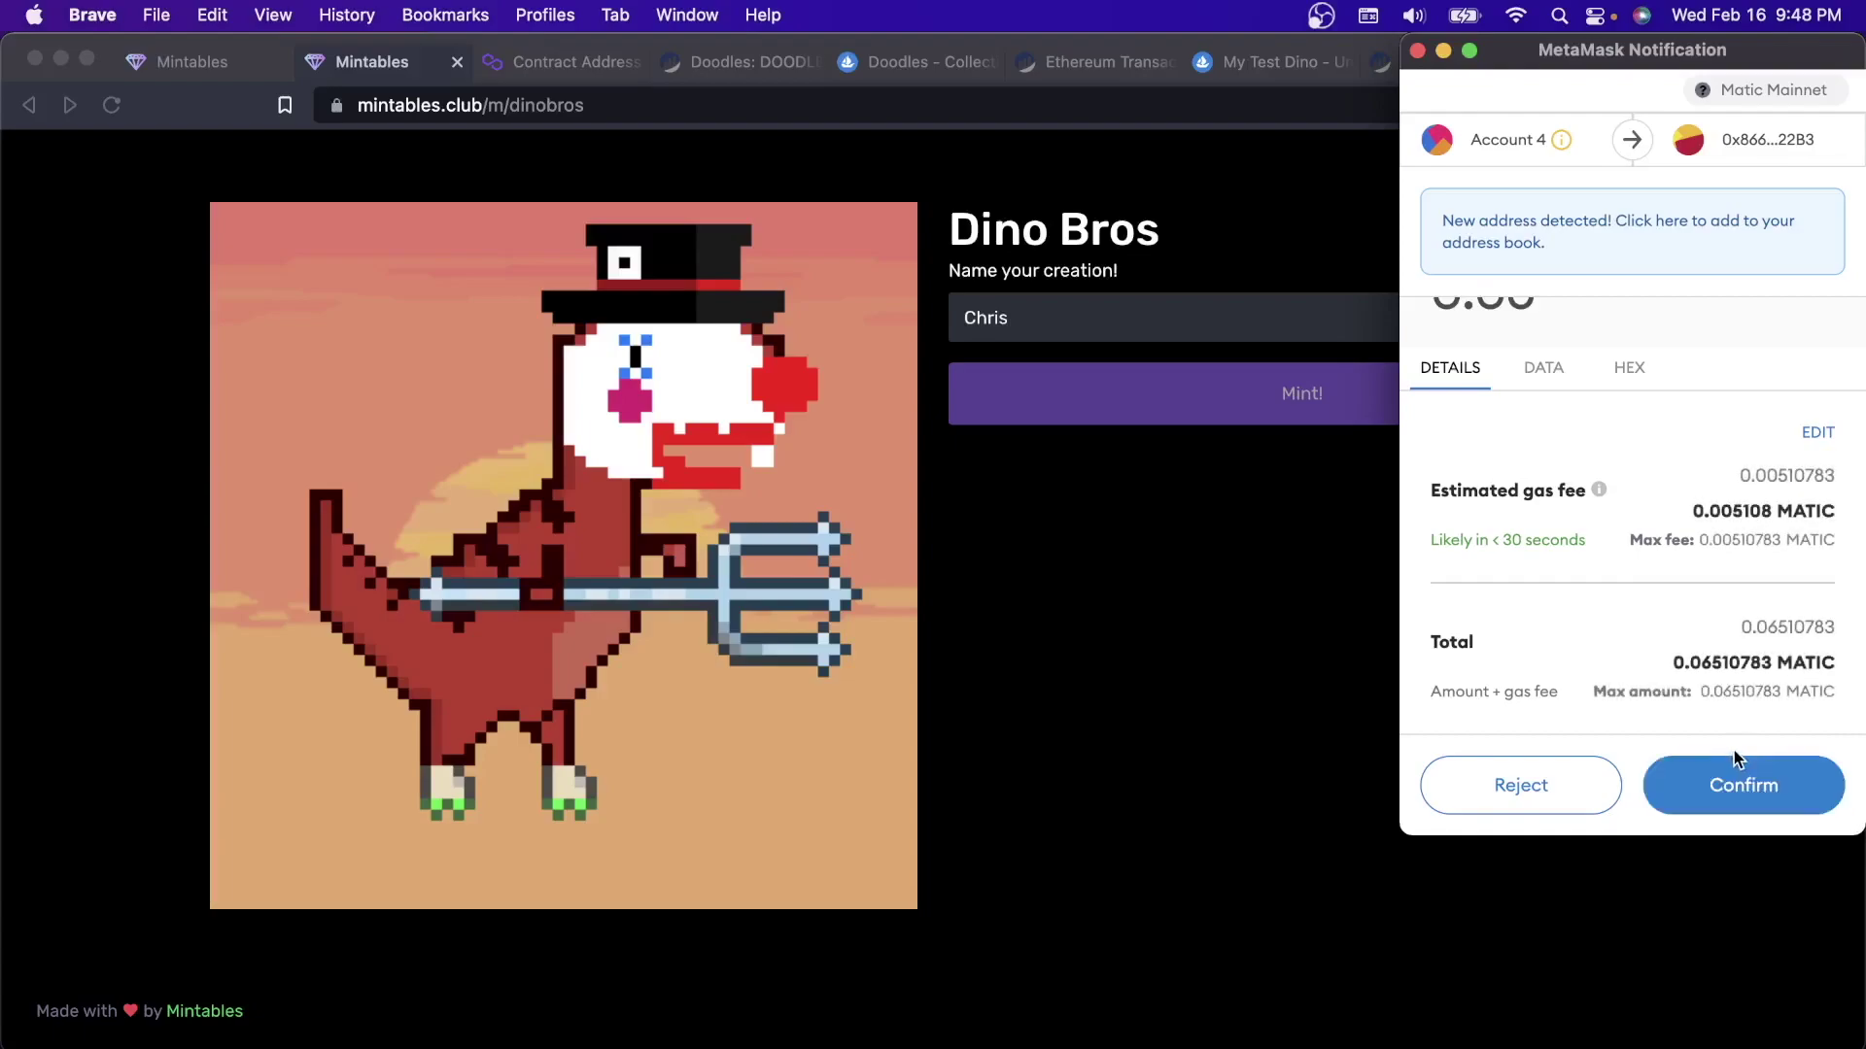
left_click(1732, 775)
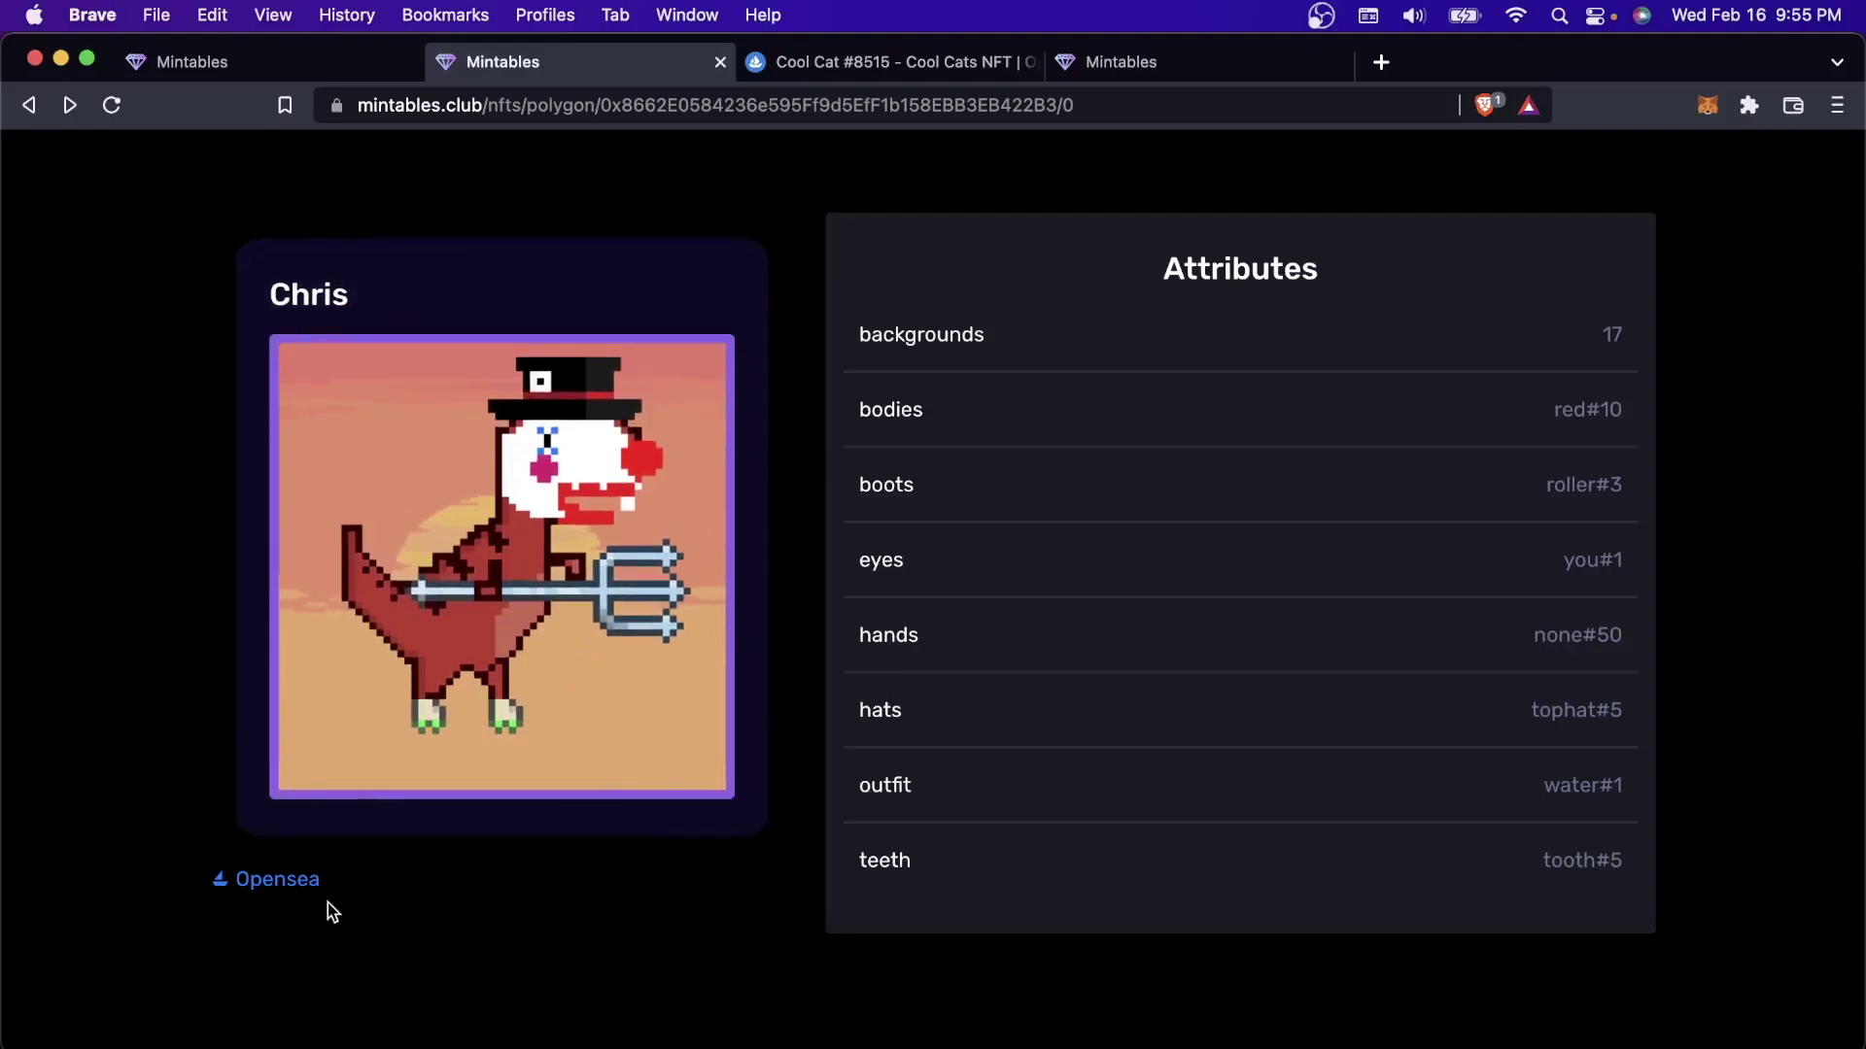
Open the minted dino Chris's OpenSea listing from its Mintables page
left_click(303, 892)
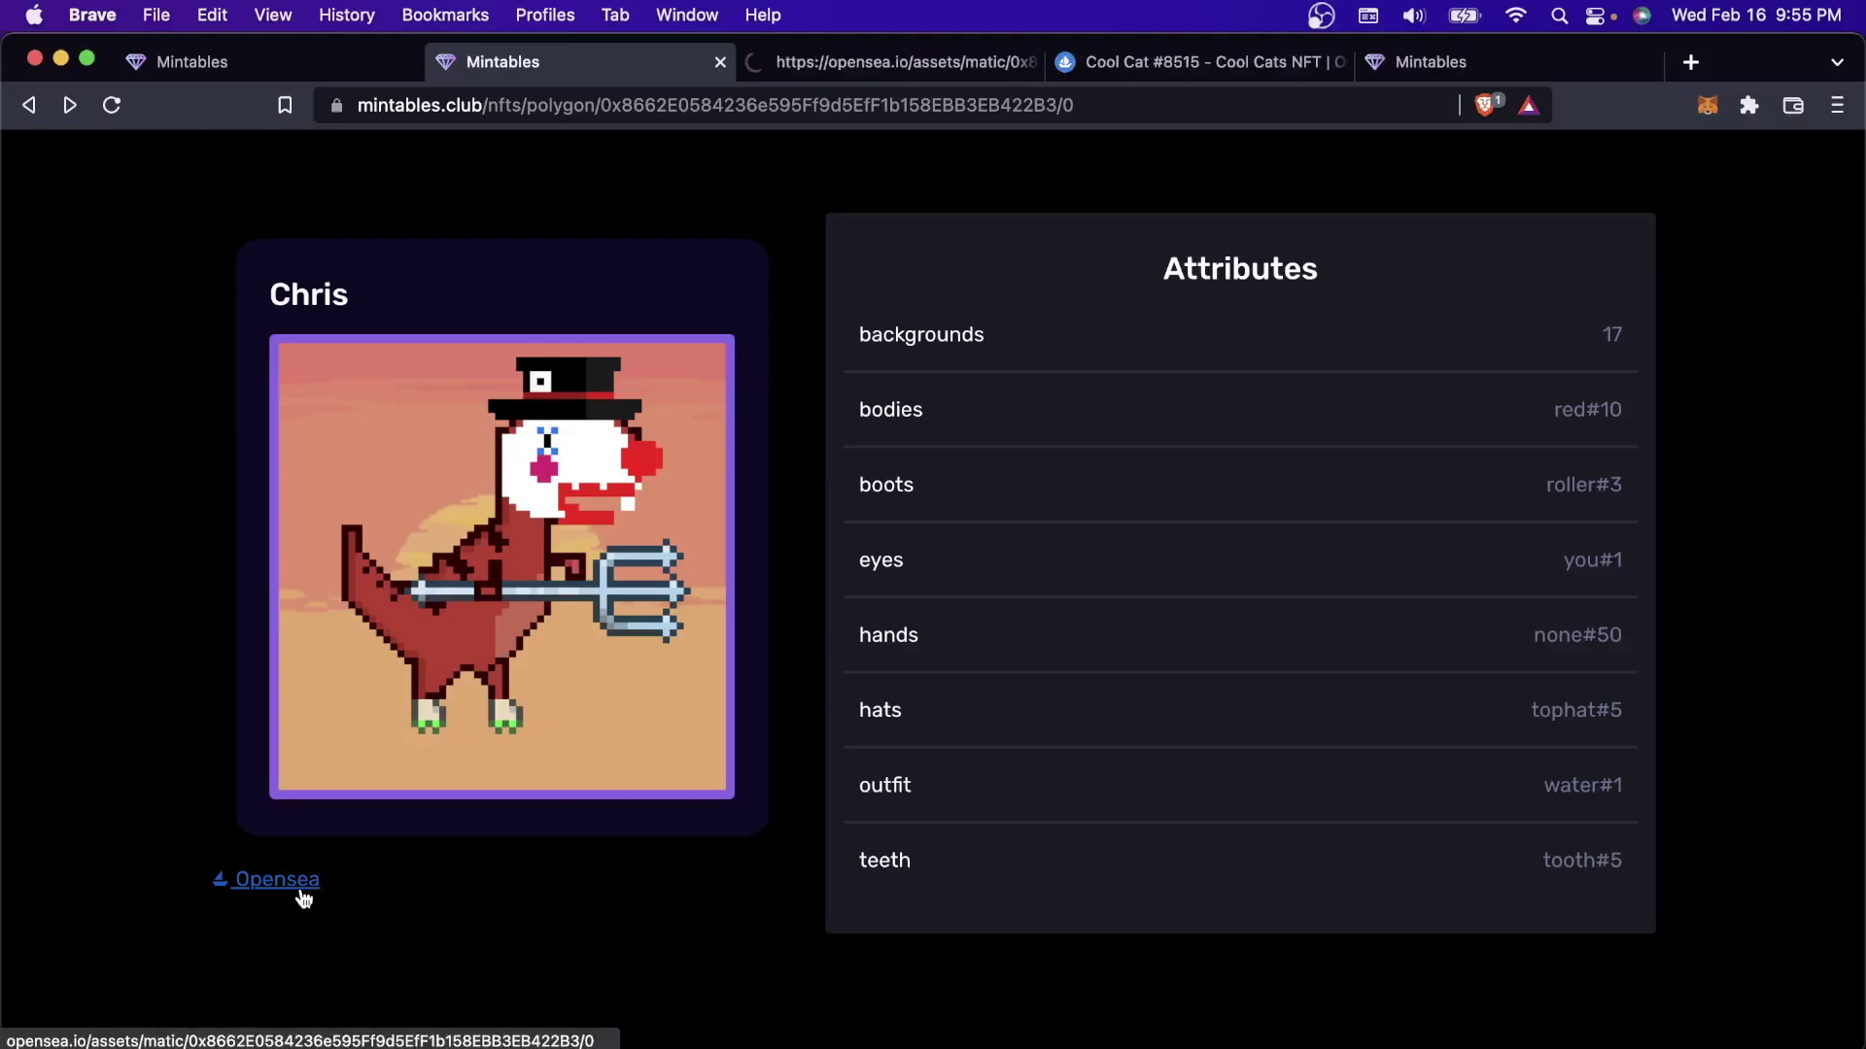
Switch to Chris's OpenSea listing and expand its Properties section
key("ctrl+Tab")
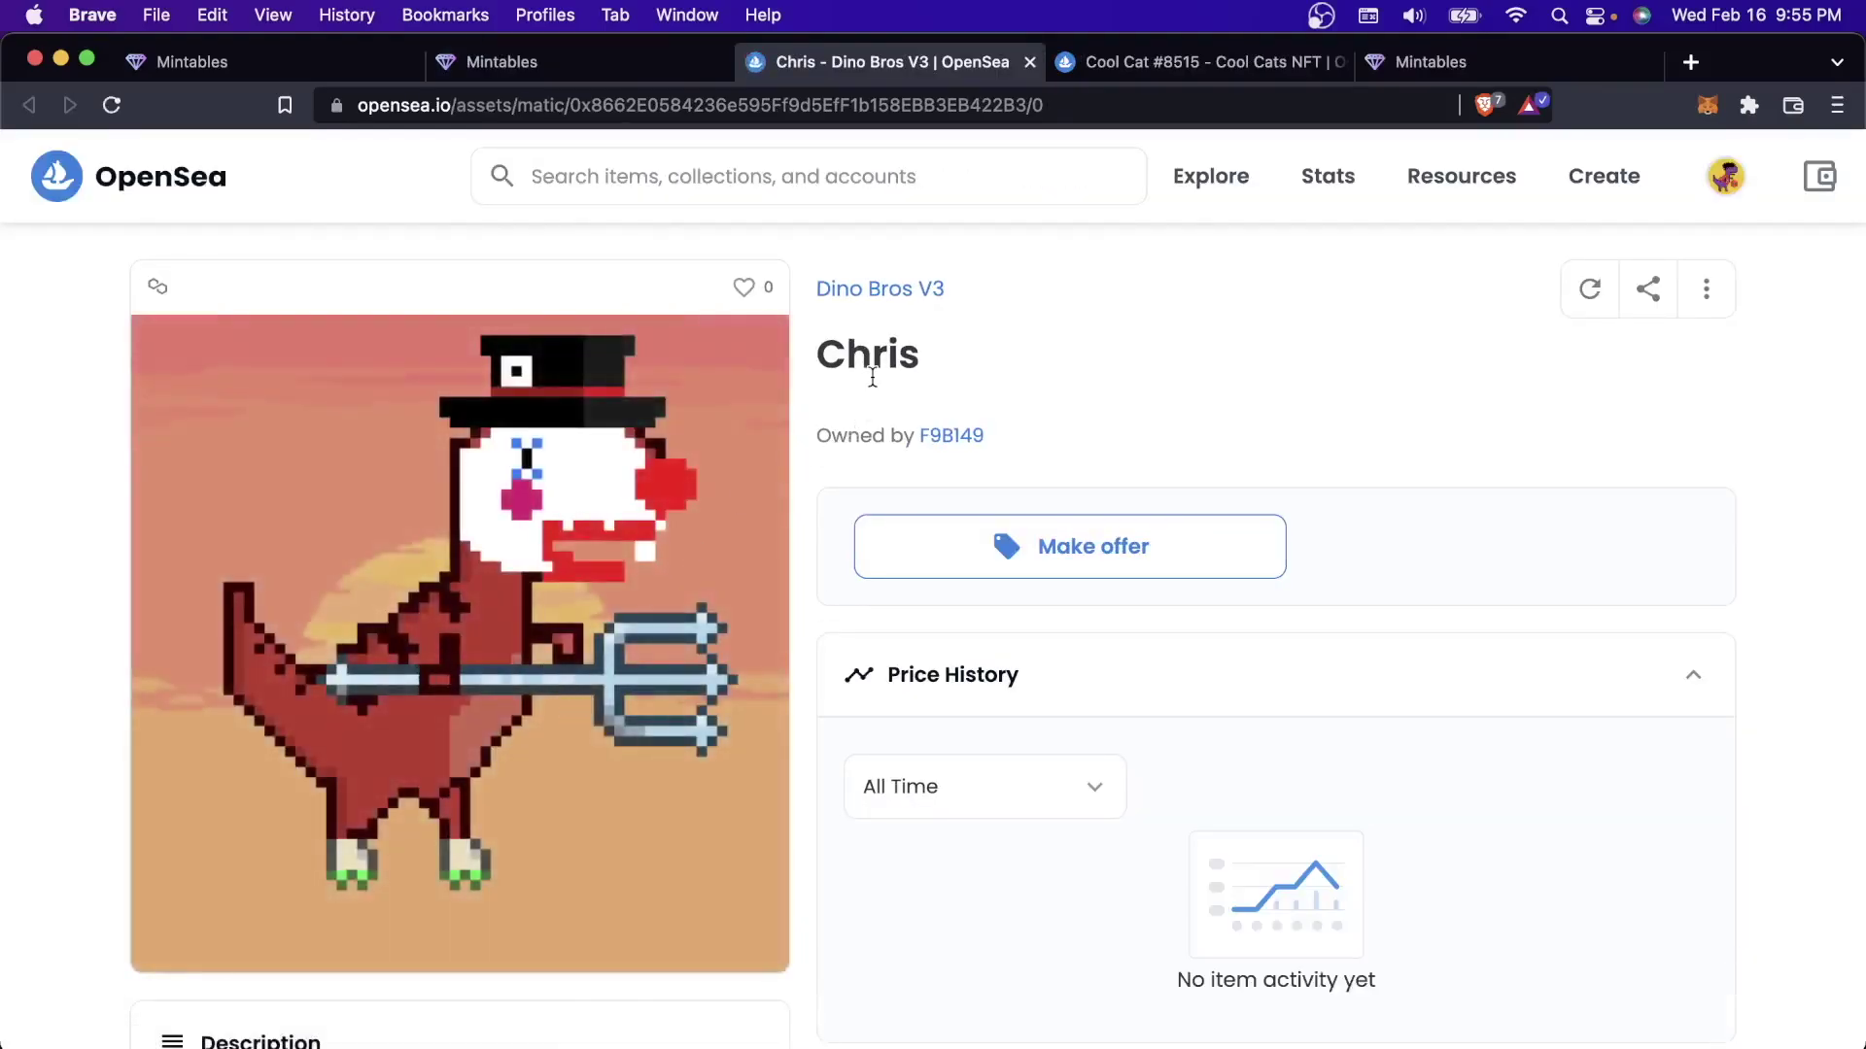
double_click(873, 377)
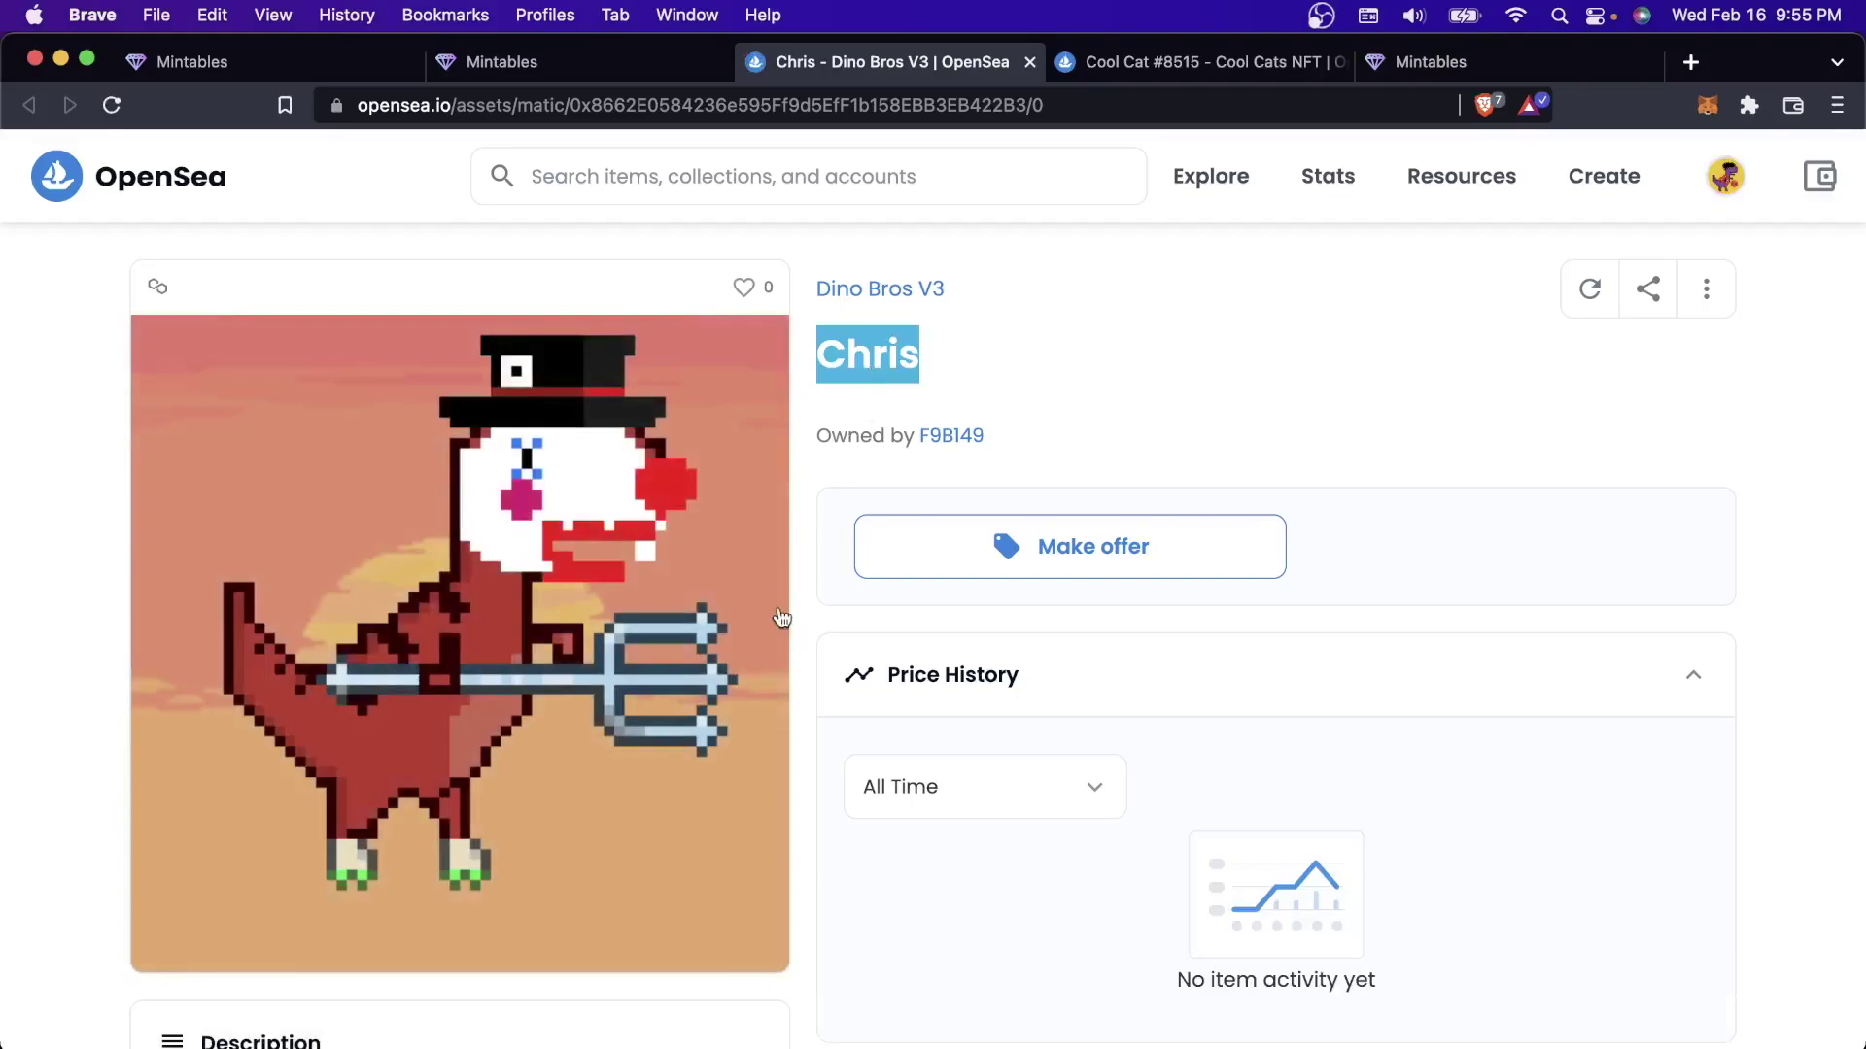
scroll(779, 616, "down", 6)
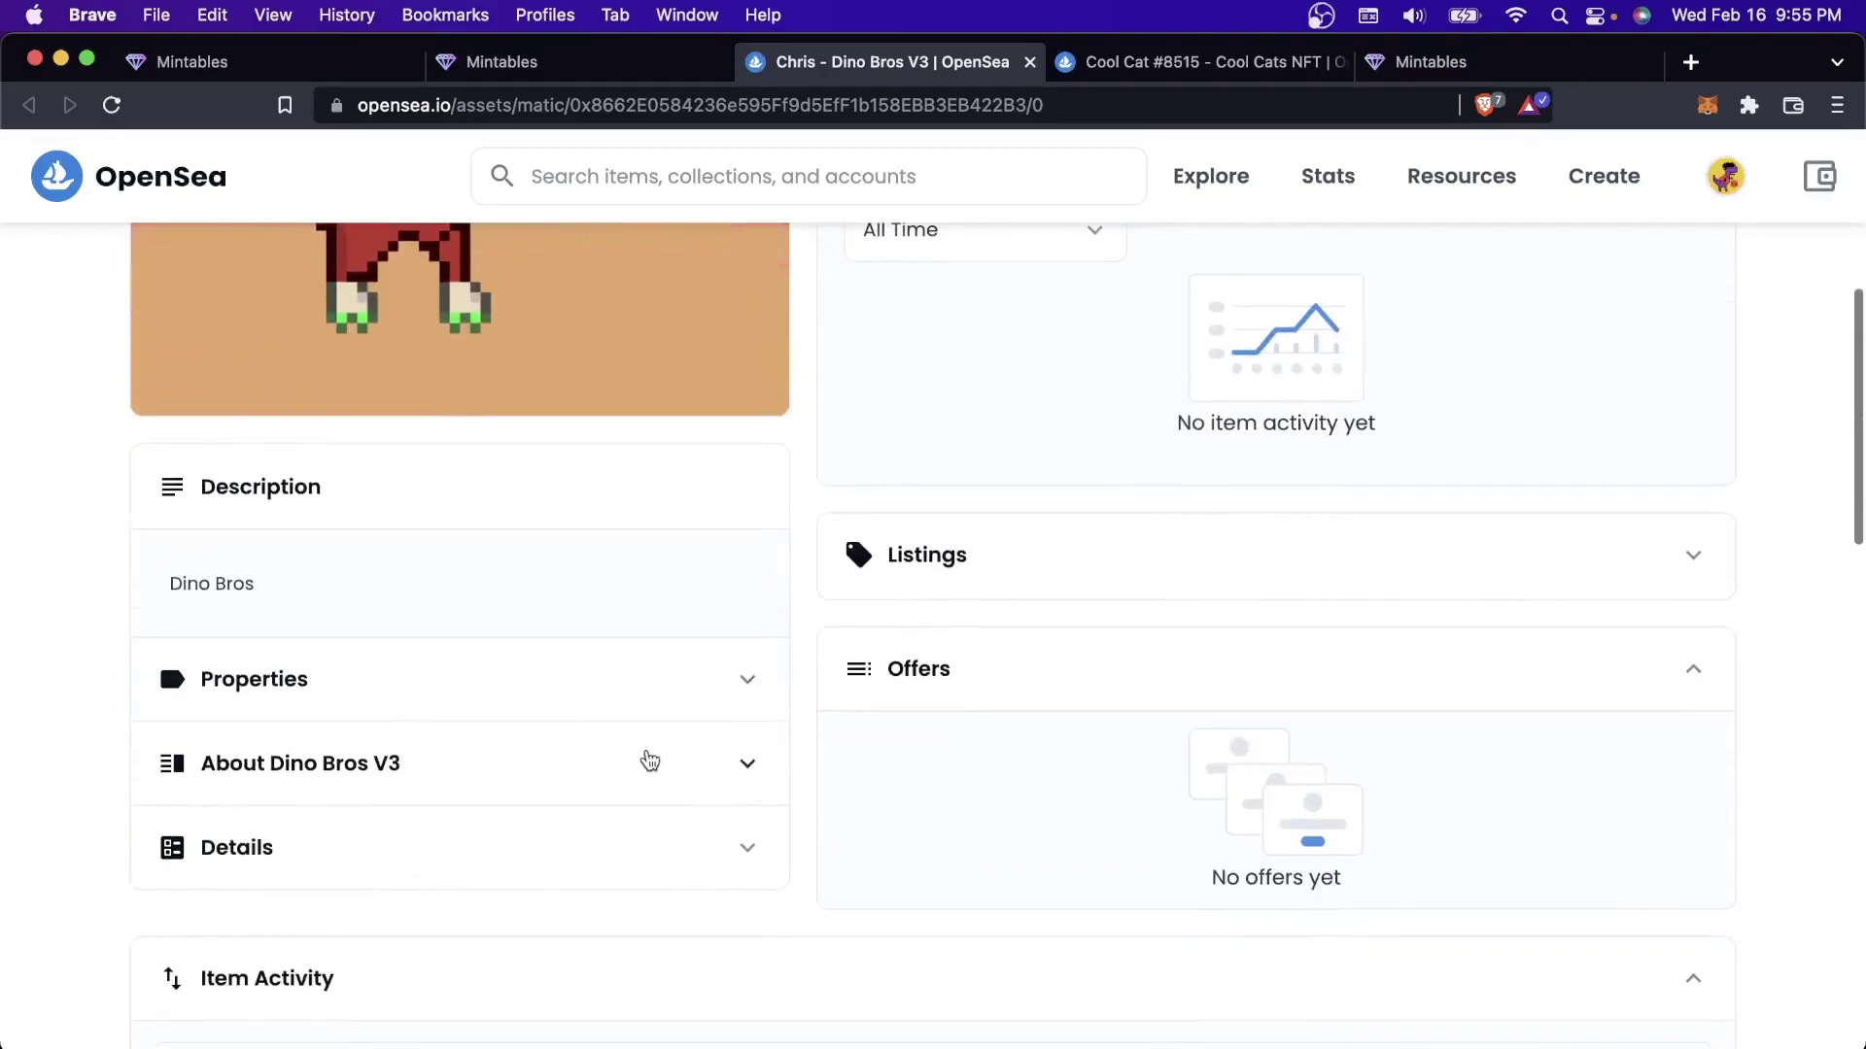
left_click(563, 696)
Expand Details and open the Dino Bros contract address on Polygonscan
scroll(564, 698, "down", 3)
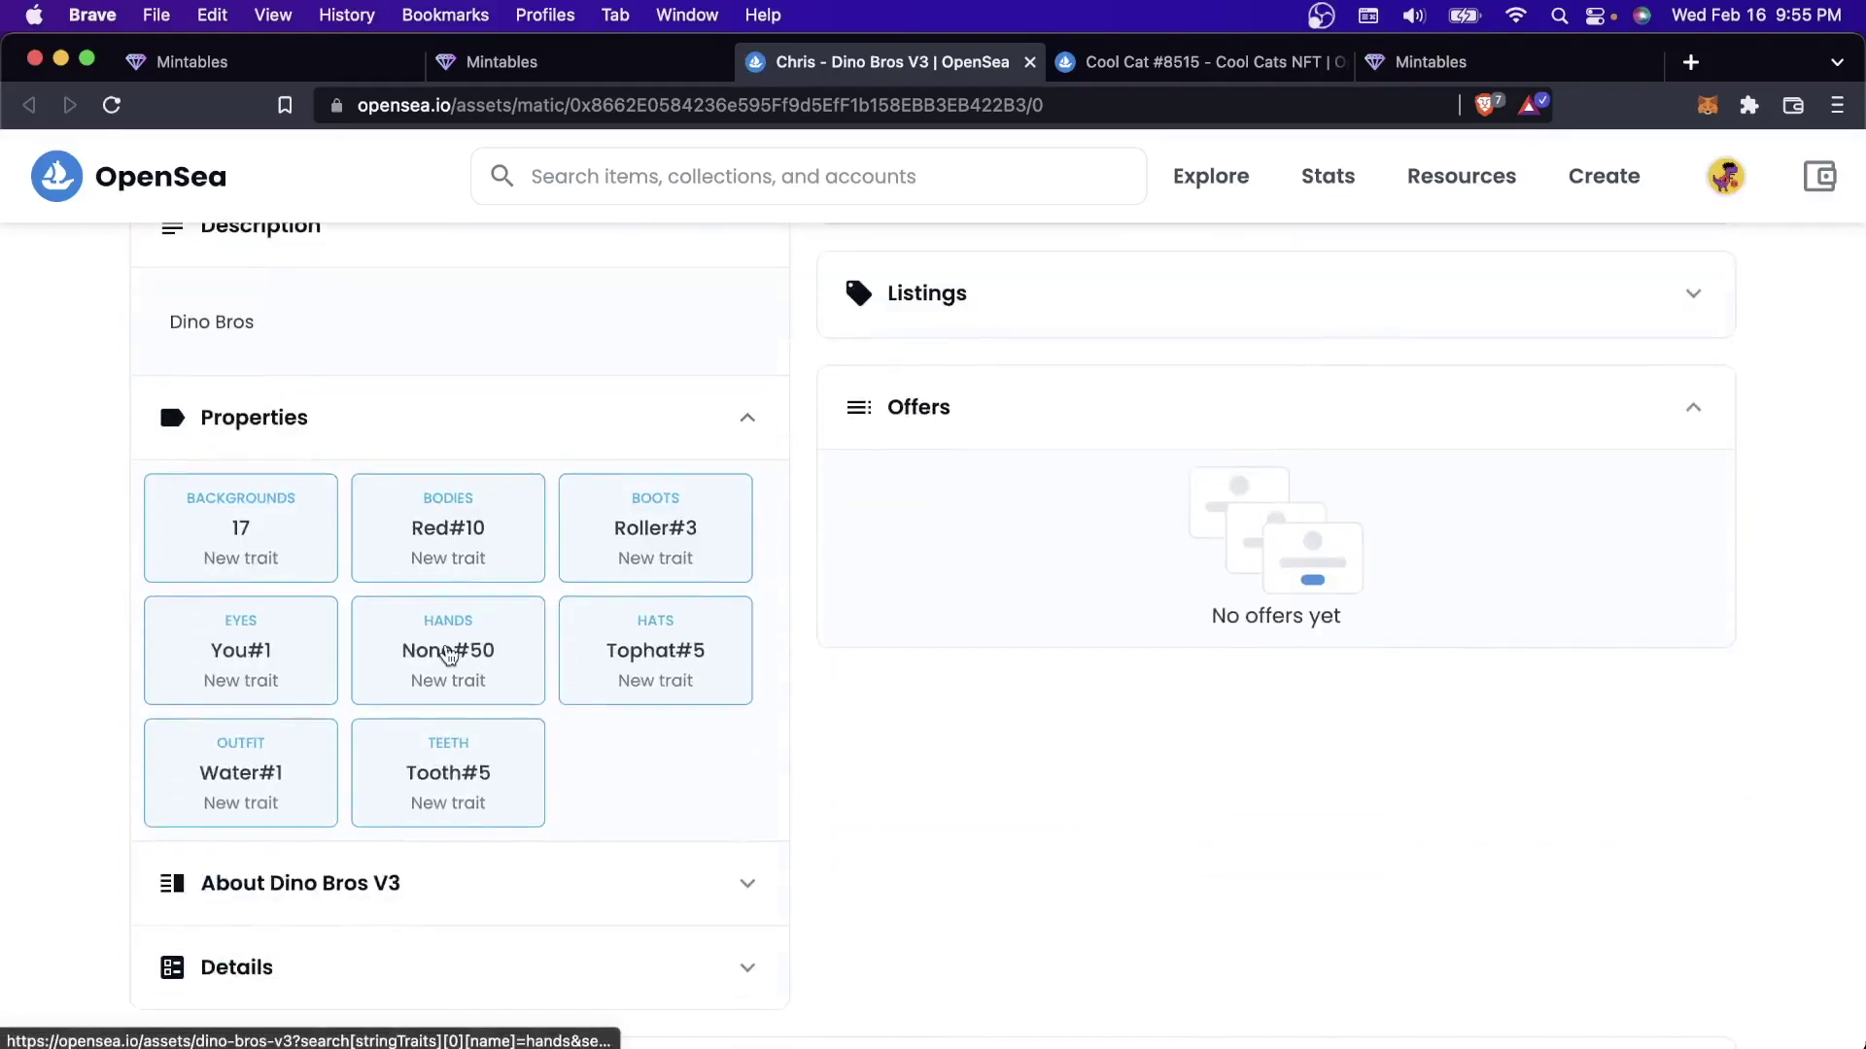
scroll(448, 655, "down", 3)
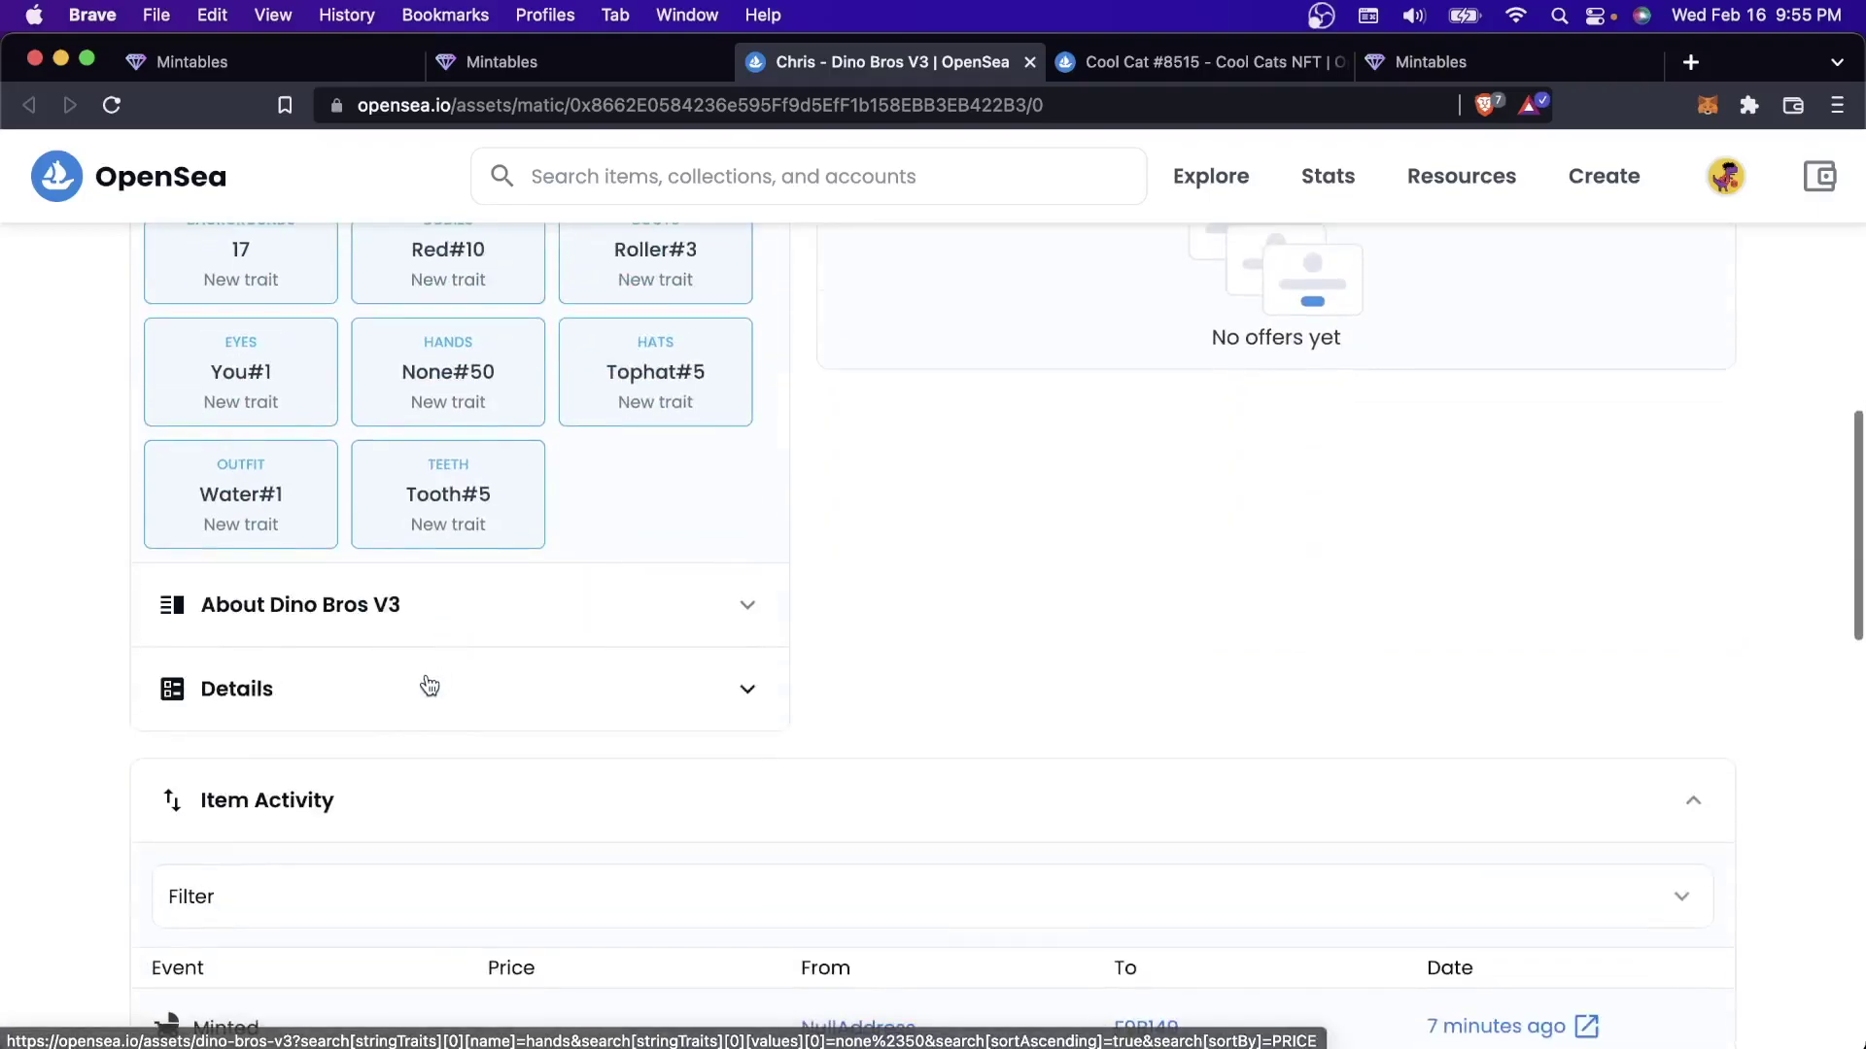
left_click(428, 687)
left_click(661, 785, "super")
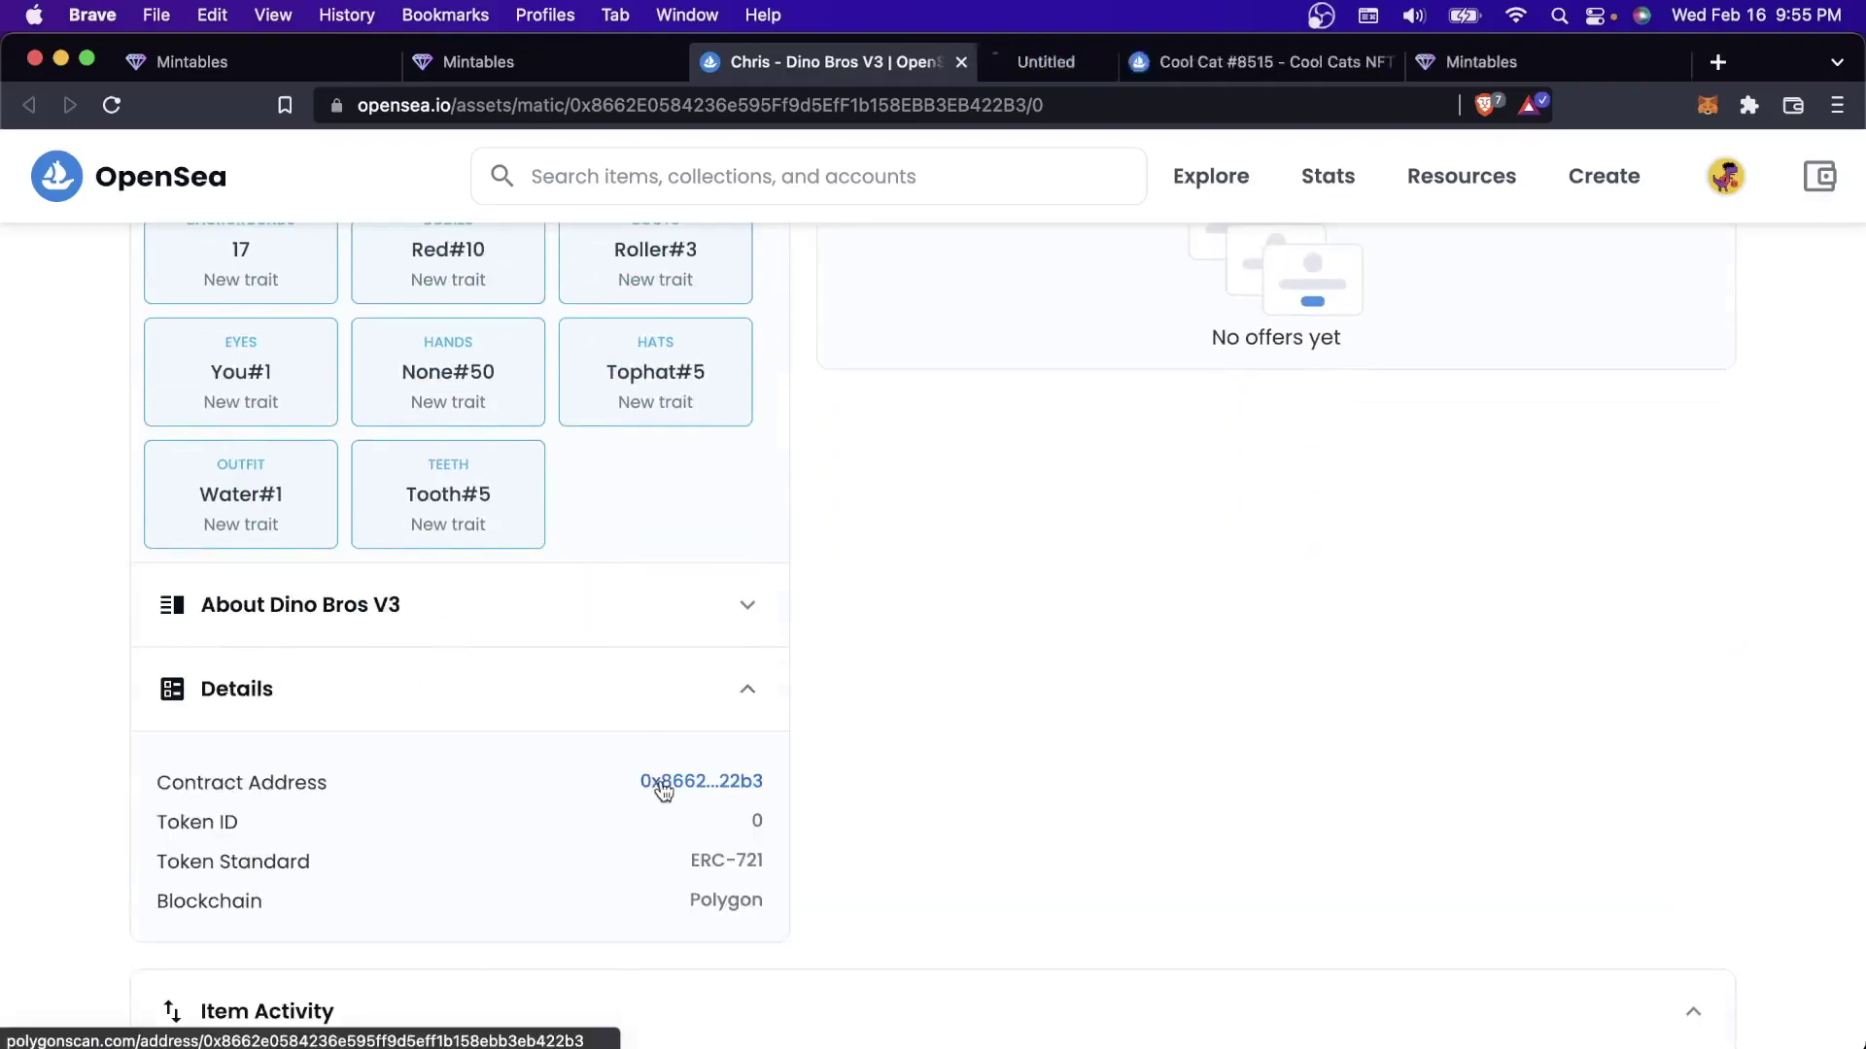
Highlight the Dino Bros contract's 0.06 MATIC balance on Polygonscan, then return to OpenSea
key("ctrl+Tab")
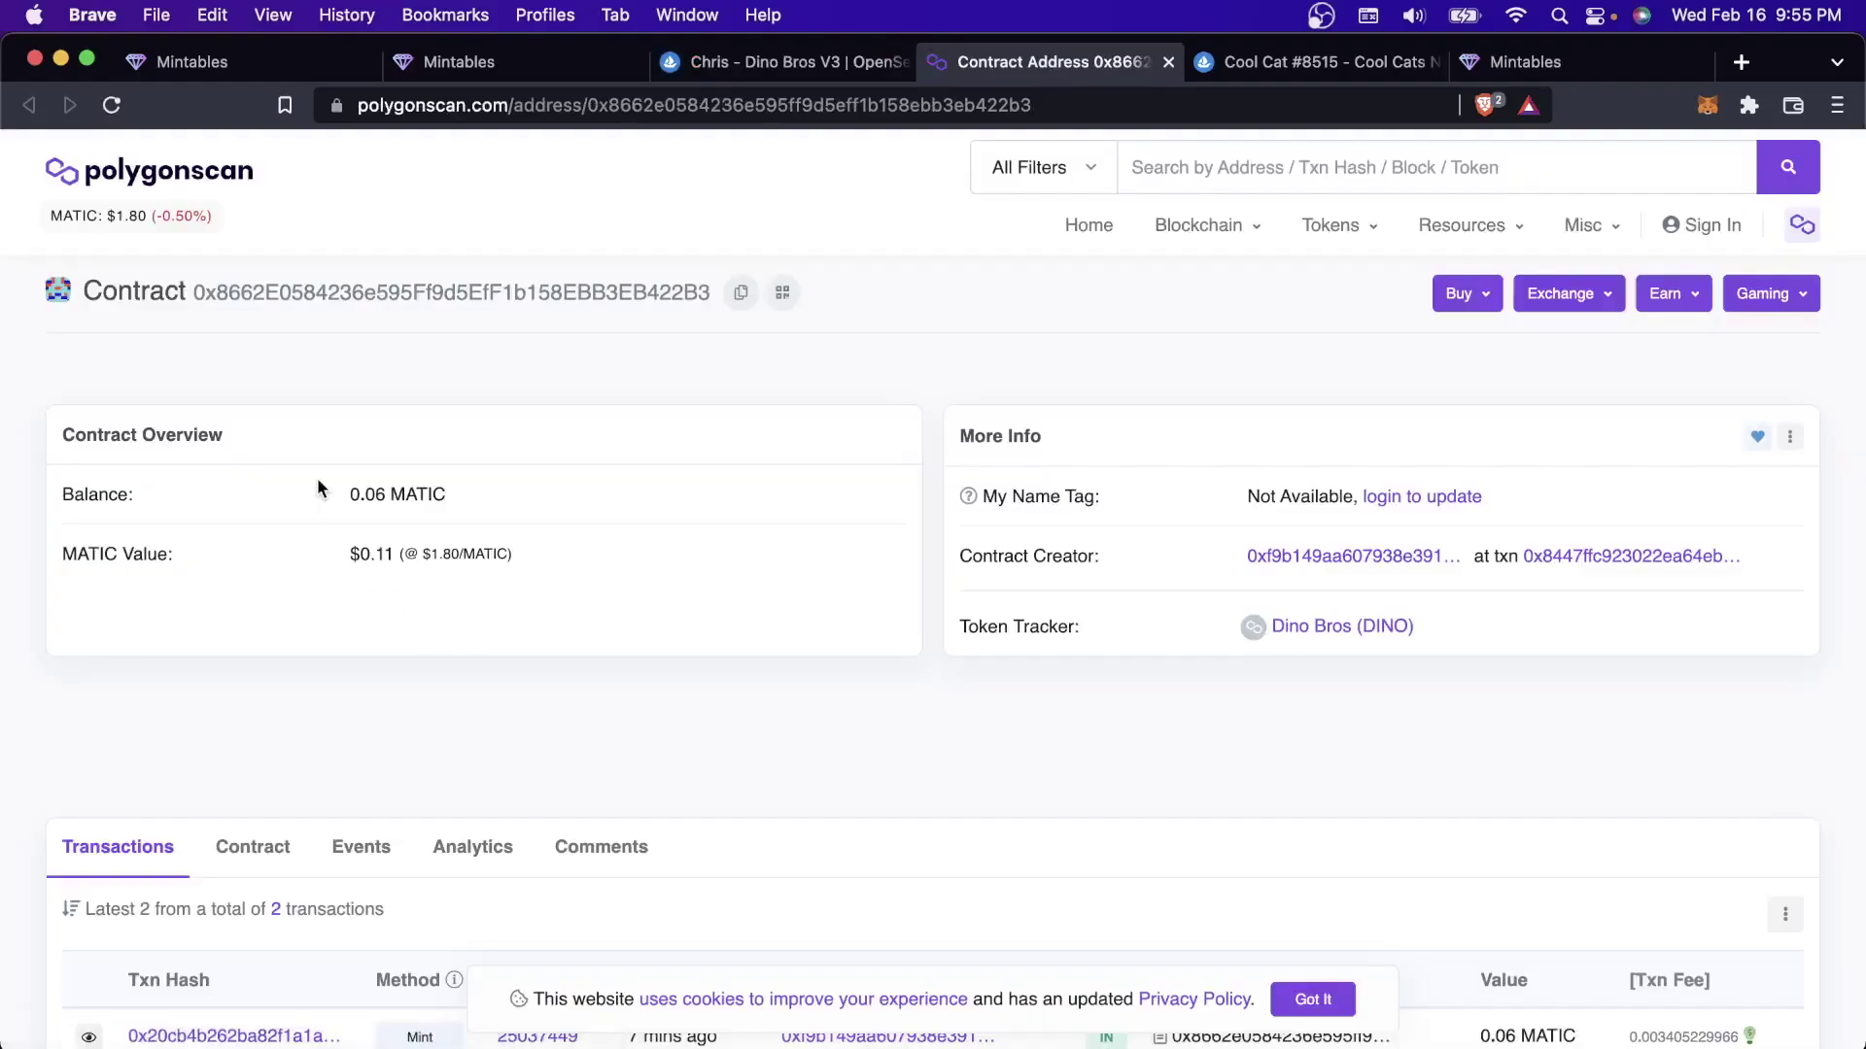
left_click_drag(348, 494, 460, 505)
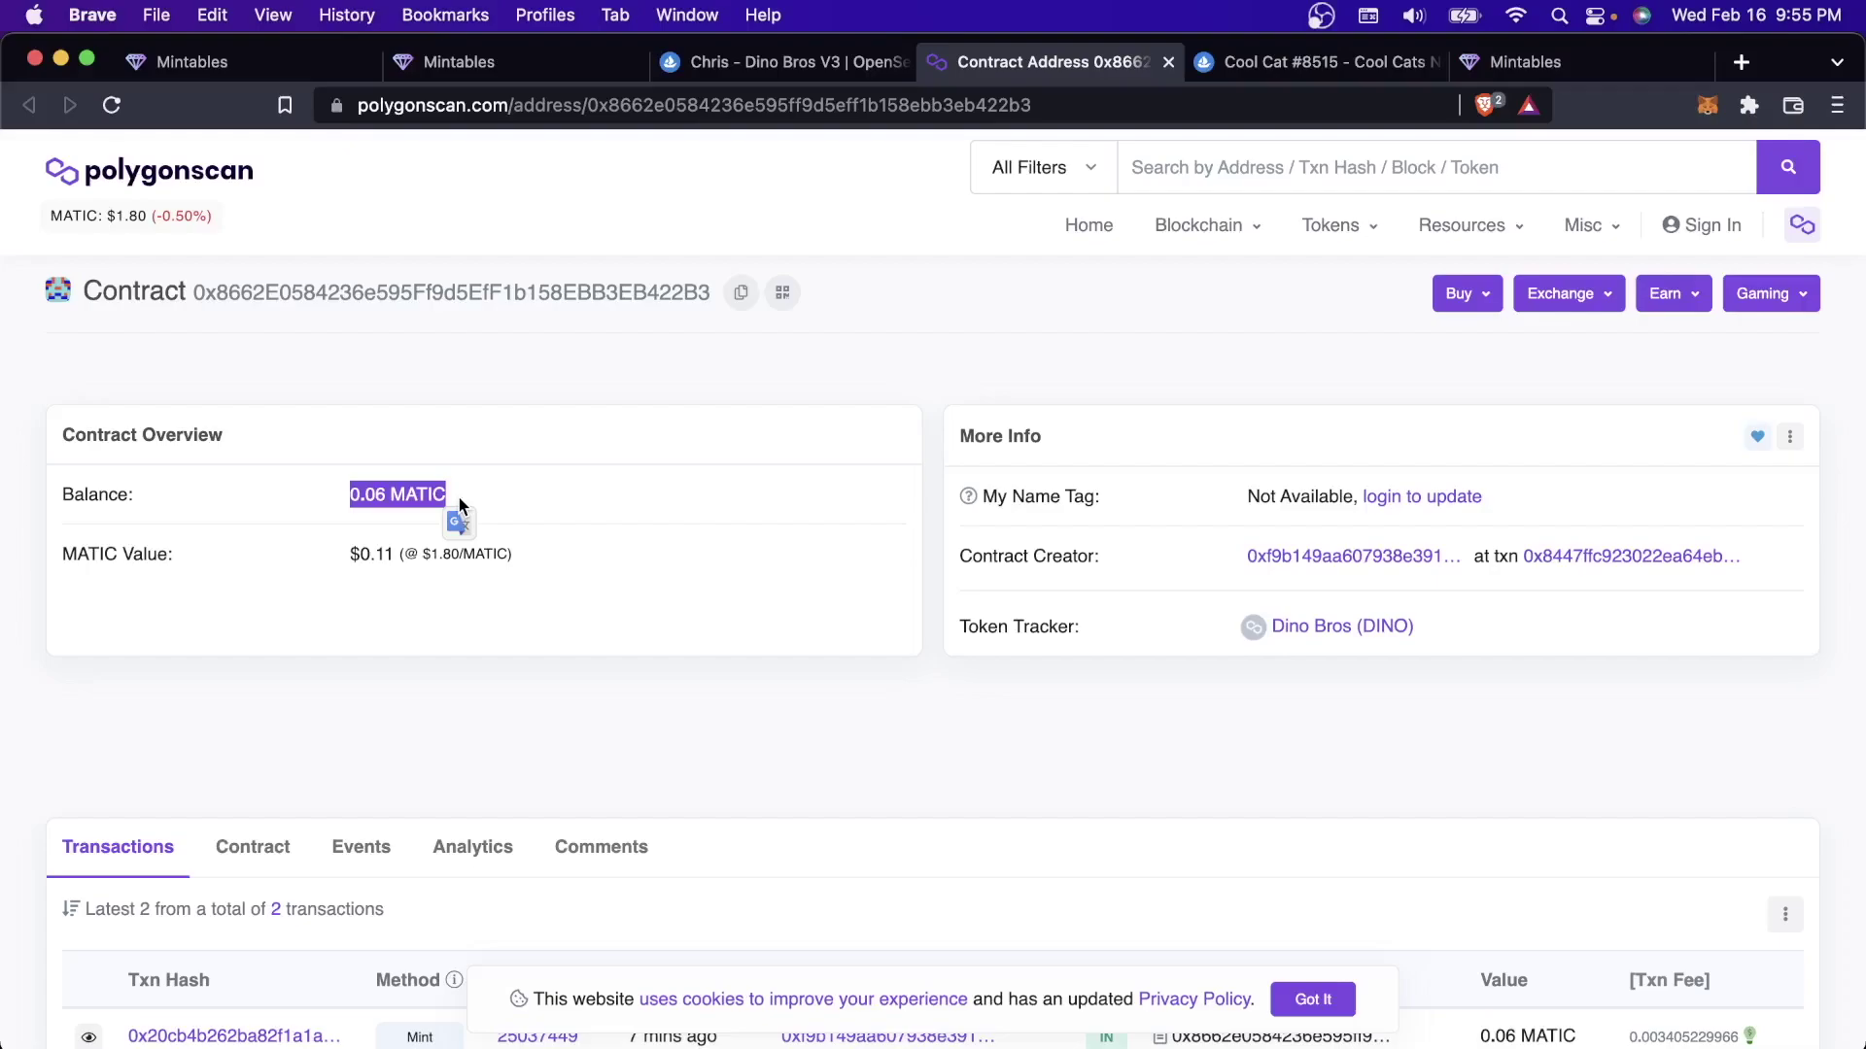
left_click_drag(460, 501, 342, 501)
left_click(346, 499)
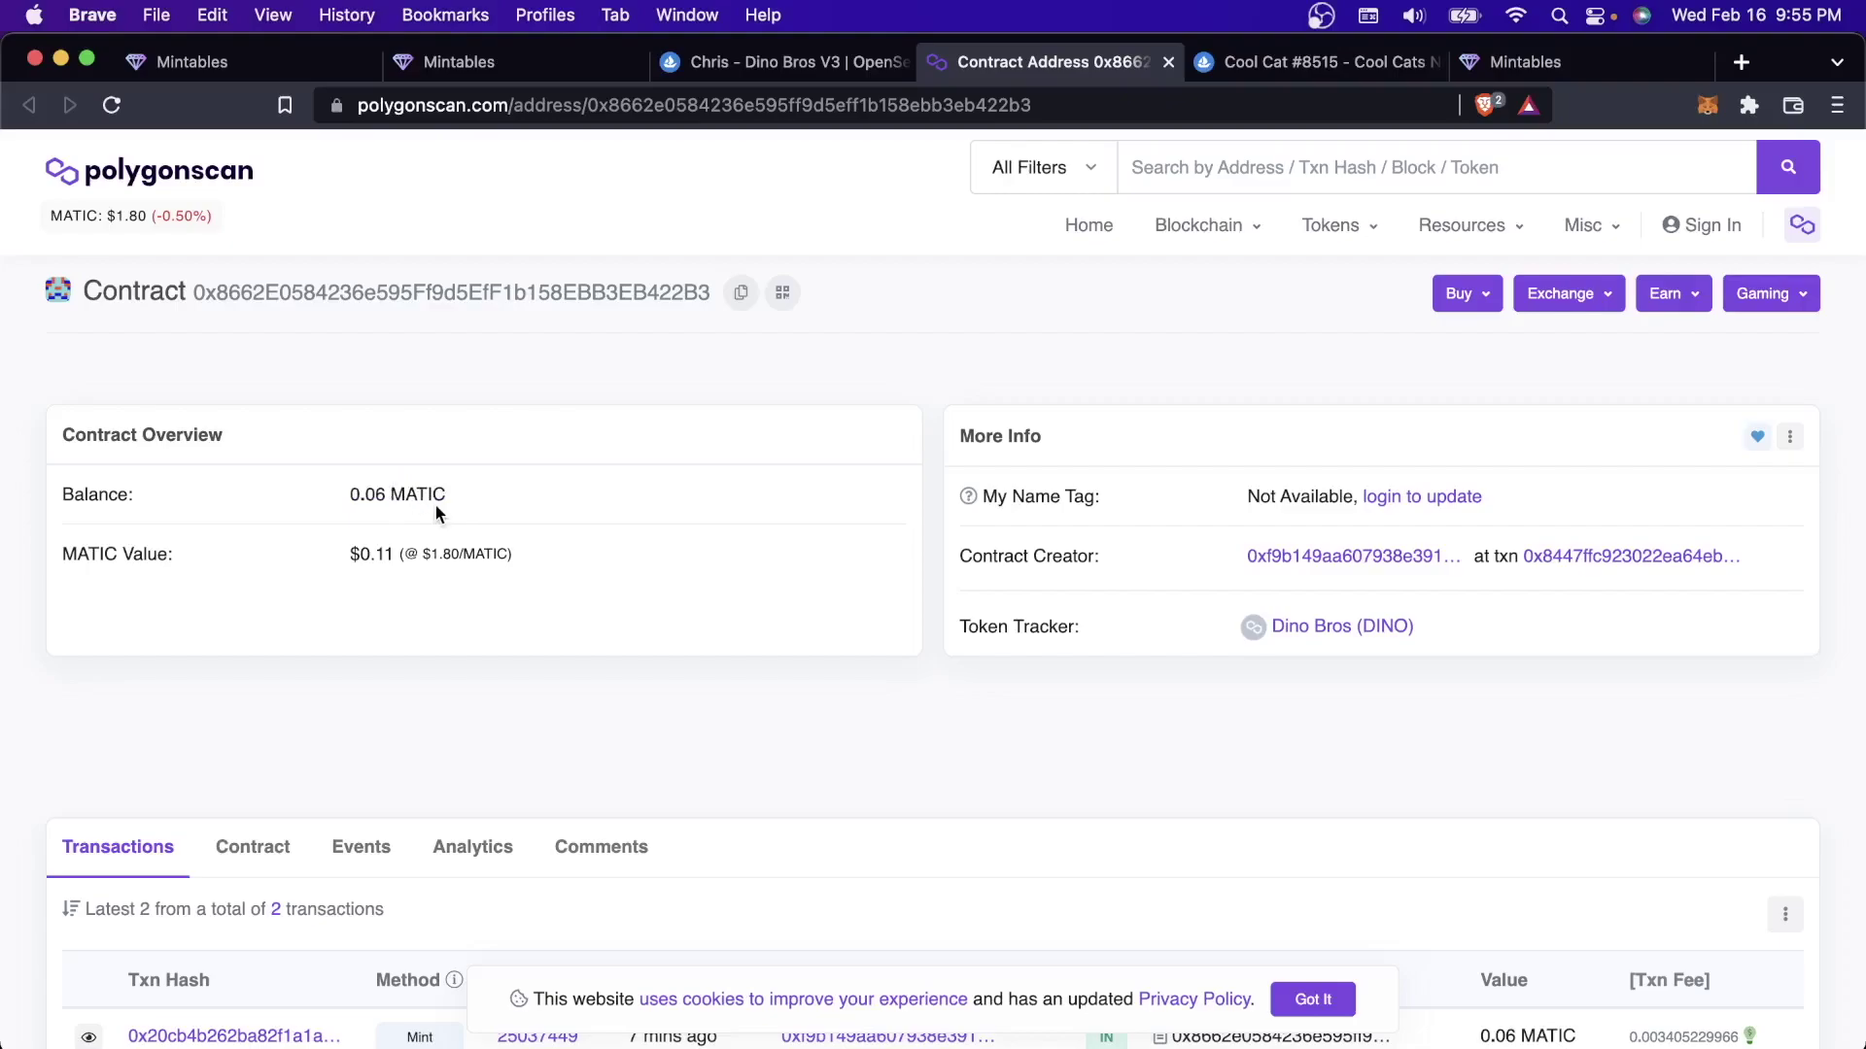
key("ctrl+shift+Tab")
Browse the Dino Bros V3 collection's single item, Chris, then switch back to Mintables
scroll(433, 554, "up", 10)
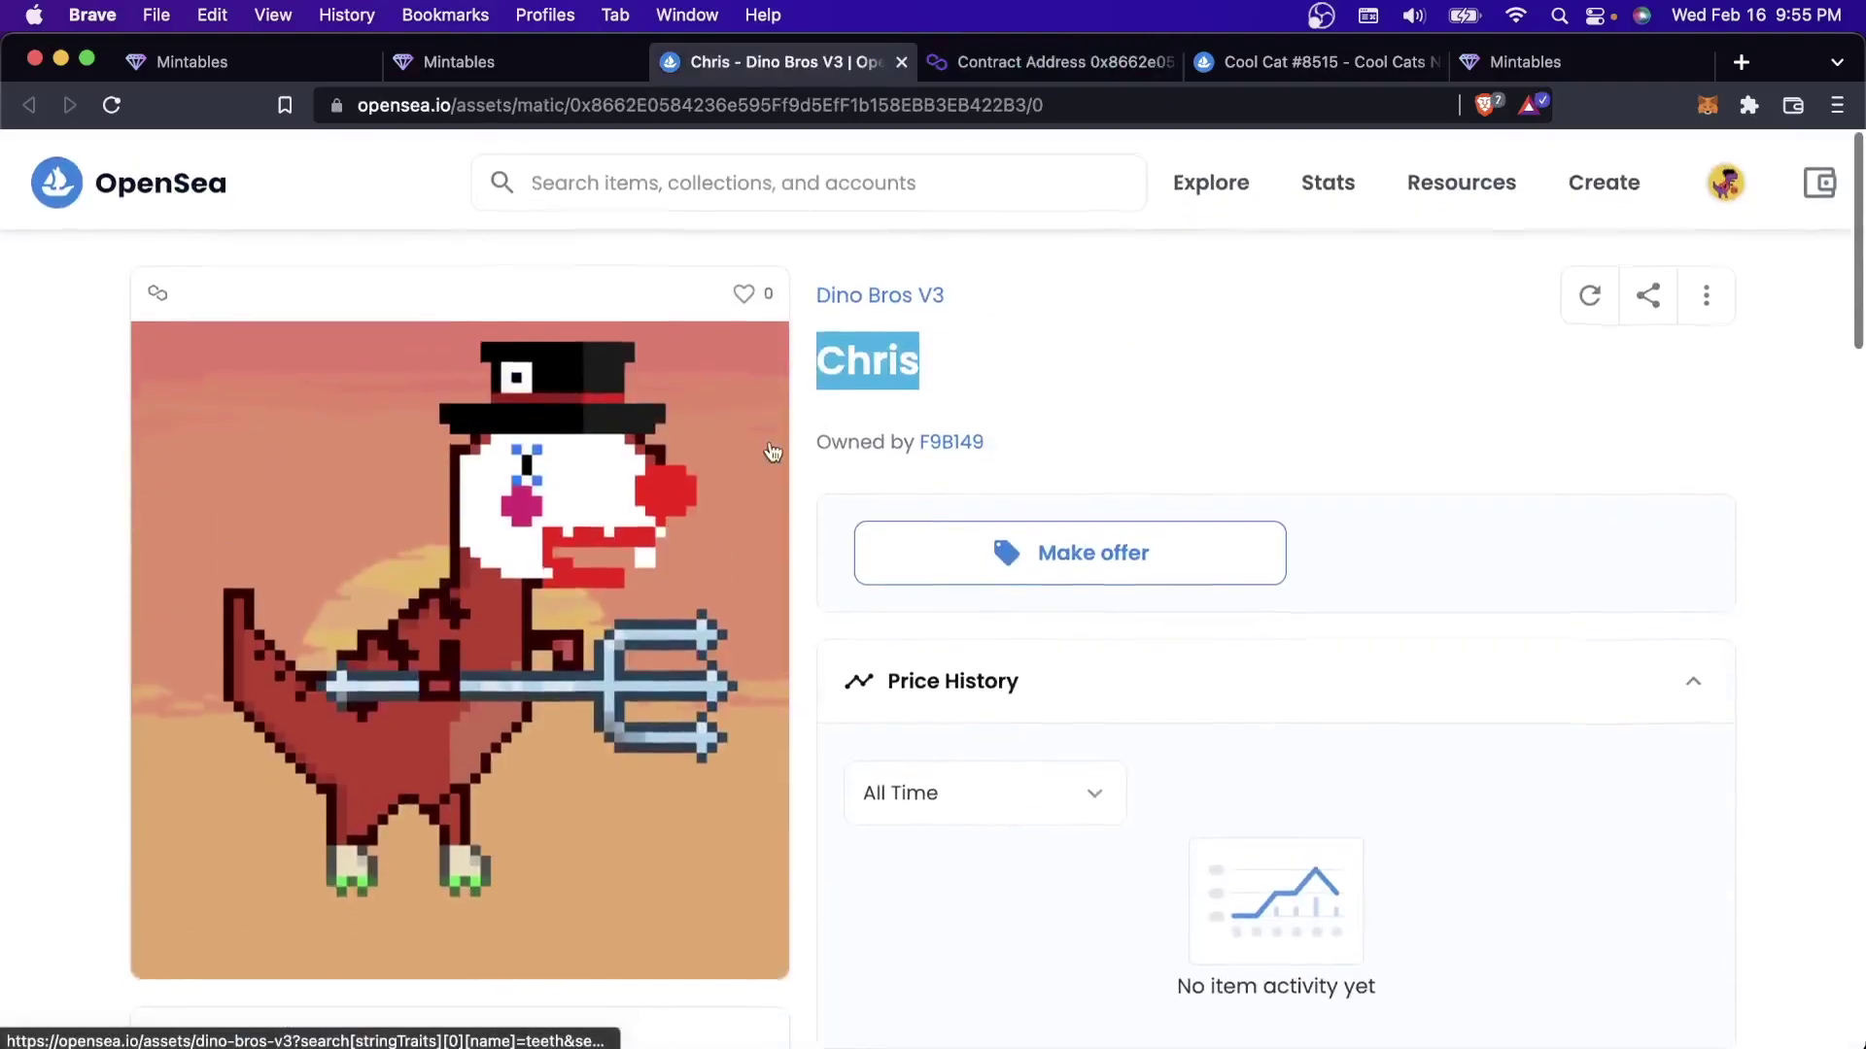
left_click(877, 296)
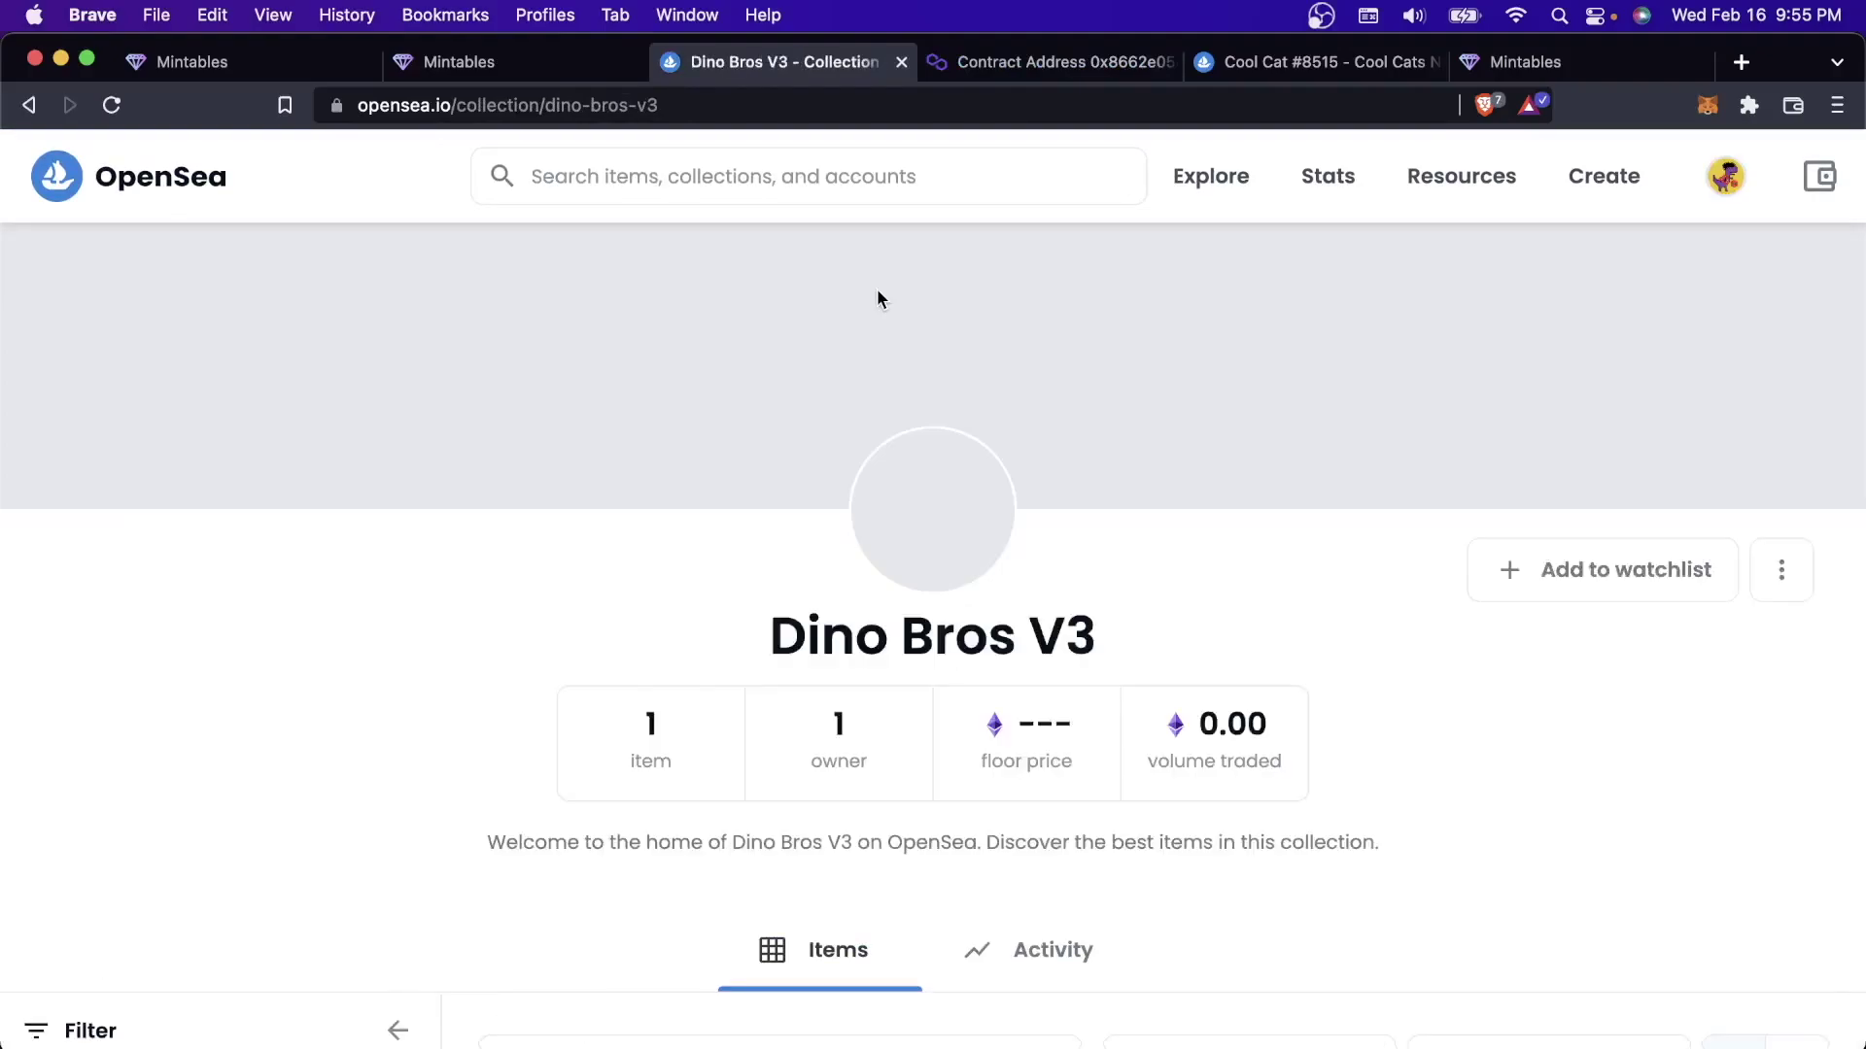
scroll(850, 692, "down", 8)
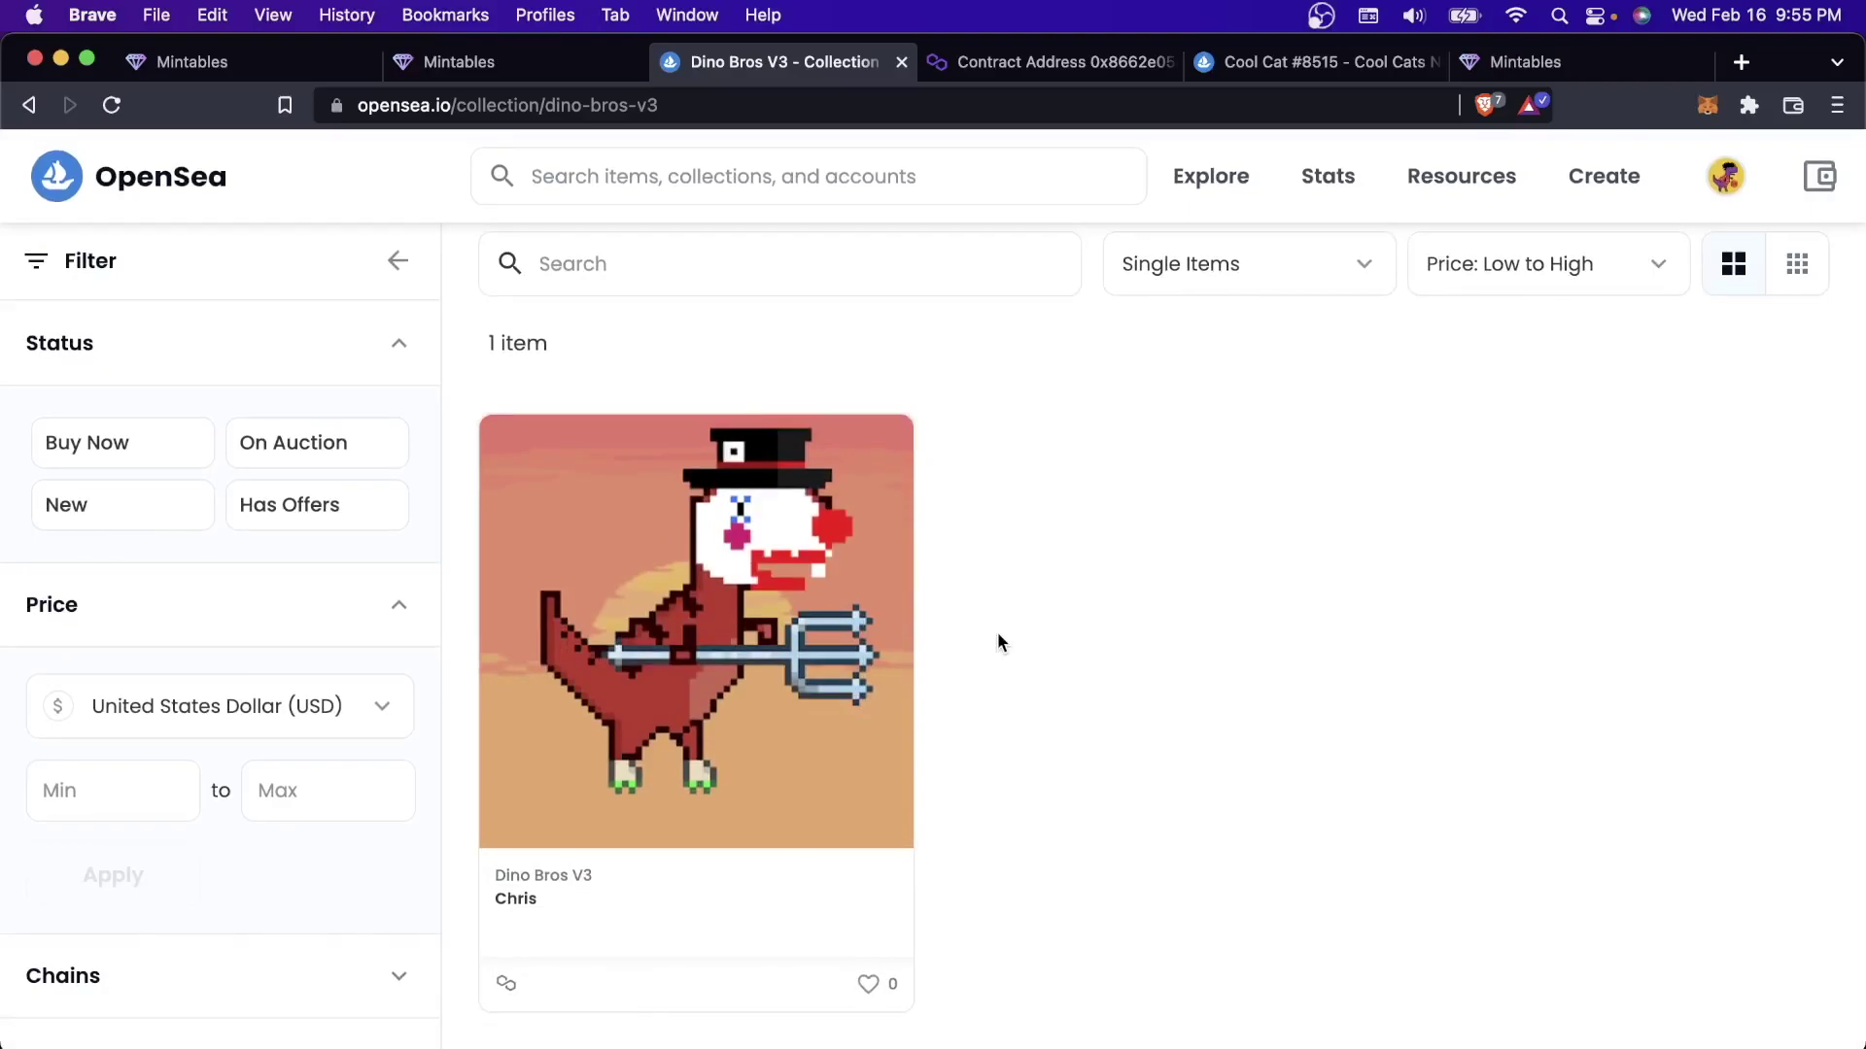
scroll(997, 642, "up", 1)
key("ctrl+shift+Tab")
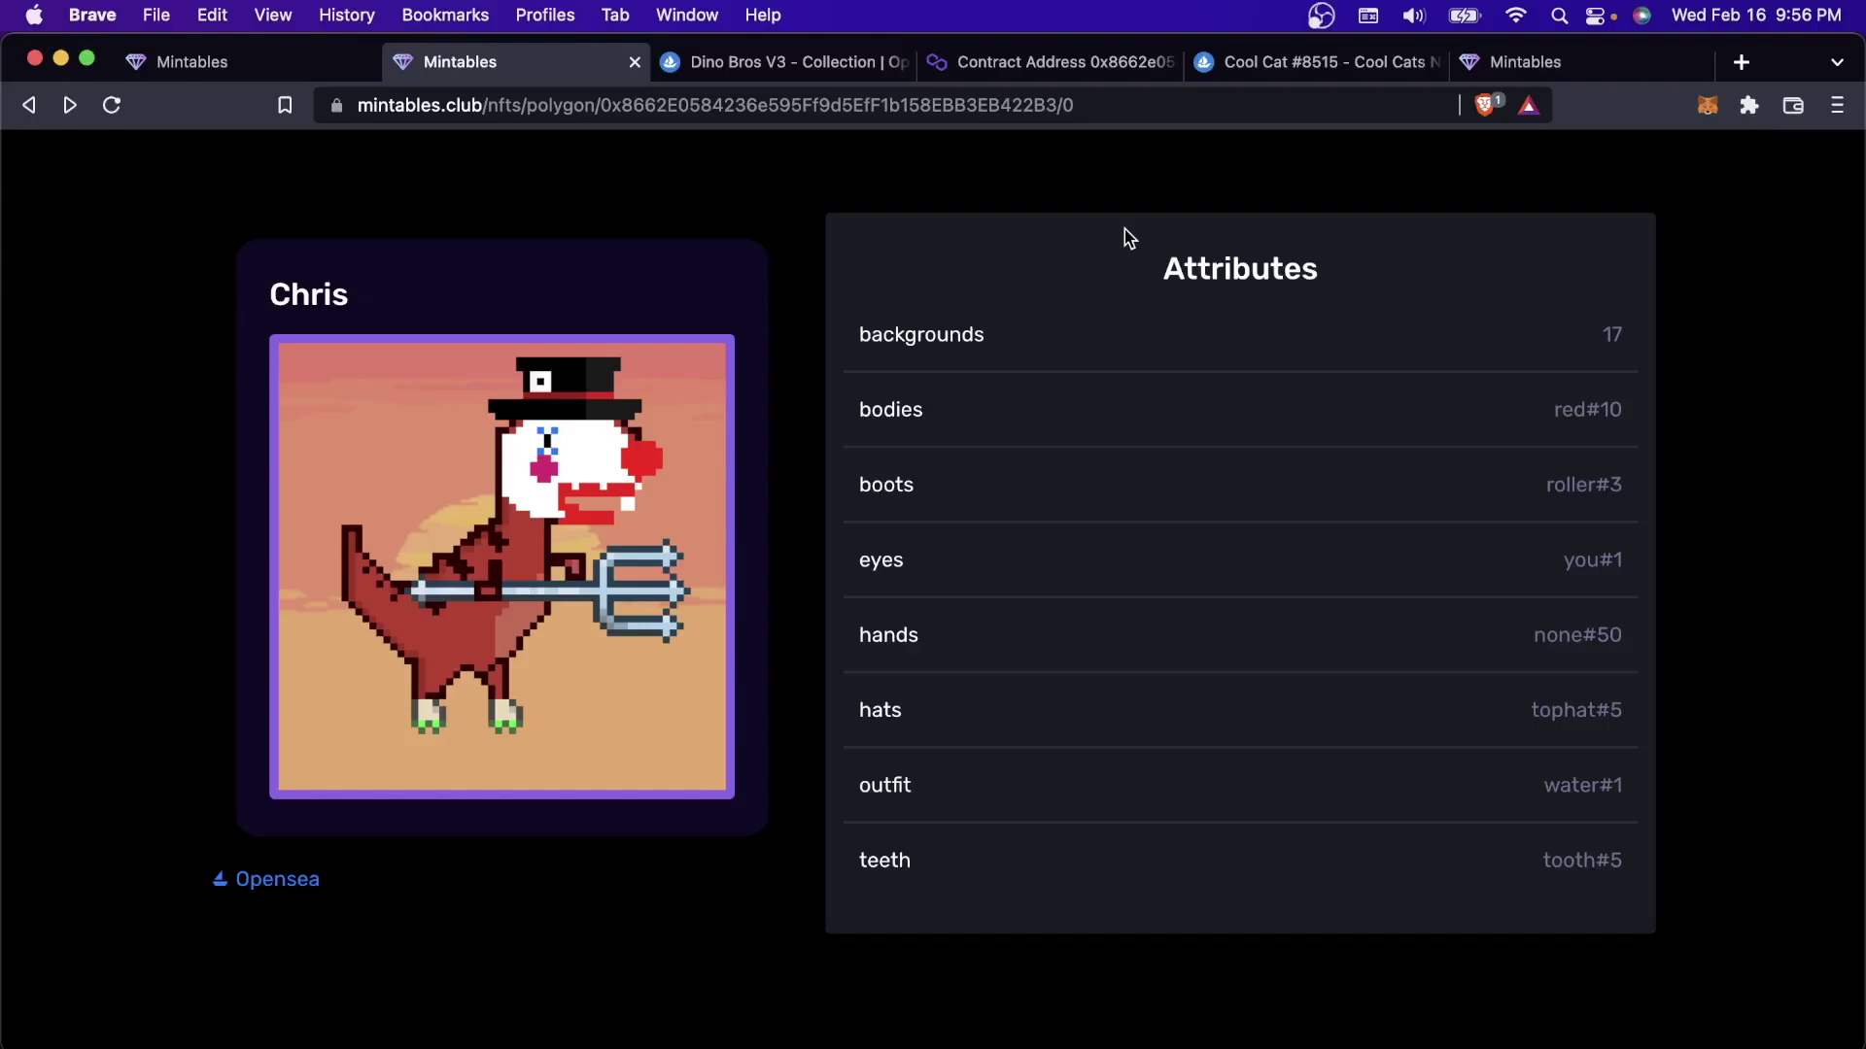
Compare the Cool Cat #8515 listing with the contract address in the Mintables Cool Cat #1 URL
left_click(1259, 74)
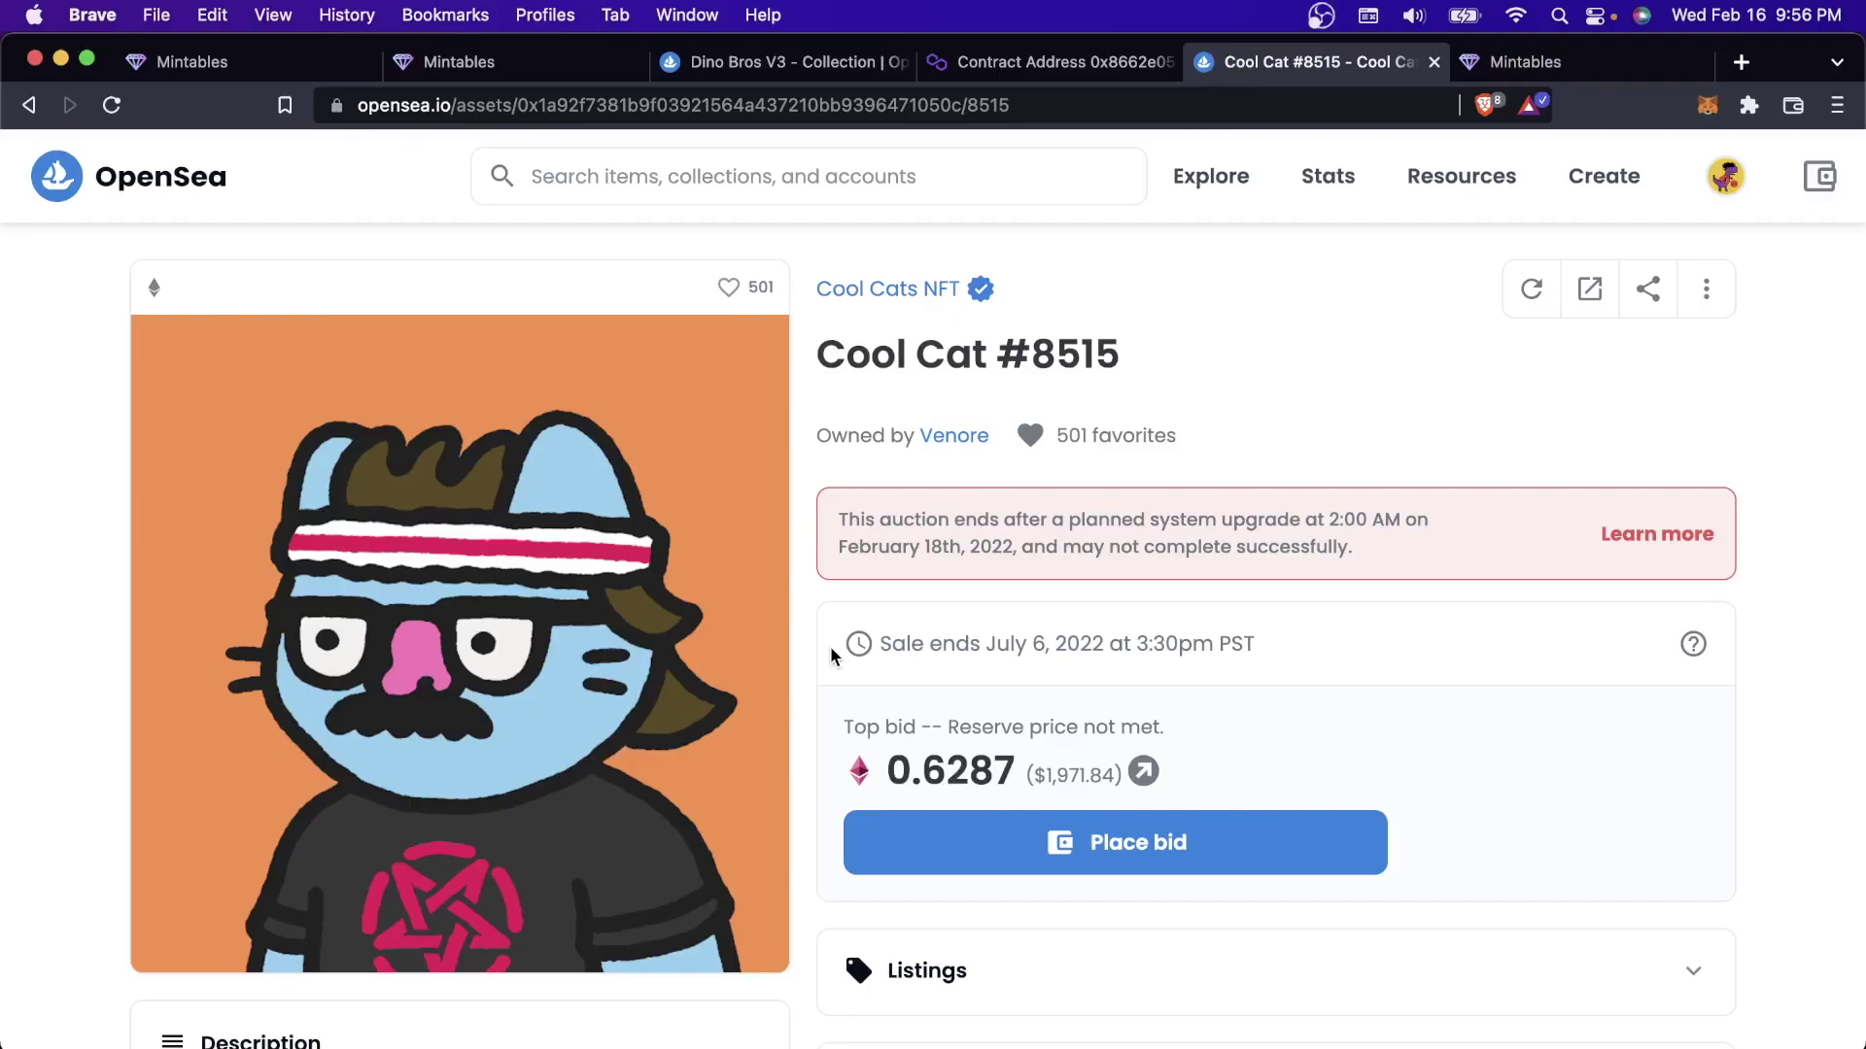
key("ctrl+Tab")
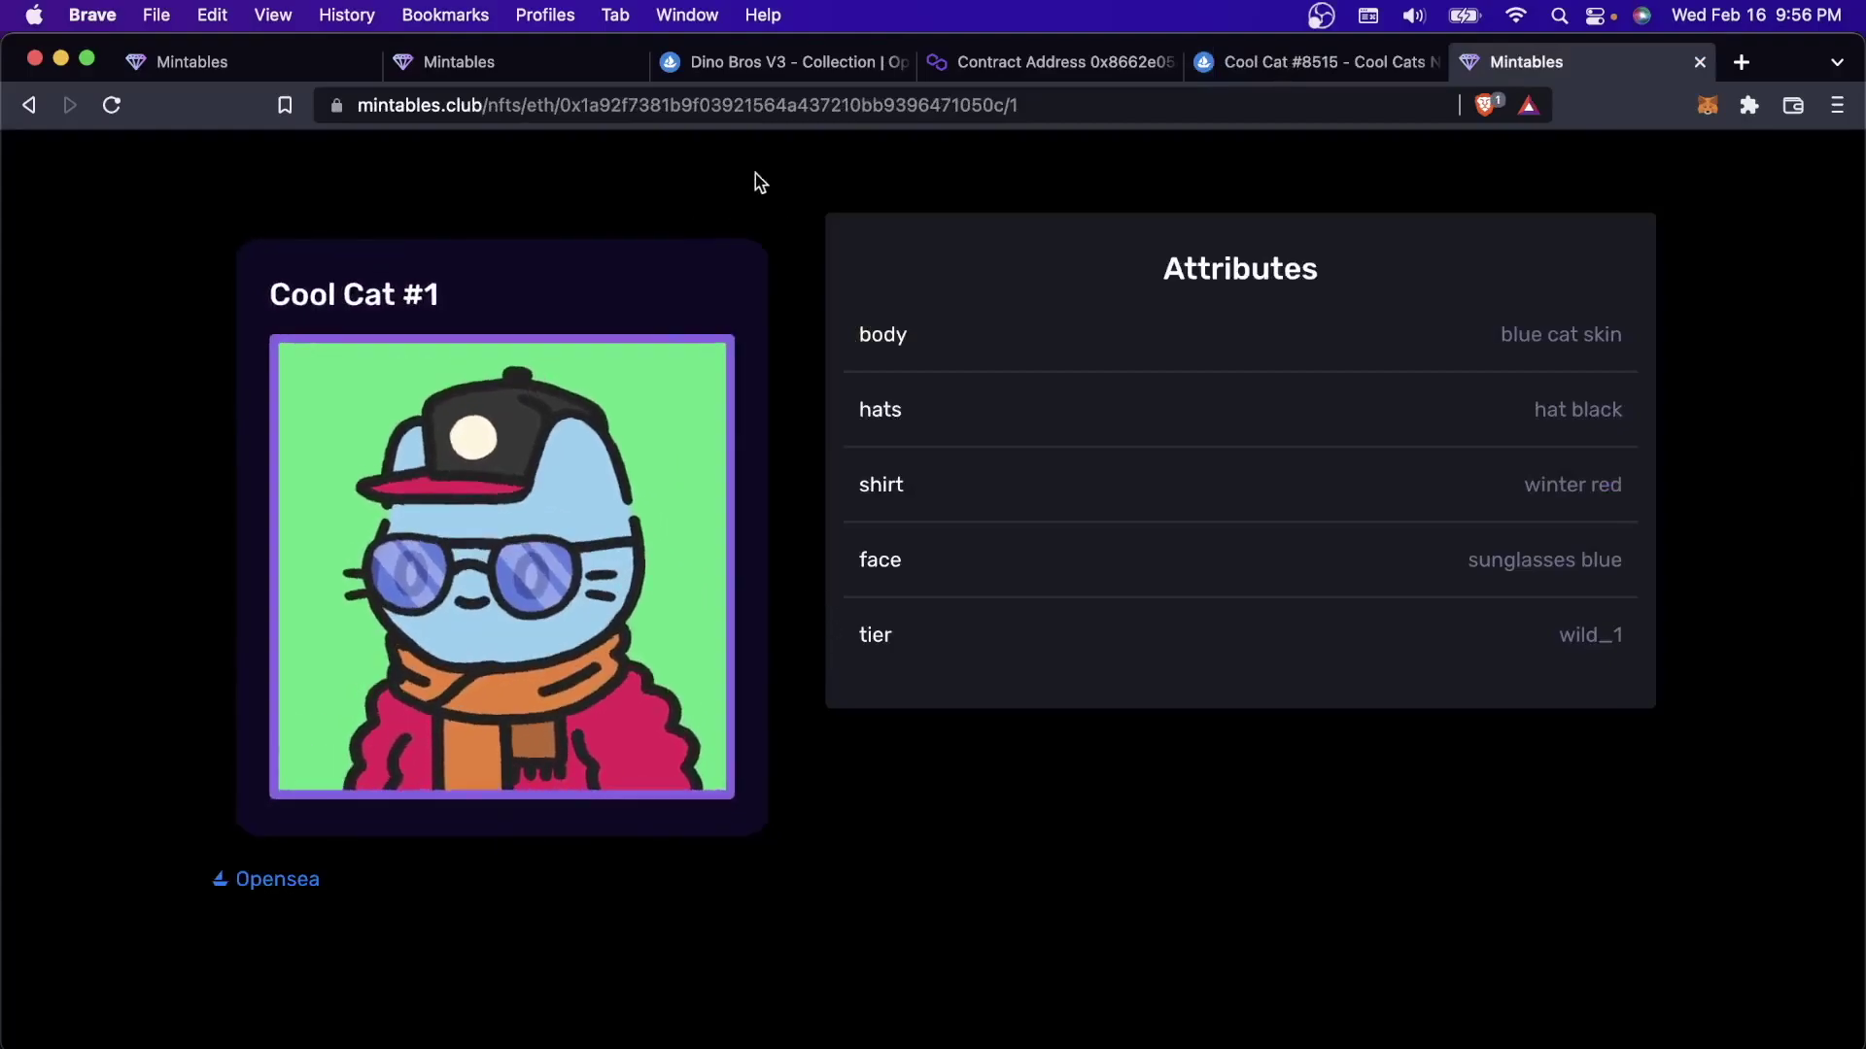
double_click(785, 105)
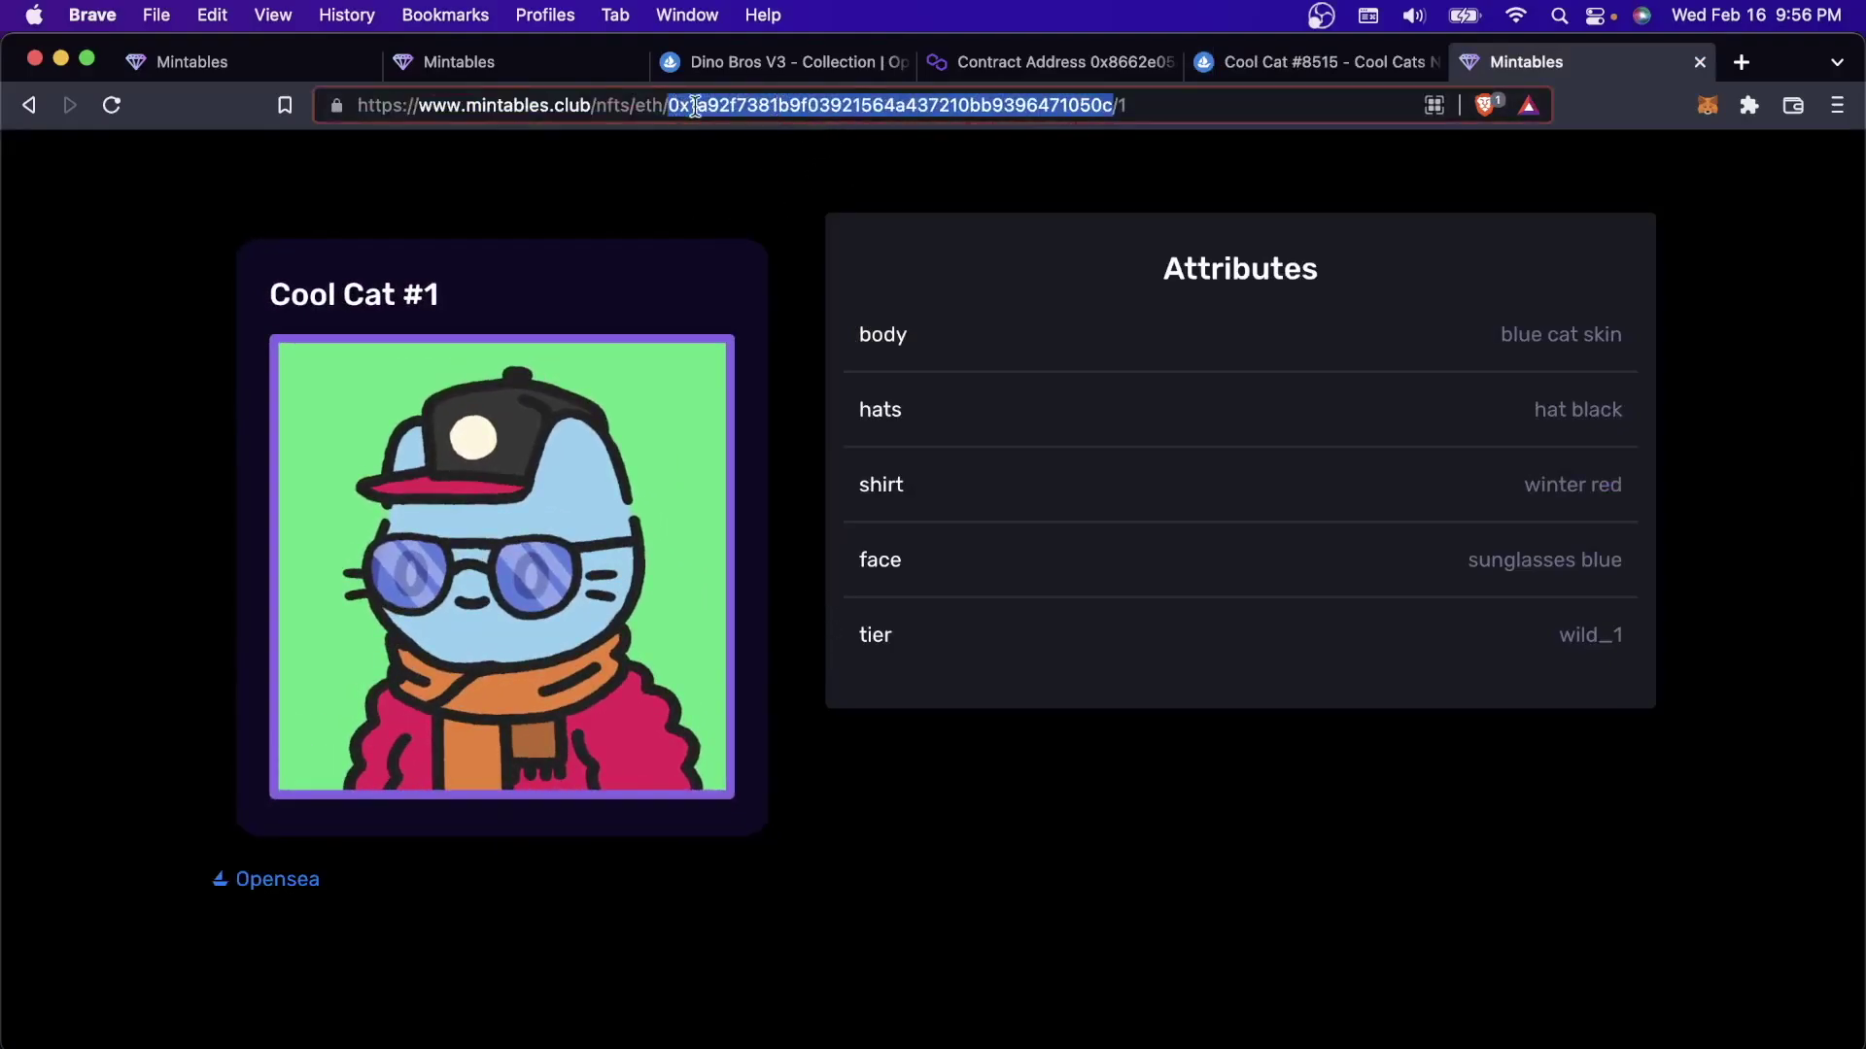
key("ctrl+shift+Tab")
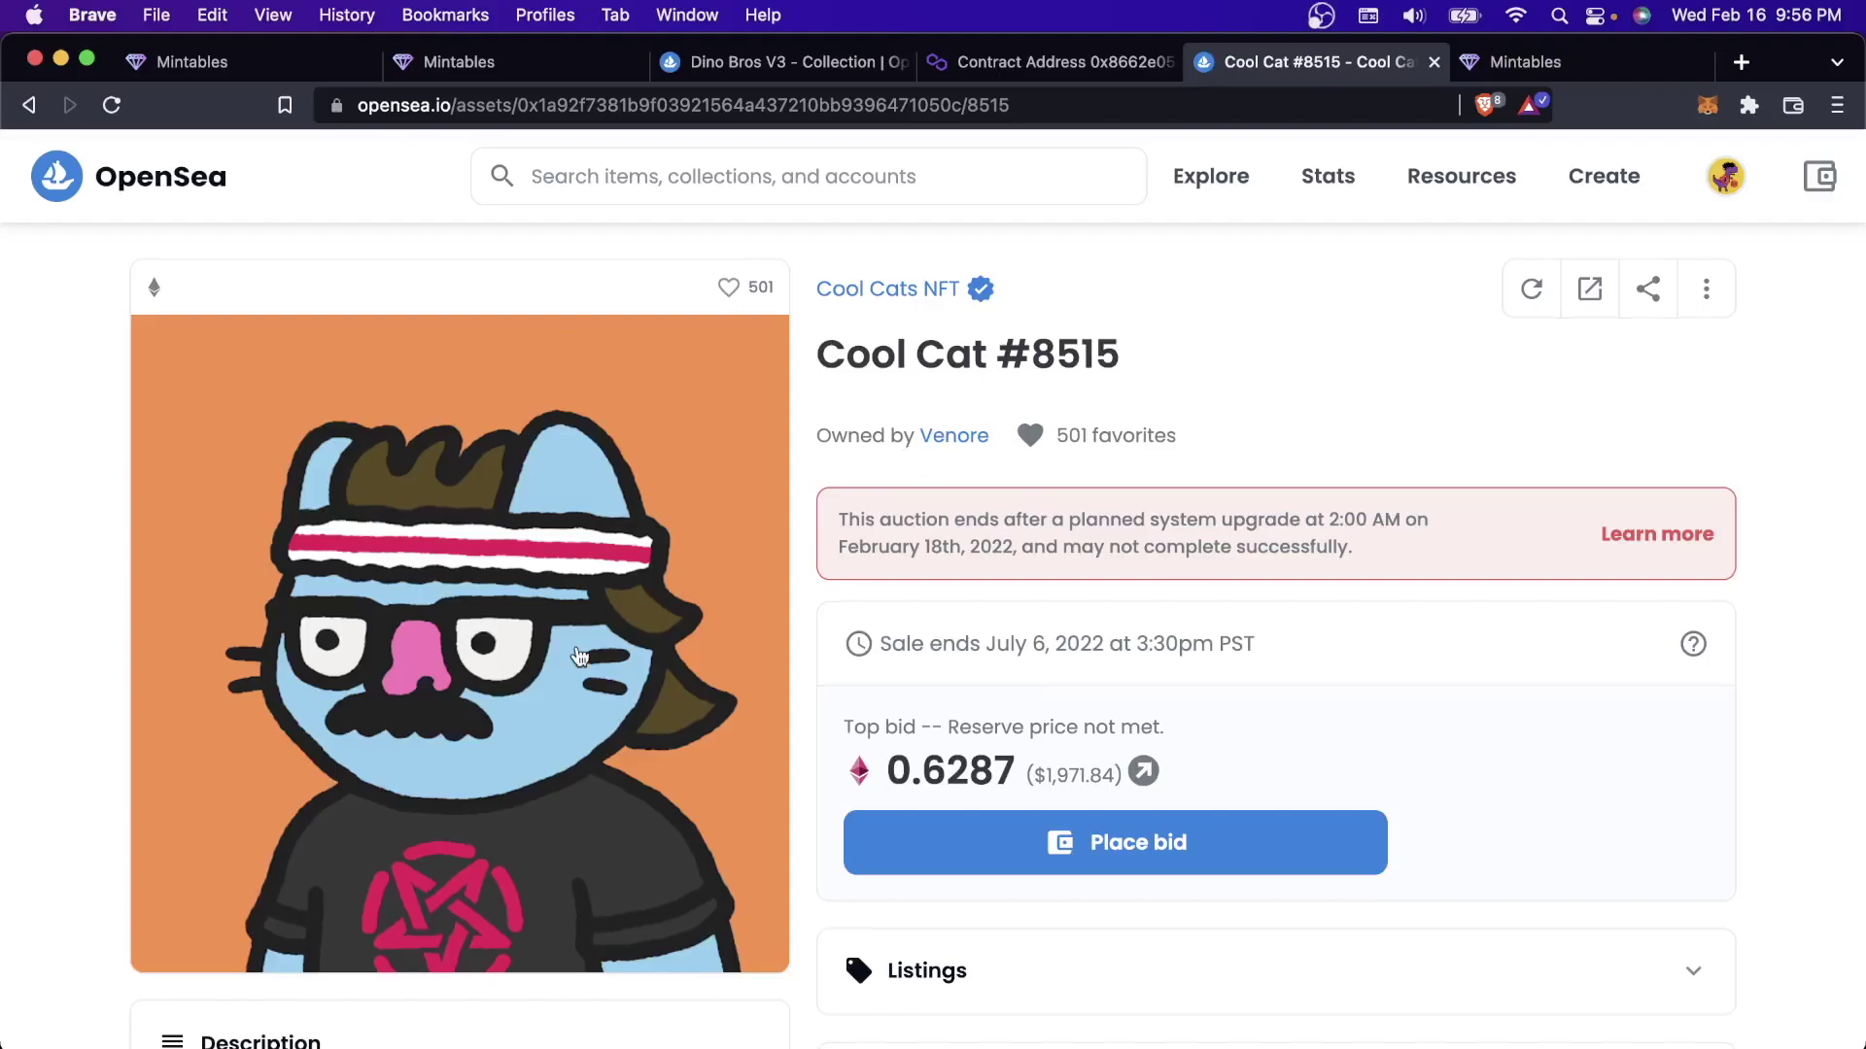
Check the Cool Cats contract address on Etherscan against the Mintables page
scroll(580, 657, "down", 12)
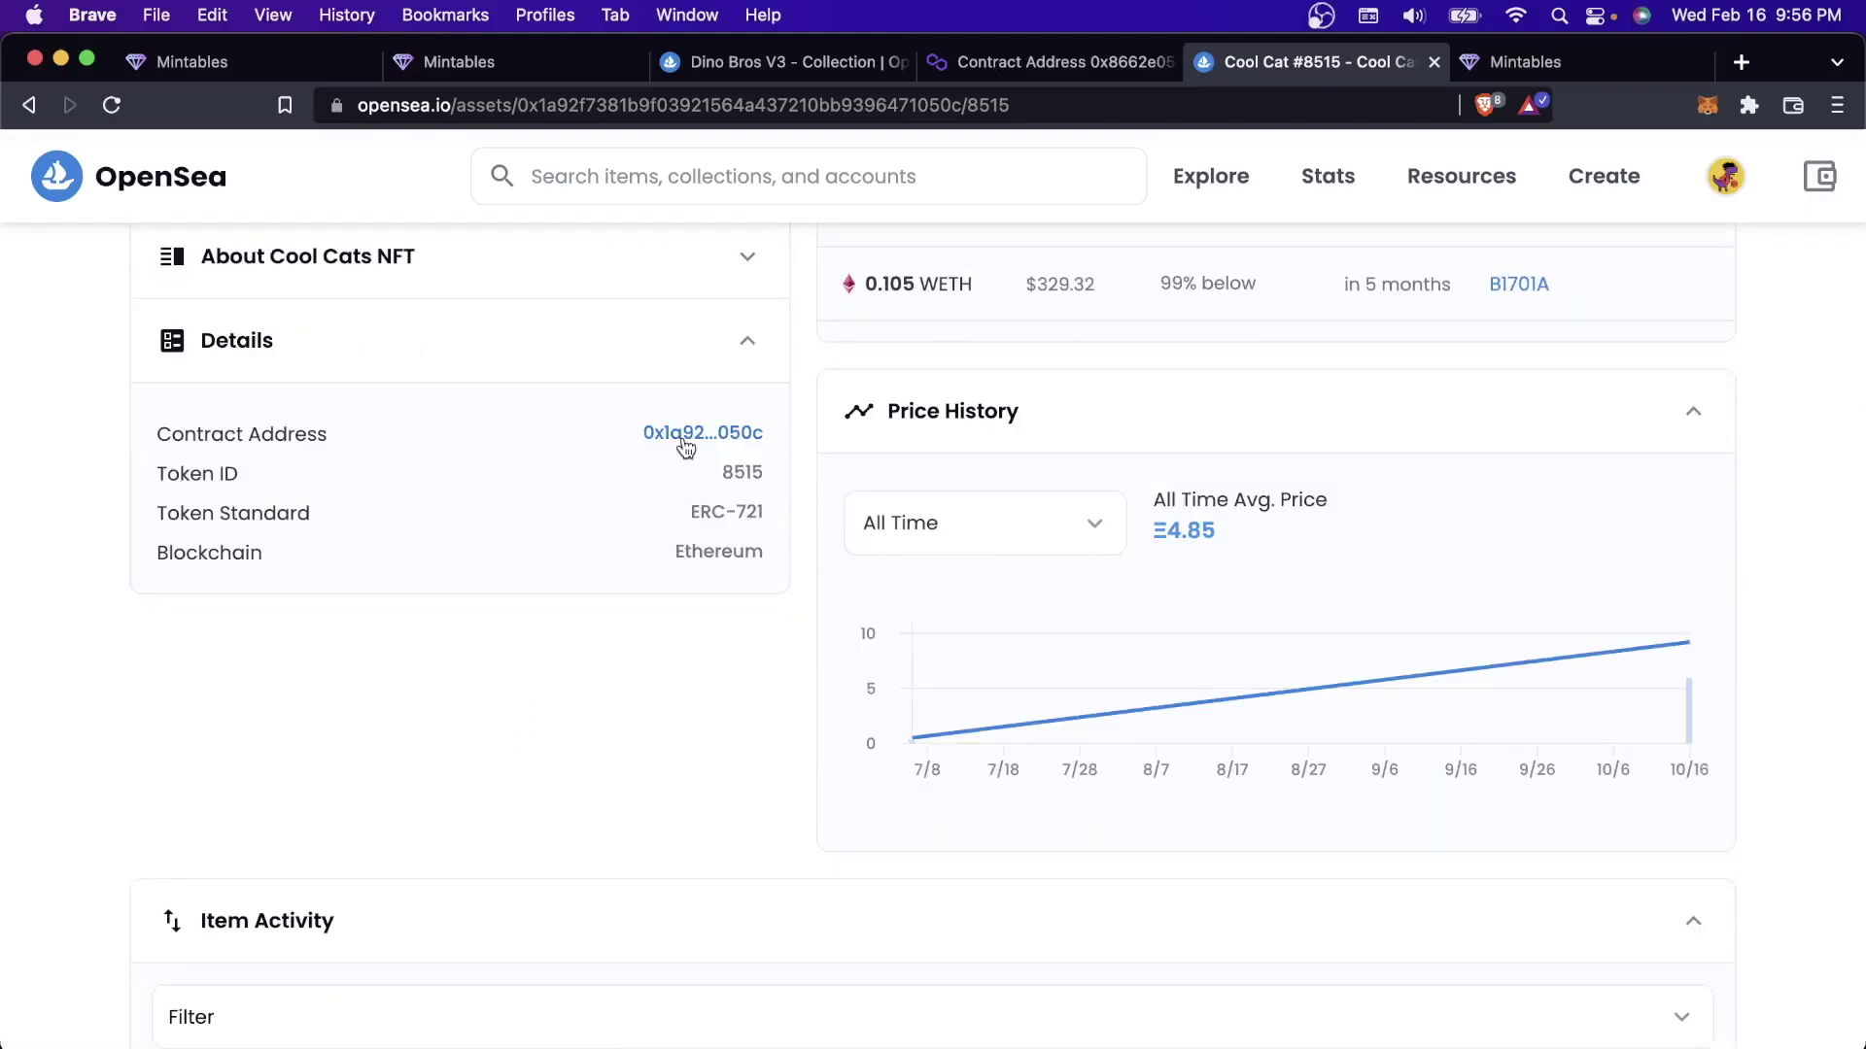
left_click(685, 438)
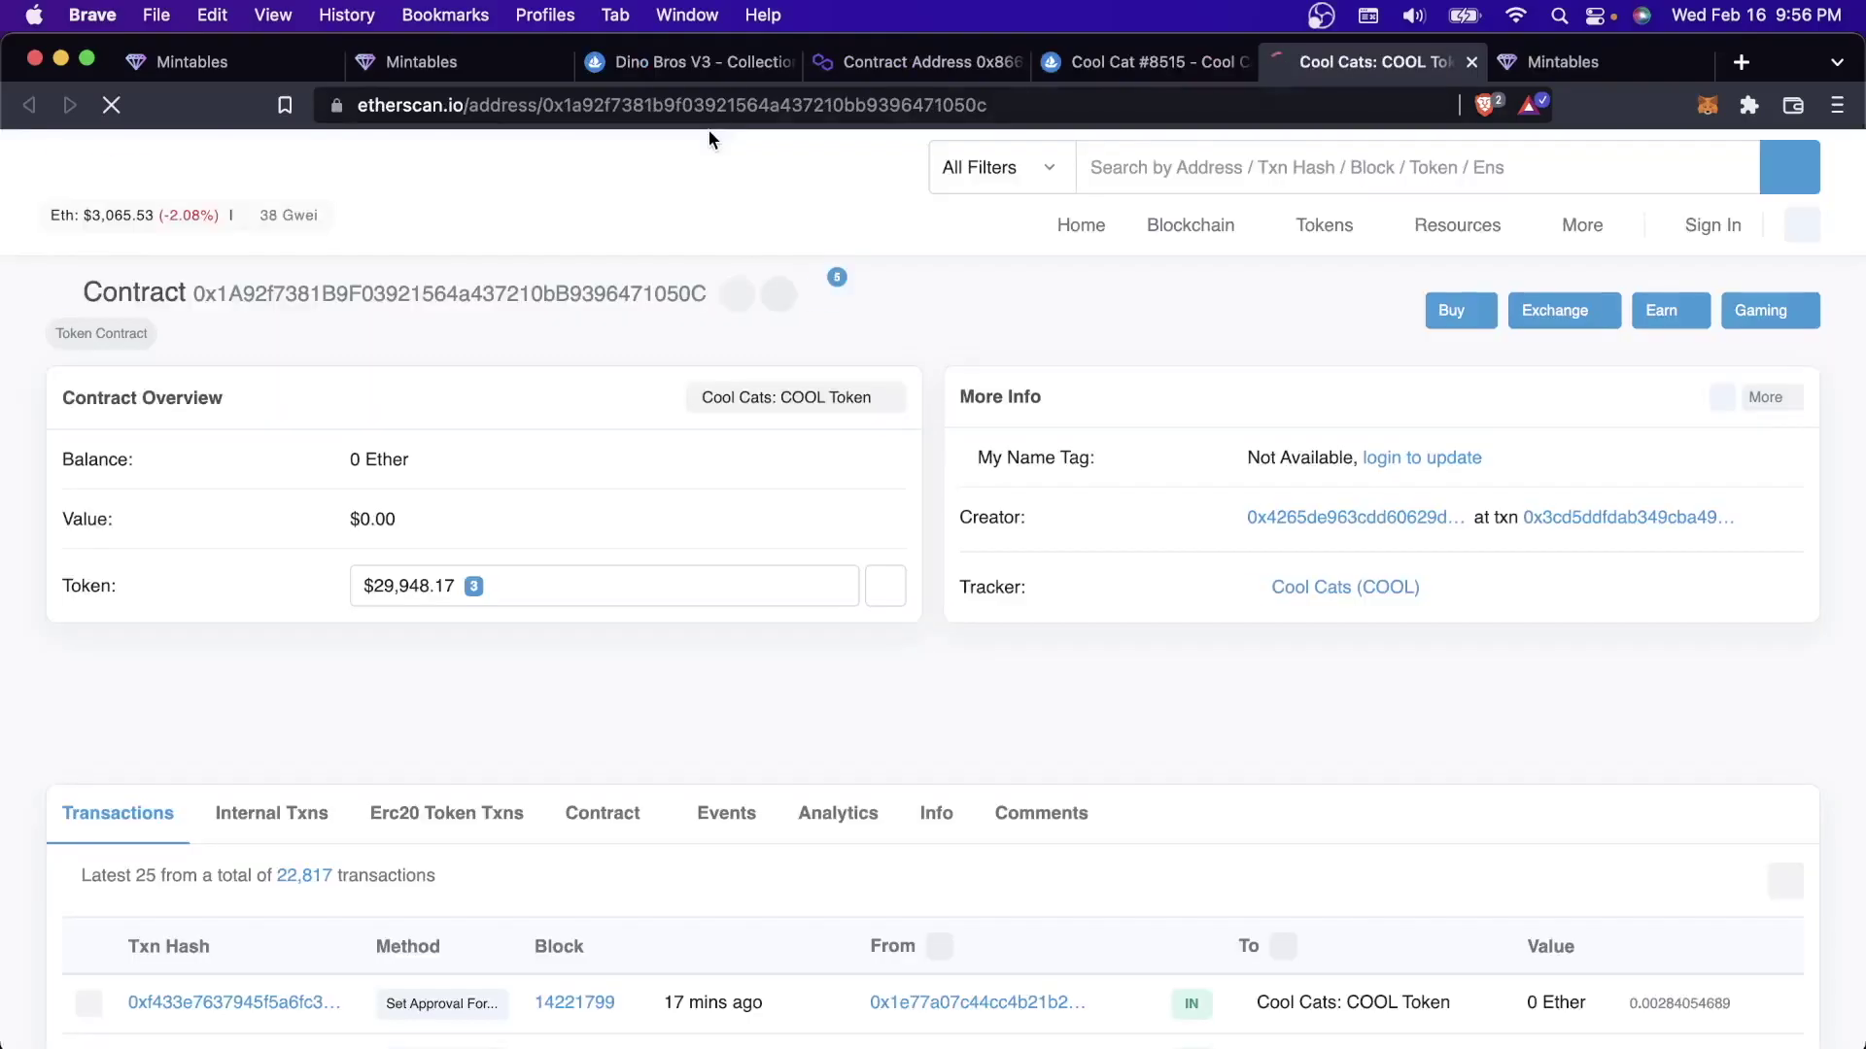
double_click(708, 106)
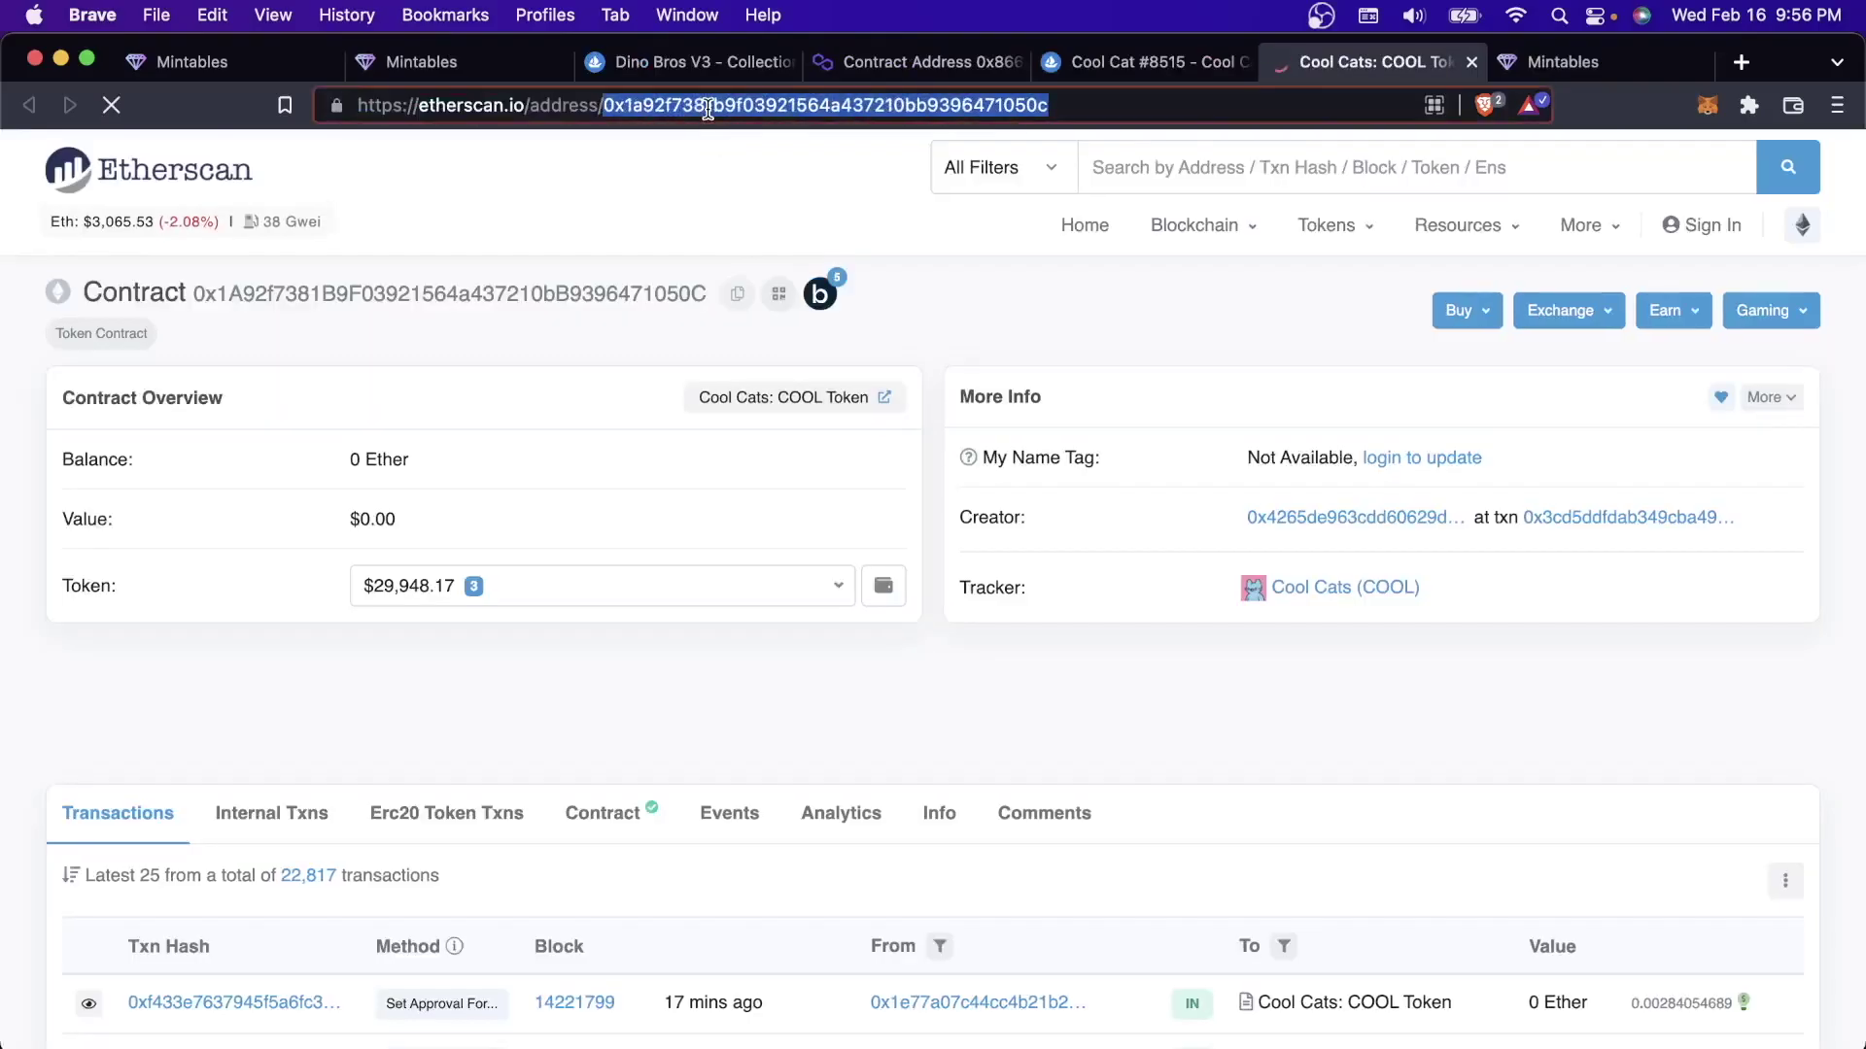
key("super+w")
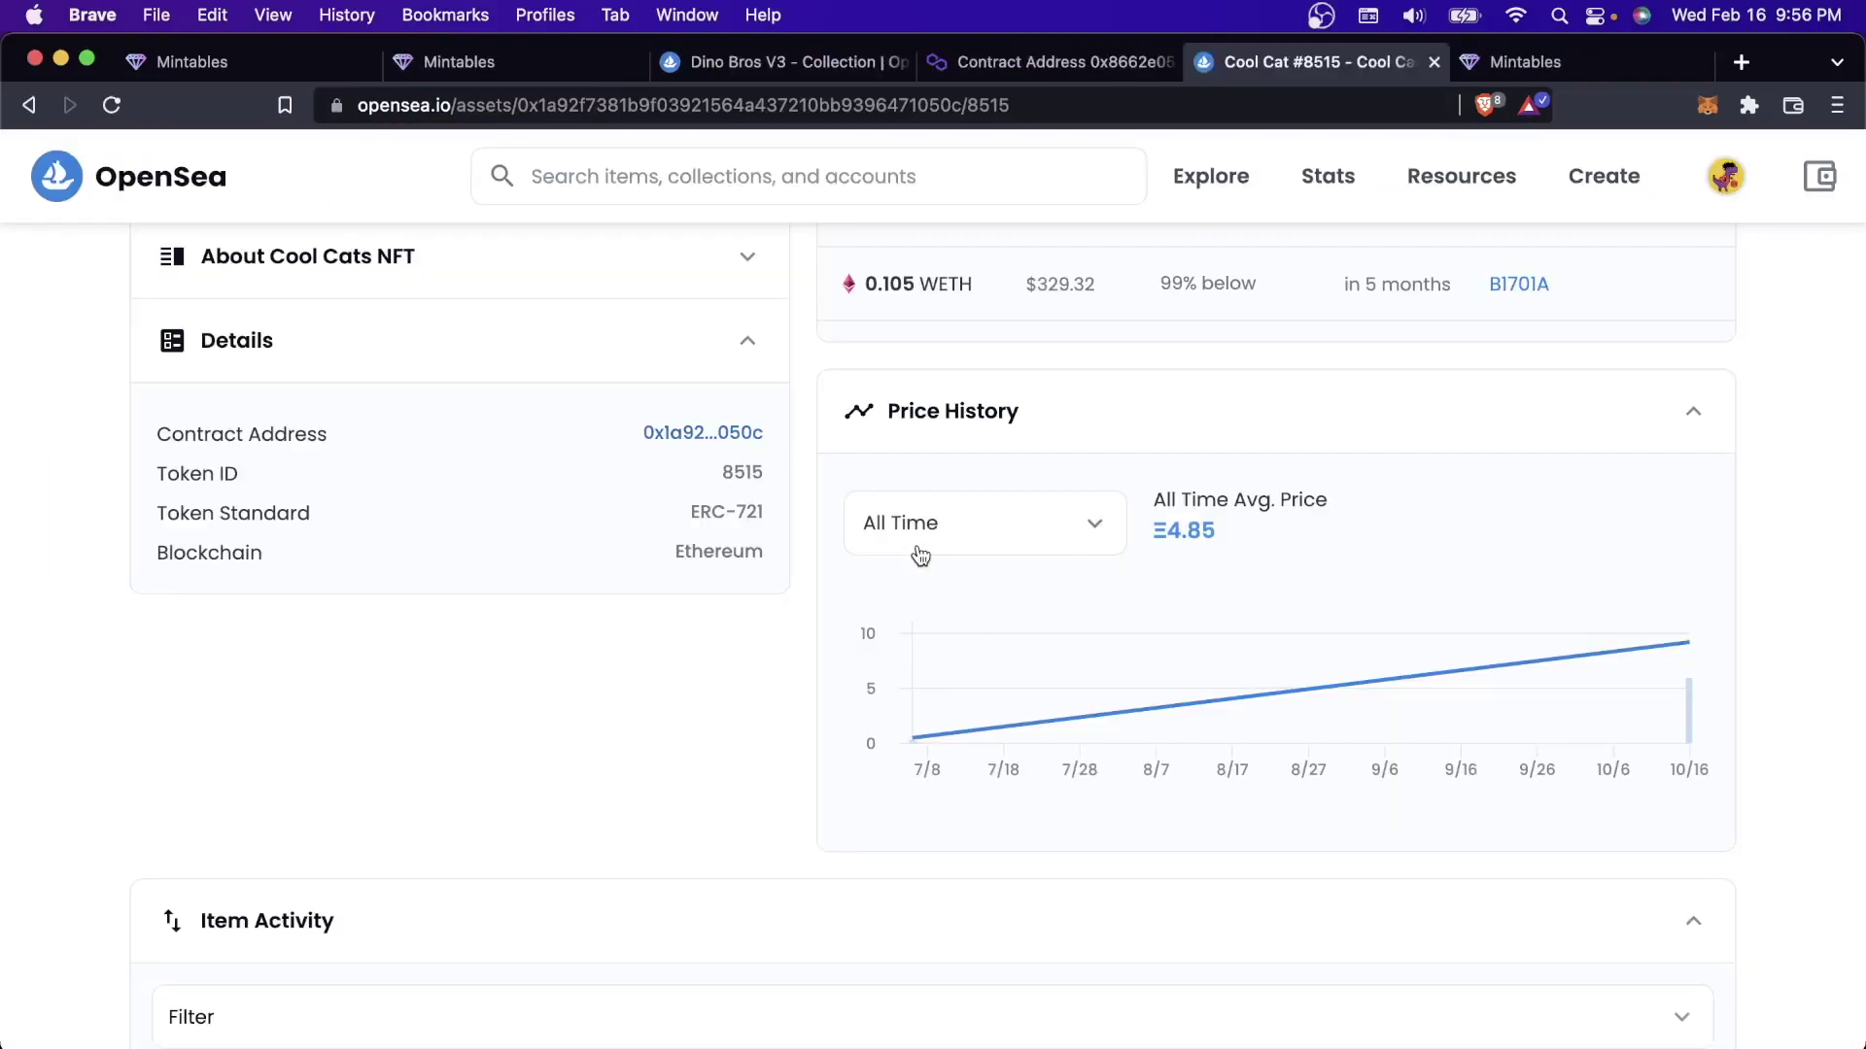
key("ctrl+Tab")
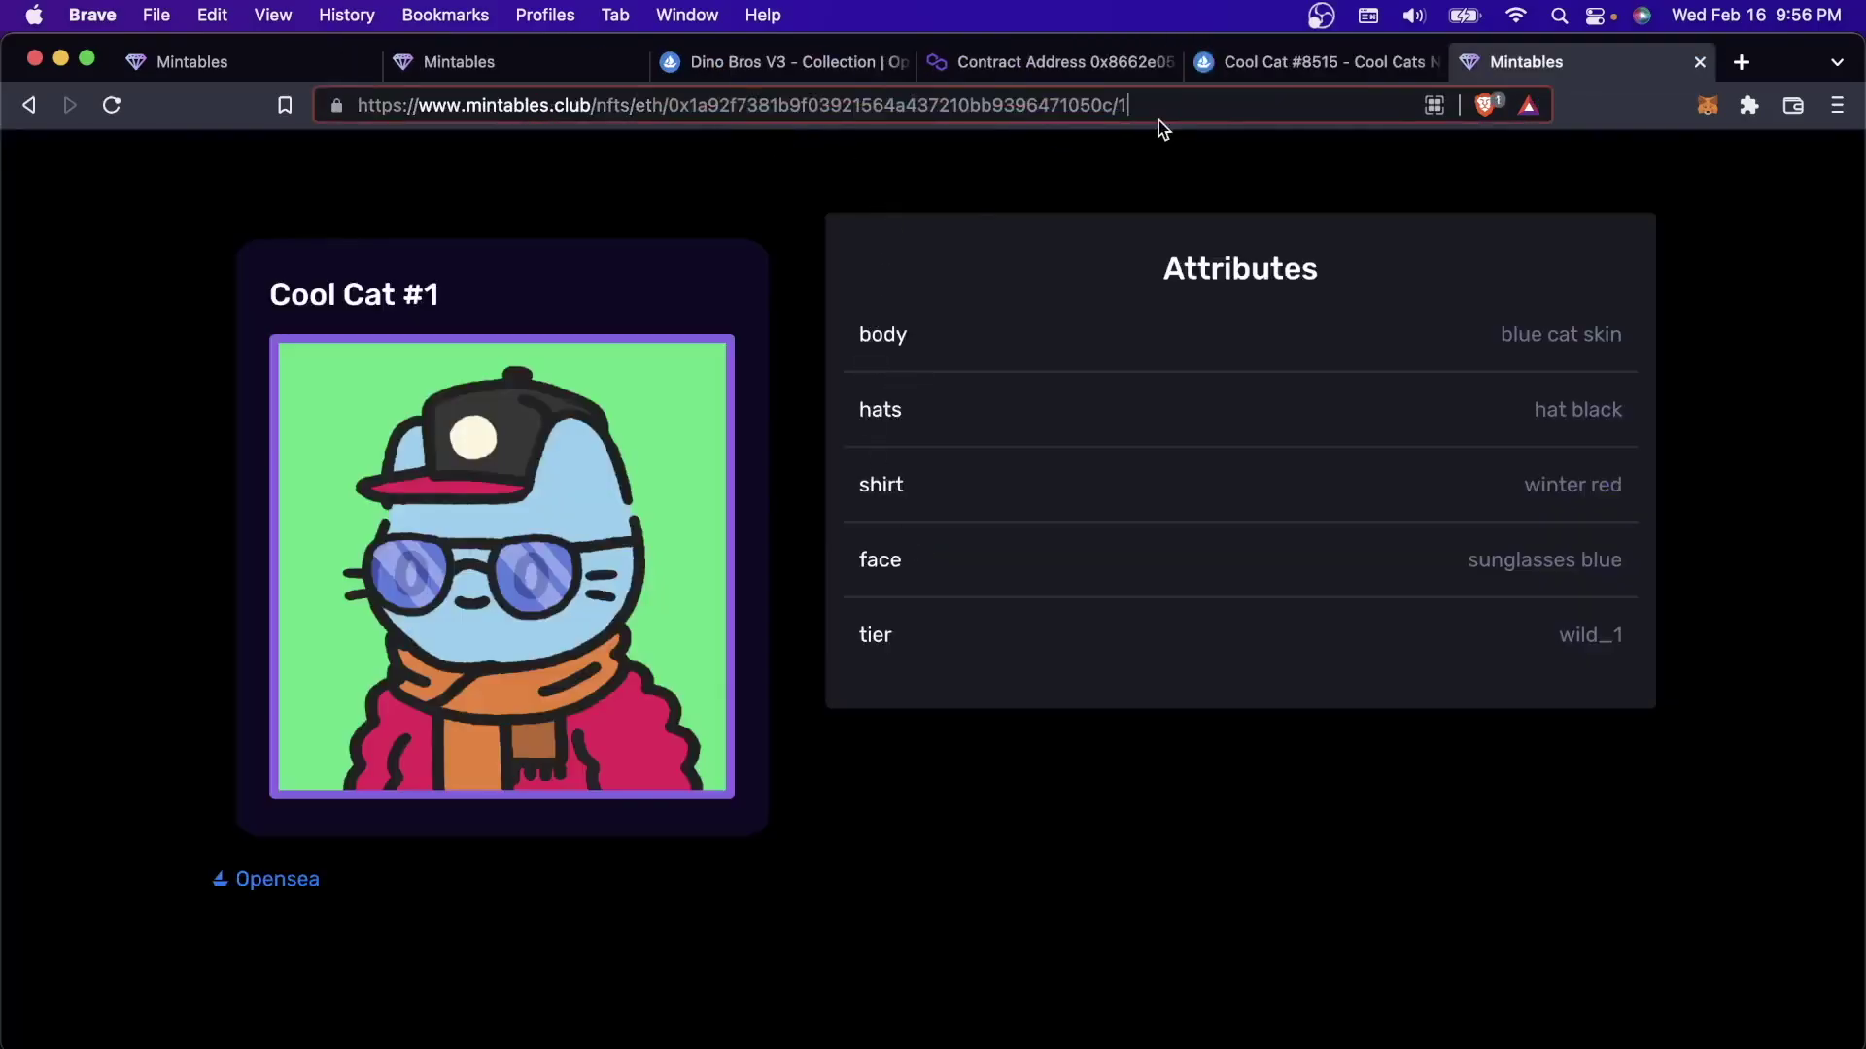
Copy token number 8515 from the Cool Cat #8515 title on OpenSea
key("ctrl+shift+Tab")
scroll(755, 496, "down", 1)
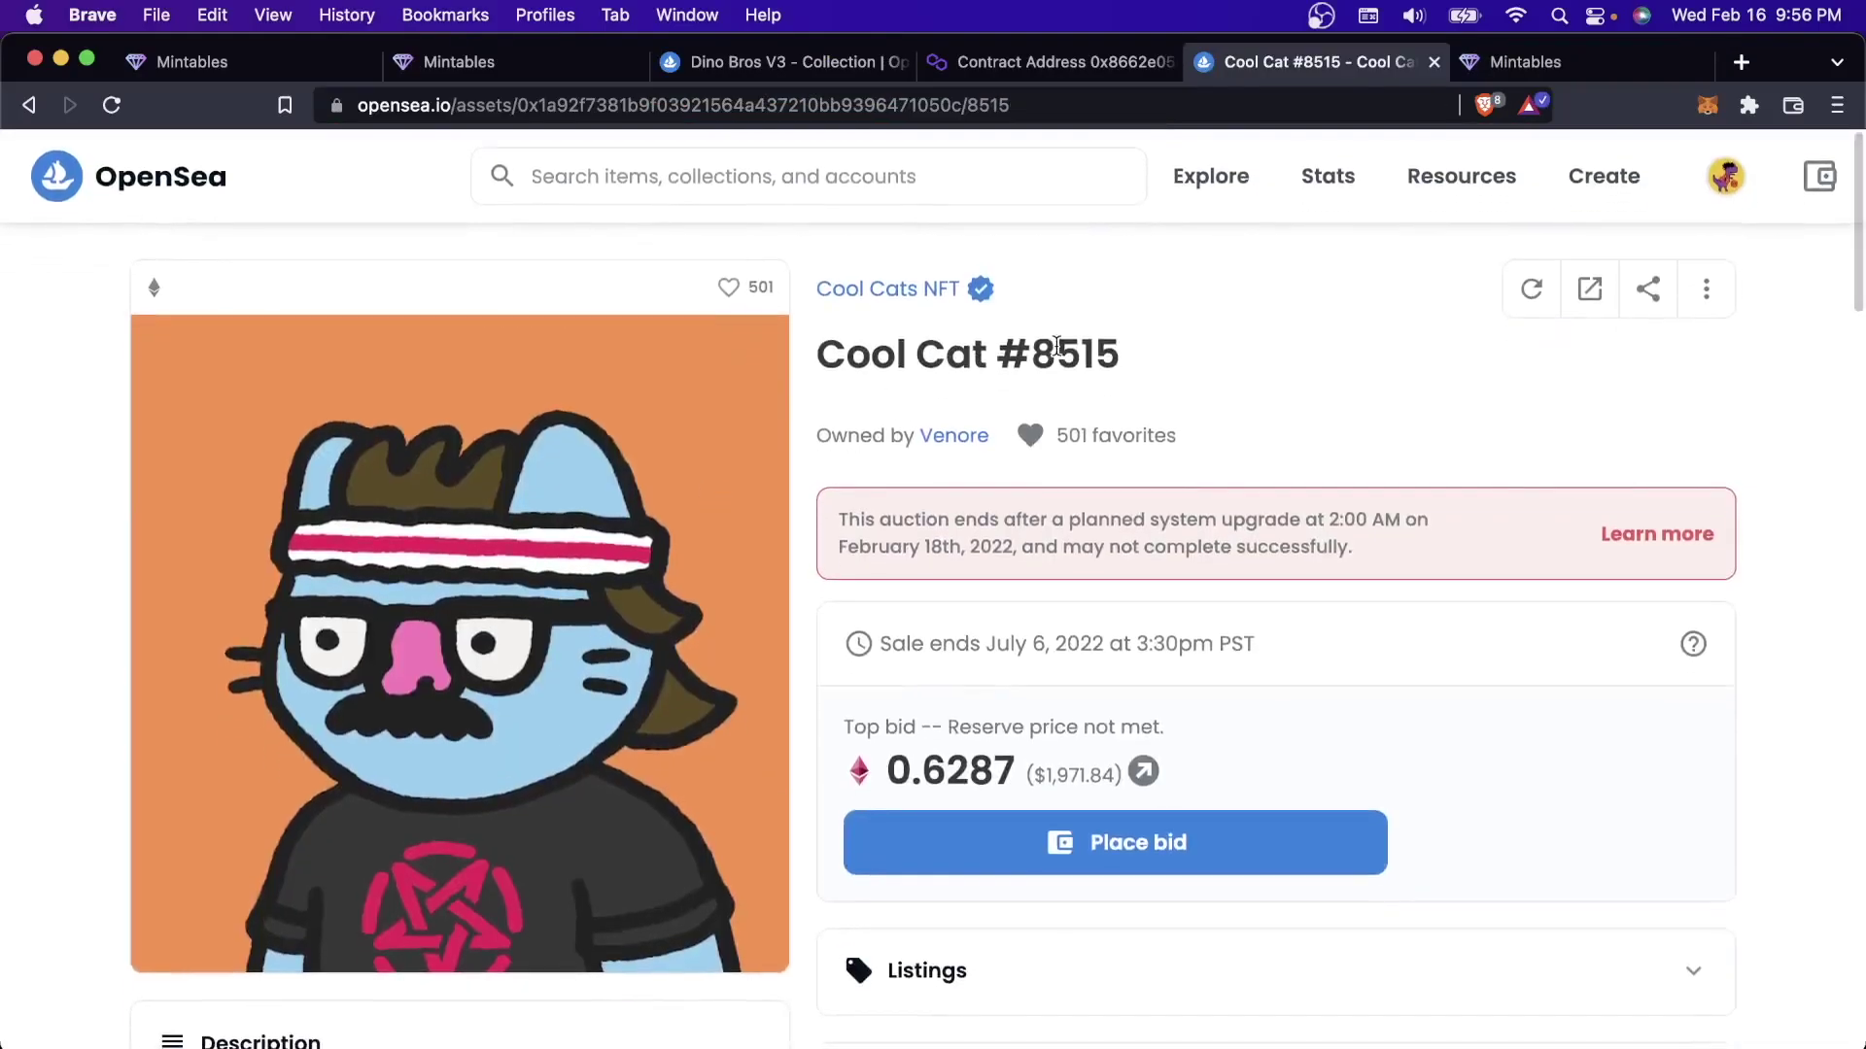
double_click(1069, 367)
key("super+c")
Load Cool Cat #8515 on Mintables by pasting 8515 over the token number in the URL
key("ctrl+Tab")
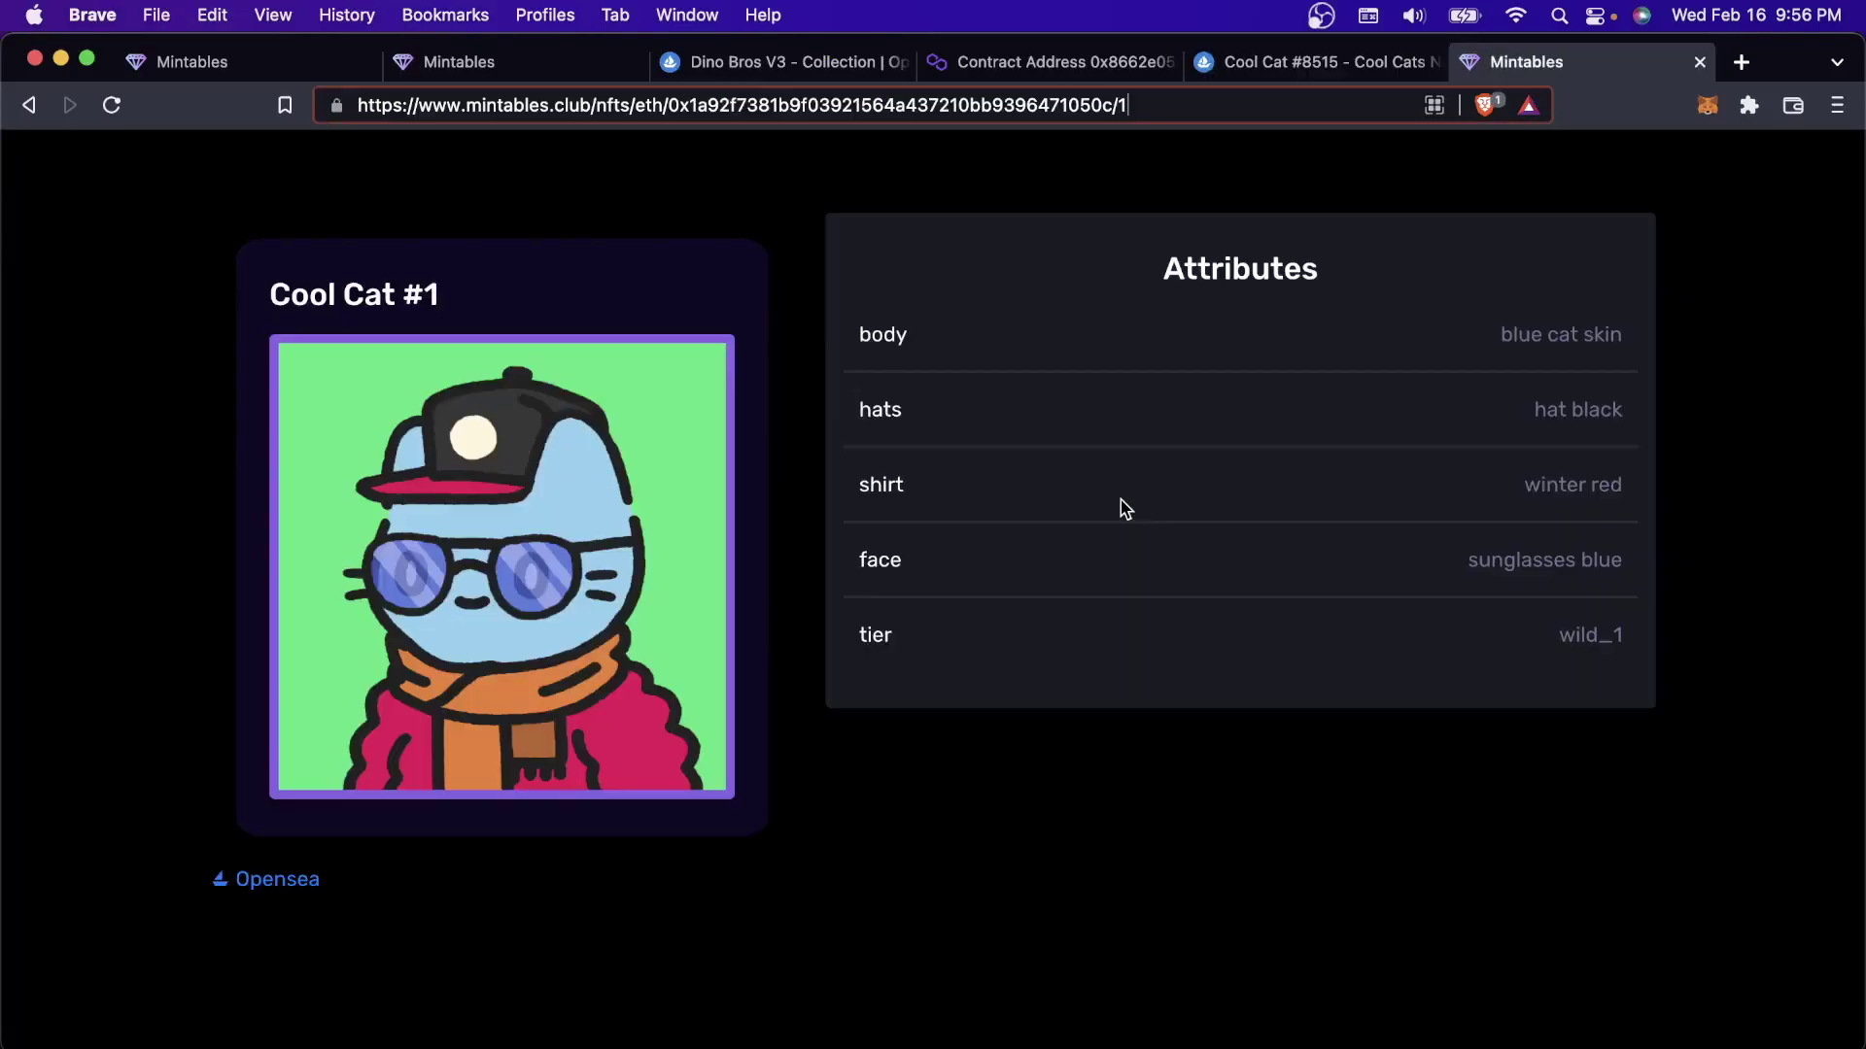
double_click(1171, 119)
key("super+v")
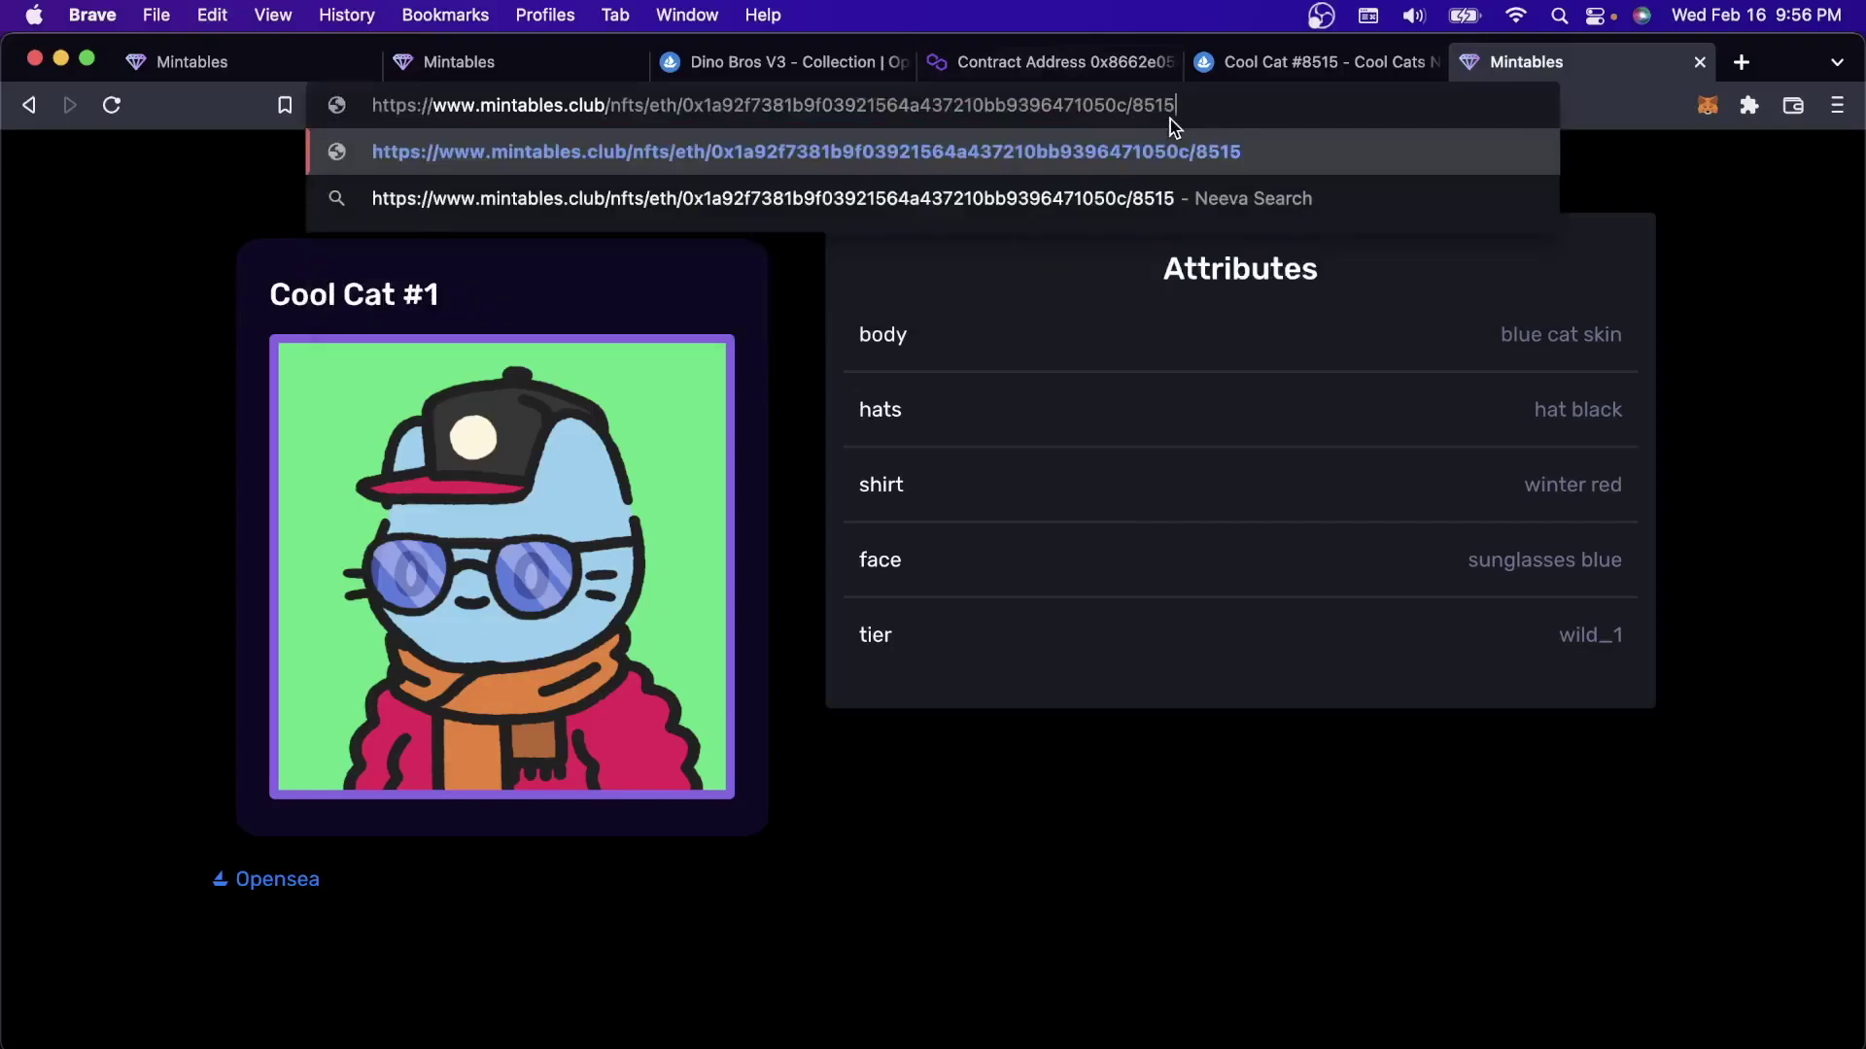
key("Return")
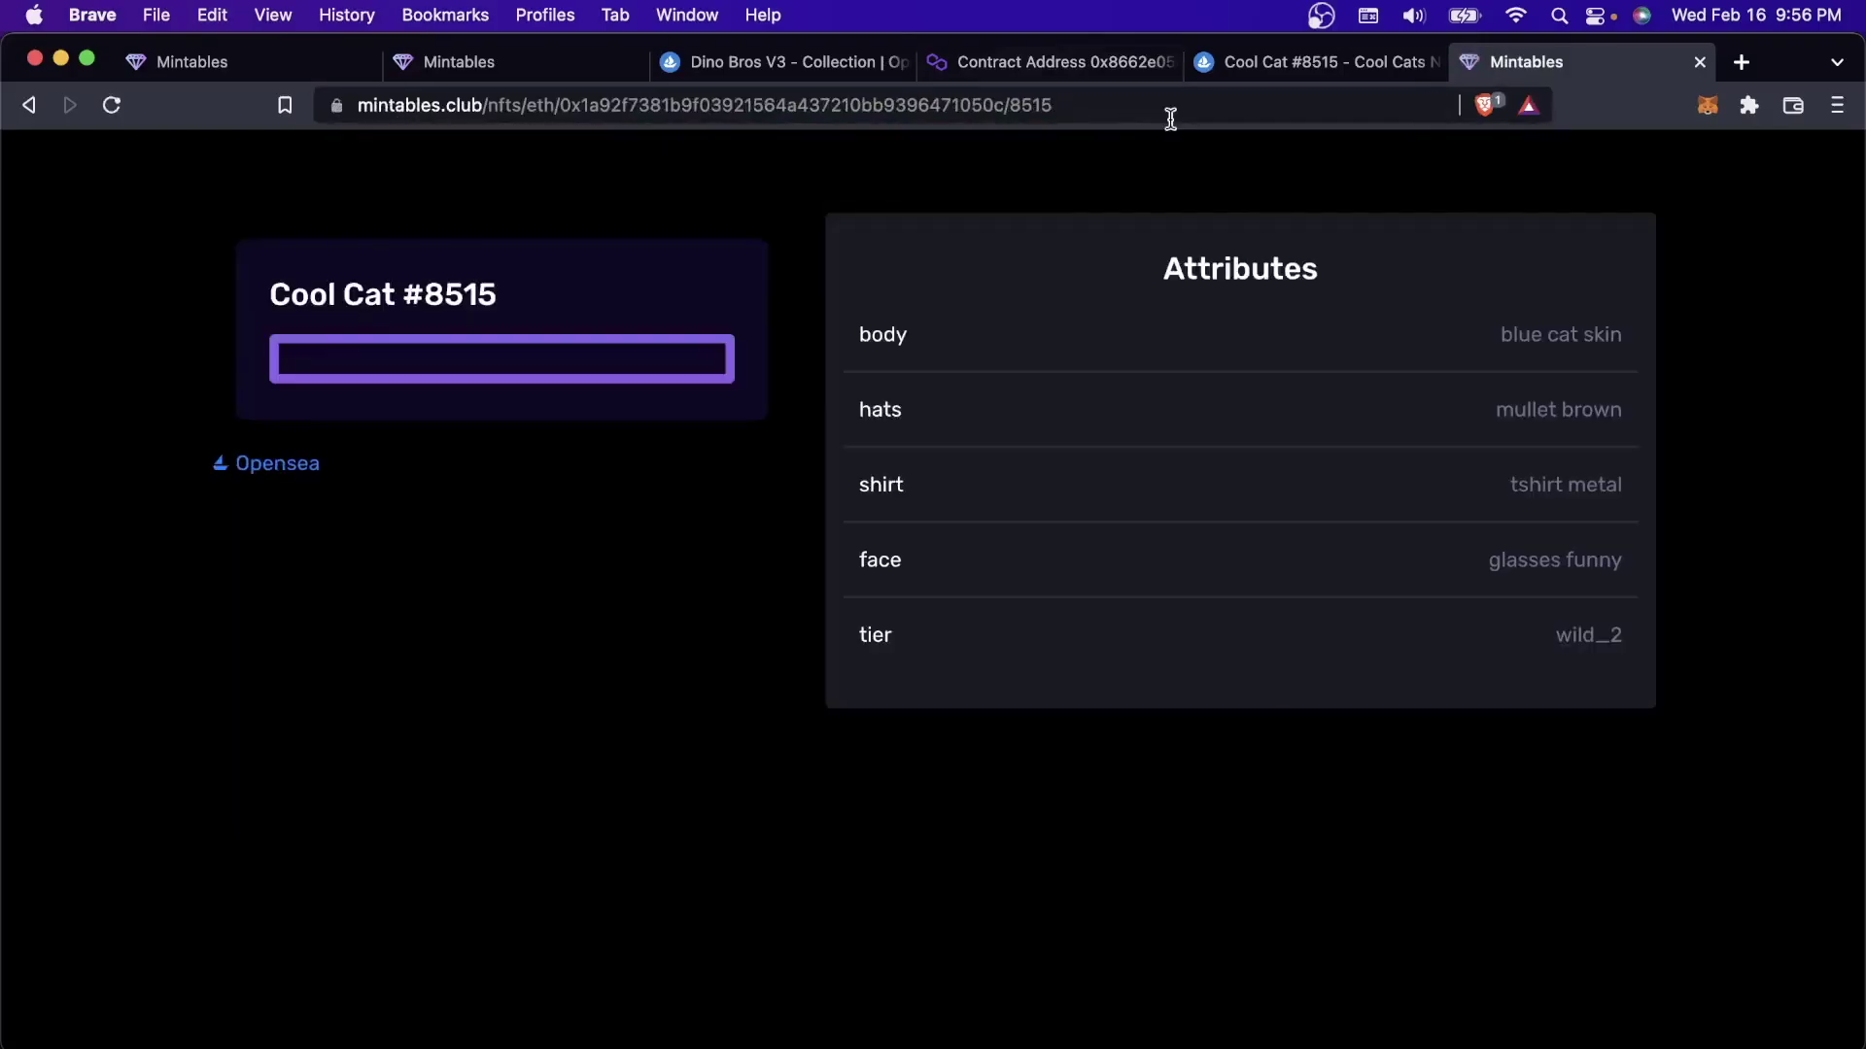
Compare the Mintables and OpenSea Cool Cat #8515 pages, then return to Chris's Mintables page
key("ctrl+shift+Tab")
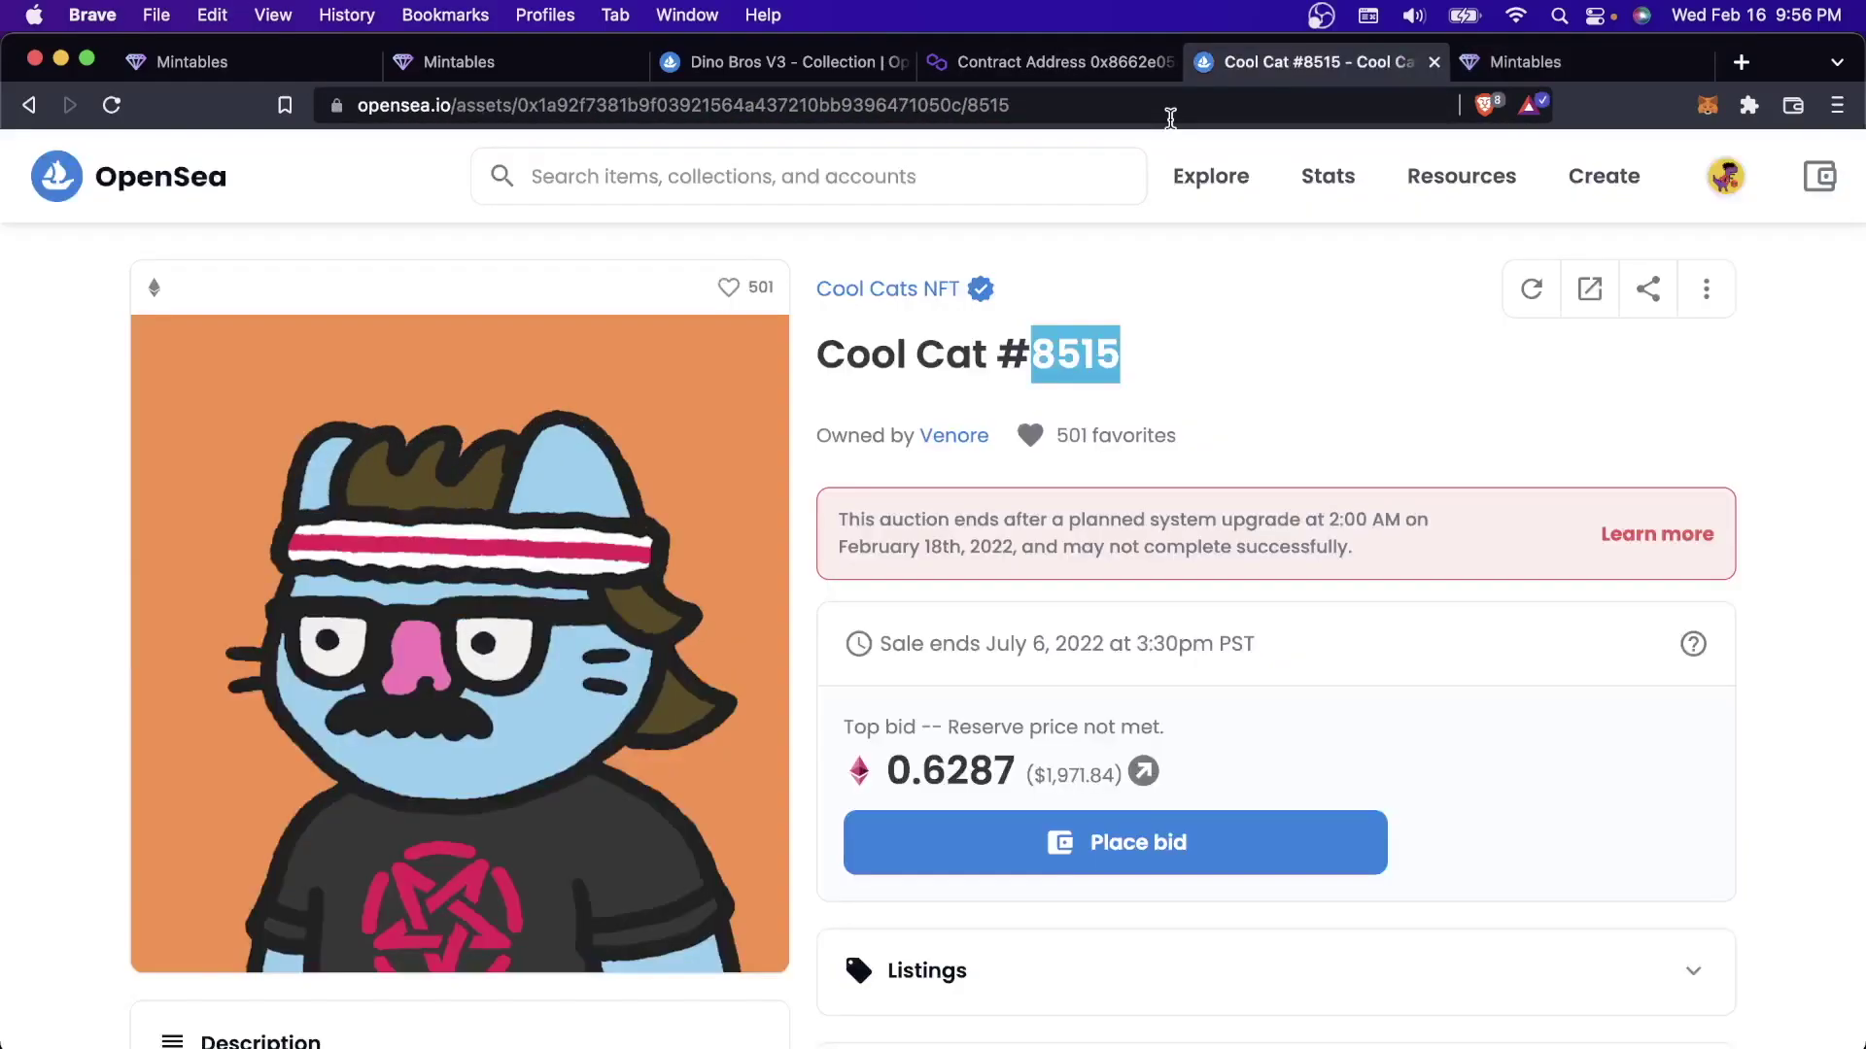
key("ctrl+Tab")
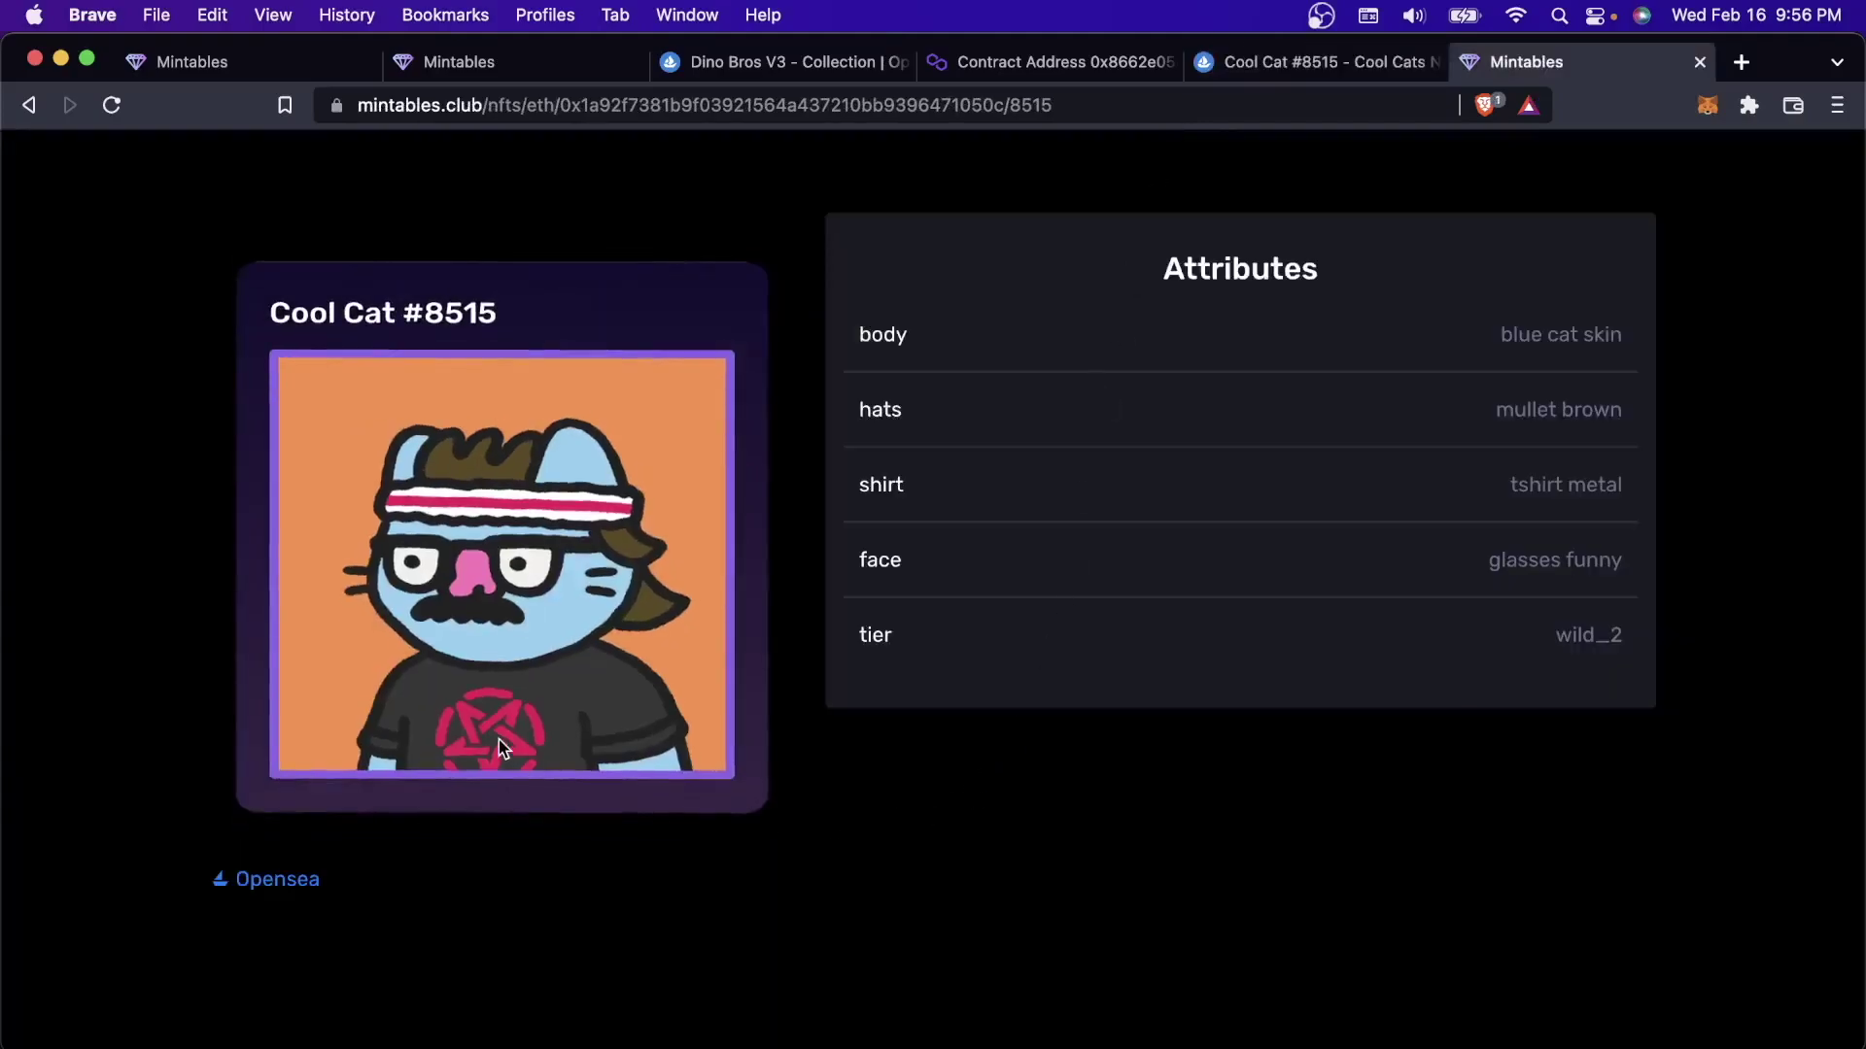
key("ctrl+shift+Tab")
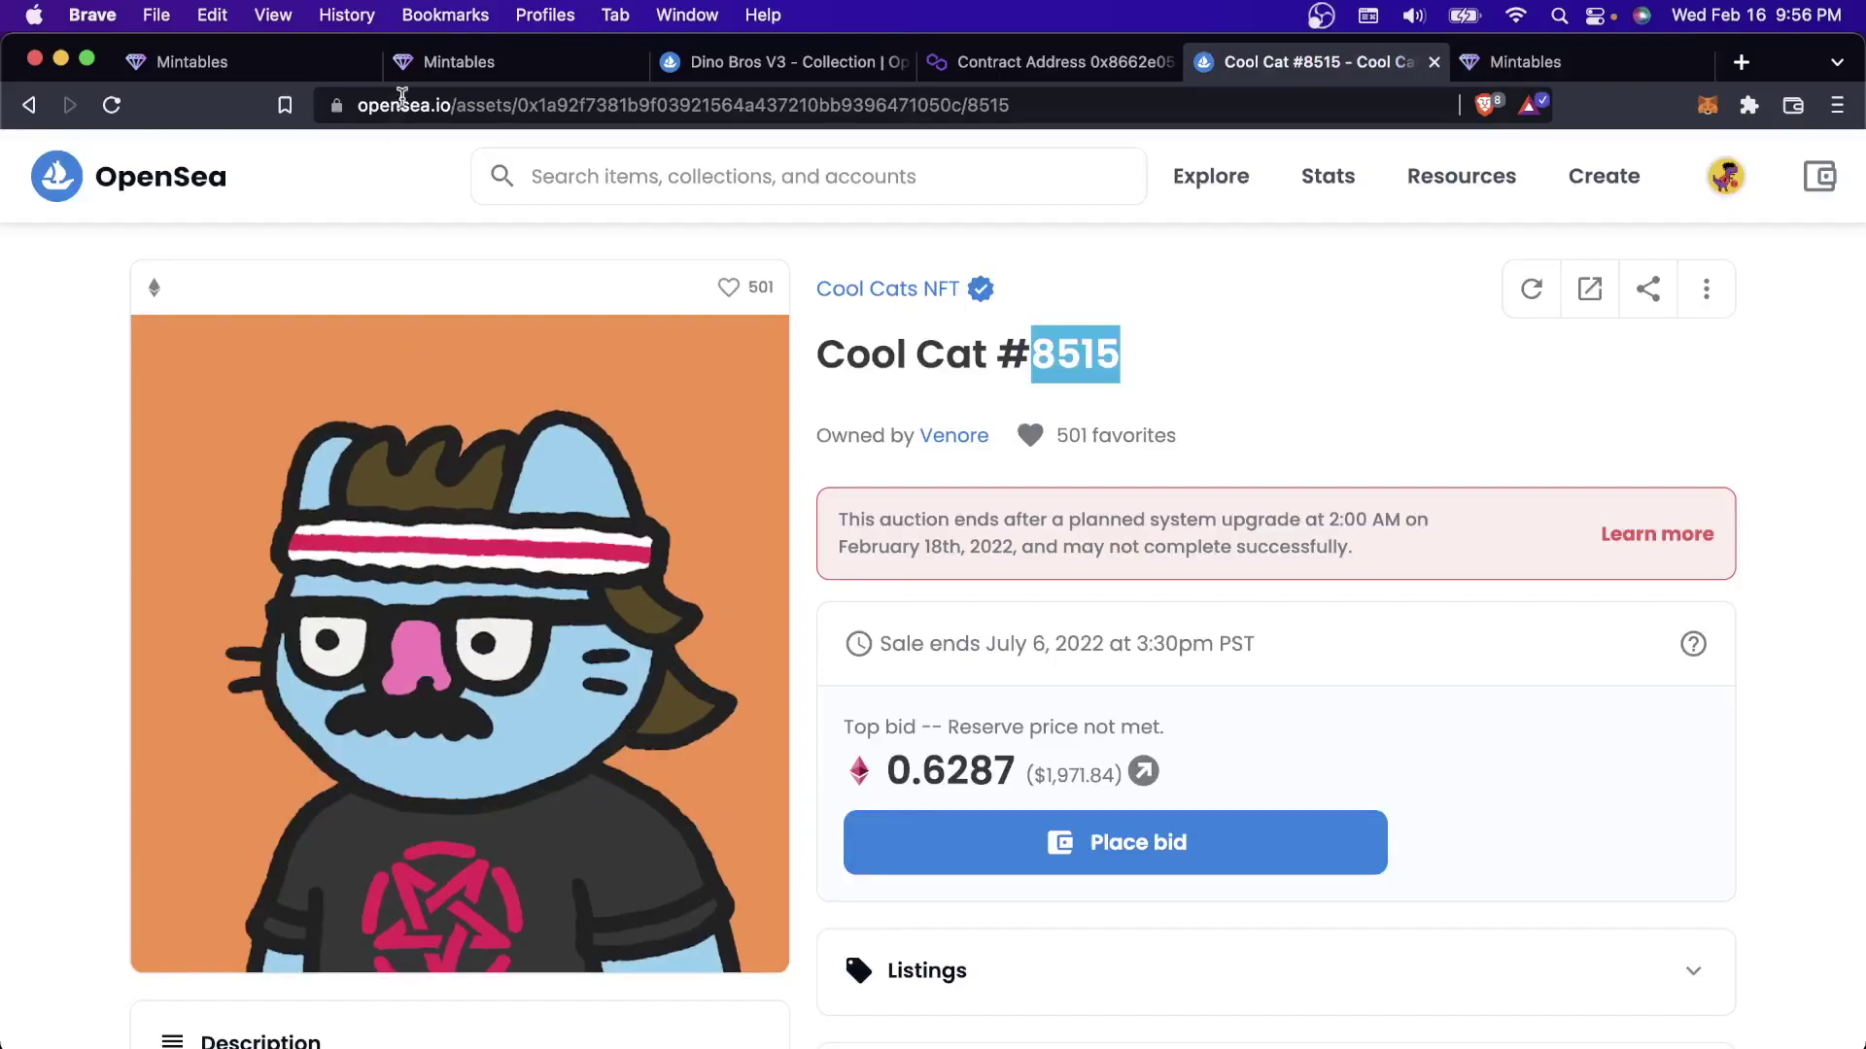
left_click(453, 61)
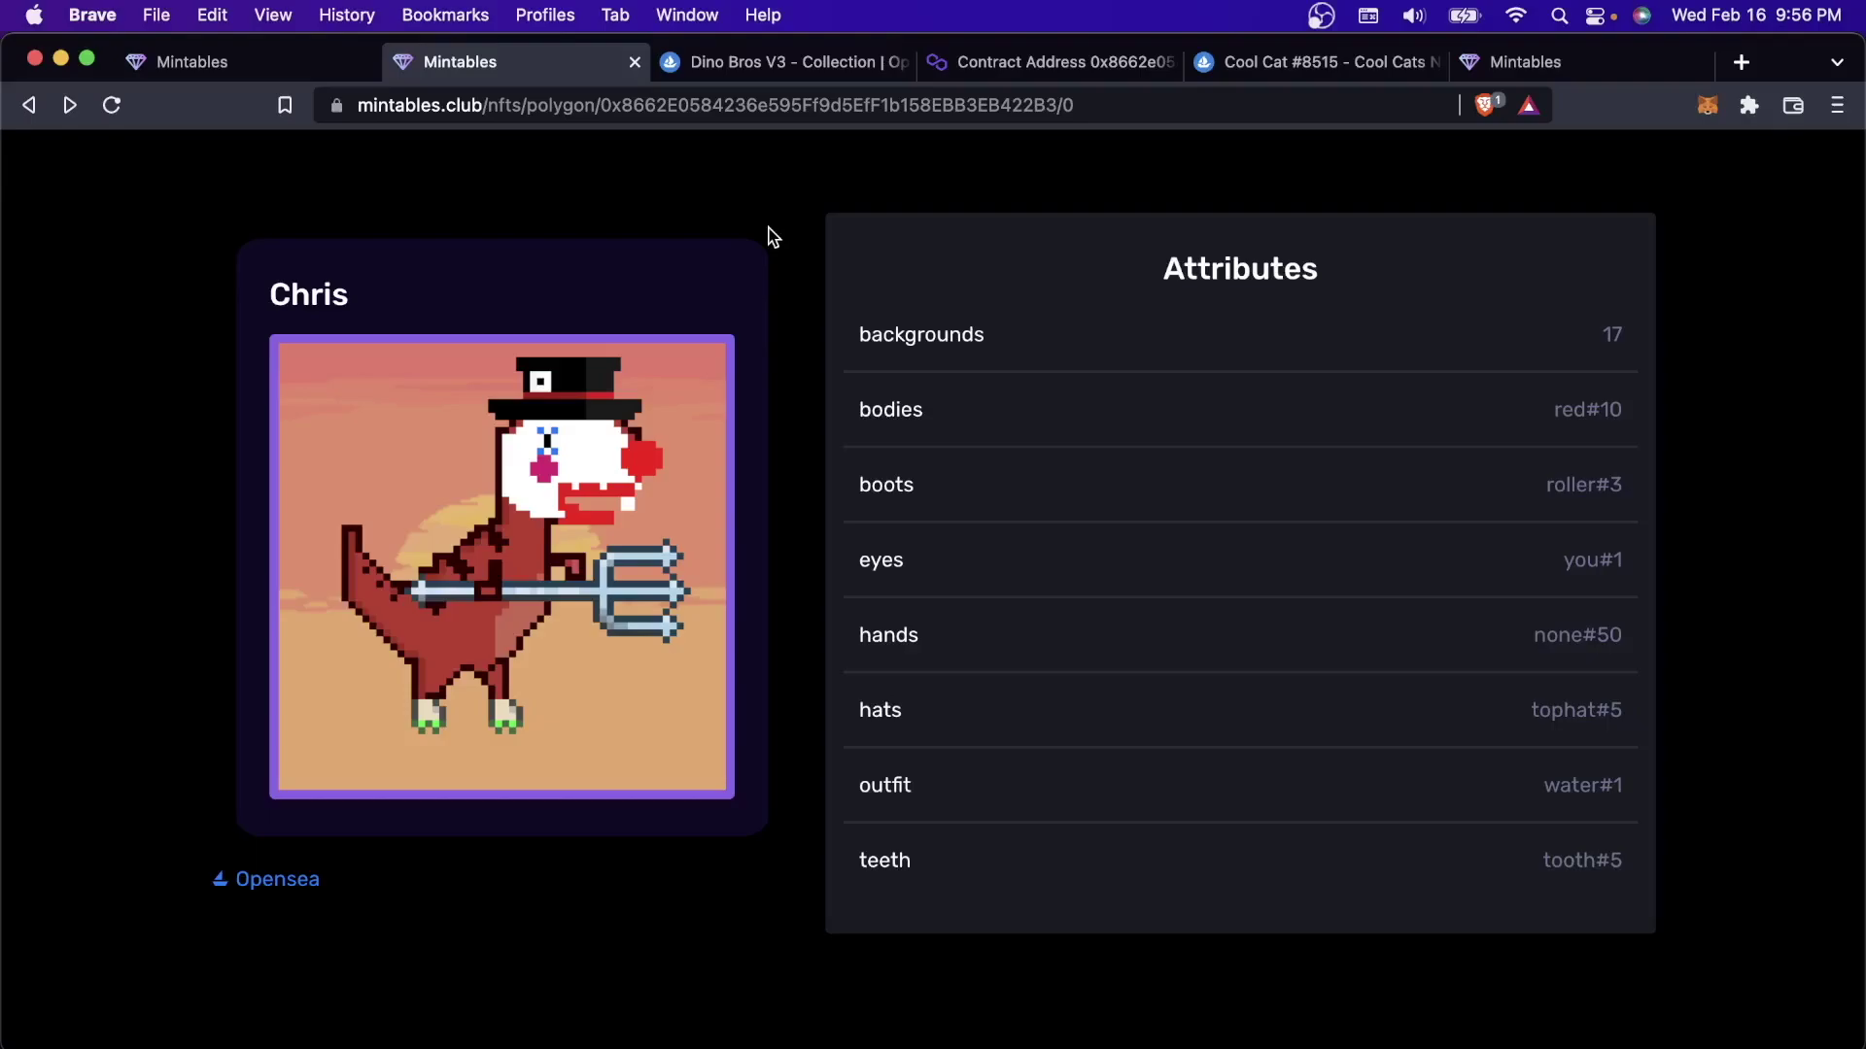
Reload the Dino Bros dashboard and highlight its 0.06 balance
key("ctrl+shift+Tab")
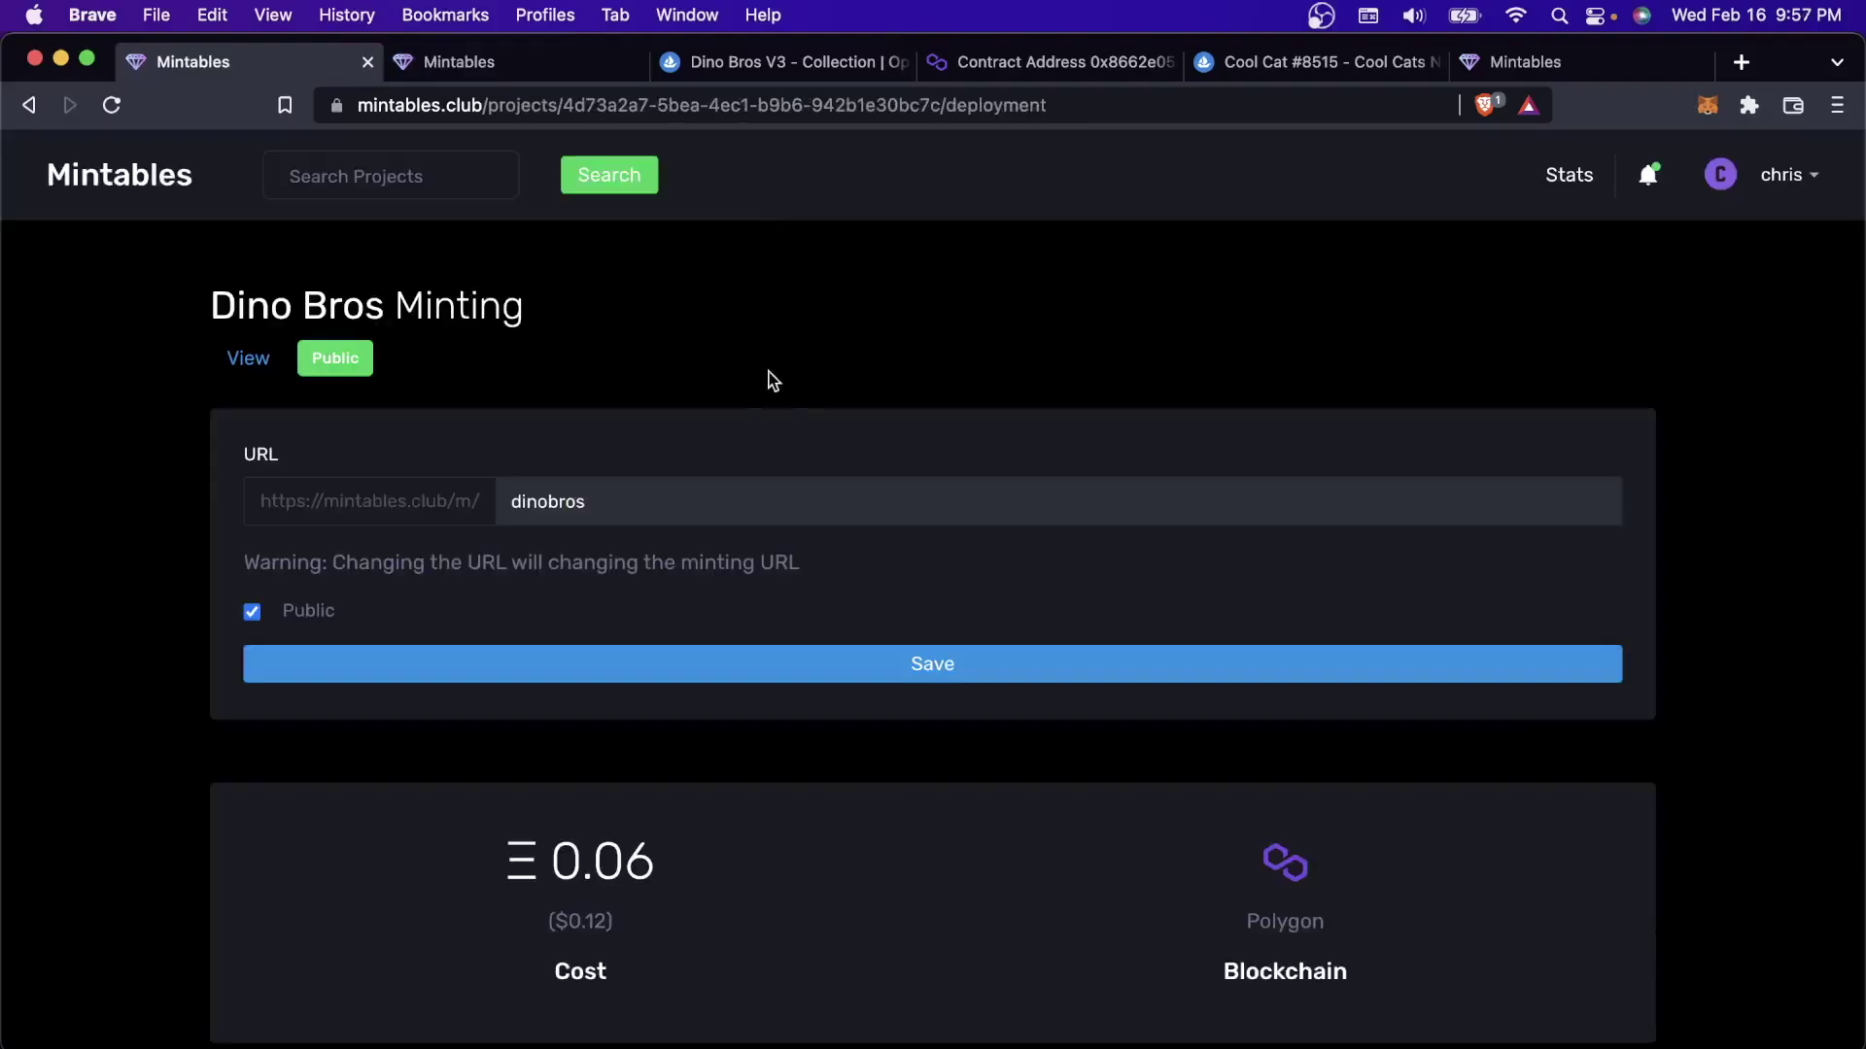
key("super+r")
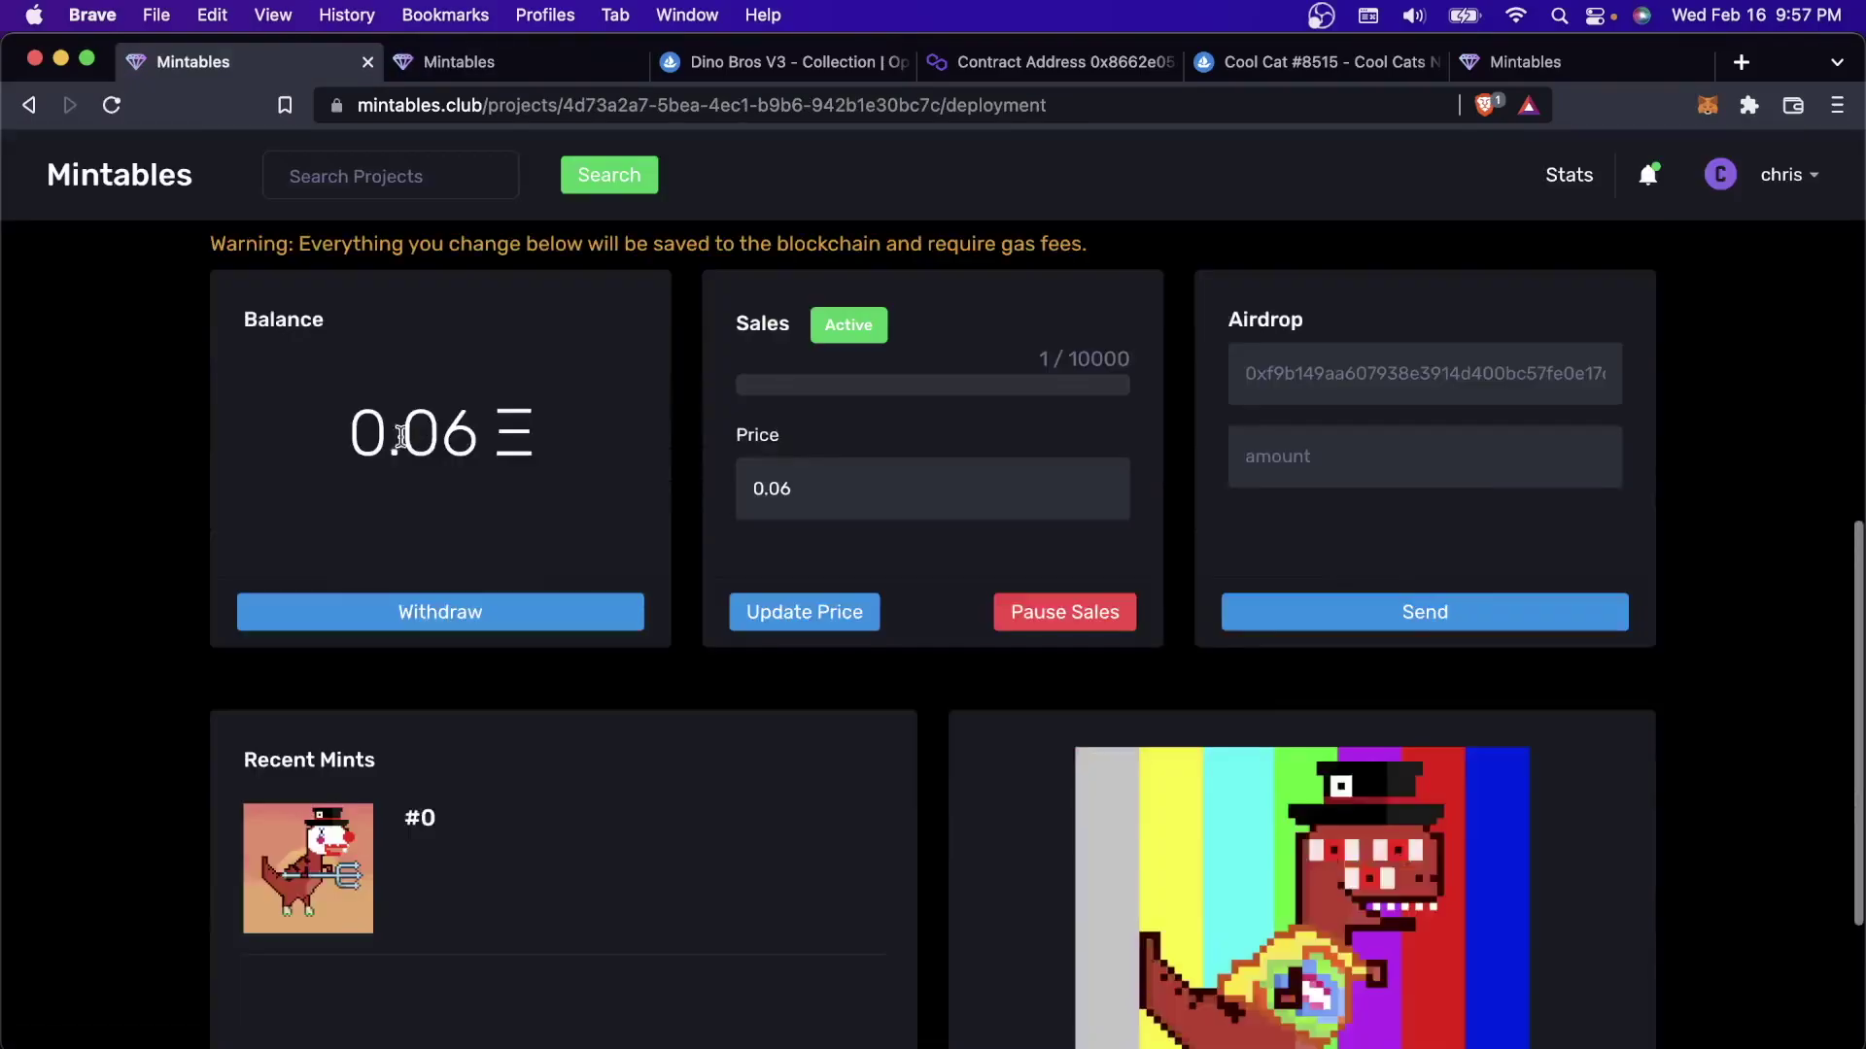
triple_click(575, 429)
left_click(585, 434)
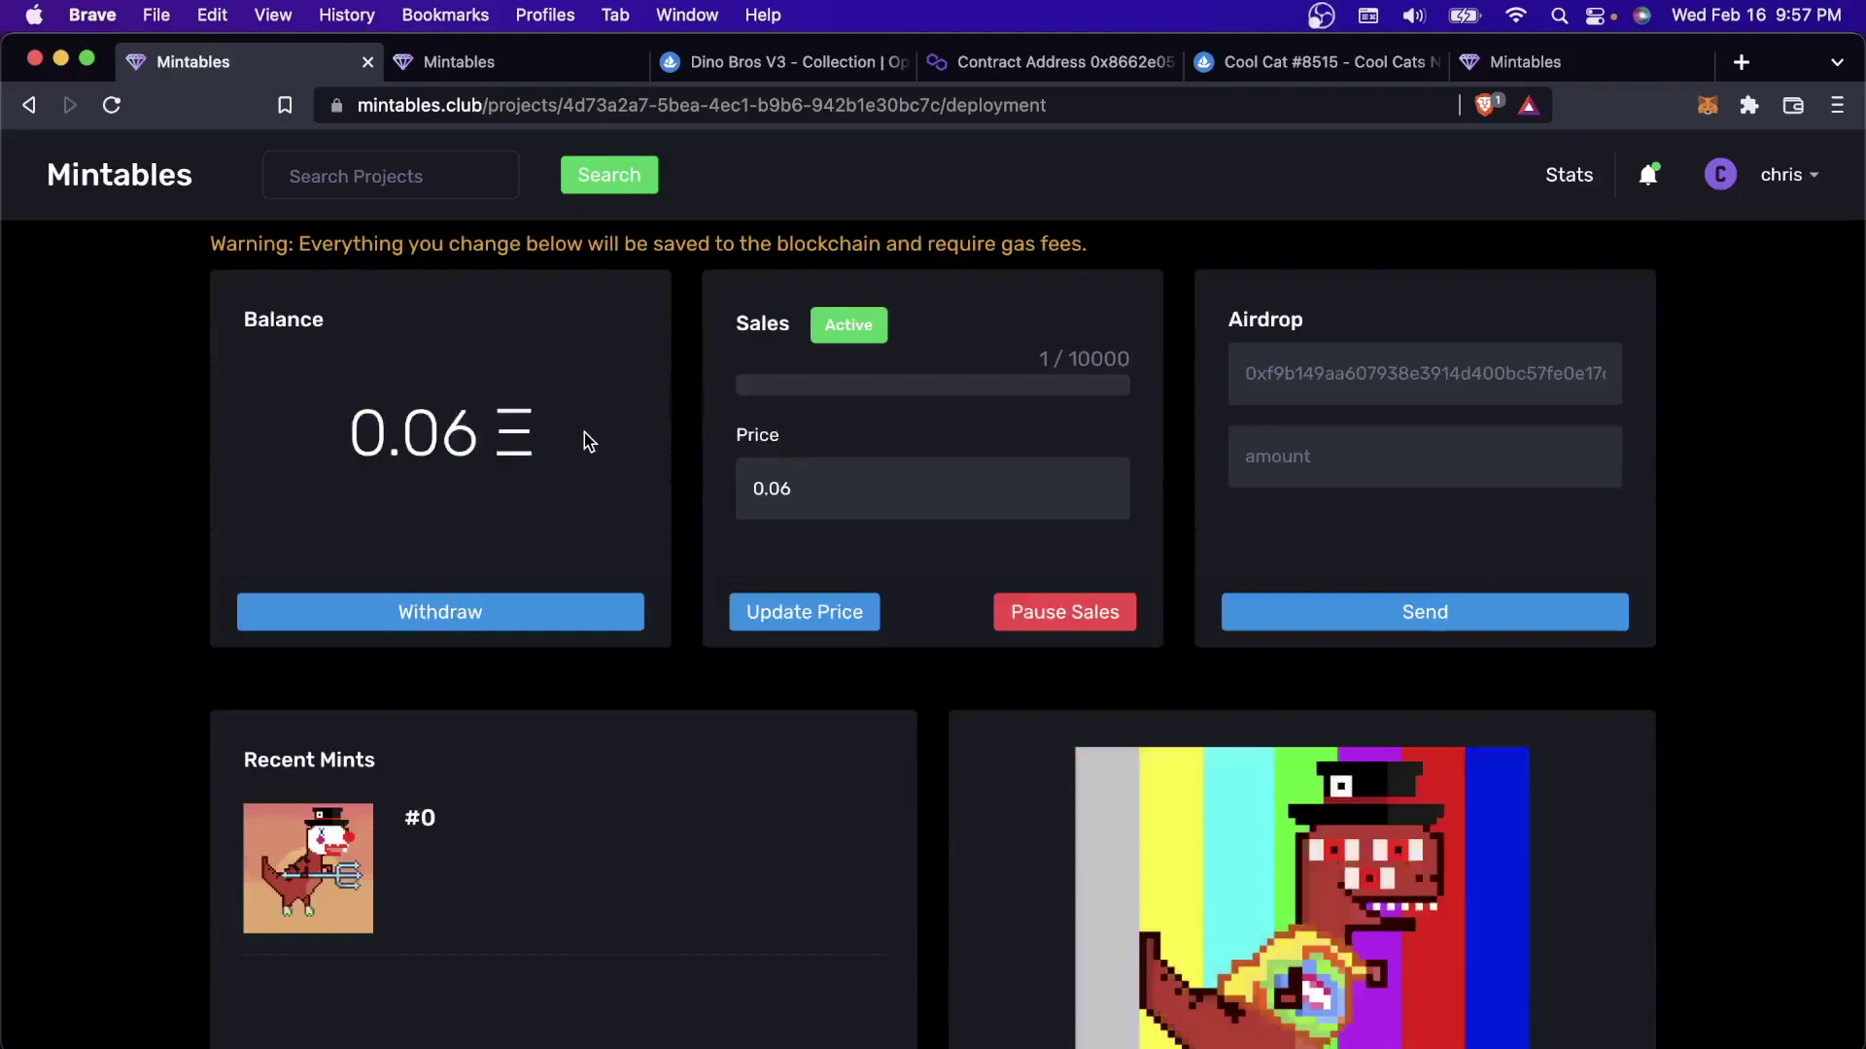
Open recent mint #0 in its own tab, view it, and return to the dashboard
scroll(585, 433, "down", 3)
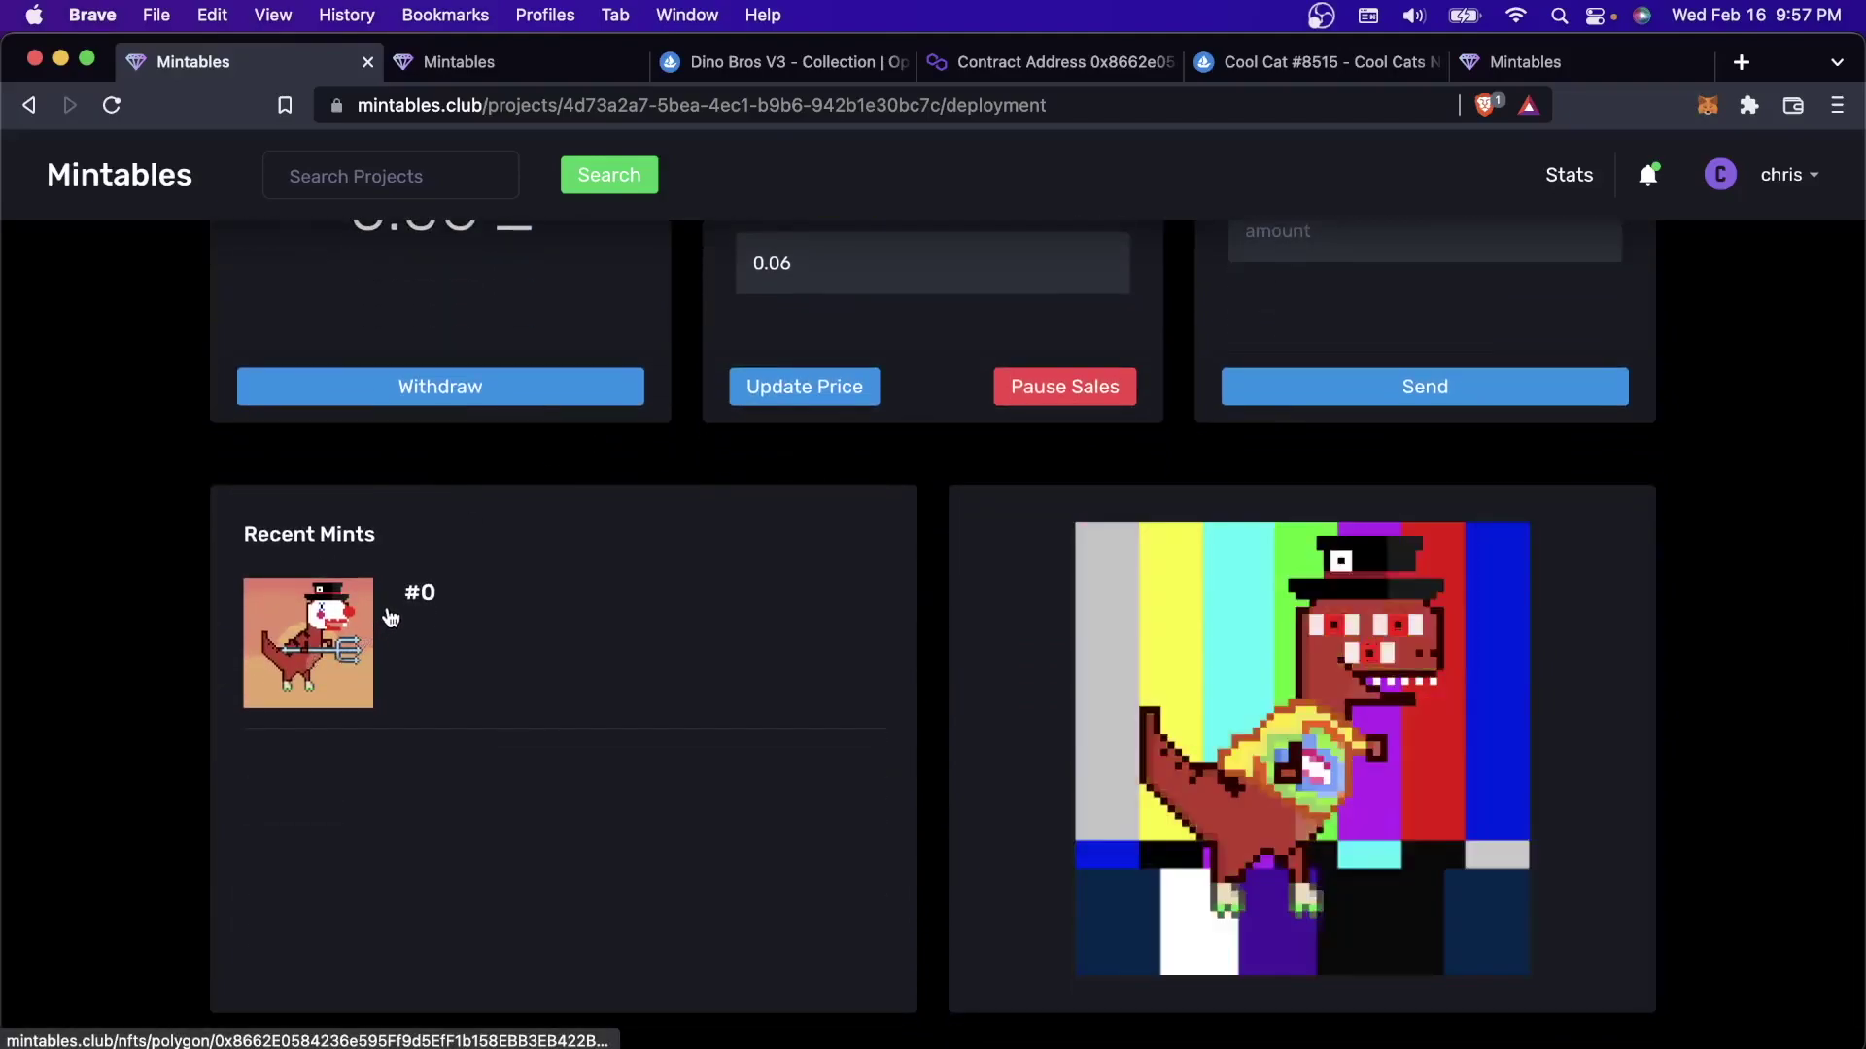
left_click(402, 612, "super")
key("ctrl+Tab")
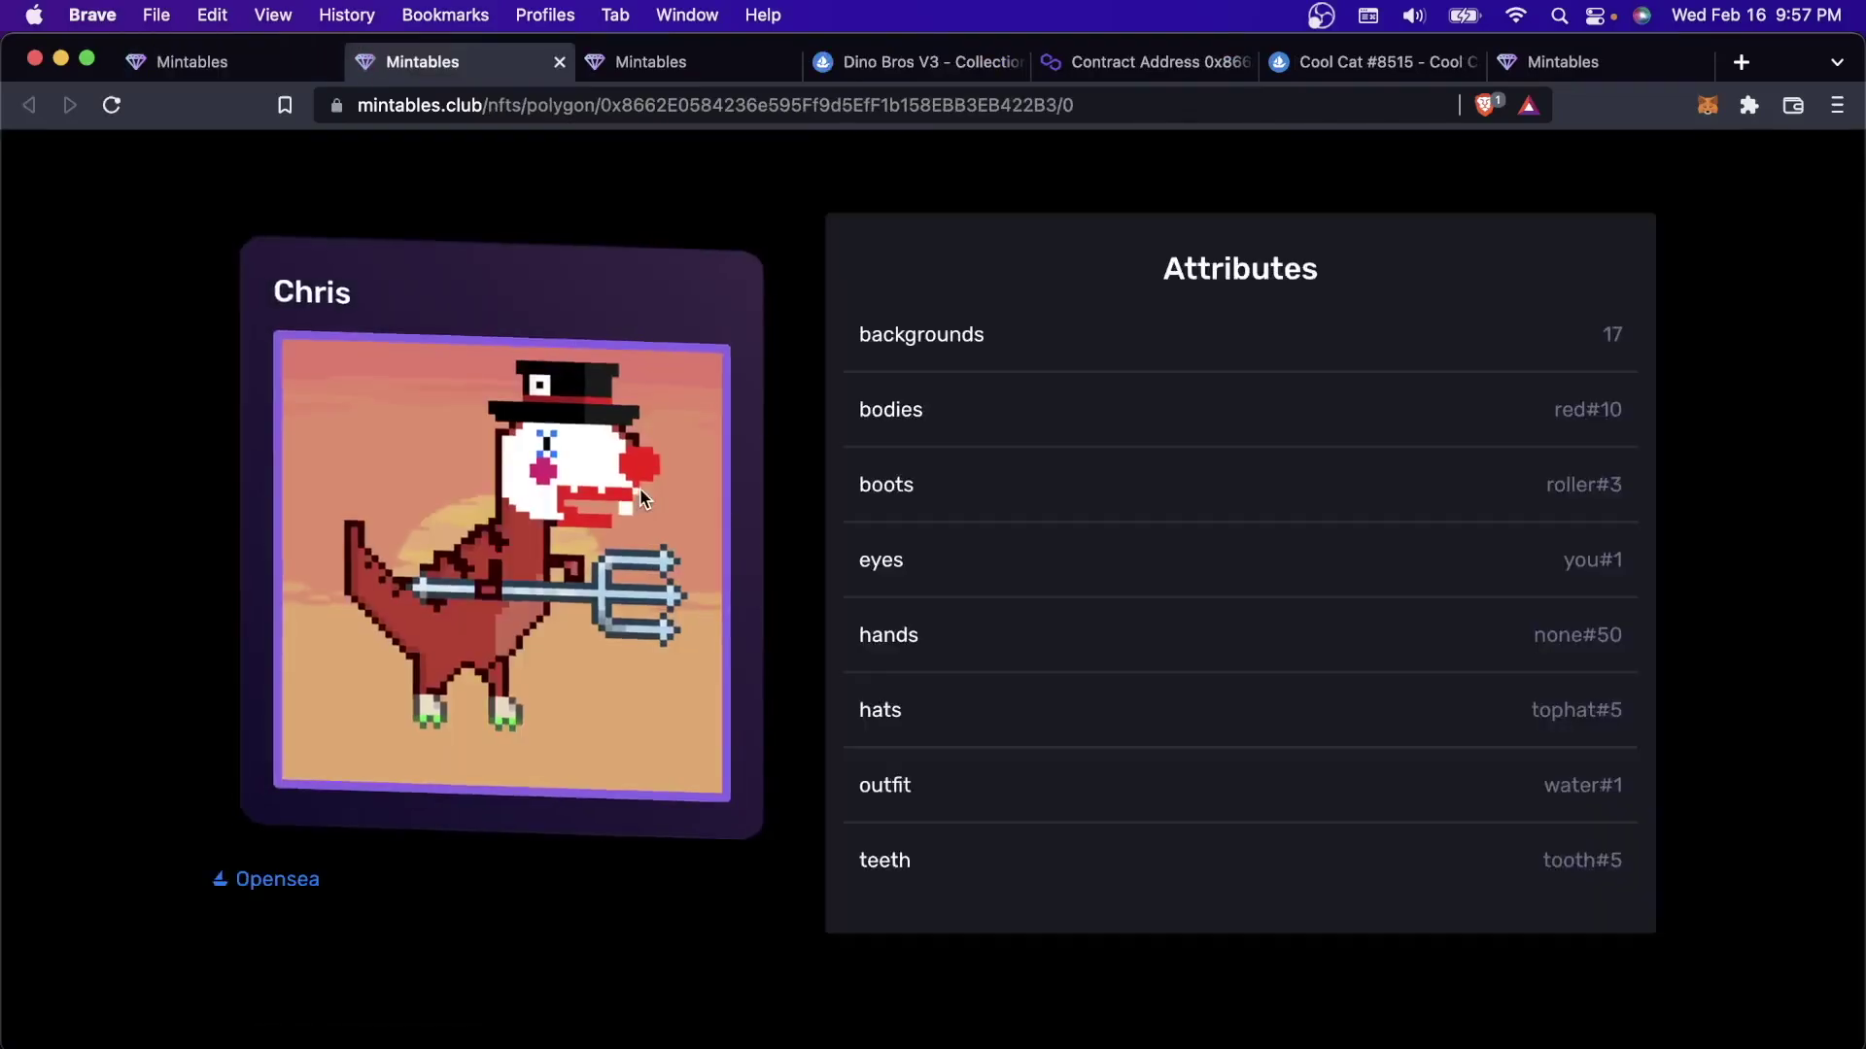
key("ctrl+shift+Tab")
scroll(688, 638, "up", 3)
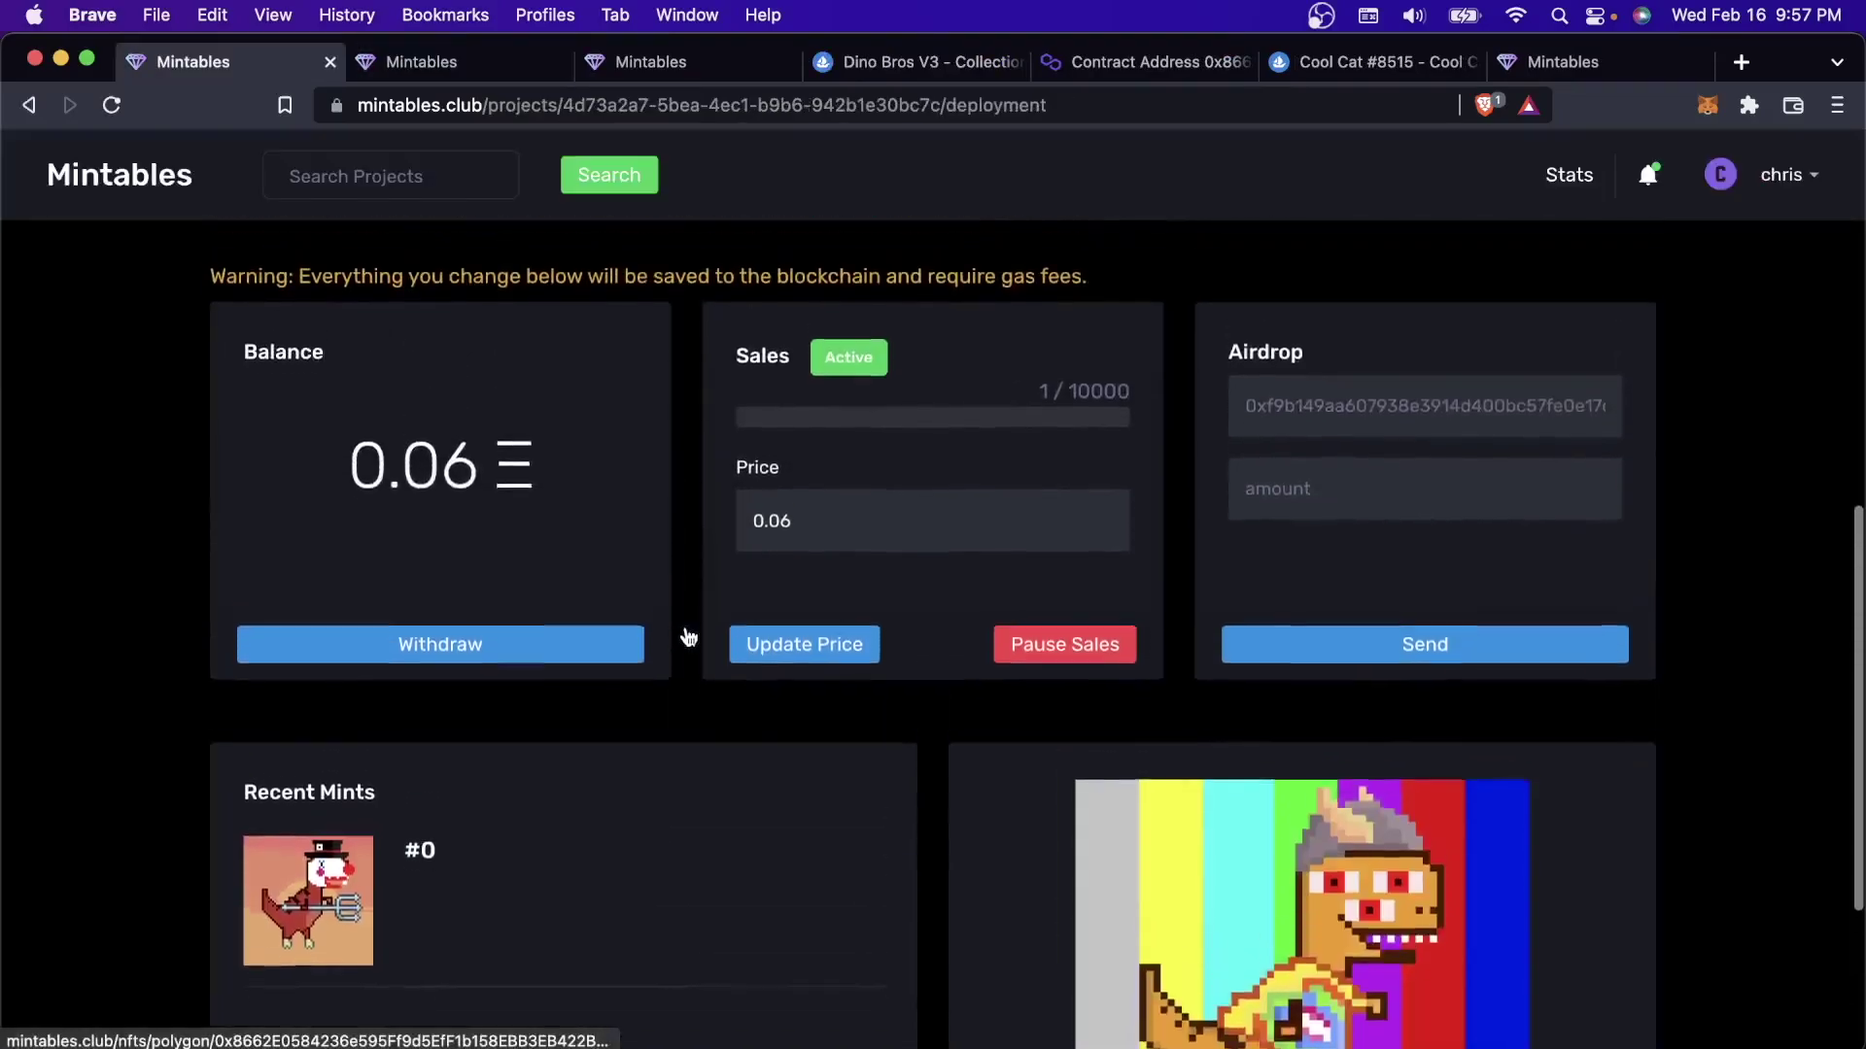
left_click_drag(359, 499, 586, 496)
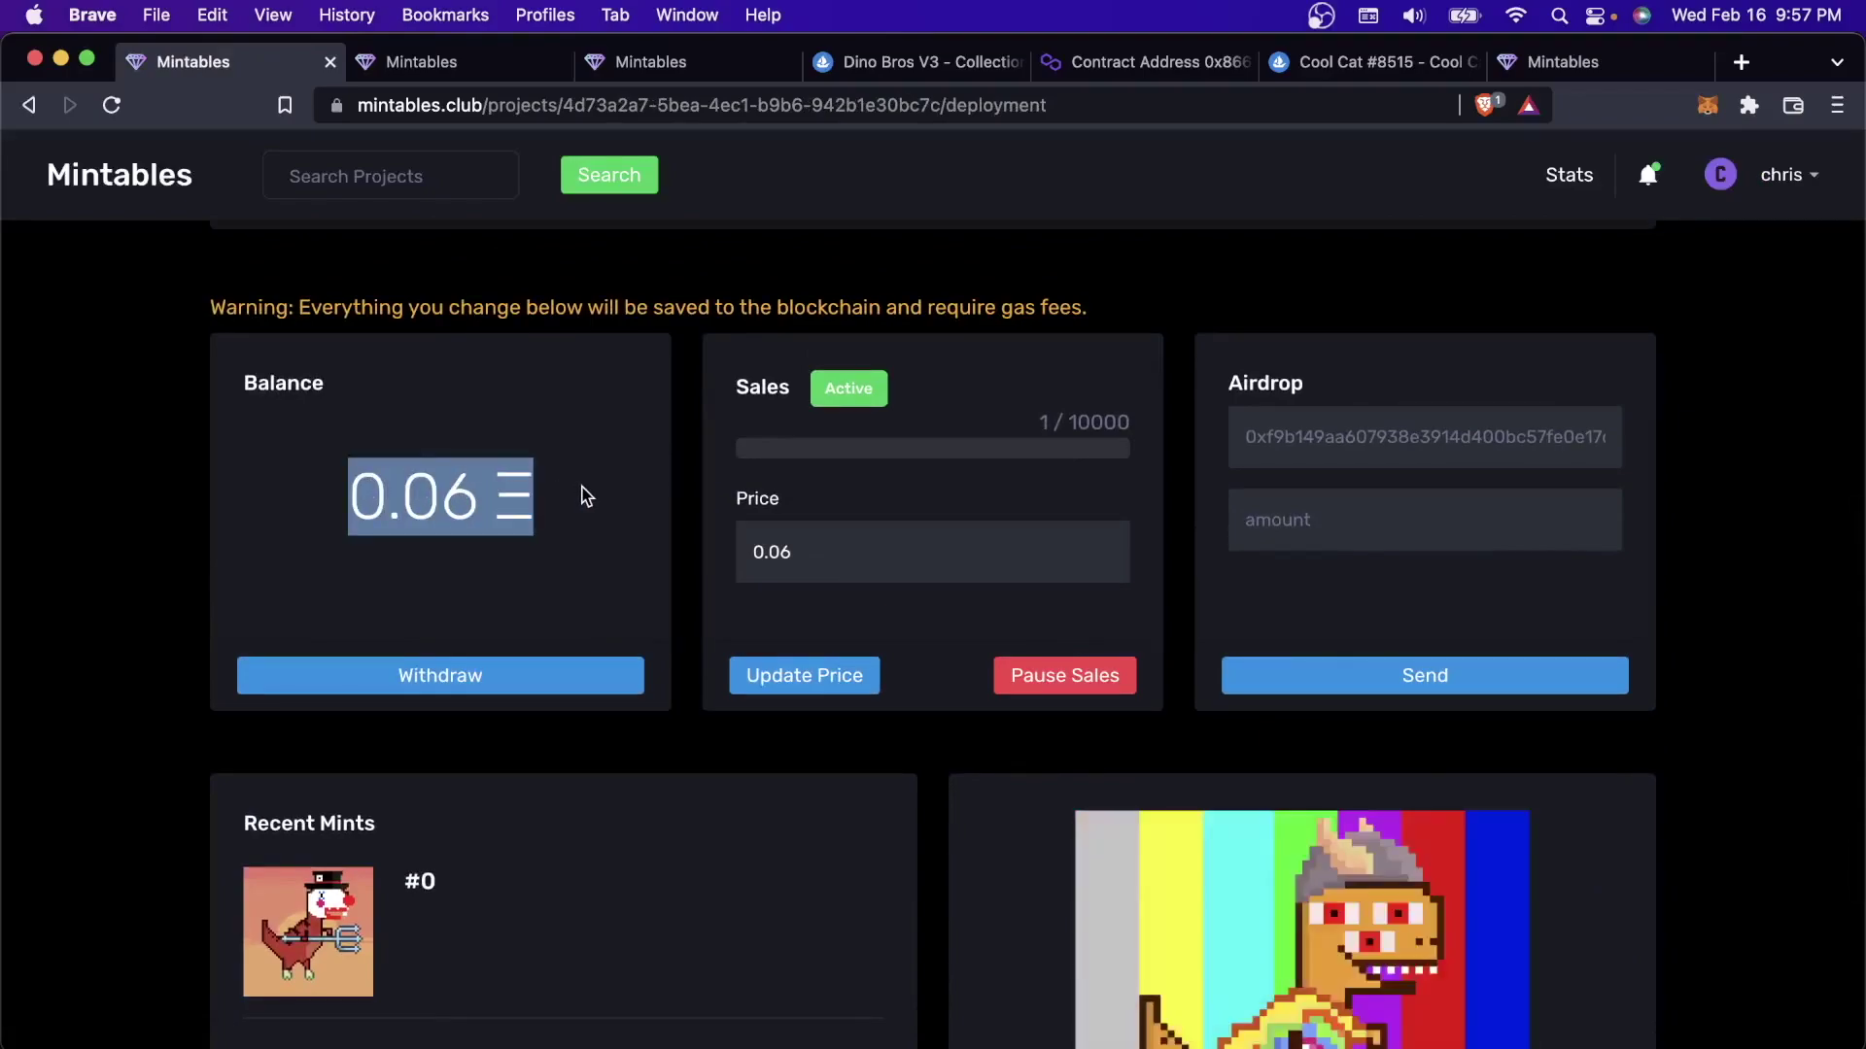
left_click(586, 497)
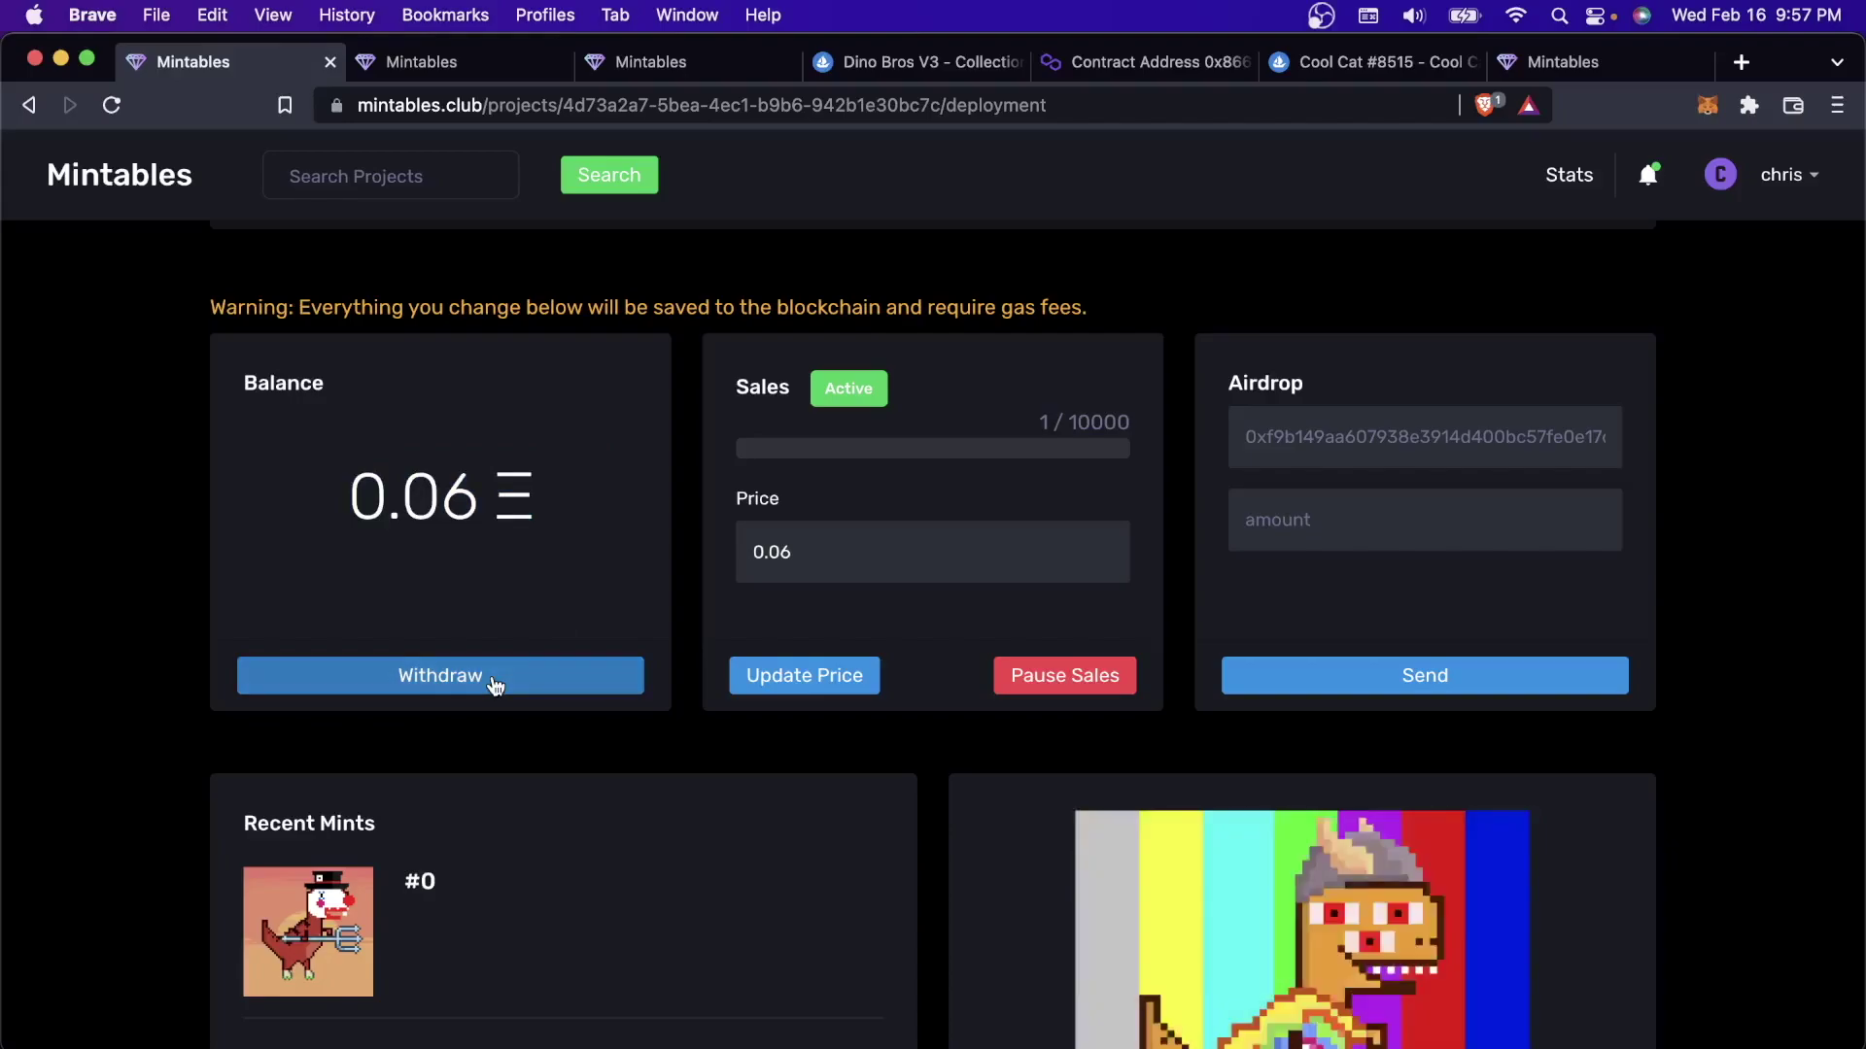
Switch MetaMask to Account 4 and check its 12.8063 MATIC balance
left_click(1708, 105)
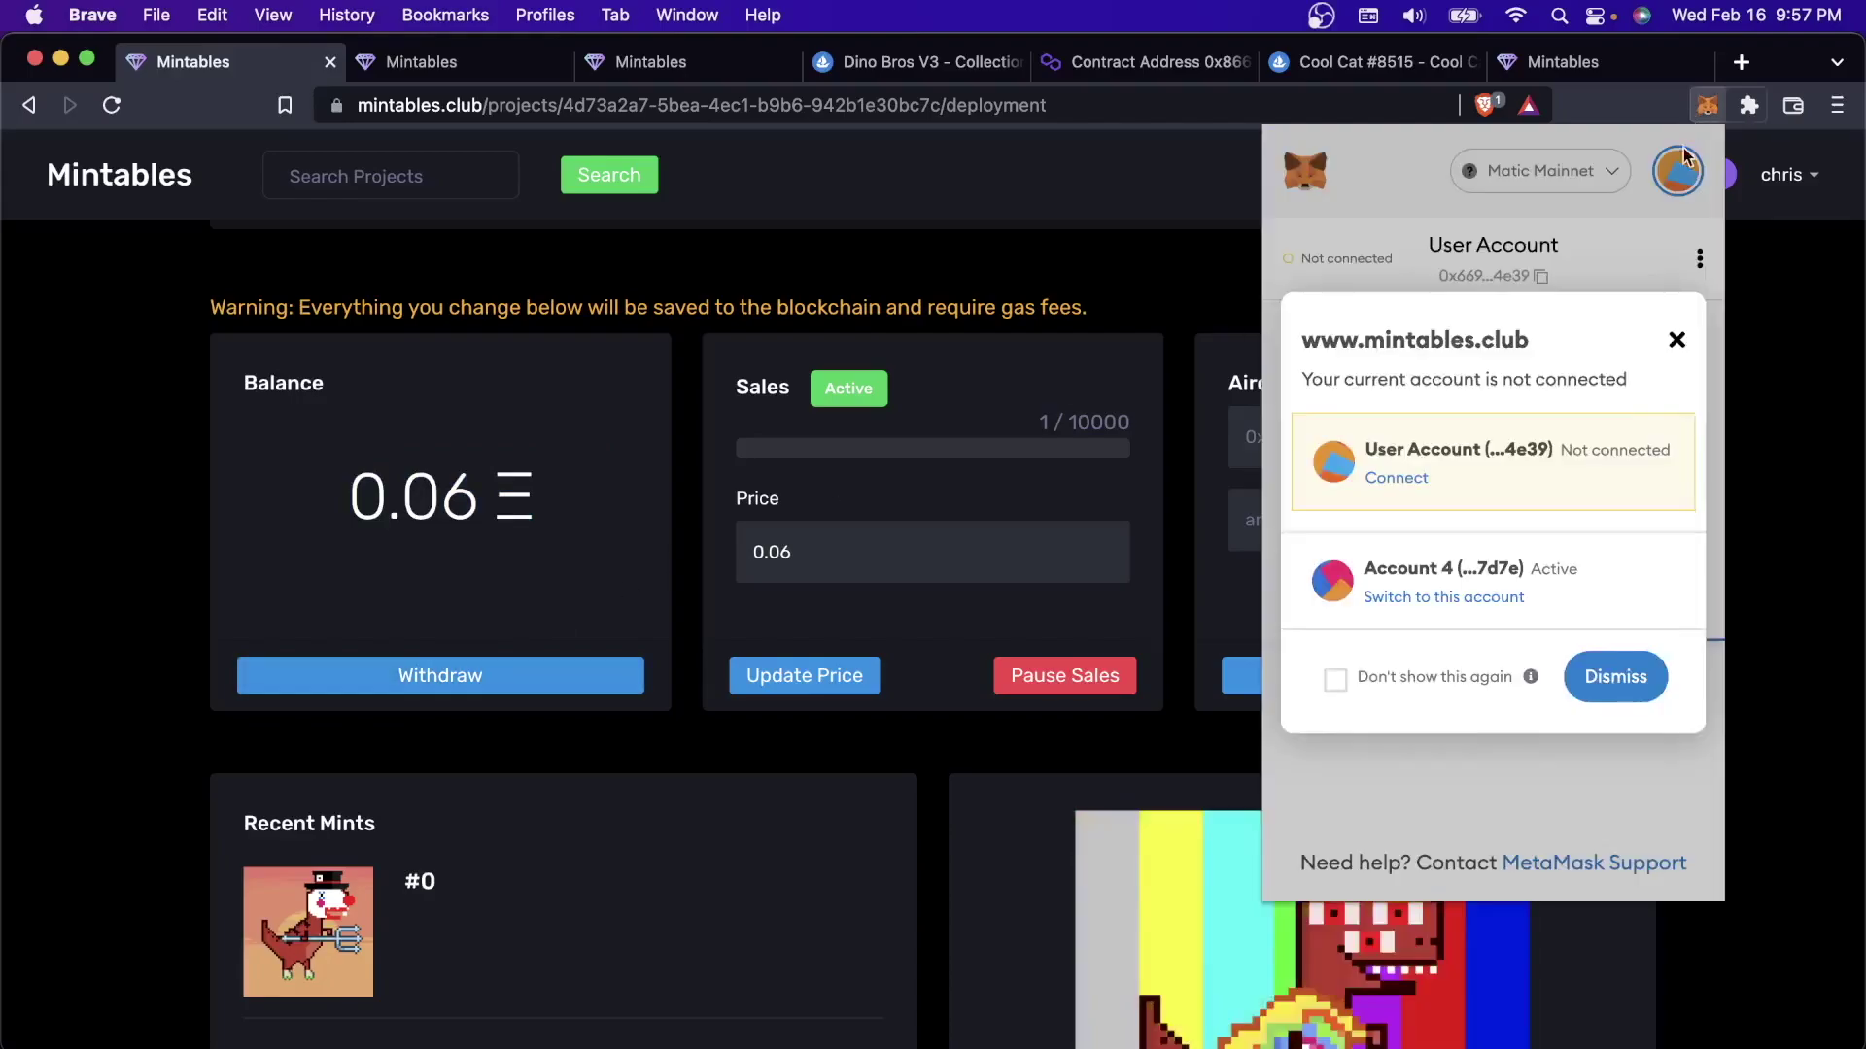
left_click(1674, 336)
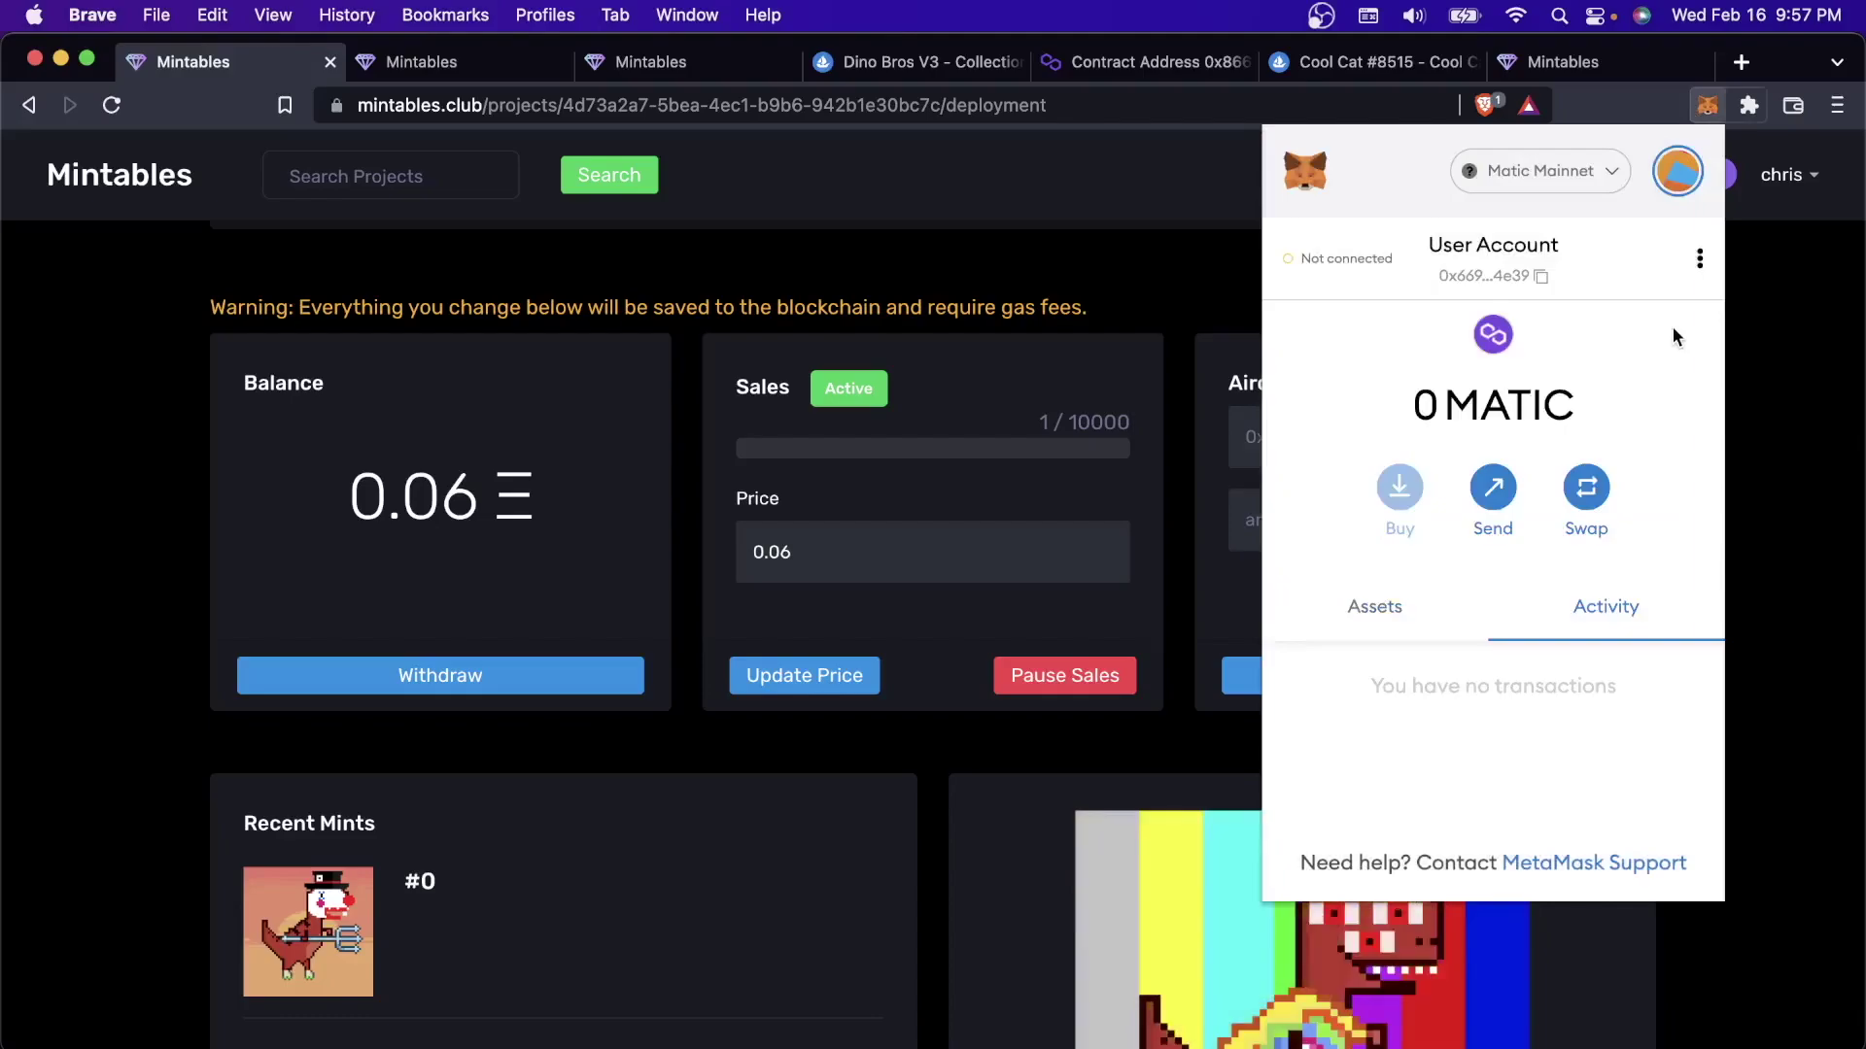
left_click(1678, 171)
scroll(1516, 525, "down", 2)
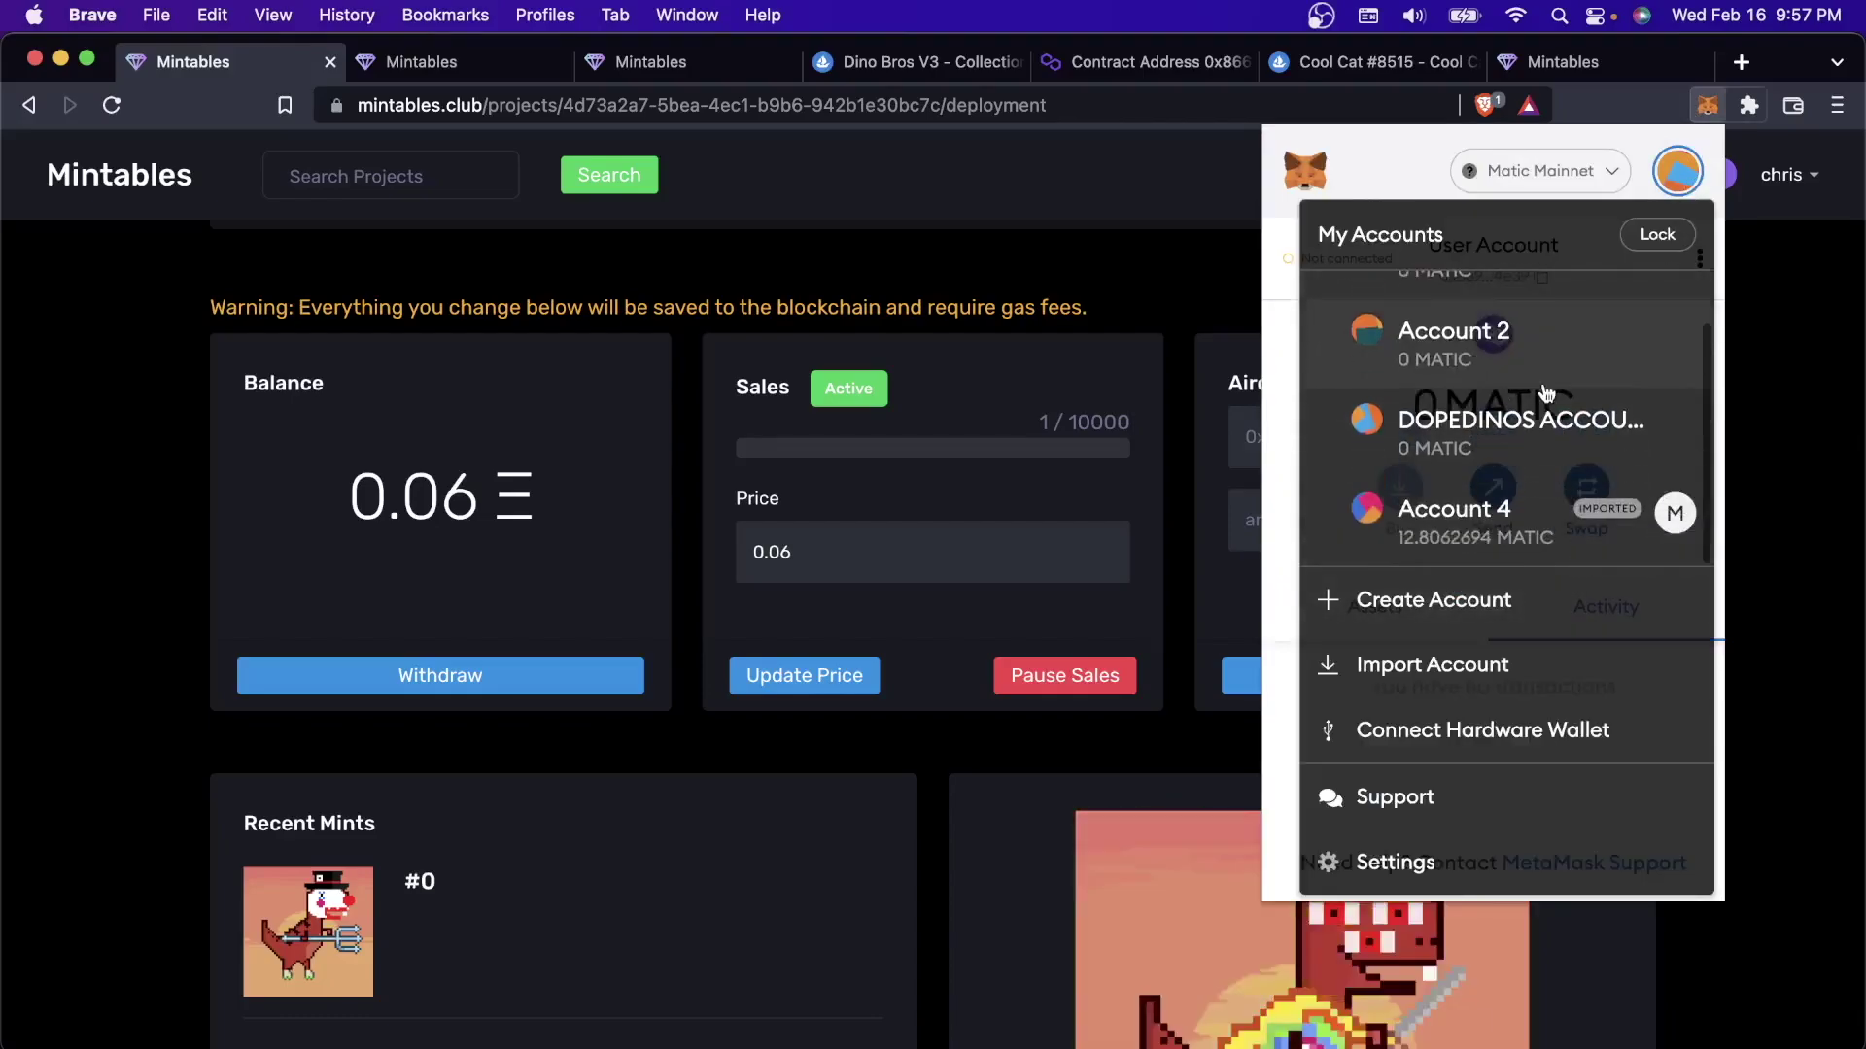
left_click(1467, 545)
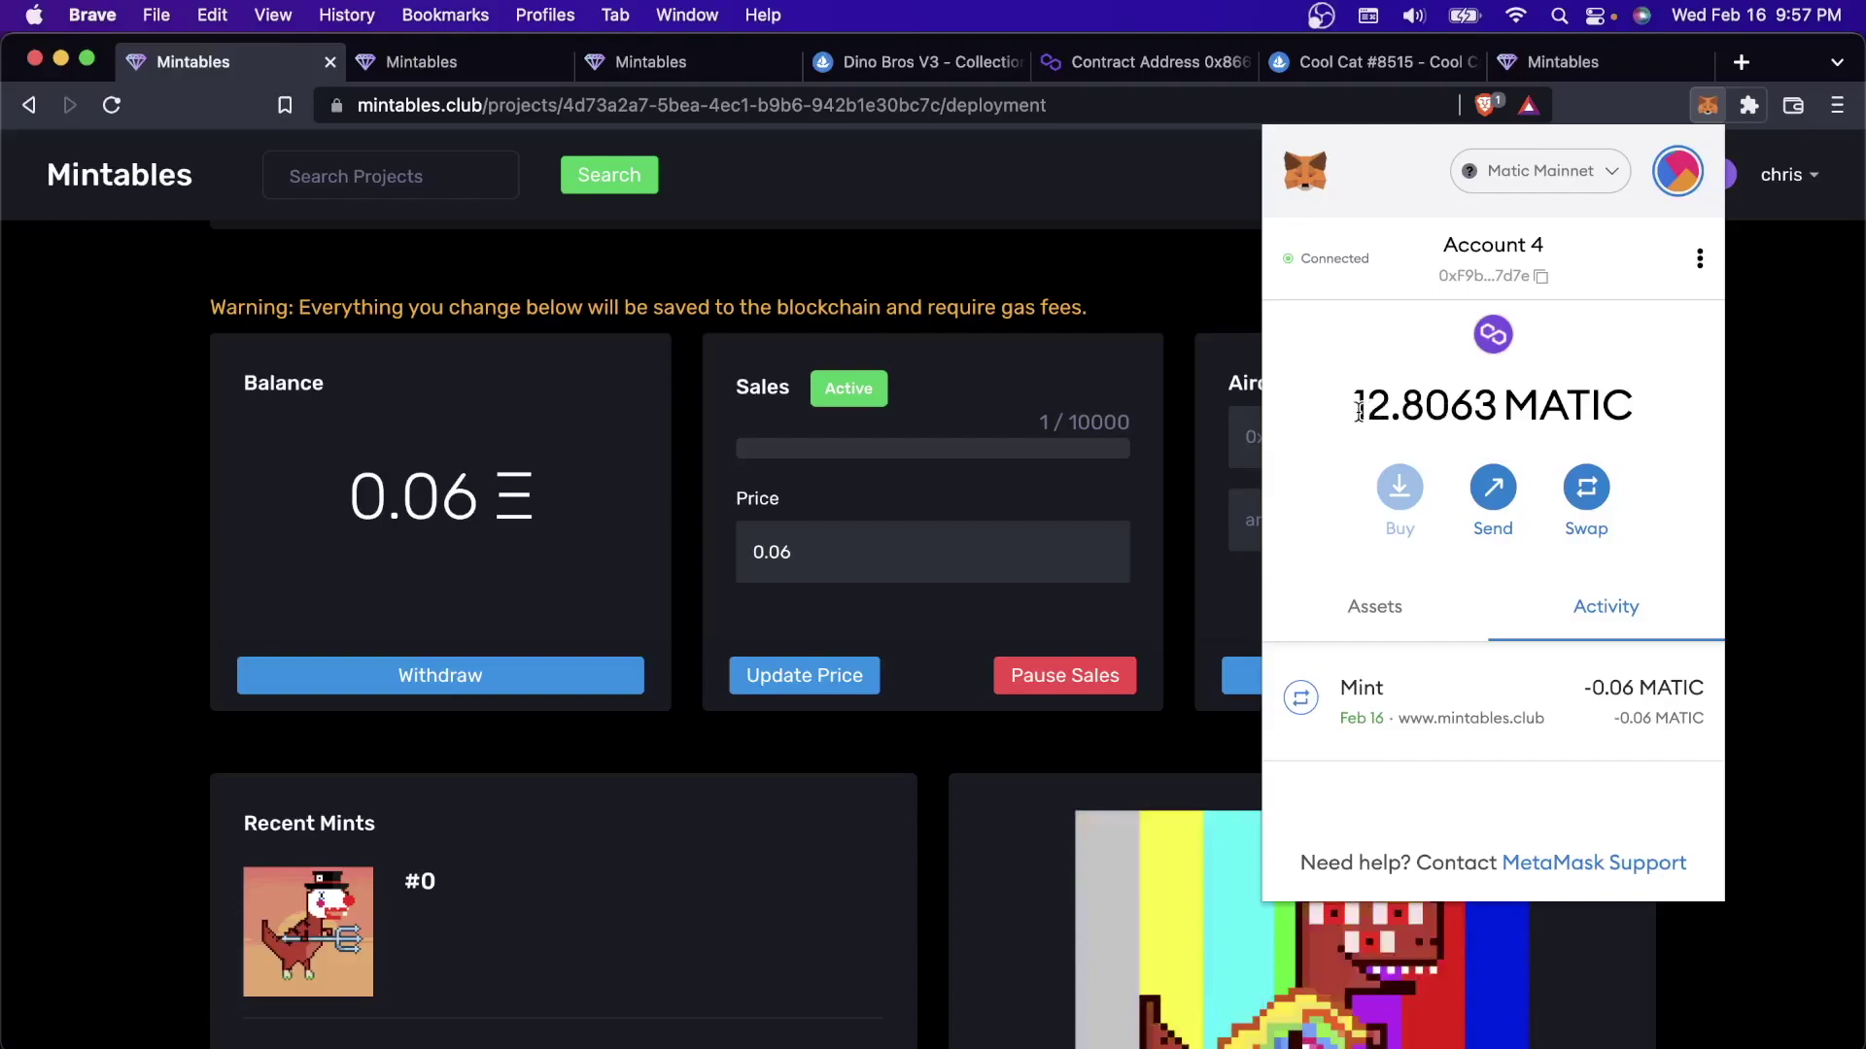
left_click_drag(1353, 406, 1636, 400)
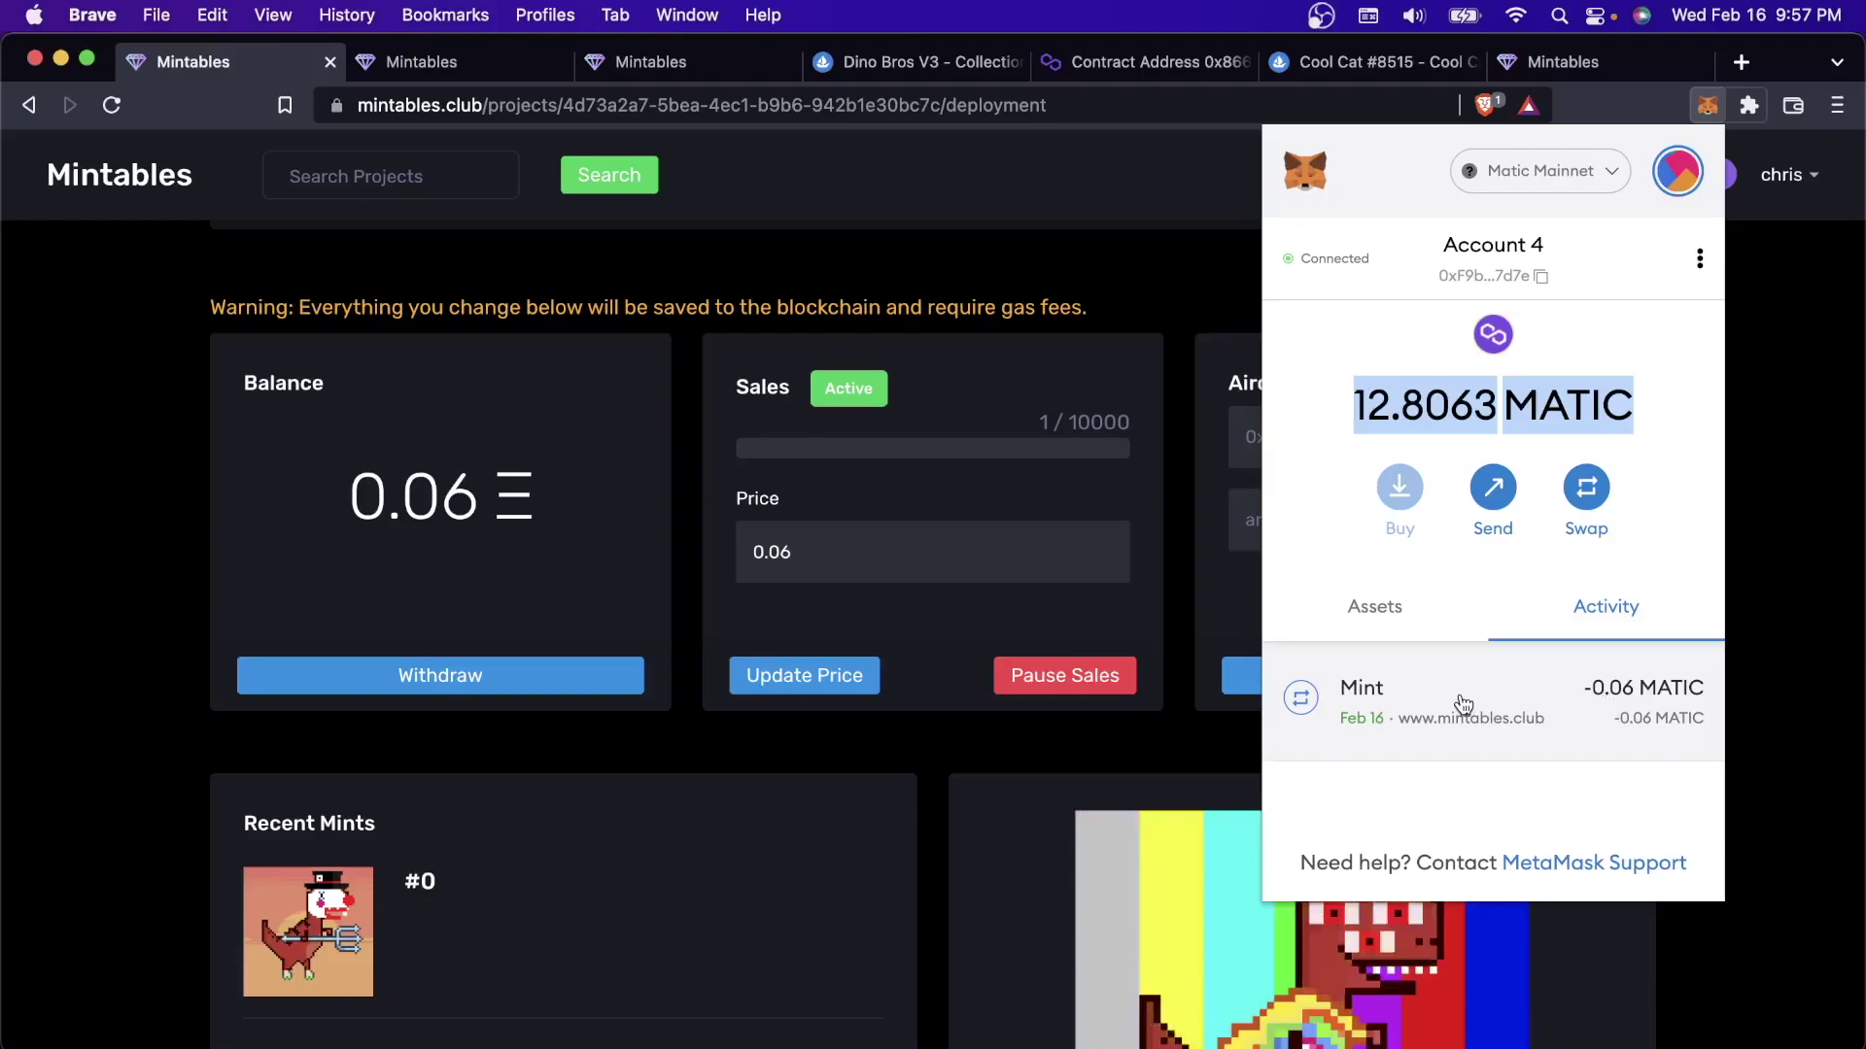
left_click(471, 676)
Start the Withdraw and confirm the 0.00149 MATIC gas-fee transaction in MetaMask
left_click(458, 684)
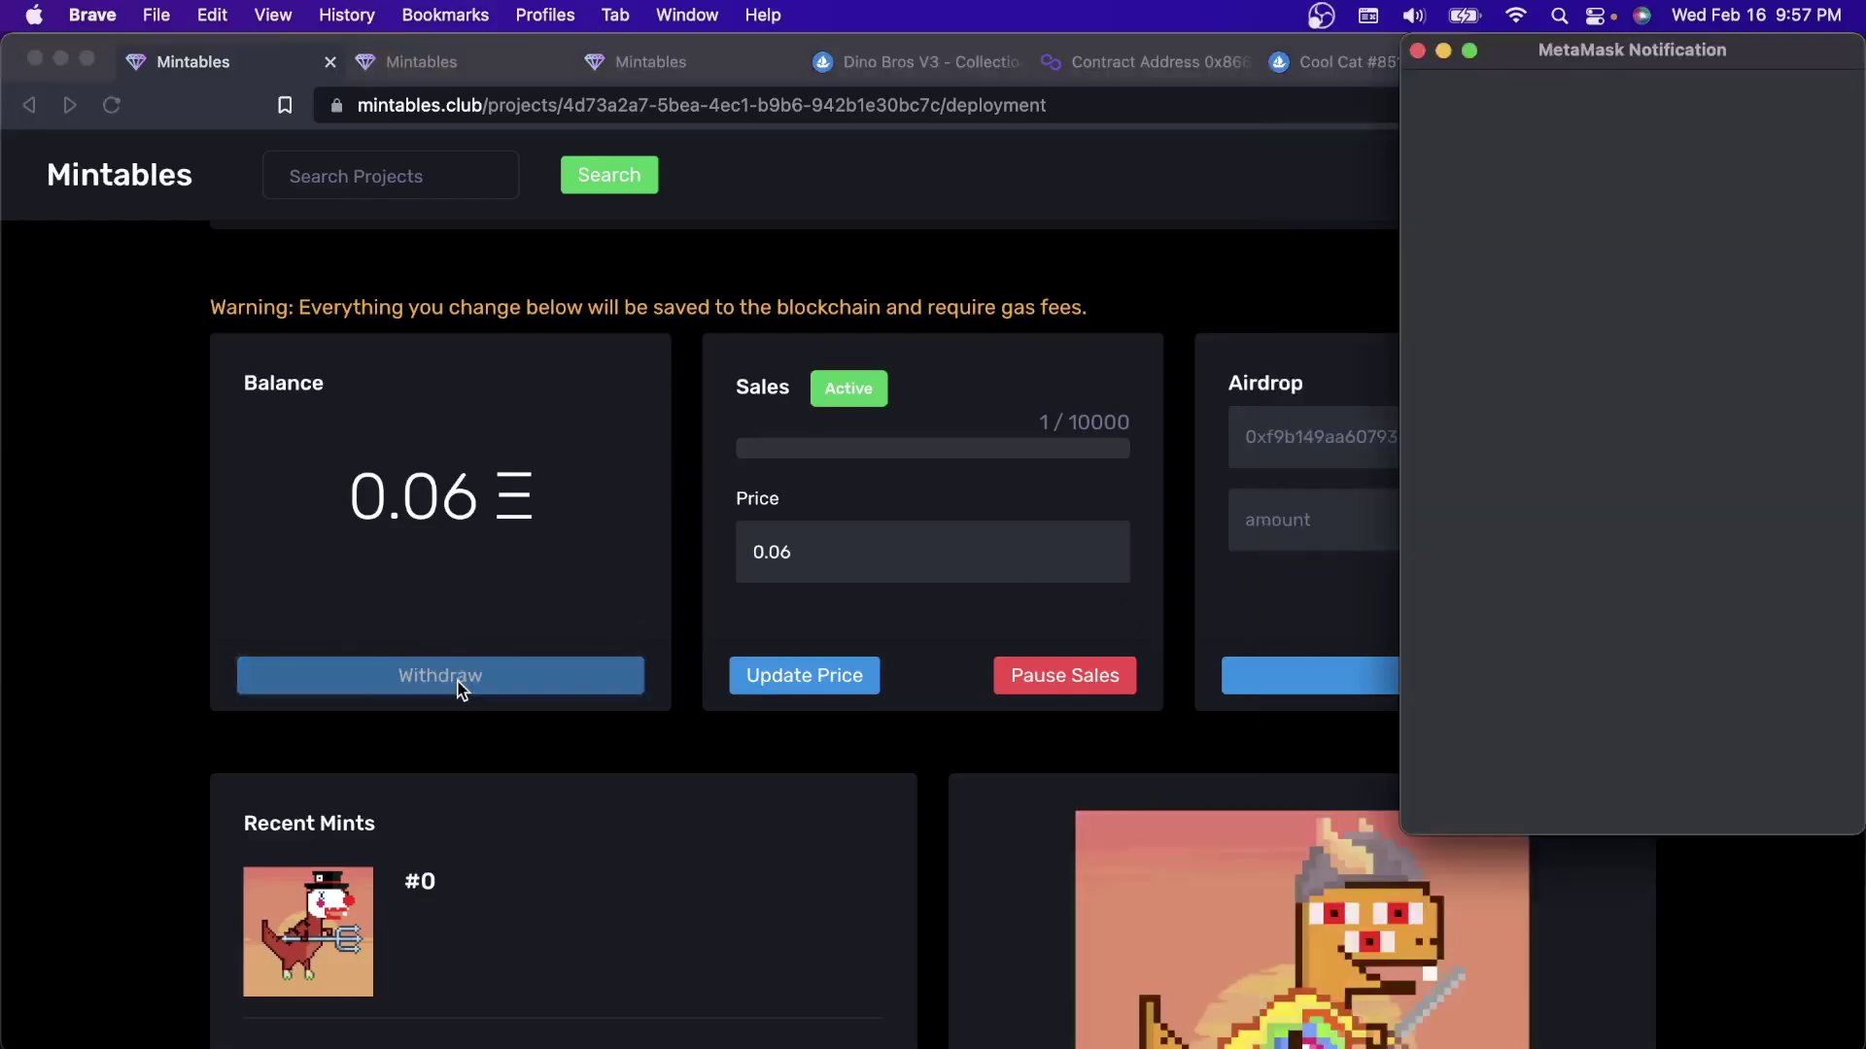
left_click_drag(1613, 53, 1051, 200)
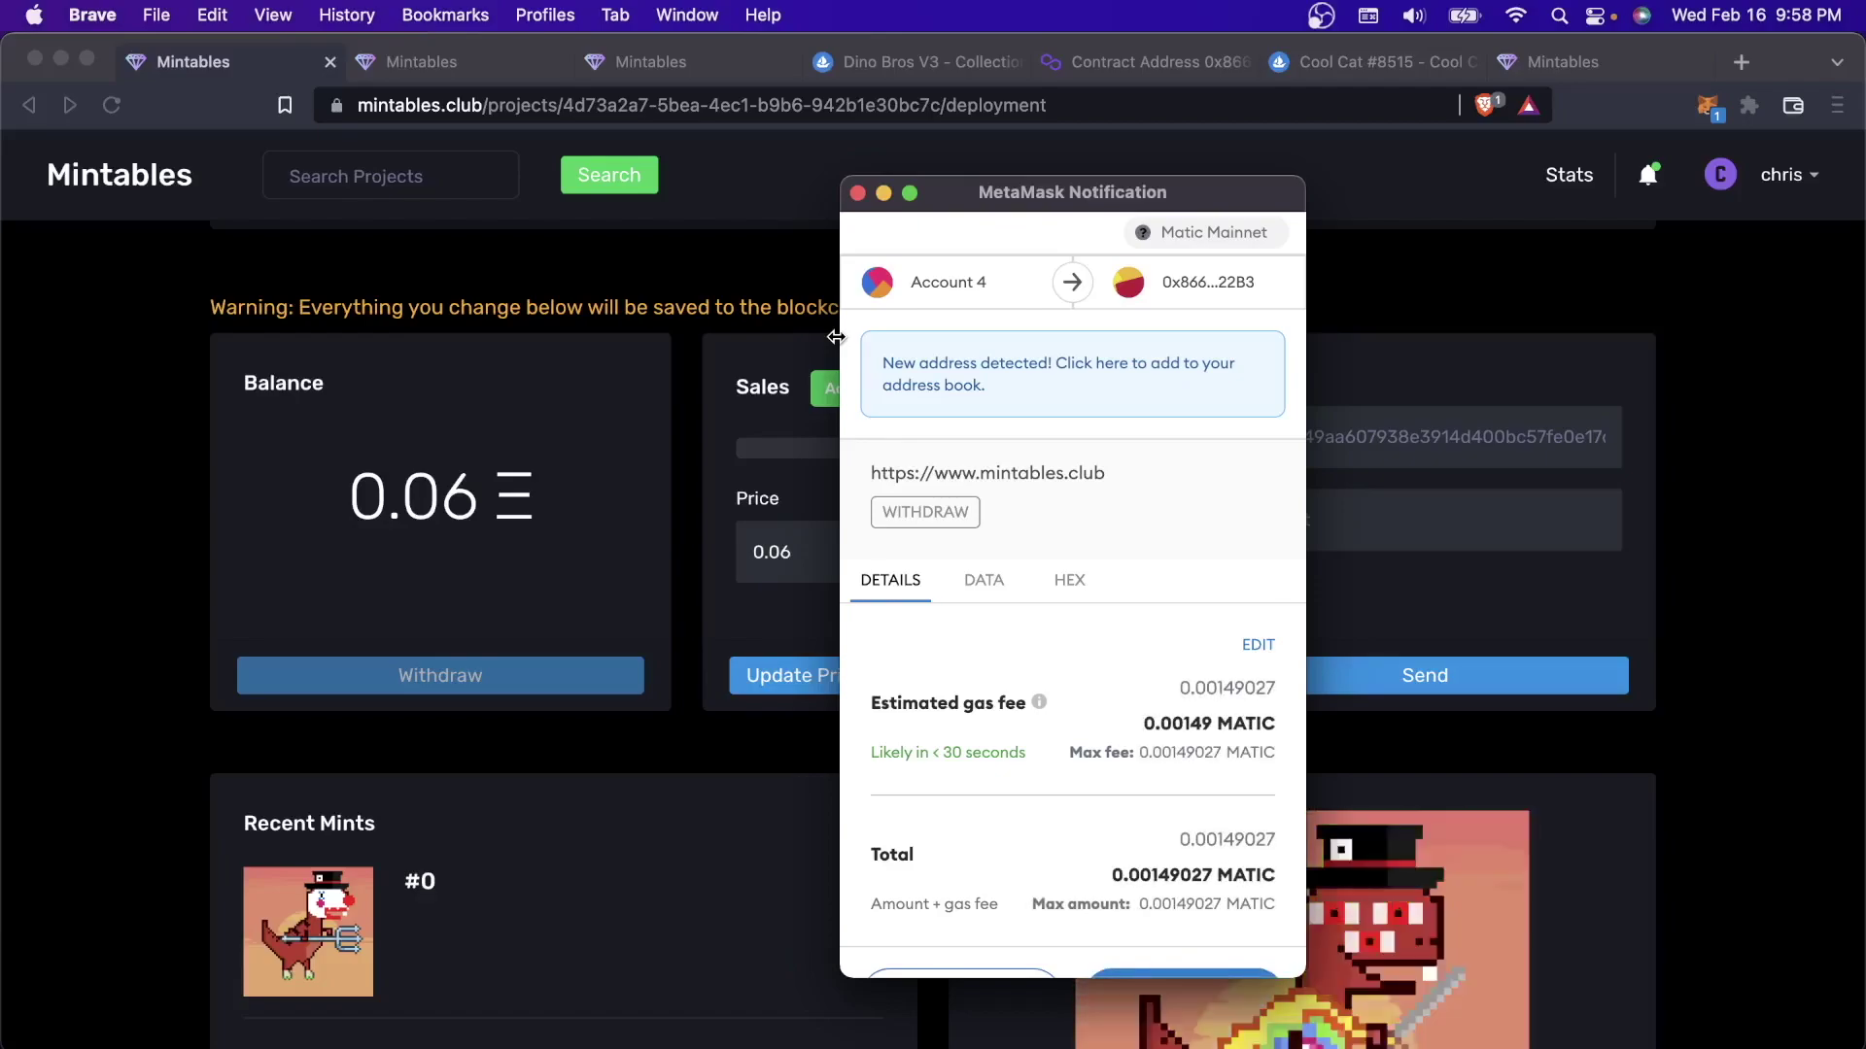
scroll(1259, 819, "down", 3)
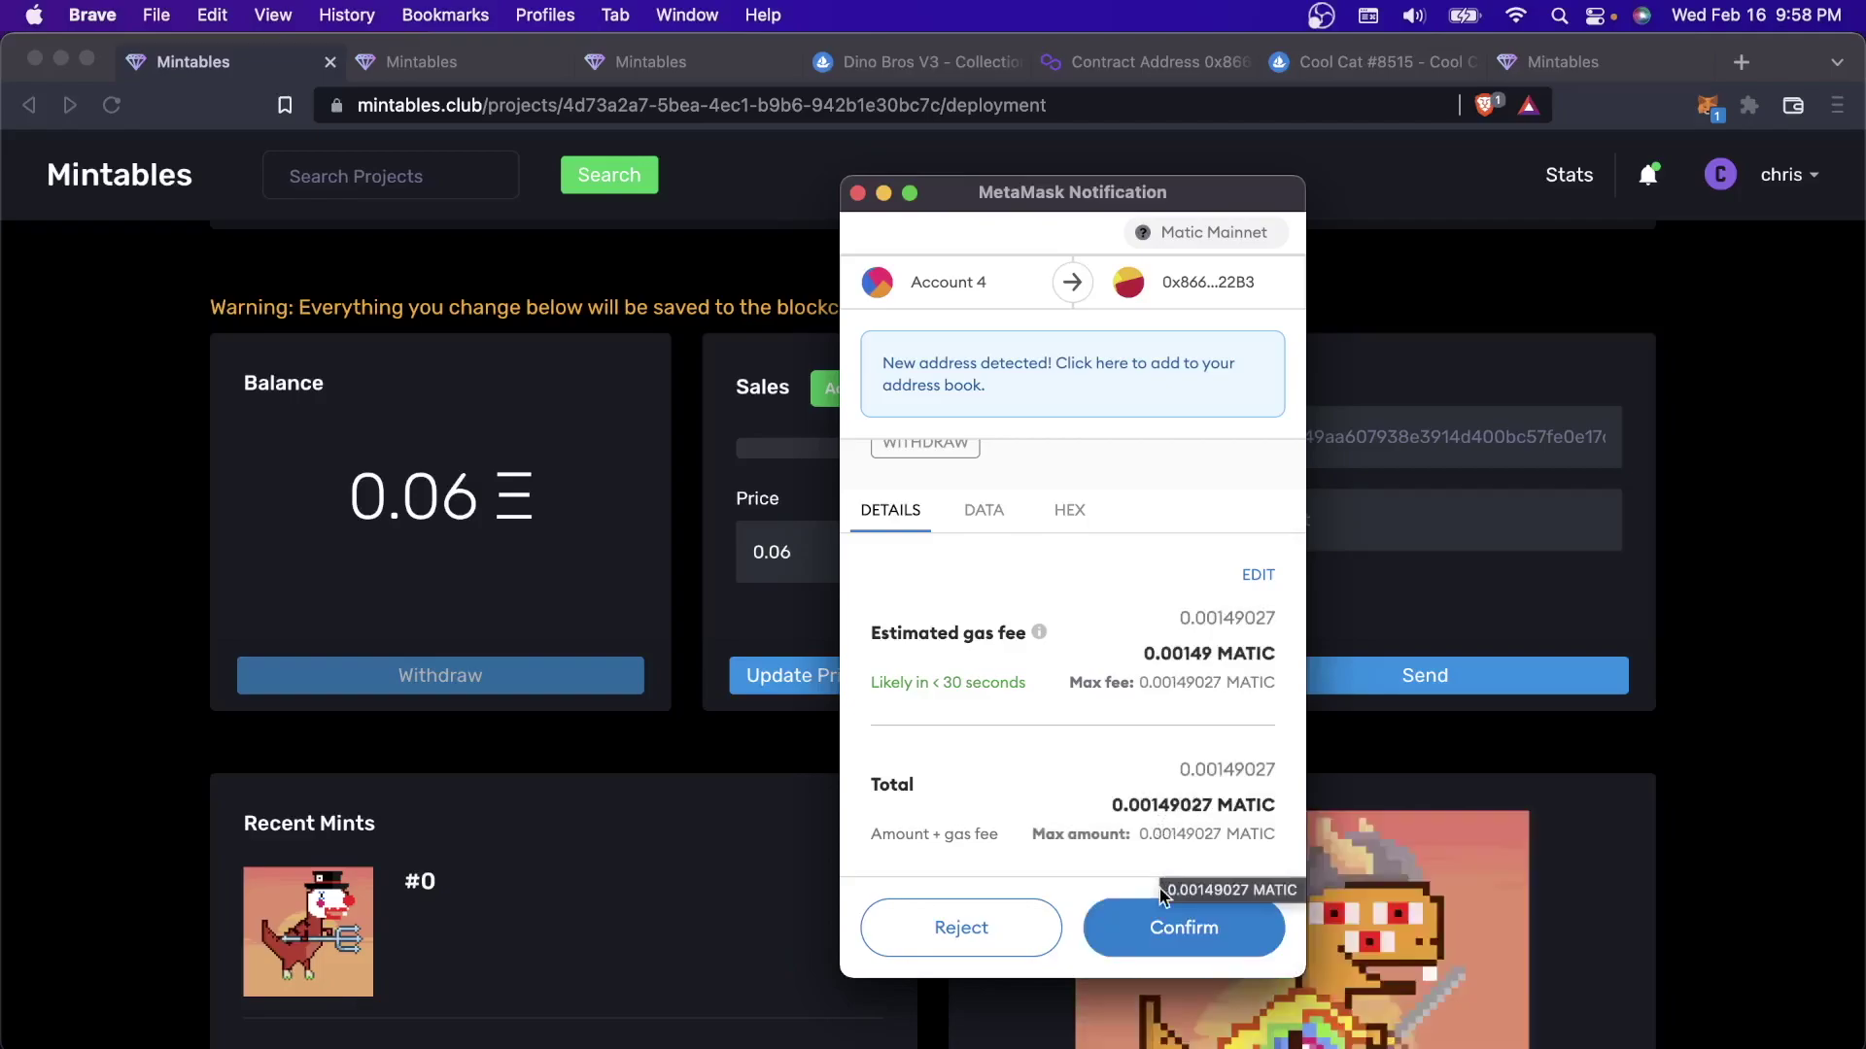
left_click(1162, 923)
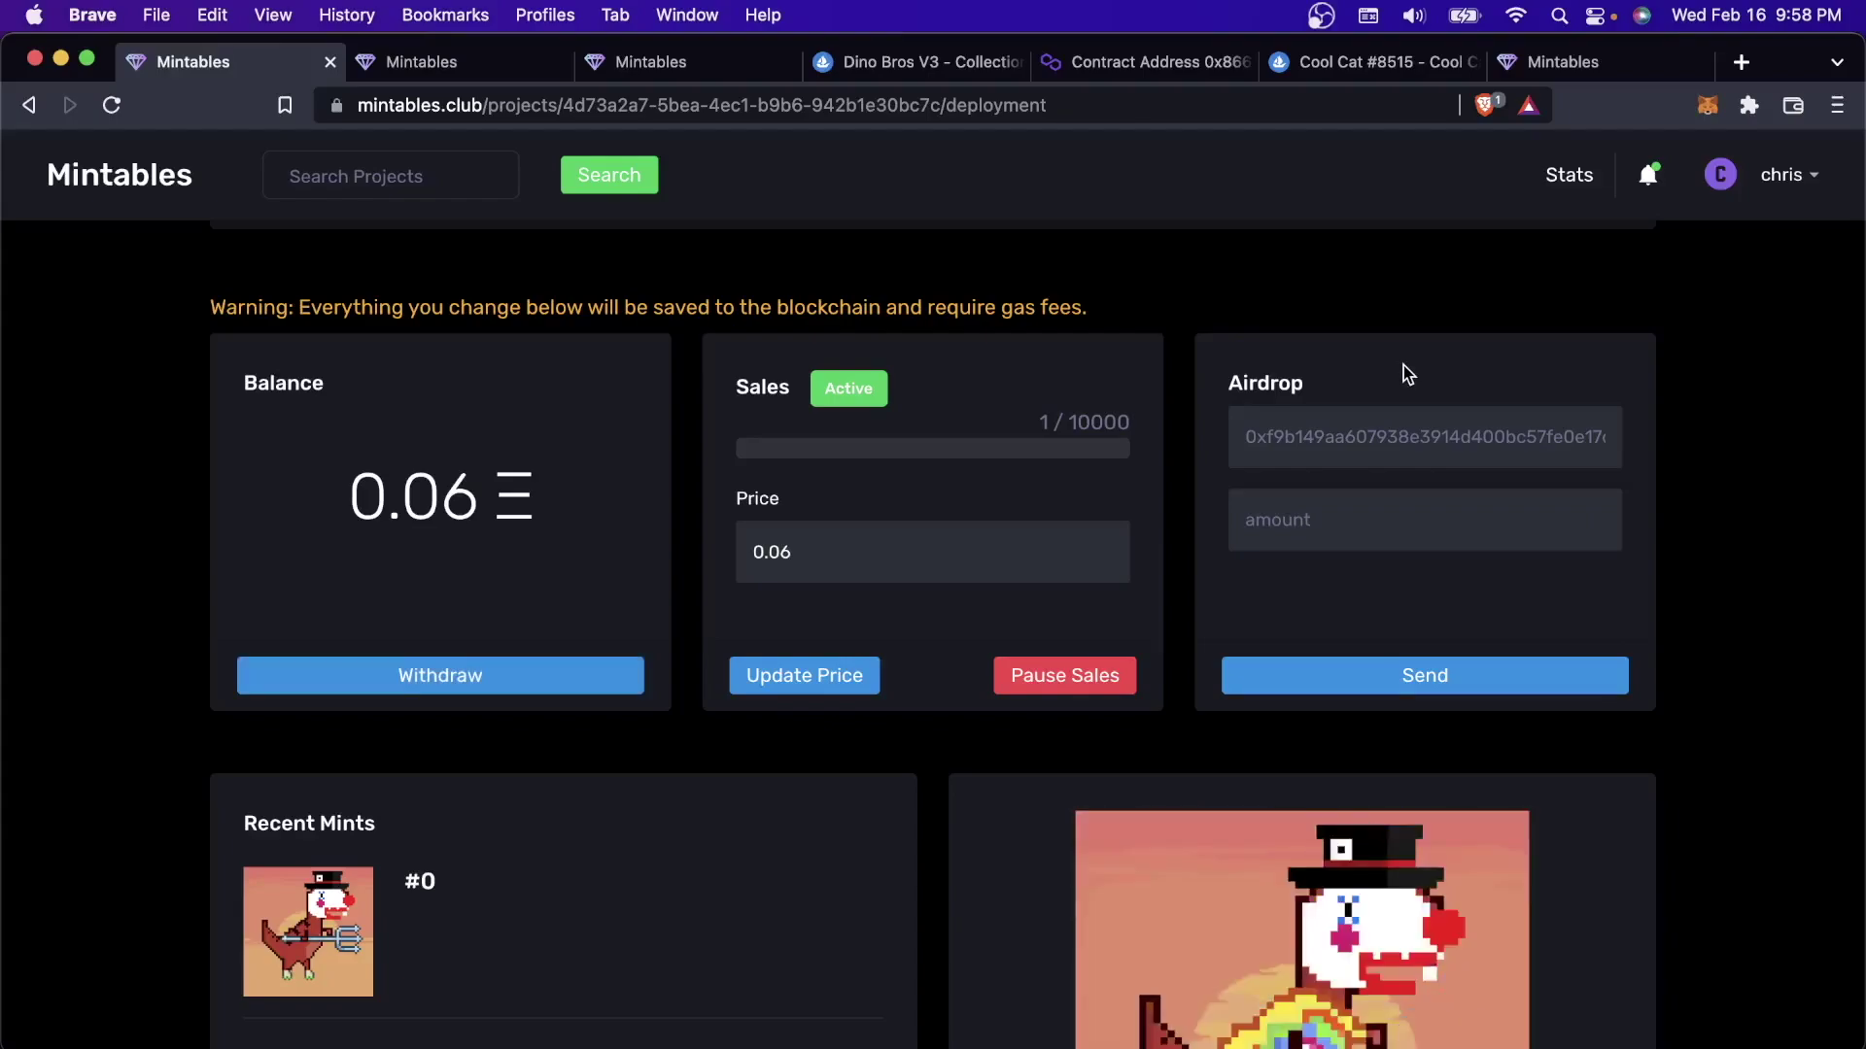
left_click_drag(1193, 293, 775, 299)
left_click(778, 303)
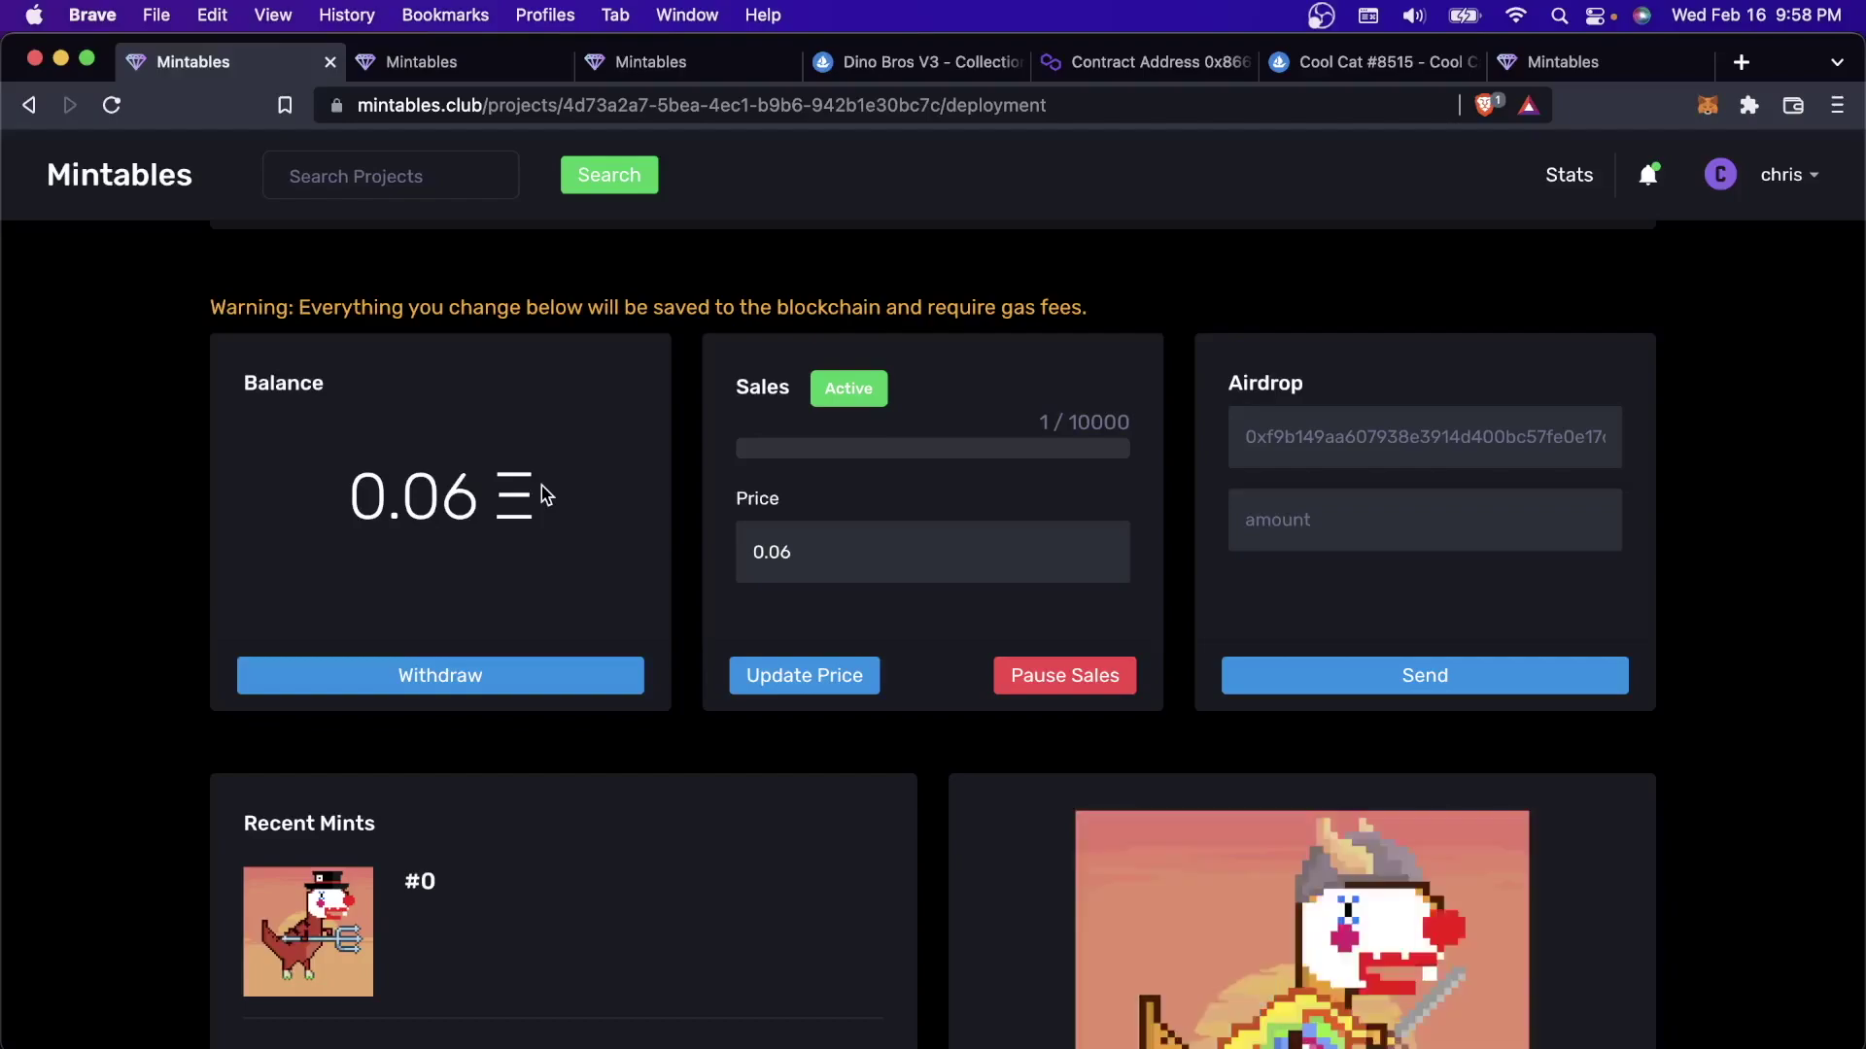
Check in MetaMask that the wallet balance is now 12.8653 MATIC after the withdrawal
left_click(1705, 107)
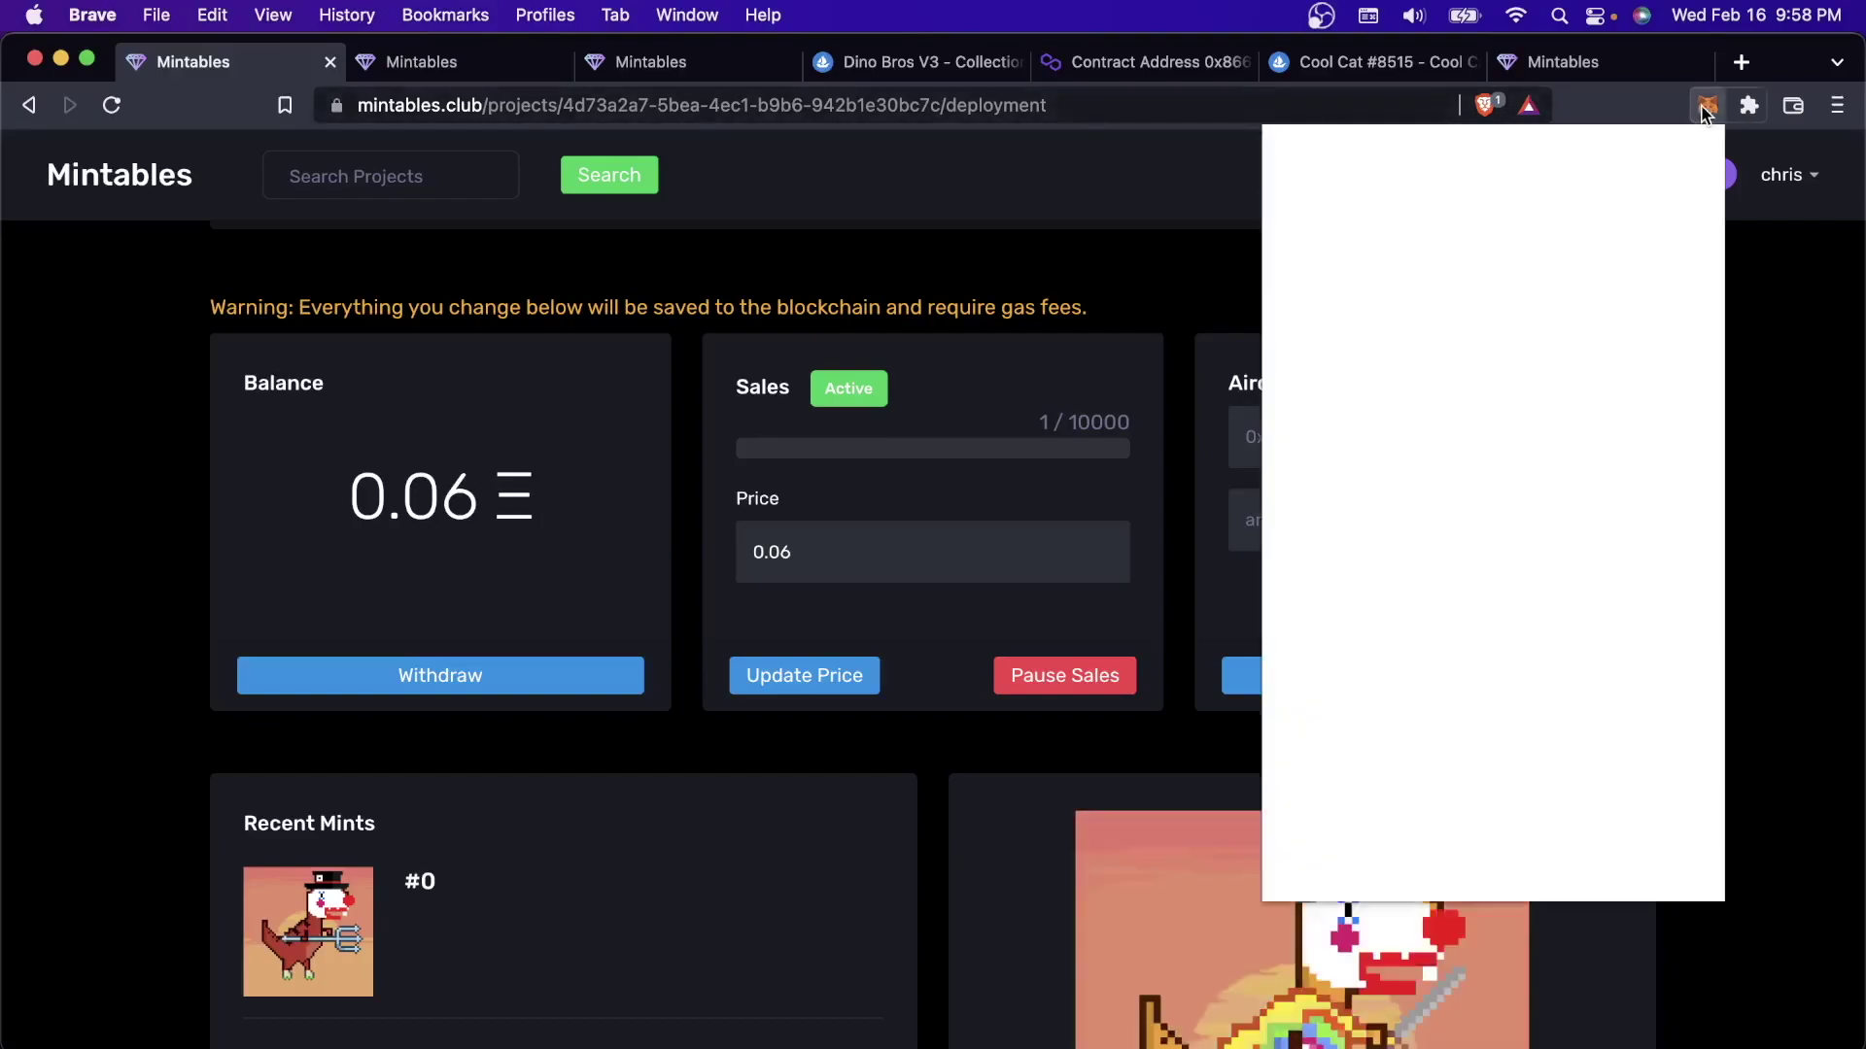
left_click_drag(1419, 398, 1453, 403)
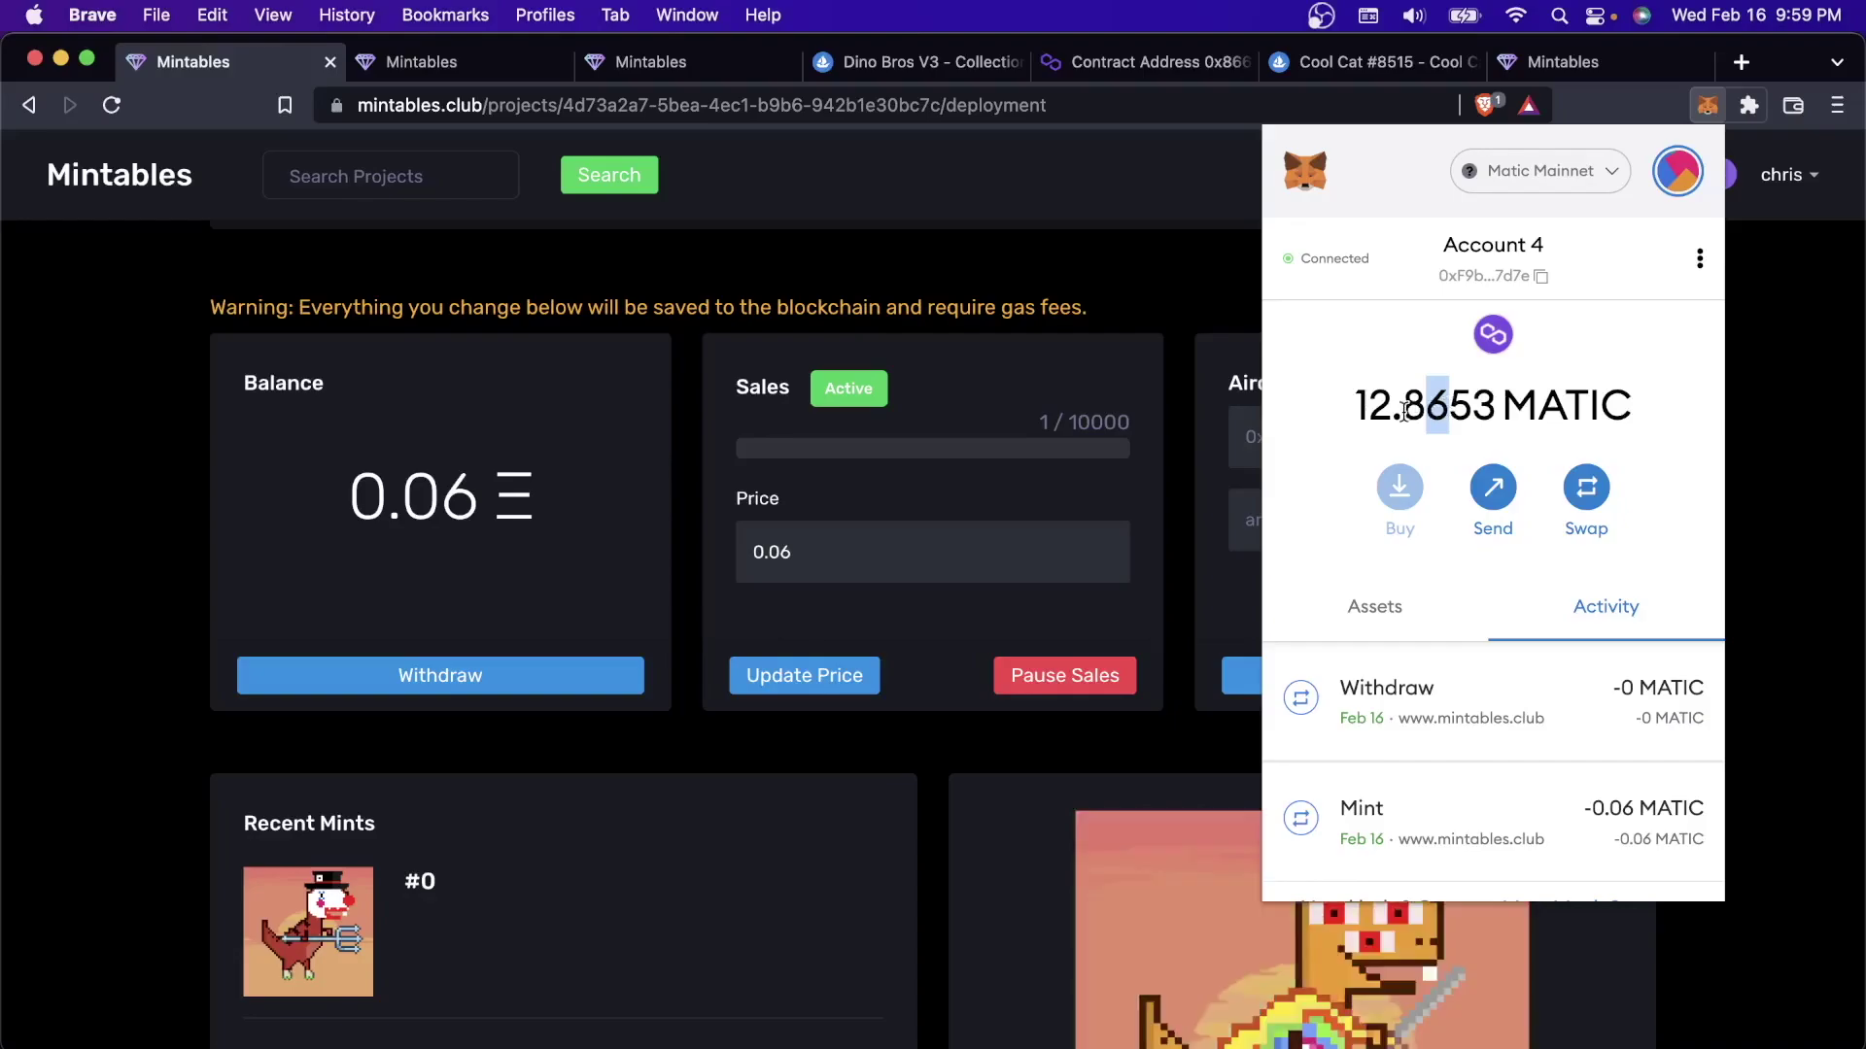
left_click(884, 552)
Reload the dashboard and confirm the Dino Bros Balance card reads 0
key("super+r")
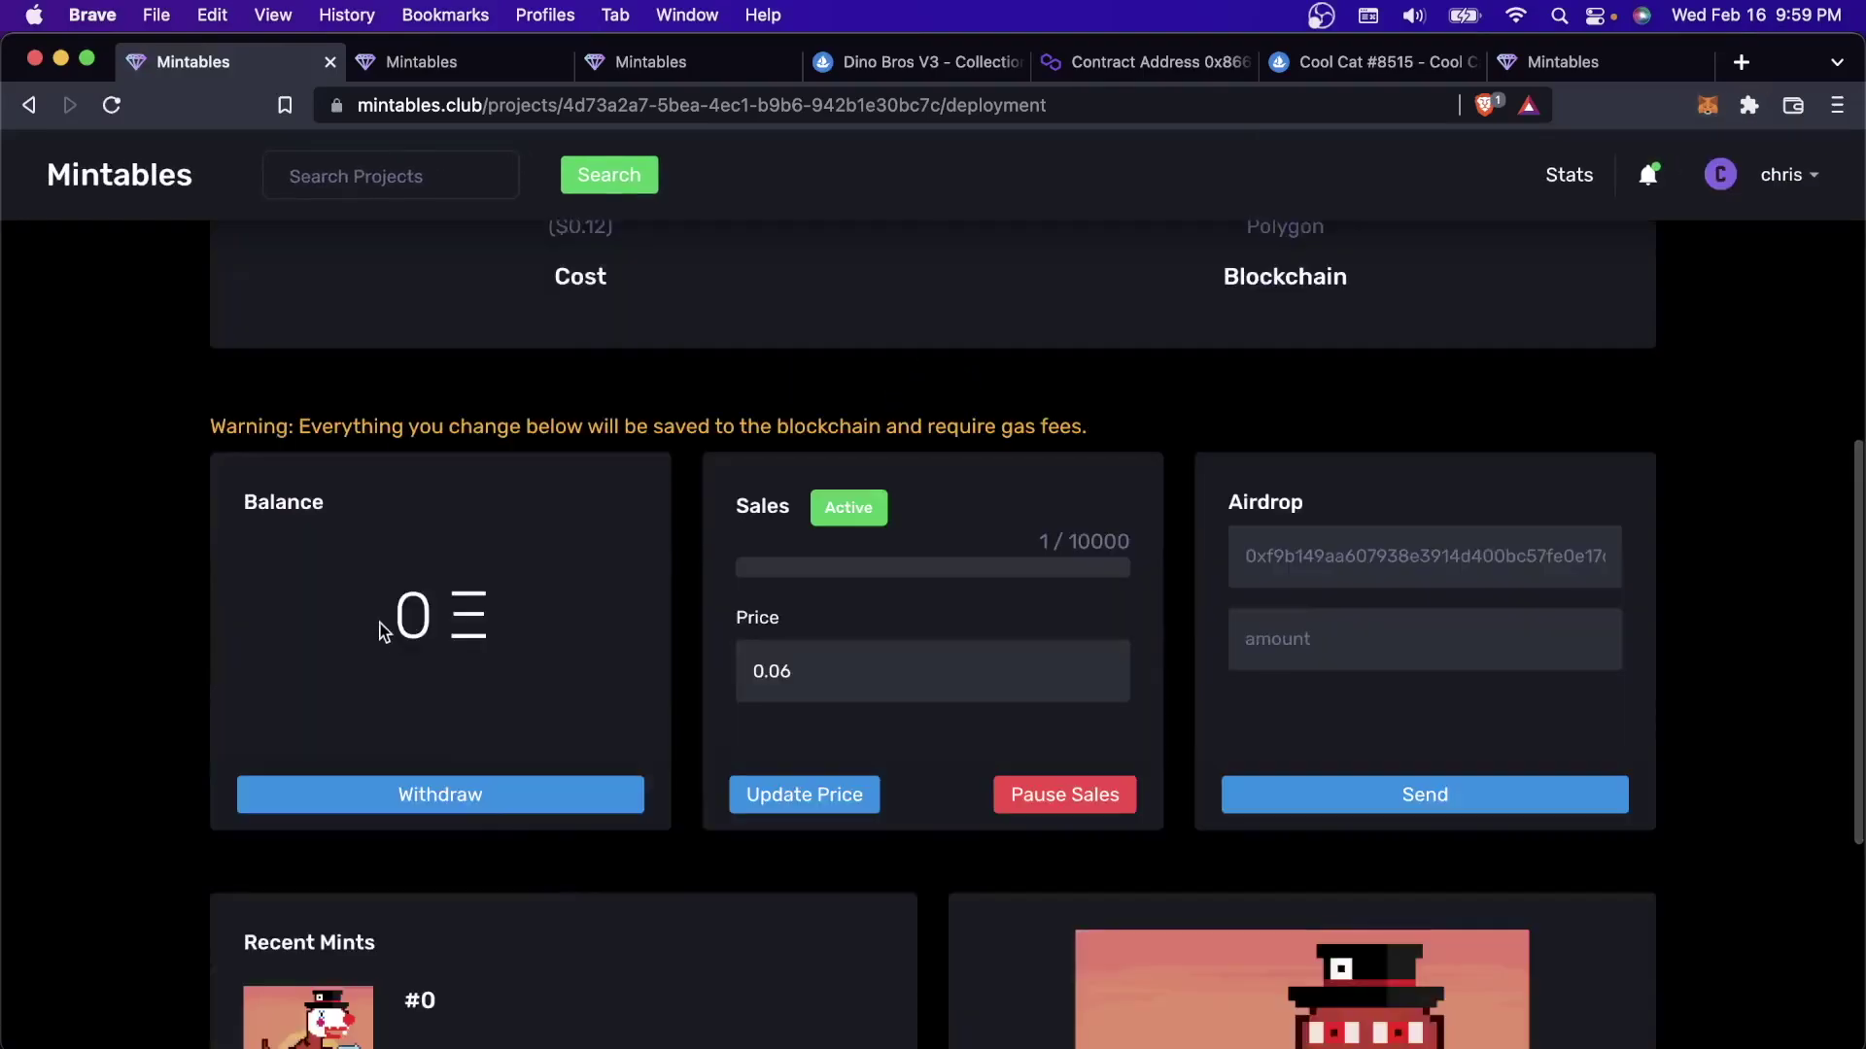
left_click_drag(389, 627, 633, 632)
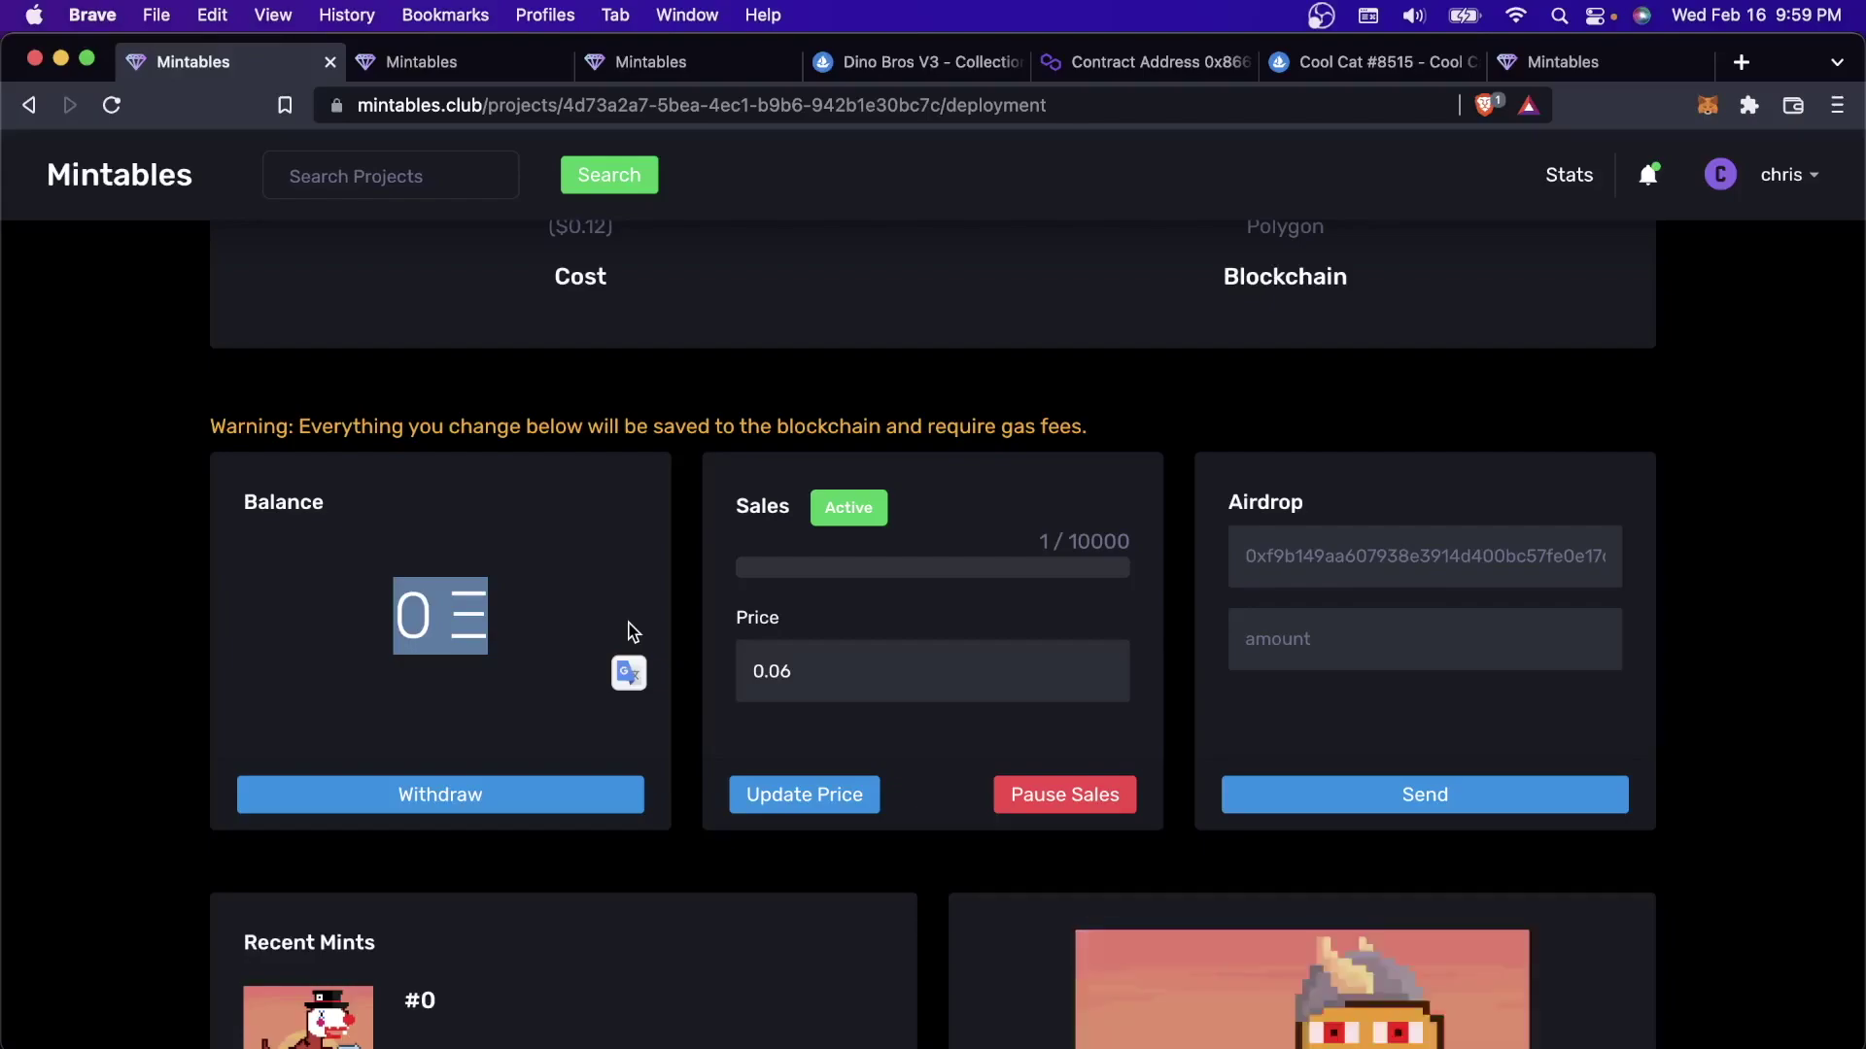
scroll(633, 633, "down", 2)
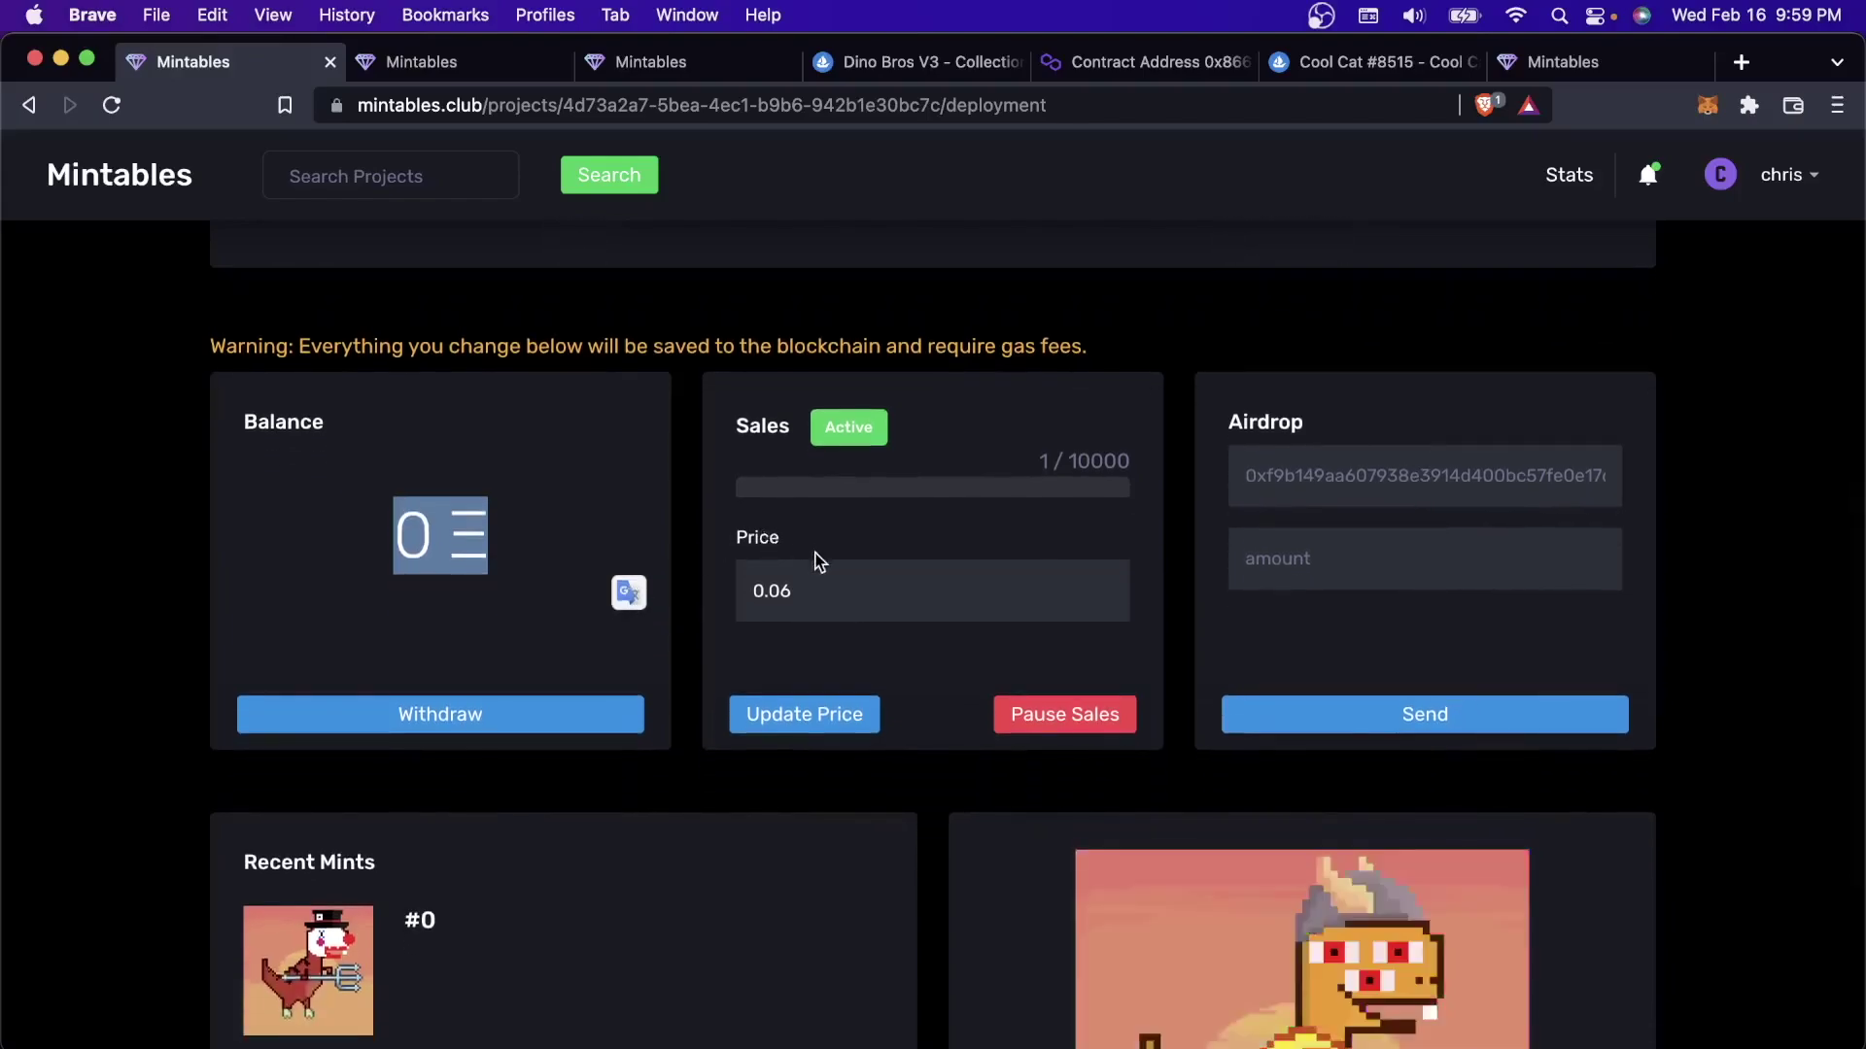
left_click(816, 561)
Replace the 0.06 mint price with 1 and submit the price update
left_click(814, 579)
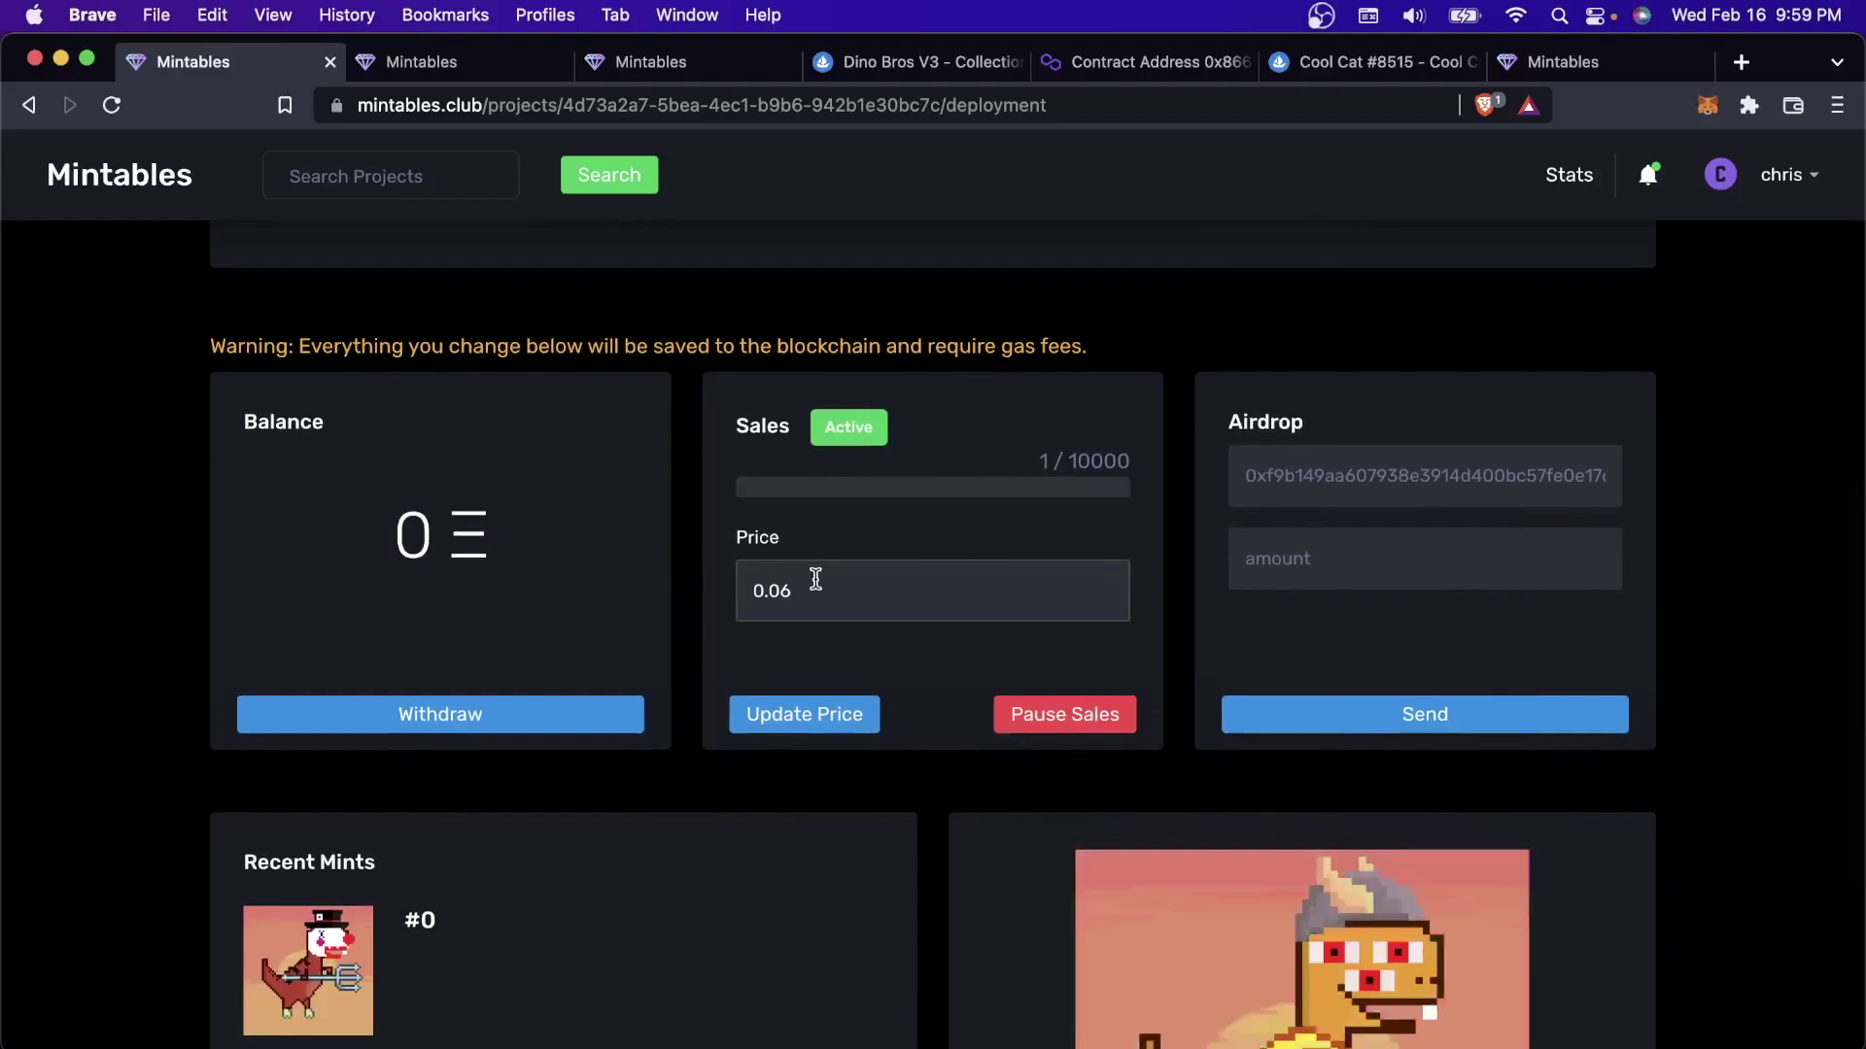
left_click(815, 582)
key("BackSpace")
key("BackSpace")
type("10")
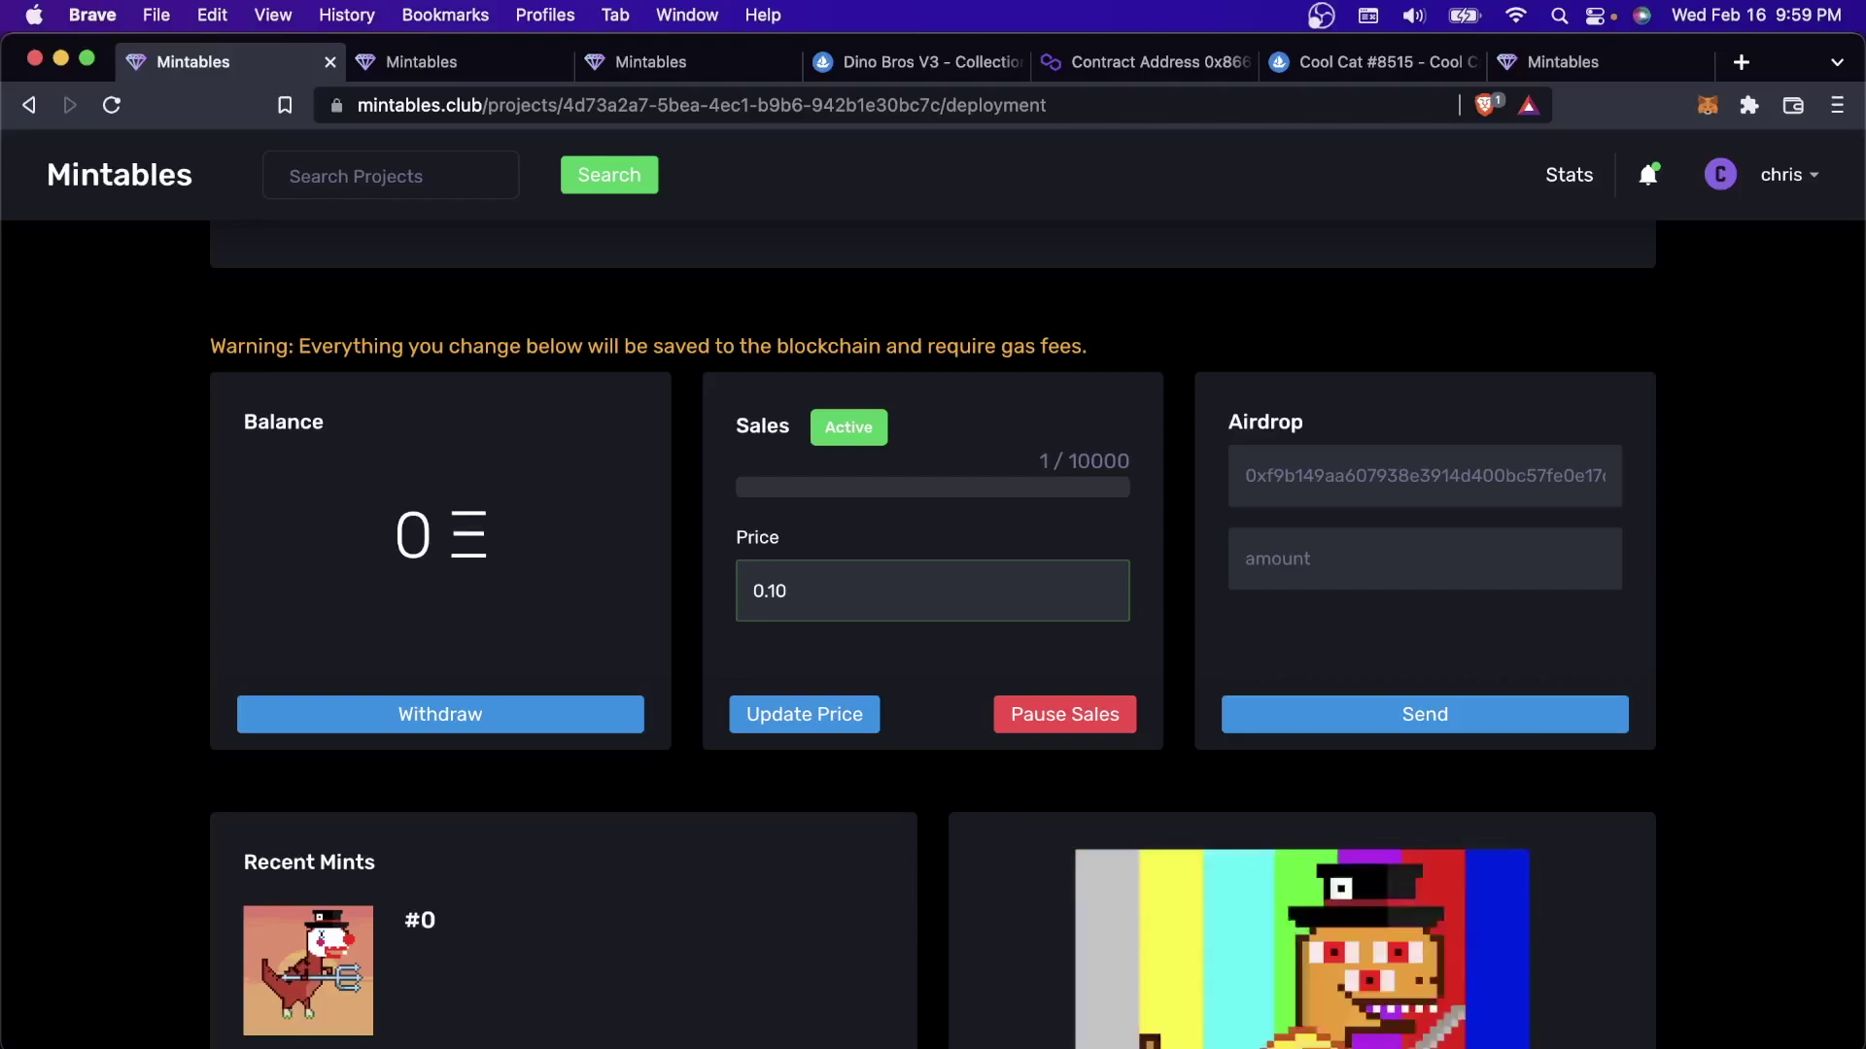
key("BackSpace")
key("BackSpace")
key("BackSpace")
key("BackSpace")
type("1")
left_click(799, 716)
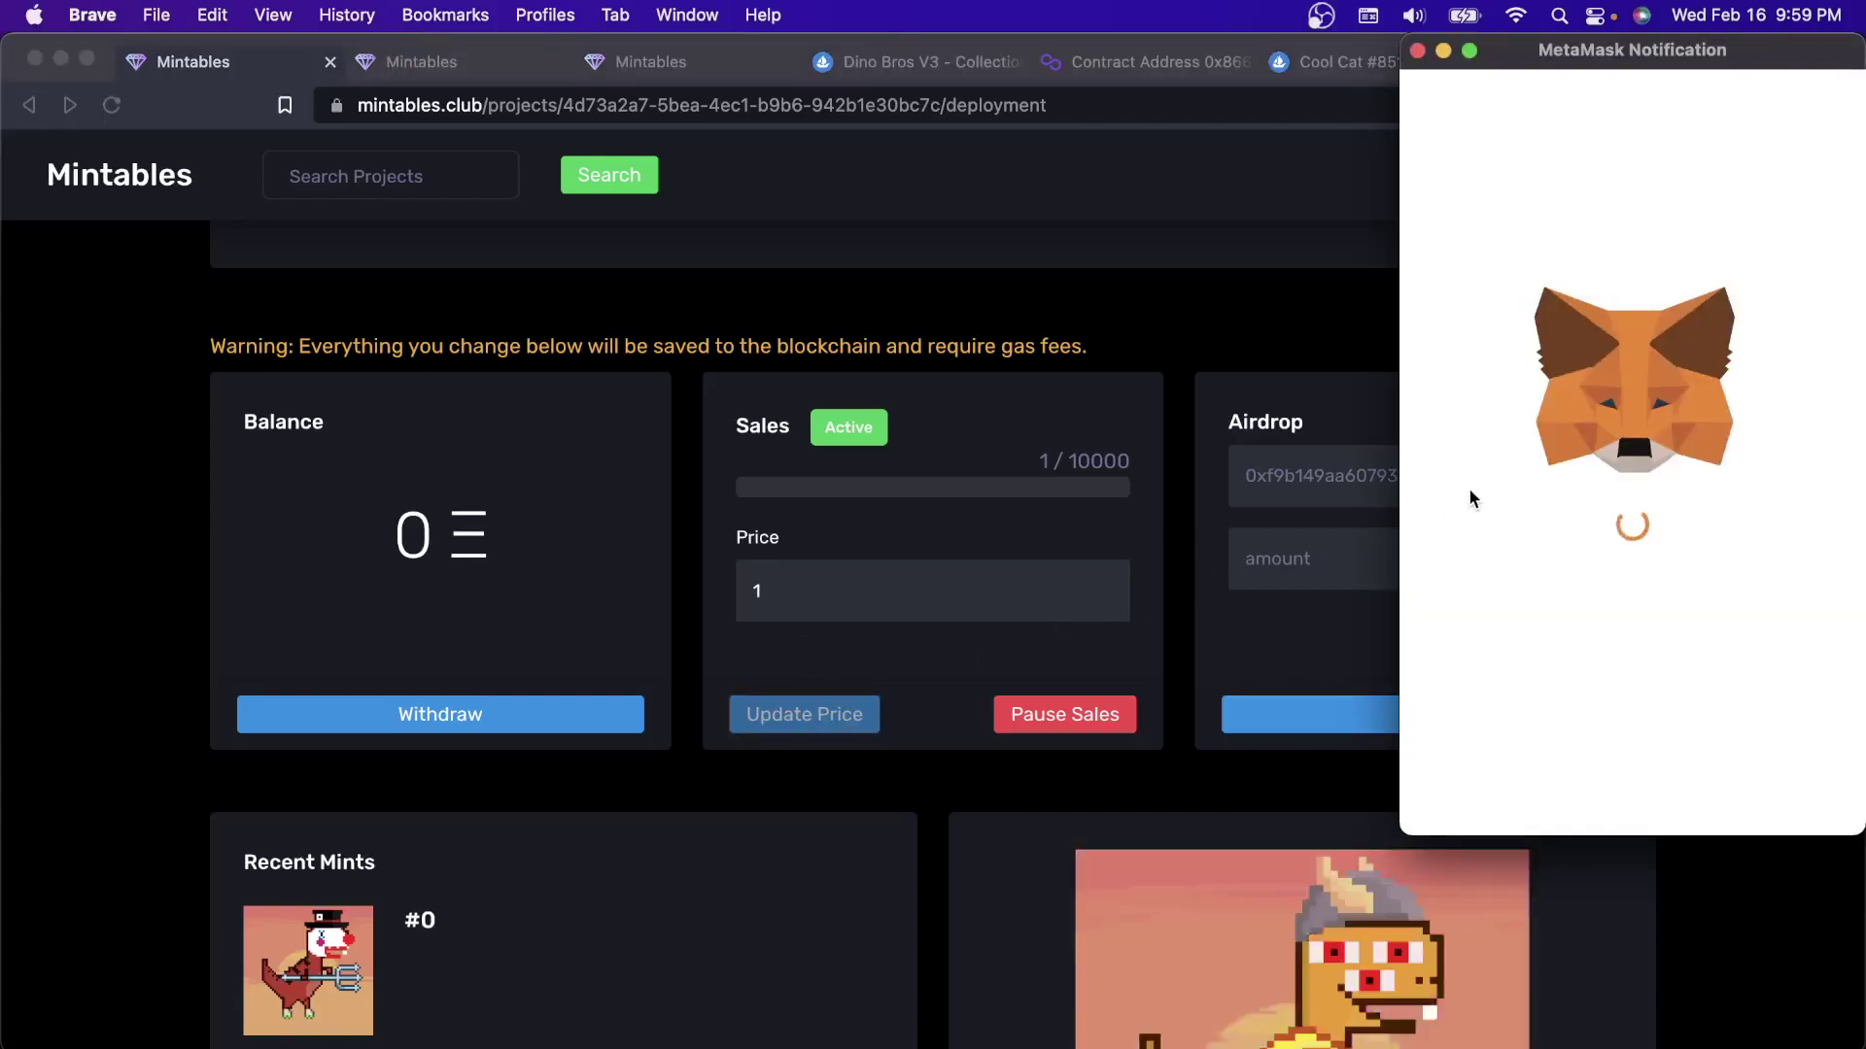
Review the estimated gas fee in MetaMask and reject the price-change transaction
scroll(1701, 464, "down", 2)
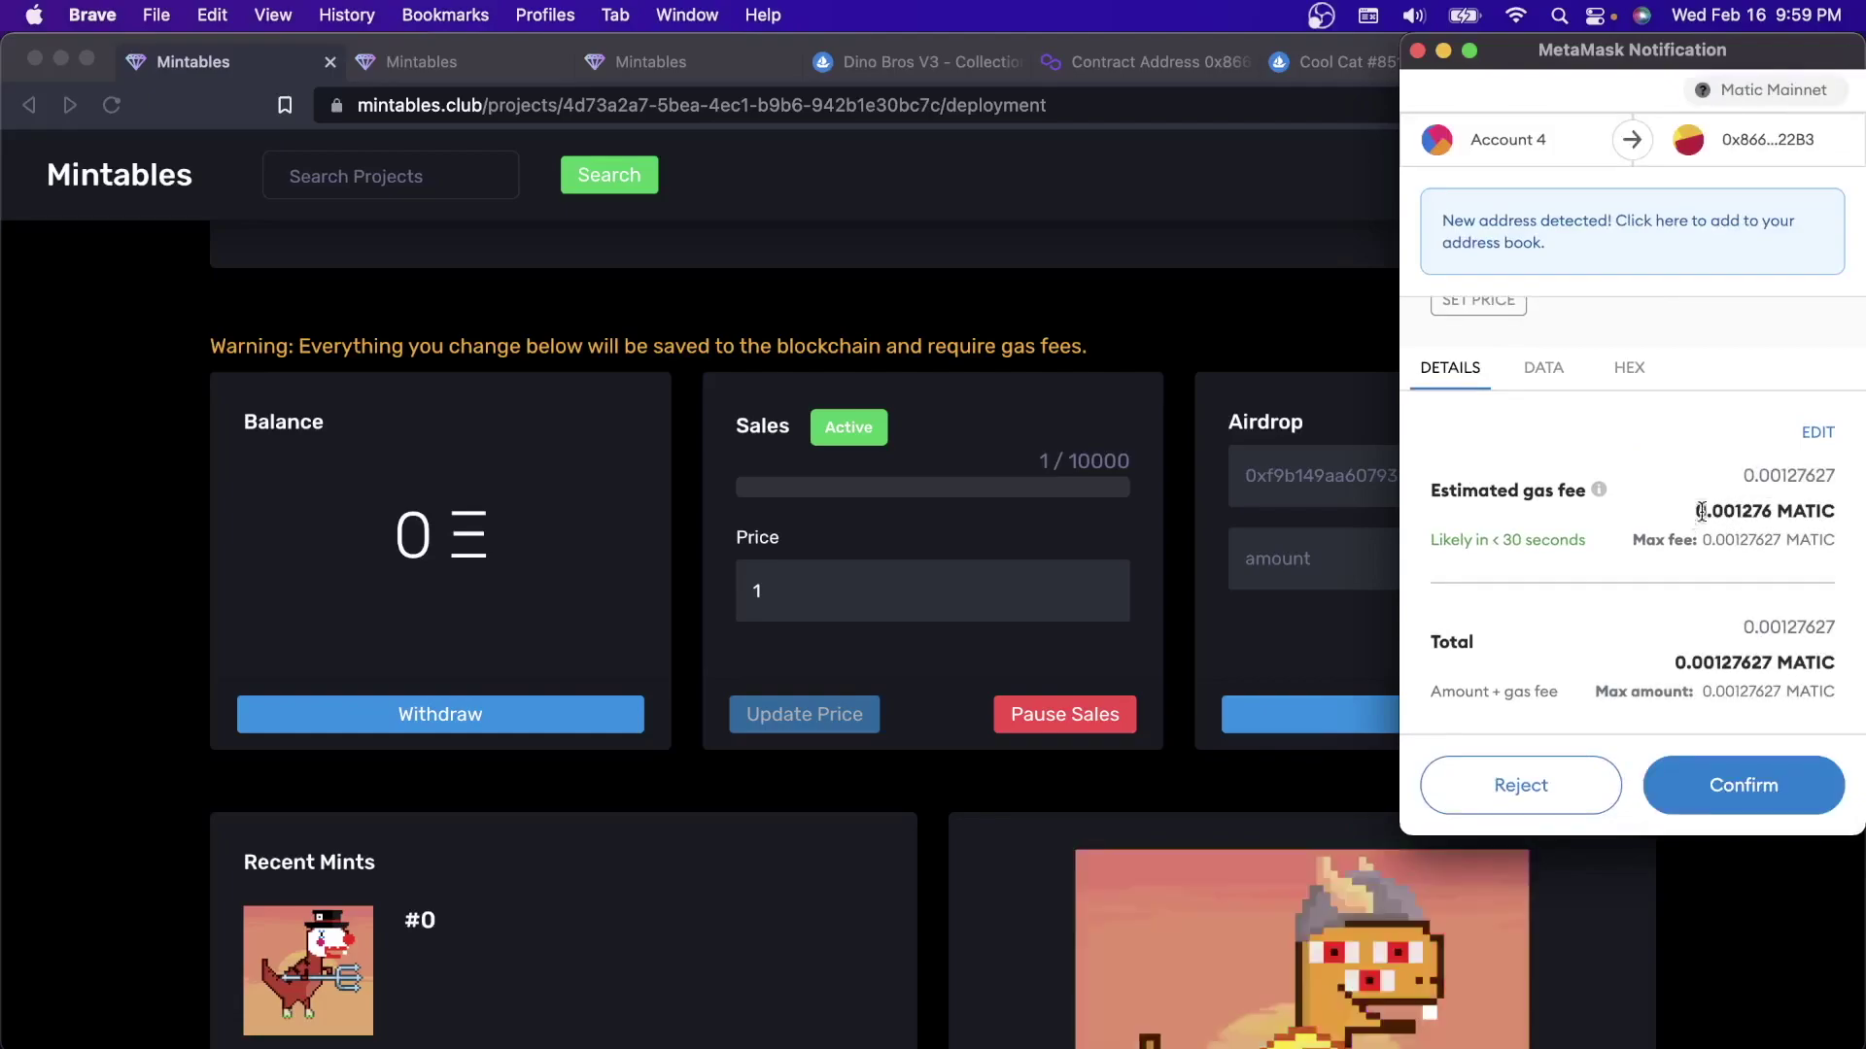
left_click_drag(1700, 511, 1844, 518)
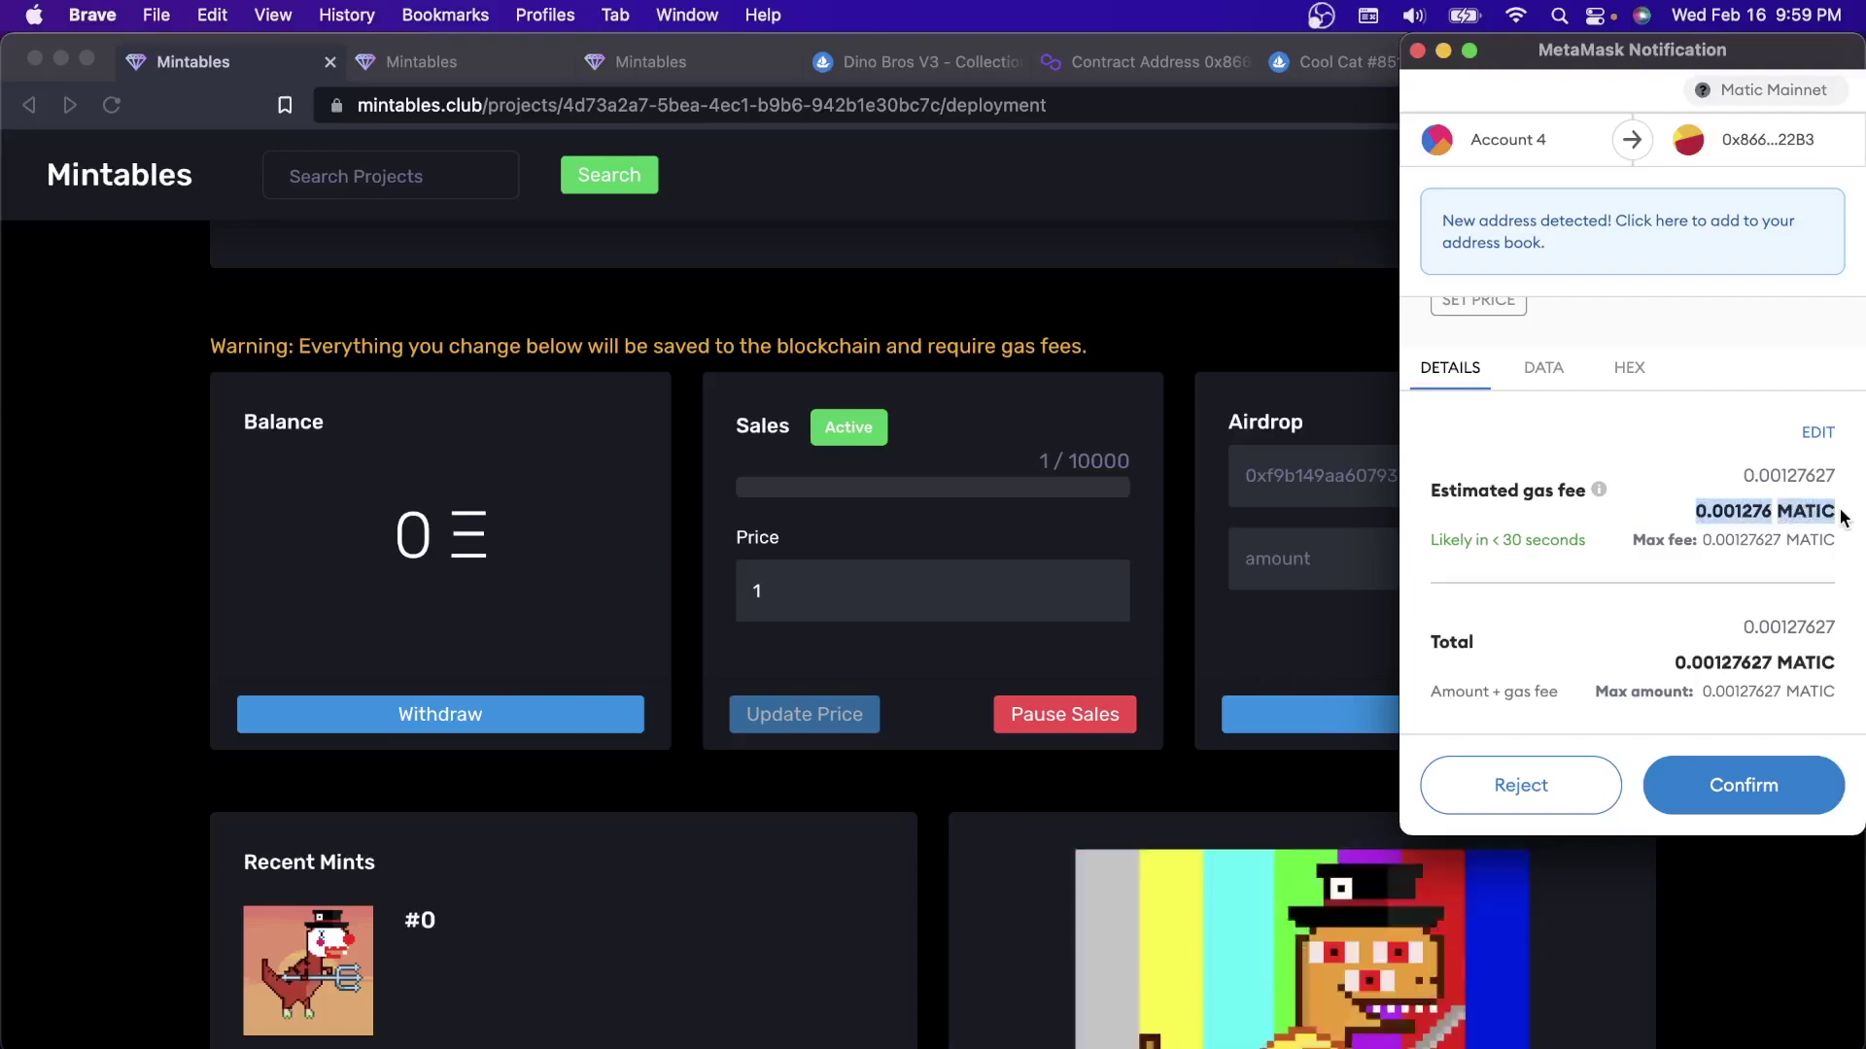
left_click(1523, 804)
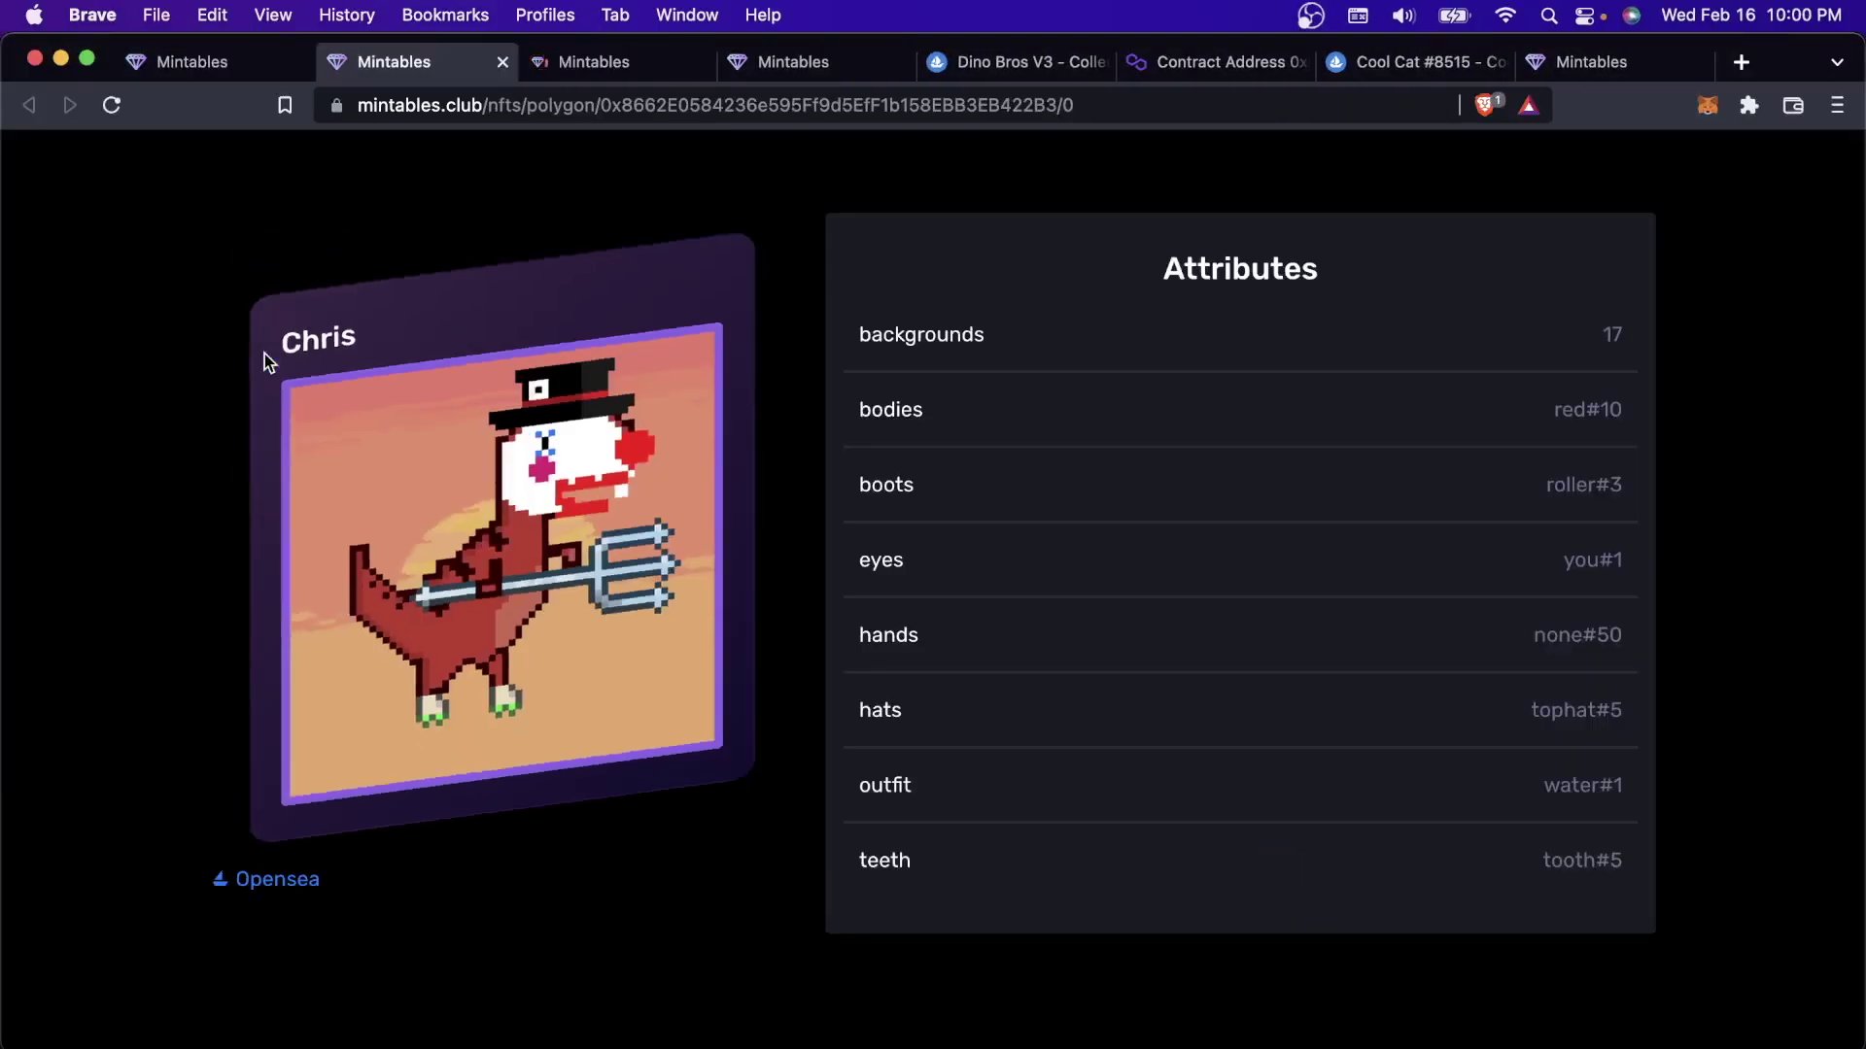
Scroll the deployment page to the zero Balance panel, then switch to the public Dino Bros mint page
key("super+l")
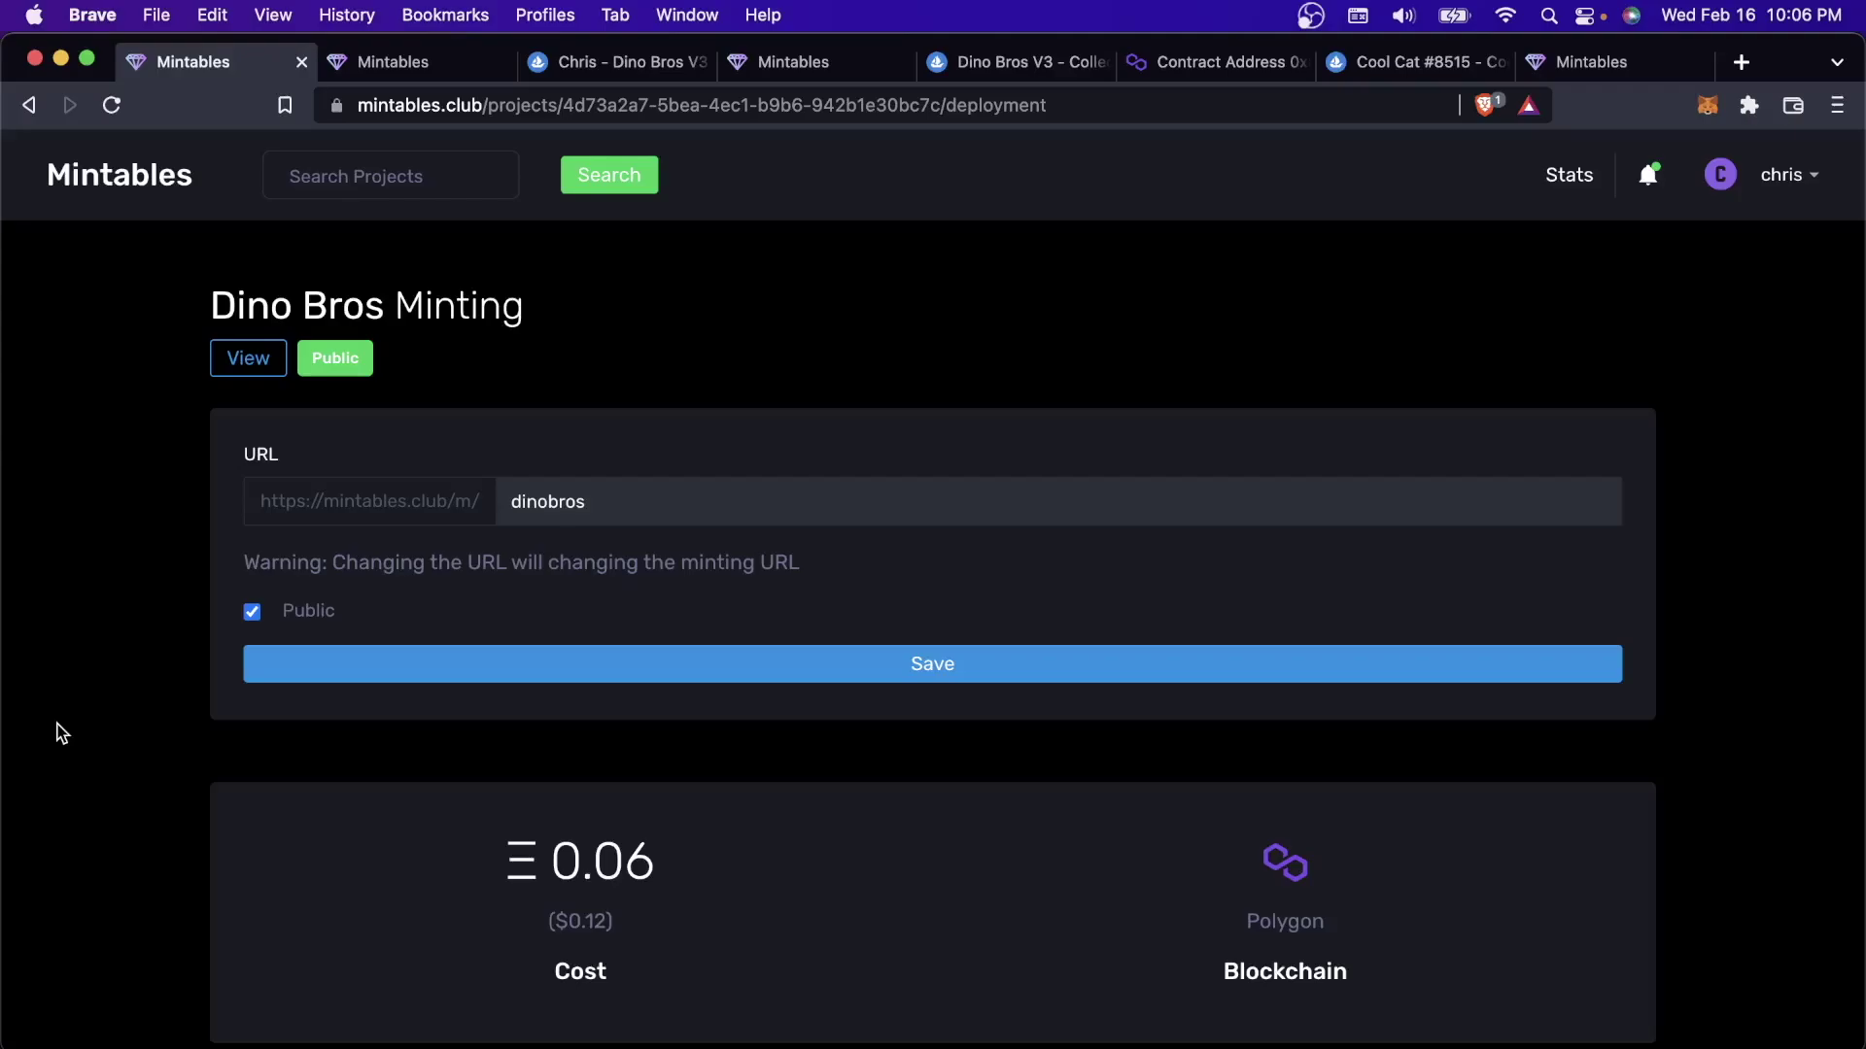
scroll(60, 734, "down", 6)
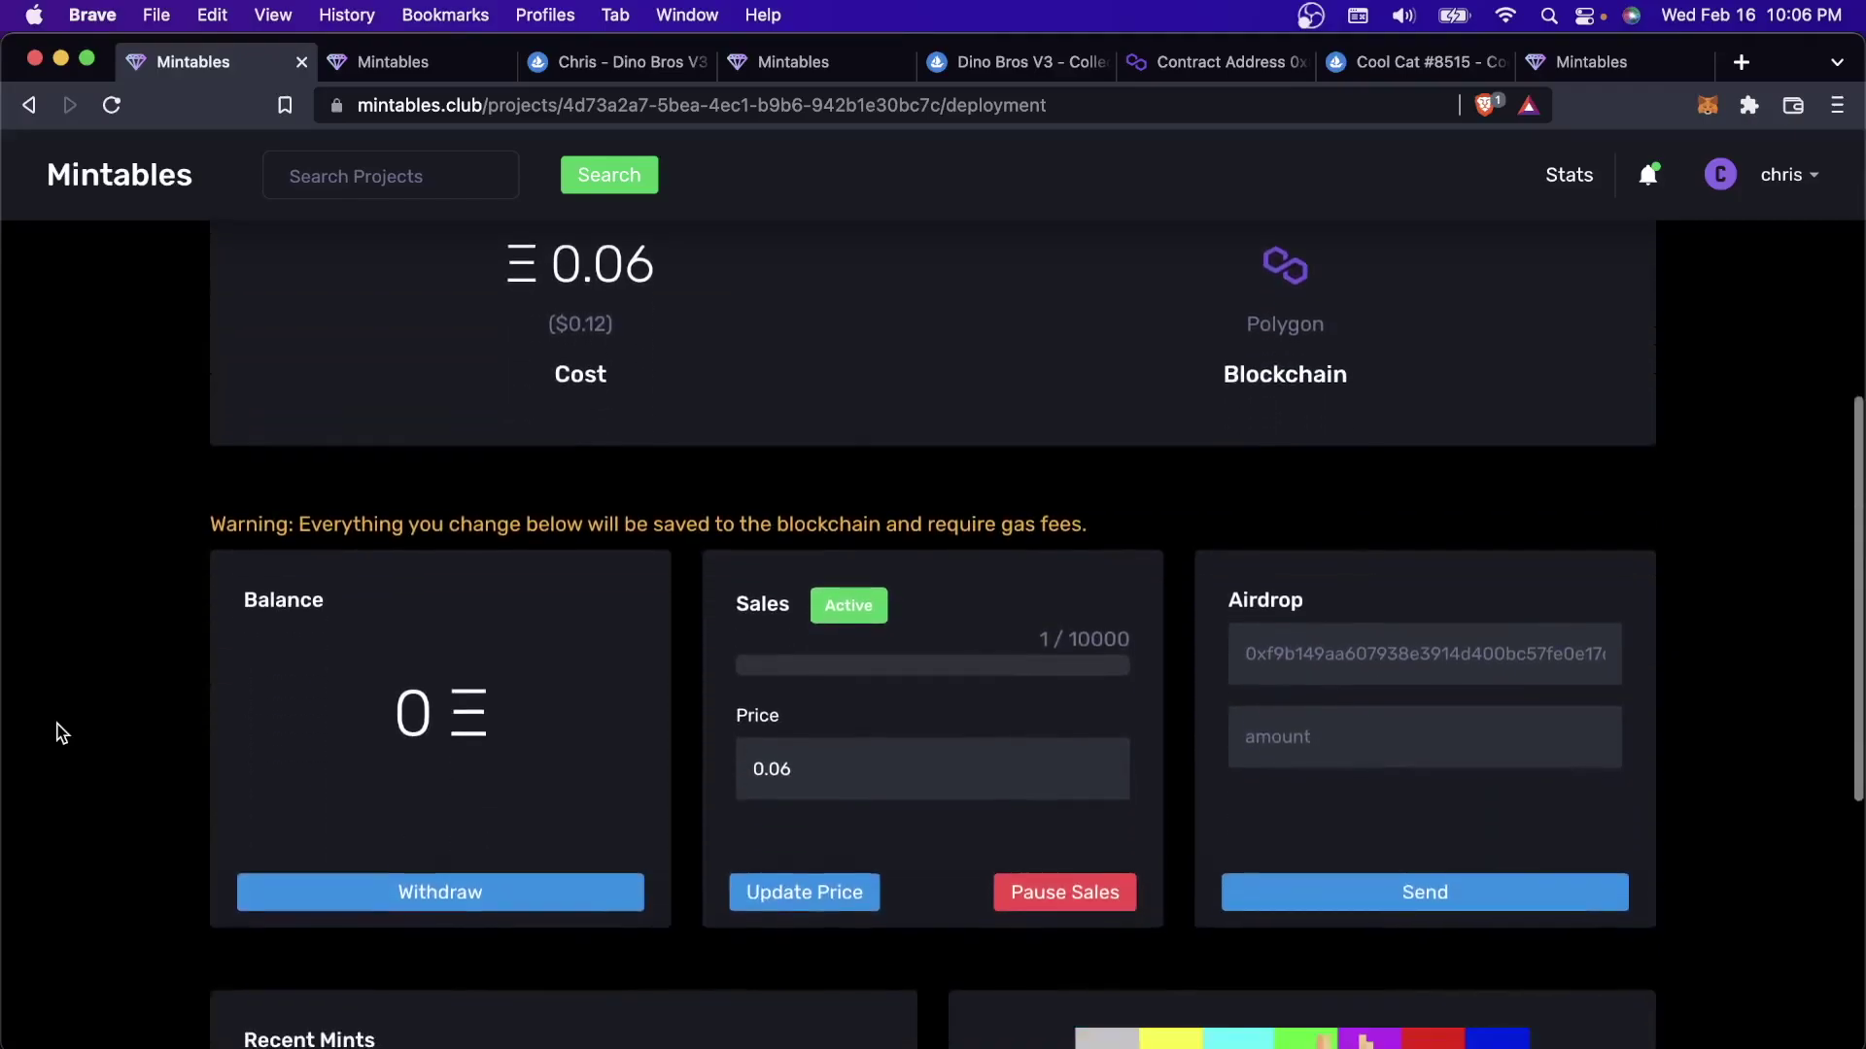
scroll(57, 733, "down", 1)
key("ctrl+Tab")
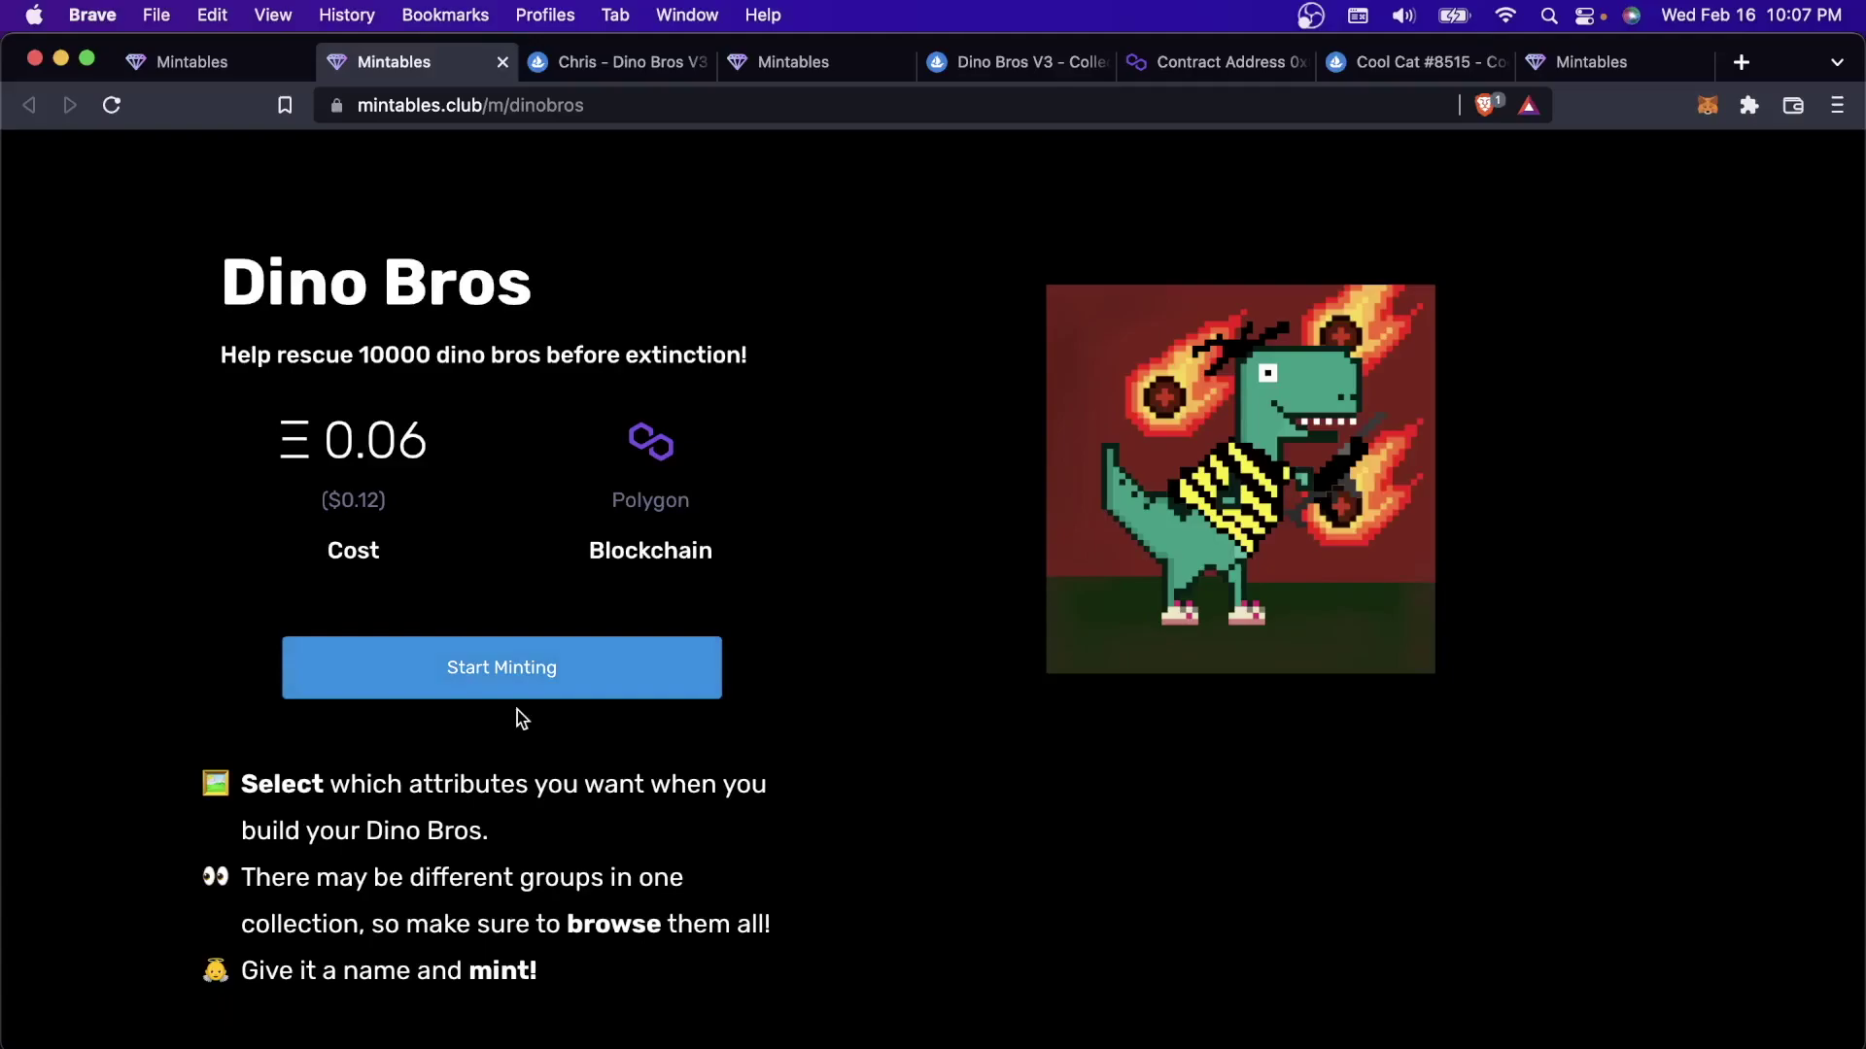
Build a sunset, red, booted, clown-eyed, top-hat, trident, toothed dino; open the owned match on OpenSea
left_click(493, 669)
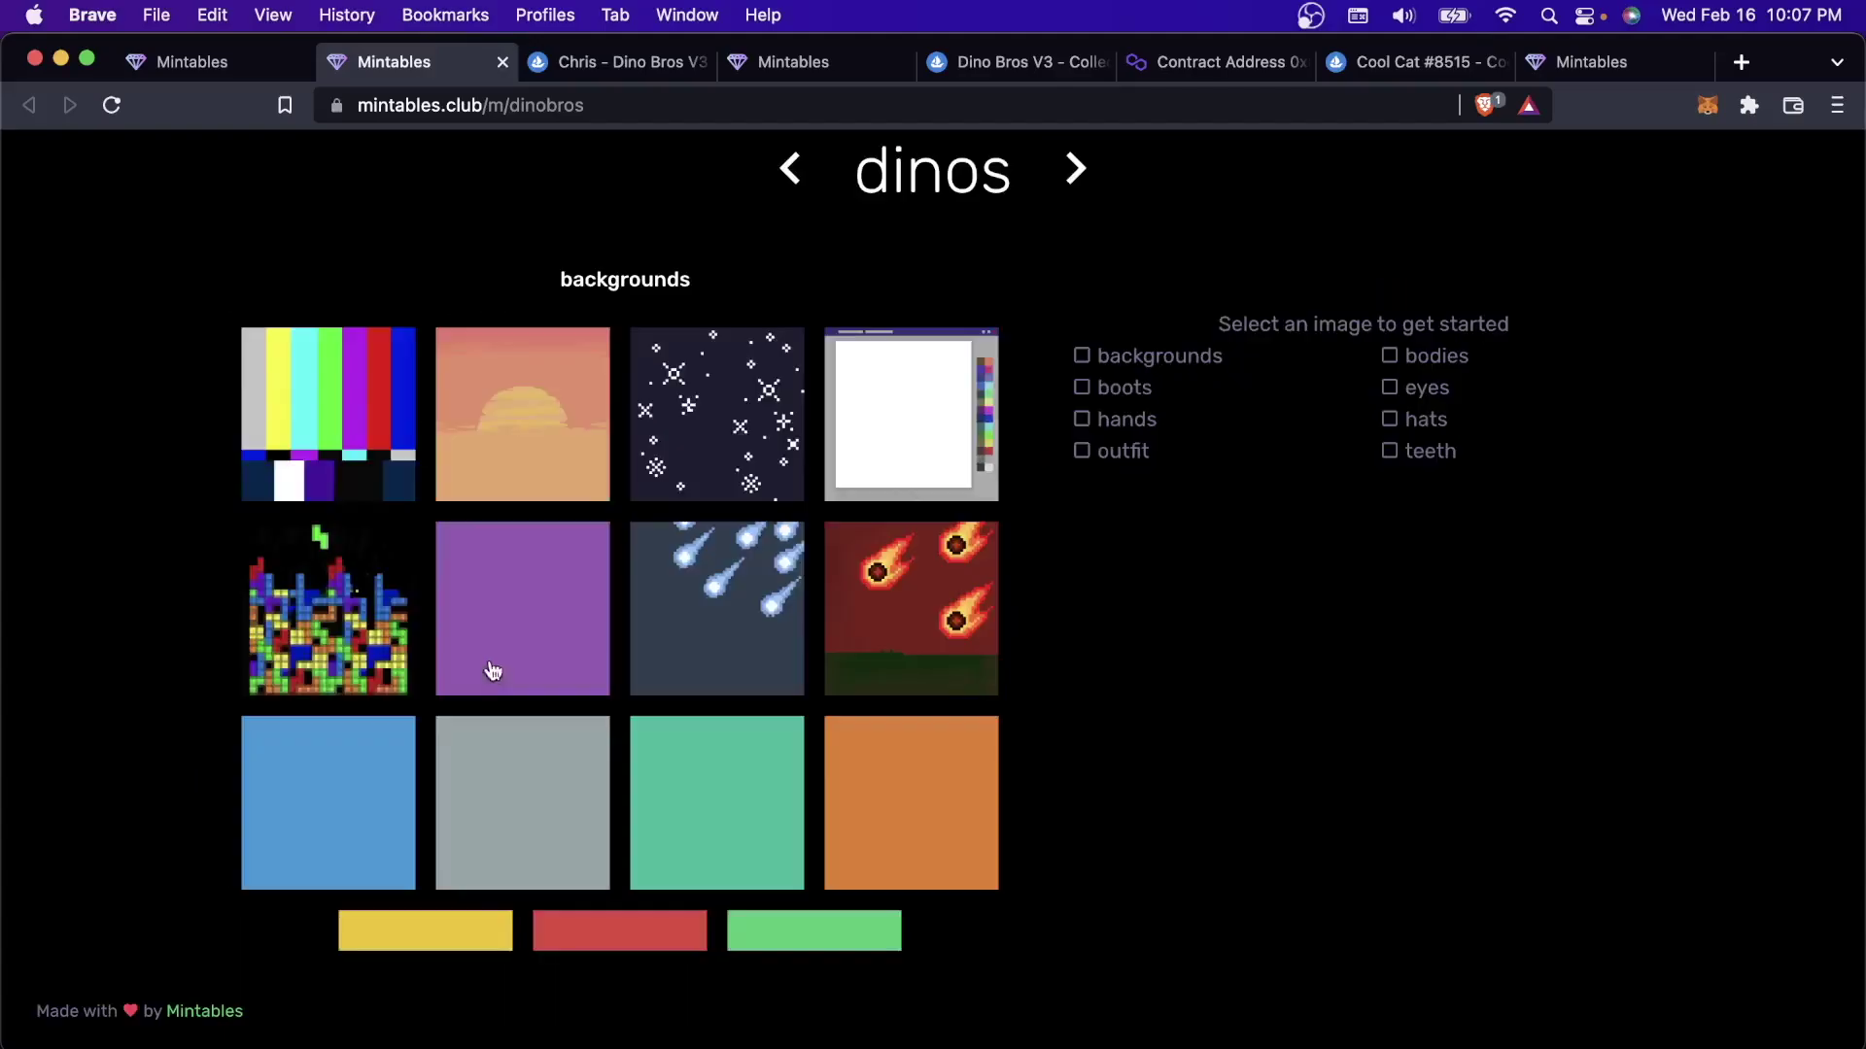
left_click(534, 493)
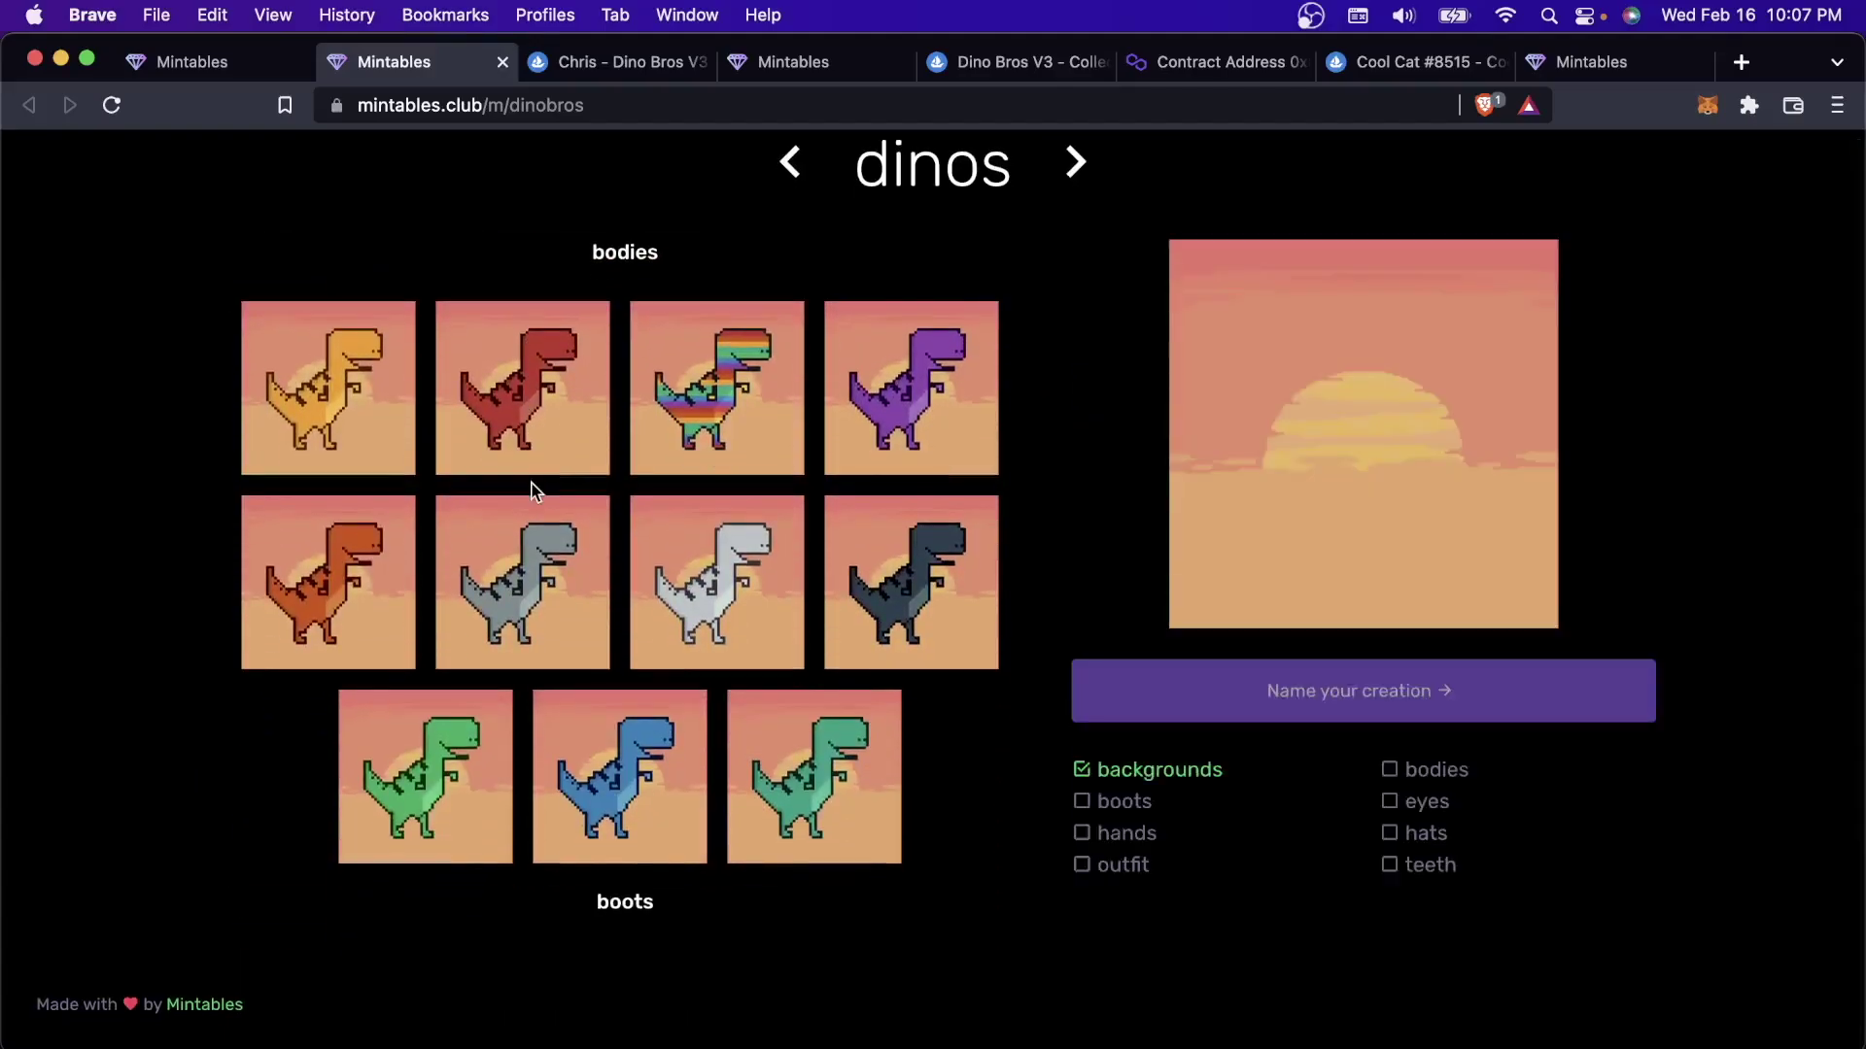
left_click(535, 454)
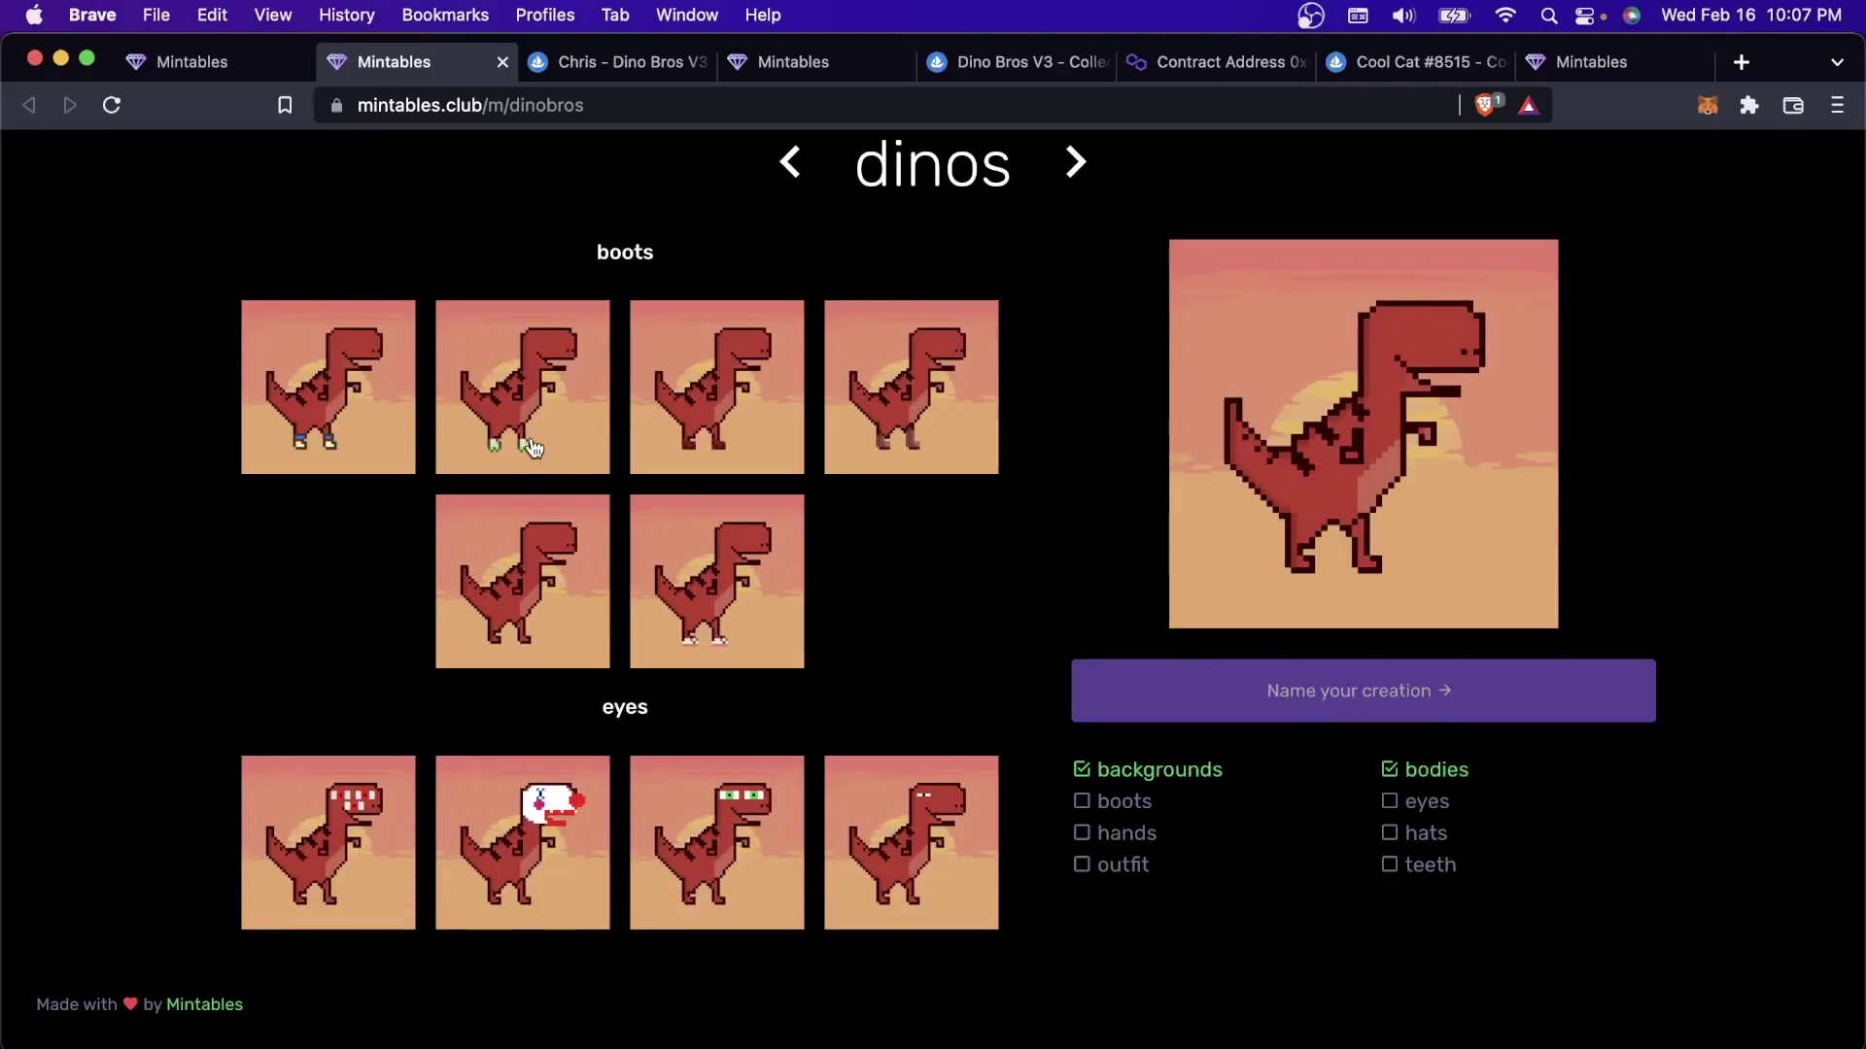
left_click(535, 419)
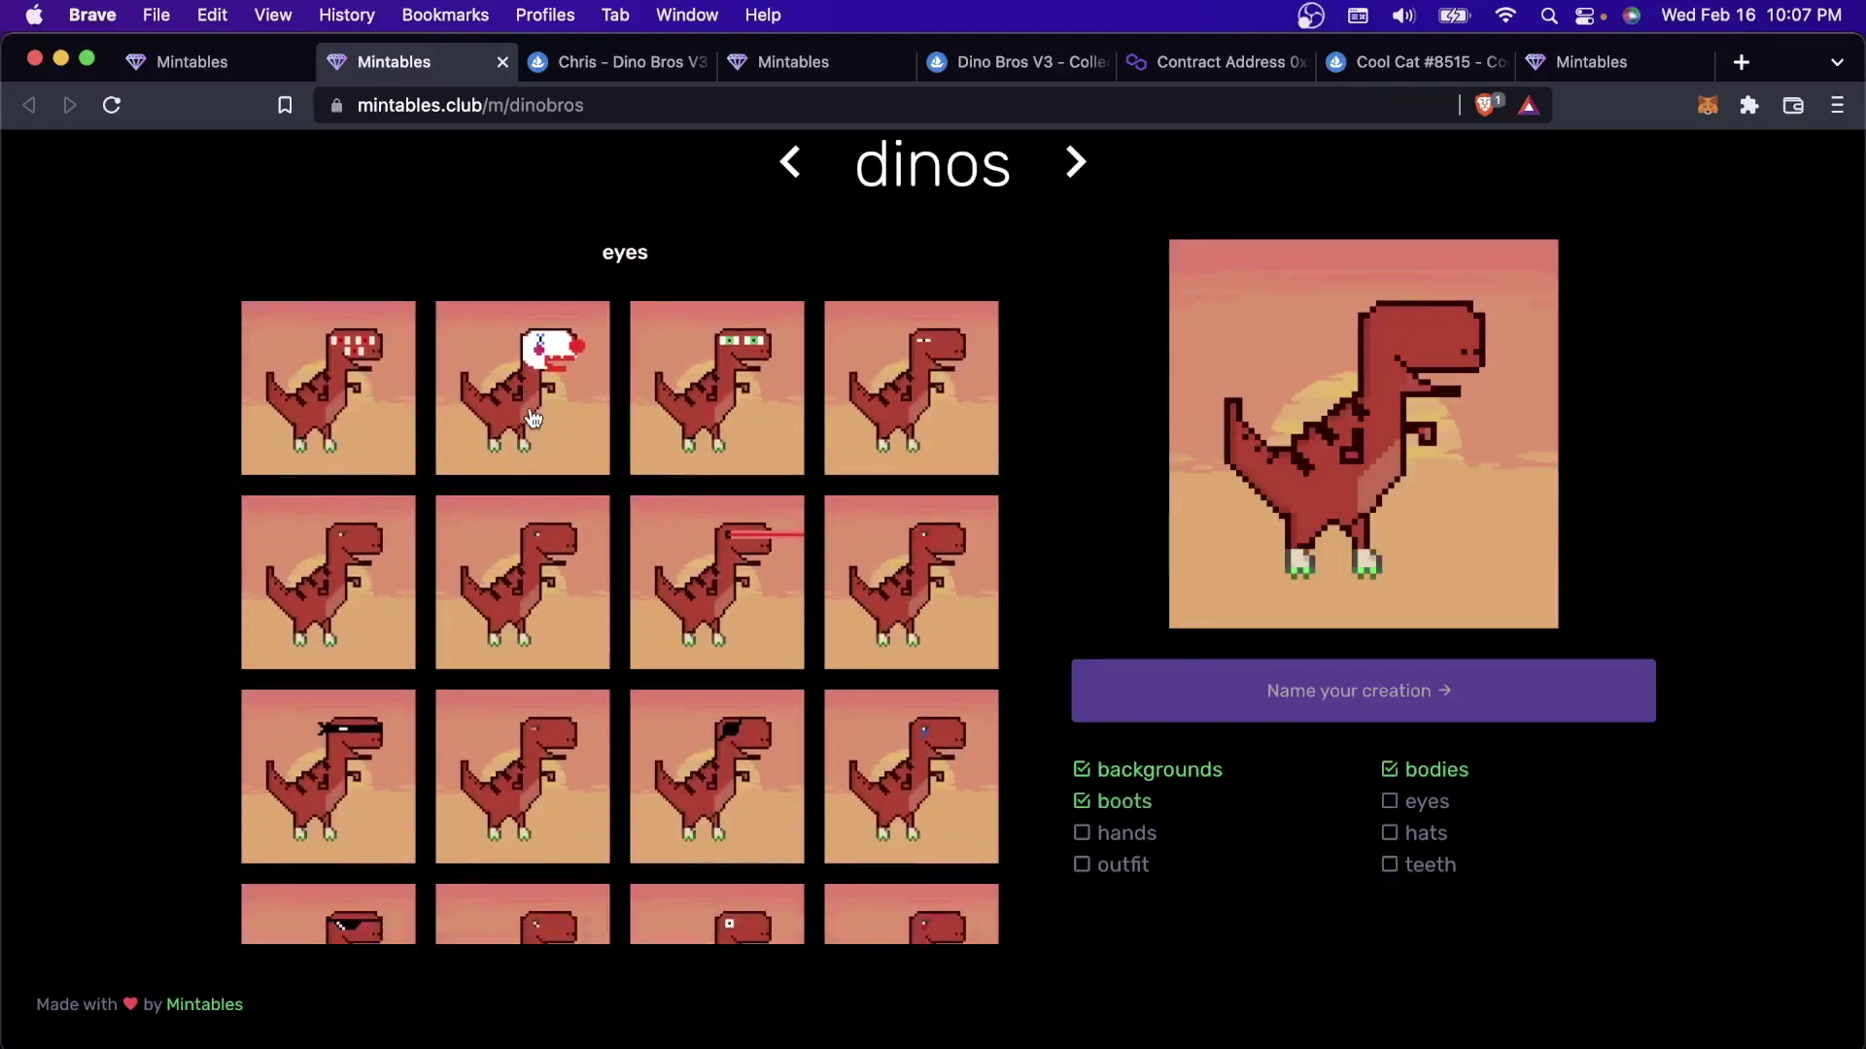
left_click(534, 420)
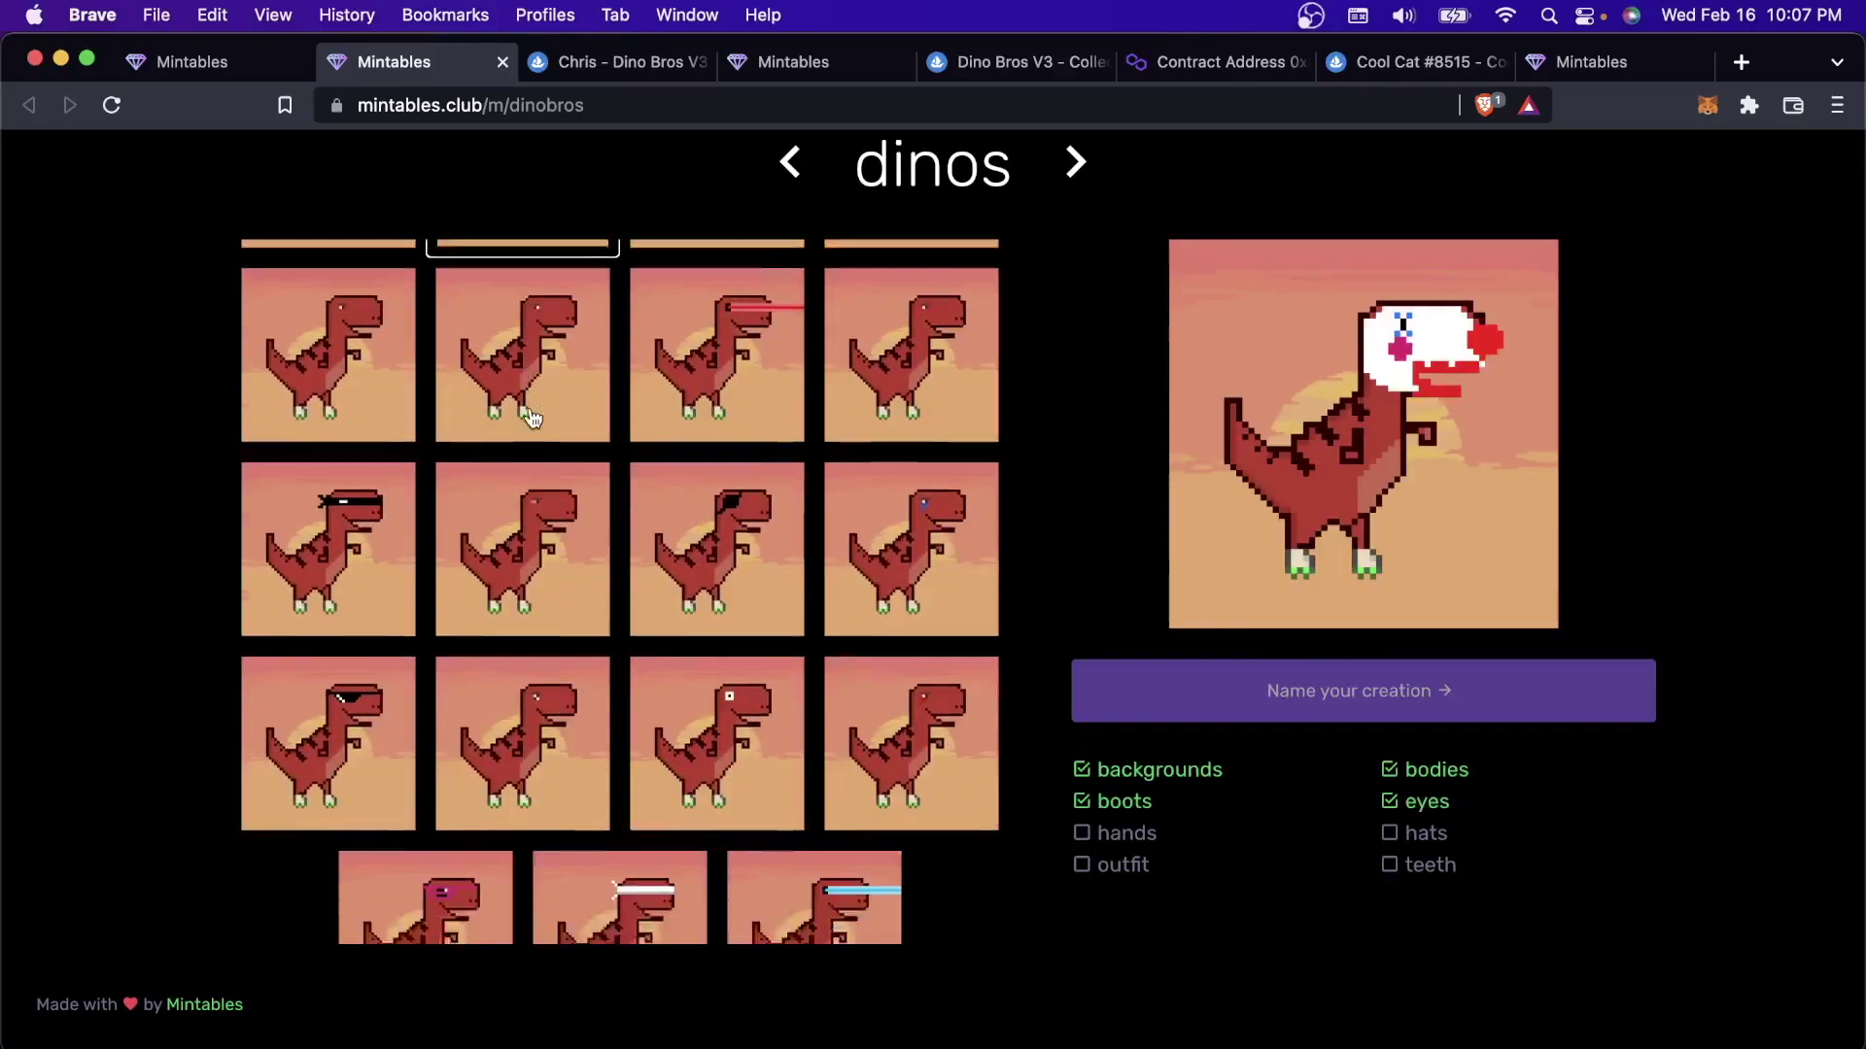
left_click(533, 418)
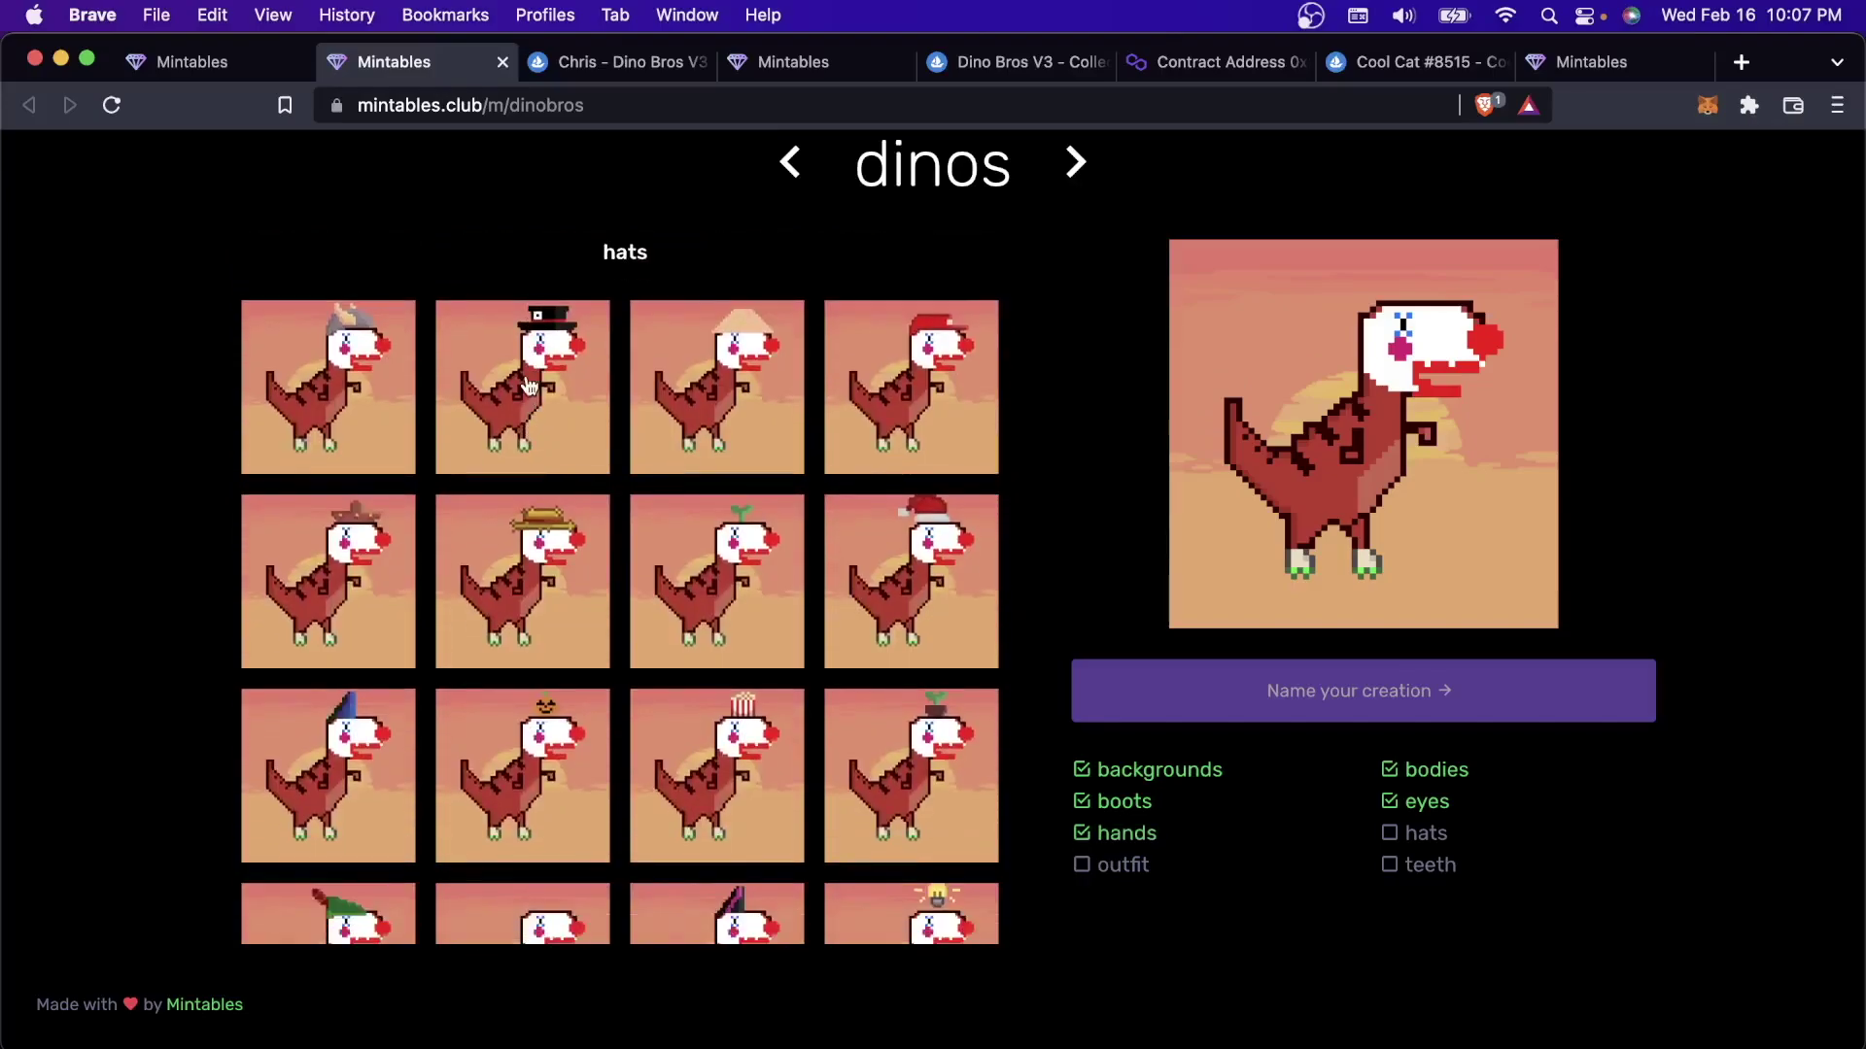
left_click(533, 418)
left_click(525, 420)
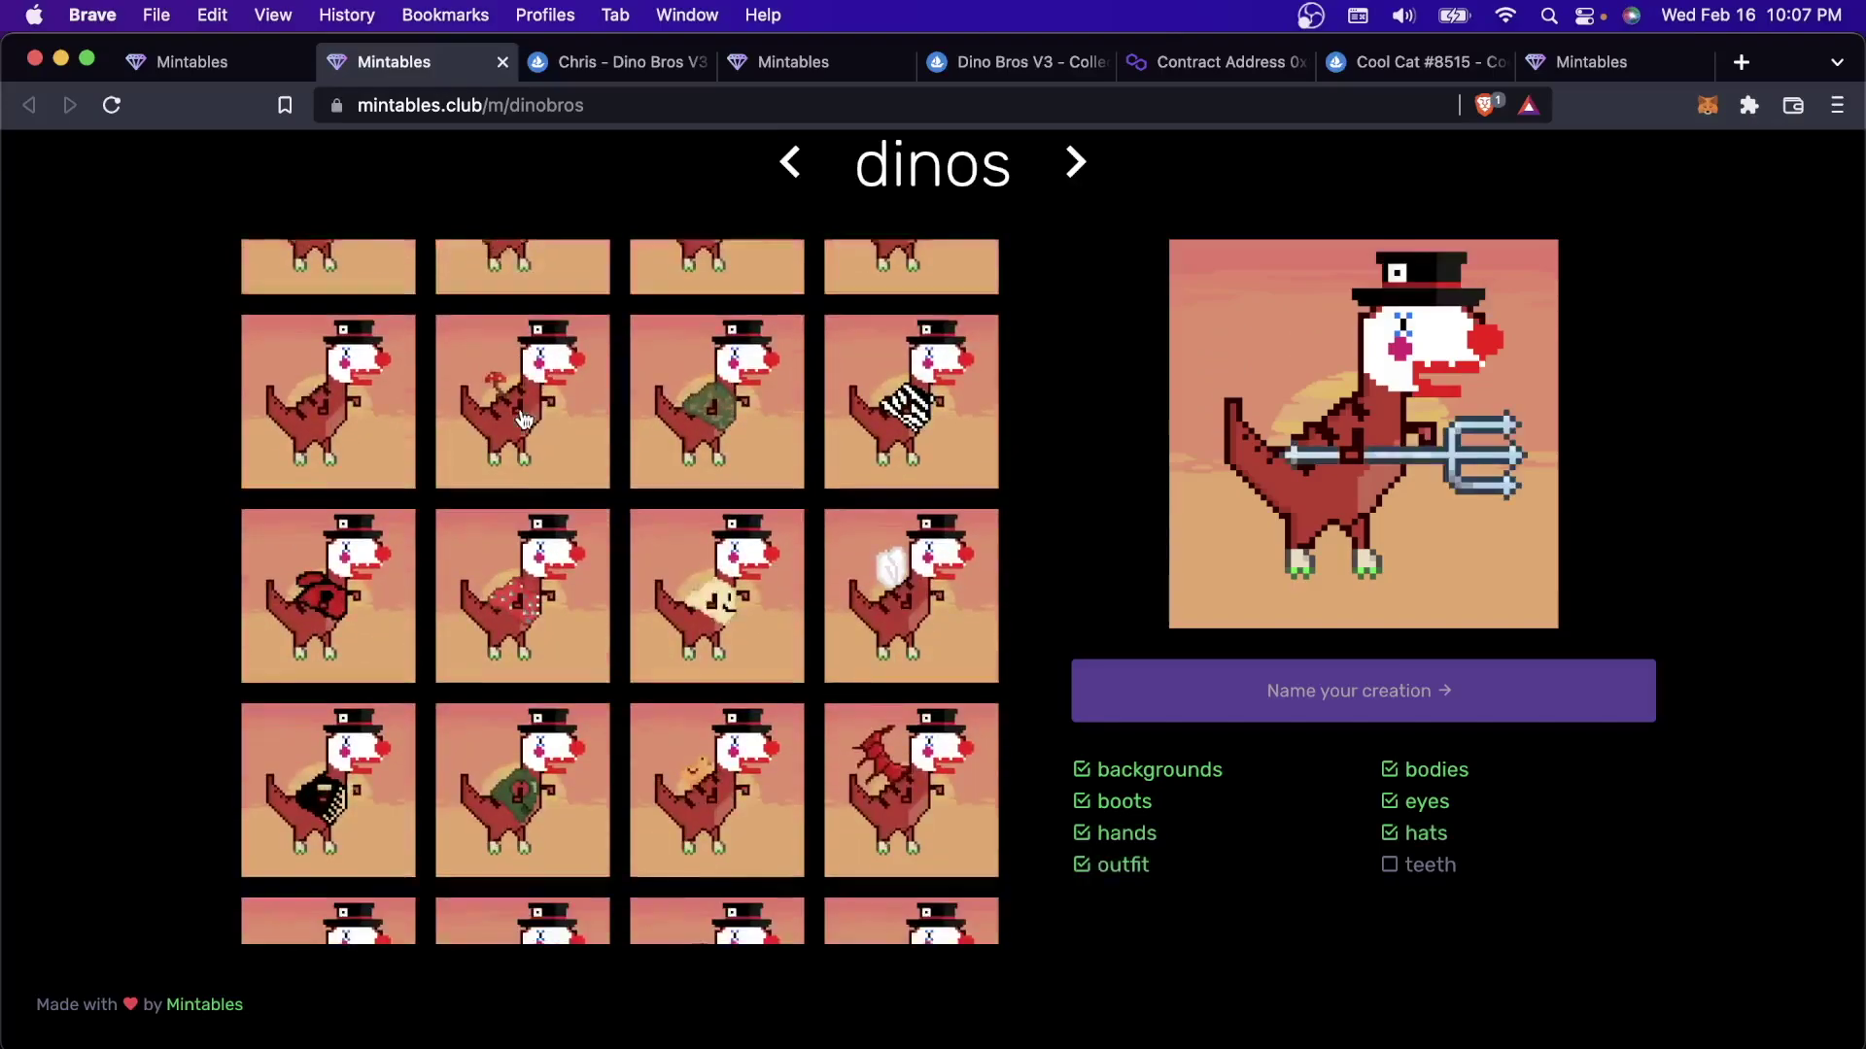
left_click(524, 420)
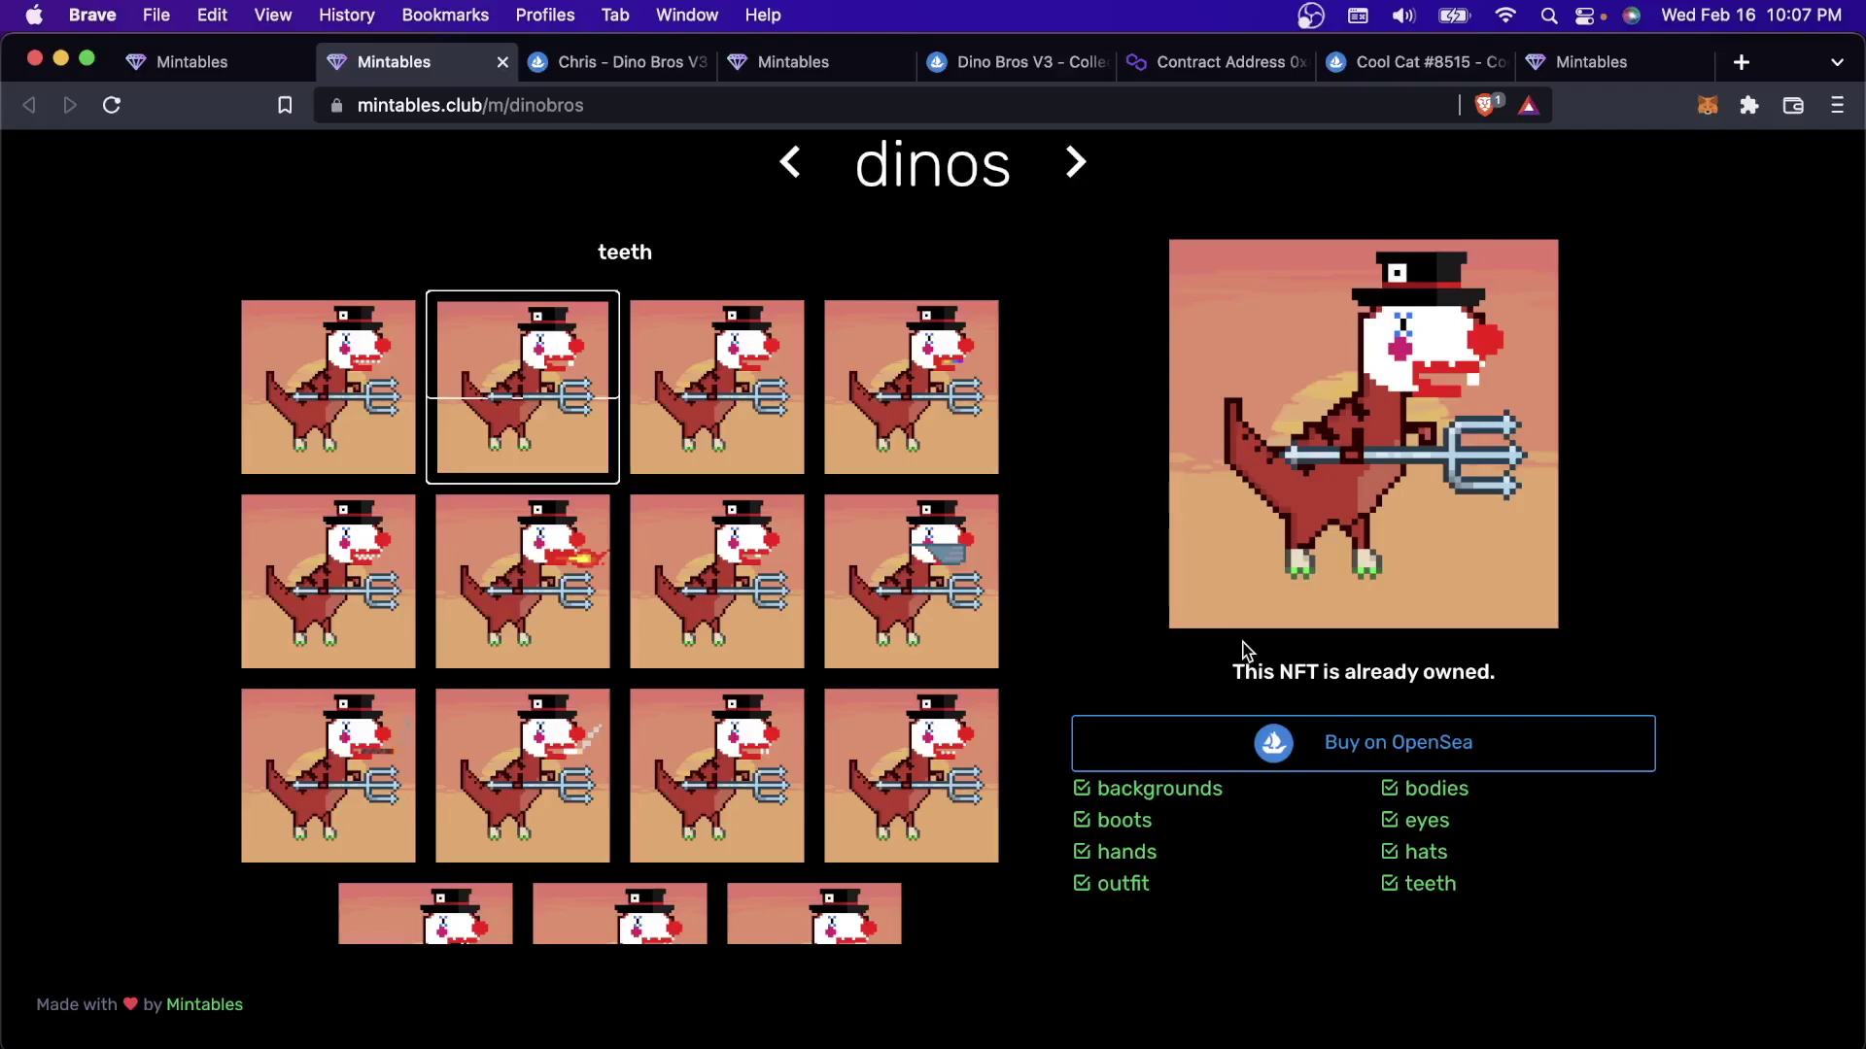
left_click(1249, 746)
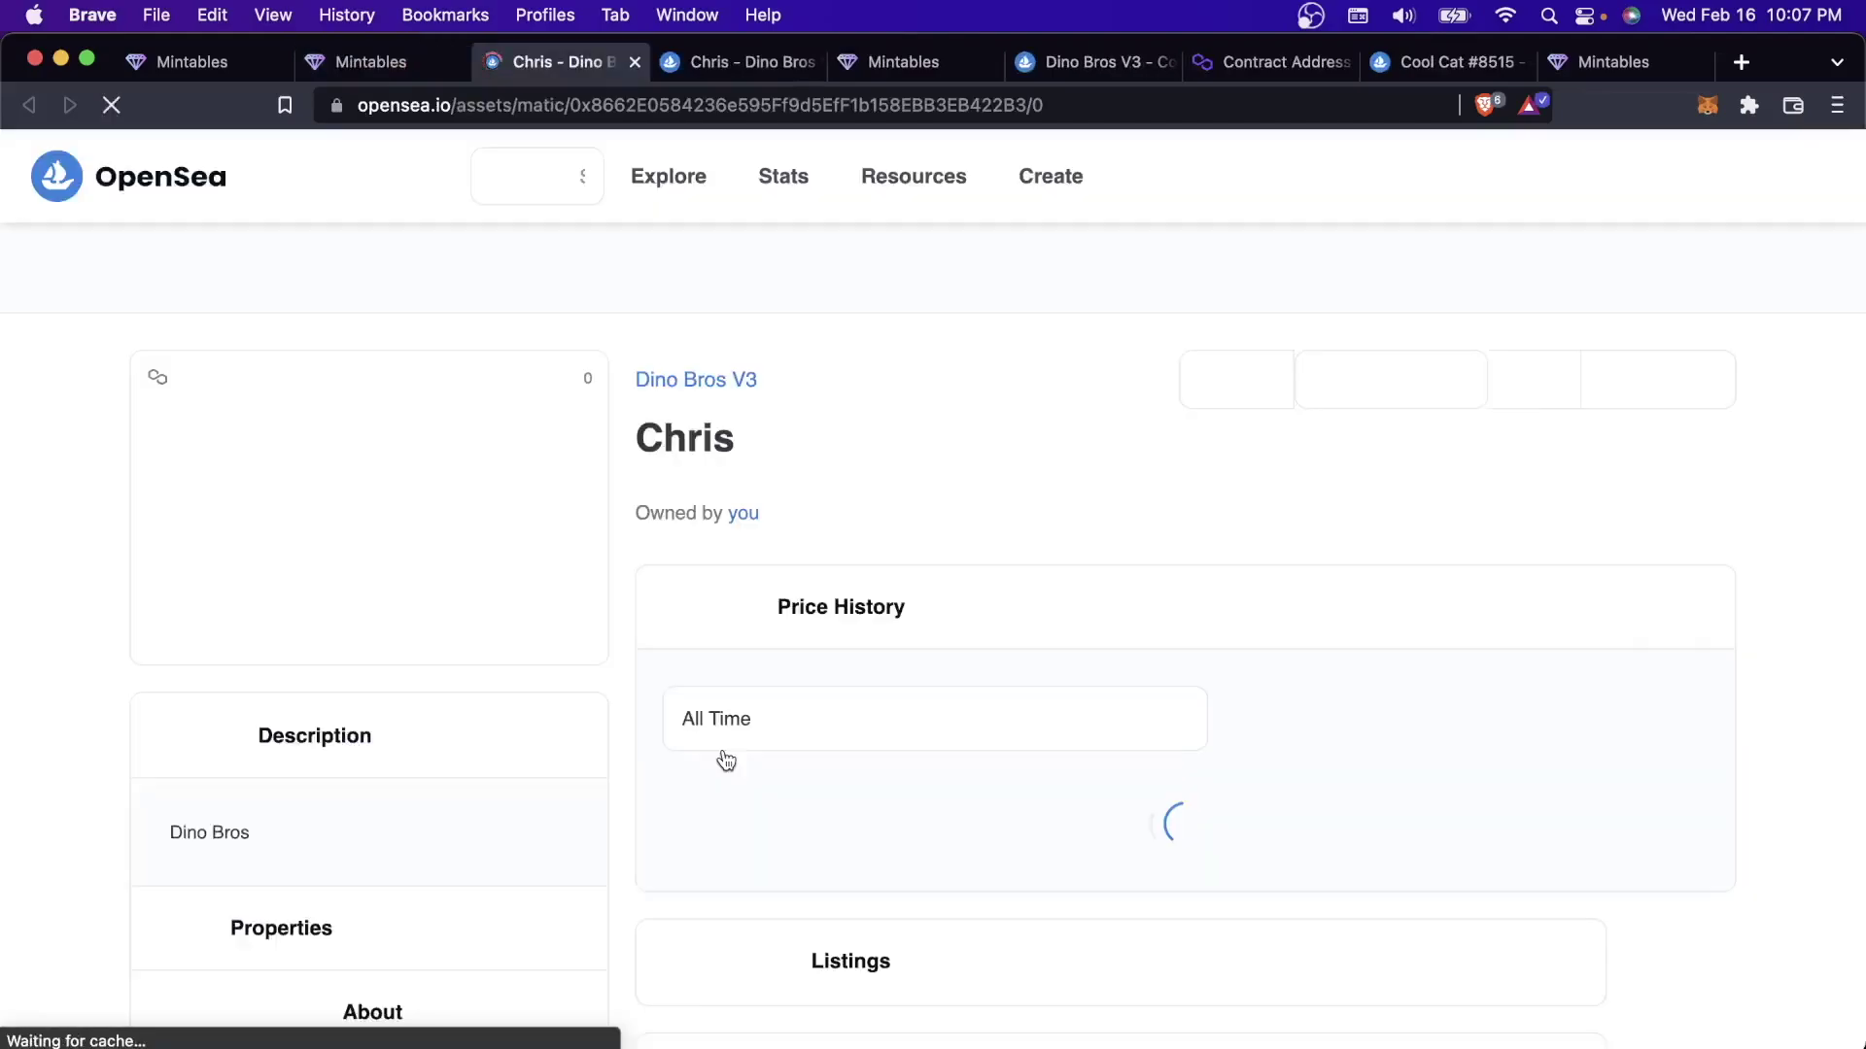
Look over the owned dino's OpenSea asset page, then return to the Mintables builder
scroll(726, 760, "down", 3)
scroll(726, 760, "up", 1)
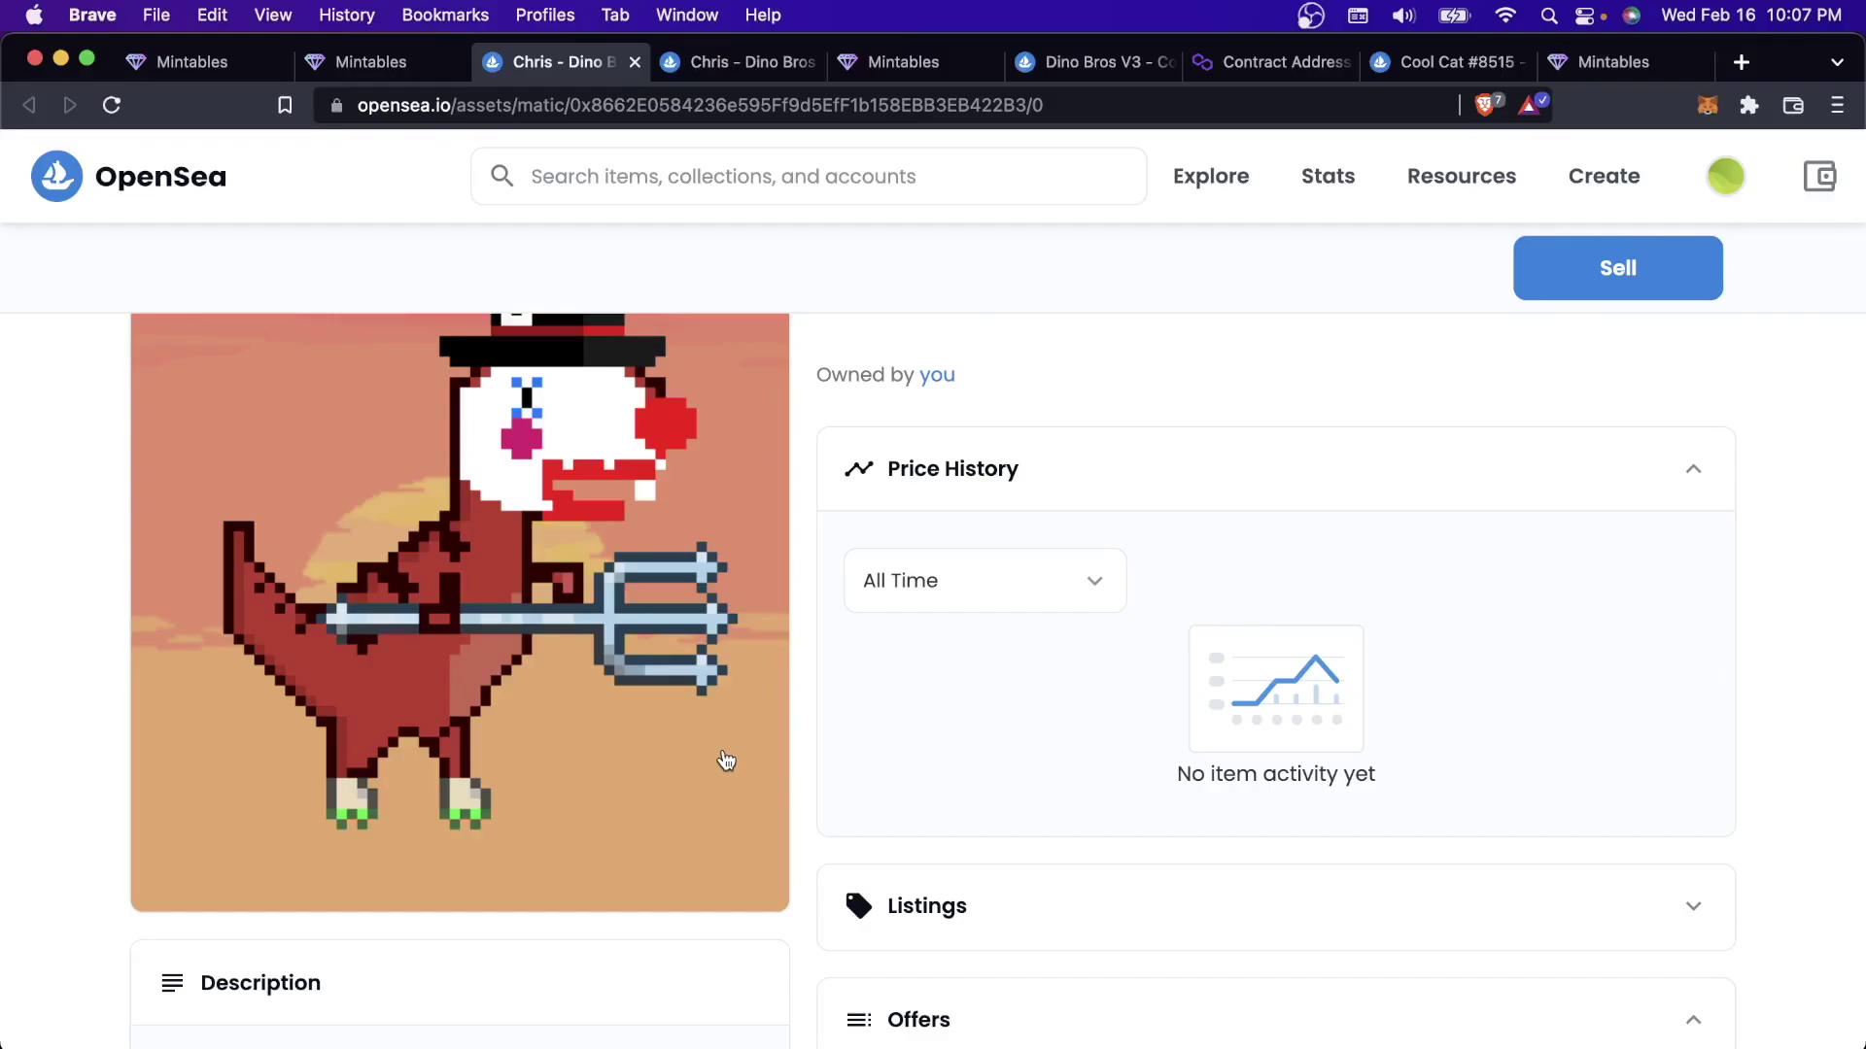
key("super+alt+Left")
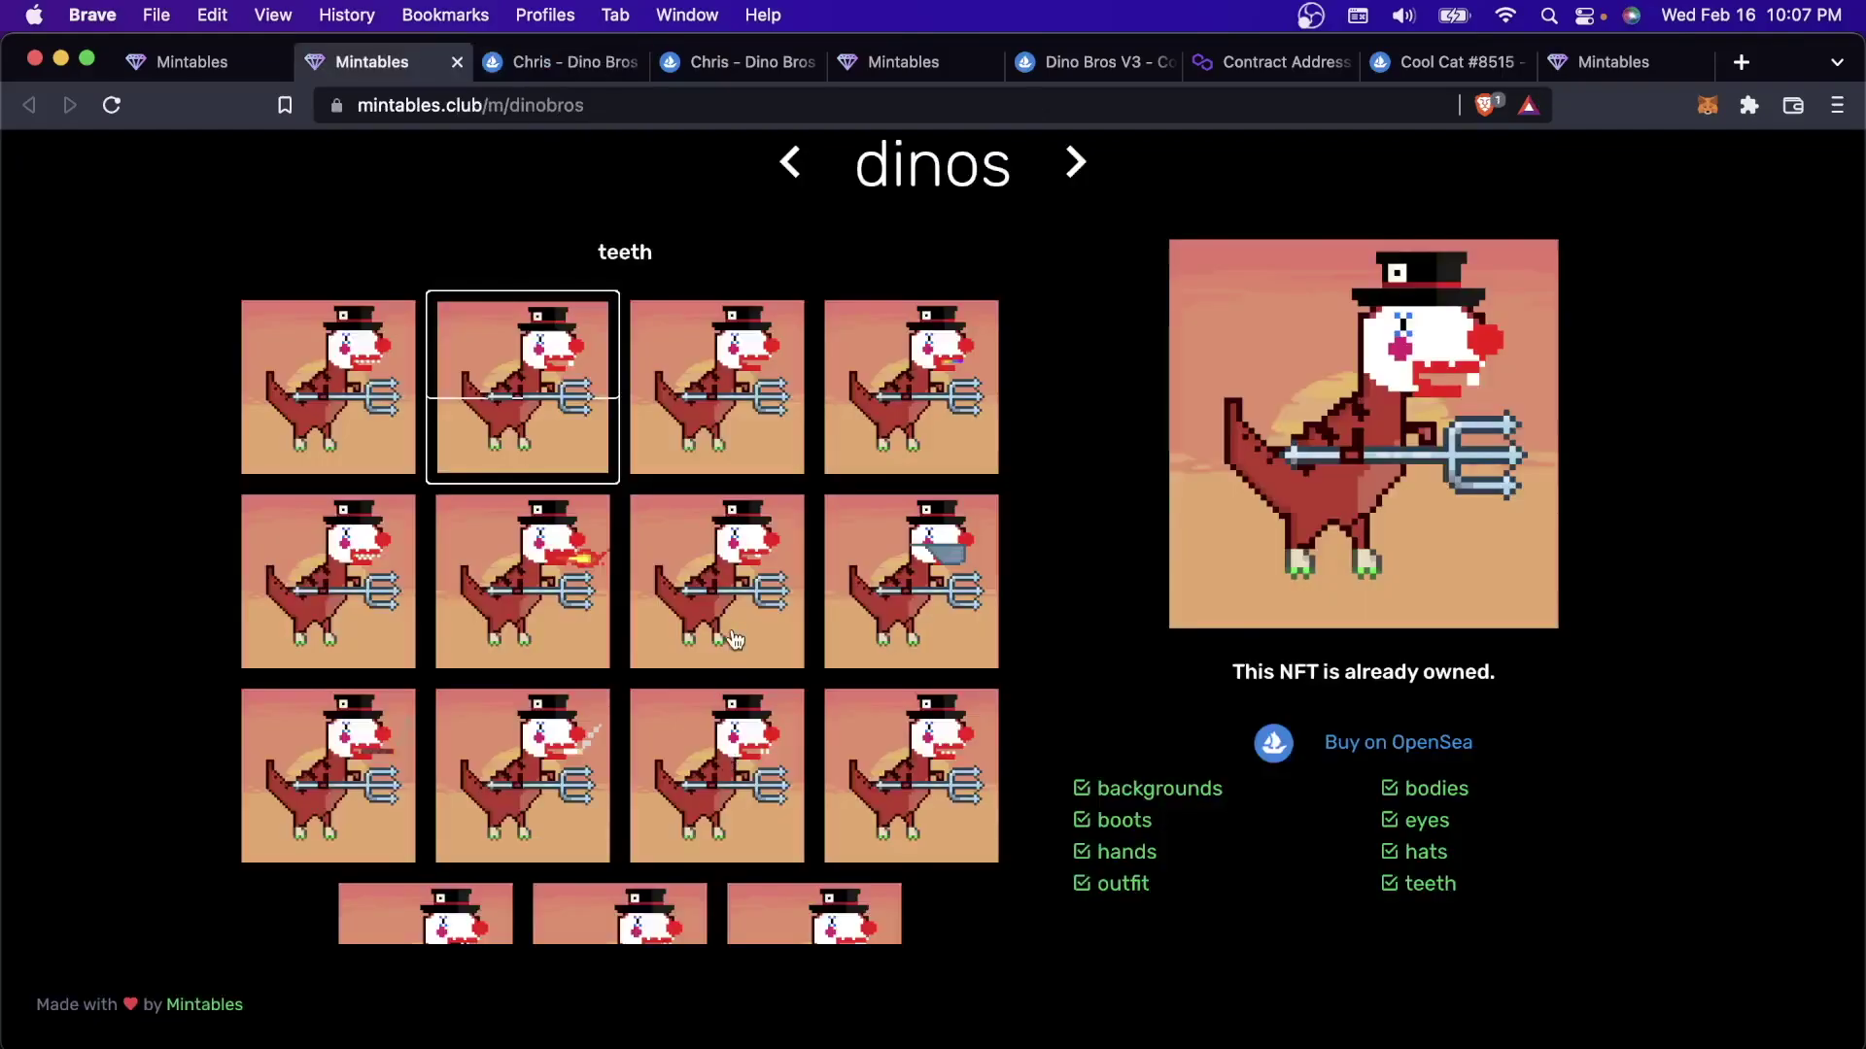
Return to the Dino Bros deployment dashboard and confirm the cost is still 0.06
scroll(736, 639, "up", 1)
key("super+alt+Left")
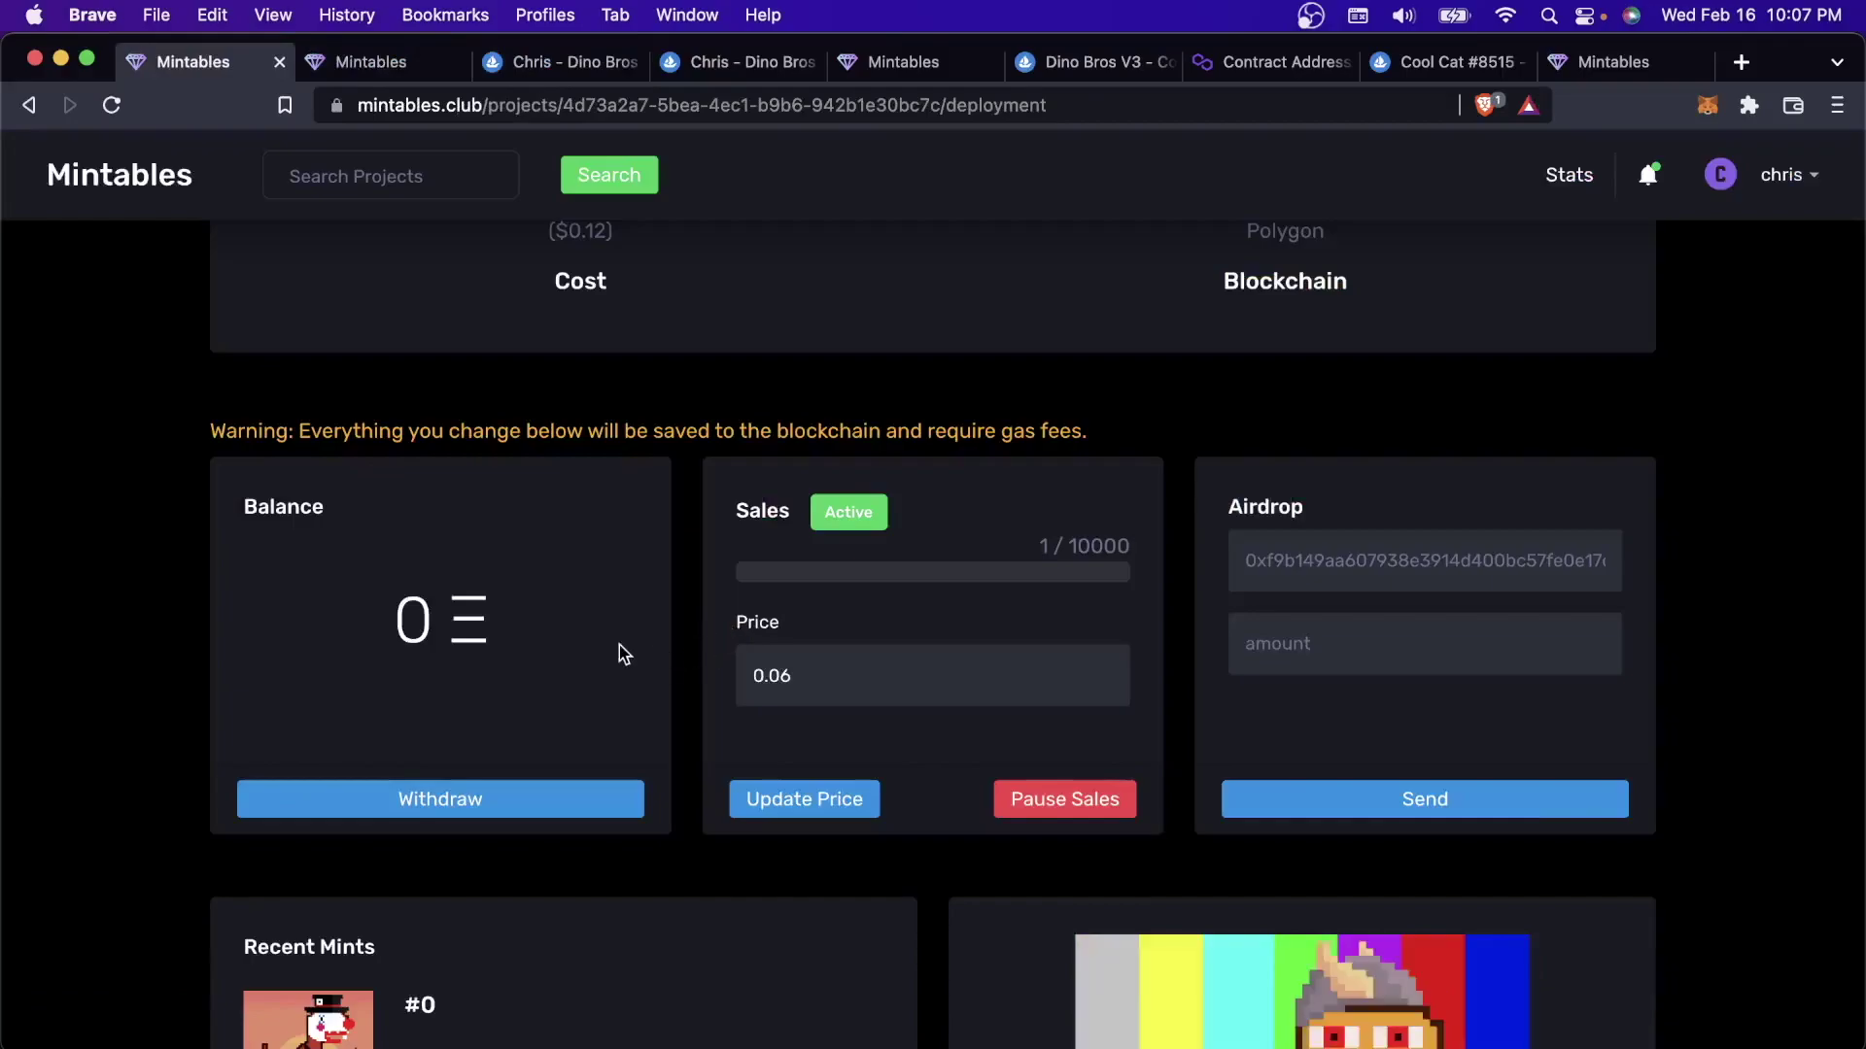
scroll(568, 639, "up", 3)
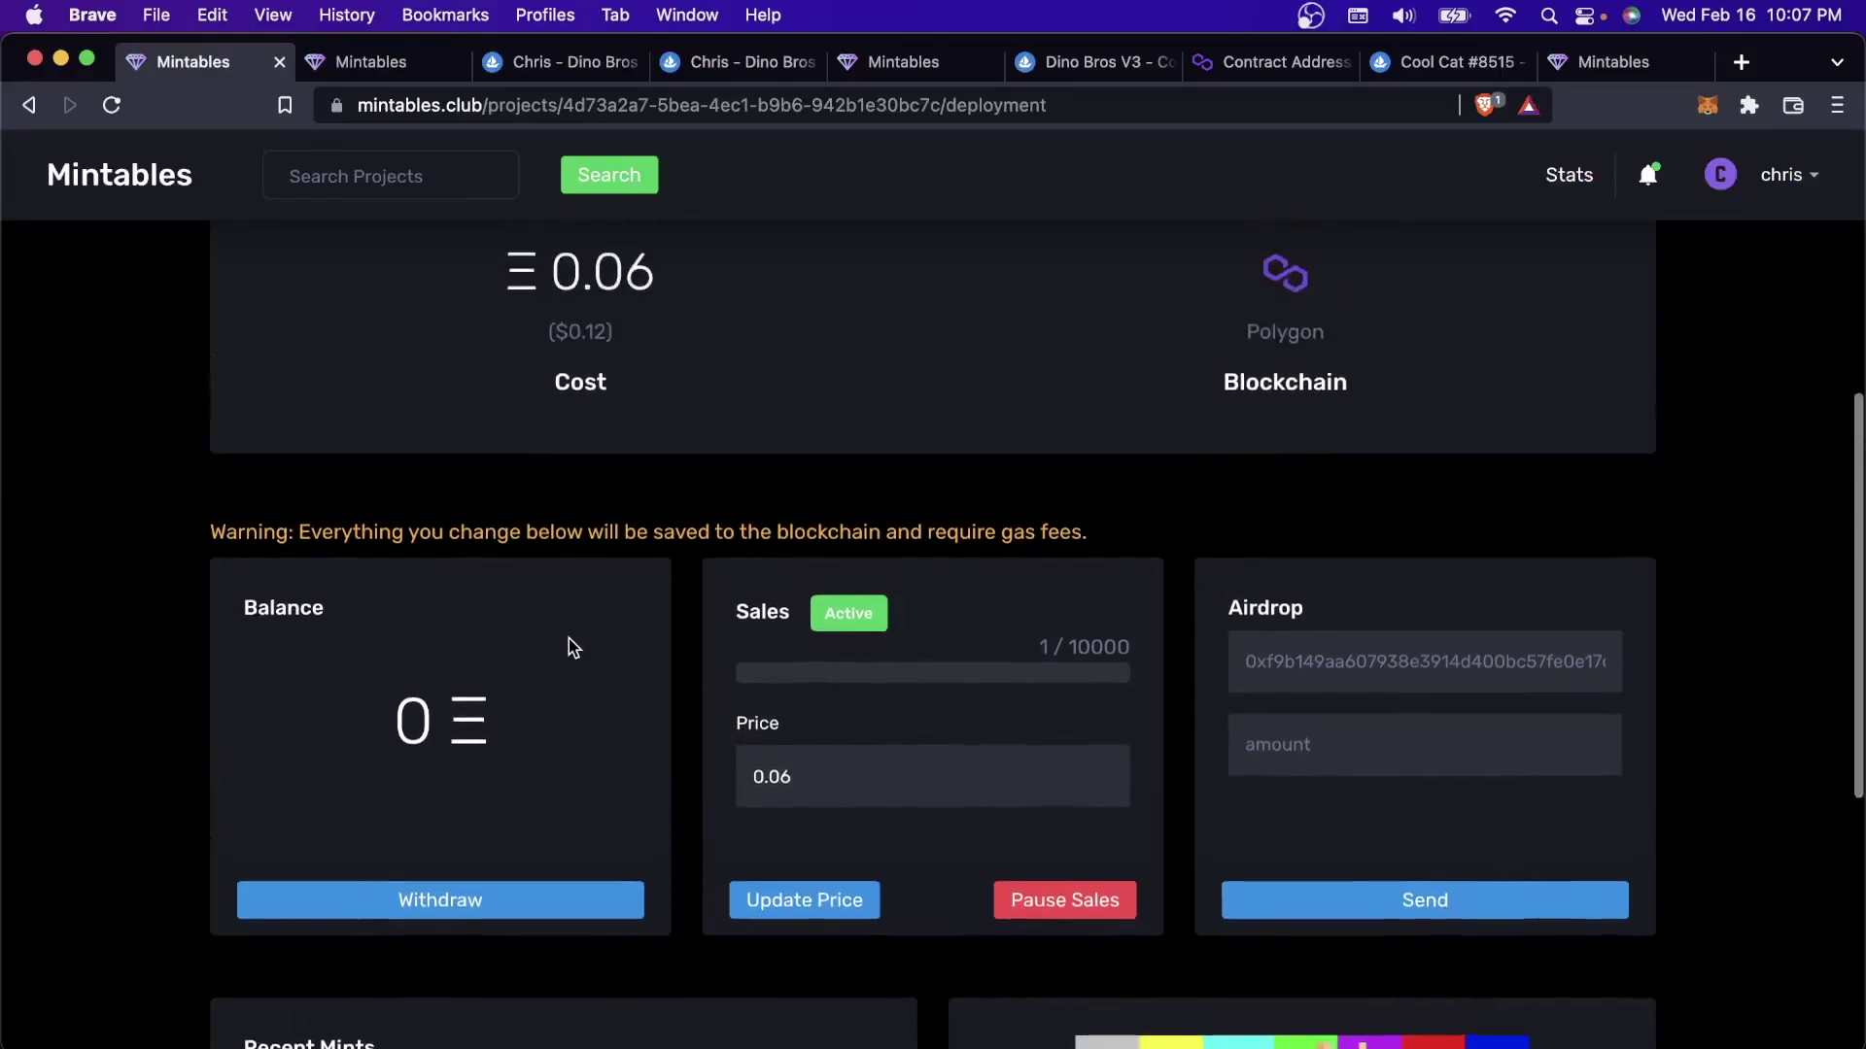
scroll(569, 634, "up", 2)
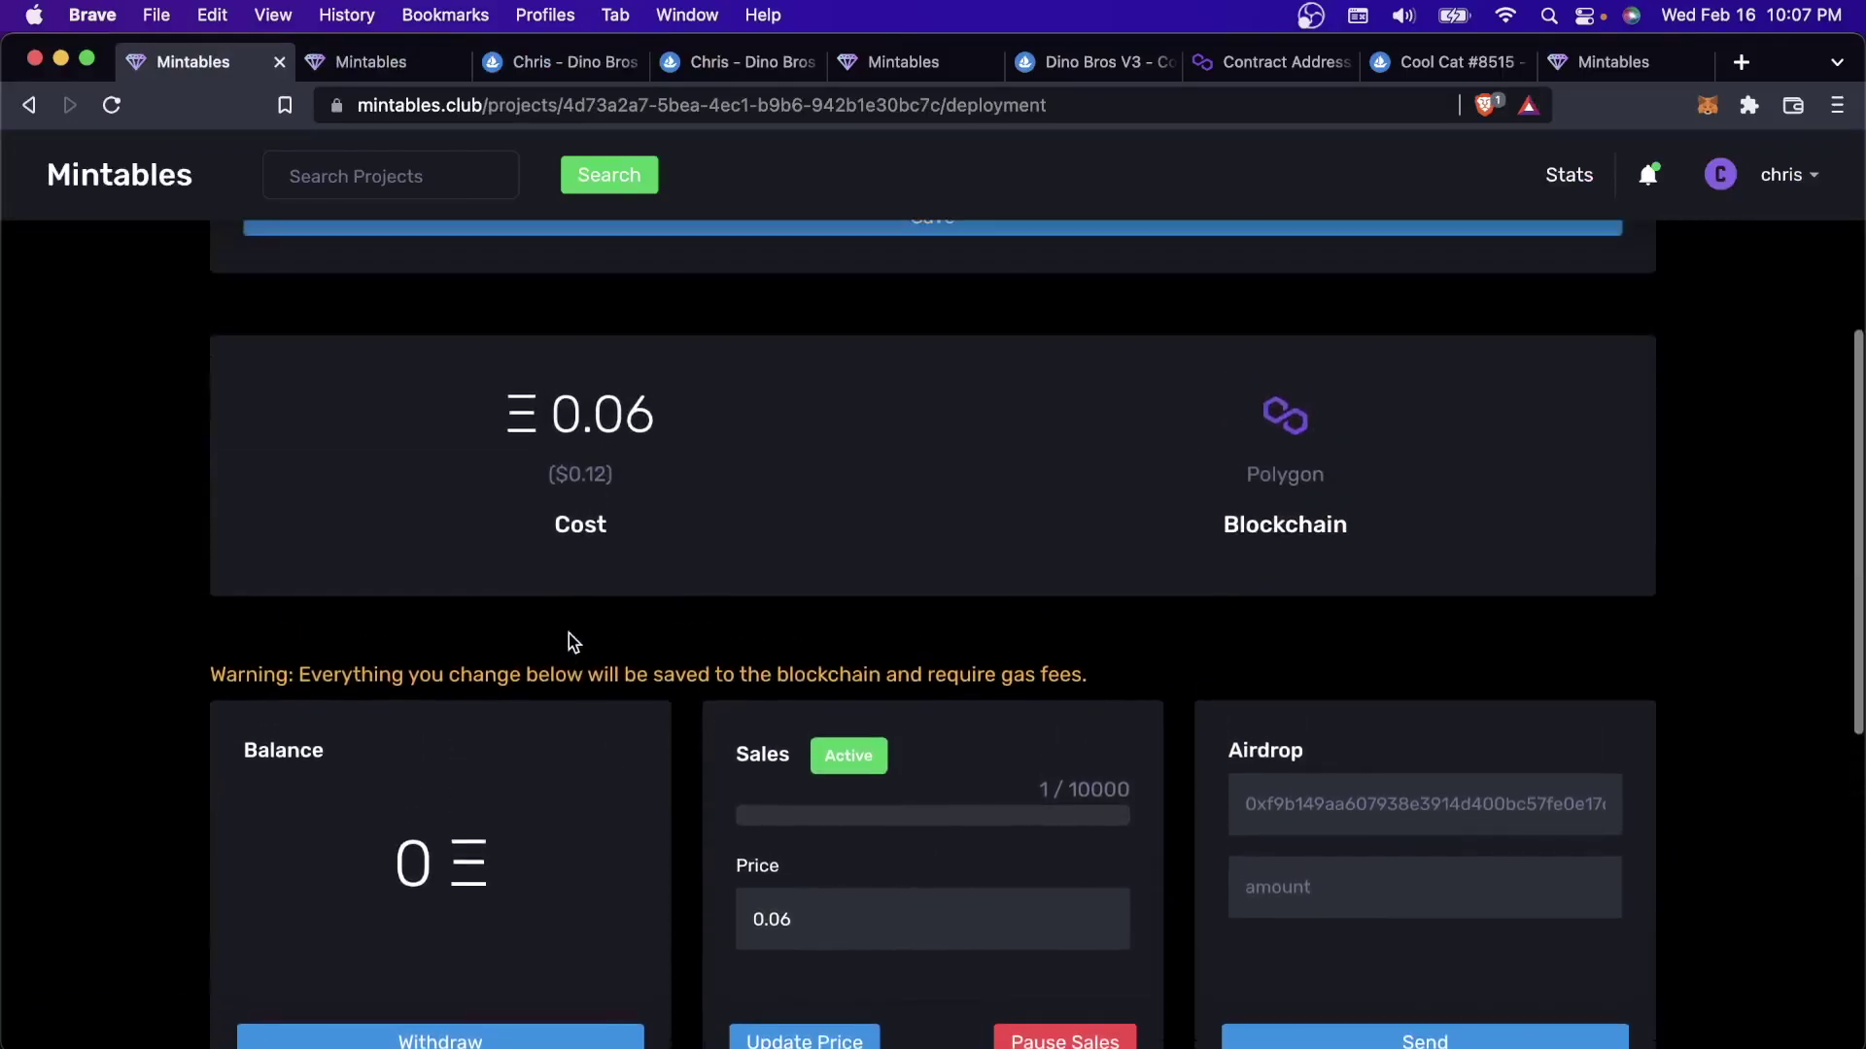
left_click_drag(550, 415, 581, 415)
left_click_drag(746, 415, 829, 423)
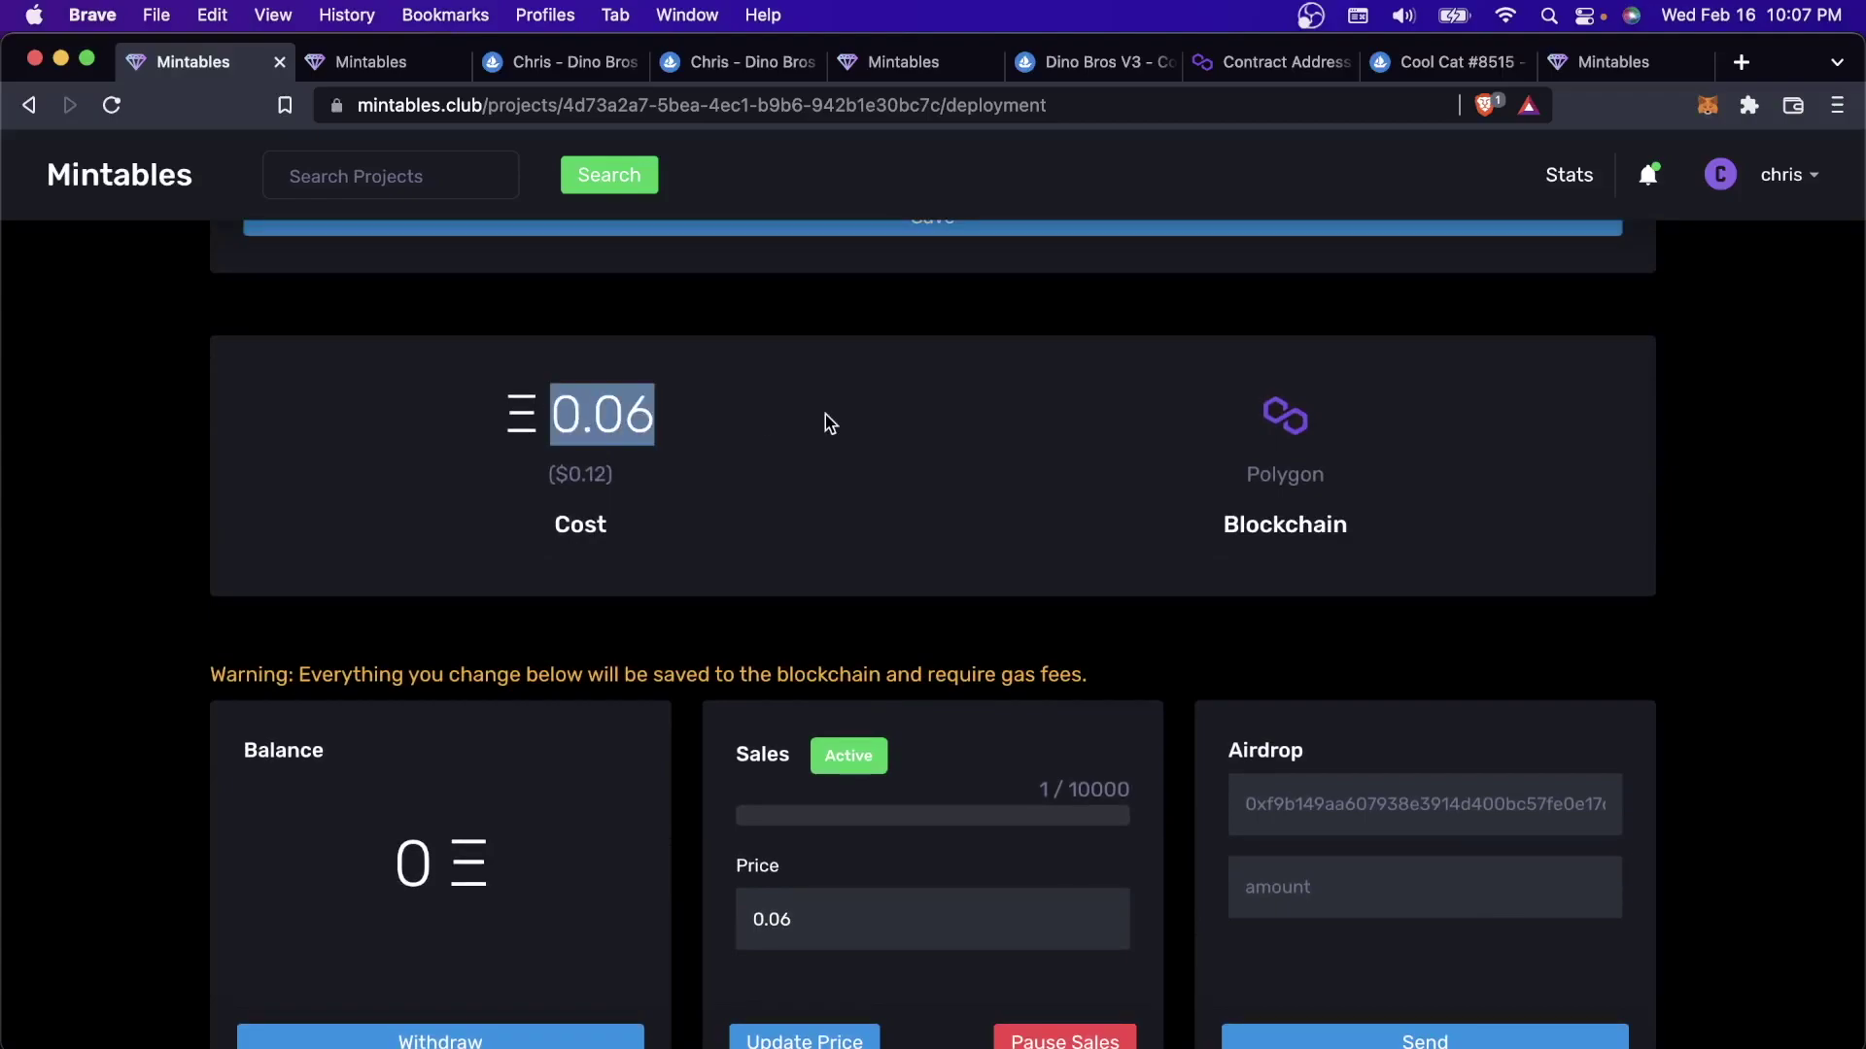
left_click(829, 424)
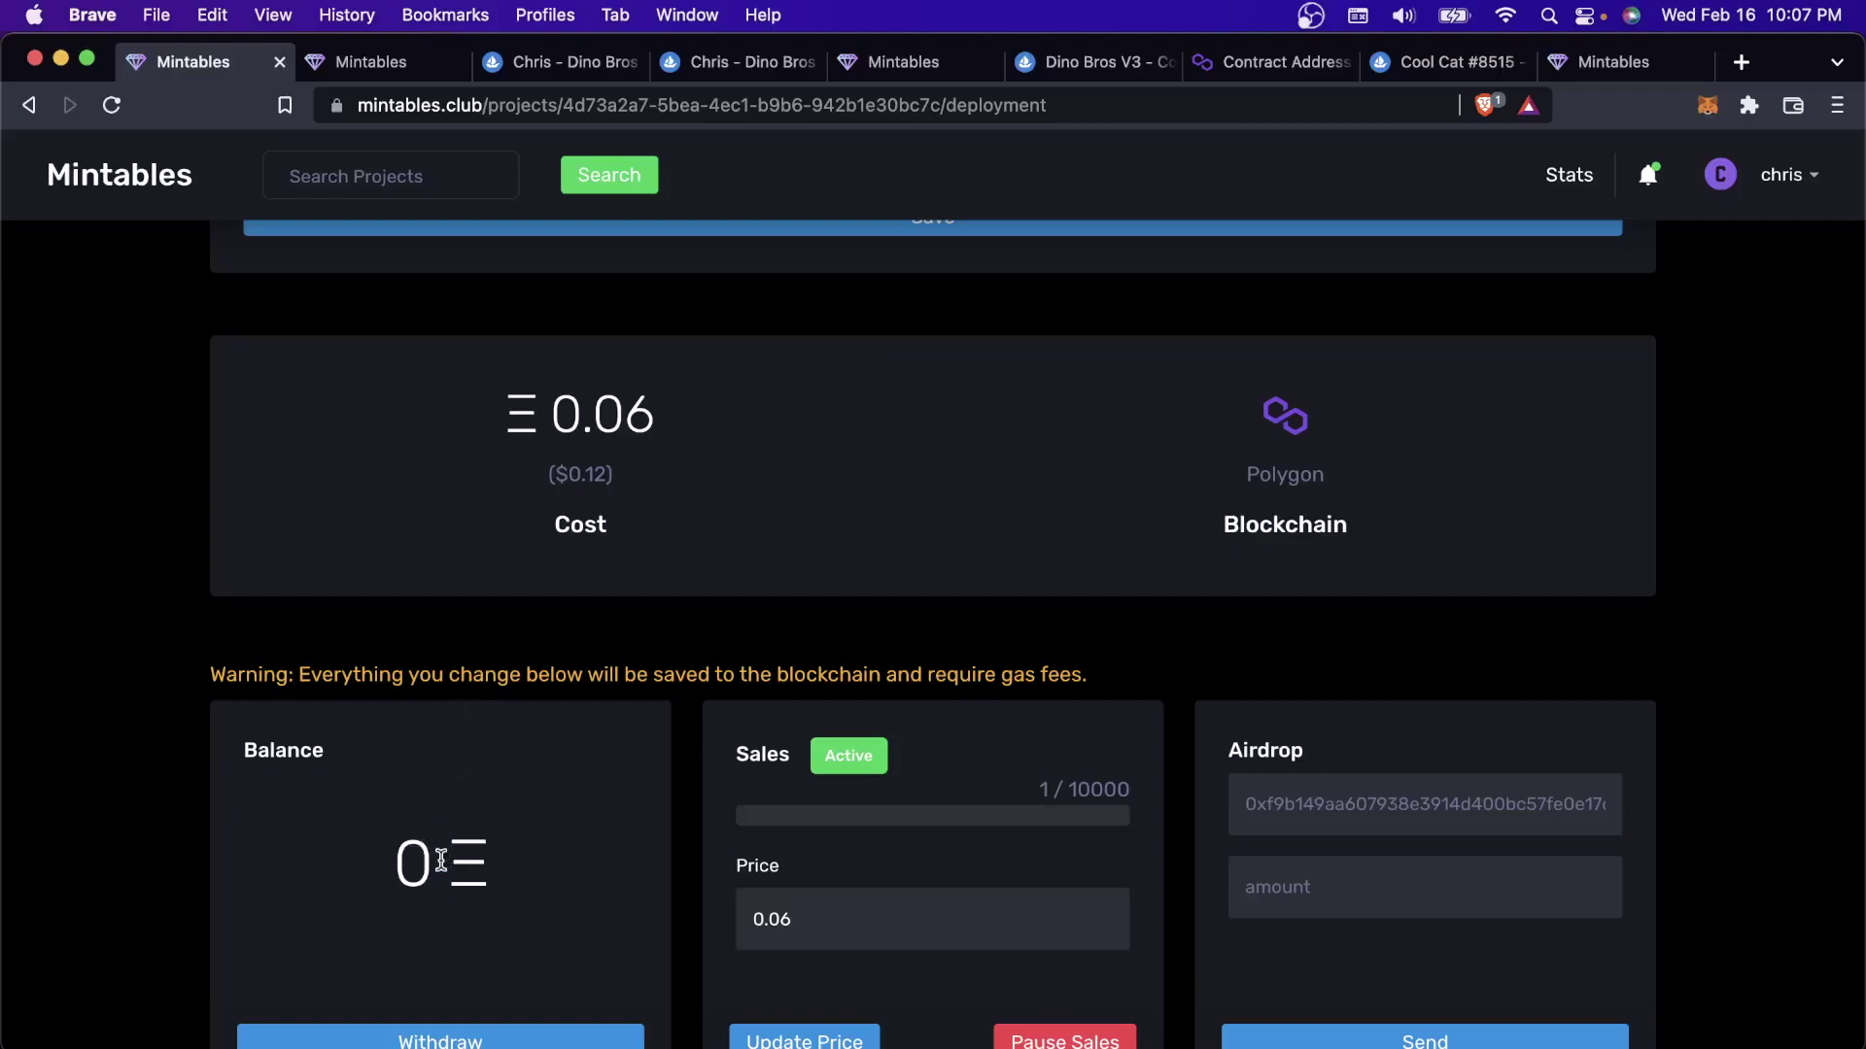
Confirm the balance reads 0 and review the sales and recent mints sections
double_click(402, 861)
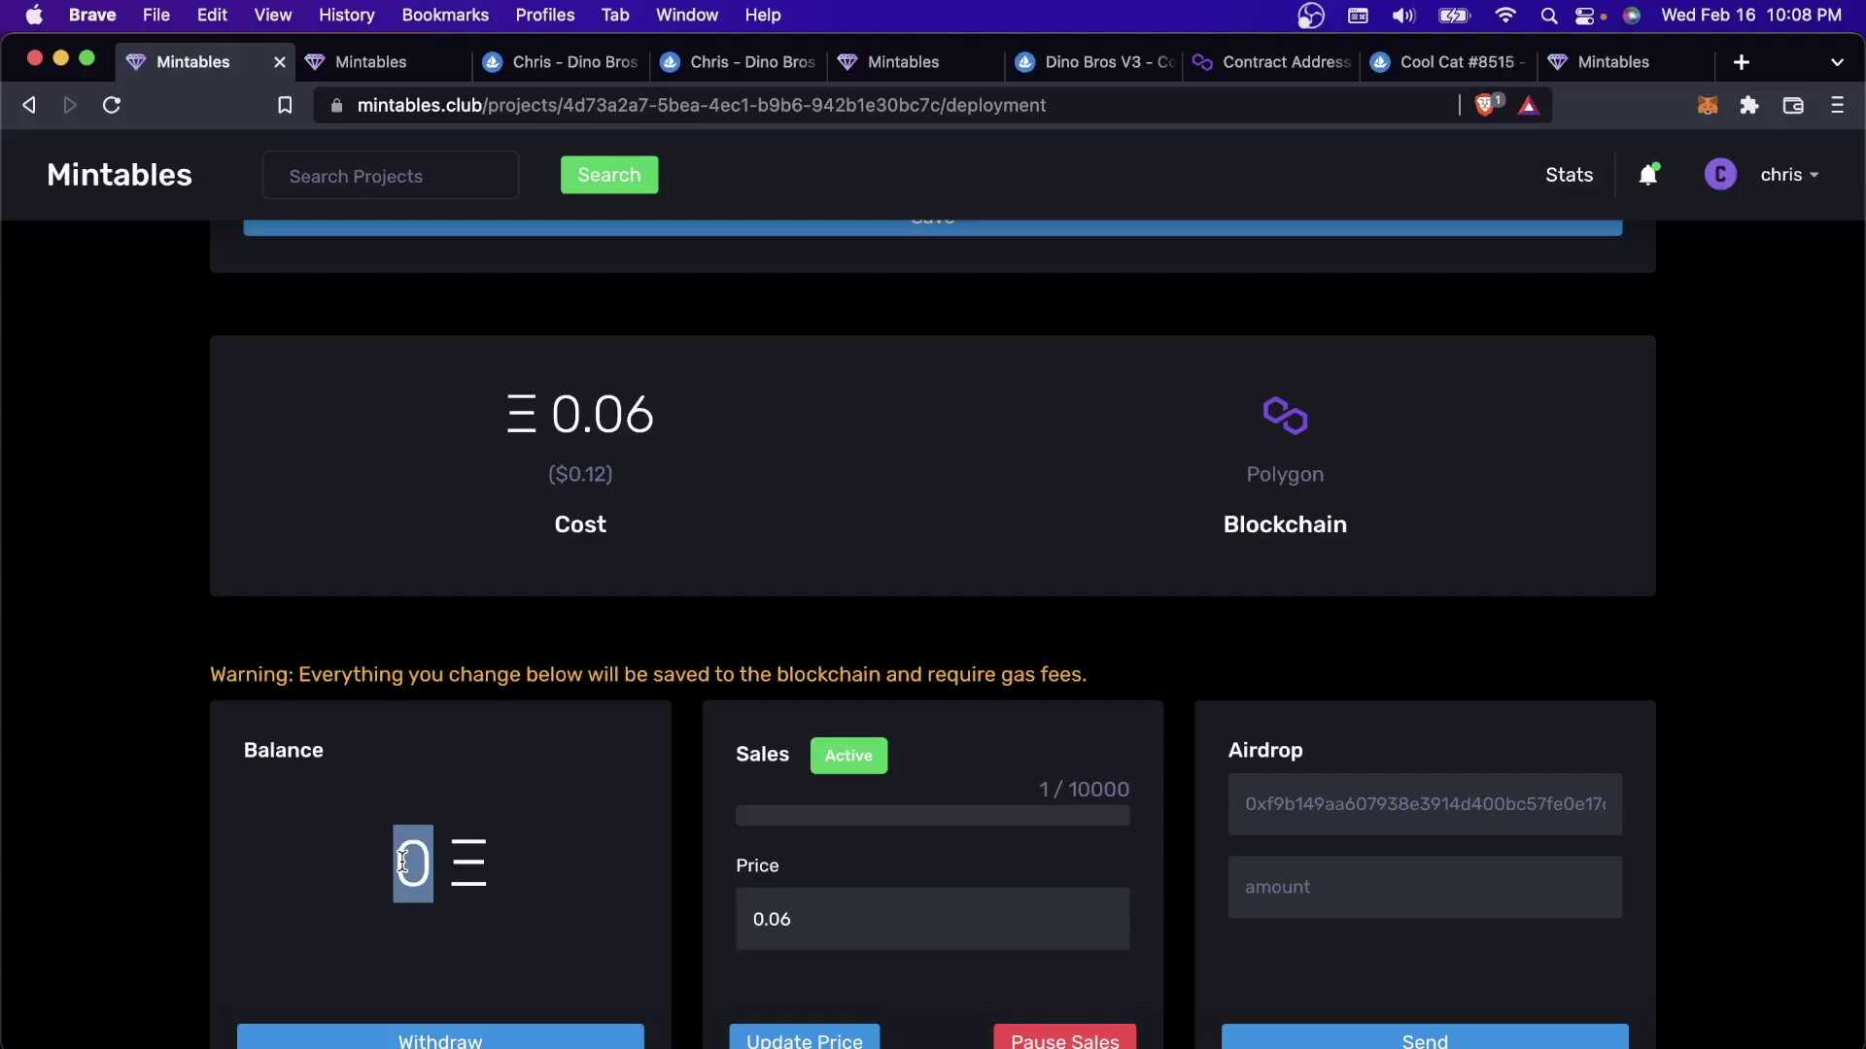
left_click(403, 862)
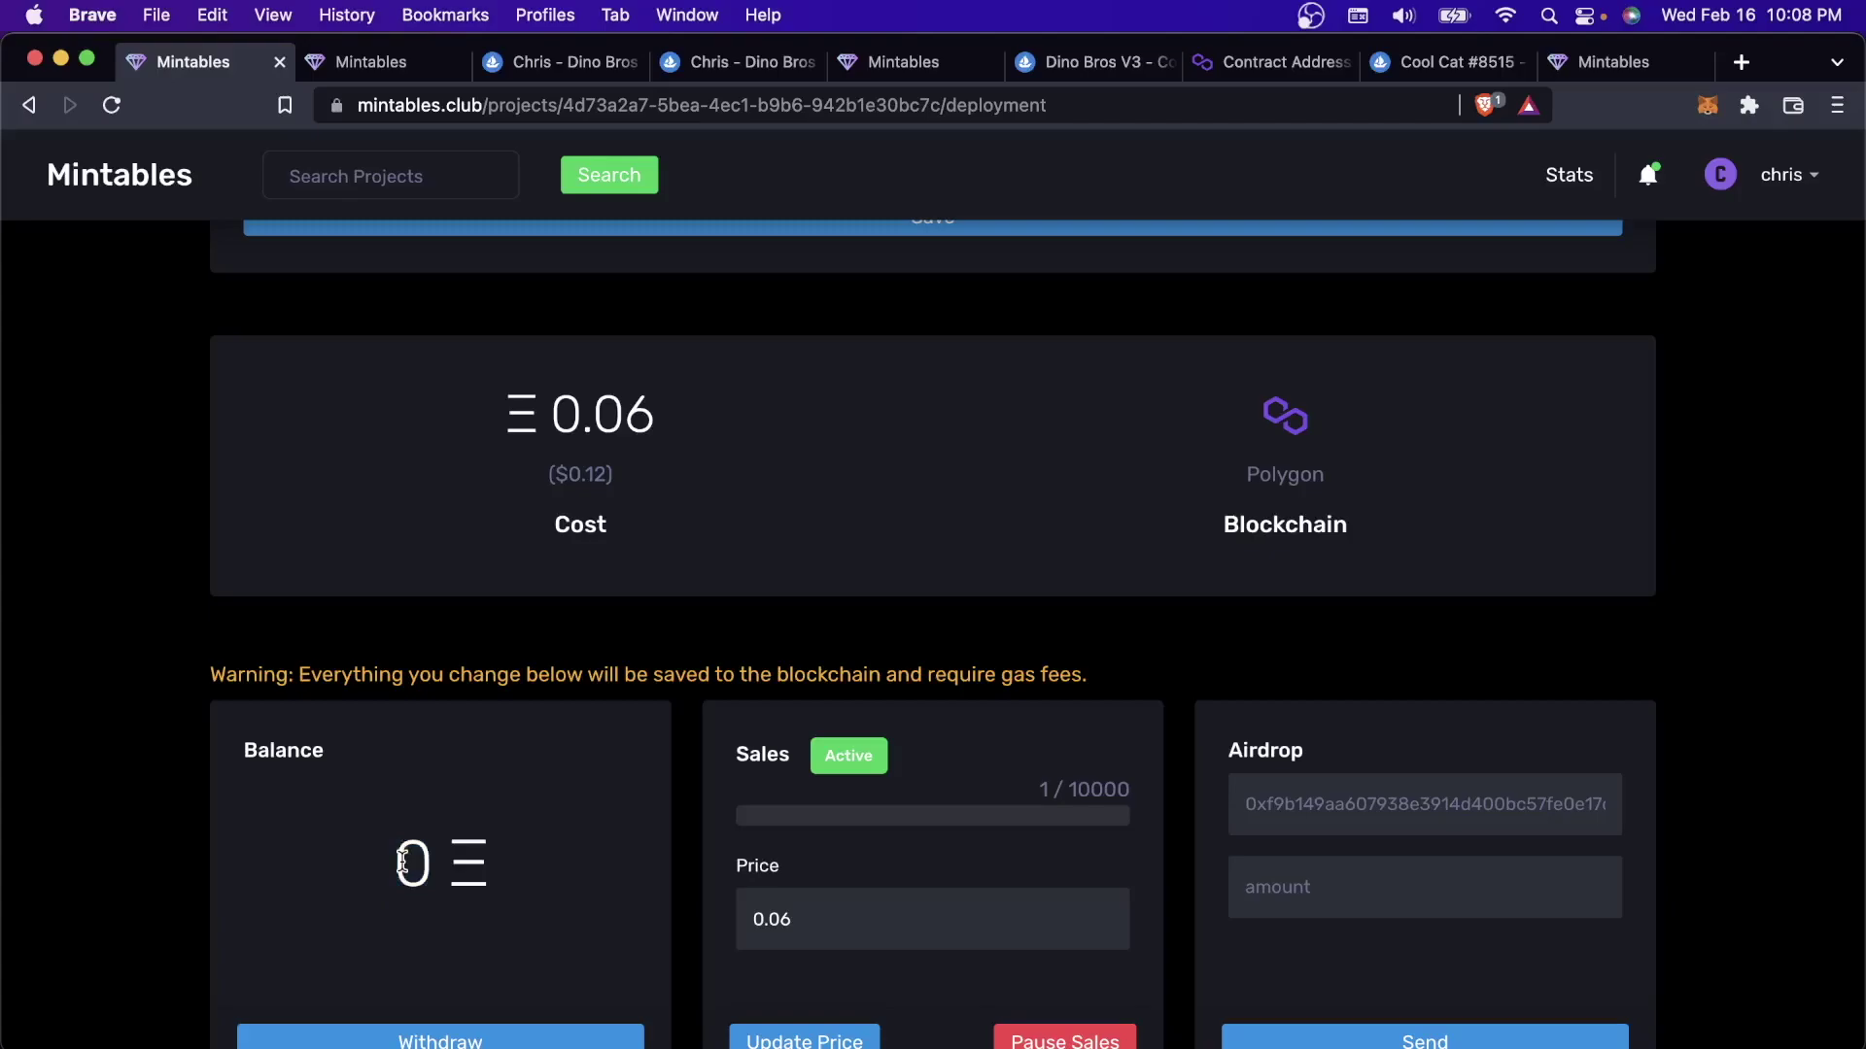
scroll(403, 862, "down", 4)
scroll(404, 865, "down", 5)
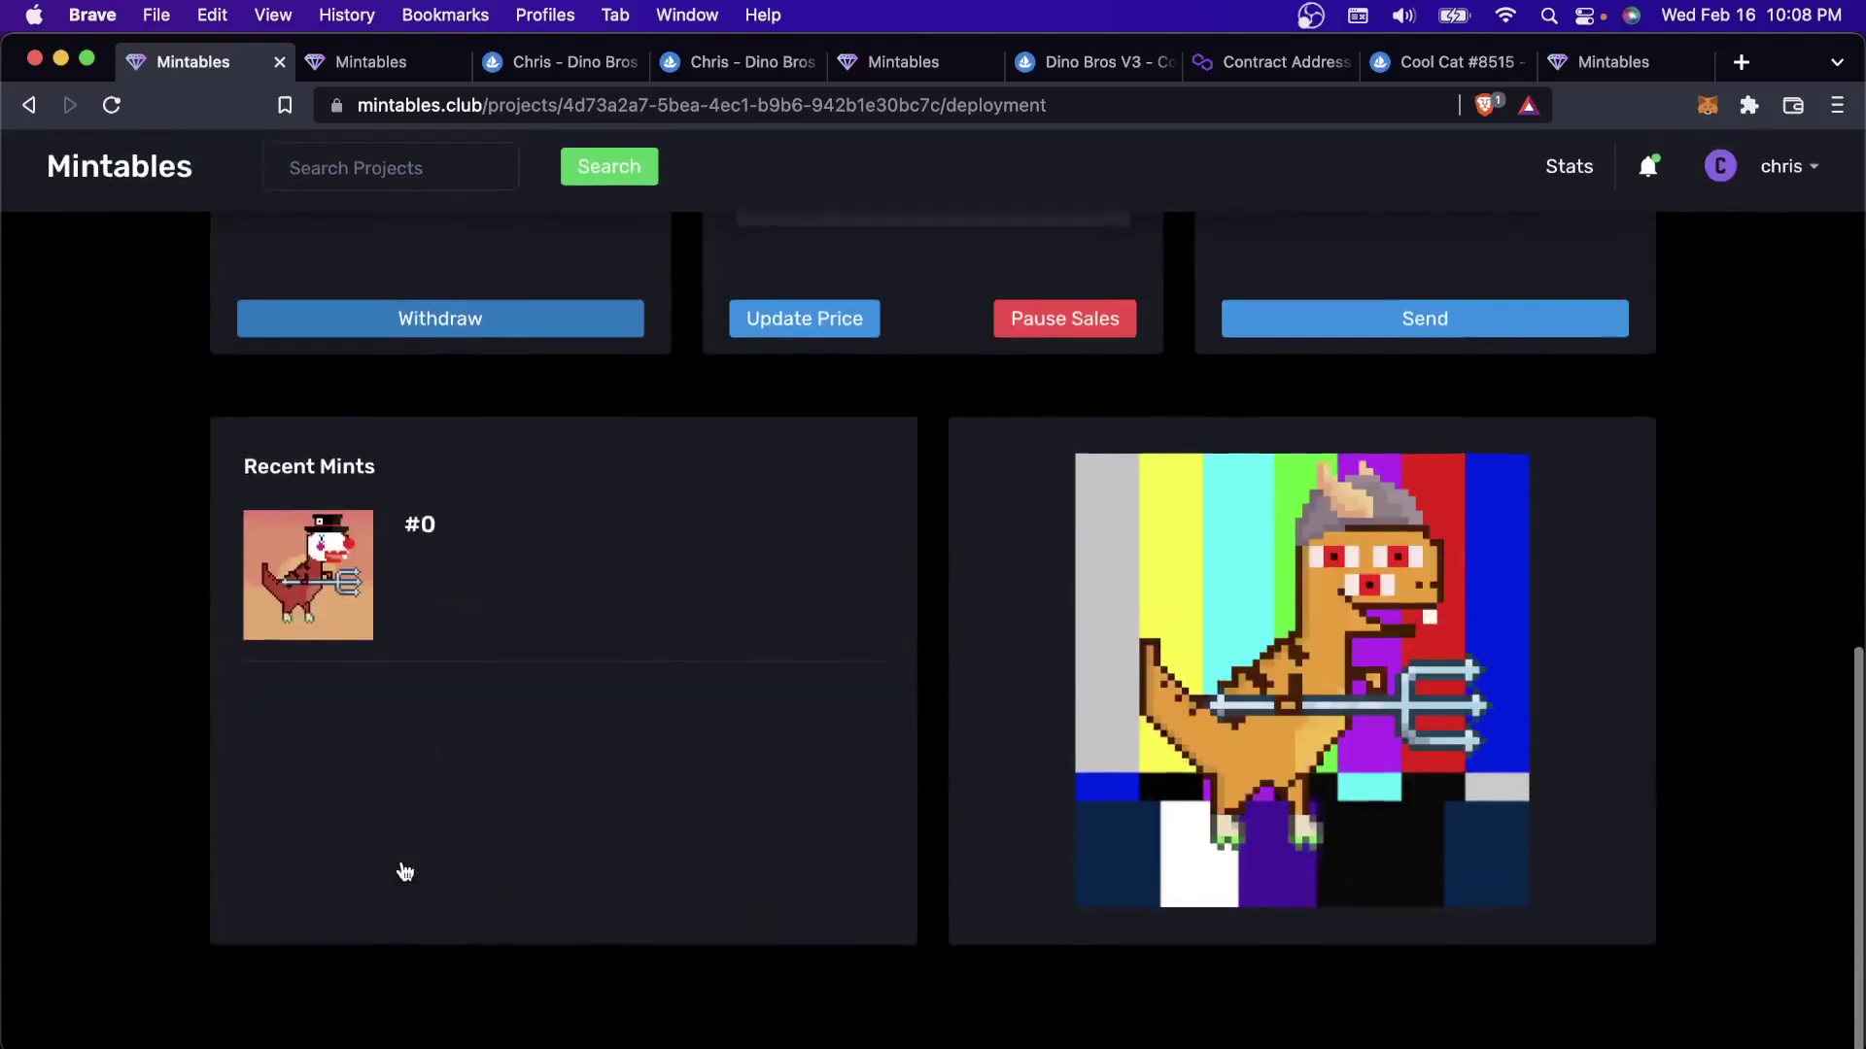
scroll(656, 996, "up", 10)
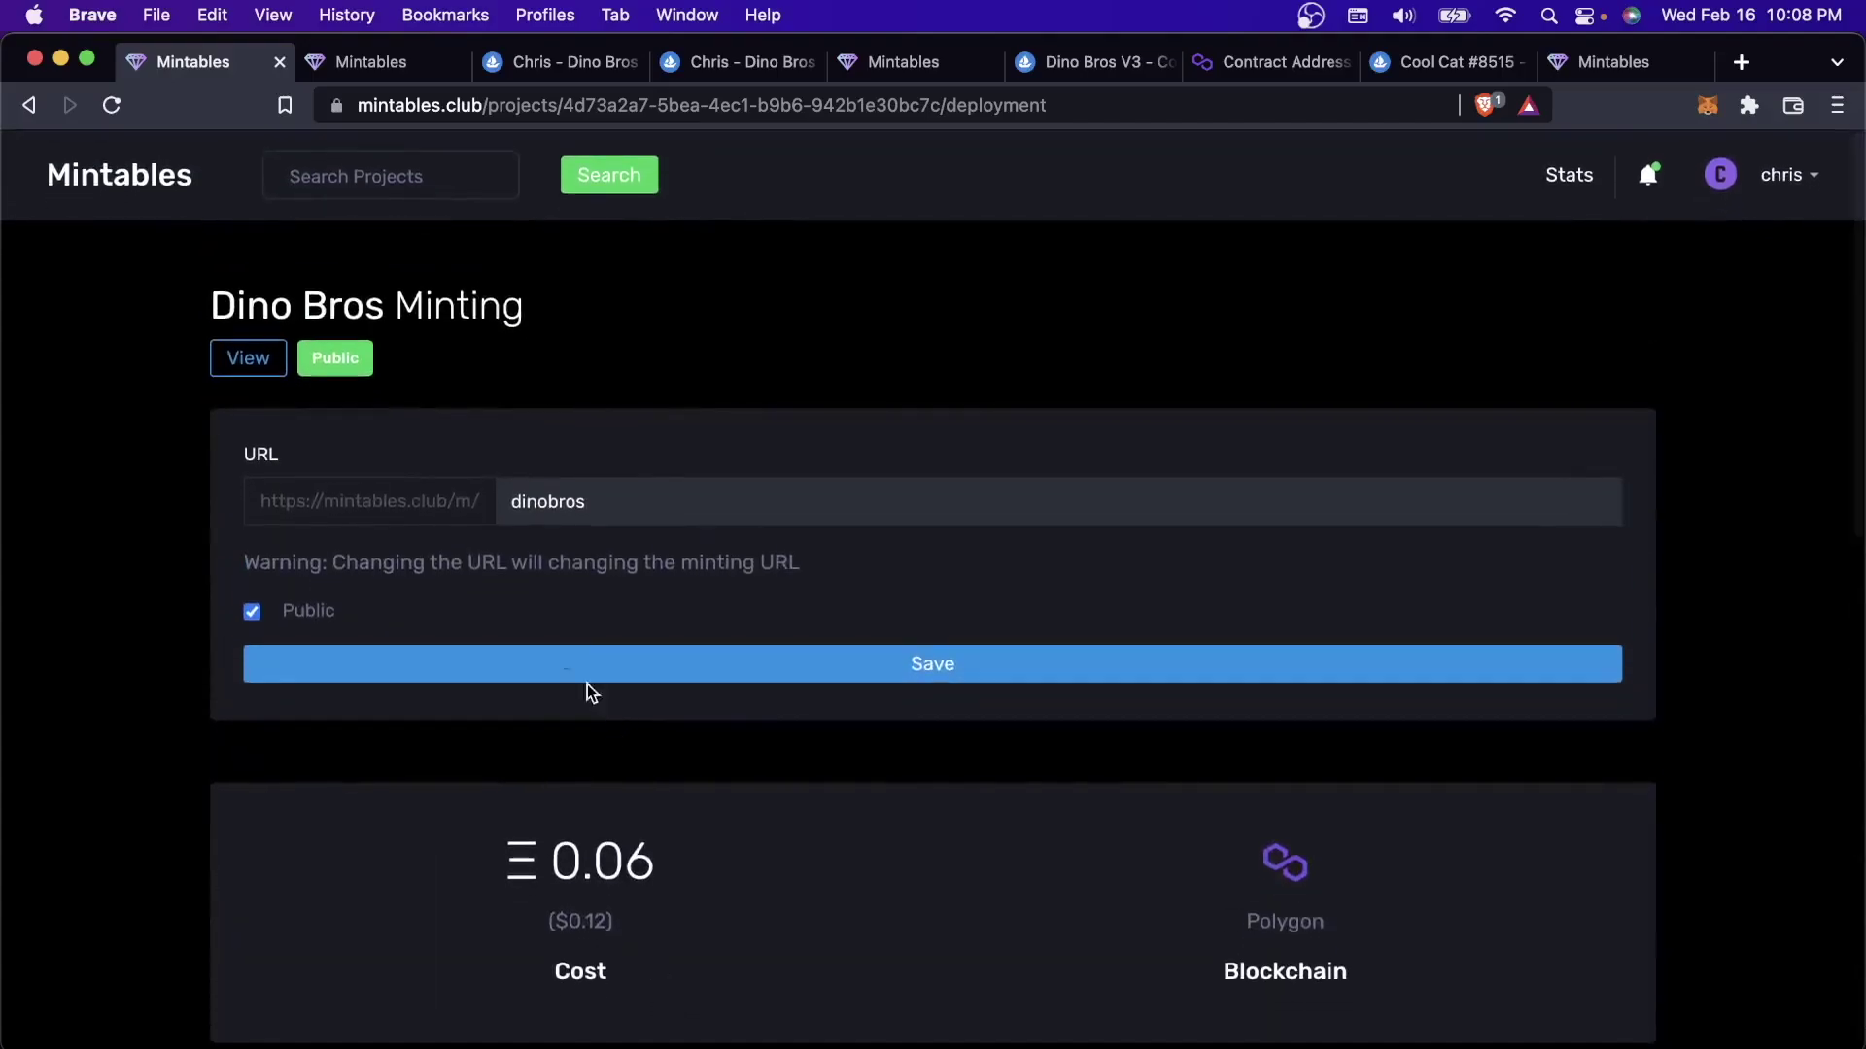